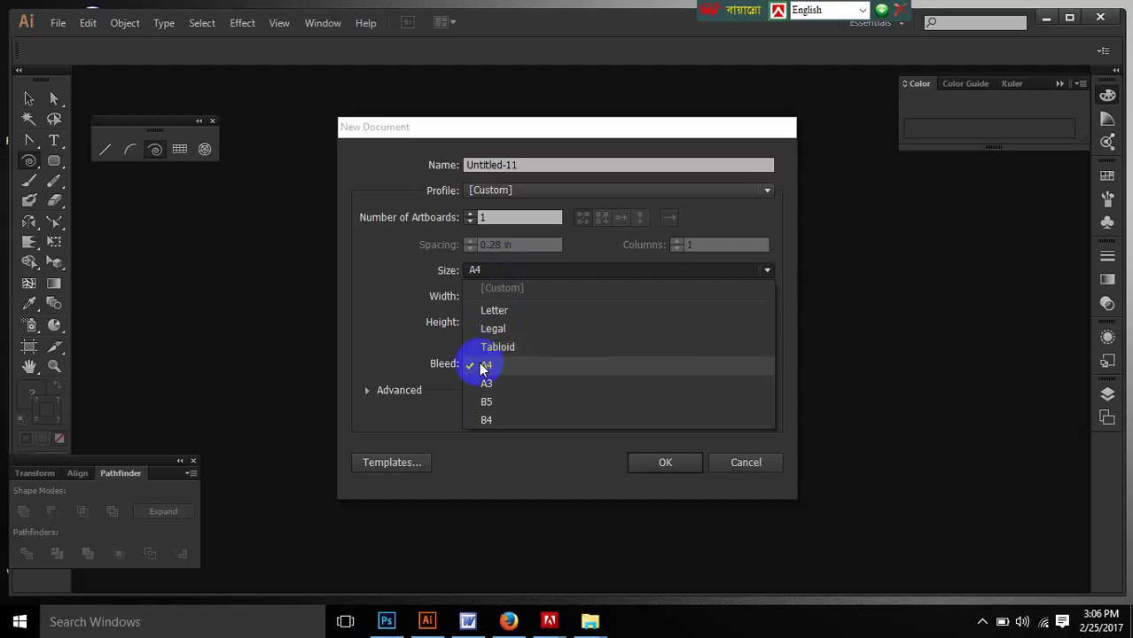
Step: Create a new A4 document in inches with landscape orientation
click(483, 364)
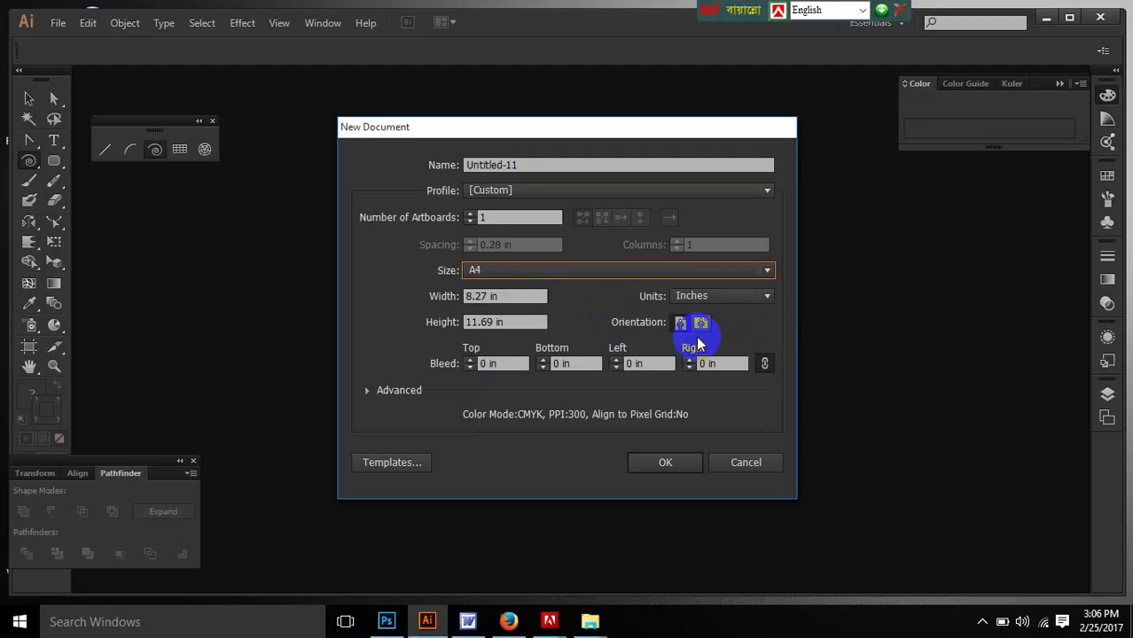
drag(532, 322, 465, 324)
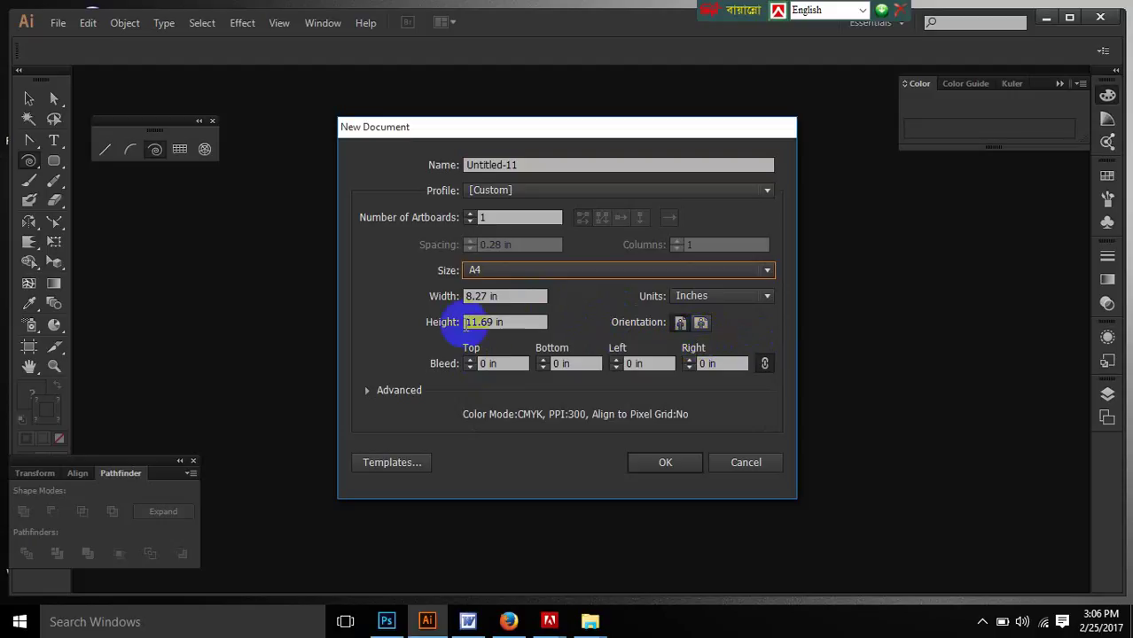
click(753, 296)
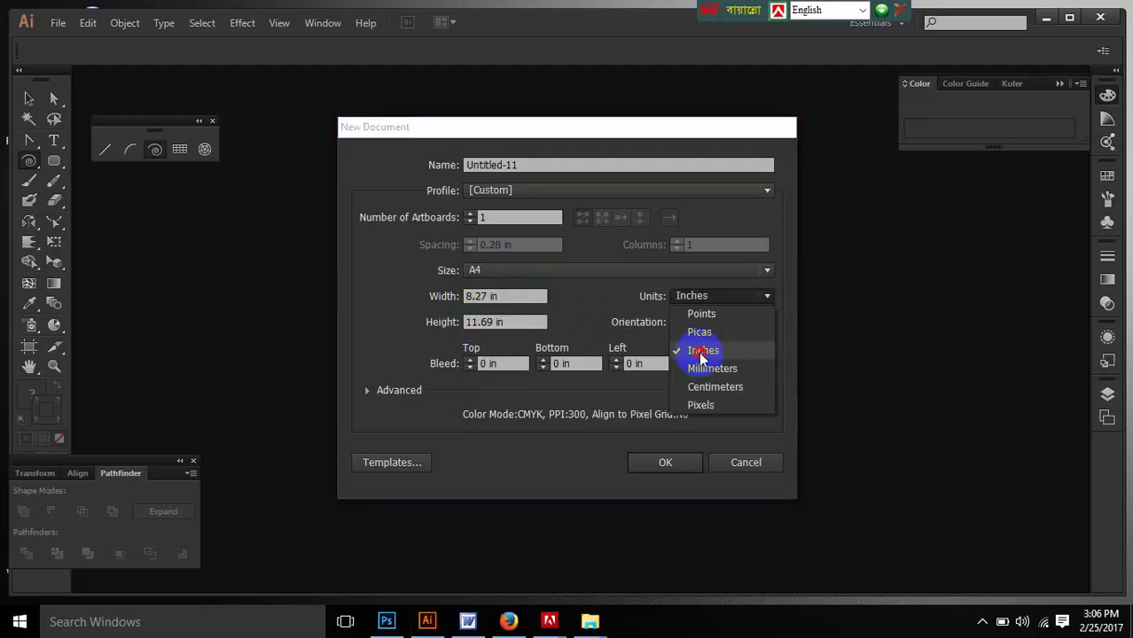
click(703, 353)
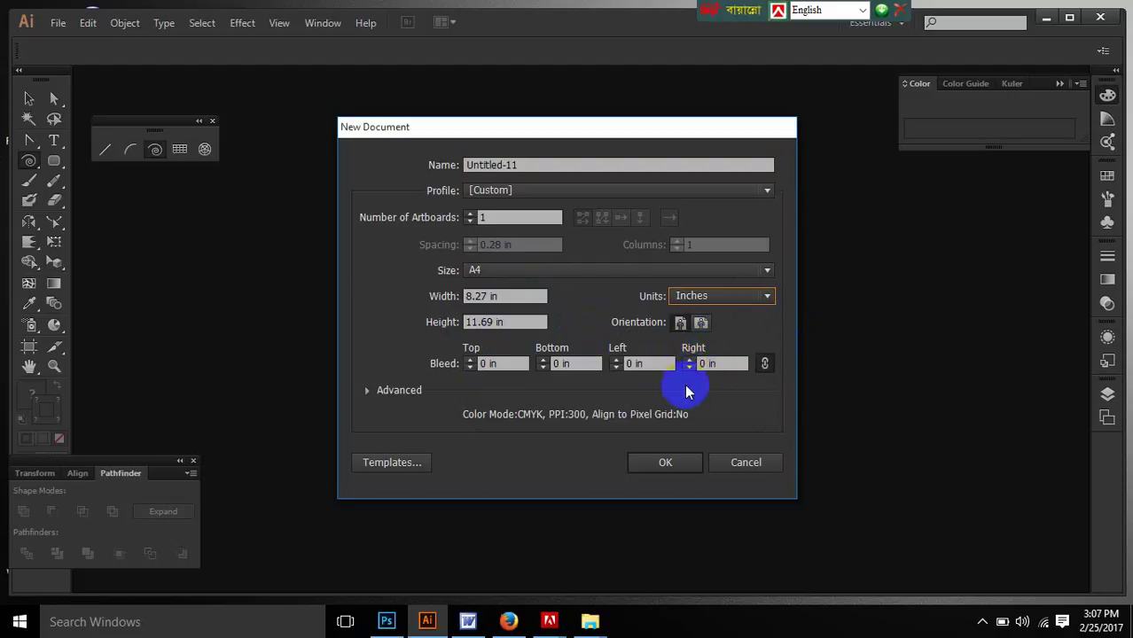
click(703, 325)
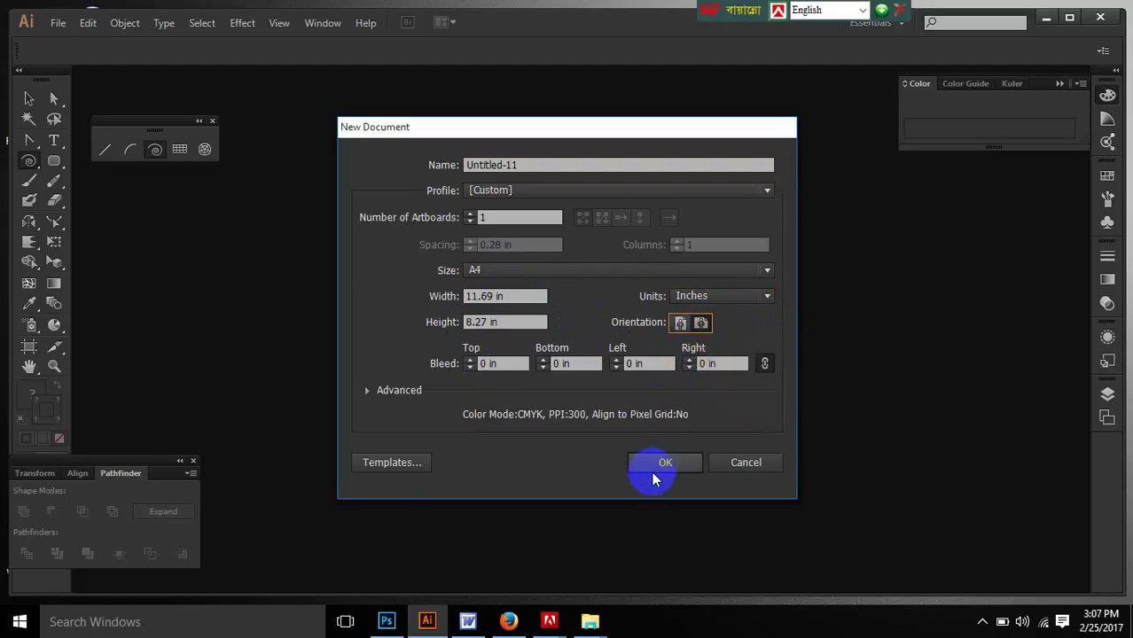
click(665, 464)
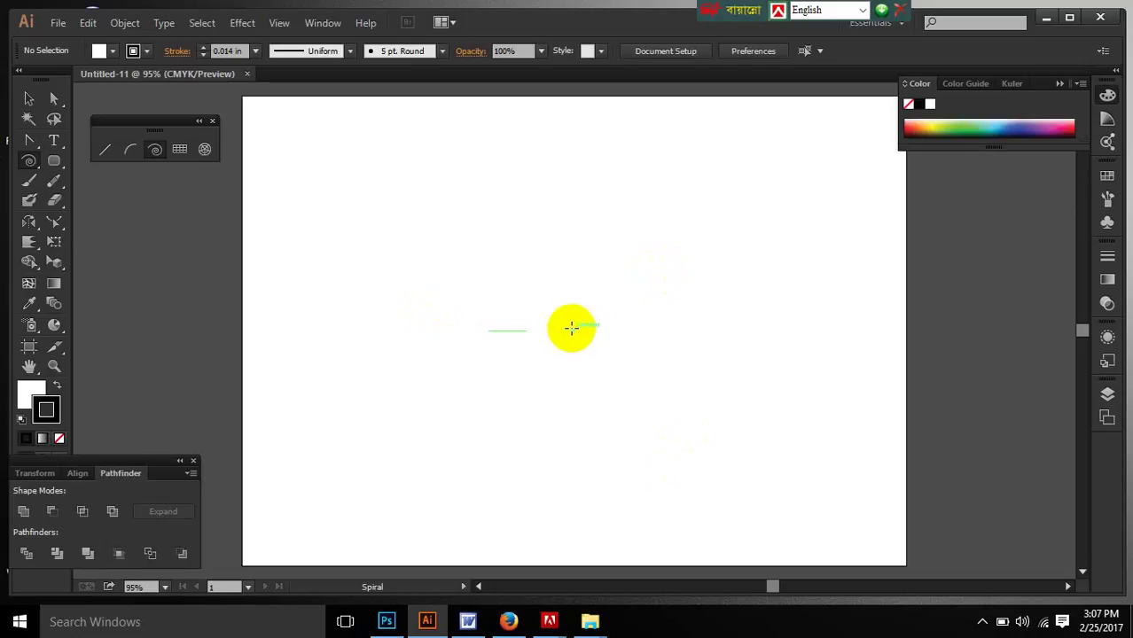
click(27, 101)
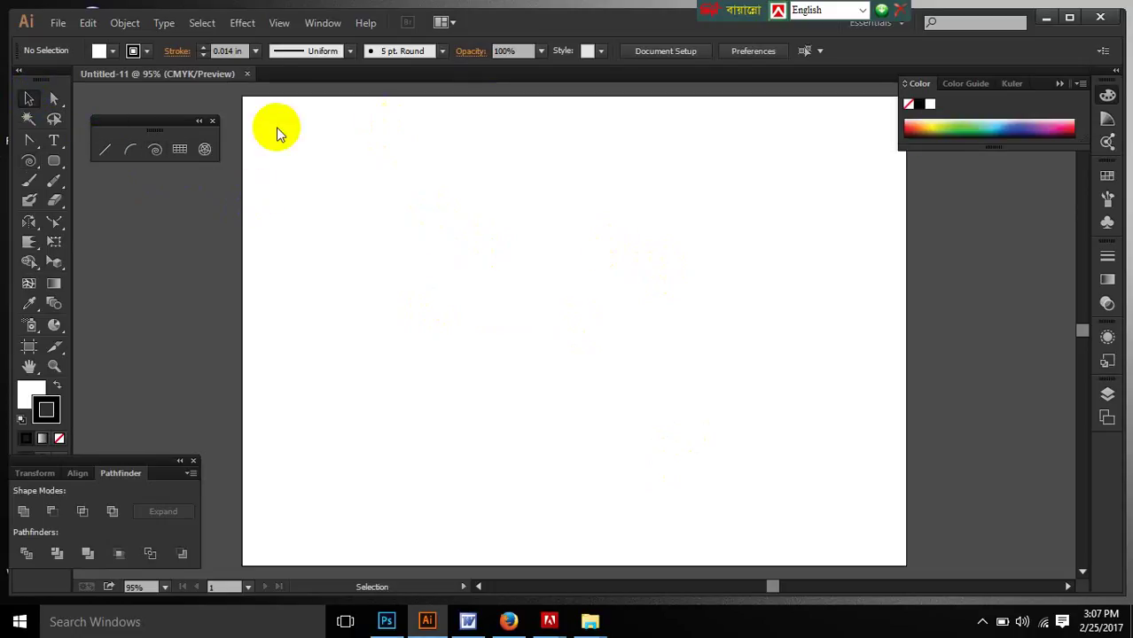
click(53, 101)
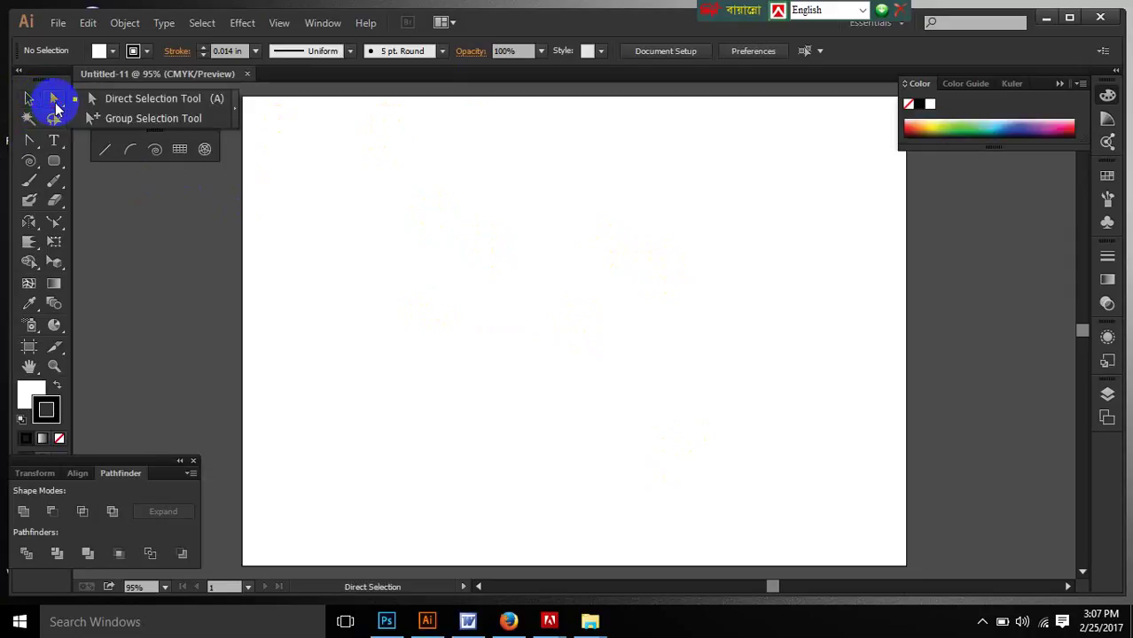
click(55, 110)
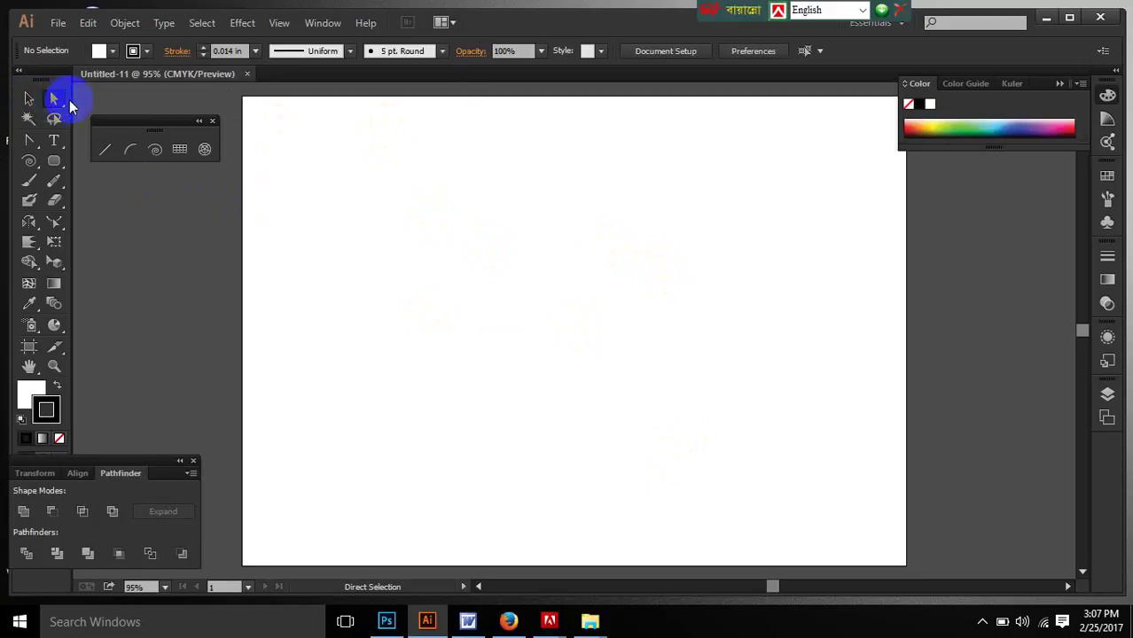
click(55, 99)
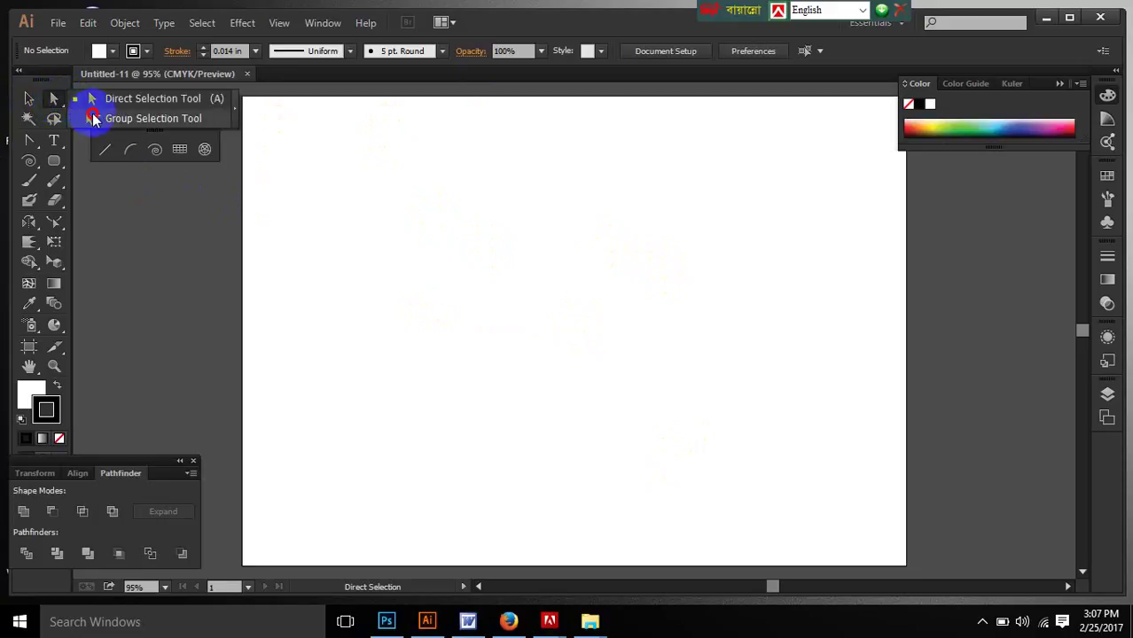
click(93, 119)
click(27, 118)
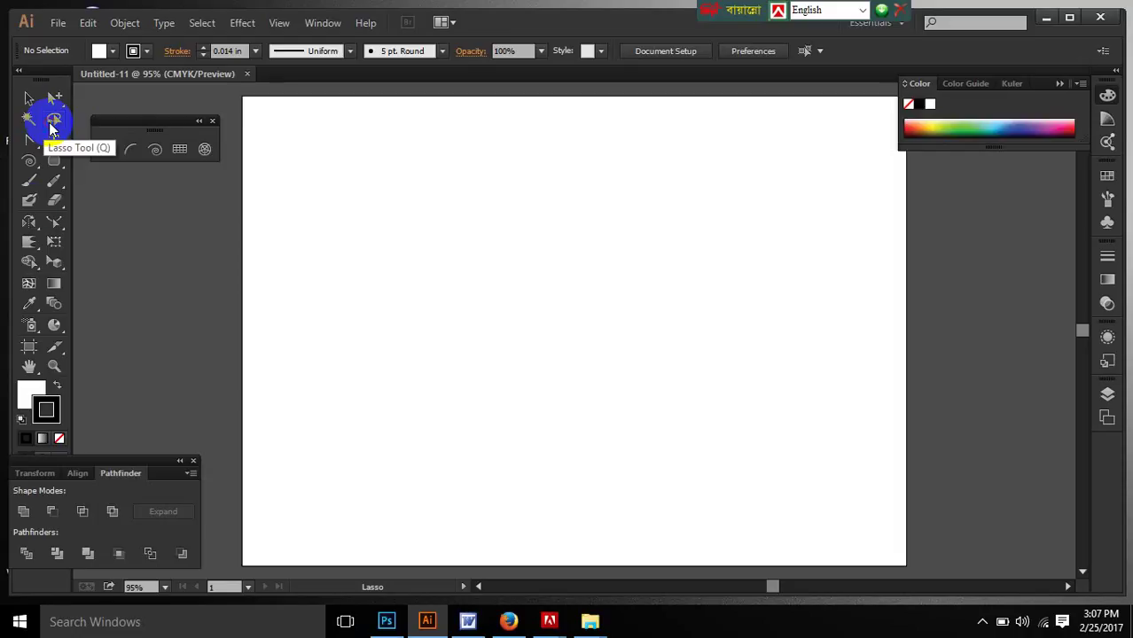
click(30, 348)
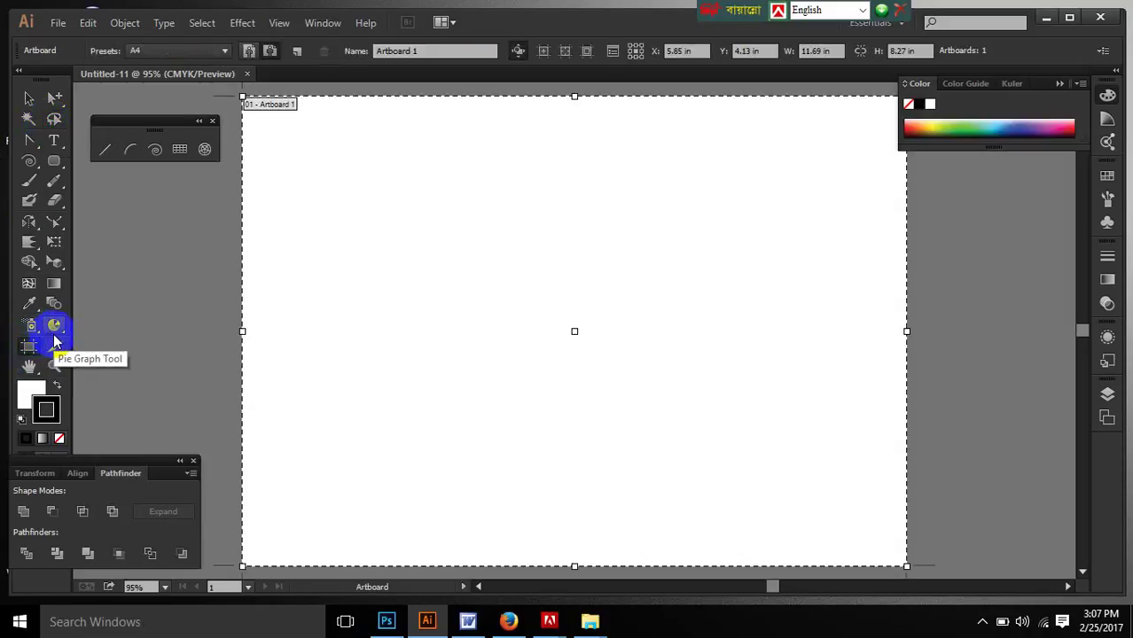
Step: Draw a rounded rectangle near the middle of the artboard and fill it with green
click(54, 161)
drag(446, 211, 619, 326)
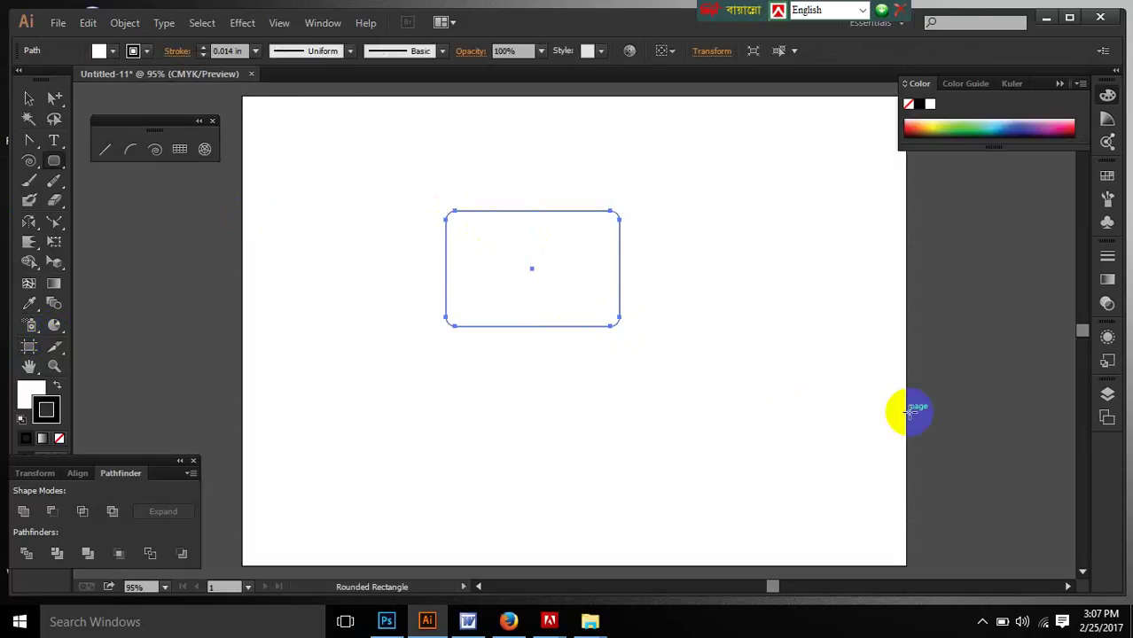
click(113, 50)
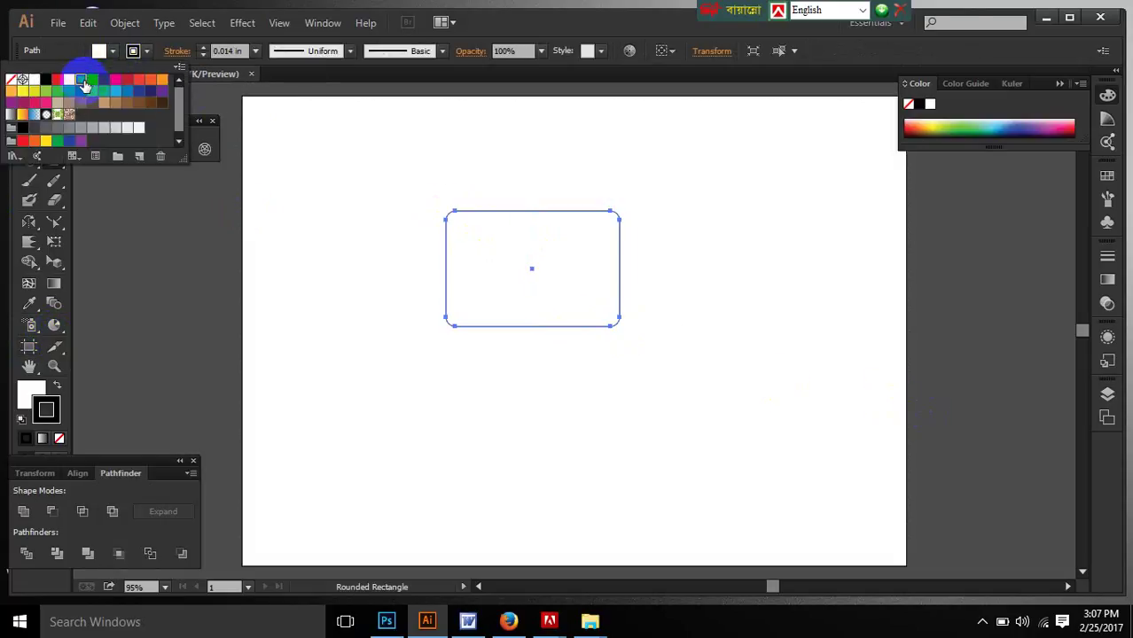
click(80, 79)
click(229, 172)
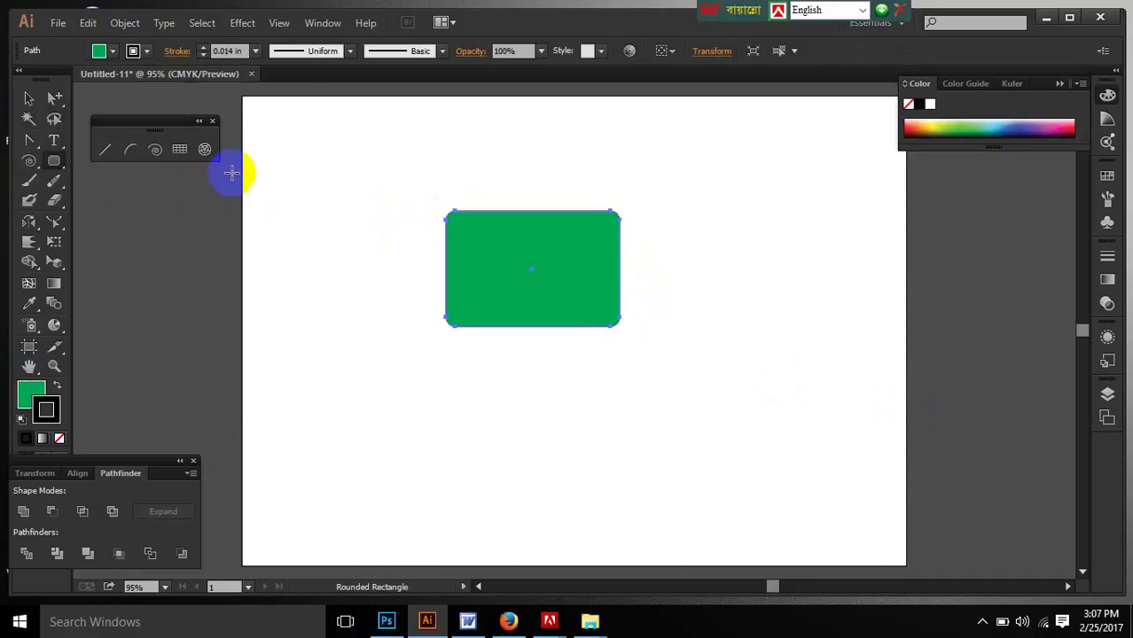
Step: Reshape the green rounded rectangle into a tall, narrow vertical bar and place a copy of it to its right
click(32, 100)
drag(478, 255, 325, 296)
drag(392, 300, 497, 293)
drag(561, 271, 445, 272)
drag(416, 331, 403, 488)
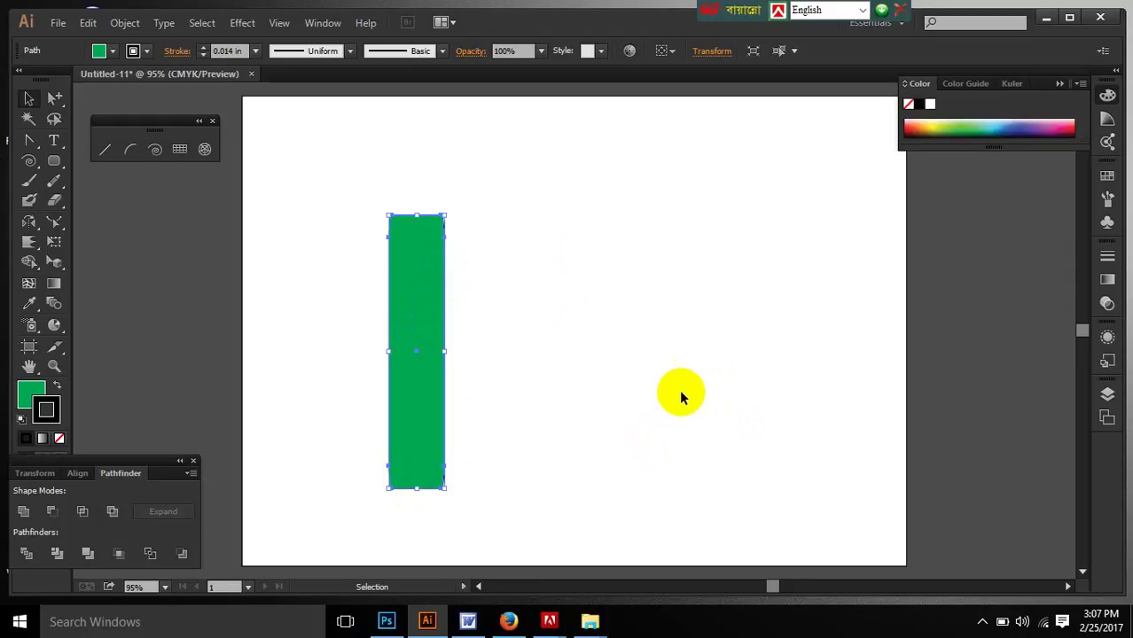
drag(412, 339, 586, 344)
click(731, 357)
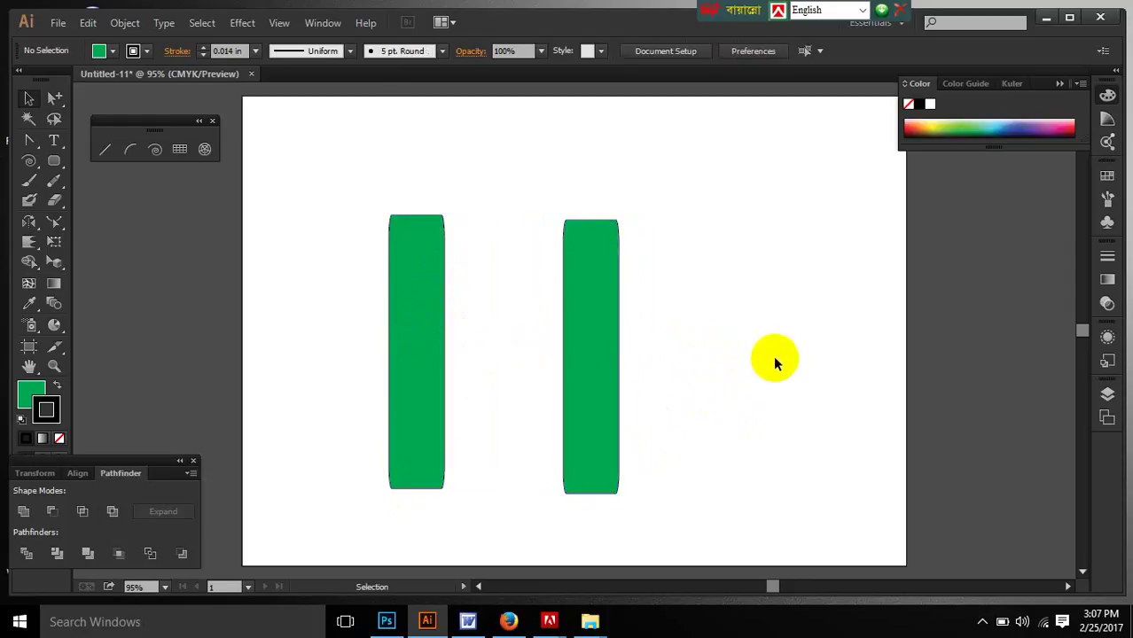
Step: Pull the two top corner points of the left green bar upward with the Direct Selection tool
drag(51, 100, 88, 104)
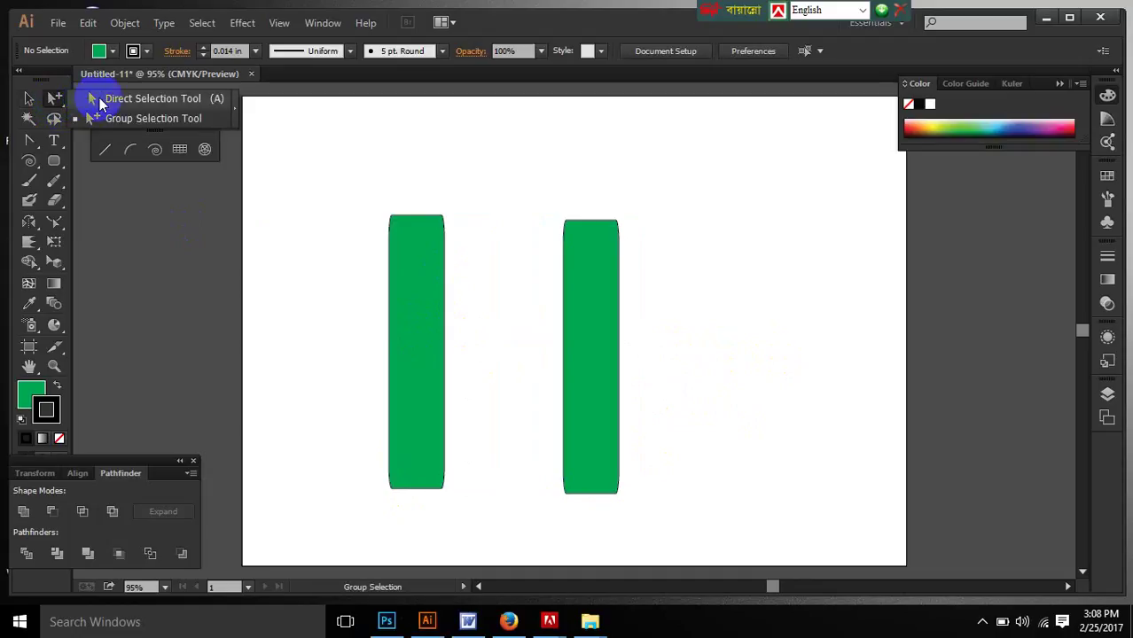
click(429, 258)
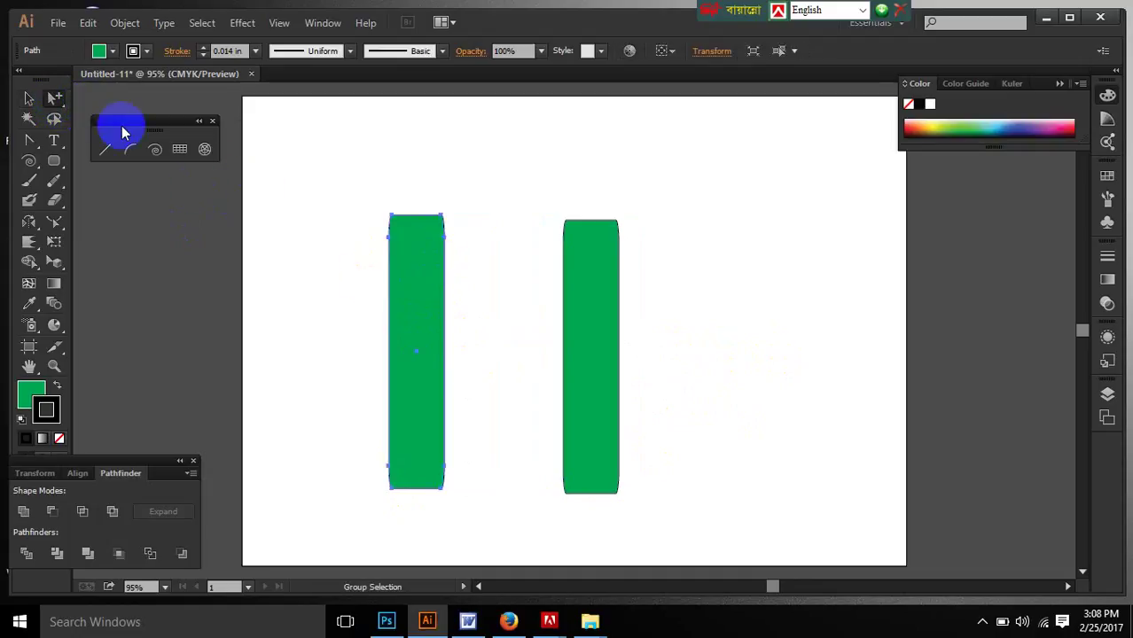
drag(65, 107, 142, 100)
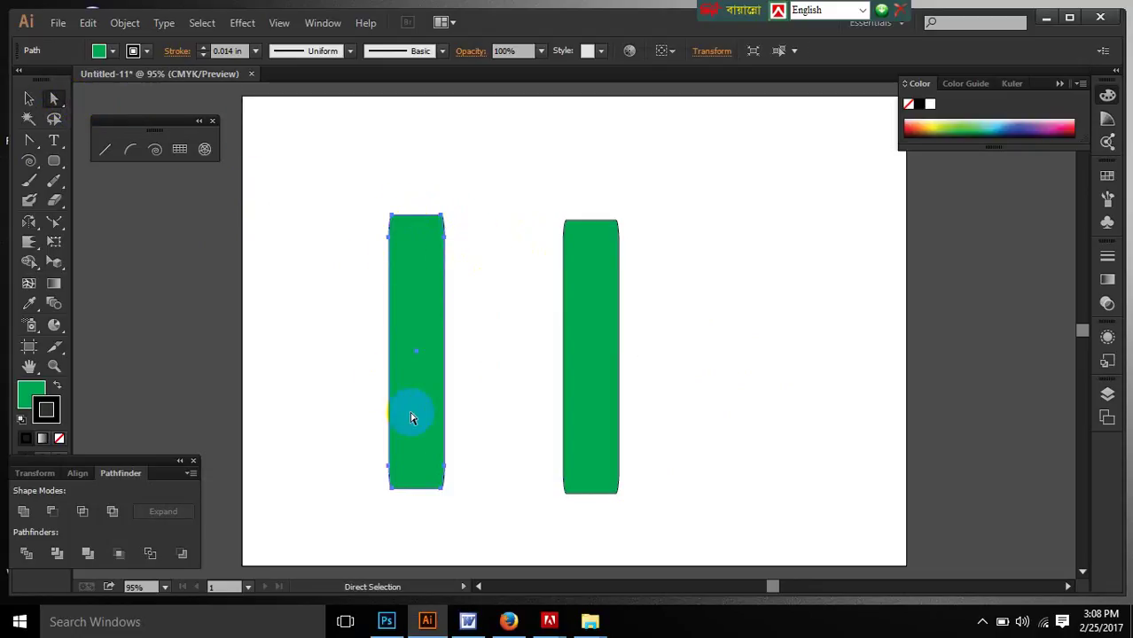
drag(373, 201, 405, 142)
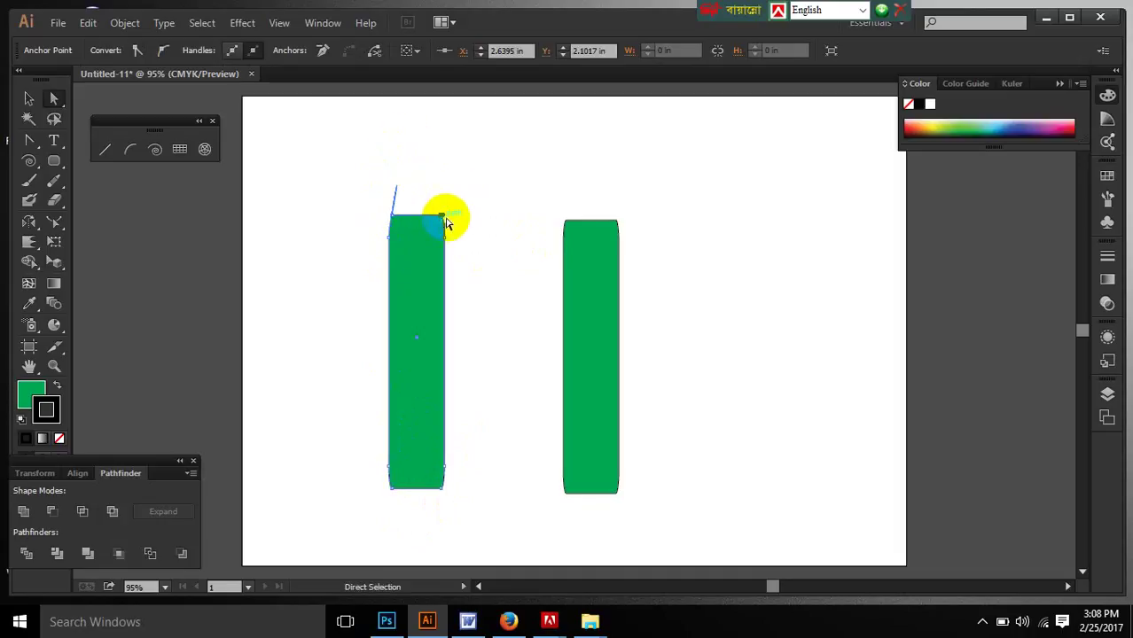
drag(444, 224, 436, 178)
click(497, 257)
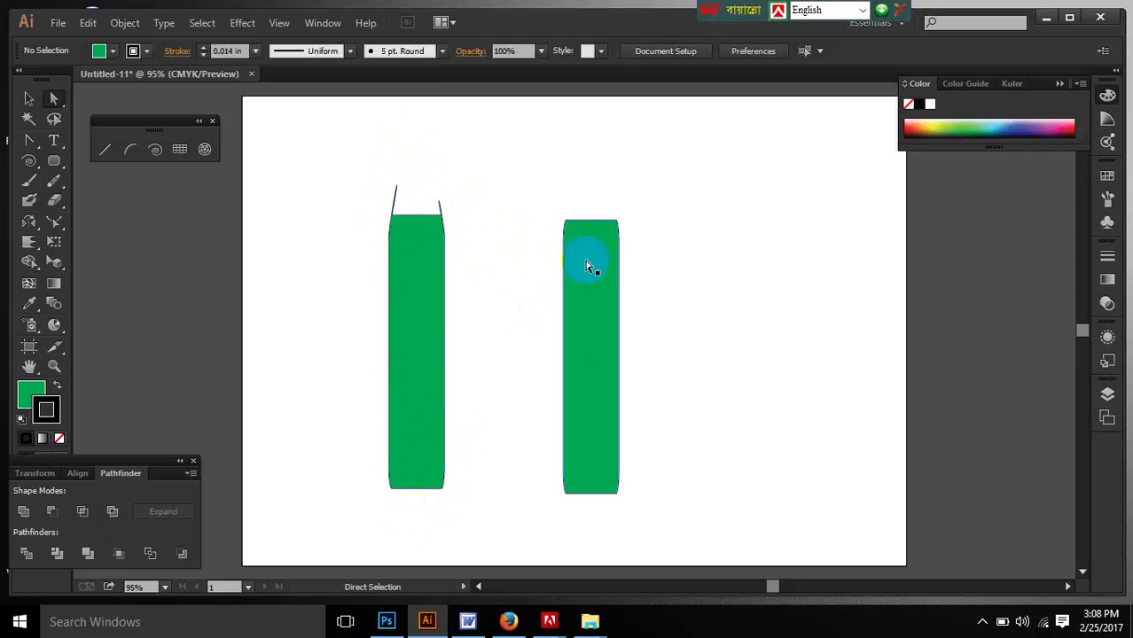
Step: Select the right bar's top anchor points and pull them across to the top of the left bar
click(564, 231)
drag(544, 182, 652, 197)
drag(589, 172, 422, 220)
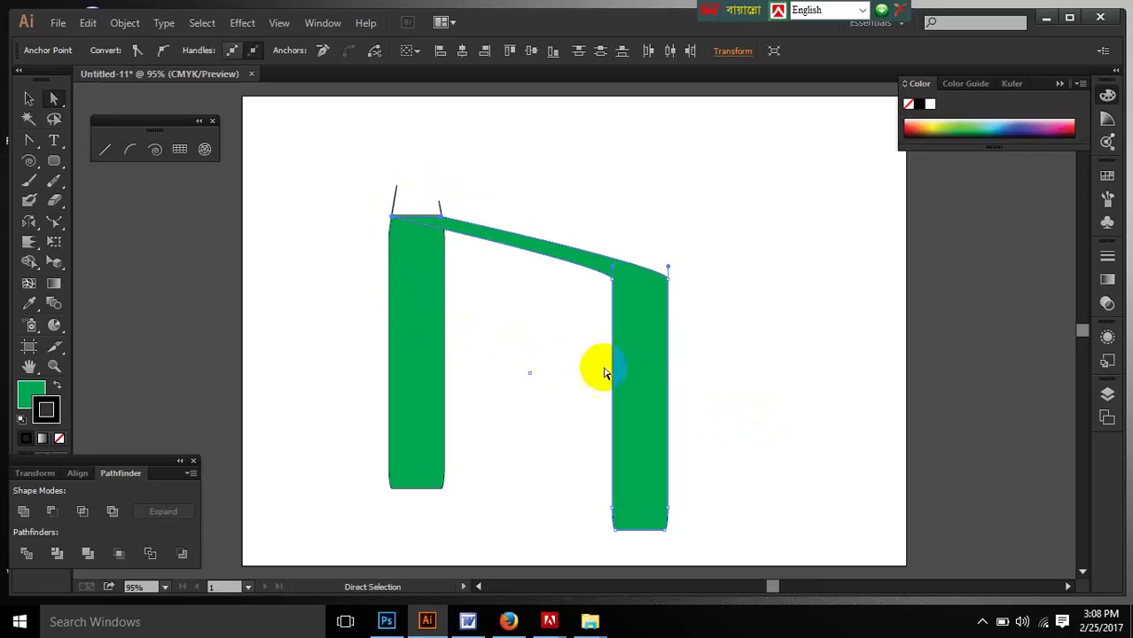
click(655, 374)
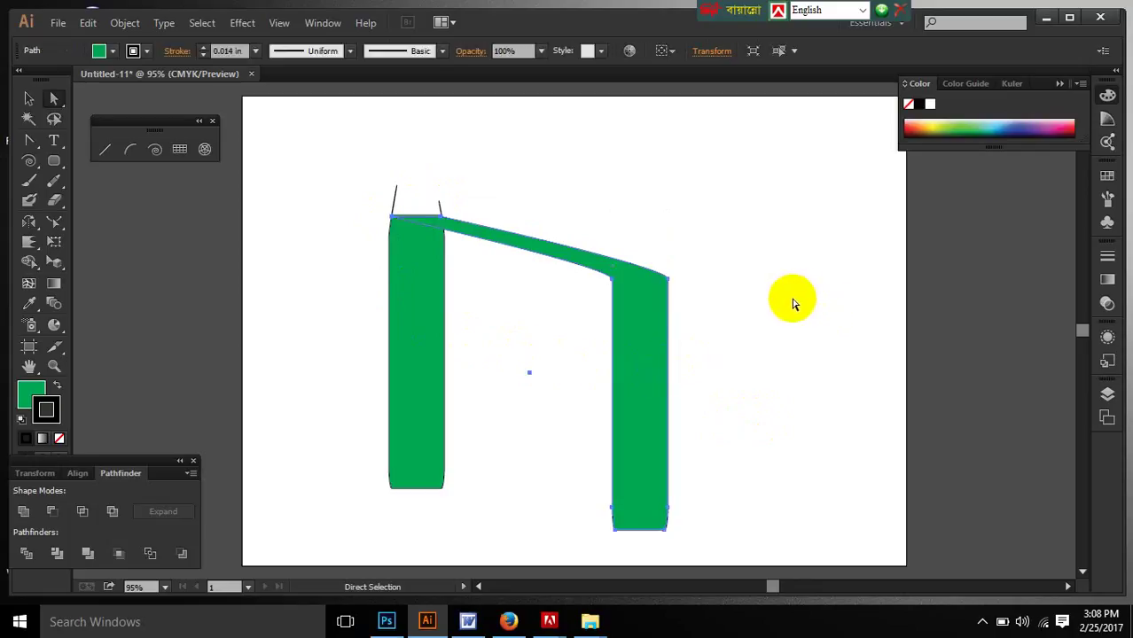
click(55, 98)
mouse_move(55, 97)
mouse_down()
mouse_move(70, 96)
mouse_move(54, 101)
mouse_move(105, 130)
mouse_move(76, 95)
mouse_up()
click(51, 96)
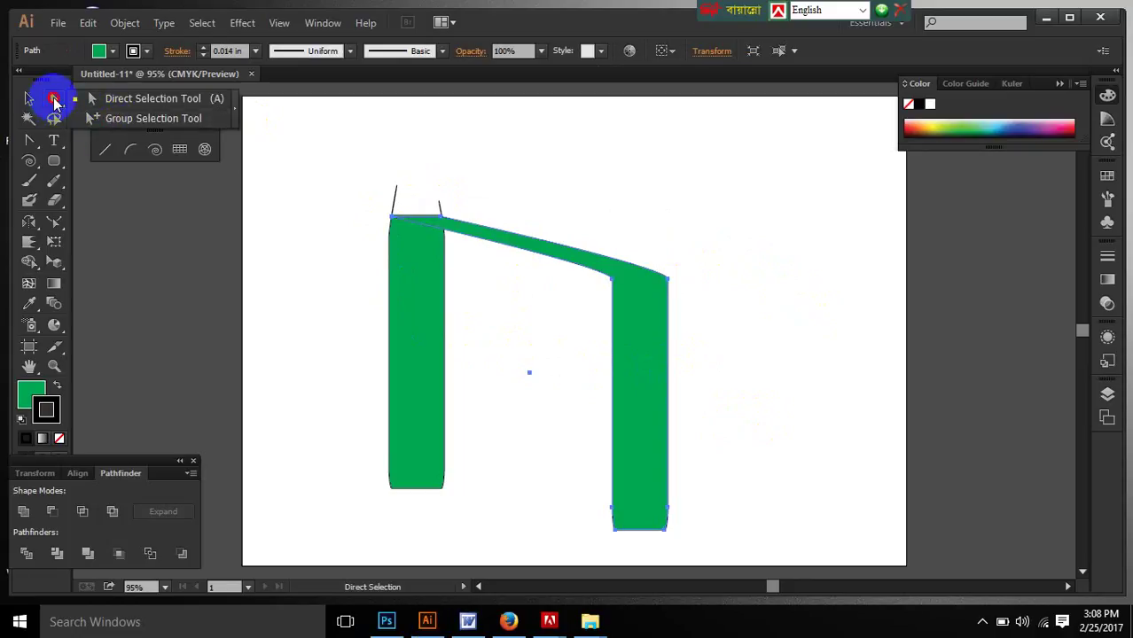
Step: Draw three separate green rounded rectangles of different proportions on the right part of the artboard
click(53, 160)
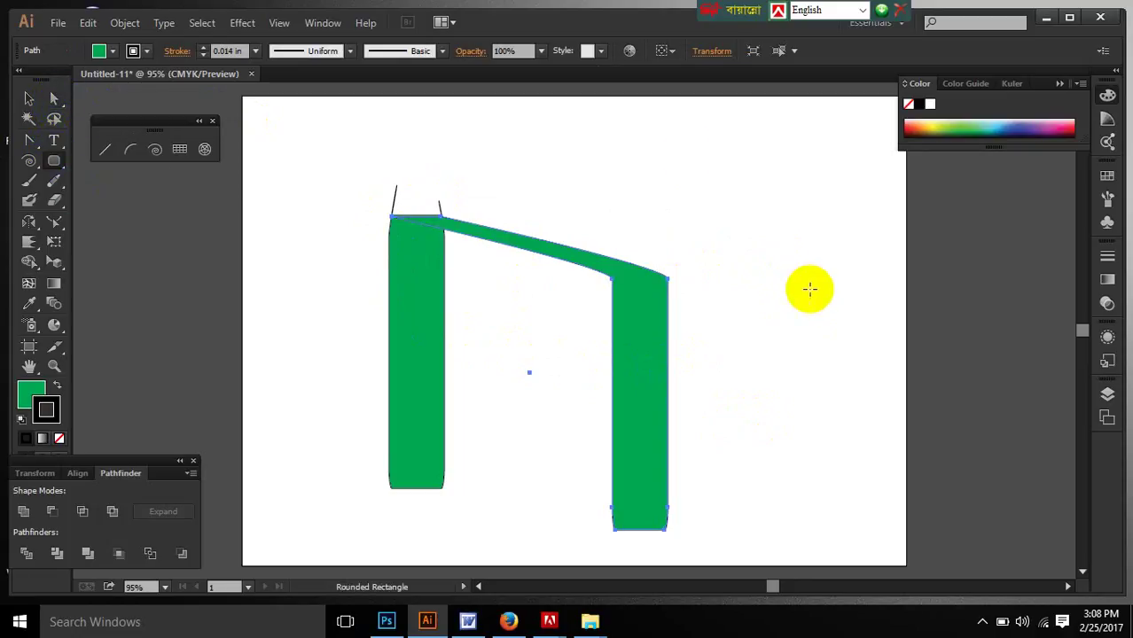
mouse_move(685, 151)
mouse_down()
mouse_move(774, 249)
mouse_move(777, 237)
mouse_up()
drag(731, 310, 815, 447)
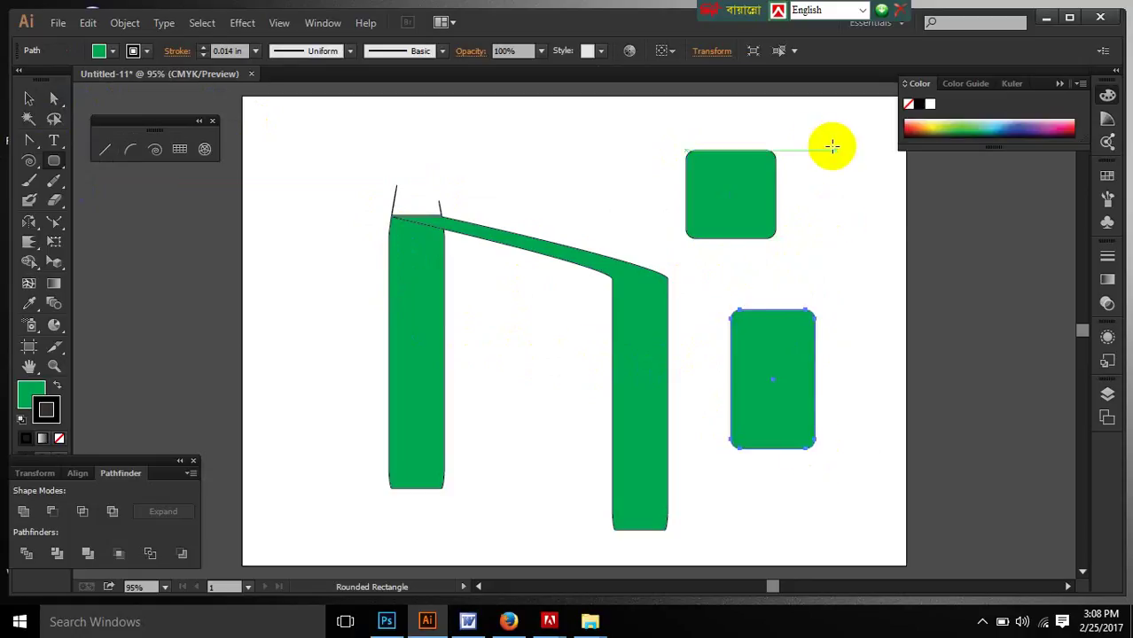
drag(817, 139, 875, 247)
Step: Delete the two distorted green bars on the left of the artboard
click(30, 96)
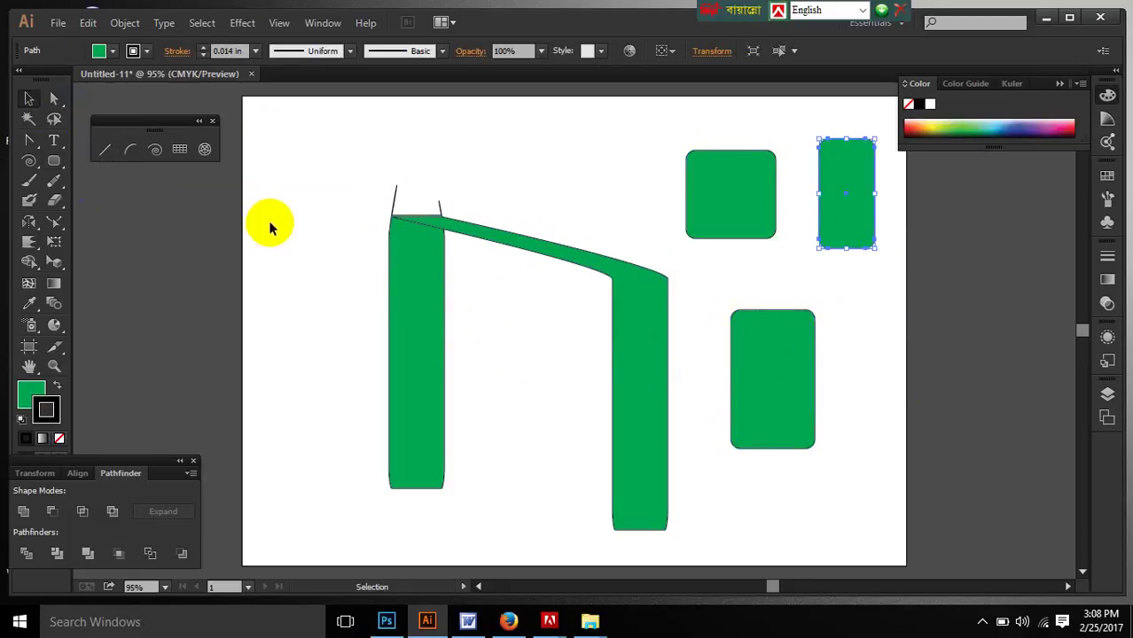
drag(333, 150, 650, 447)
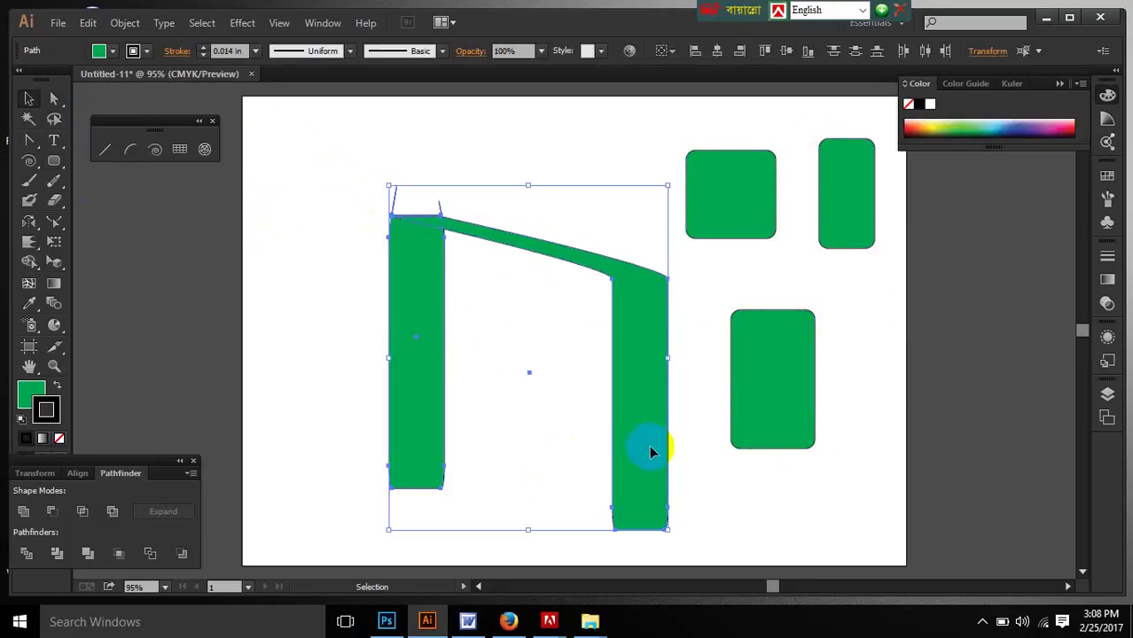
key(Delete)
Step: Group the three green rounded rectangles and move the group left to the middle of the artboard
drag(662, 131, 818, 471)
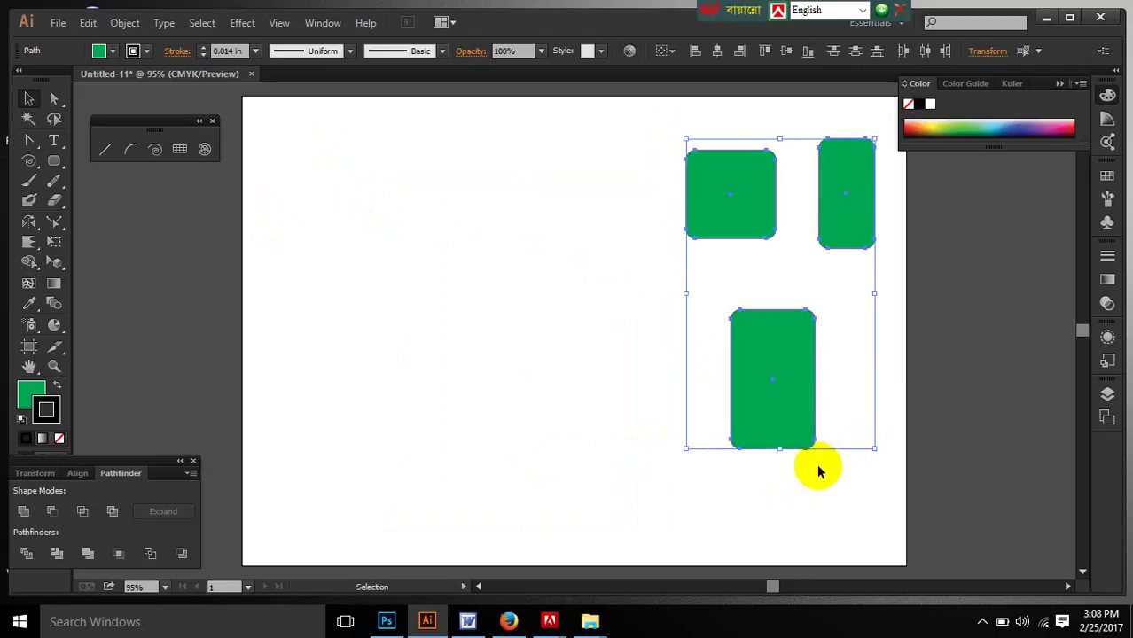
click(373, 439)
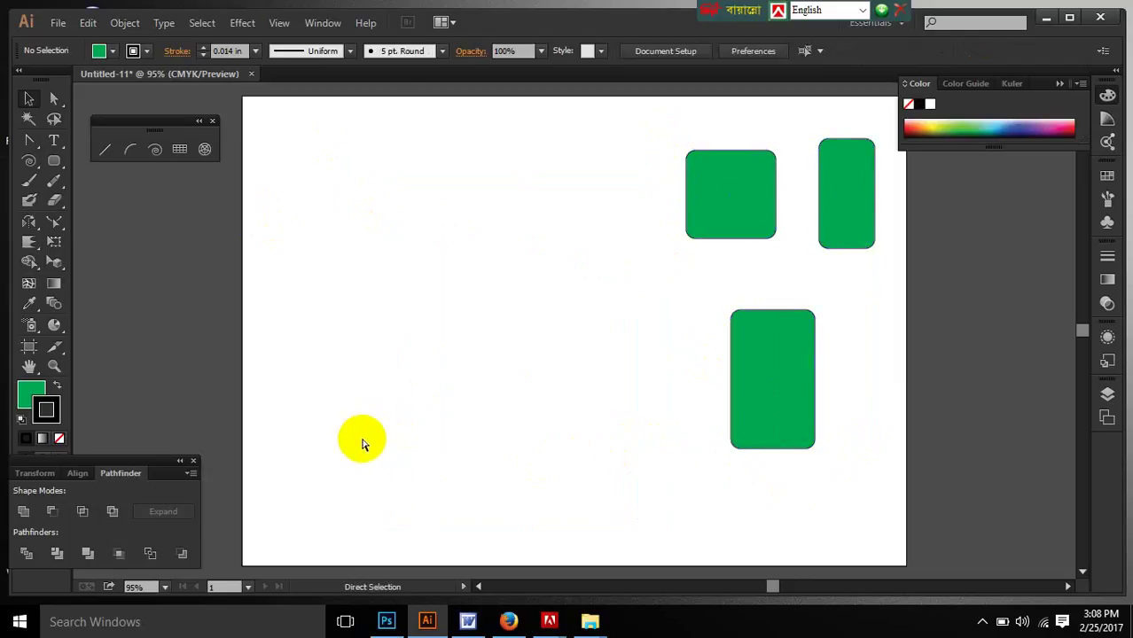
click(730, 223)
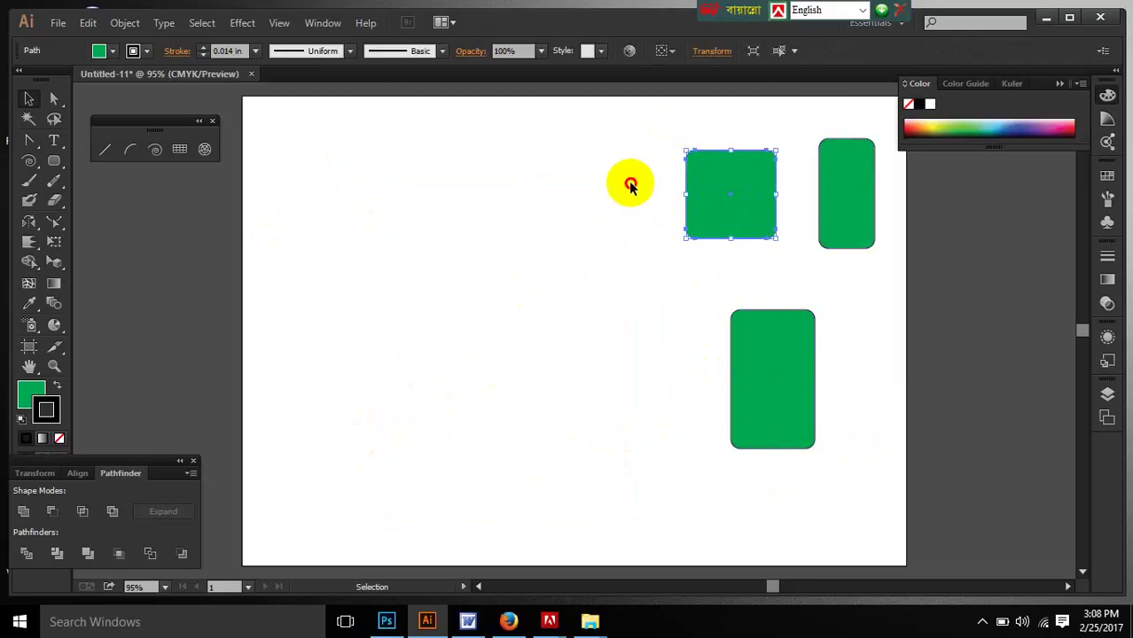
drag(665, 127, 873, 413)
key(a)
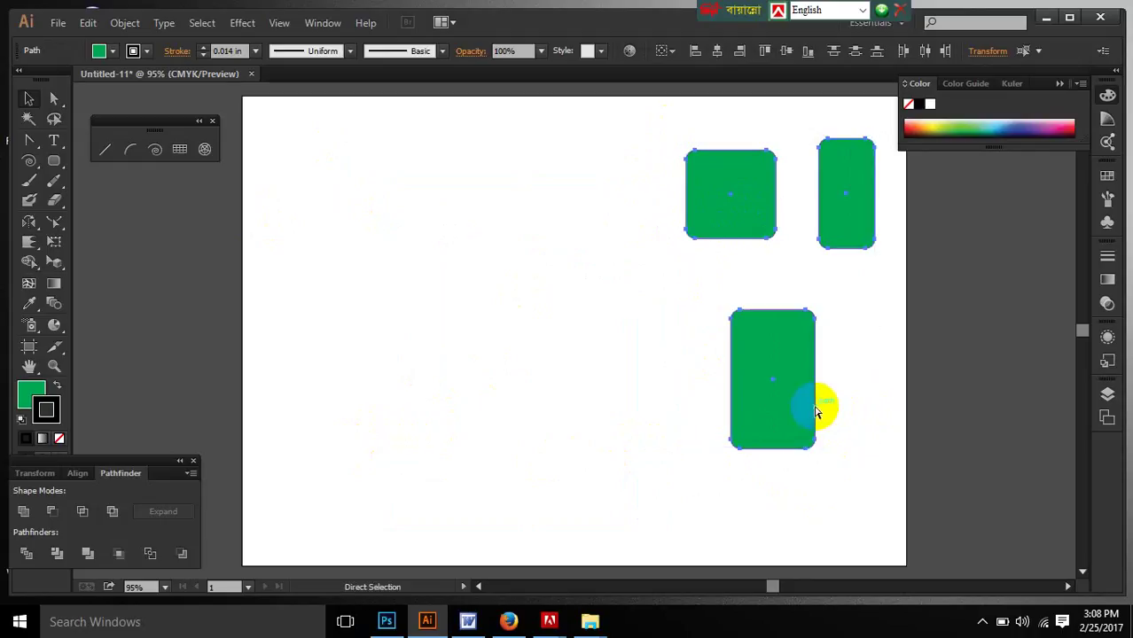
key(ctrl+g)
key(v)
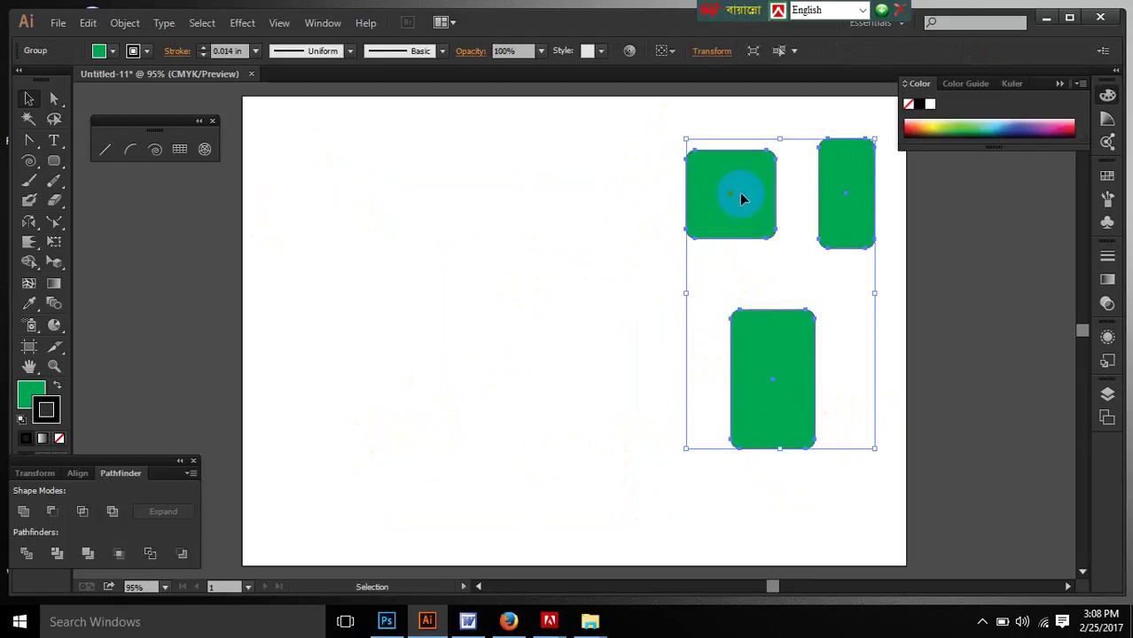
drag(740, 193, 508, 249)
click(843, 309)
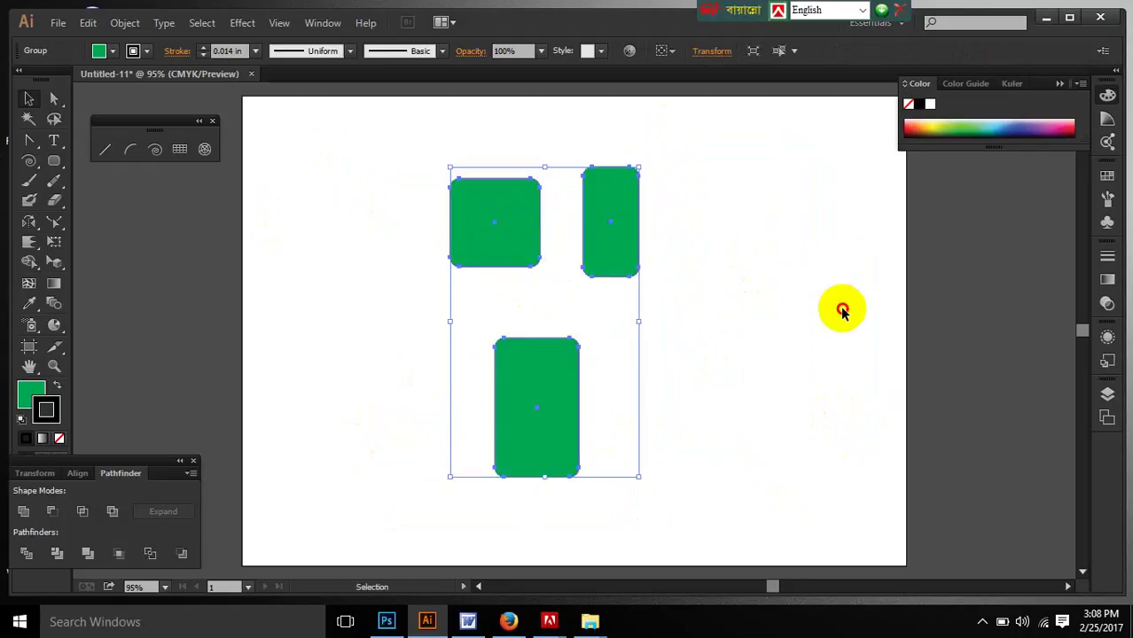
Step: Move the grouped green rectangles slightly left and down with the Selection tool, and deselect them
drag(599, 222, 414, 254)
click(442, 255)
click(603, 258)
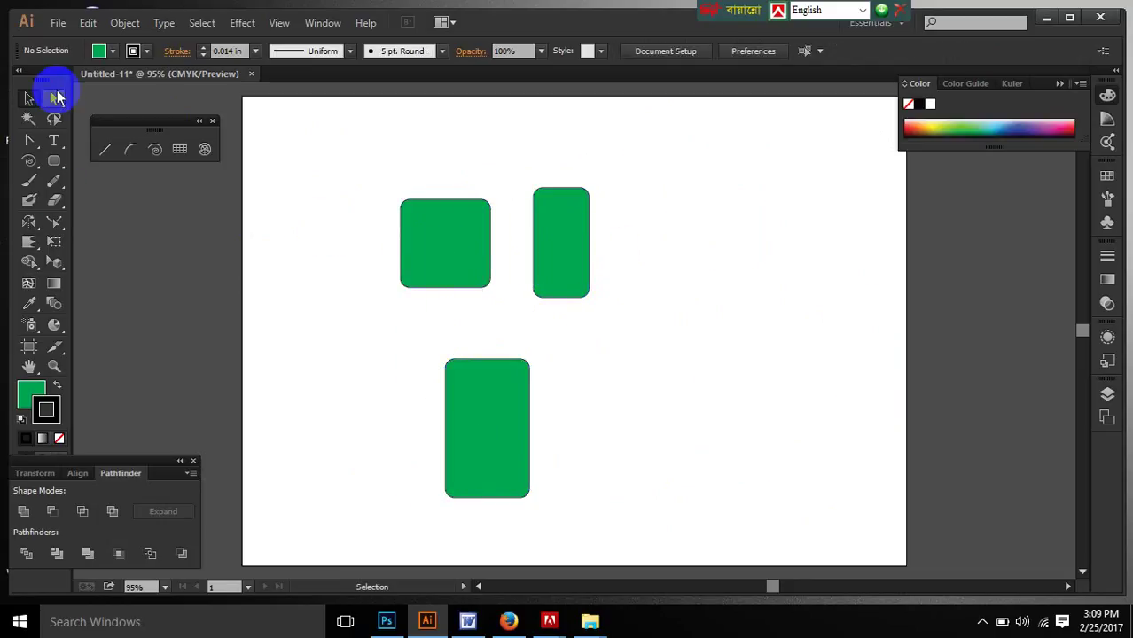
Step: With the Group Selection tool, move only the narrow upper rectangle down beside the tall lower rectangle
drag(54, 98, 111, 129)
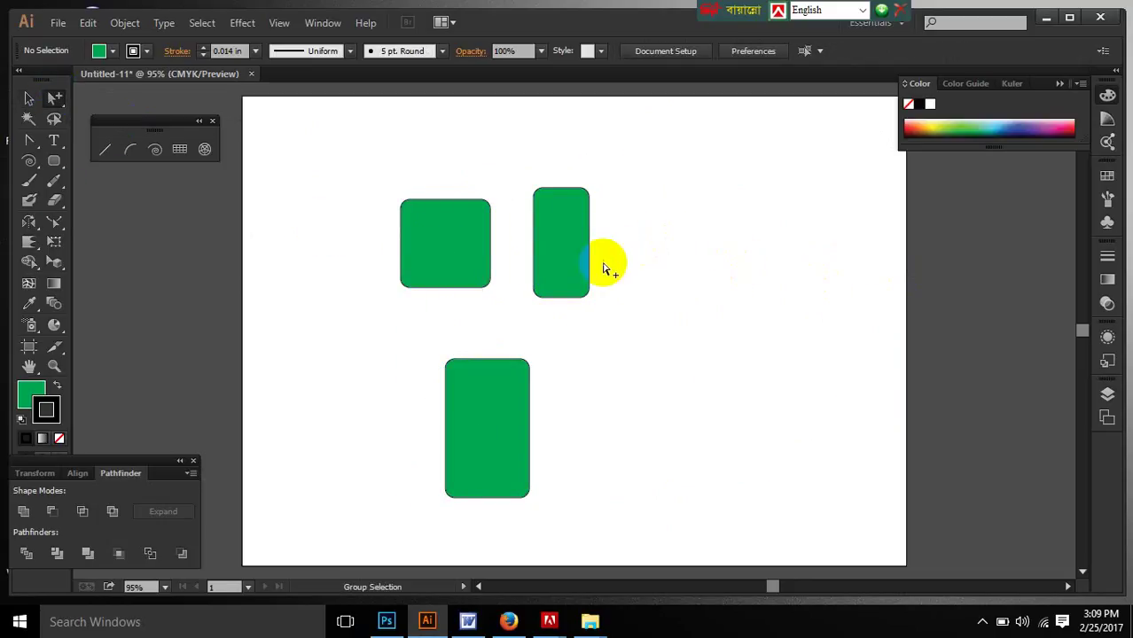
drag(545, 242, 564, 408)
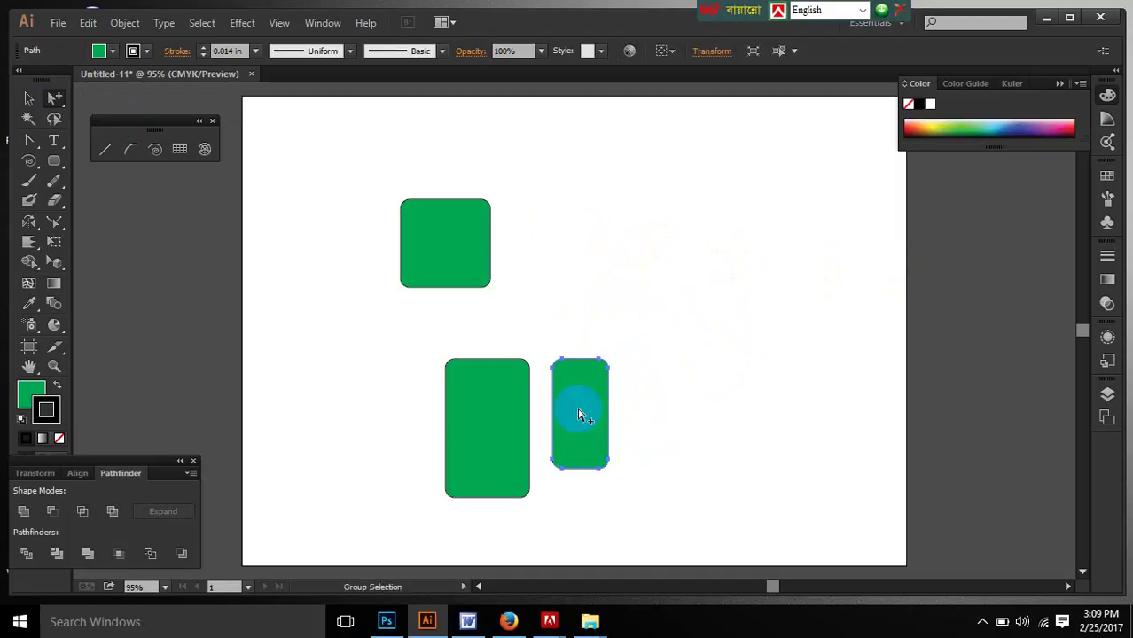
Step: Move the whole group of rectangles slightly up and to the right with the Selection tool
click(26, 97)
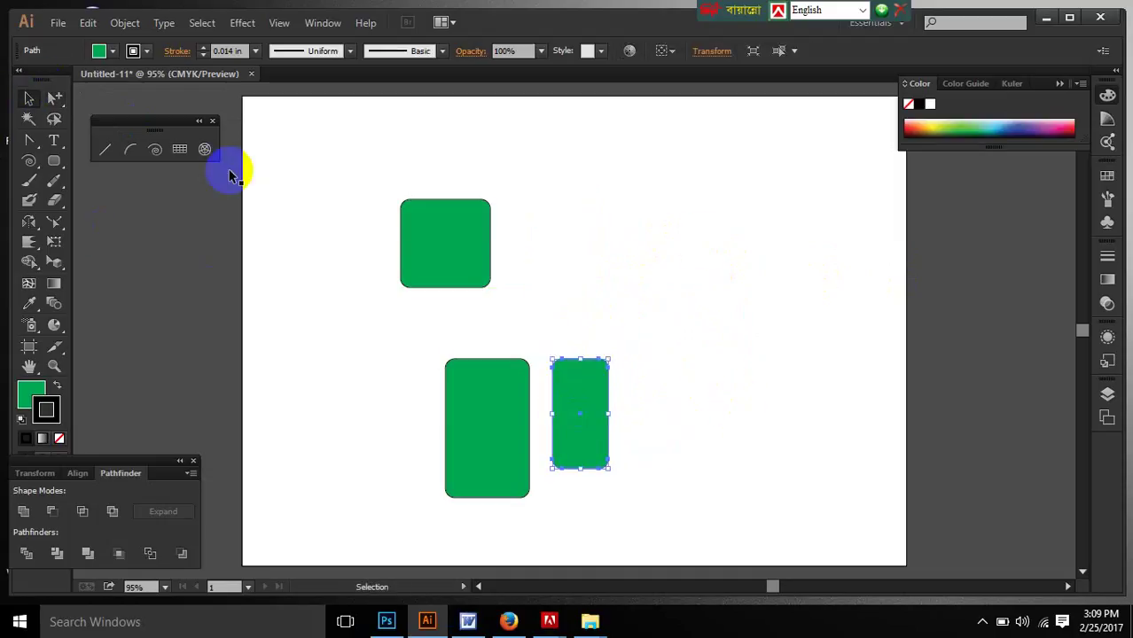
click(700, 243)
drag(479, 247, 504, 212)
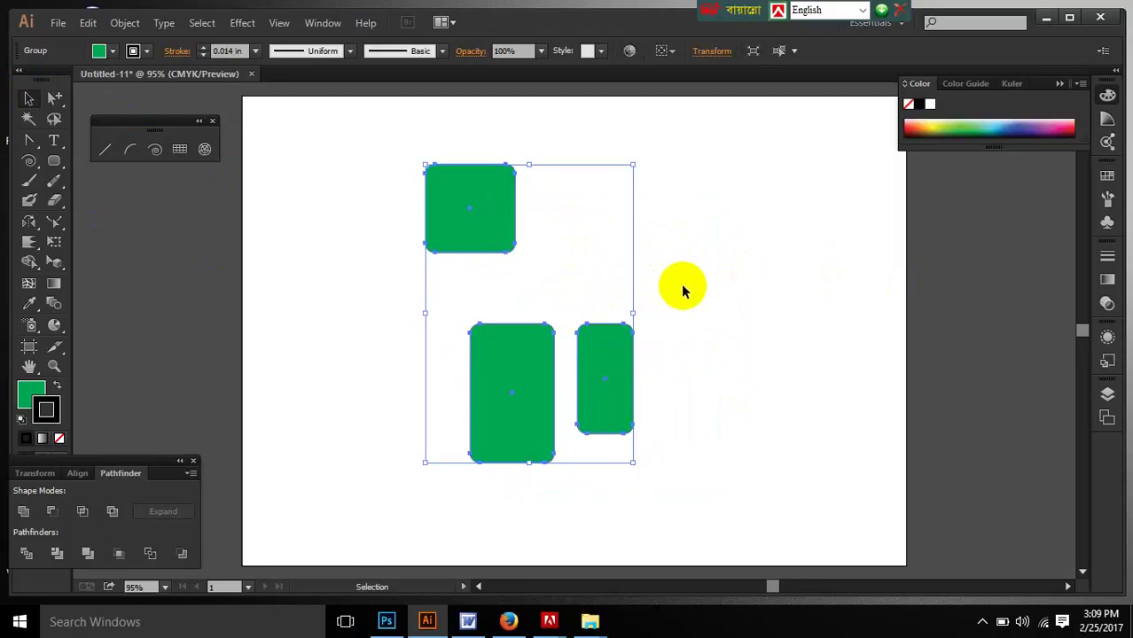
Step: Ungroup the three green rectangles and select only the upper, nearly square one
click(58, 100)
click(29, 117)
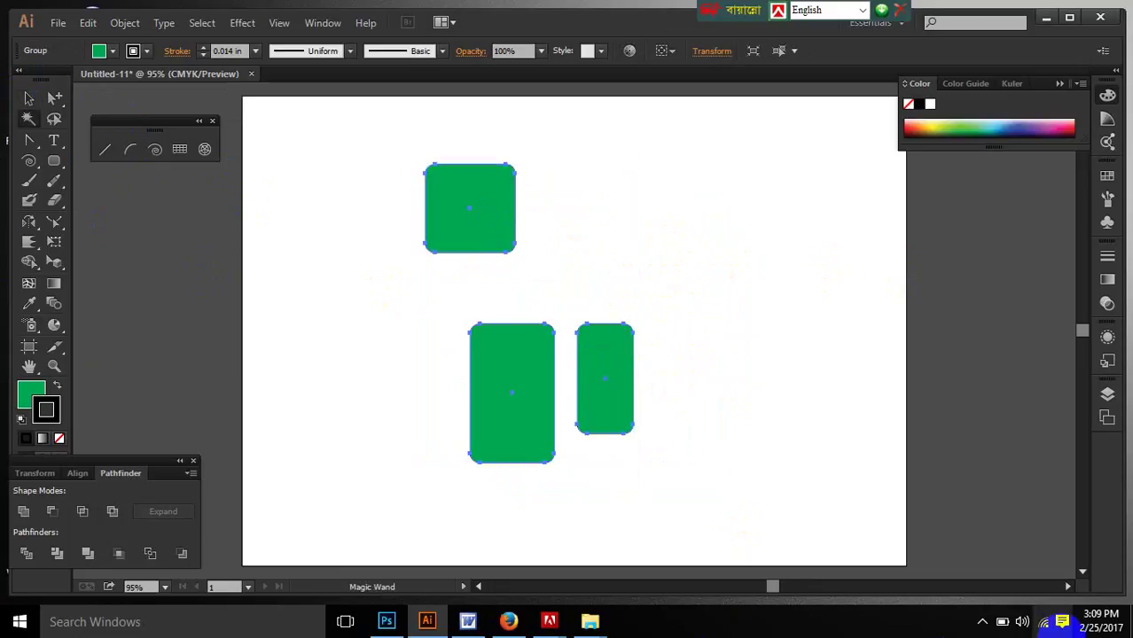
click(28, 98)
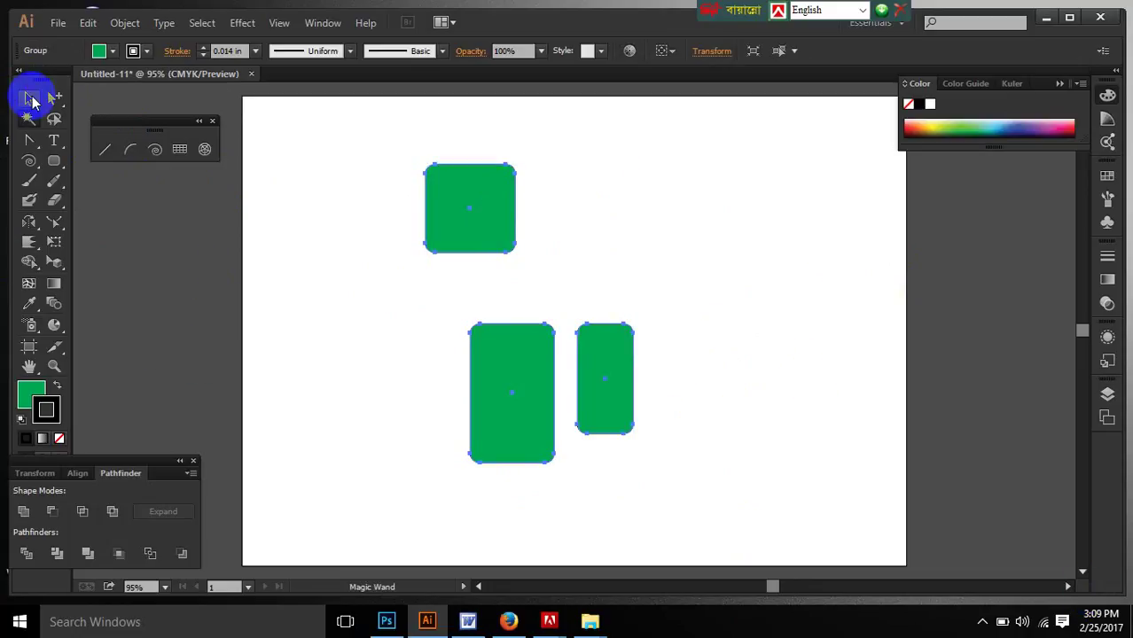
click(895, 361)
click(497, 204)
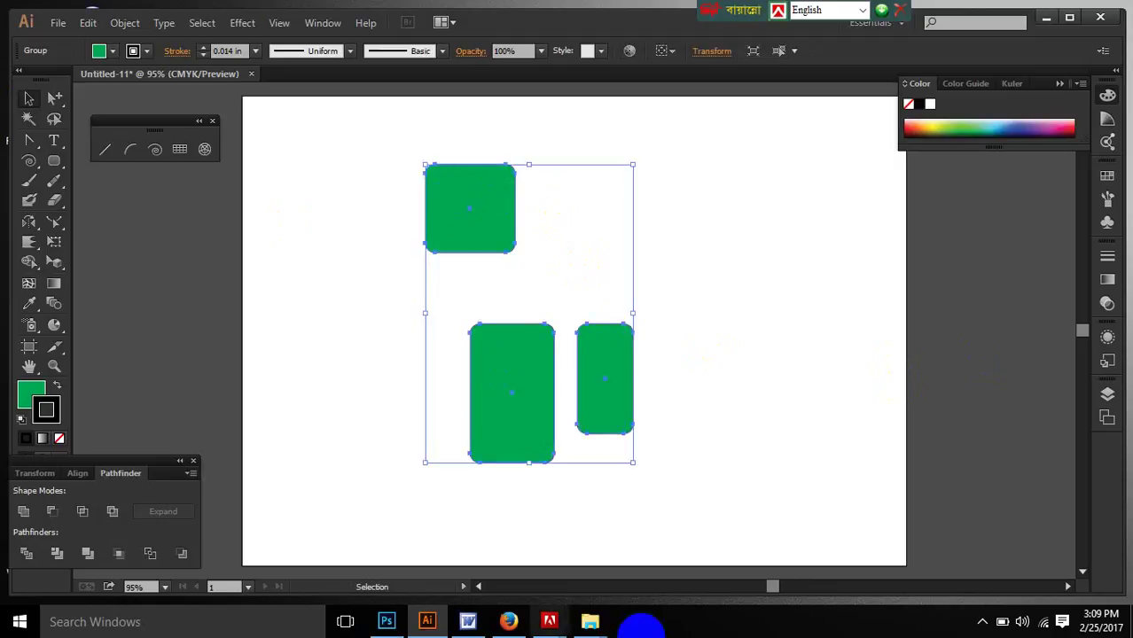
right_click(470, 247)
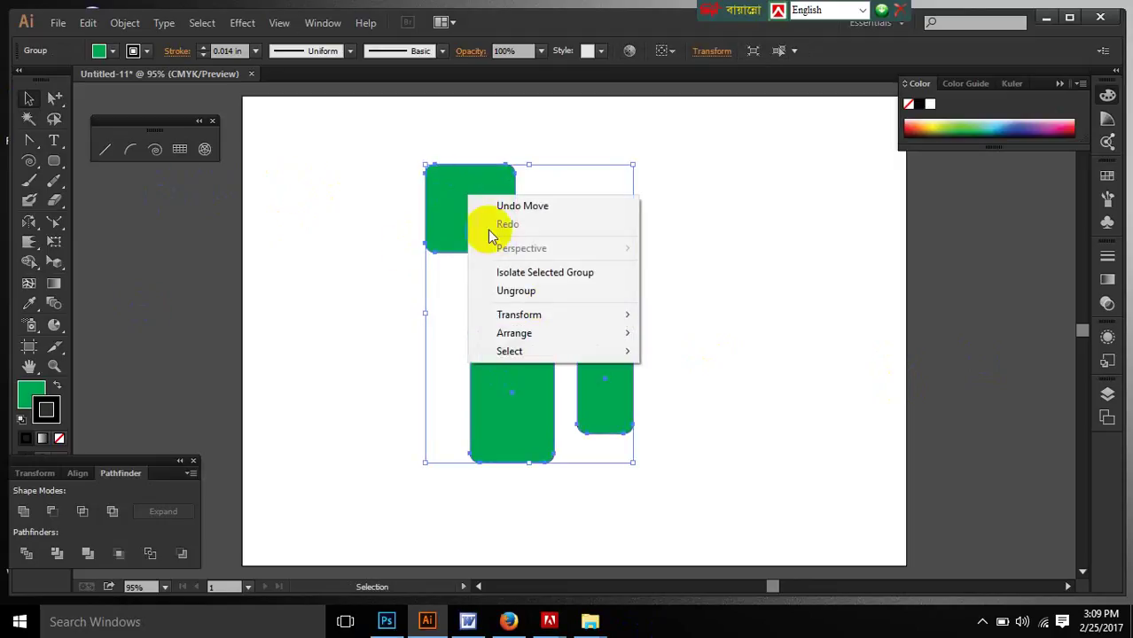
click(501, 289)
click(518, 232)
click(487, 221)
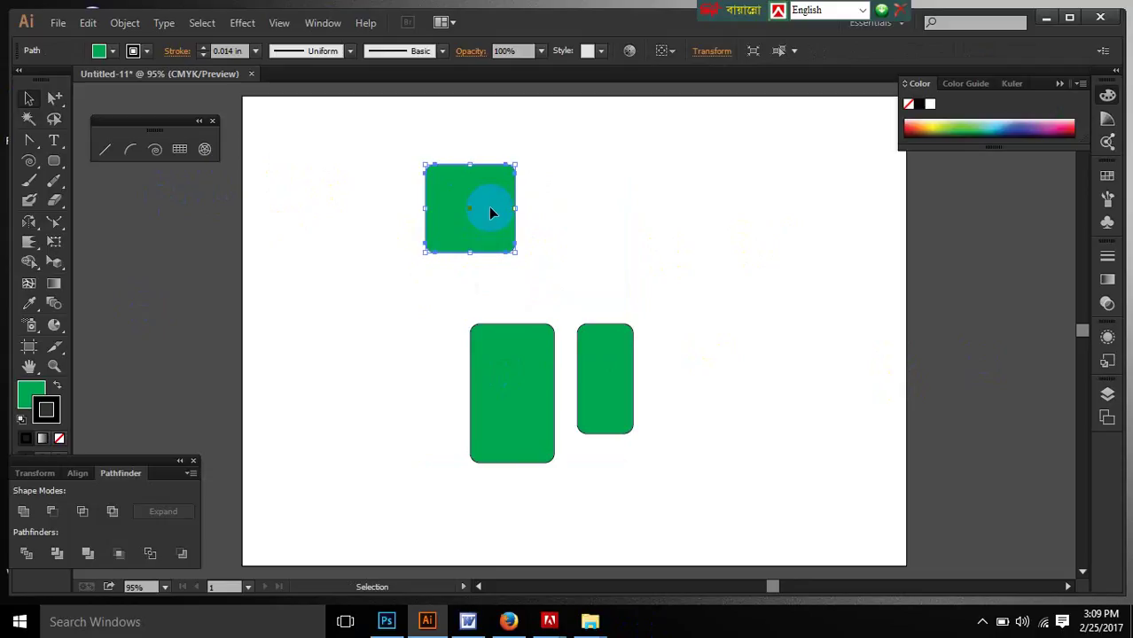
Step: Select all three rectangles by their shared green fill with the Magic Wand tool
click(28, 119)
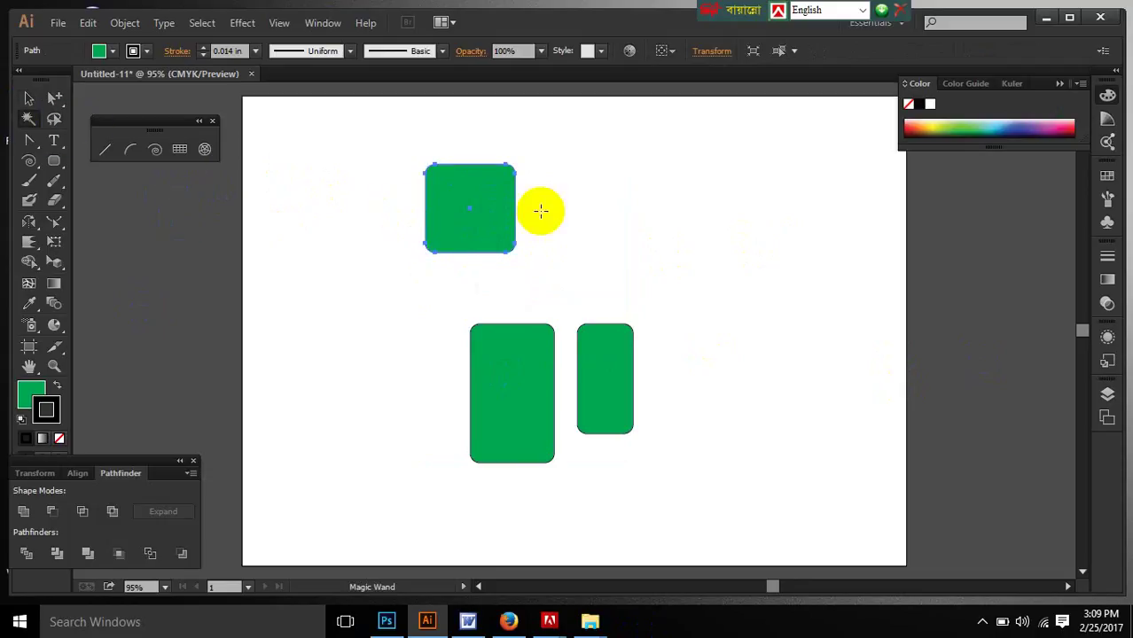
click(483, 208)
click(604, 383)
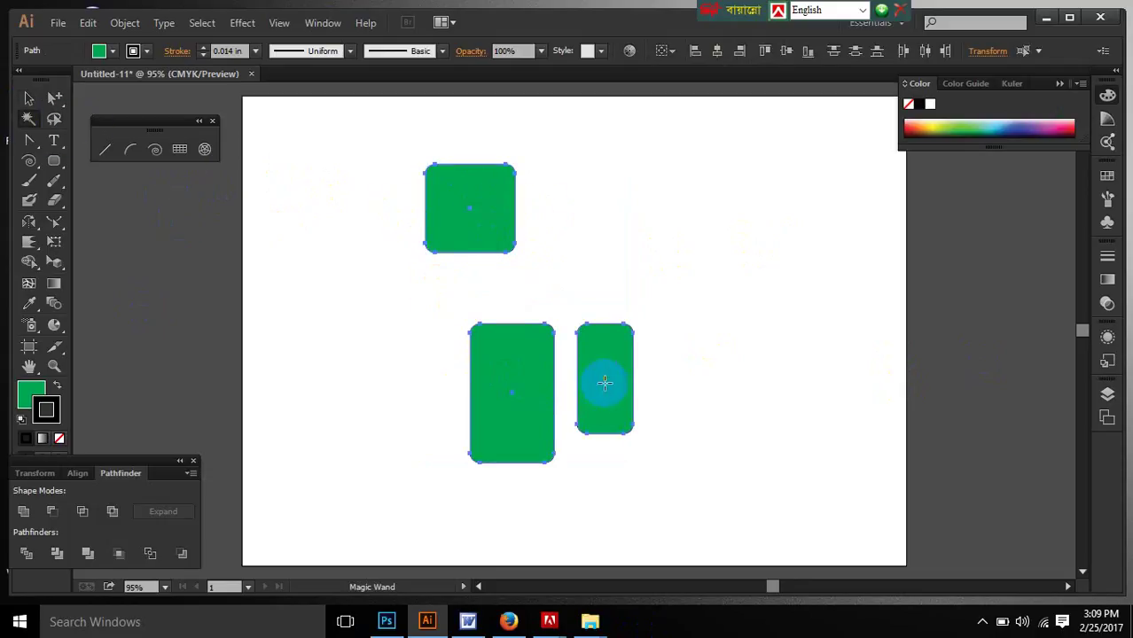
Step: Duplicate the three selected rectangles to the right part of the artboard
click(28, 96)
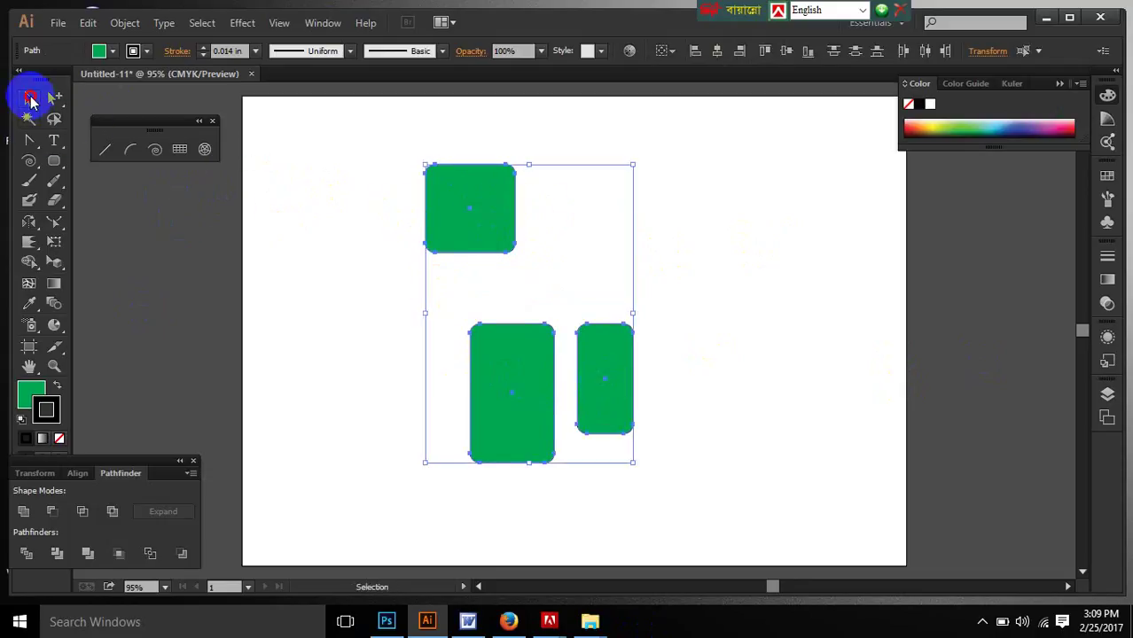
click(479, 328)
drag(479, 328, 699, 206)
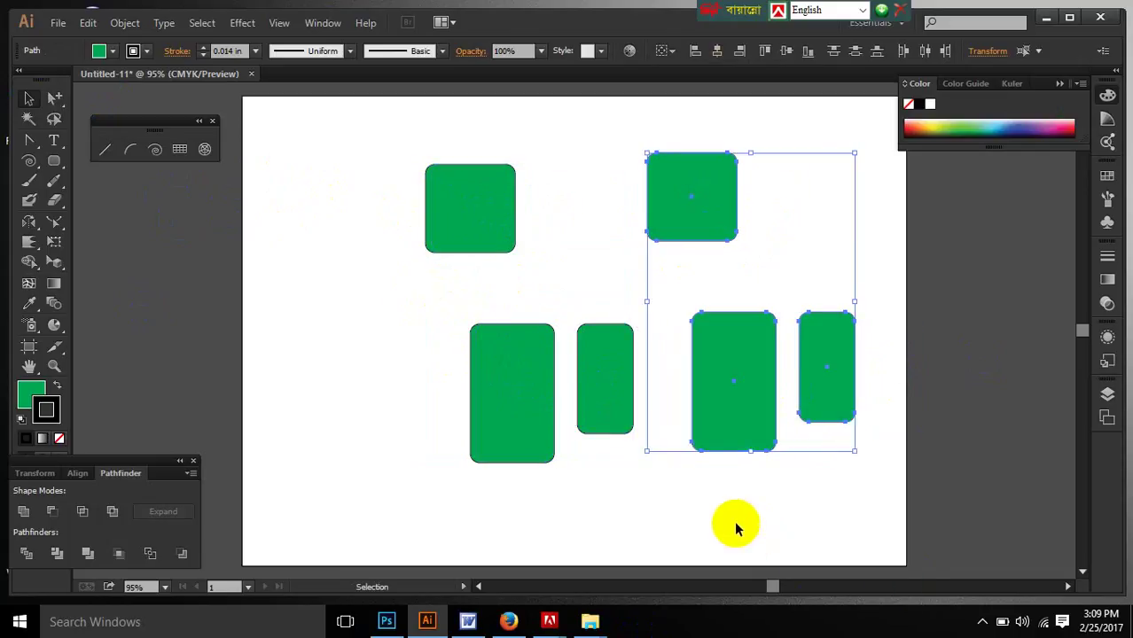
Step: Fill the original upper-left rectangle with yellow
click(386, 472)
click(502, 236)
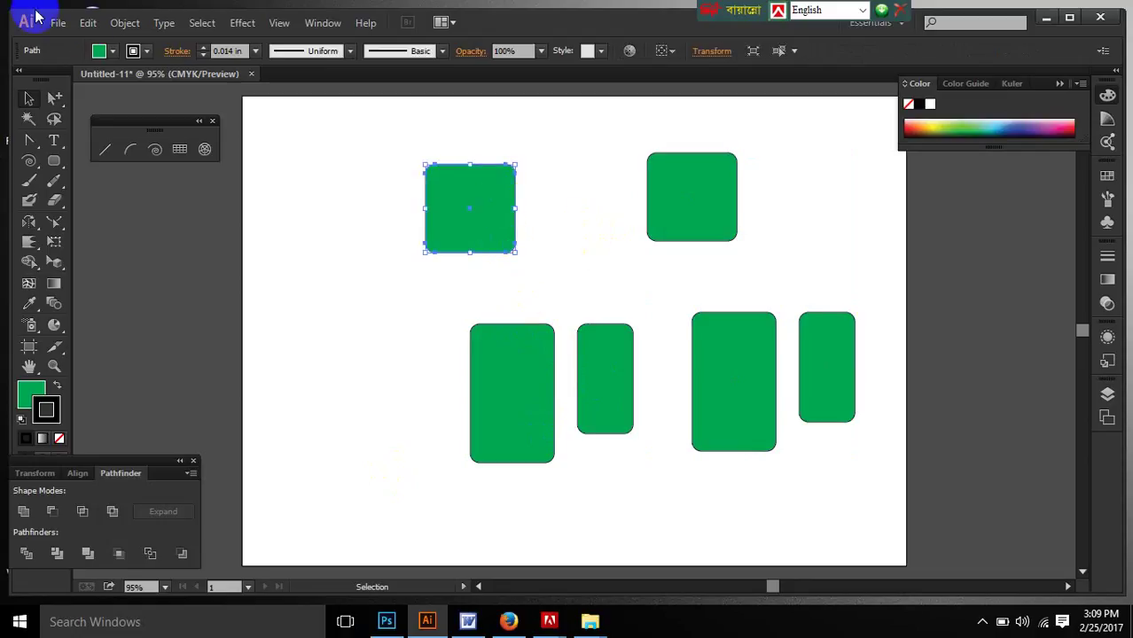
click(112, 51)
click(69, 81)
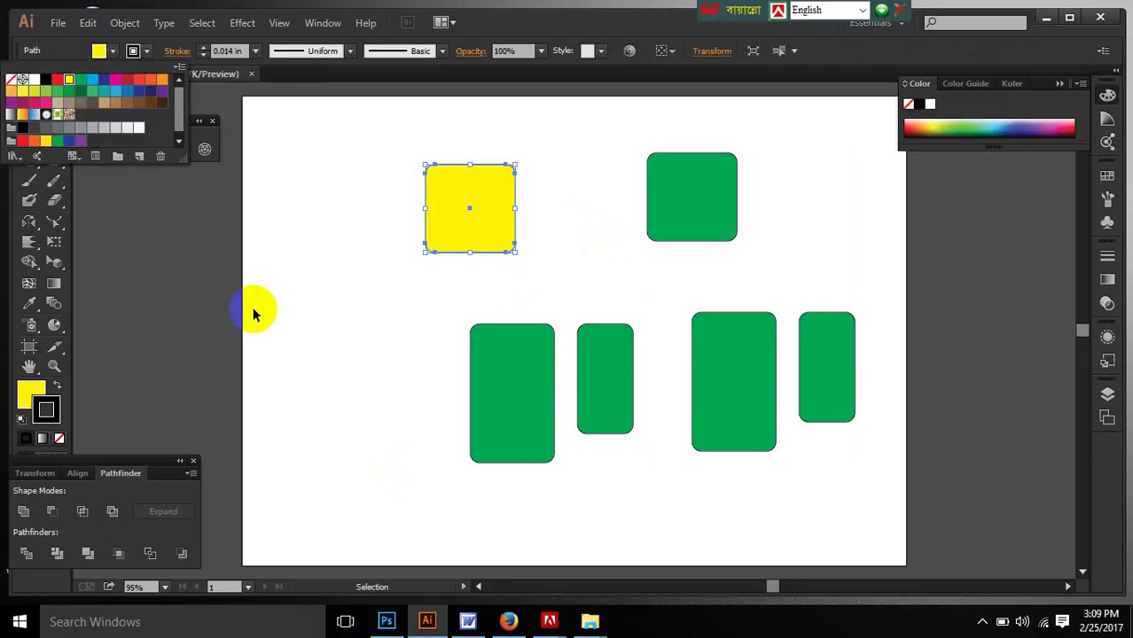
Step: Use the Magic Wand to select by the yellow fill and again by the green fill
click(27, 118)
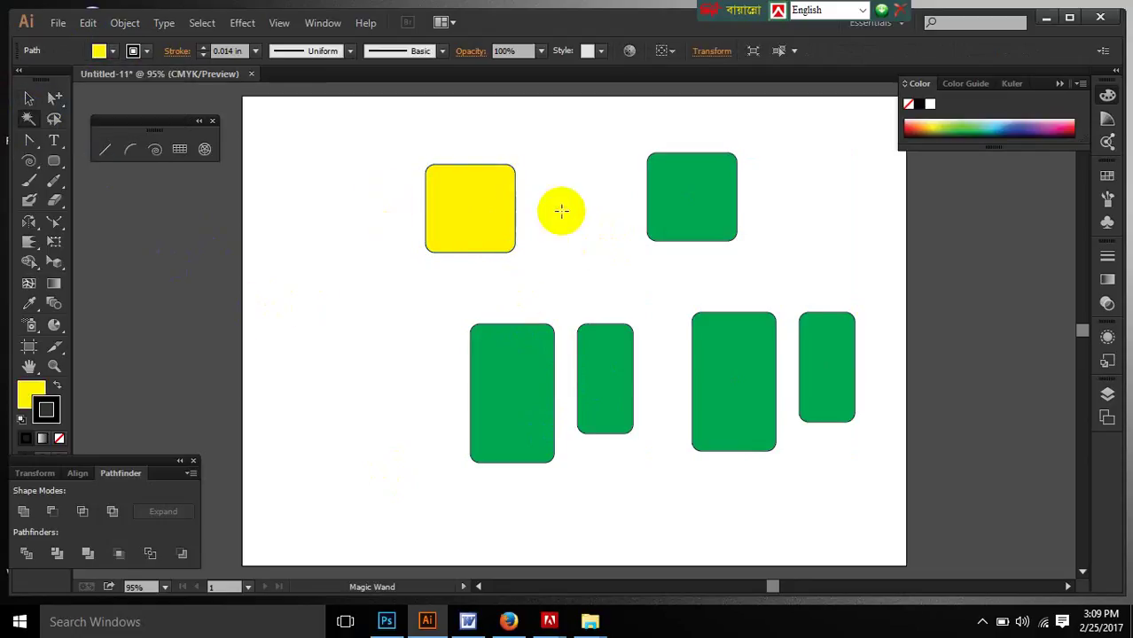
click(466, 213)
click(506, 209)
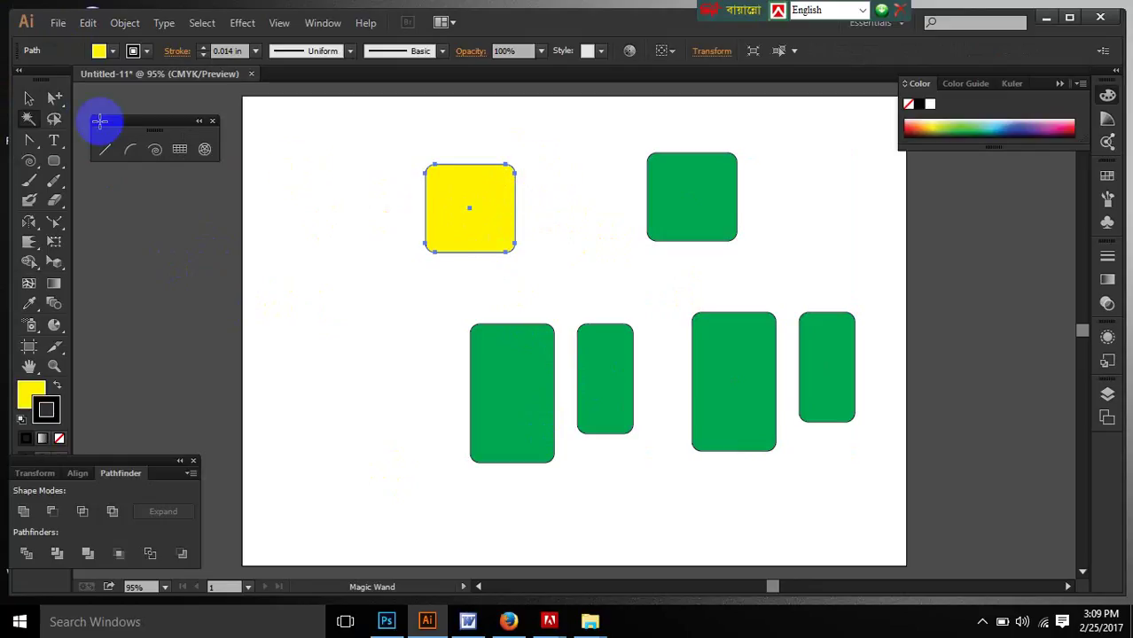
click(683, 180)
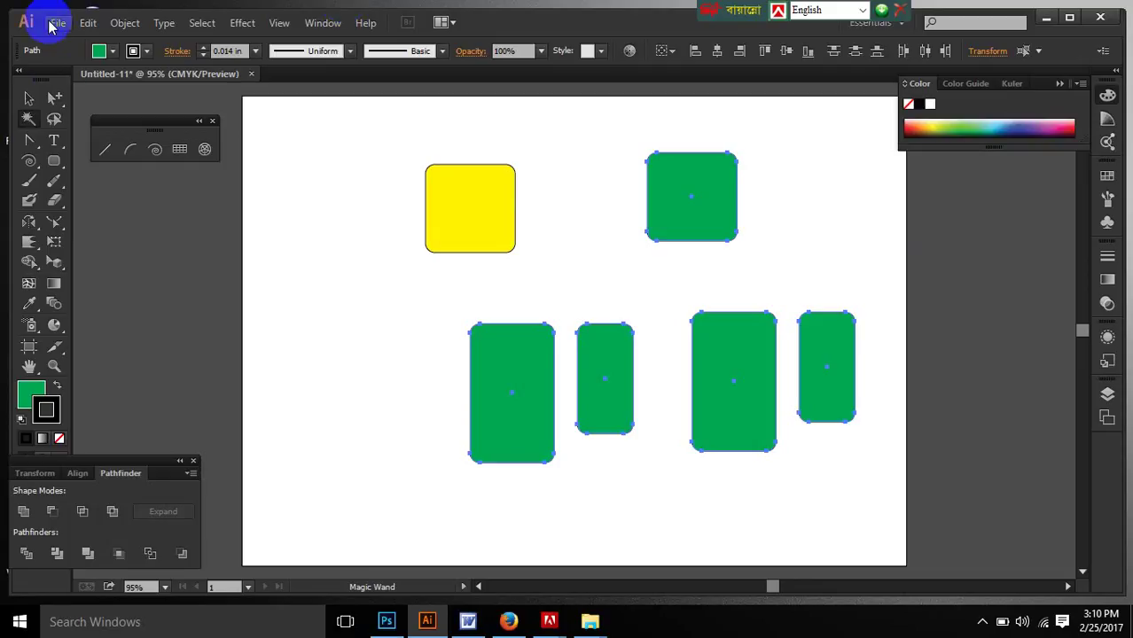
click(28, 98)
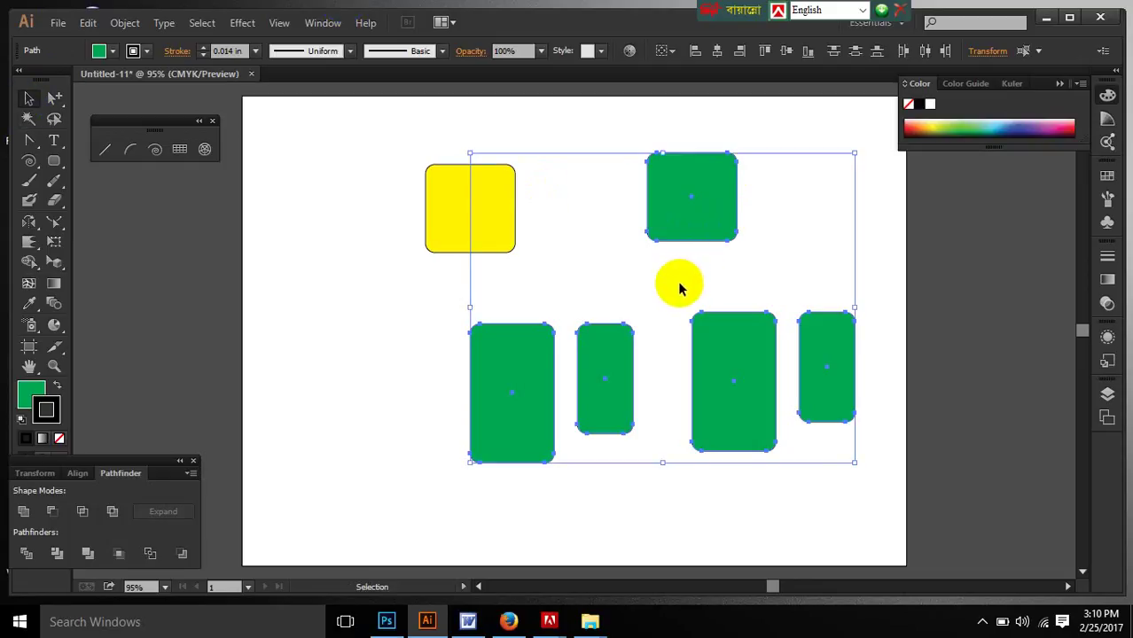
Step: Lasso anchor points across the yellow and green rectangles in several freehand passes, and clear the selection
click(54, 119)
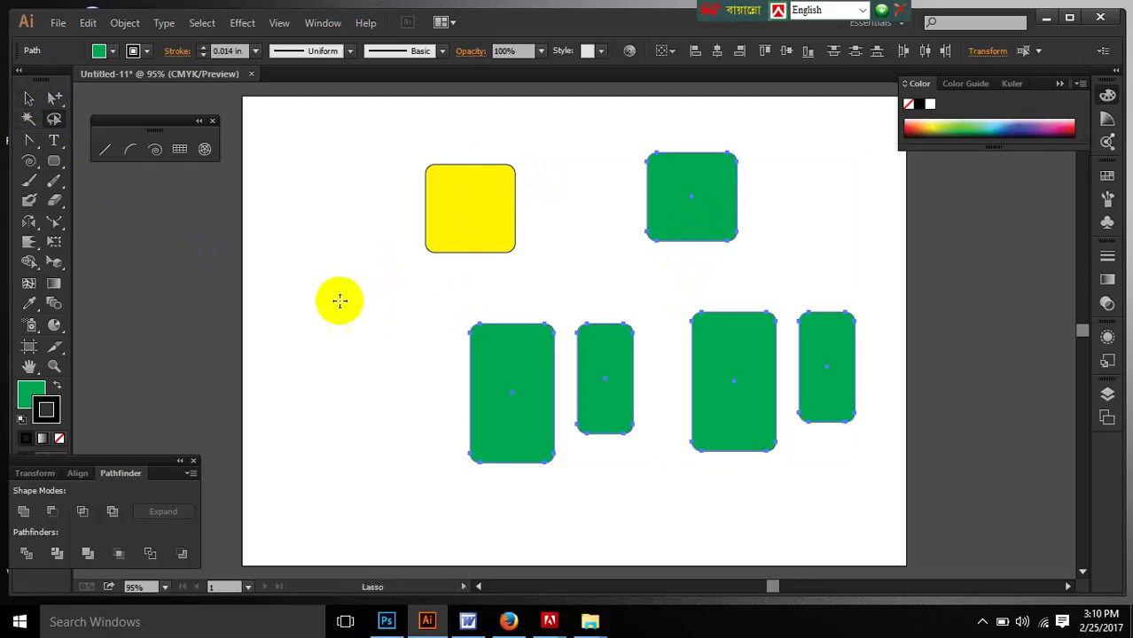
mouse_move(336, 274)
mouse_down()
mouse_move(689, 184)
mouse_move(832, 198)
mouse_move(487, 415)
mouse_move(395, 412)
mouse_up()
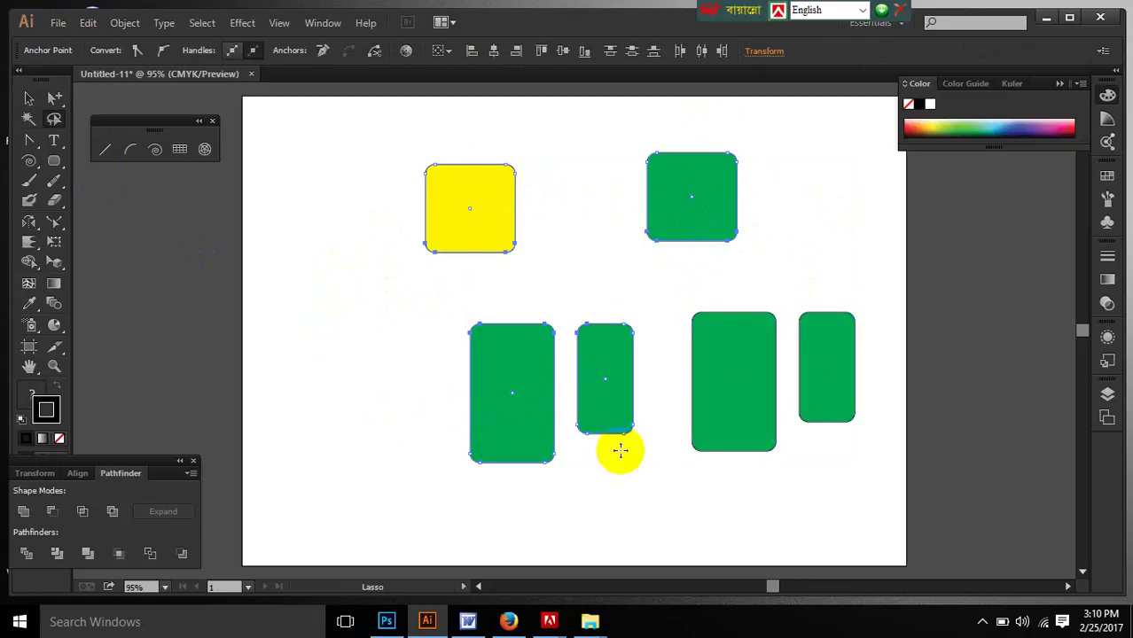
click(526, 481)
mouse_move(324, 489)
mouse_down()
mouse_move(539, 392)
mouse_move(905, 324)
mouse_up()
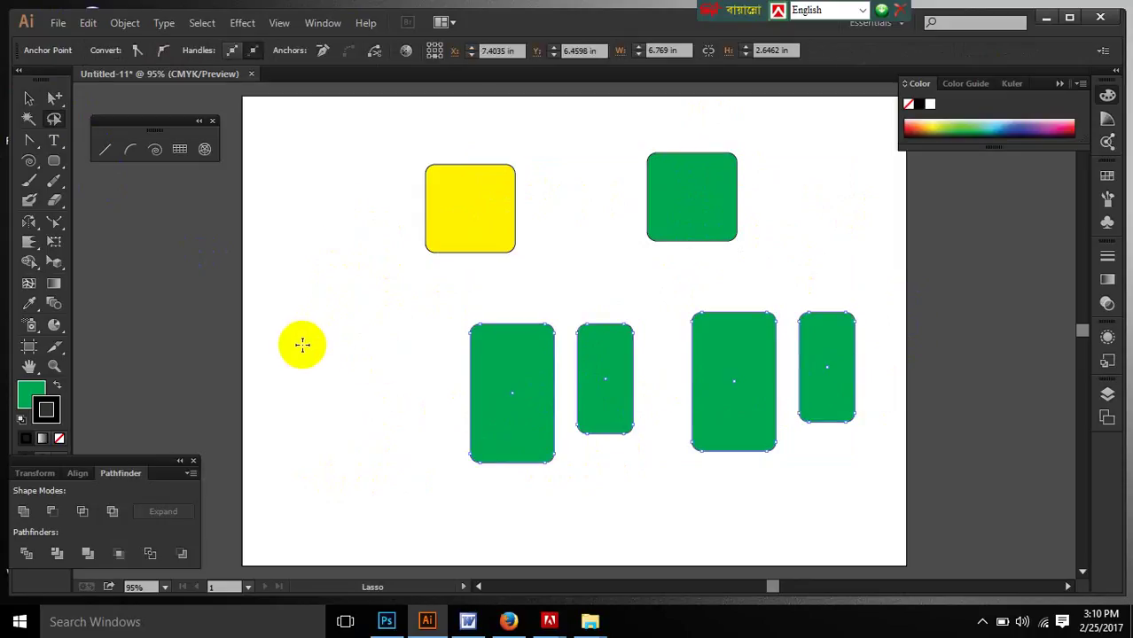
mouse_move(301, 340)
mouse_down()
mouse_move(704, 145)
mouse_move(748, 200)
mouse_move(646, 378)
mouse_move(638, 503)
mouse_move(384, 452)
mouse_up()
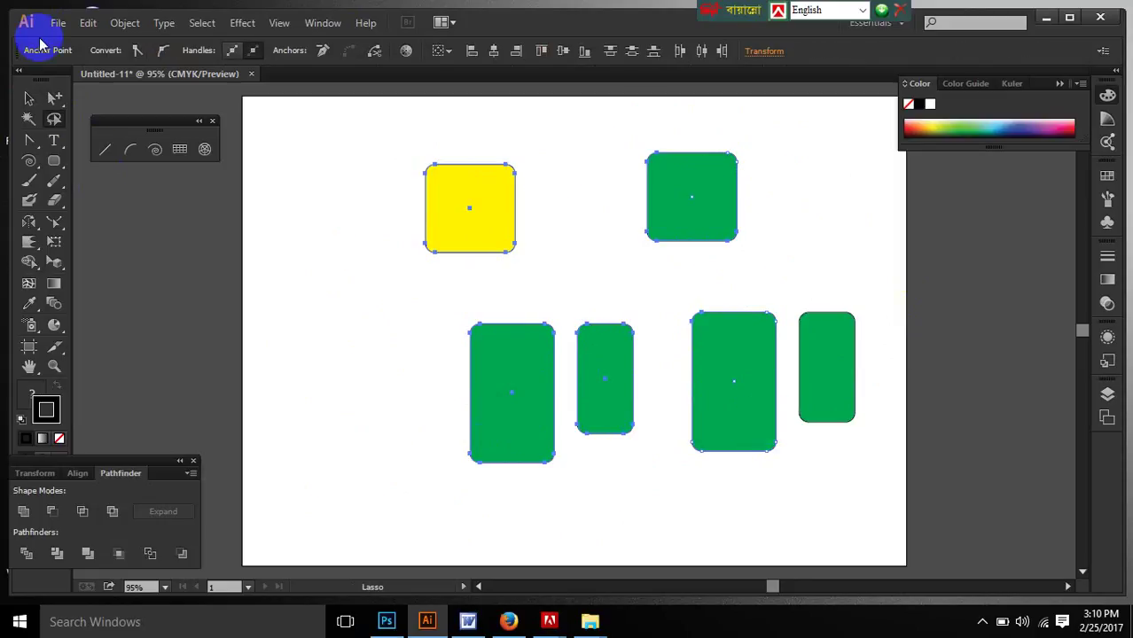
click(28, 98)
click(864, 235)
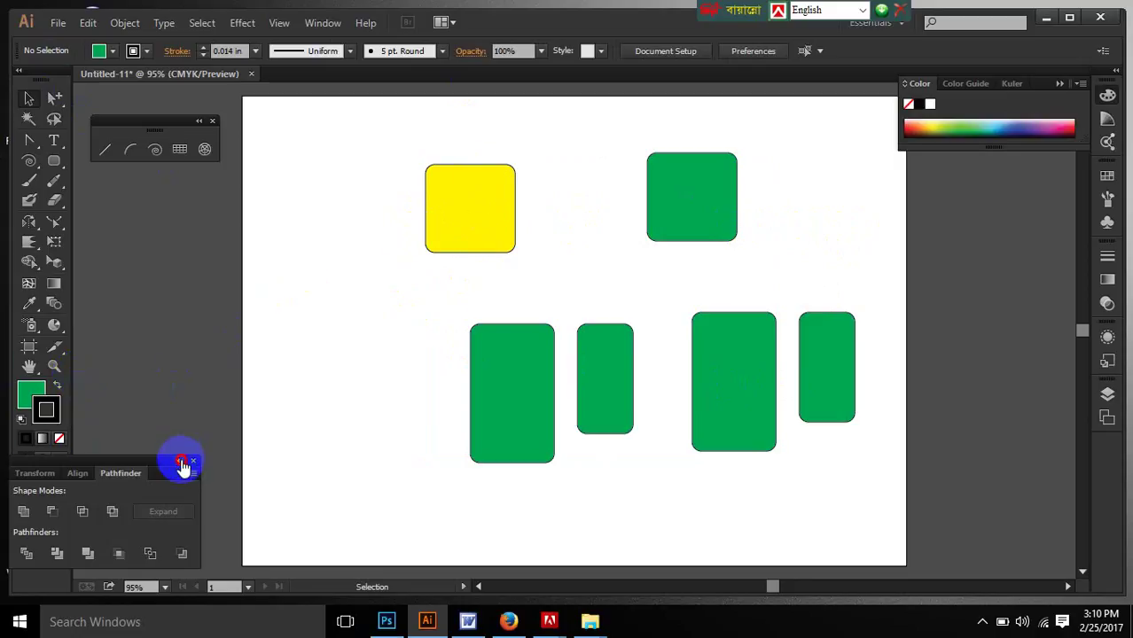
Step: Collapse the Transform, Align and Pathfinder panel group and place it beside the toolbox
click(181, 462)
drag(43, 470, 107, 258)
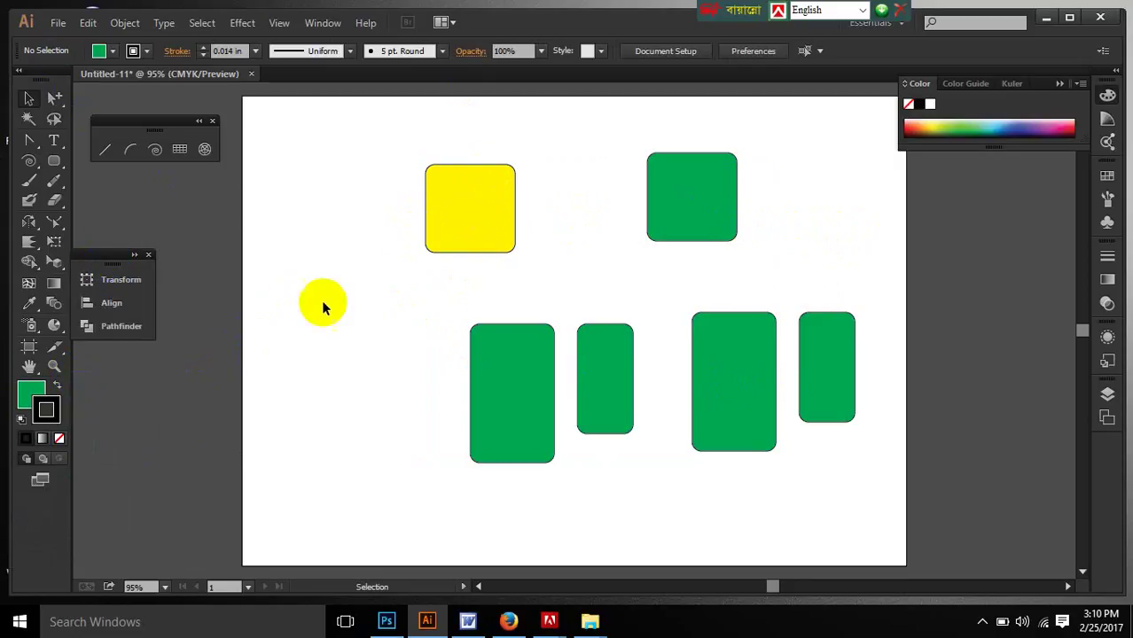
Step: Shrink the artboard from its upper-left and lower-right corners so it fits more closely around the rectangles
click(29, 346)
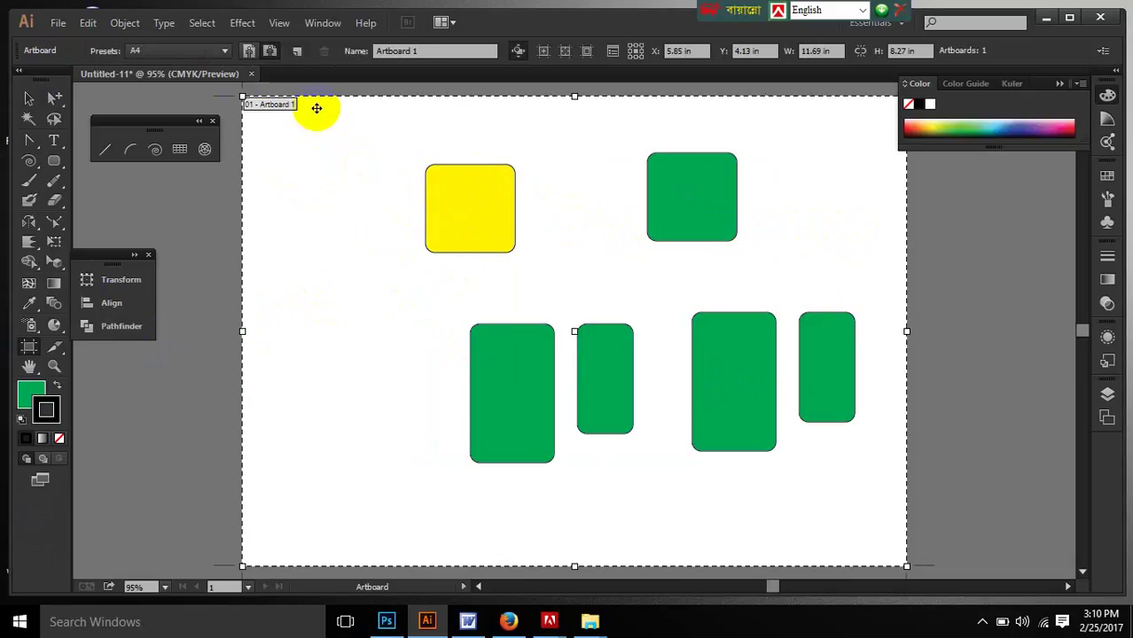
drag(248, 102, 371, 129)
drag(903, 567, 868, 501)
click(28, 98)
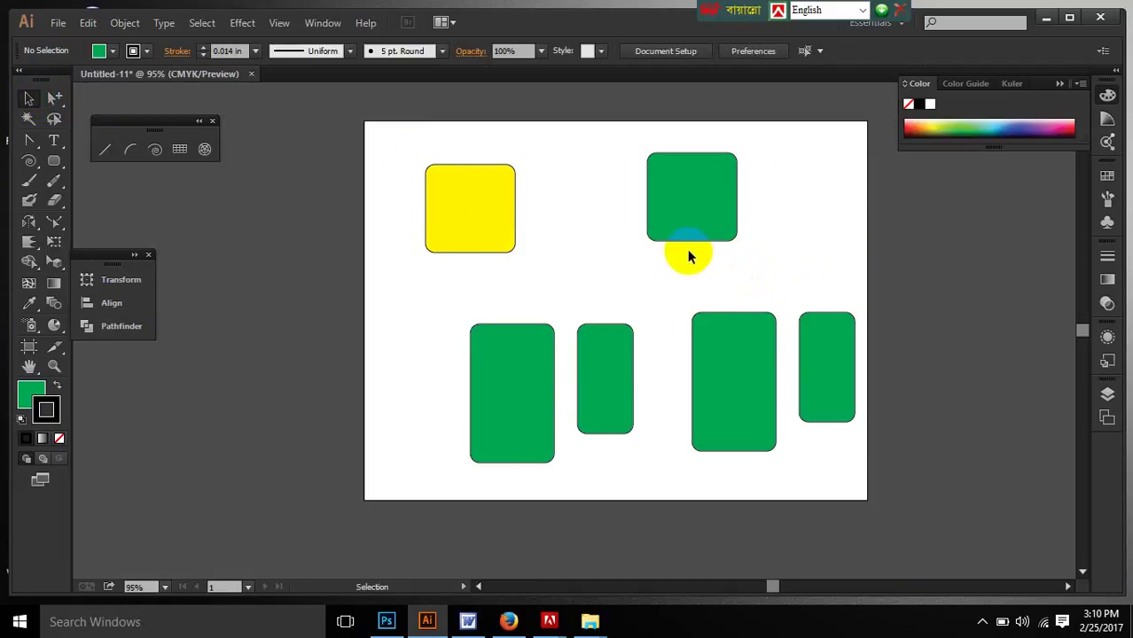
click(982, 620)
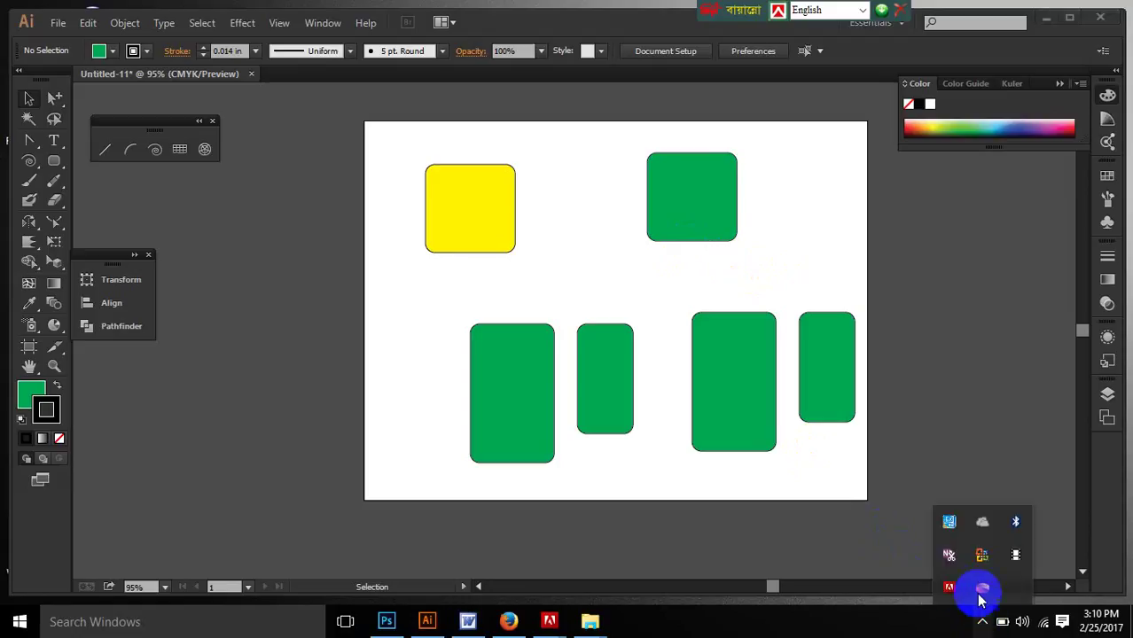
click(998, 552)
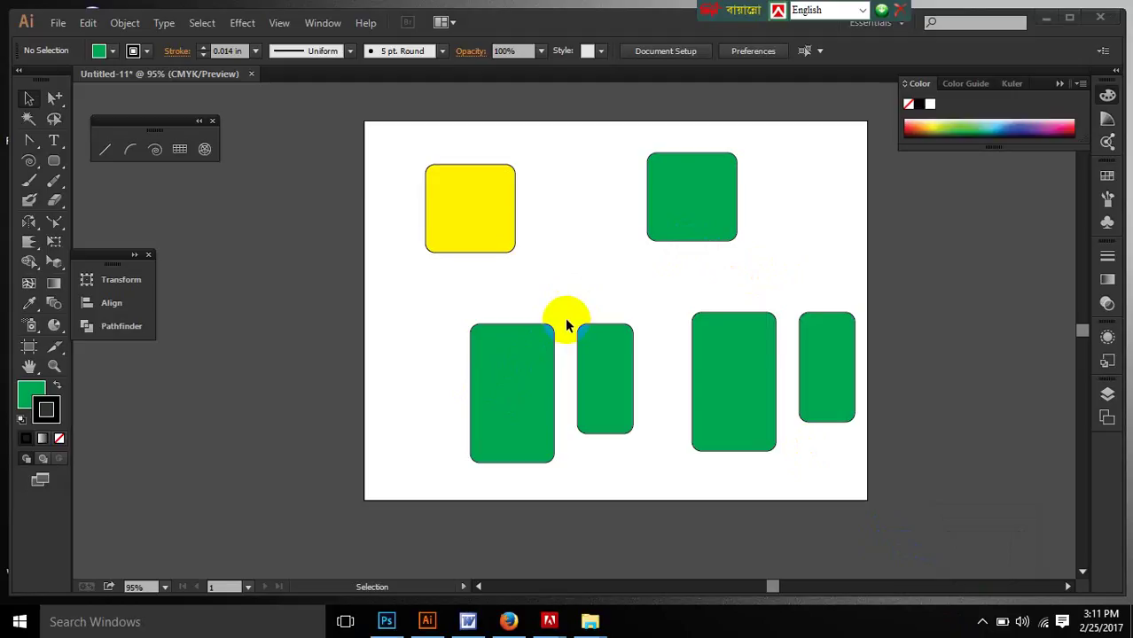
Step: Tear off the Pen tool group as a floating strip and place it near the artboard's upper-left corner
click(30, 144)
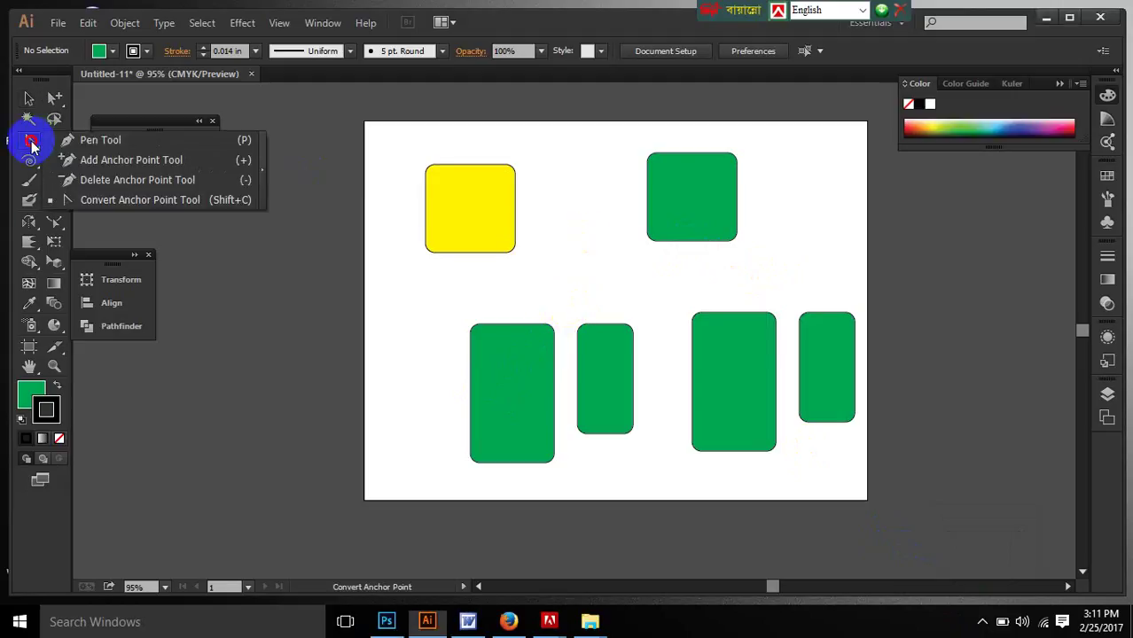
click(264, 169)
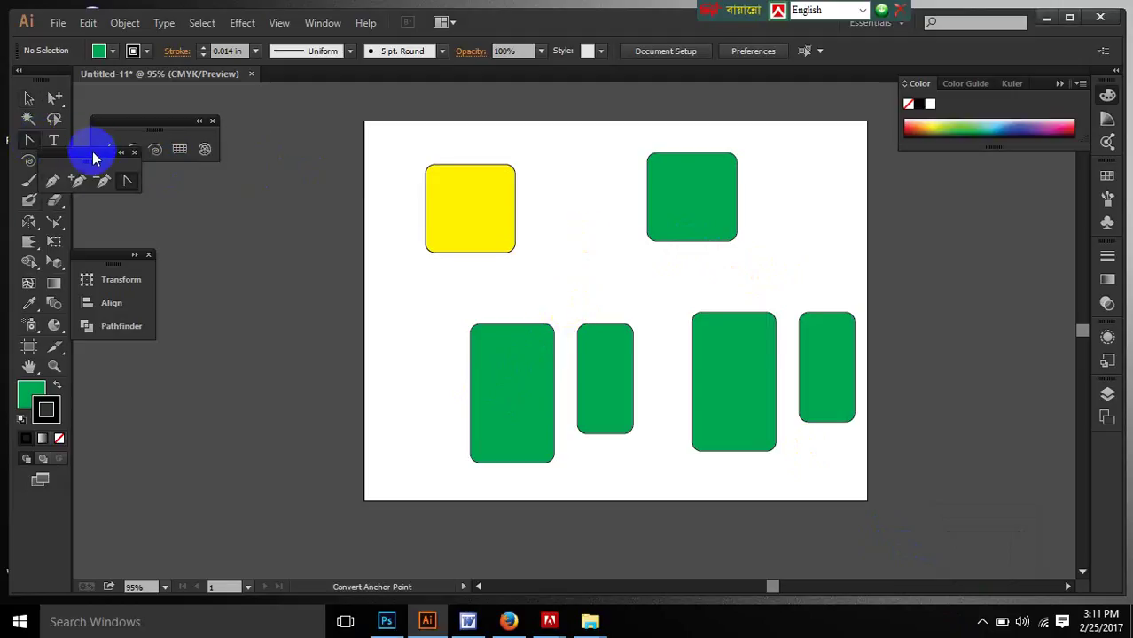
drag(96, 158, 300, 120)
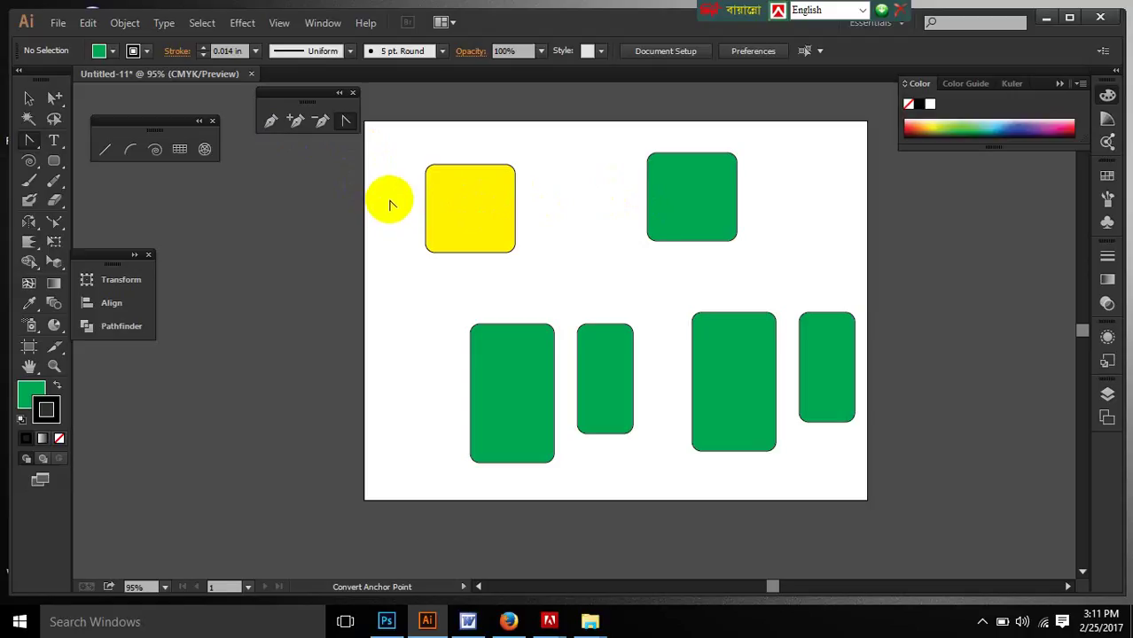
Step: Delete all rectangles from the artboard and activate the Pen tool
key(ctrl+a)
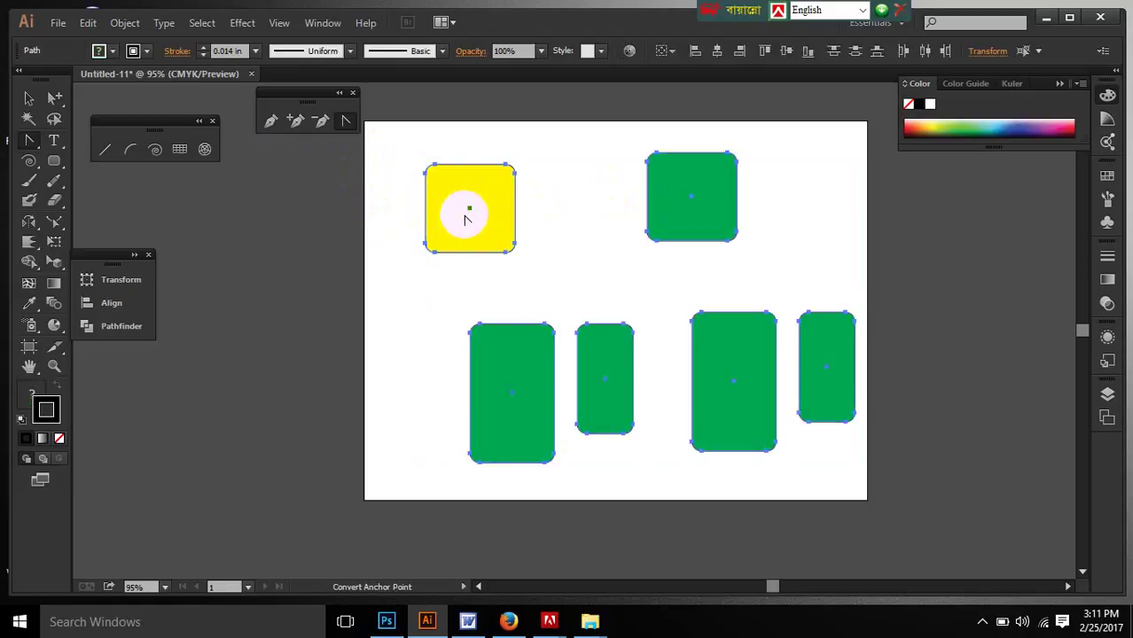
key(Delete)
click(271, 121)
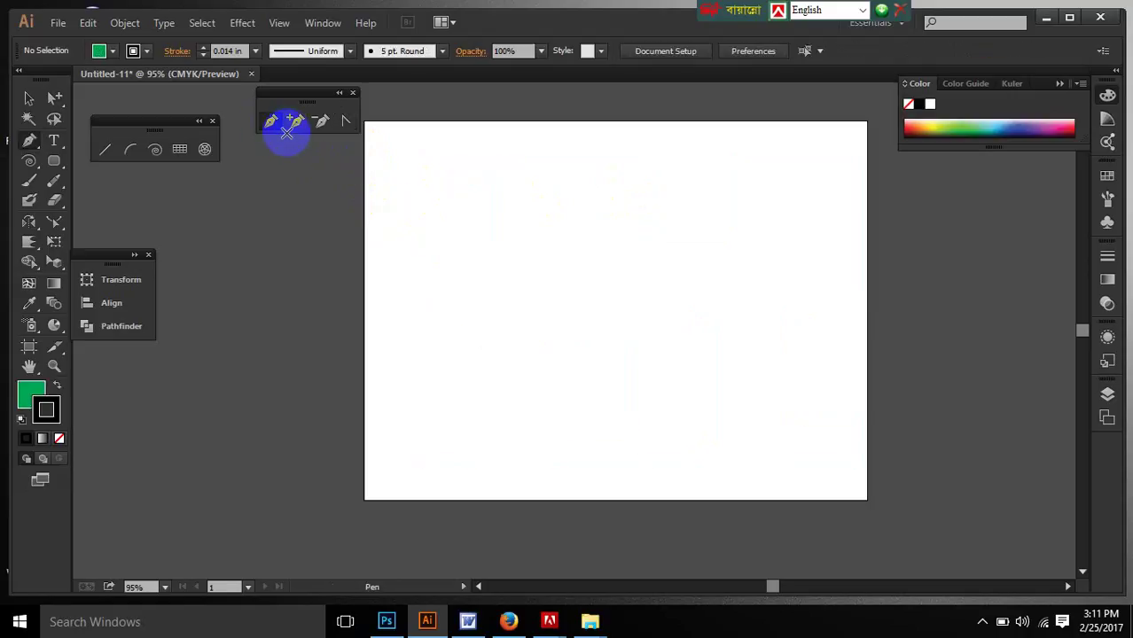
Step: Draw an S-shaped wave of two arcs across the artboard's upper half with the Pen tool, the first arc spanning about 3.5 in
click(401, 238)
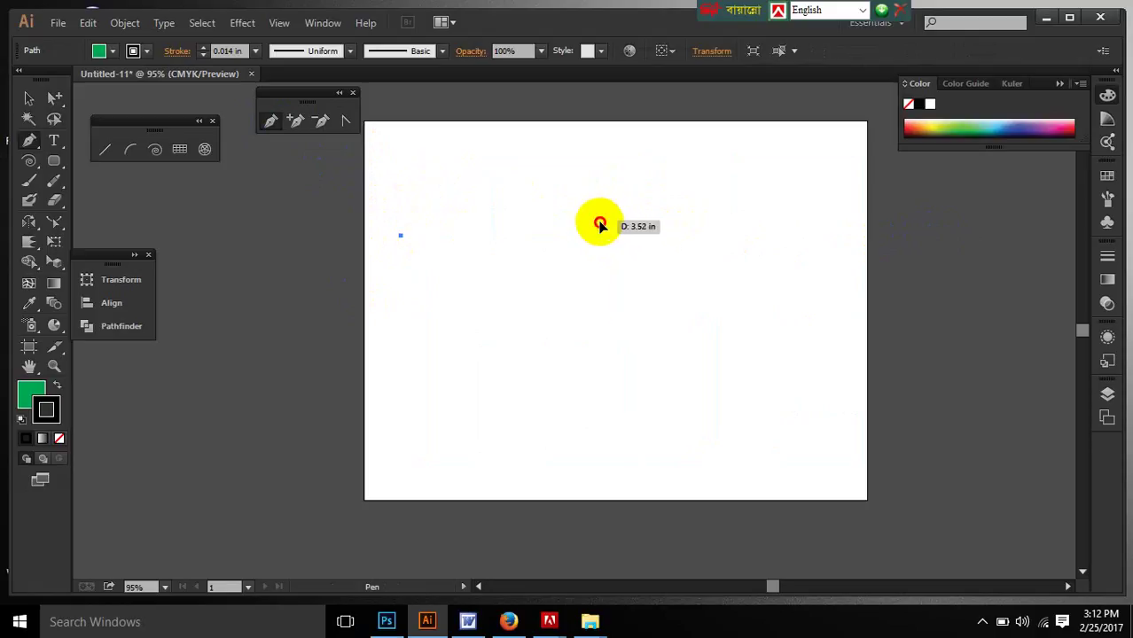
drag(600, 232, 705, 306)
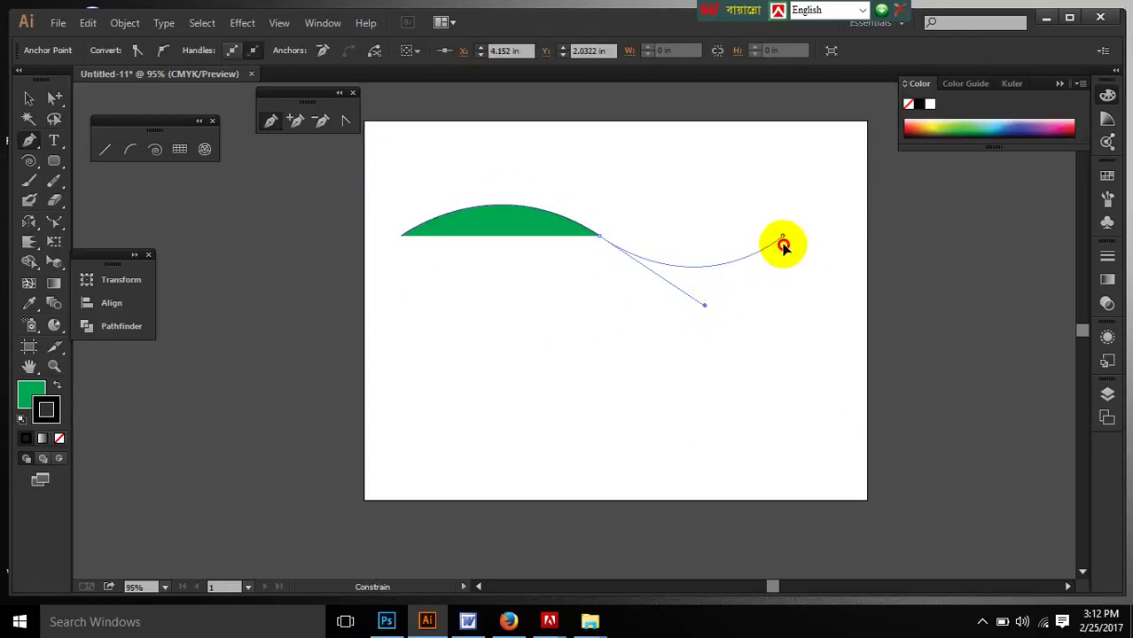
drag(786, 248, 786, 247)
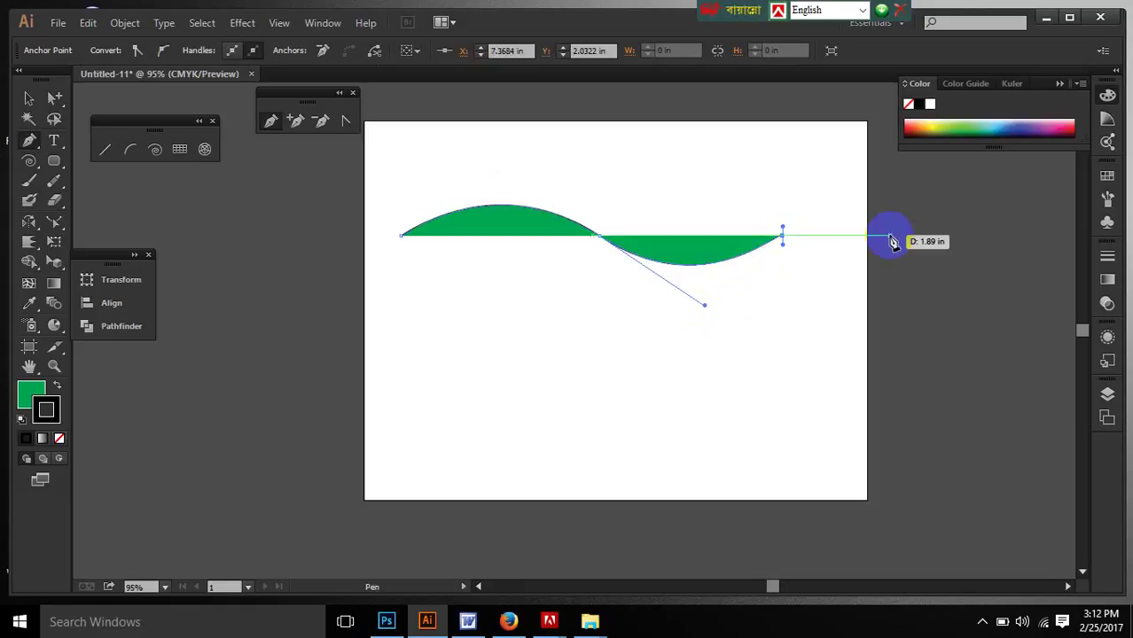
click(31, 100)
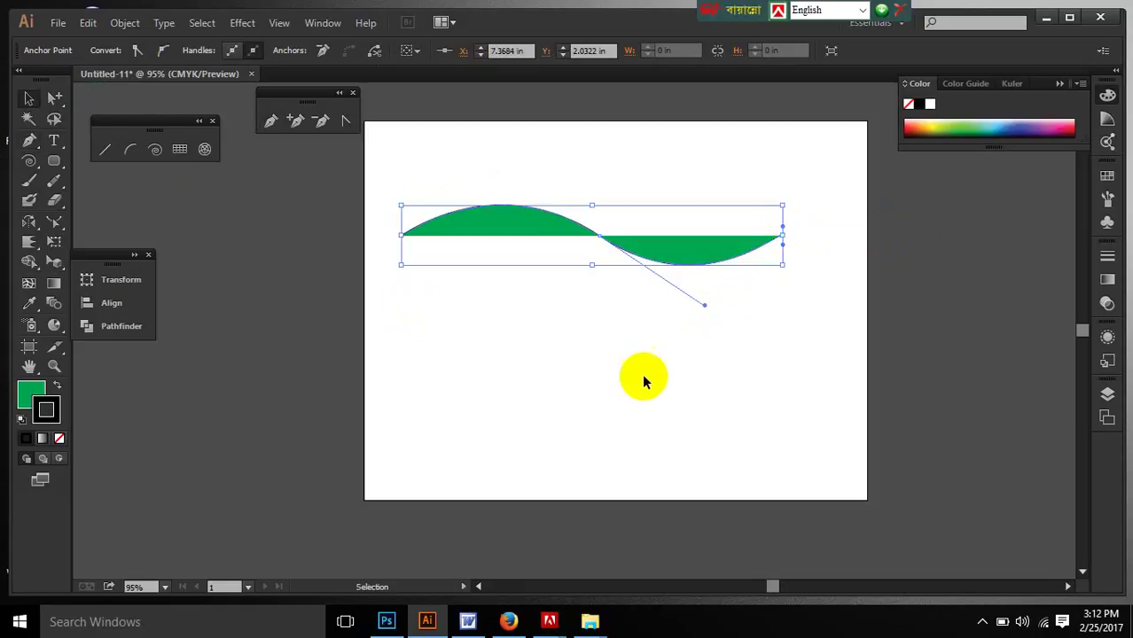
click(770, 509)
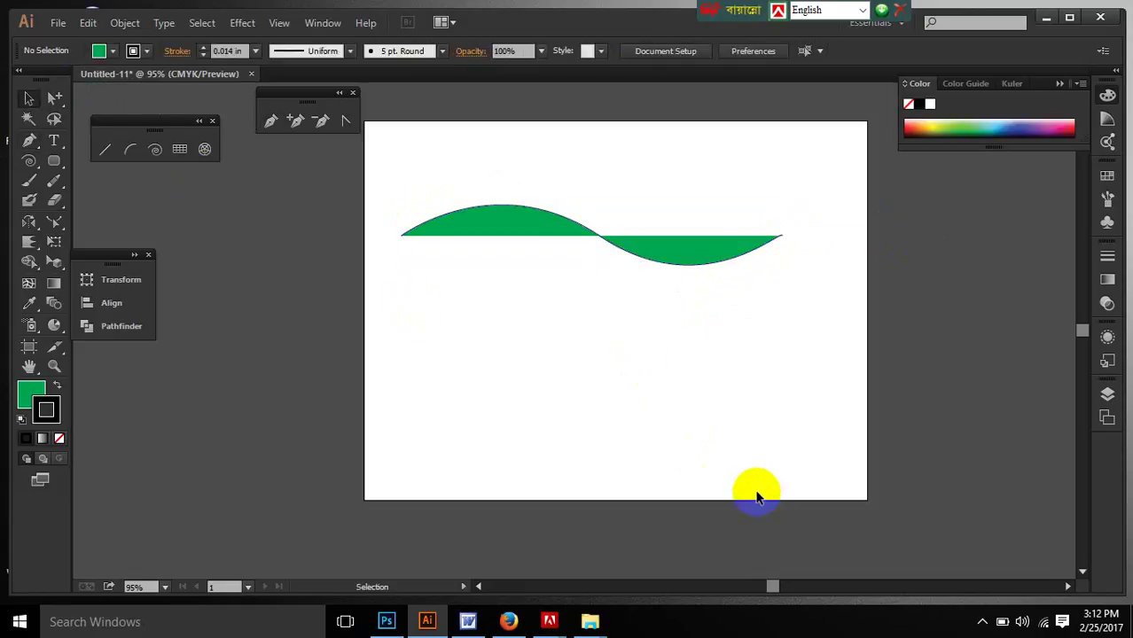
Step: Remove the green fill from the wave path so only its stroke is left
drag(532, 189, 499, 246)
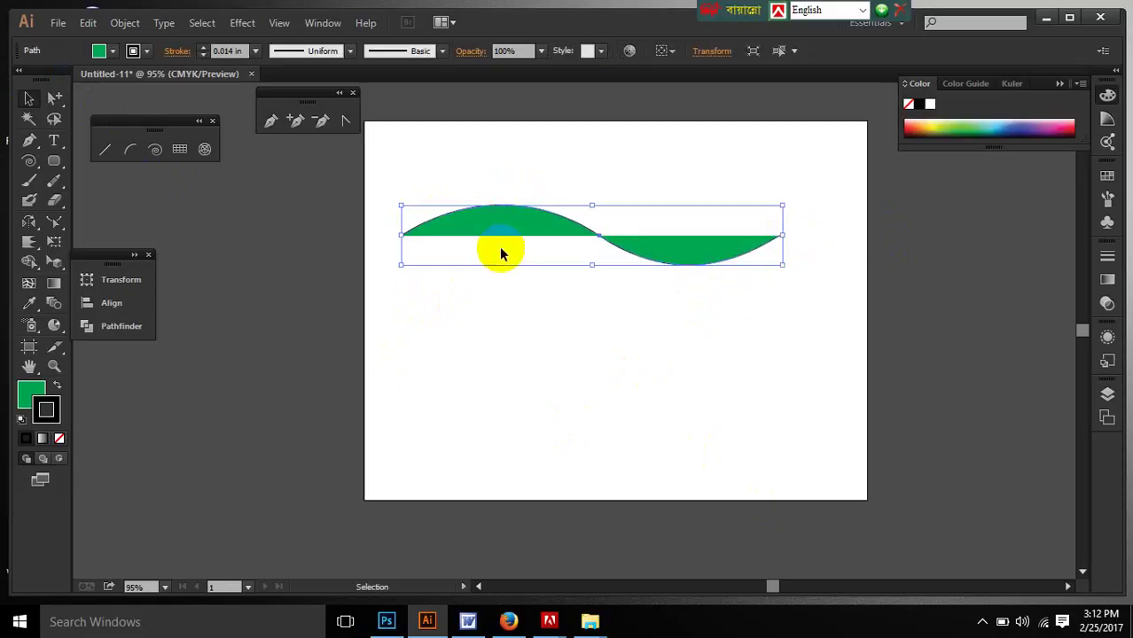
click(58, 438)
click(671, 288)
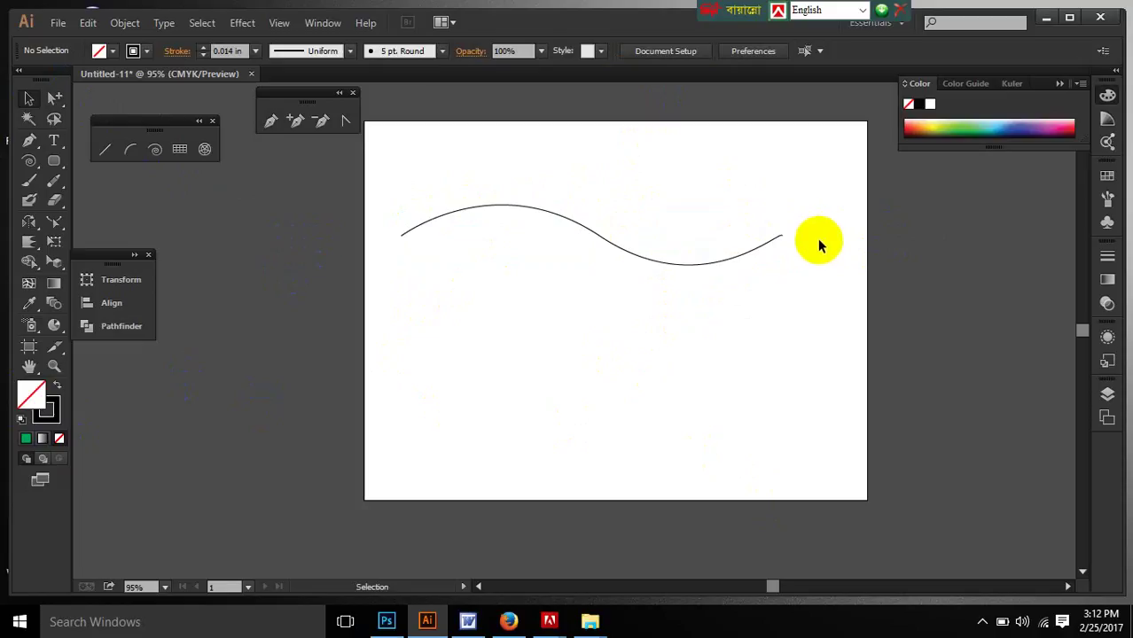
Step: Place a copy of the wave path about 3 in below the original
drag(488, 169, 479, 260)
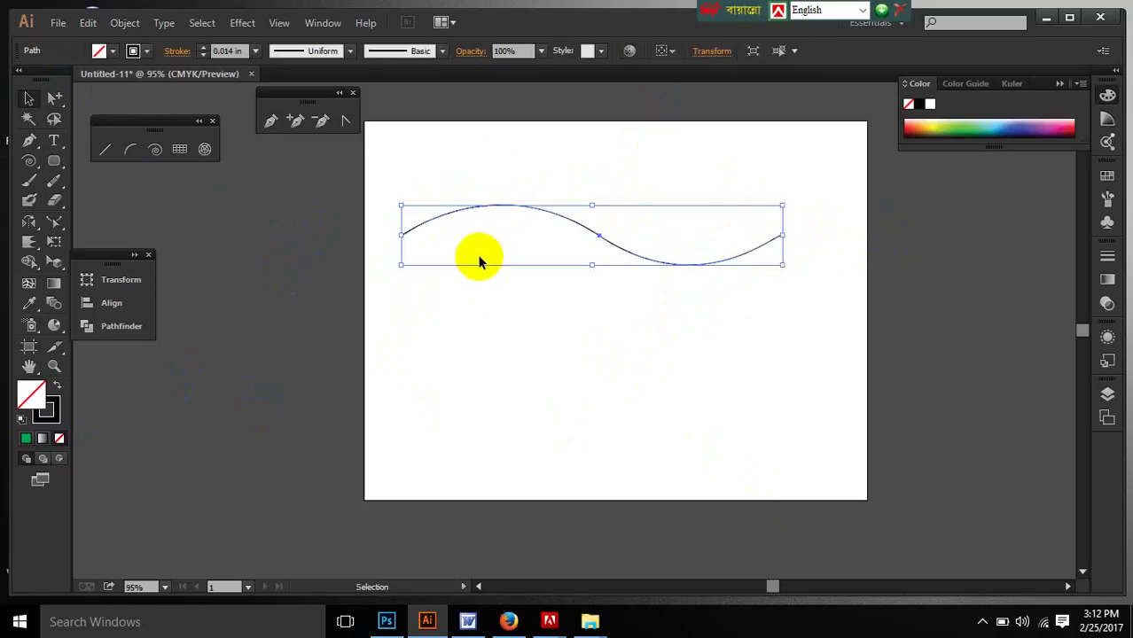
key(a)
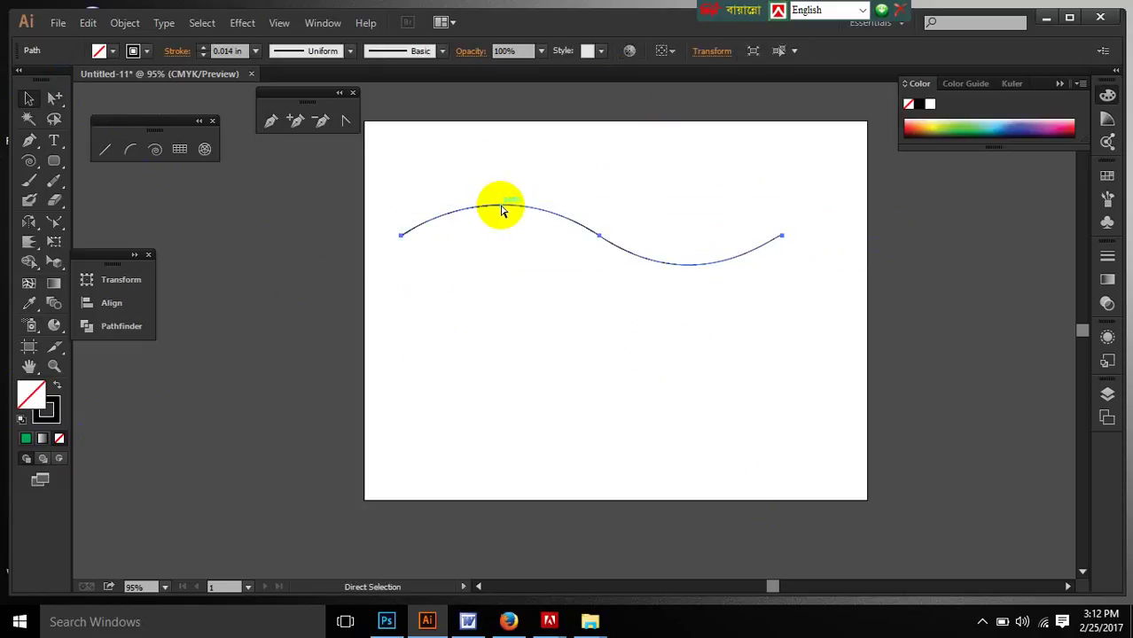
drag(502, 206, 518, 374)
Step: Select both waves and set the blend spacing to Specified Steps with 25 steps
key(v)
drag(603, 183, 610, 548)
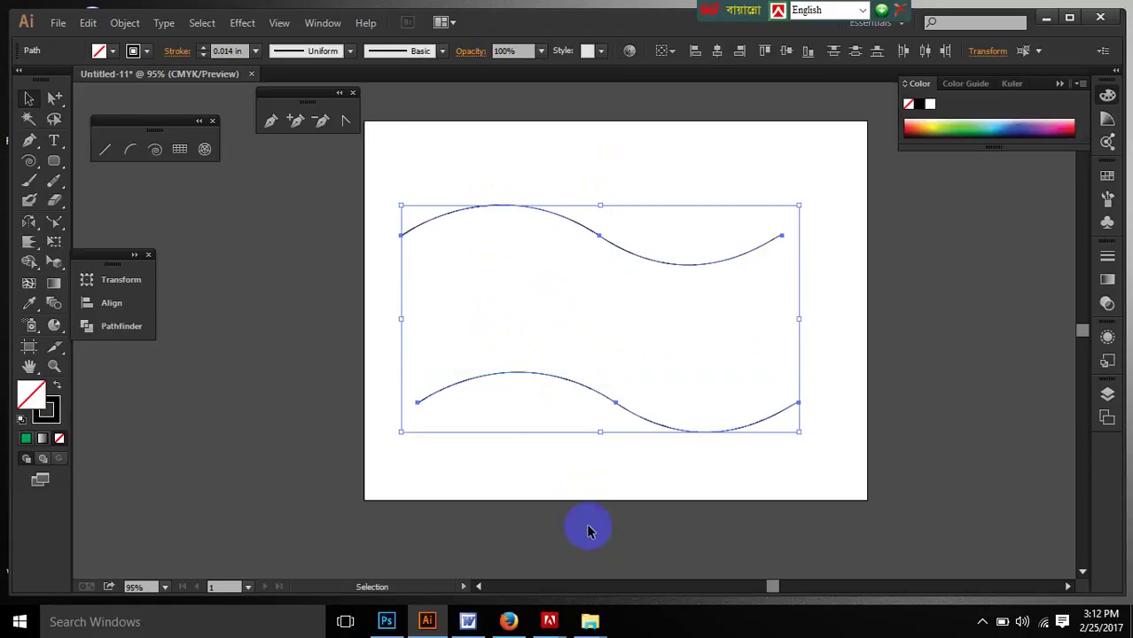
double_click(54, 303)
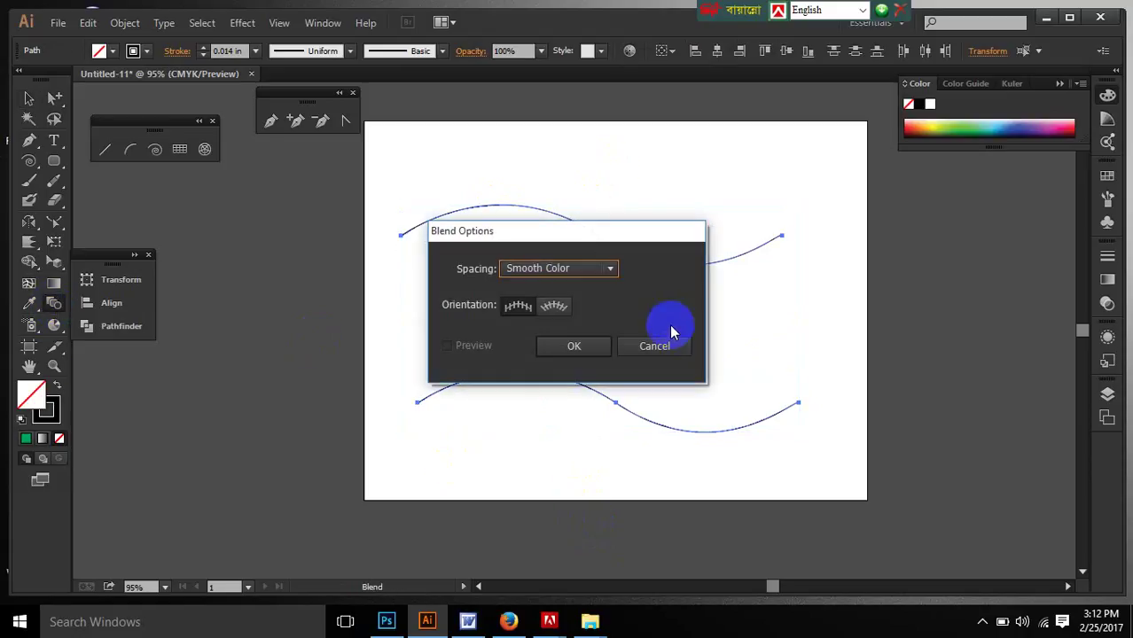
click(567, 268)
click(561, 301)
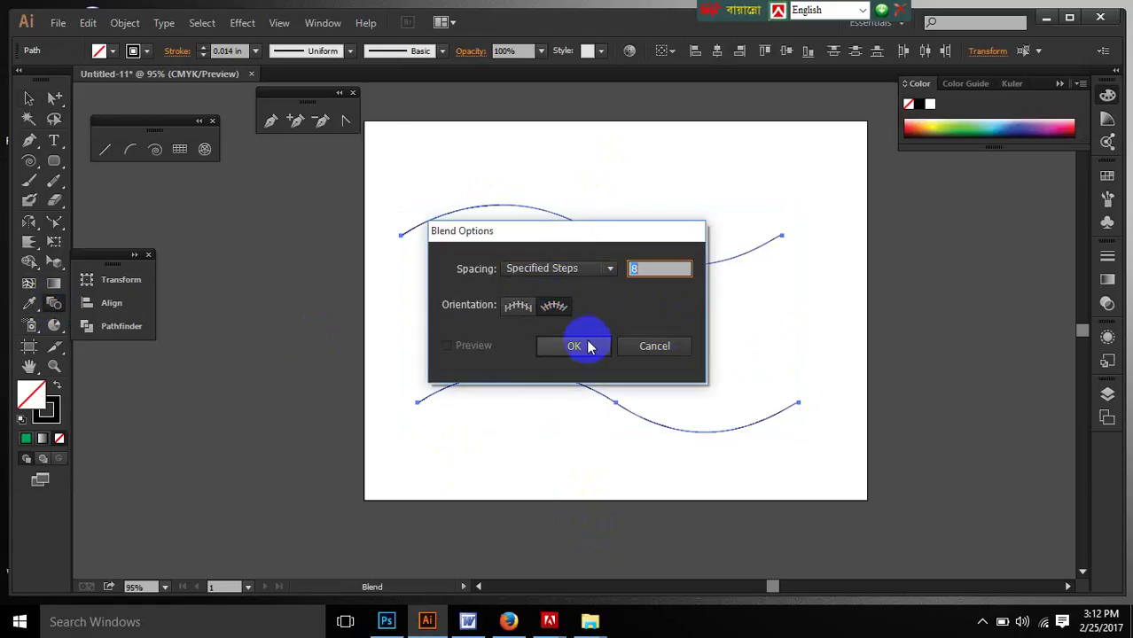
click(643, 268)
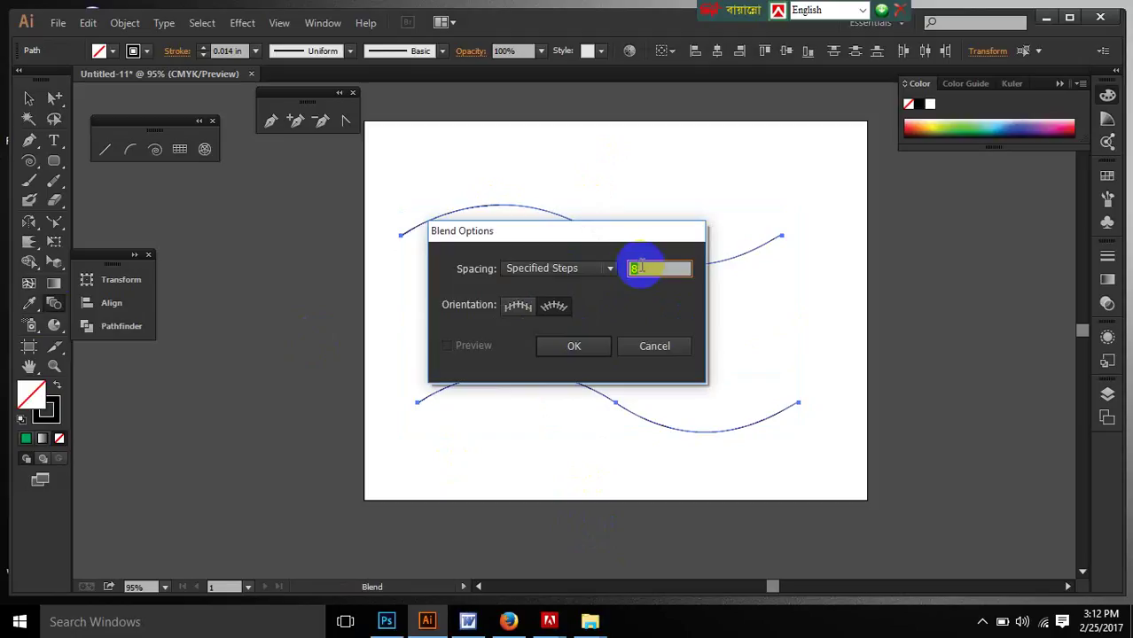
text(25)
click(576, 347)
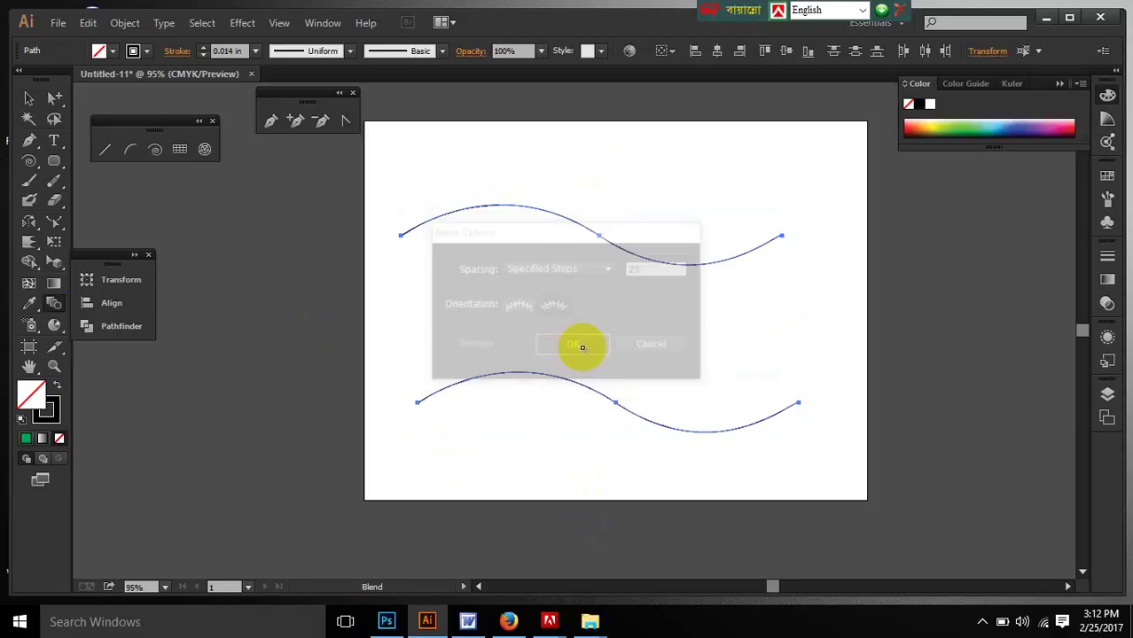
Step: Make a blend between the two selected waves
click(123, 23)
mouse_move(92, 23)
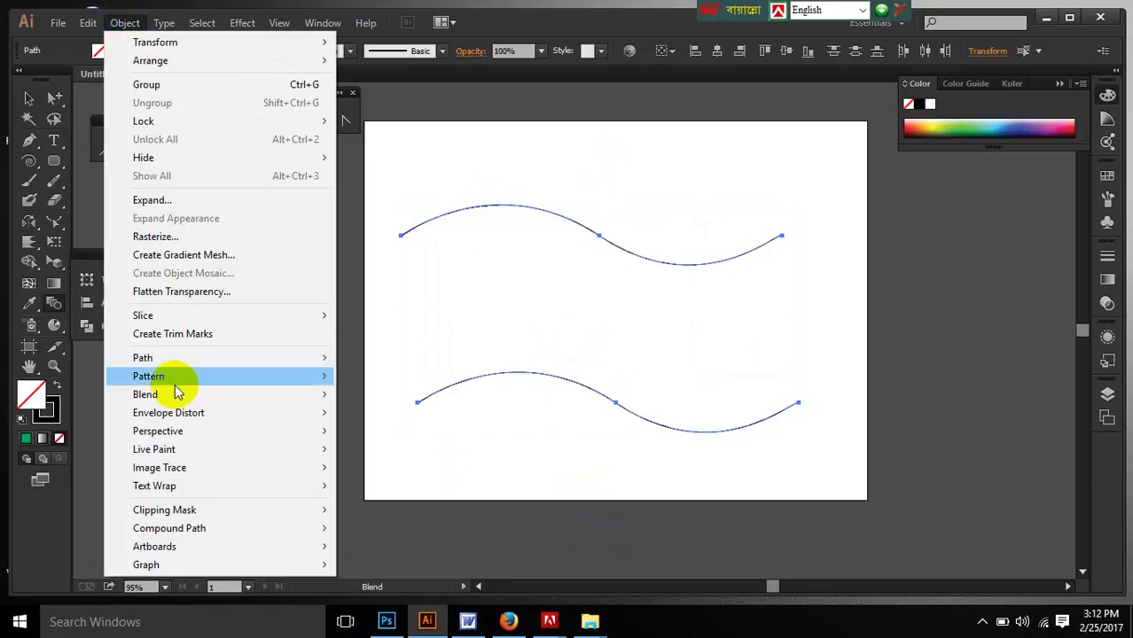
mouse_move(175, 396)
click(438, 397)
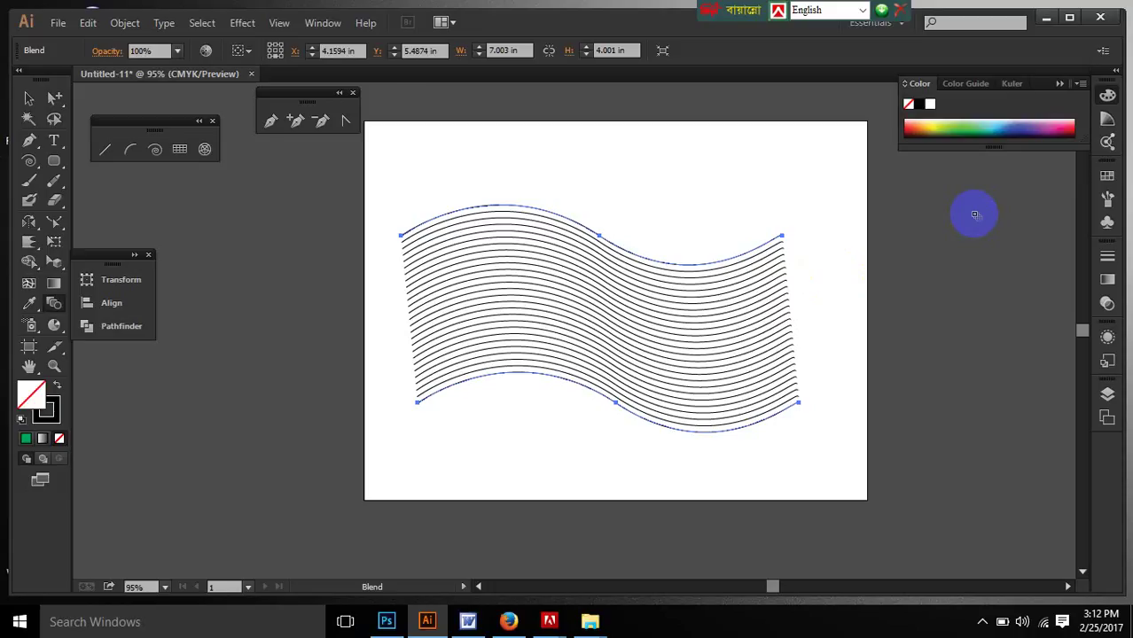
click(31, 100)
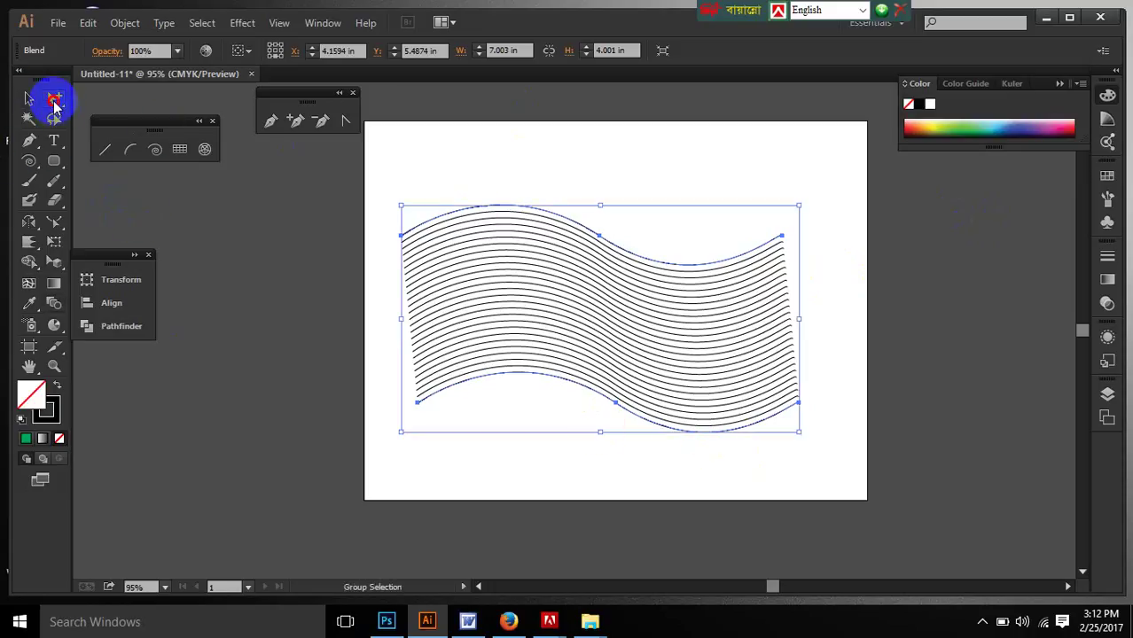
click(51, 101)
double_click(51, 101)
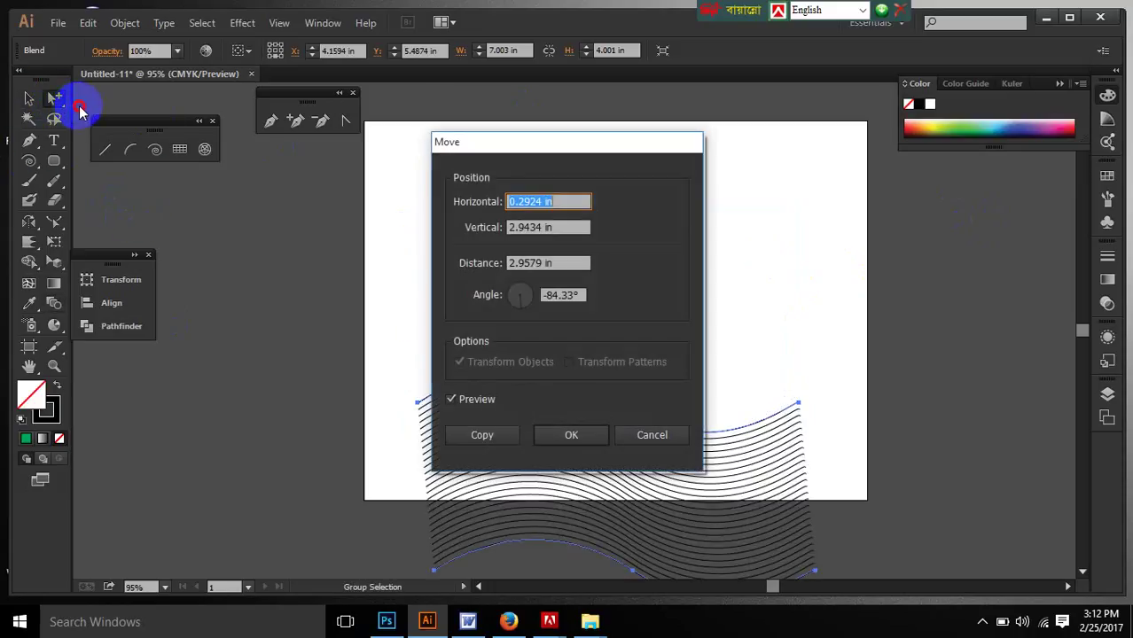
click(652, 434)
Step: Reshape the blend's lower wave with Direct Selection, stretching its first arc up beyond the artboard's upper-right corner, and deselect it
drag(54, 98, 133, 96)
drag(585, 409, 614, 375)
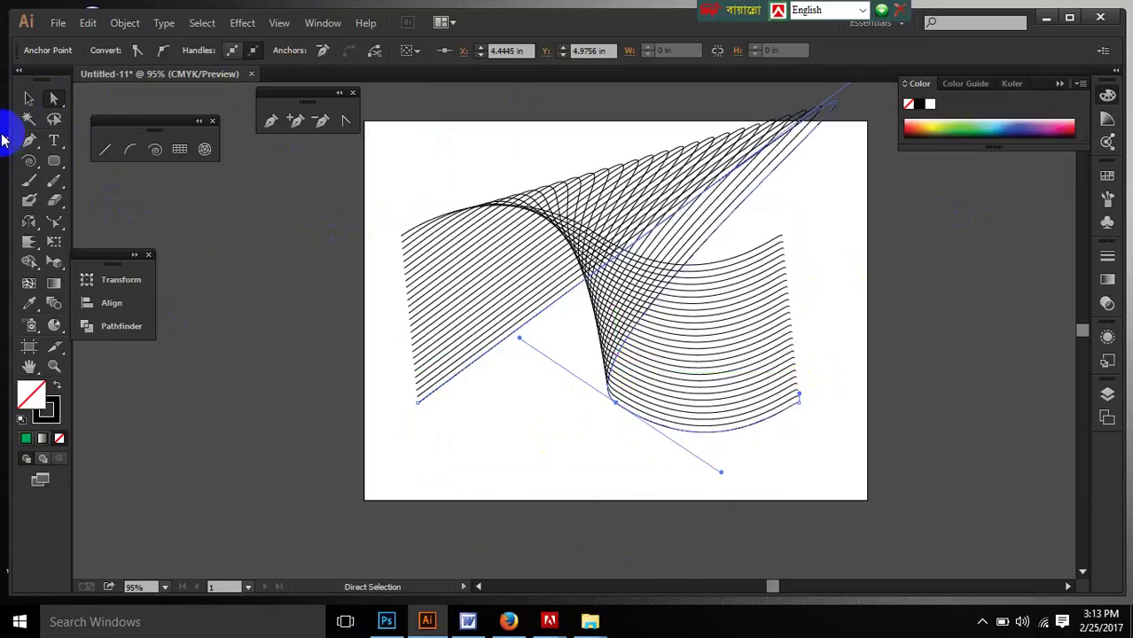
click(29, 99)
click(452, 469)
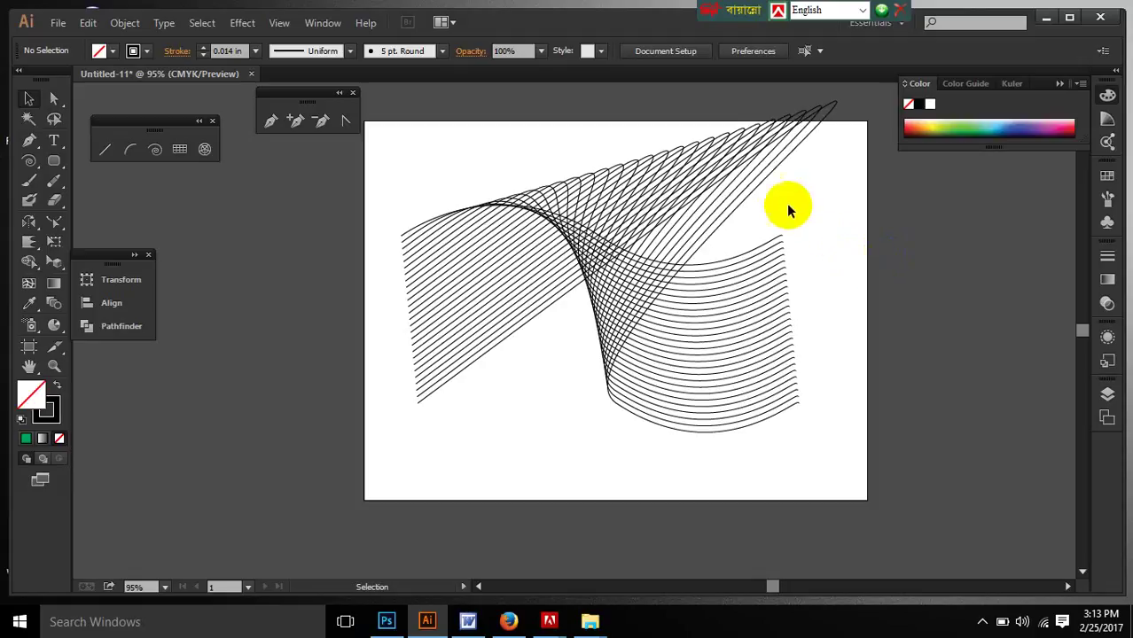
Step: Undo the reshaping of the lower wave and delete the whole blend from the artboard
key(a)
key(ctrl+z)
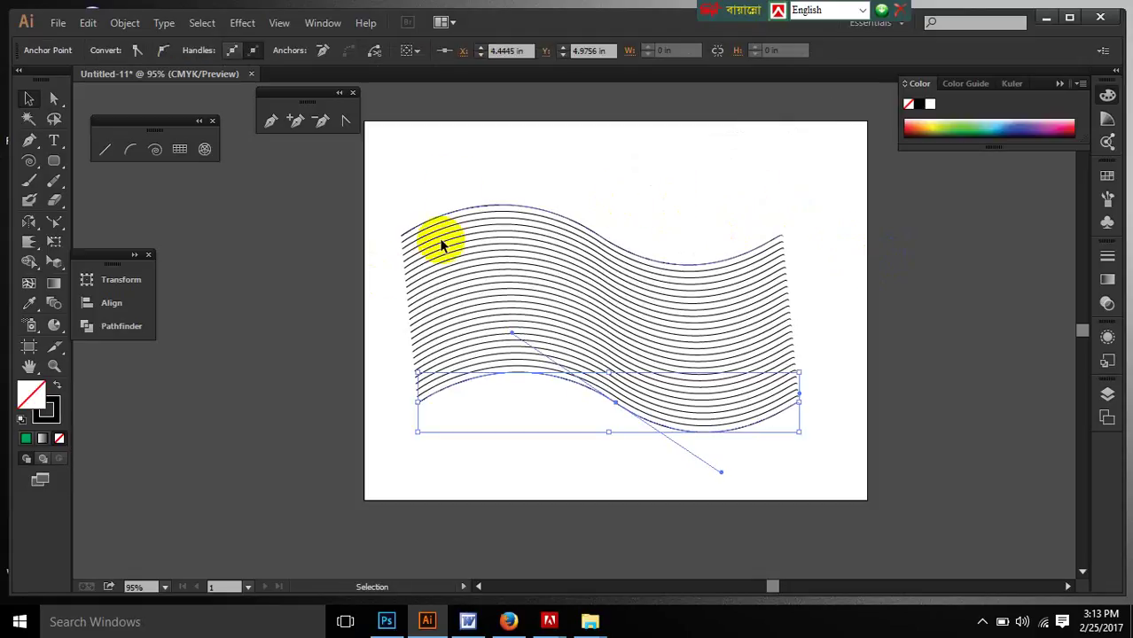
click(530, 356)
key(Delete)
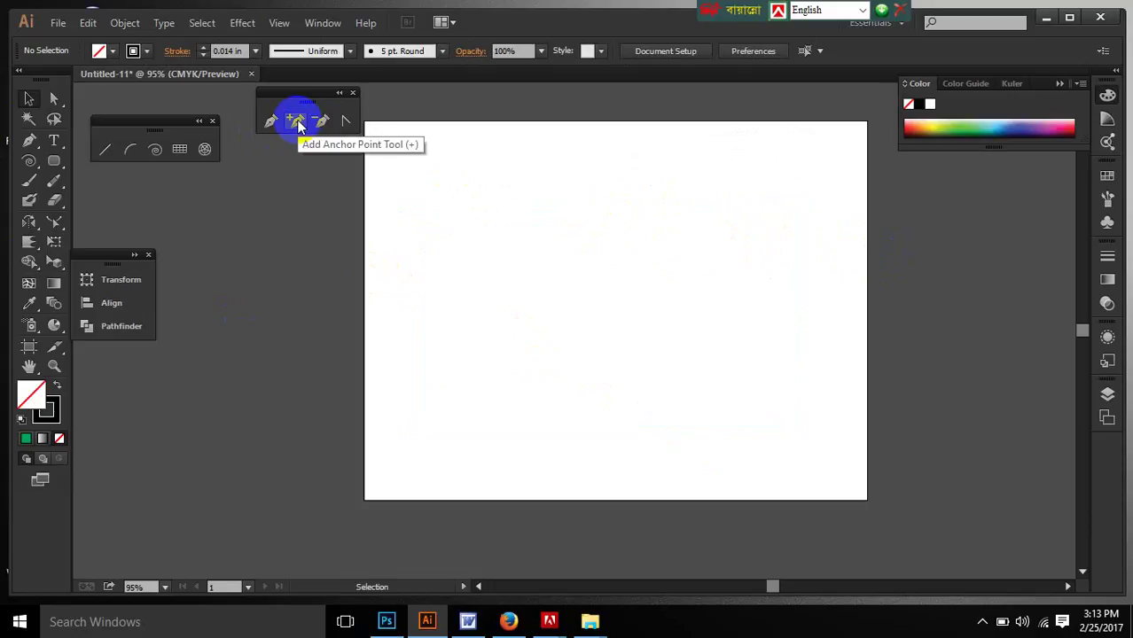
Step: Draw a rounded rectangle about 5.4 in wide and pull a new anchor point on its top edge down into a V notch
click(54, 160)
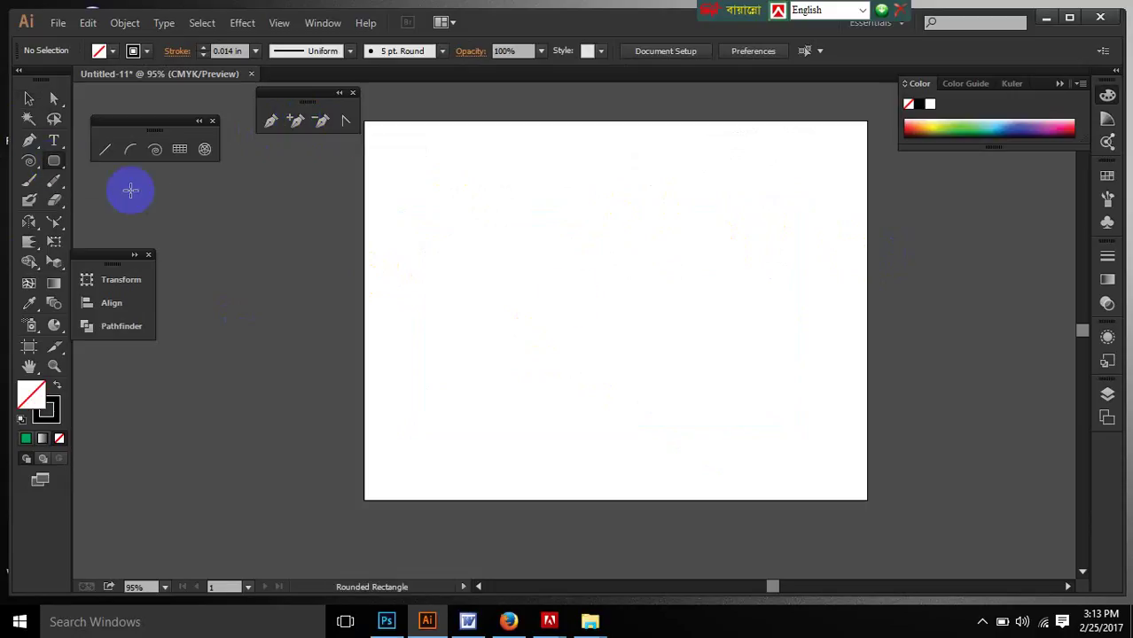
drag(454, 222, 760, 330)
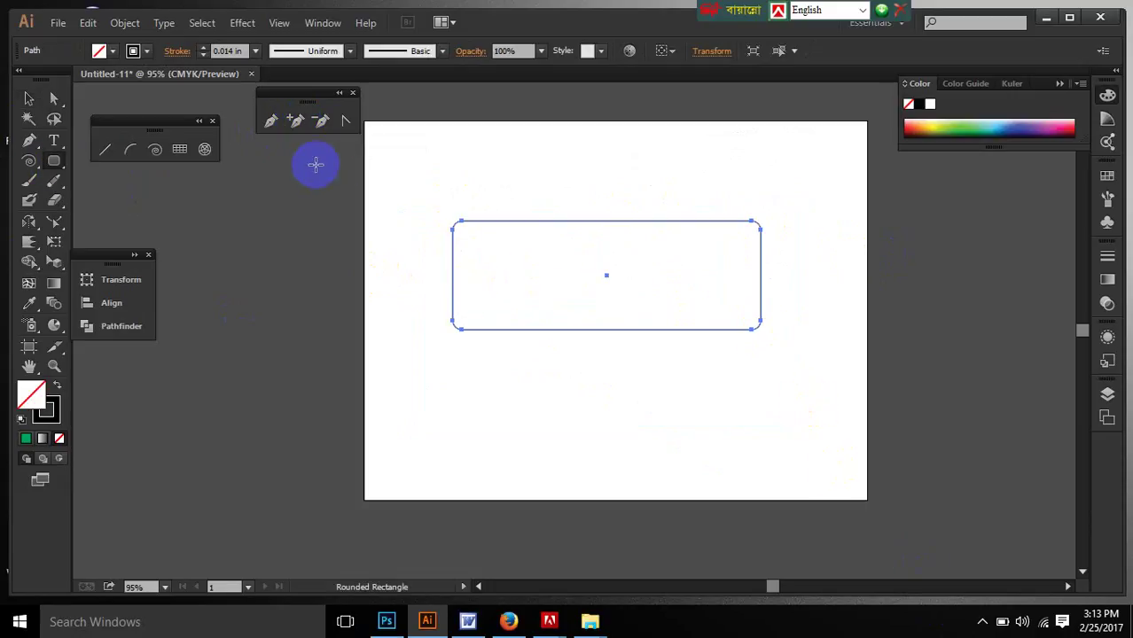
click(296, 120)
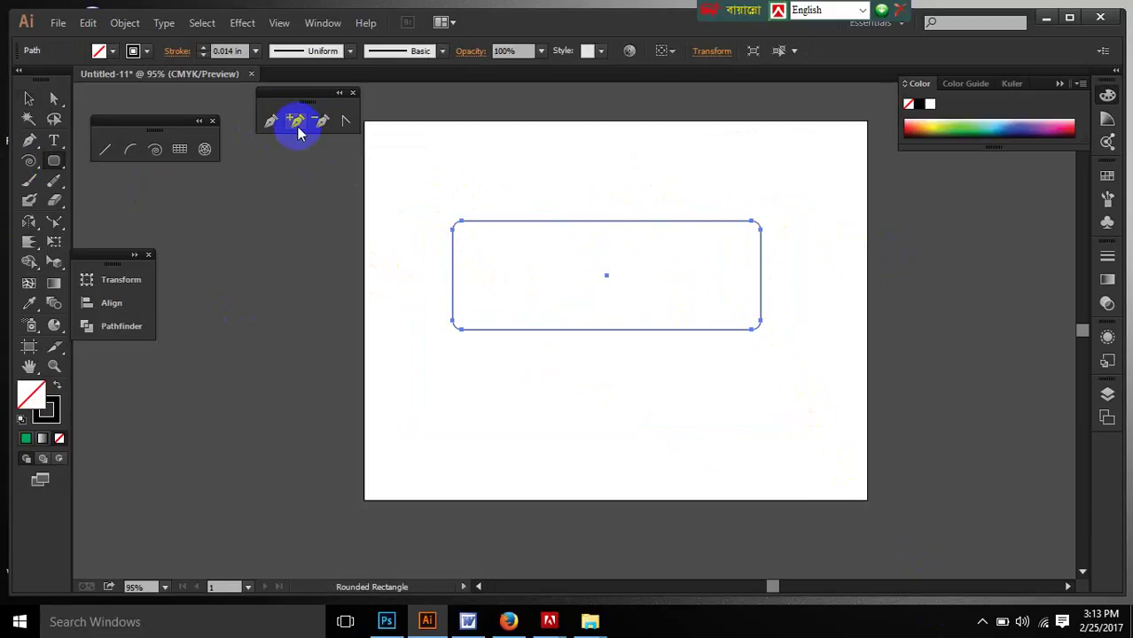
click(615, 221)
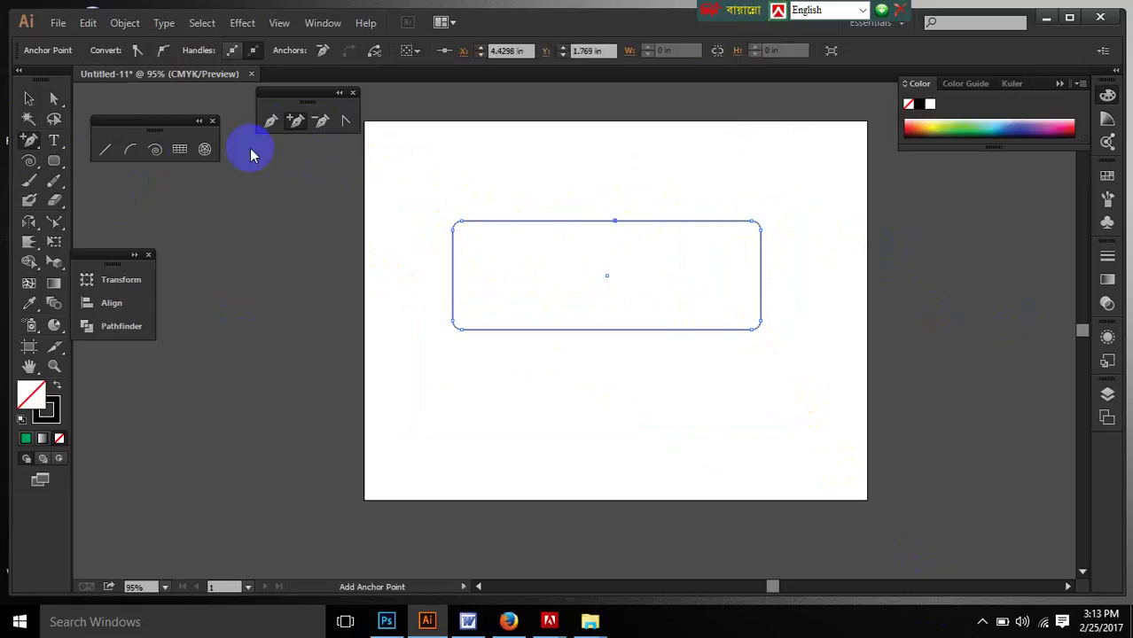
click(50, 103)
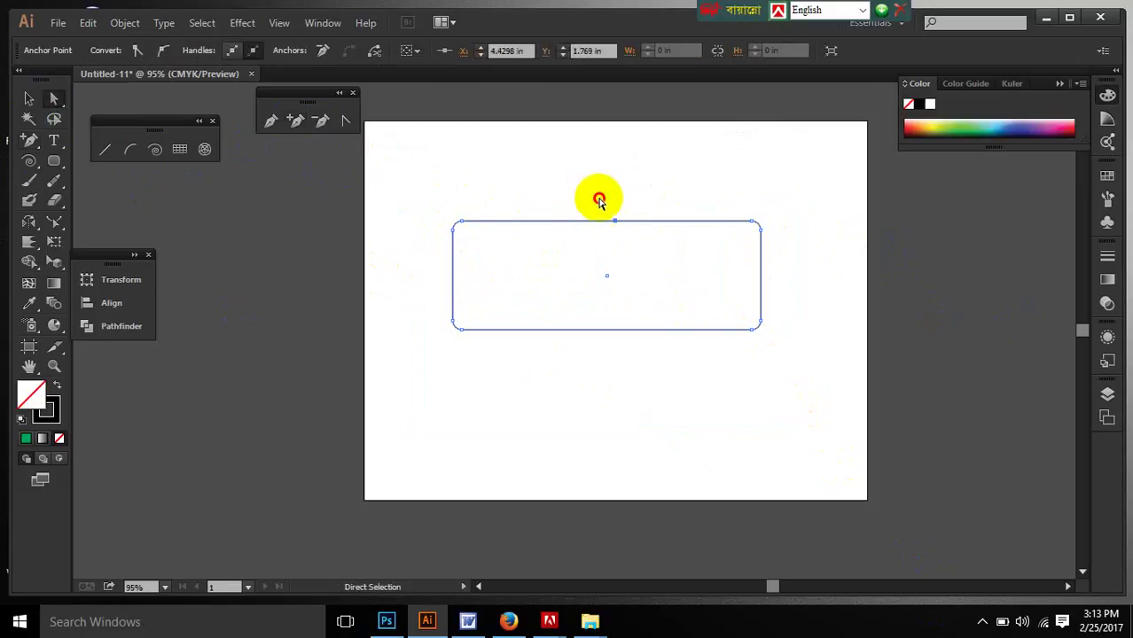
drag(613, 221, 606, 264)
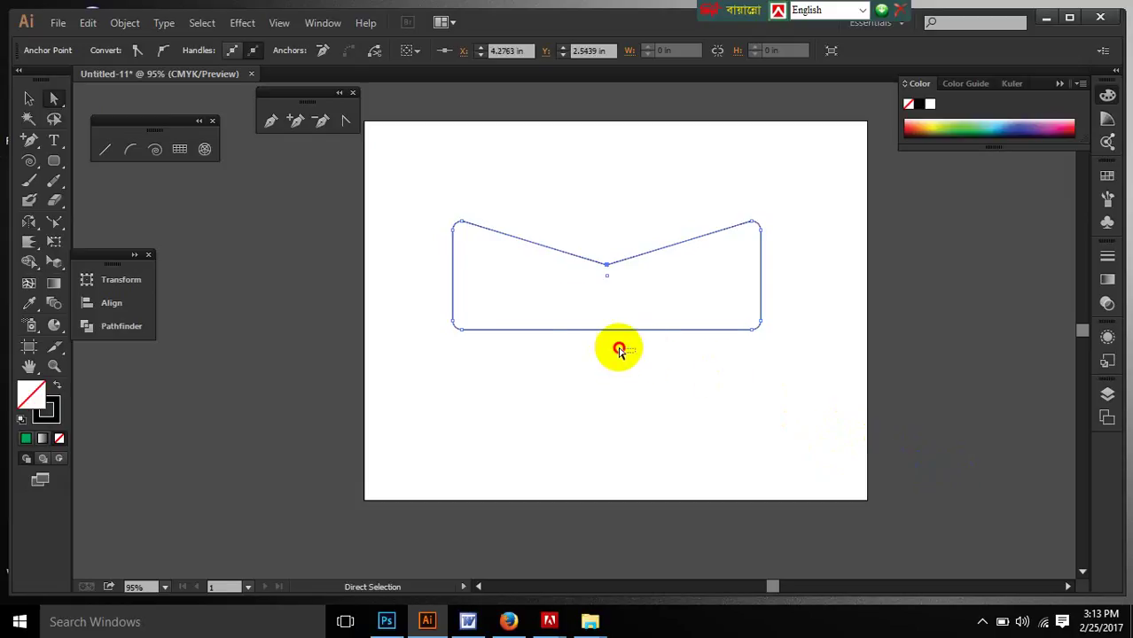
Step: Move the rectangle's bottom edge up and its two side edges outward with Direct Selection, leaving the shape deselected
click(600, 332)
drag(600, 334, 612, 300)
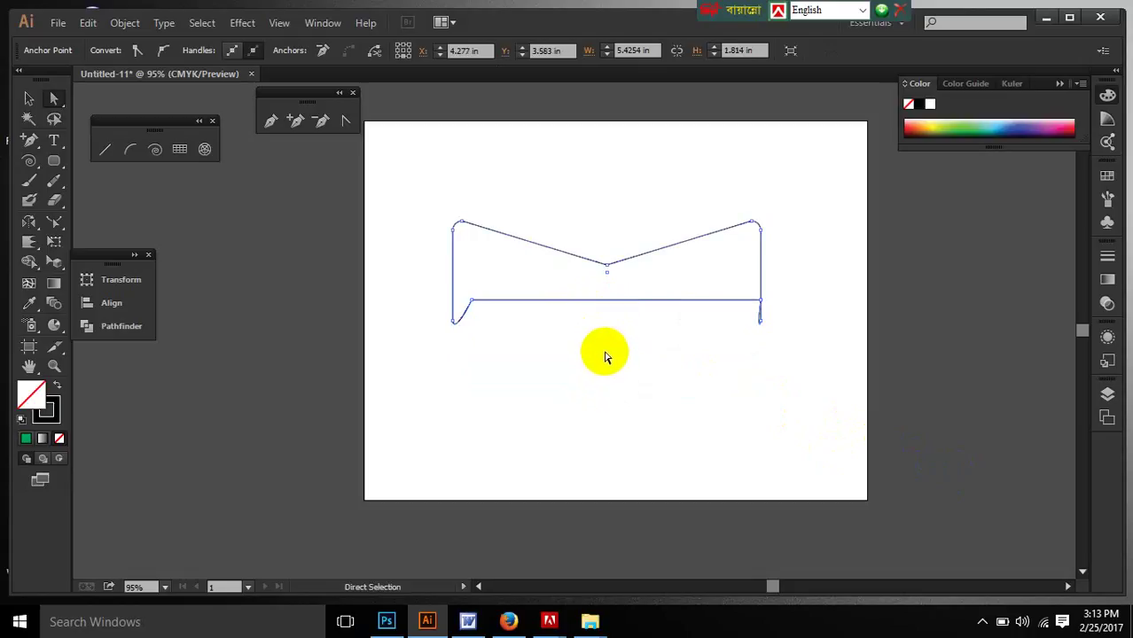
drag(759, 266, 790, 279)
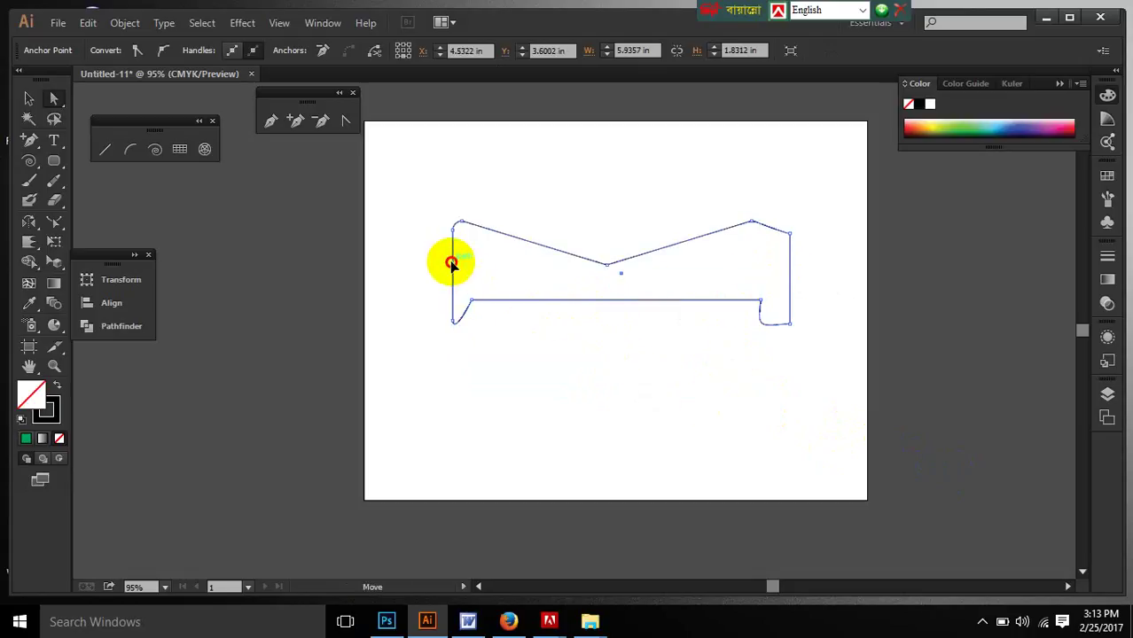
drag(451, 263, 416, 263)
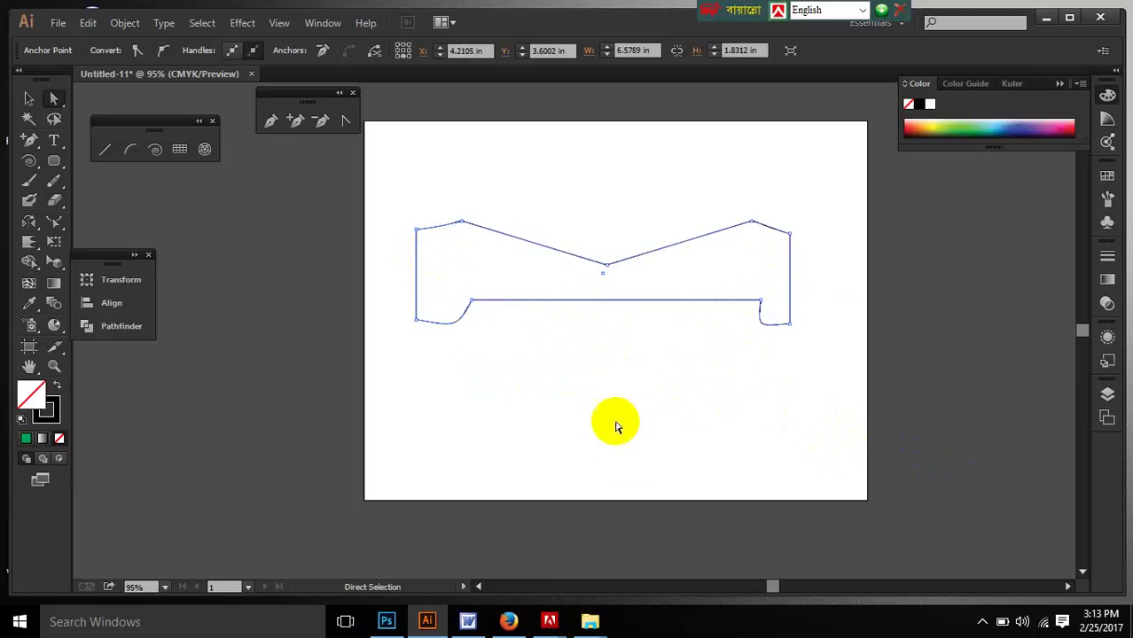
click(714, 489)
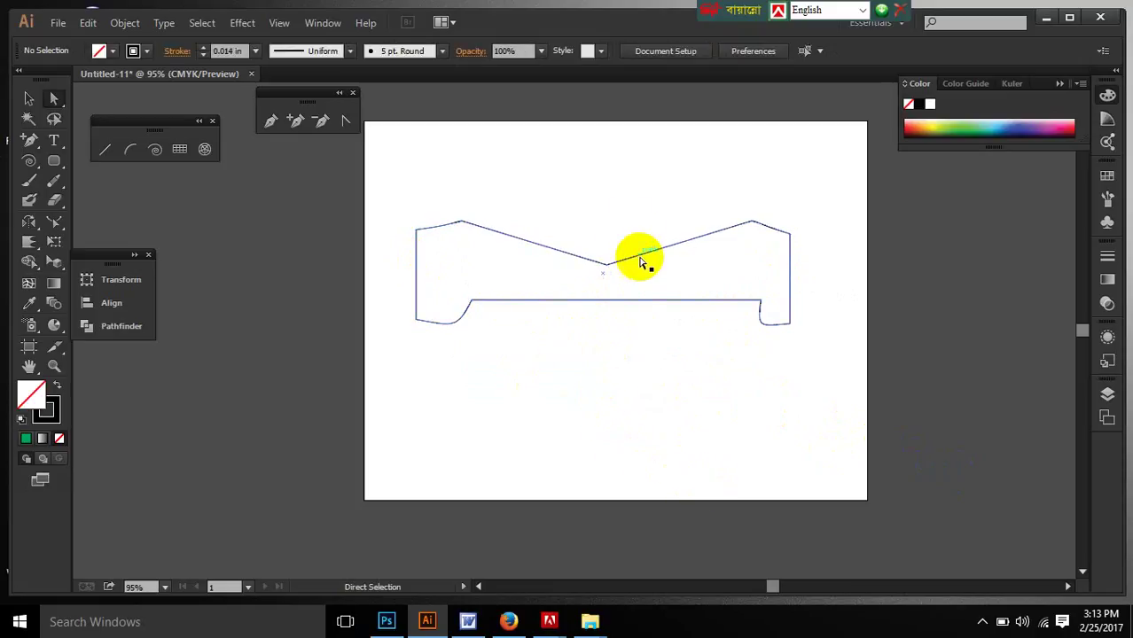
Step: Remove the V notch's anchor point from the shape's top edge with the Delete Anchor Point tool
click(346, 130)
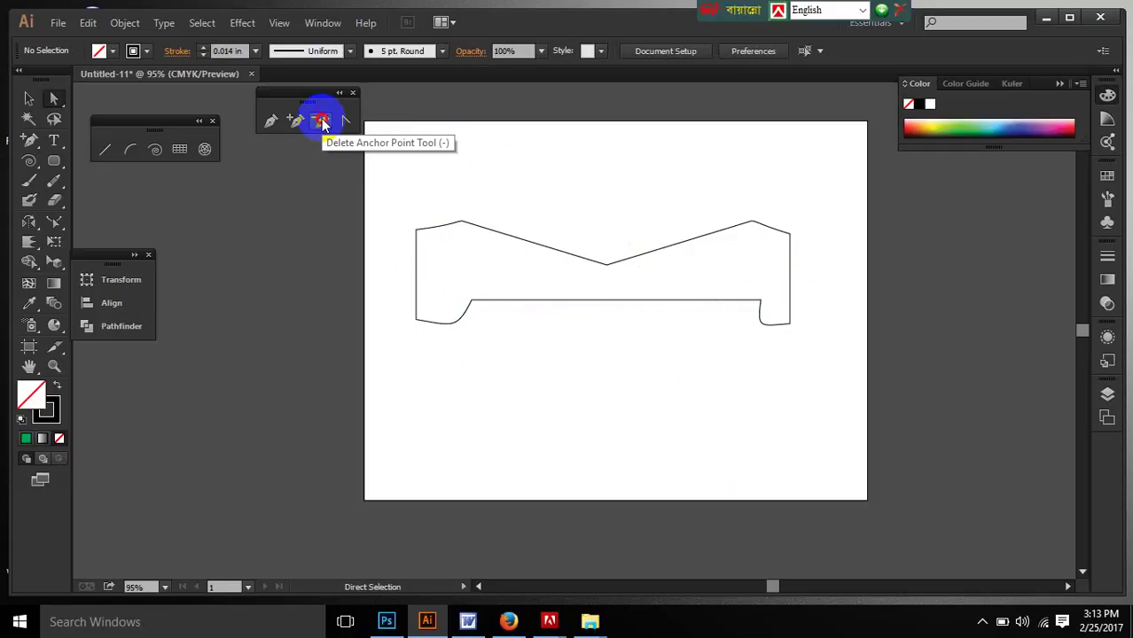
click(321, 123)
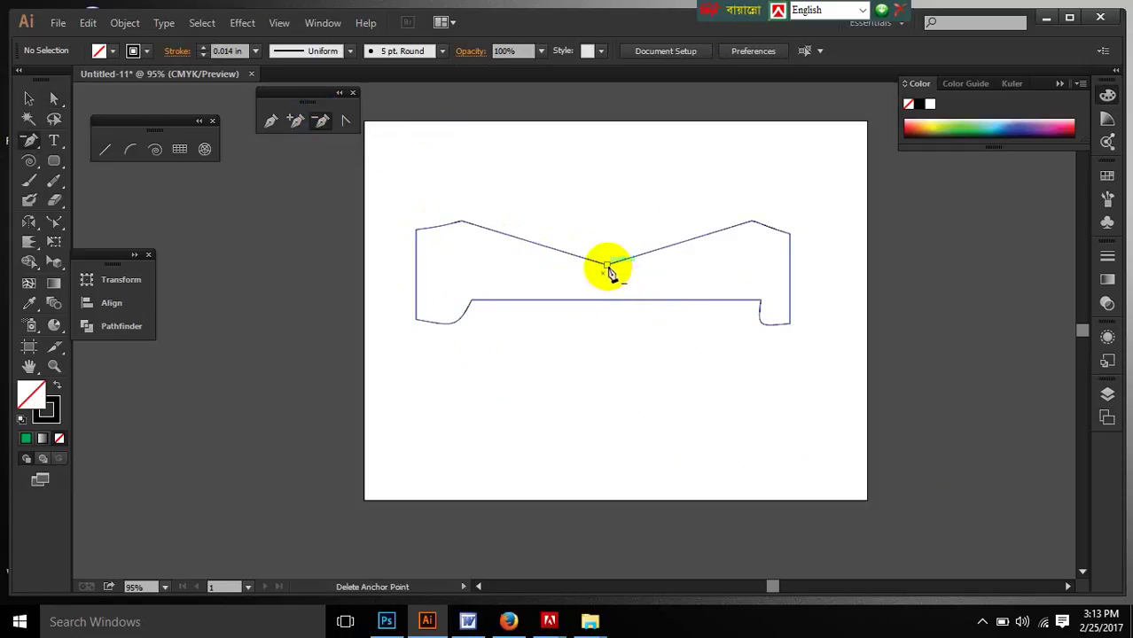
click(607, 266)
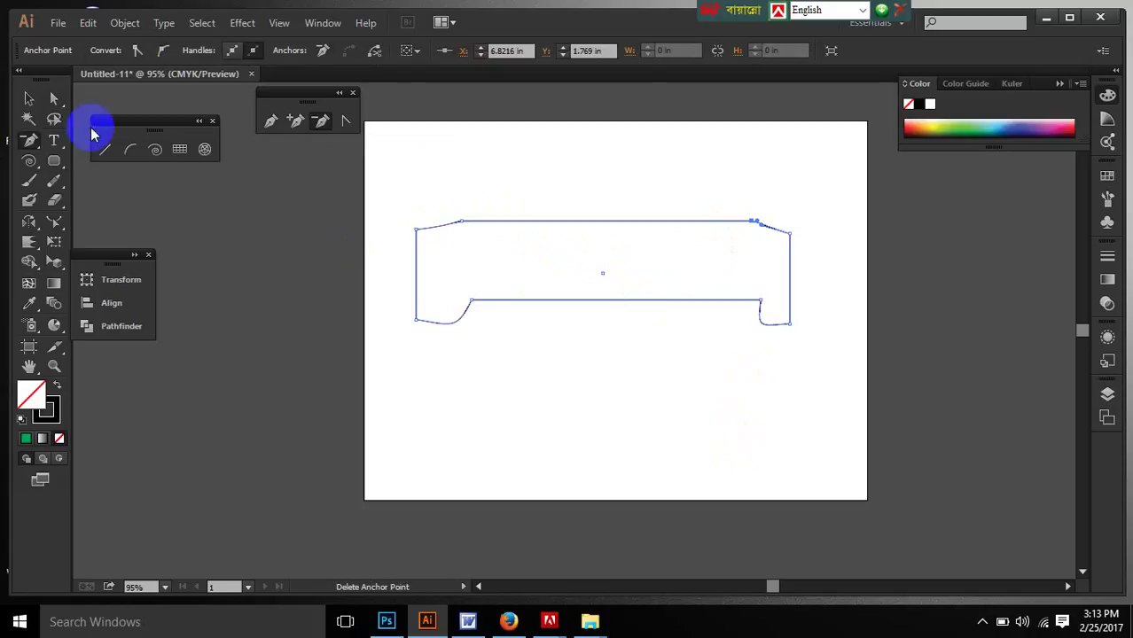
Step: Round the shape's upper-right corner by pulling short direction handles out of its anchor point with the Convert Anchor Point tool
click(28, 98)
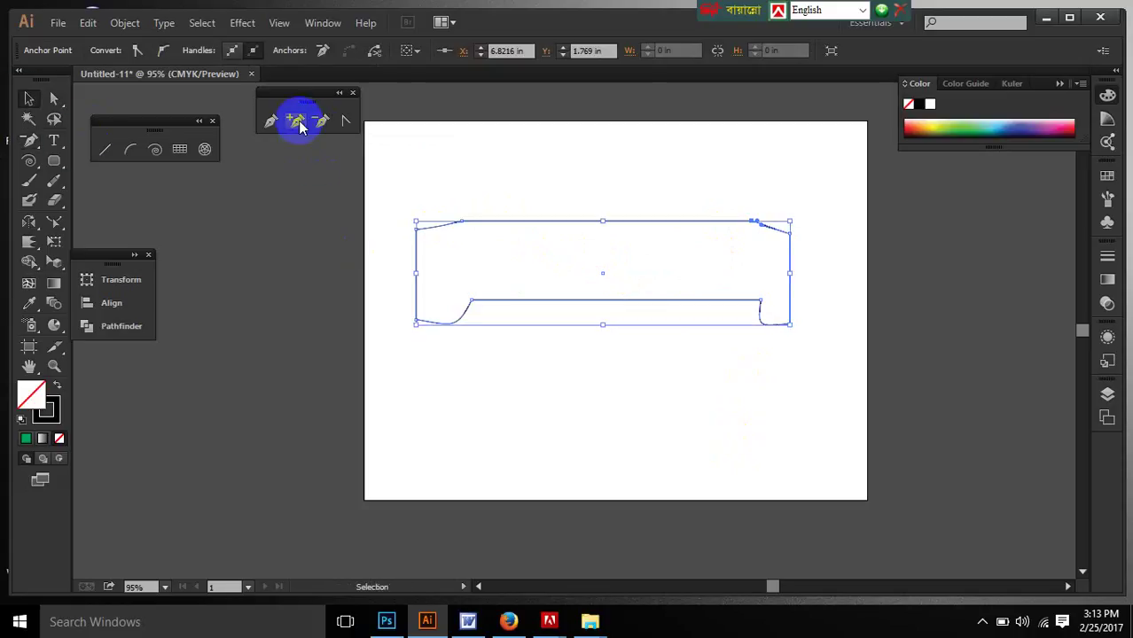
click(346, 123)
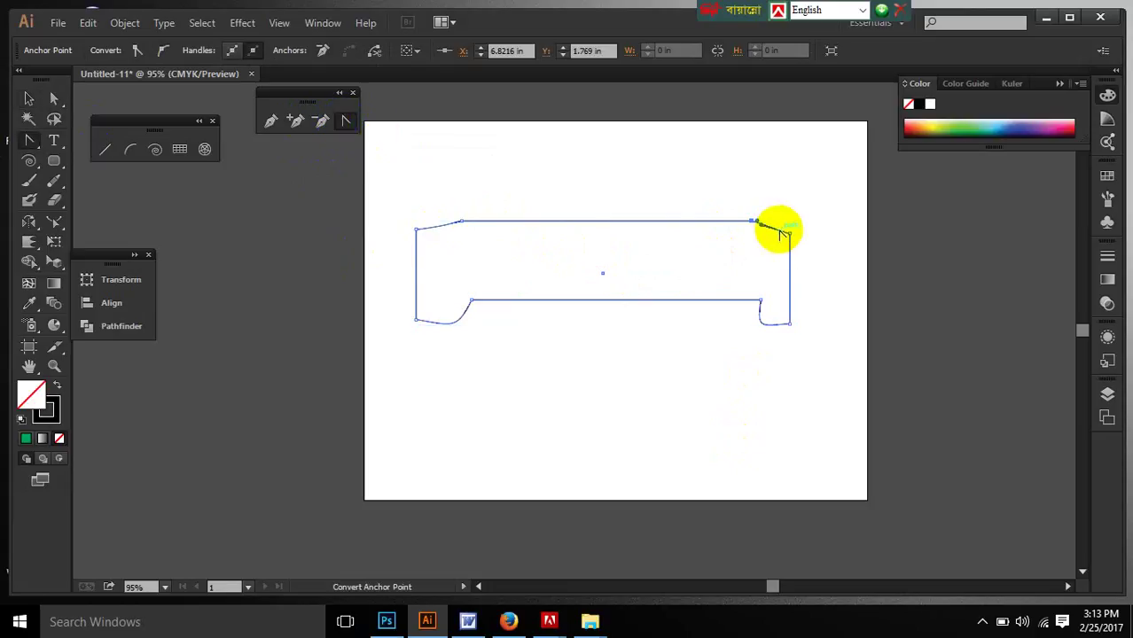
click(763, 229)
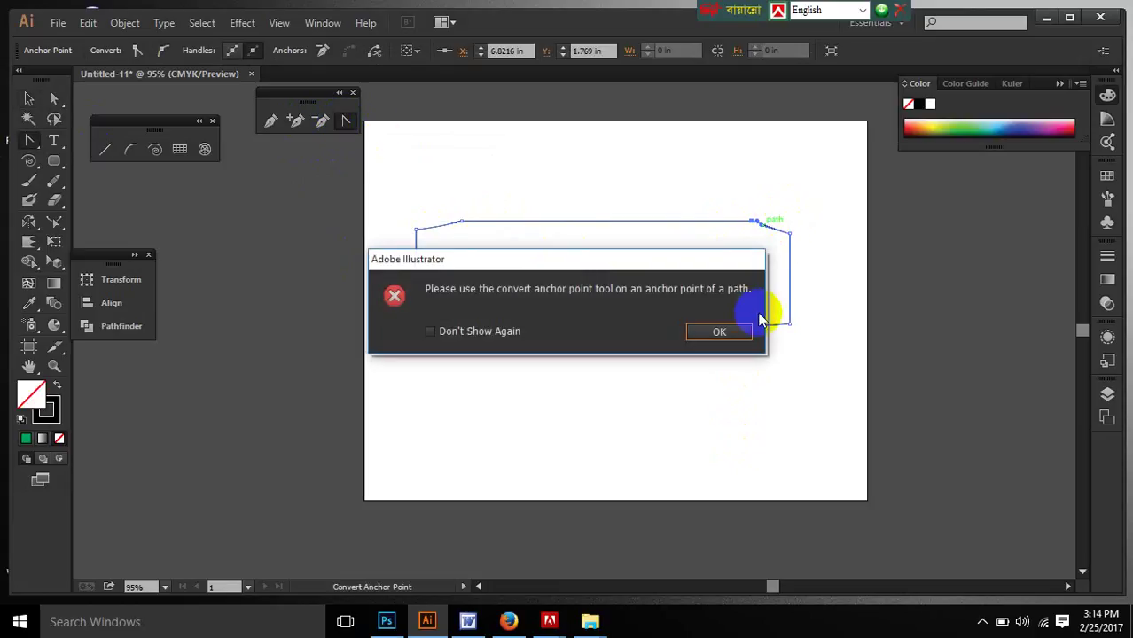
click(721, 330)
drag(791, 235, 850, 221)
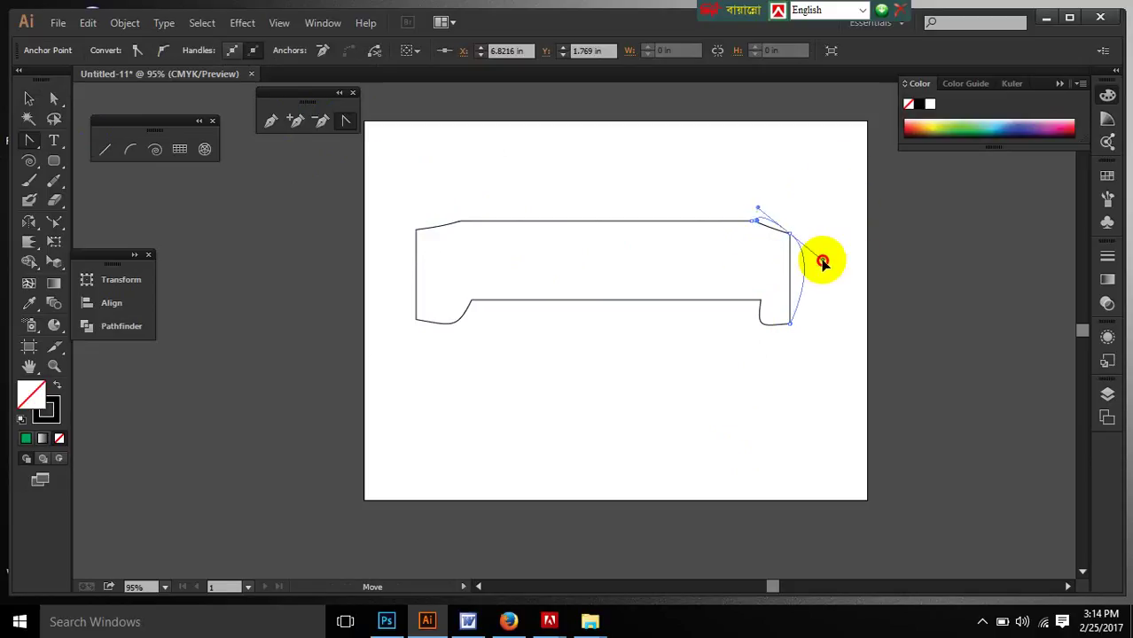
drag(823, 263, 797, 247)
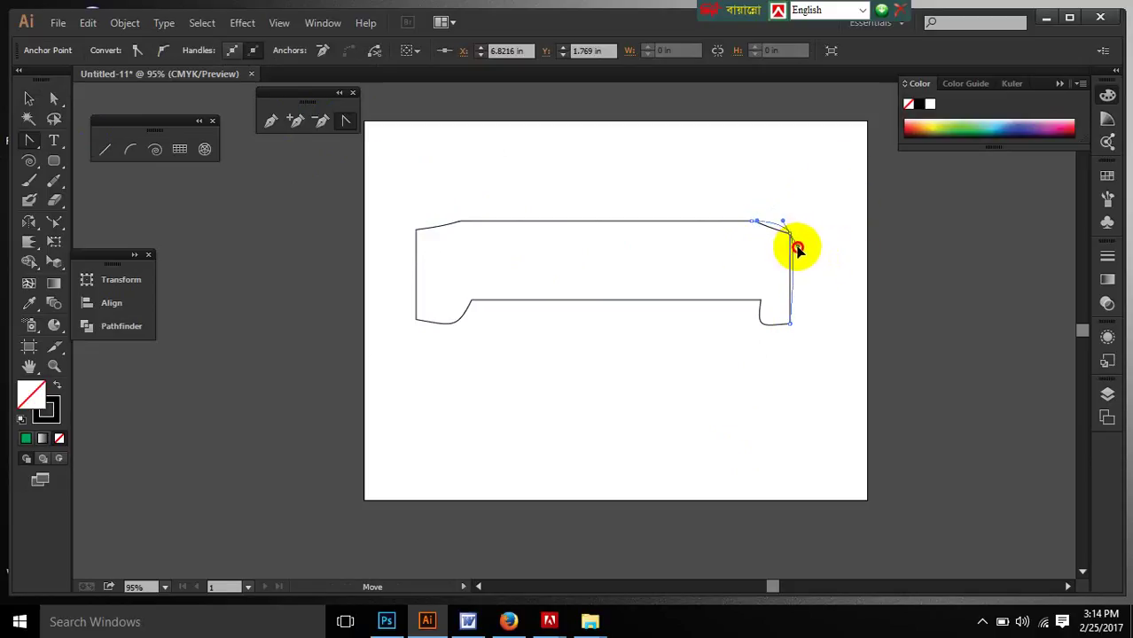
drag(798, 250, 797, 246)
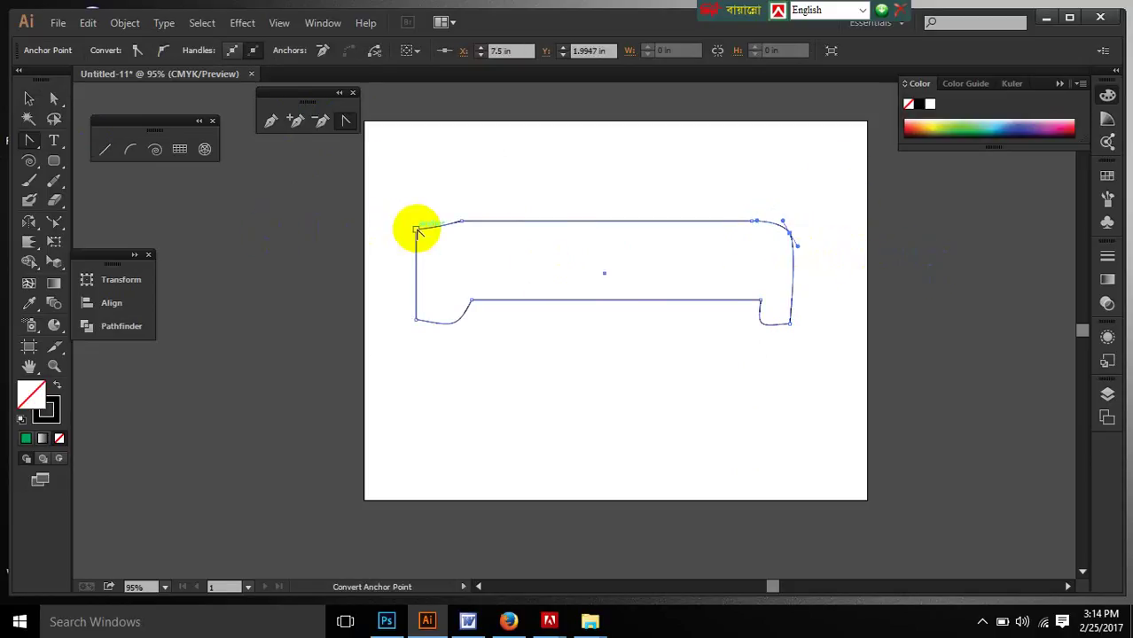
Step: Round the shape's upper-left corner with the Convert Anchor Point tool and deselect the shape
mouse_move(417, 229)
mouse_down()
mouse_move(428, 250)
mouse_move(420, 220)
mouse_up()
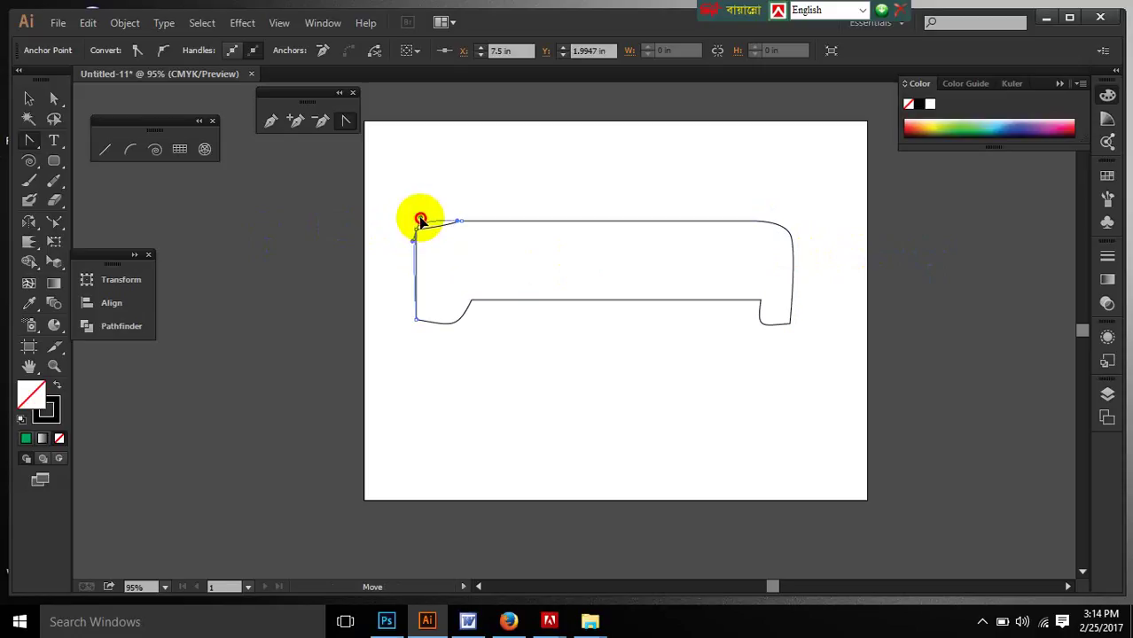
click(426, 175)
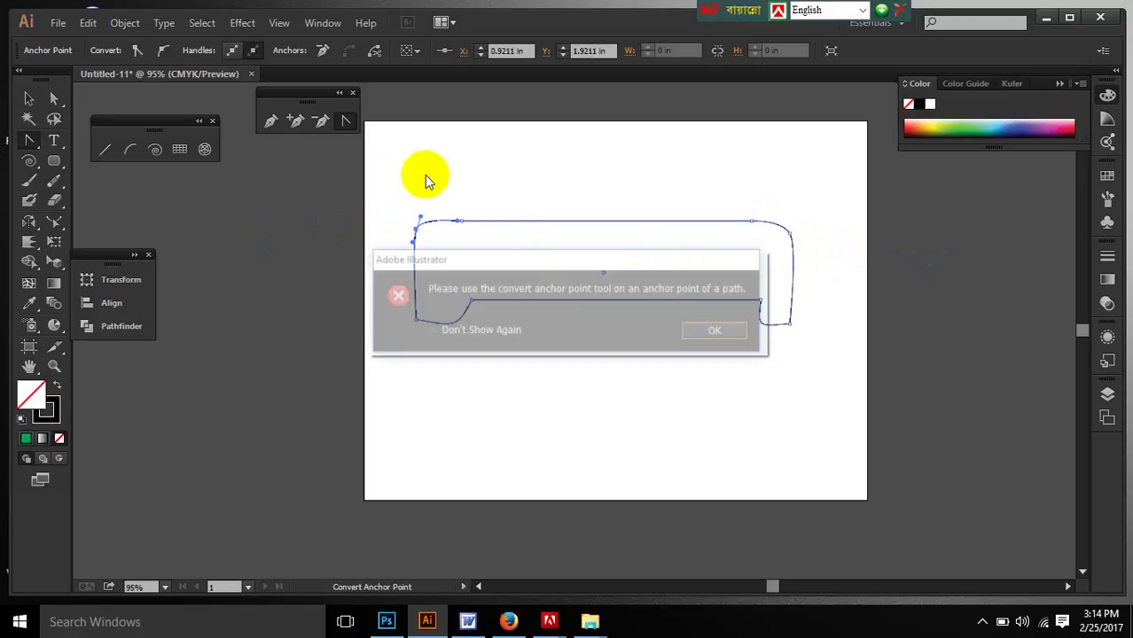
click(714, 334)
click(29, 98)
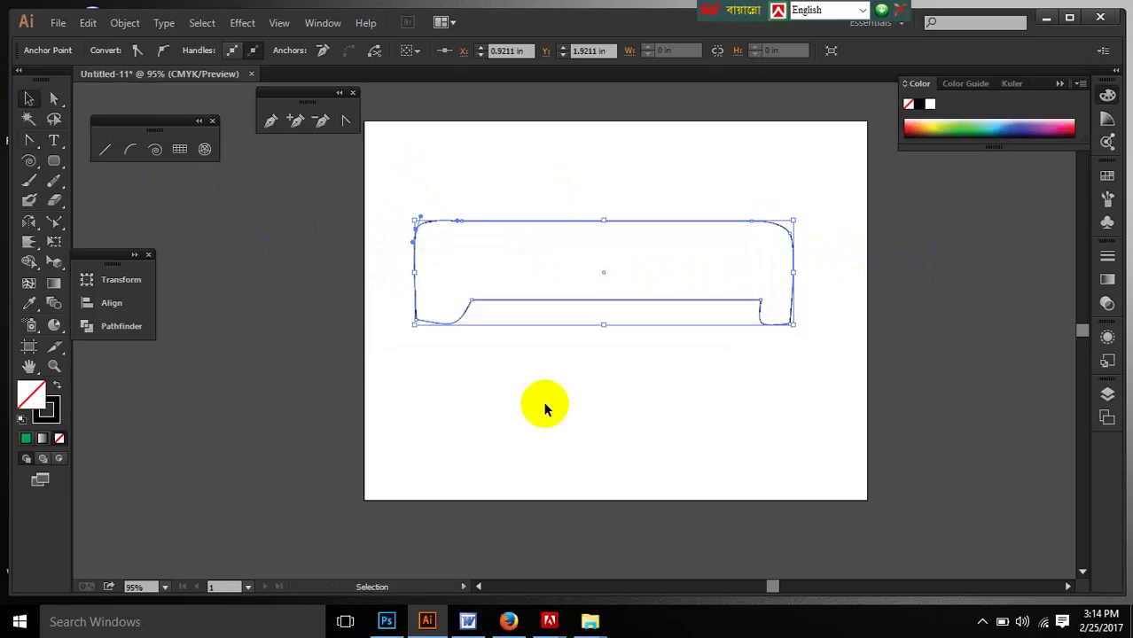
click(710, 440)
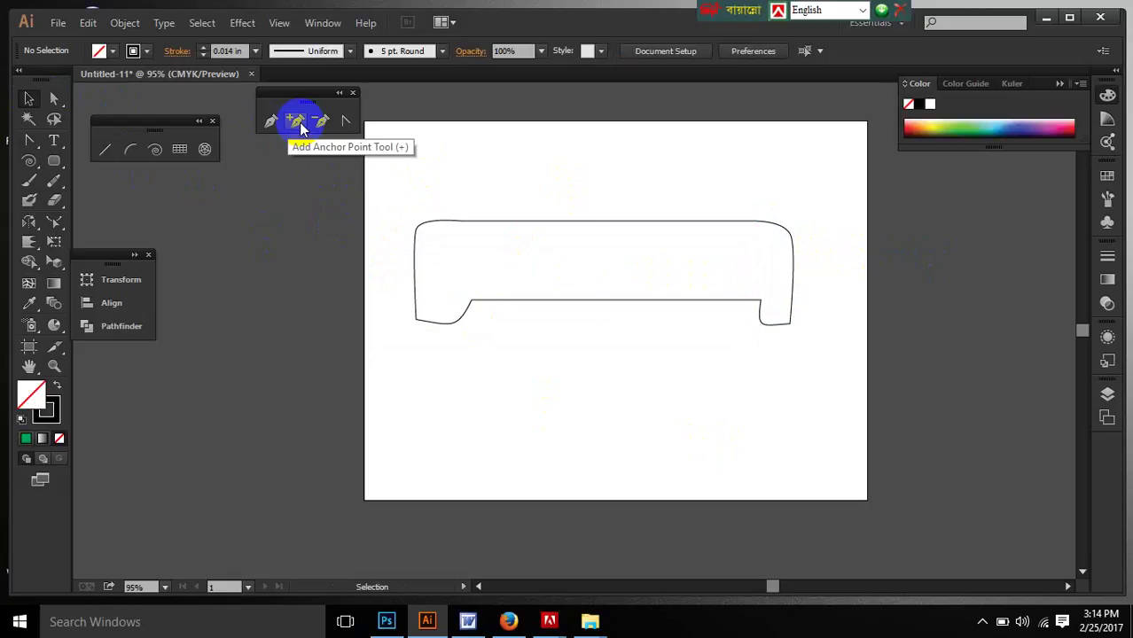
Step: Move the rounded shape partly off the artboard's left edge to free drawing space
click(347, 128)
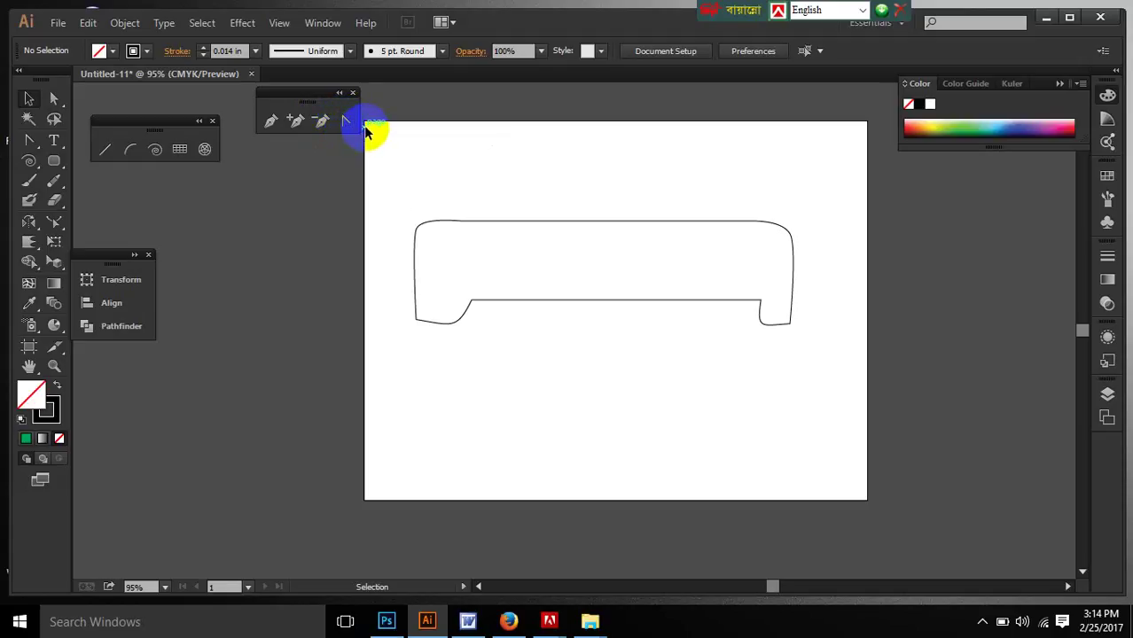
click(564, 220)
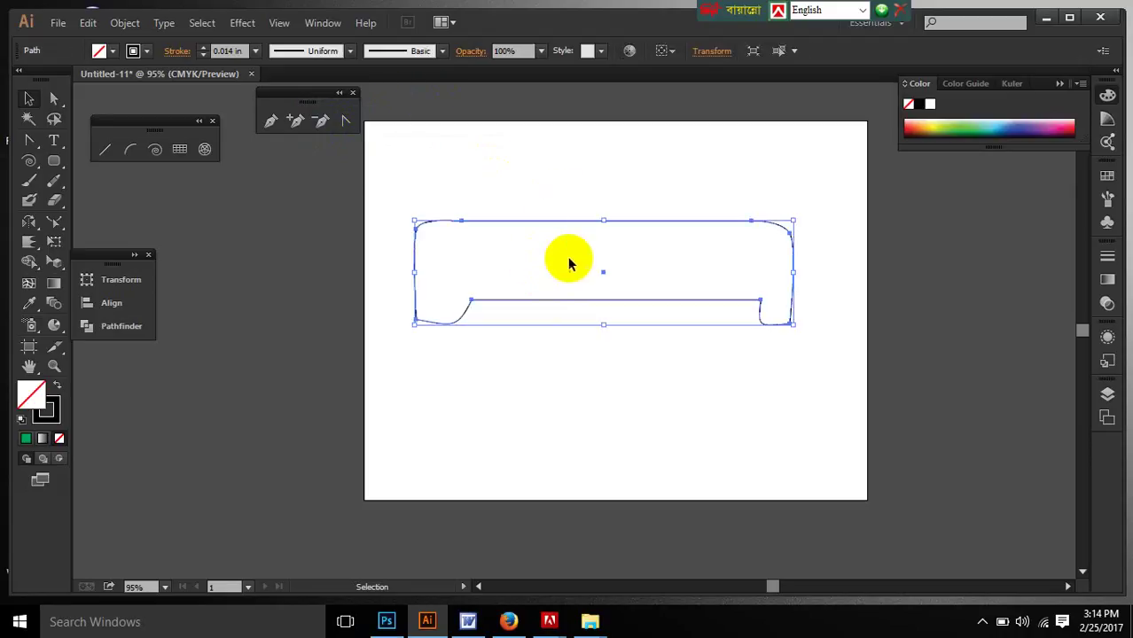
drag(564, 220, 255, 280)
Step: Detach the line tools group as a floating palette and place it over the artboard's upper edge
click(30, 160)
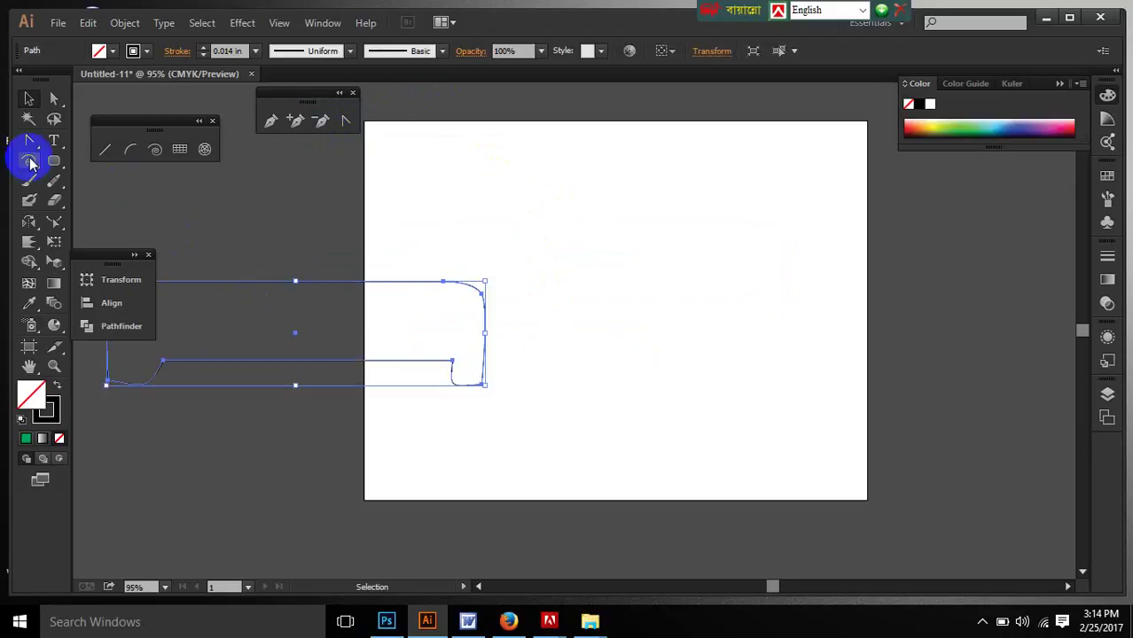
drag(30, 162, 198, 202)
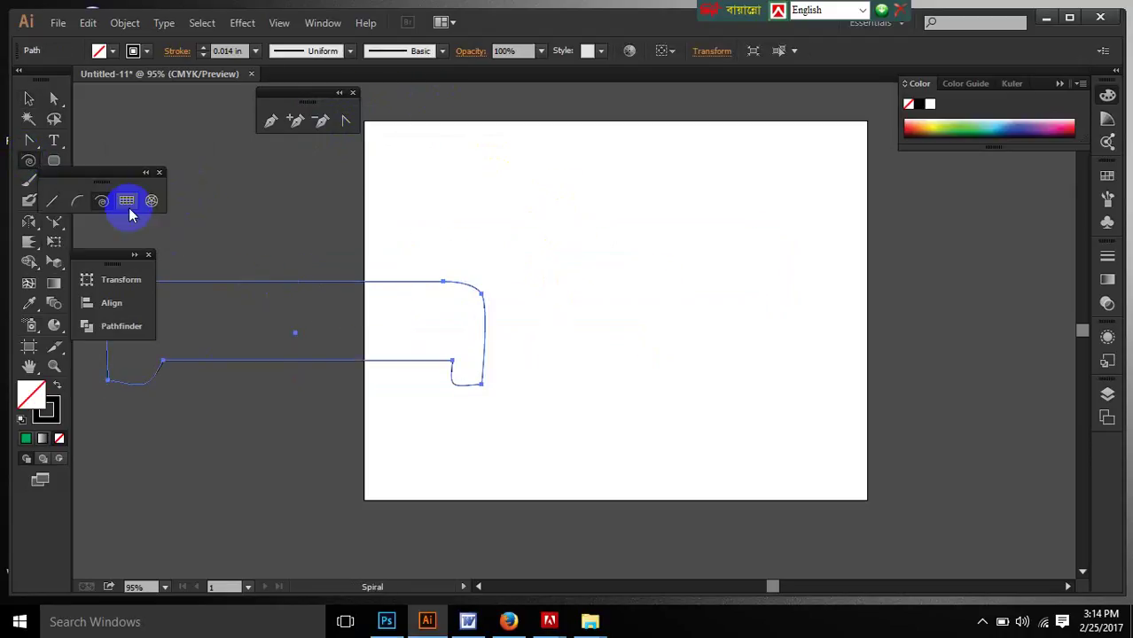
drag(97, 183, 468, 124)
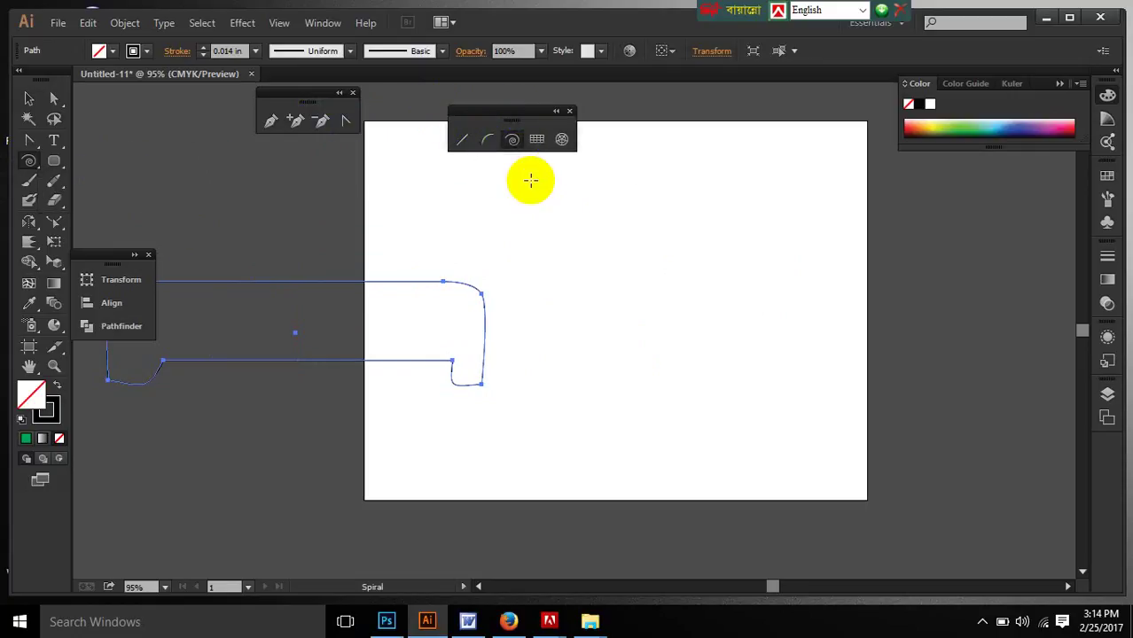
Step: Draw a horizontal line segment about 5.19 in long, and view the Line Segment options without creating another line
click(462, 140)
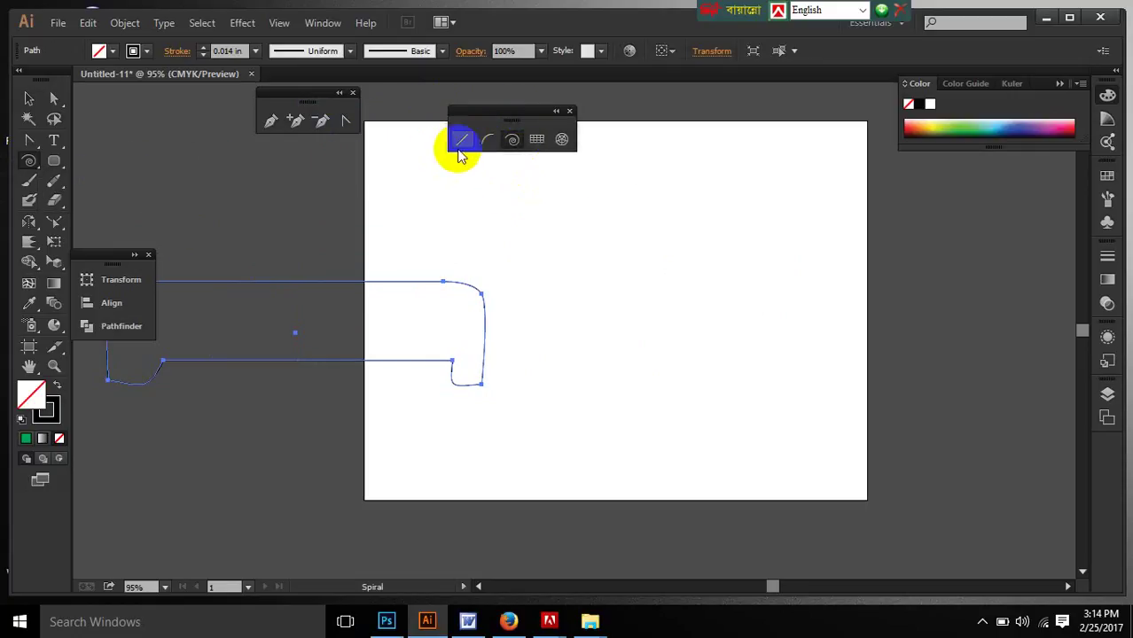
drag(472, 245, 768, 246)
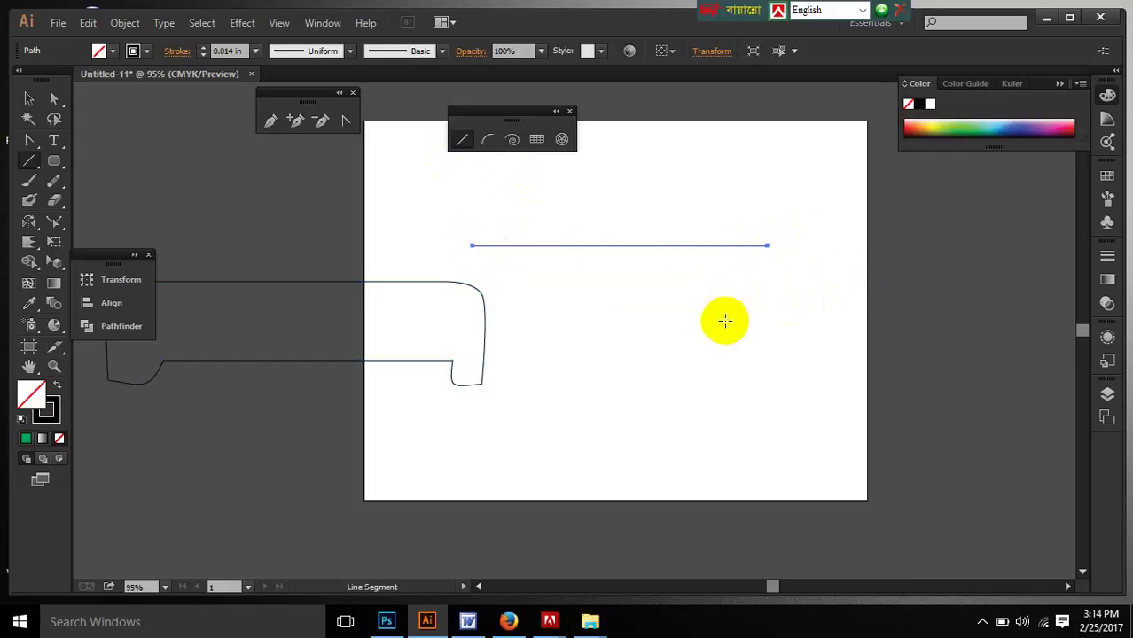
click(587, 314)
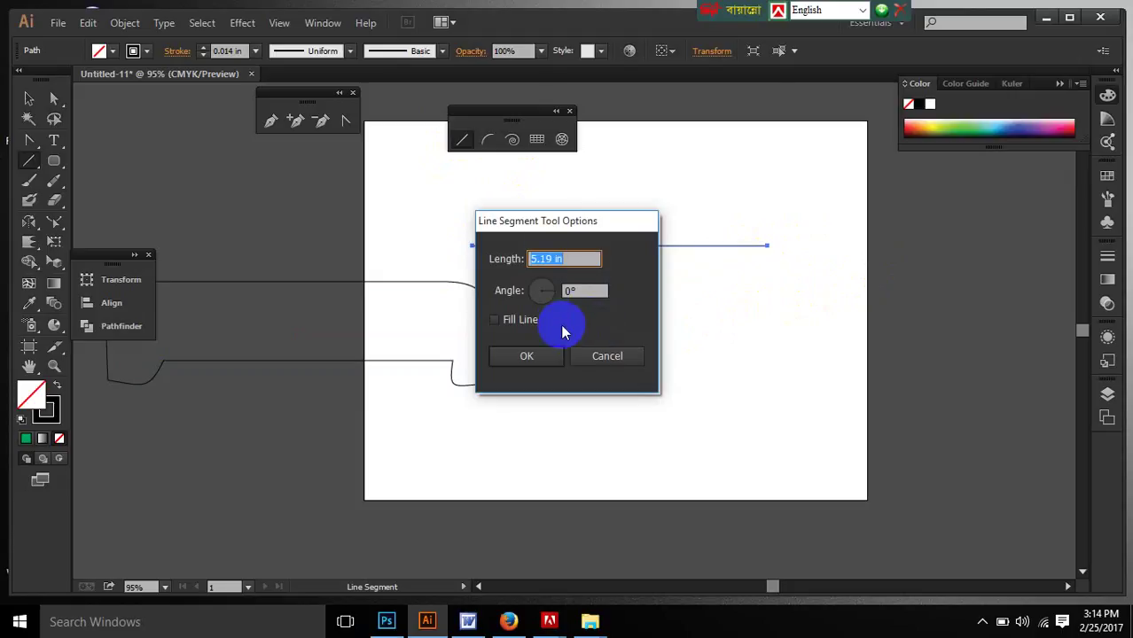
click(620, 355)
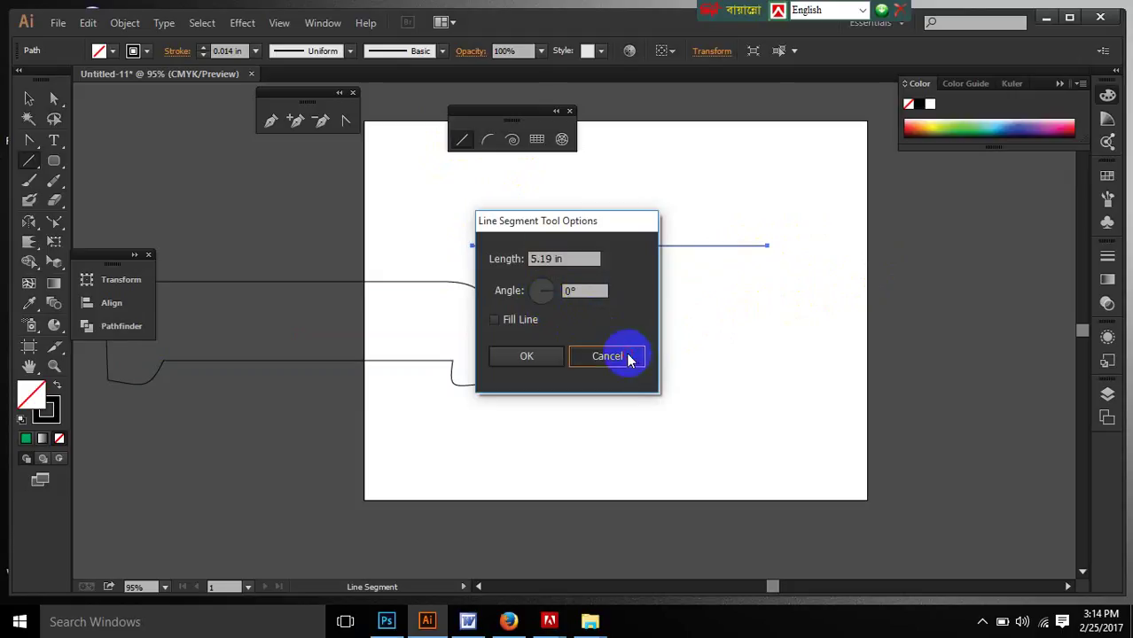
Step: Draw two tall arcs below the line, curving away from each other, with the Arc tool
click(493, 139)
mouse_move(610, 306)
mouse_down()
mouse_move(615, 435)
mouse_move(556, 460)
mouse_up()
drag(679, 324, 712, 486)
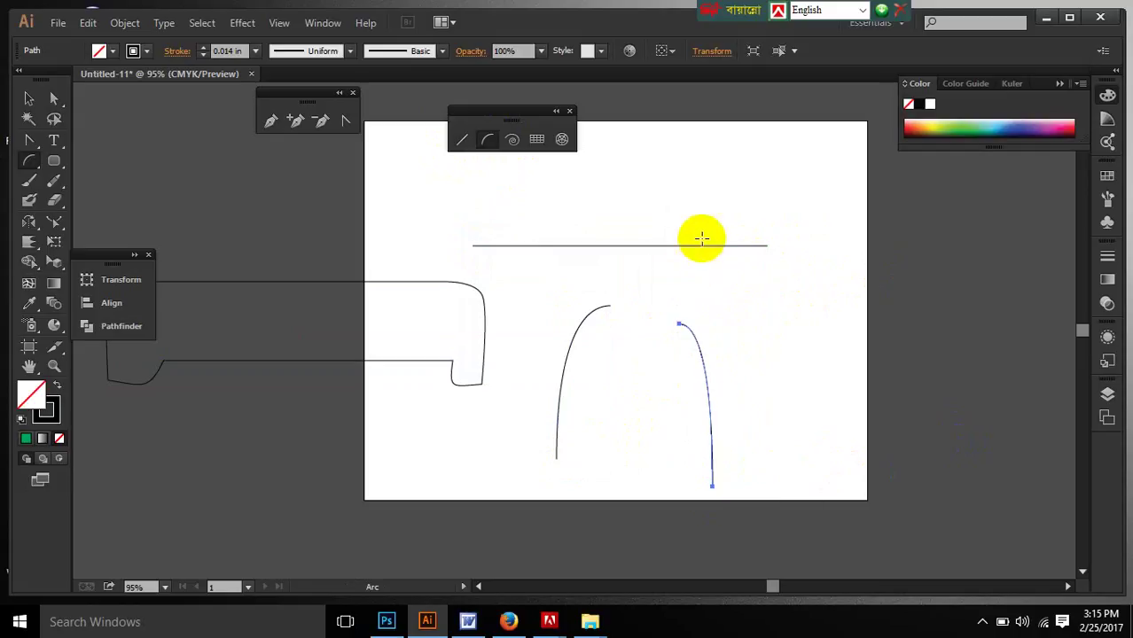
Step: Draw a third arc about 1.5 in wide around the line's right end, varying its curvature and finishing with it bulging outward
drag(703, 185, 788, 321)
key(Down)
key(Down)
key(Down)
key(Down)
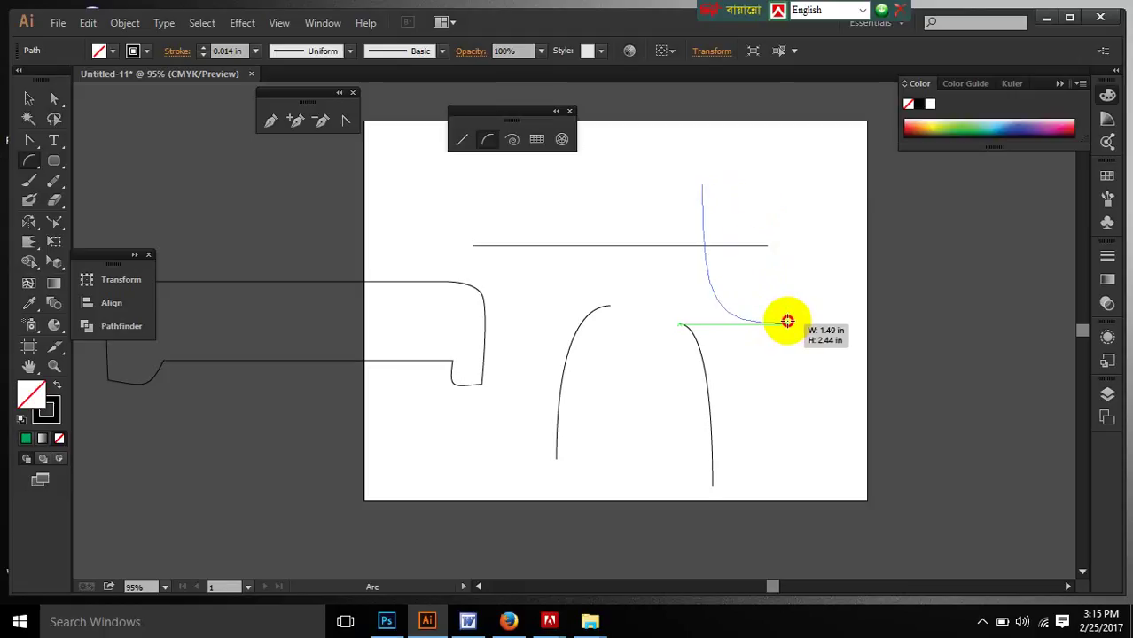
key(Up)
key(Up)
key(Up)
key(Up)
drag(788, 321, 789, 332)
Step: Draw a spiral over the line's left end, and delete all artwork from the document
click(512, 139)
drag(506, 278, 582, 333)
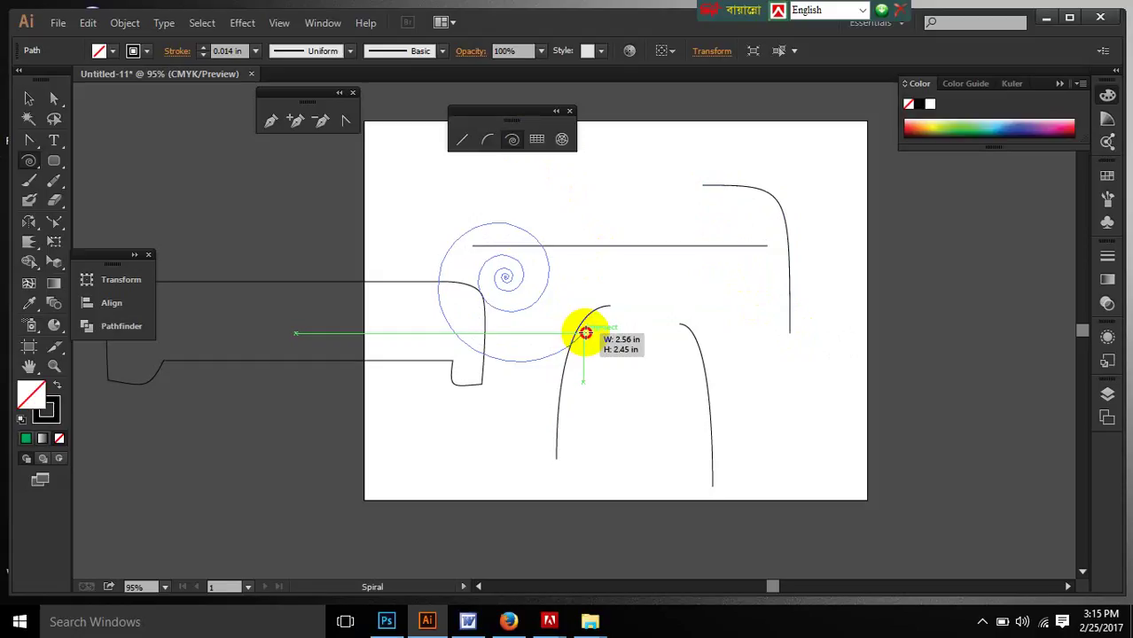
drag(585, 333, 602, 306)
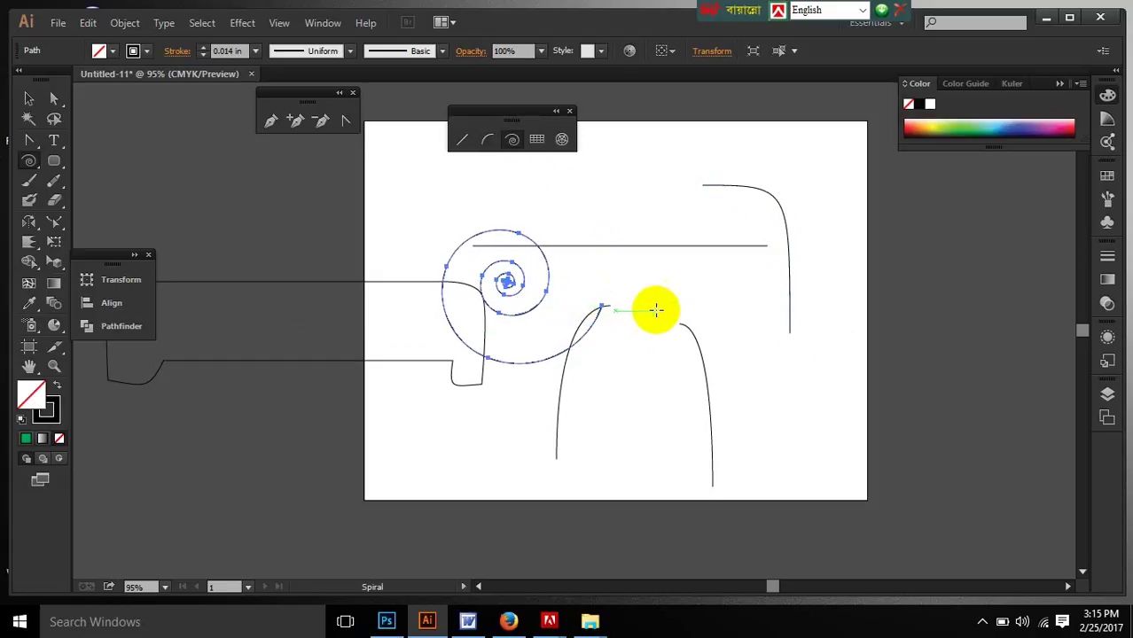
key(ctrl+a)
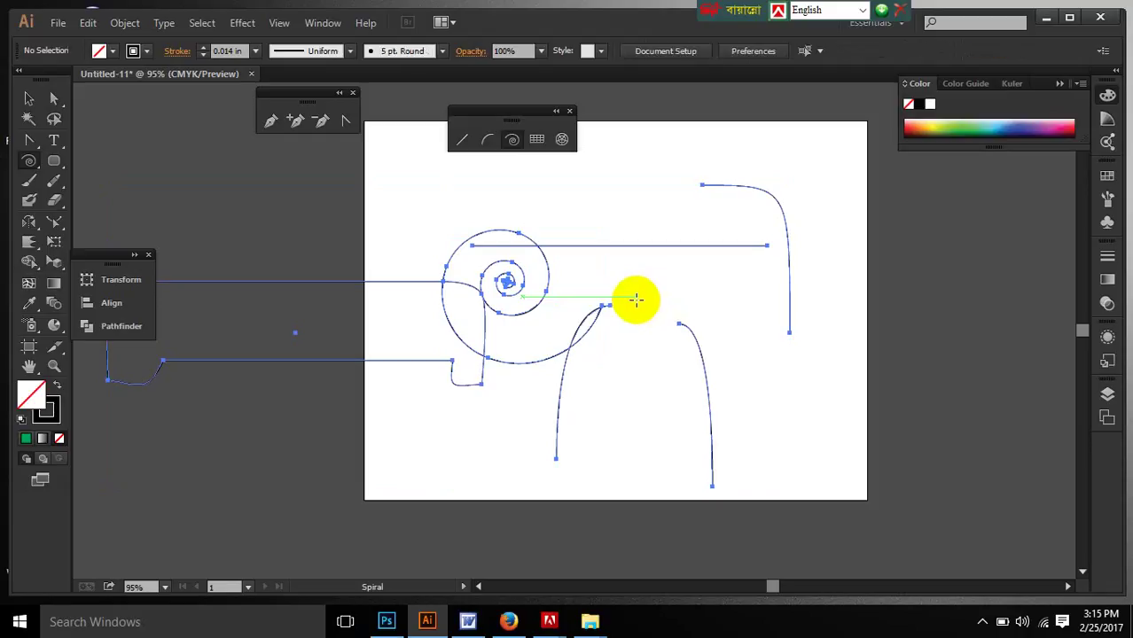
key(Delete)
Step: Draw a large spiral on the empty artboard and move it to the artboard's left side
drag(538, 239, 666, 279)
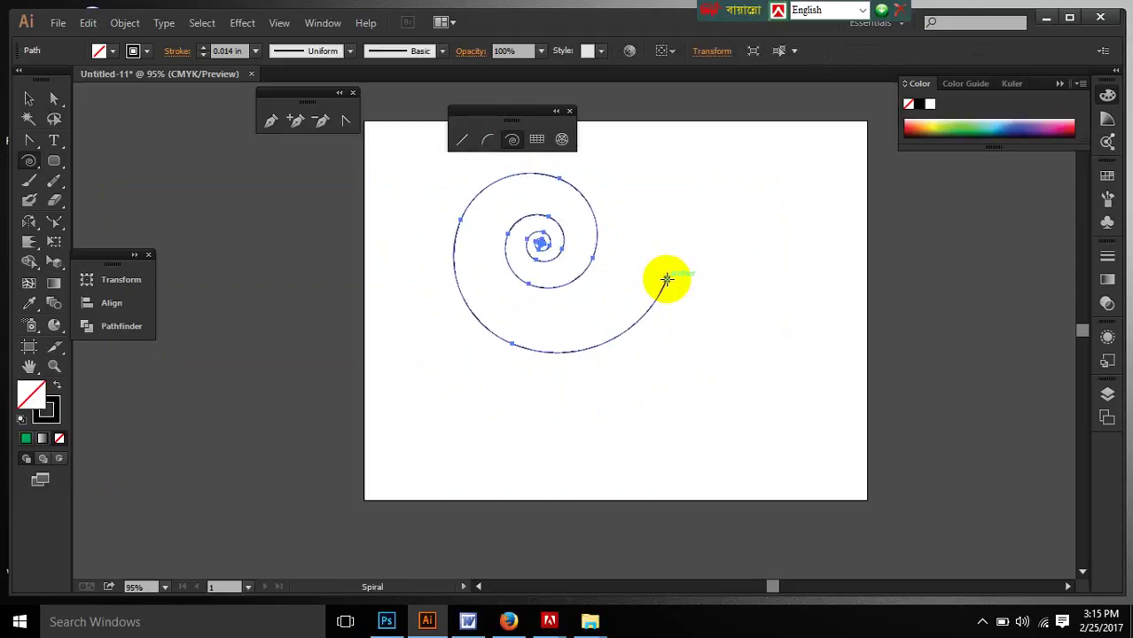
click(29, 99)
drag(545, 243, 486, 308)
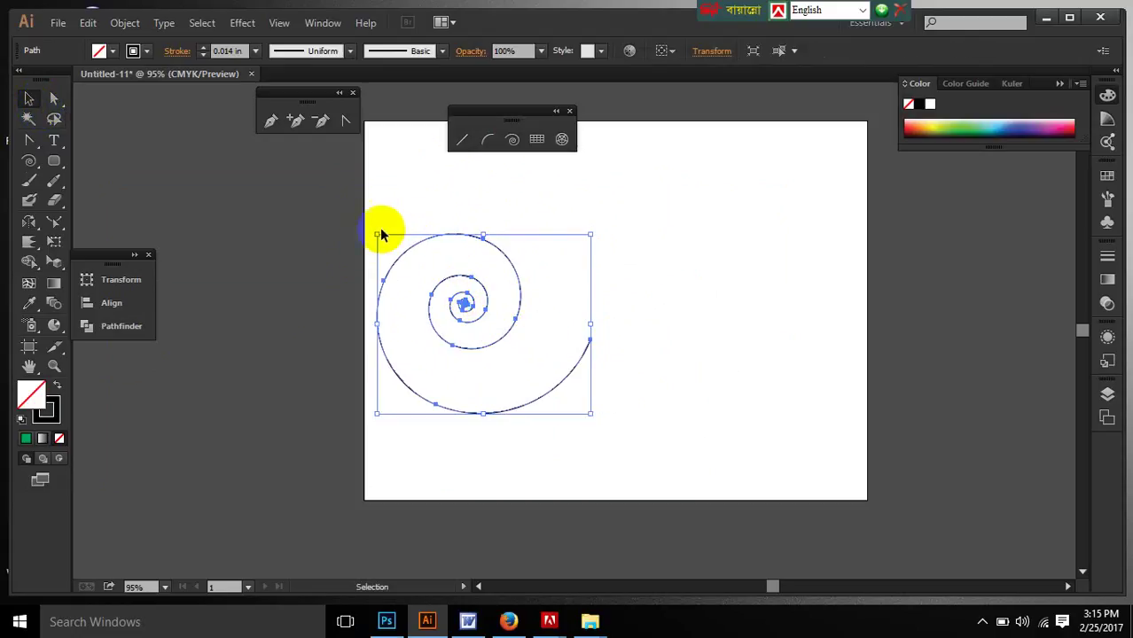
Step: Draw a rectangular grid about 2.9 in wide and 2.2 in high beside the spiral, varying its columns and ending with three
click(537, 139)
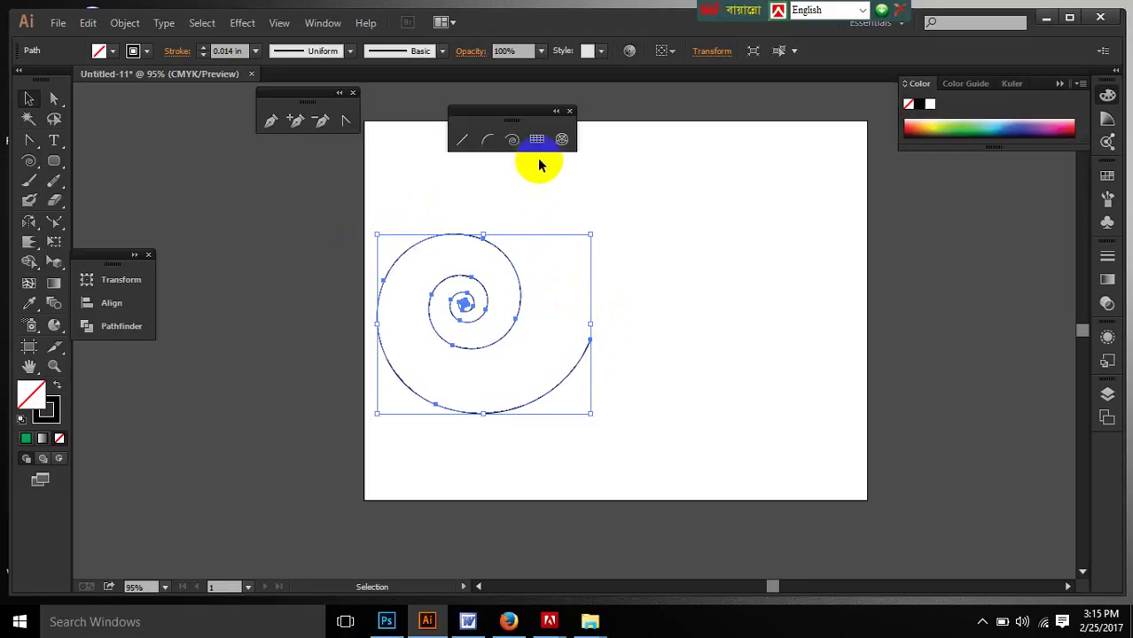
drag(666, 205, 830, 328)
key(Left)
key(Left)
key(Left)
key(Left)
key(Right)
key(Right)
key(Right)
key(Right)
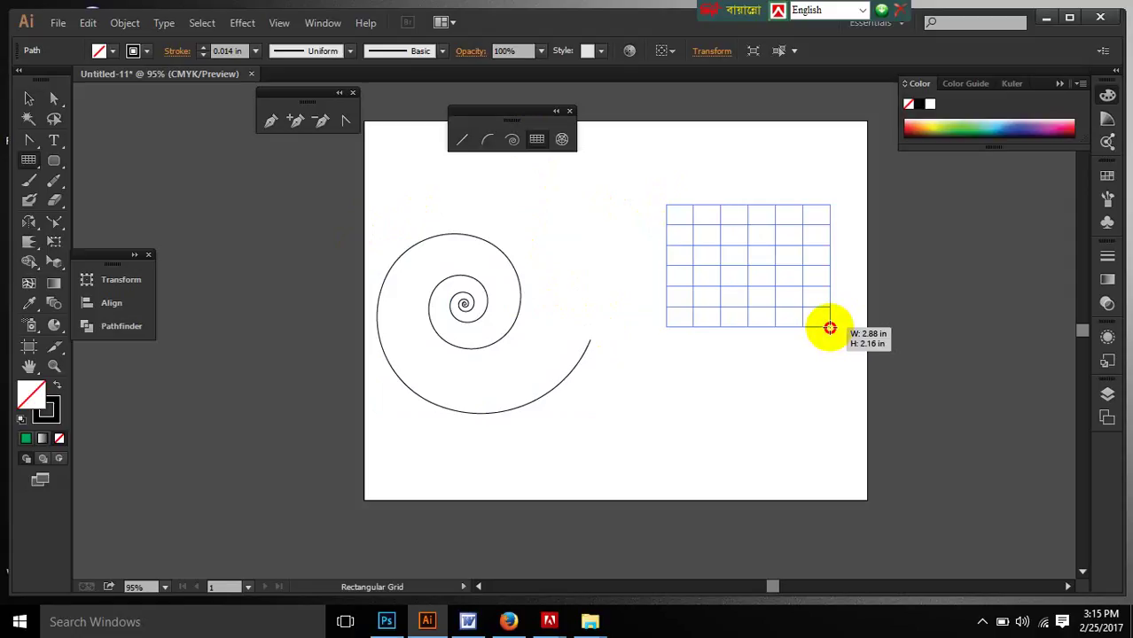
drag(830, 328, 831, 328)
key(Left)
key(Left)
key(Left)
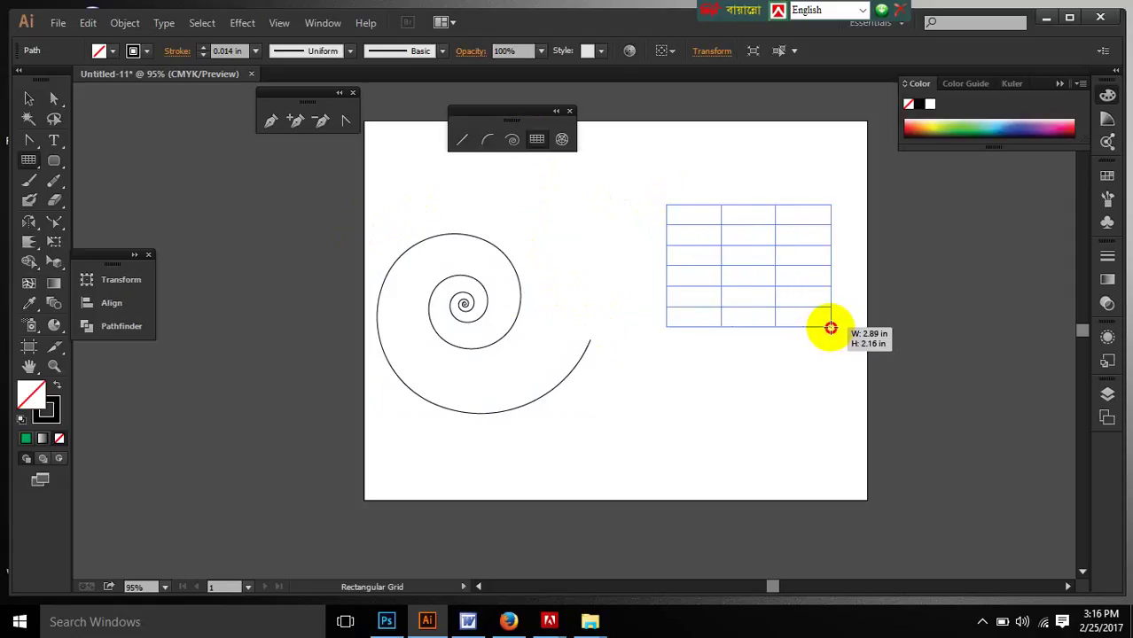
Step: Vary the number of rows in the rectangular grid and finish it with a single row
drag(830, 328, 830, 329)
key(Up)
key(Up)
key(Up)
key(Up)
key(Up)
key(Up)
key(Up)
key(Up)
key(Up)
key(Down)
key(Down)
key(Down)
key(Down)
key(Down)
key(Down)
key(Down)
key(Down)
key(Down)
key(Down)
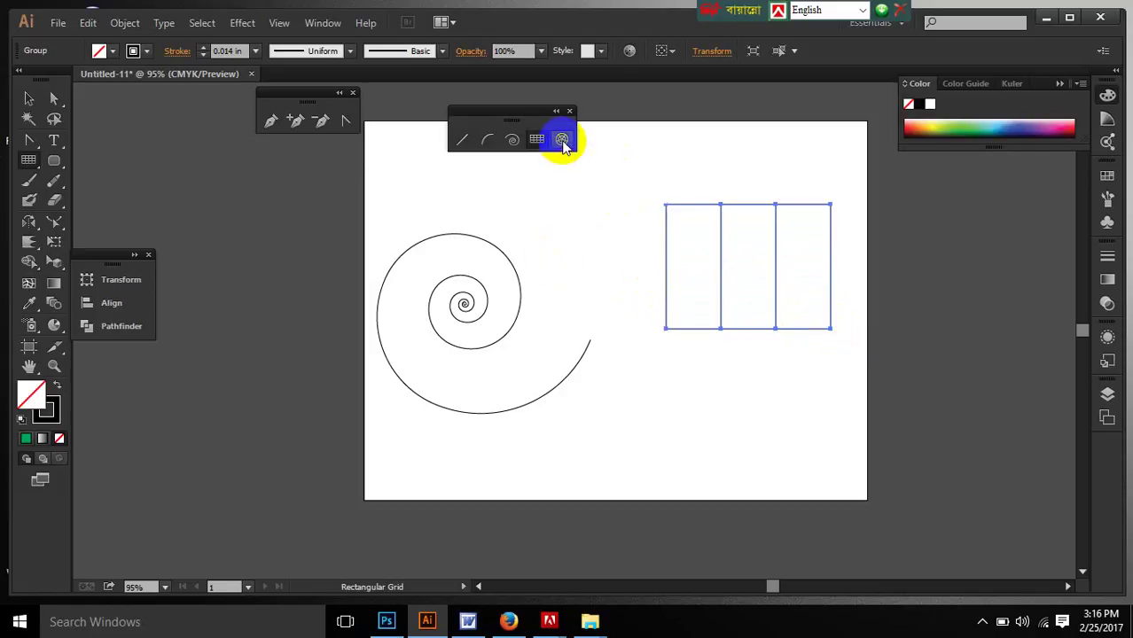
Step: Select the spiral and the rectangular grid together and delete them
click(28, 98)
drag(258, 194, 837, 435)
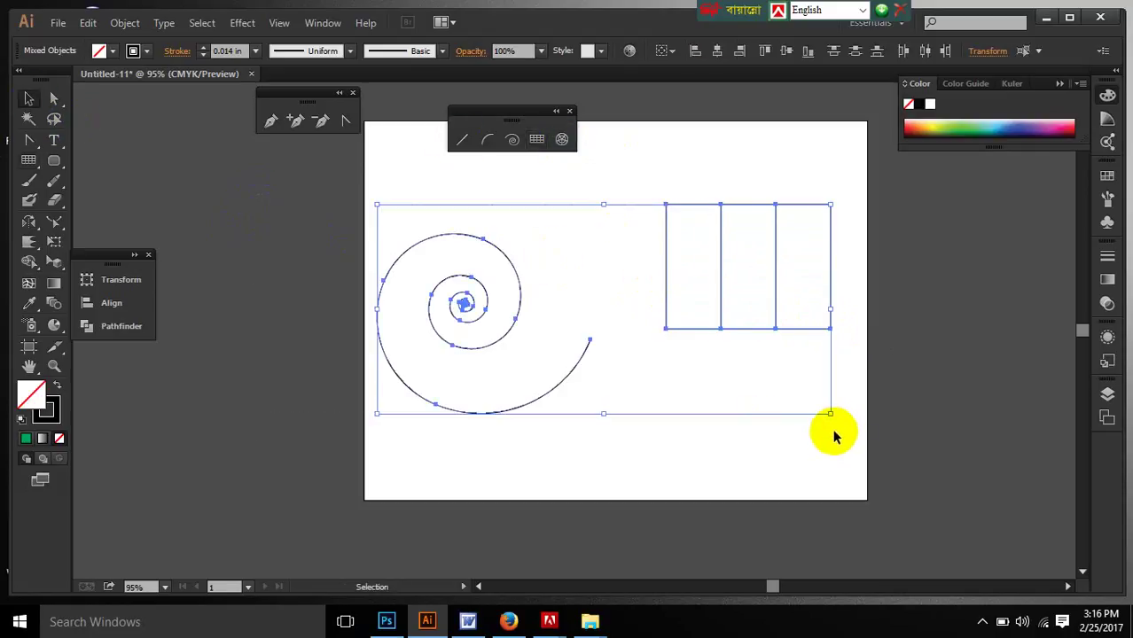
key(Delete)
Step: Draw a polar grid about 5 in wide and 3.8 in high with four concentric ellipses and no radial dividers
click(562, 140)
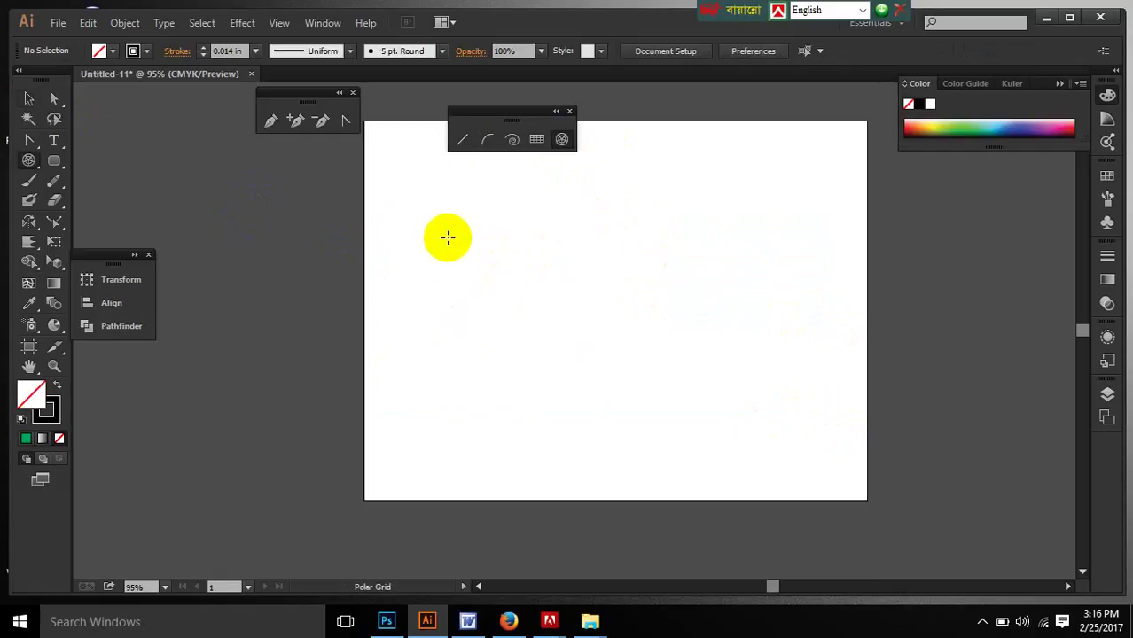
drag(444, 234, 732, 453)
key(Left)
key(Left)
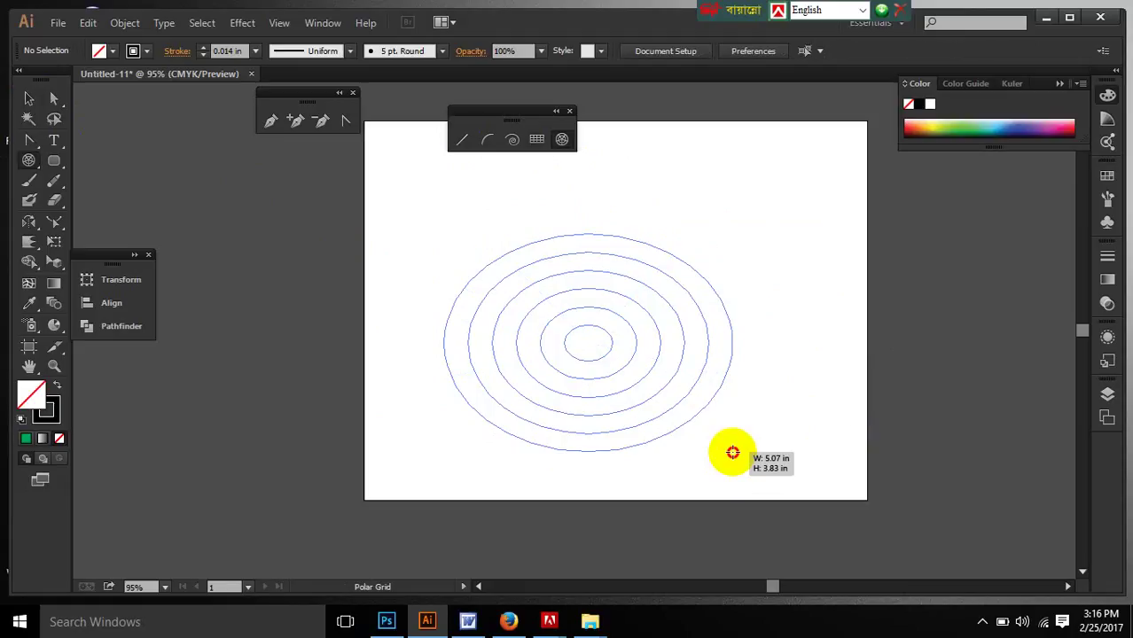
key(Down)
key(Down)
key(Down)
key(Down)
key(Down)
drag(733, 453, 725, 452)
key(Up)
key(Up)
key(Up)
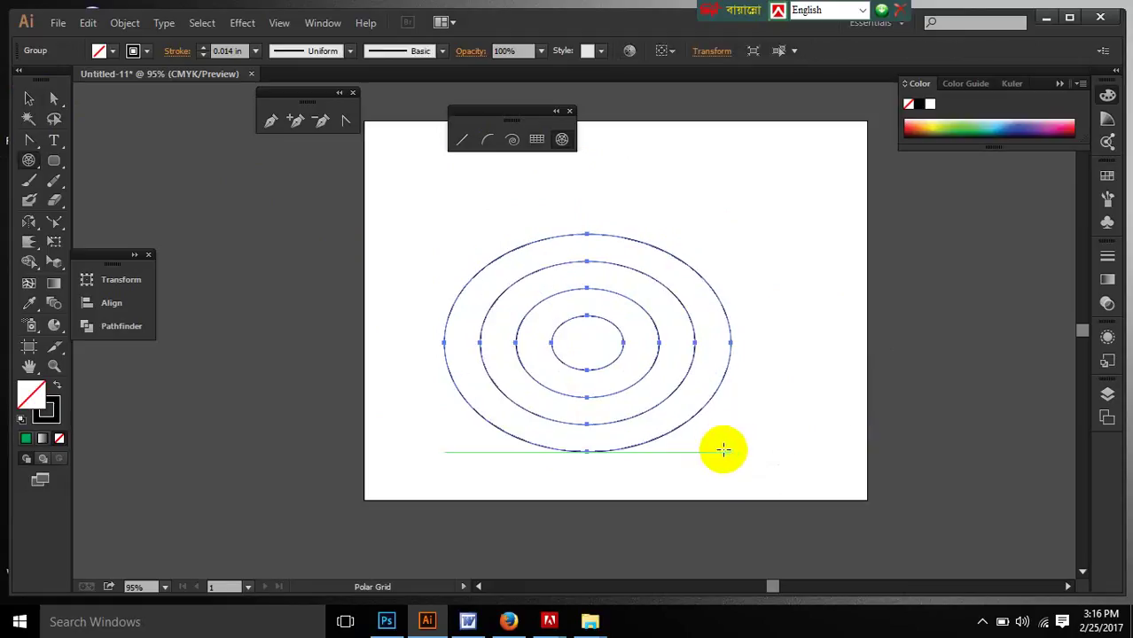
click(26, 399)
click(25, 98)
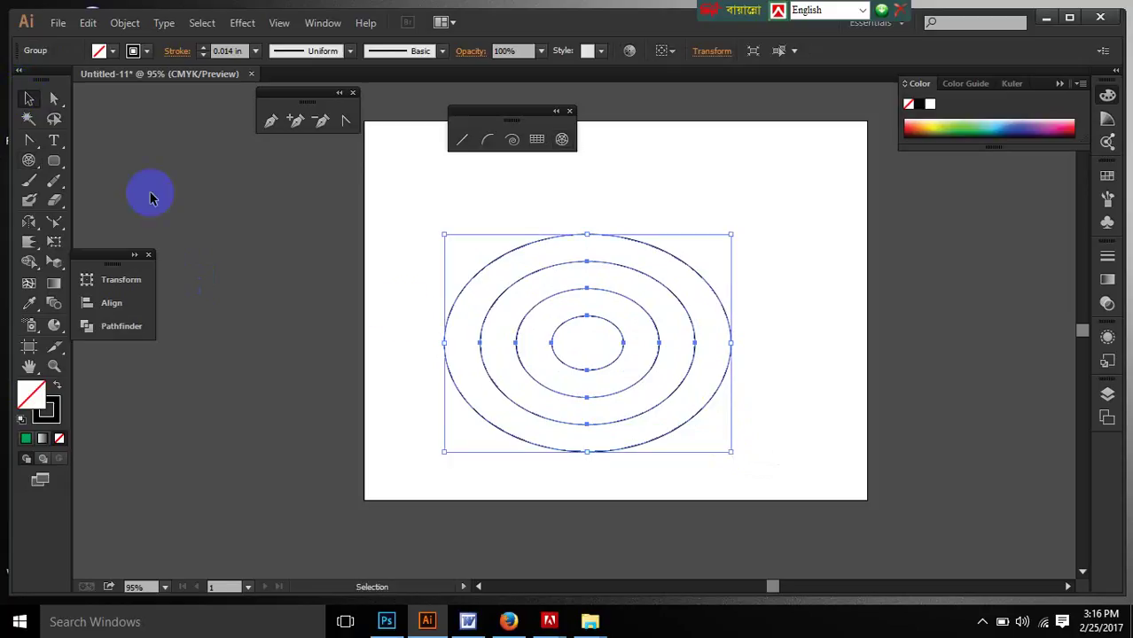
Step: Set the polar grid's stroke weight to 0.125 in and ungroup it down to separate ellipses
click(206, 49)
right_click(603, 282)
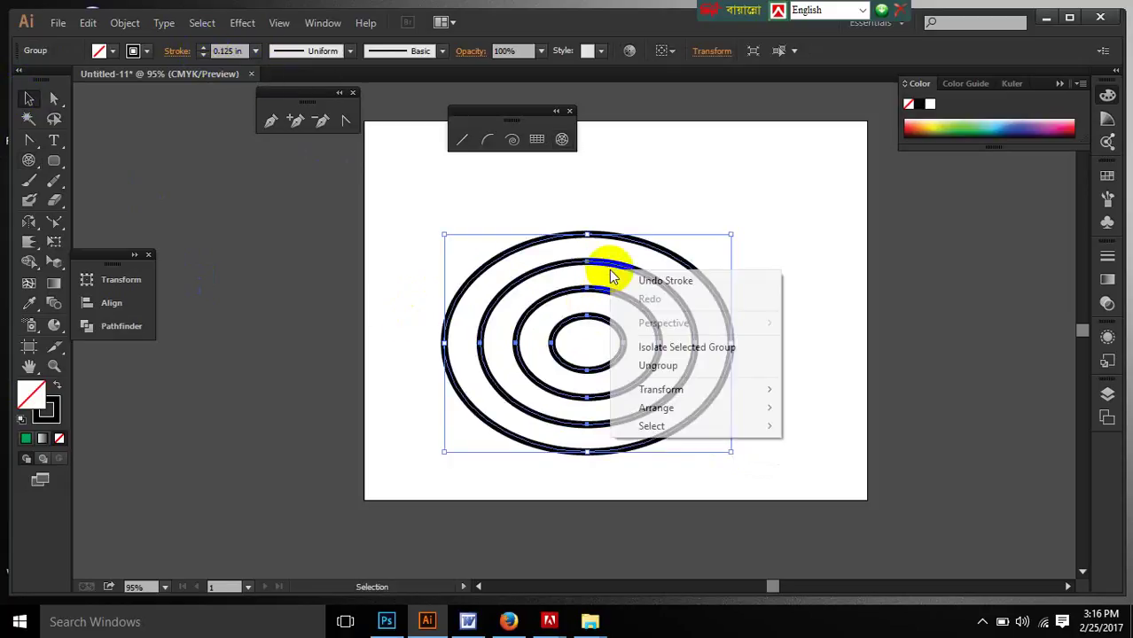
click(630, 362)
click(749, 266)
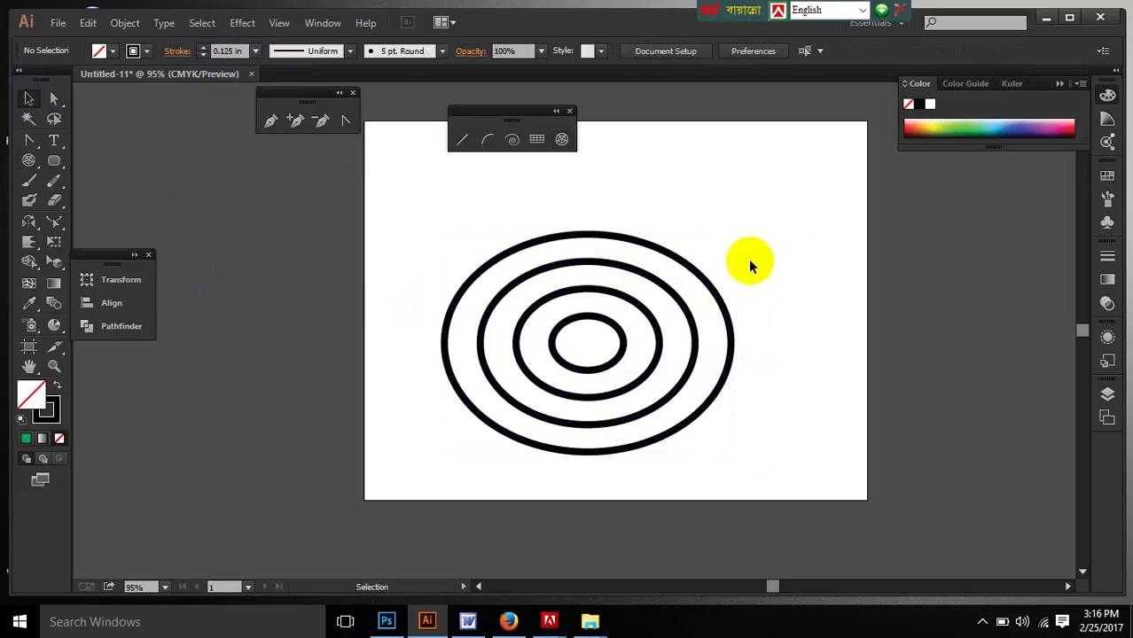
click(704, 271)
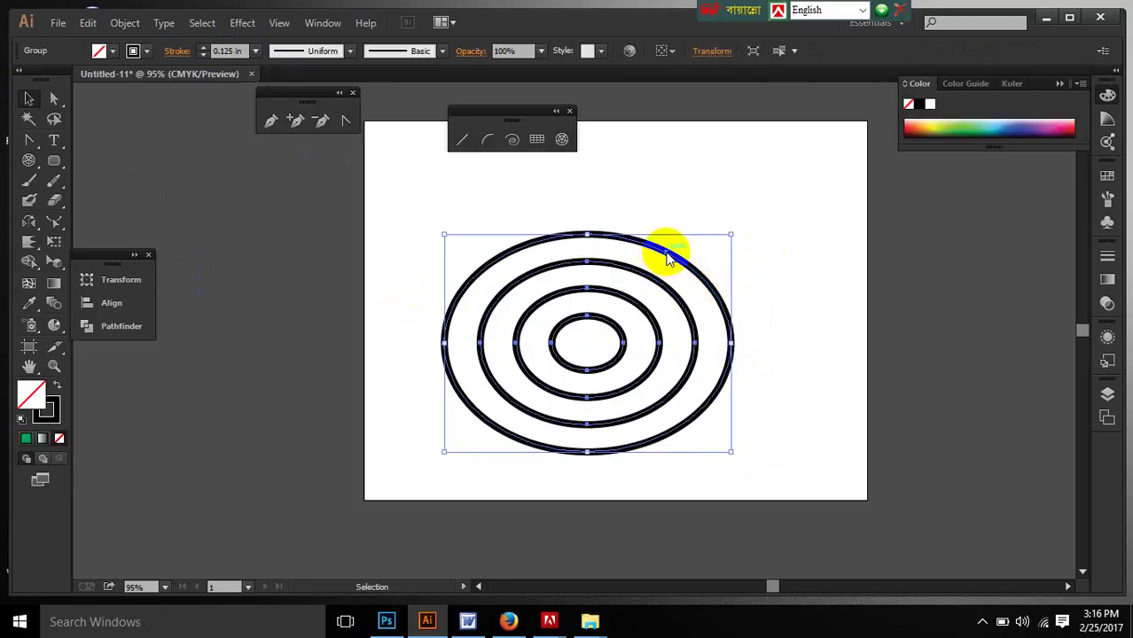
right_click(669, 257)
click(705, 347)
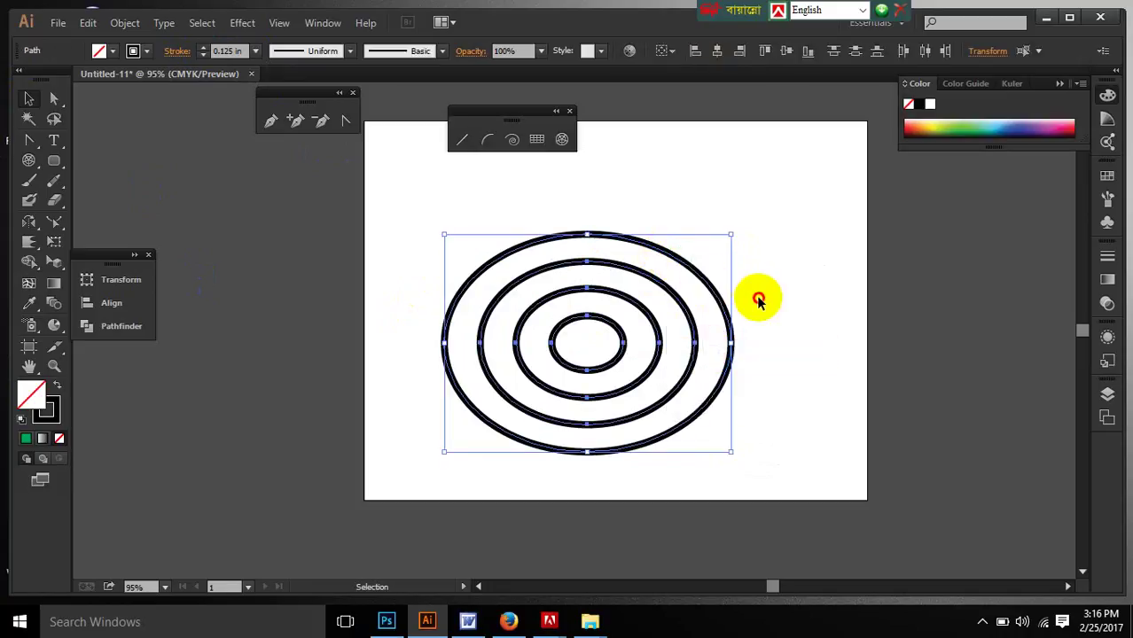
click(758, 299)
Step: Fill the outermost ellipse with the blue swatch C=100 M=90 Y=0 K=0
click(720, 300)
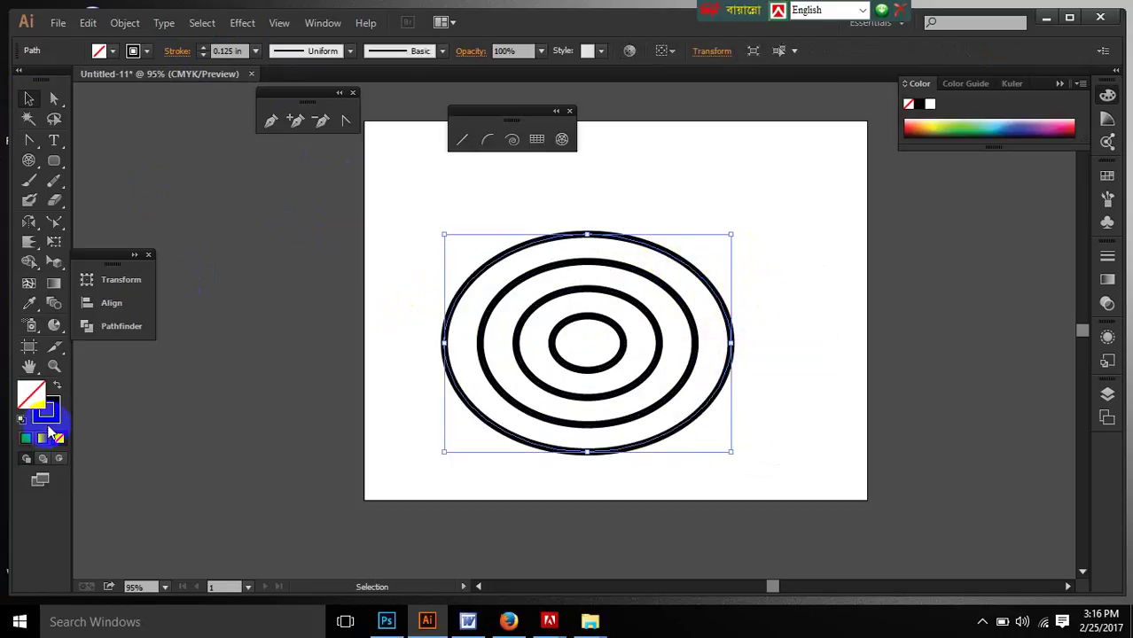
click(112, 51)
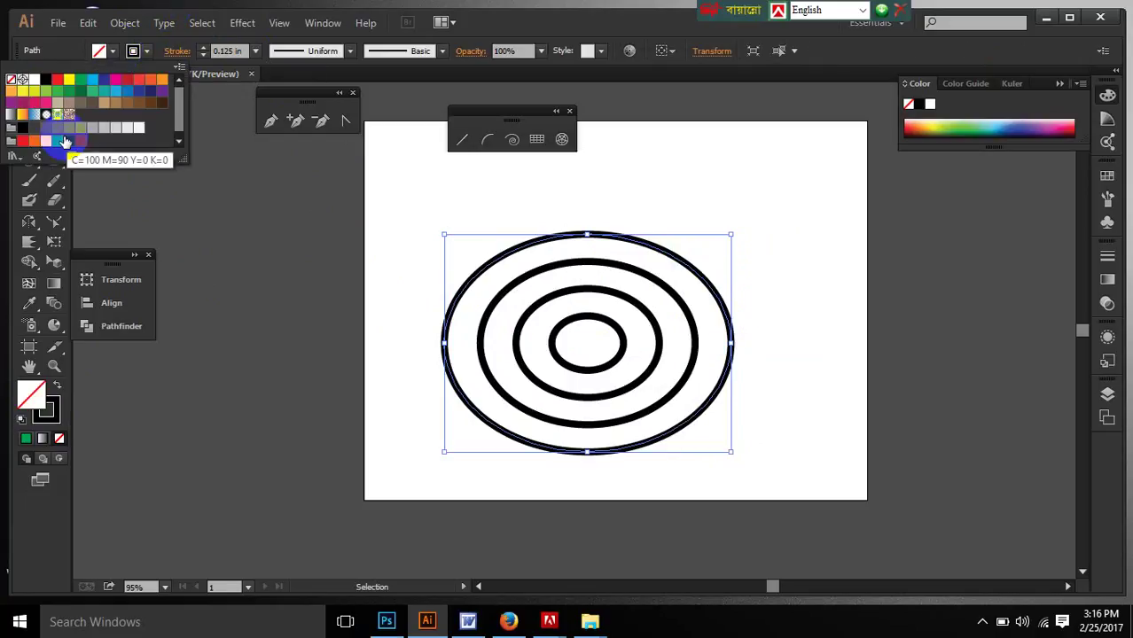
click(66, 142)
click(796, 241)
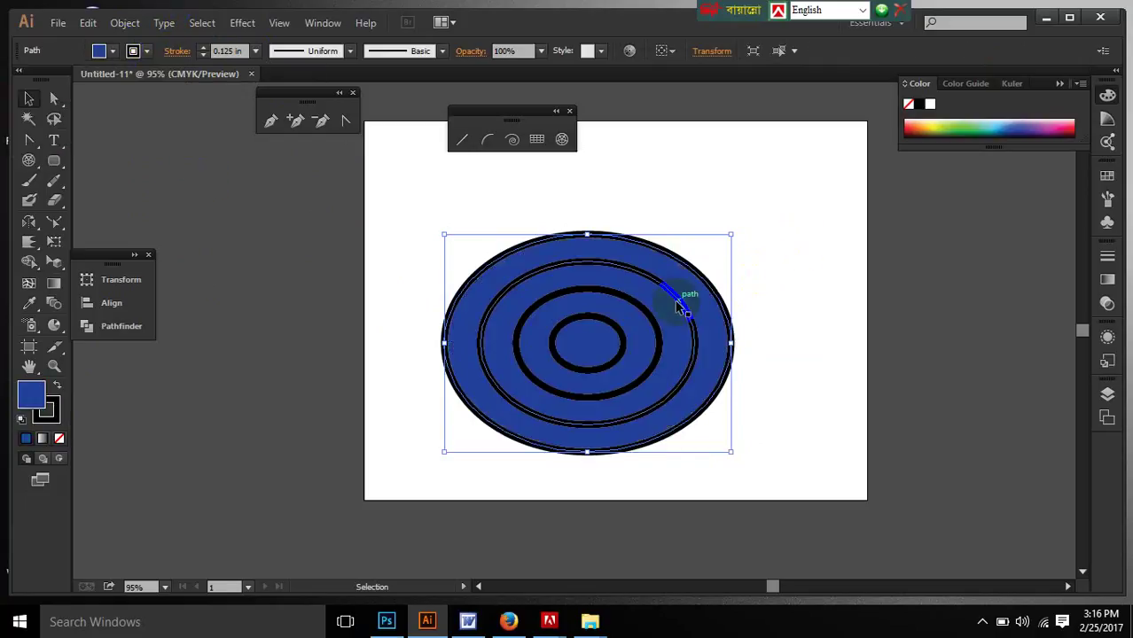
Step: Fill the second ellipse from the outside with the radial gradient swatch that darkens to black at its edge
click(676, 300)
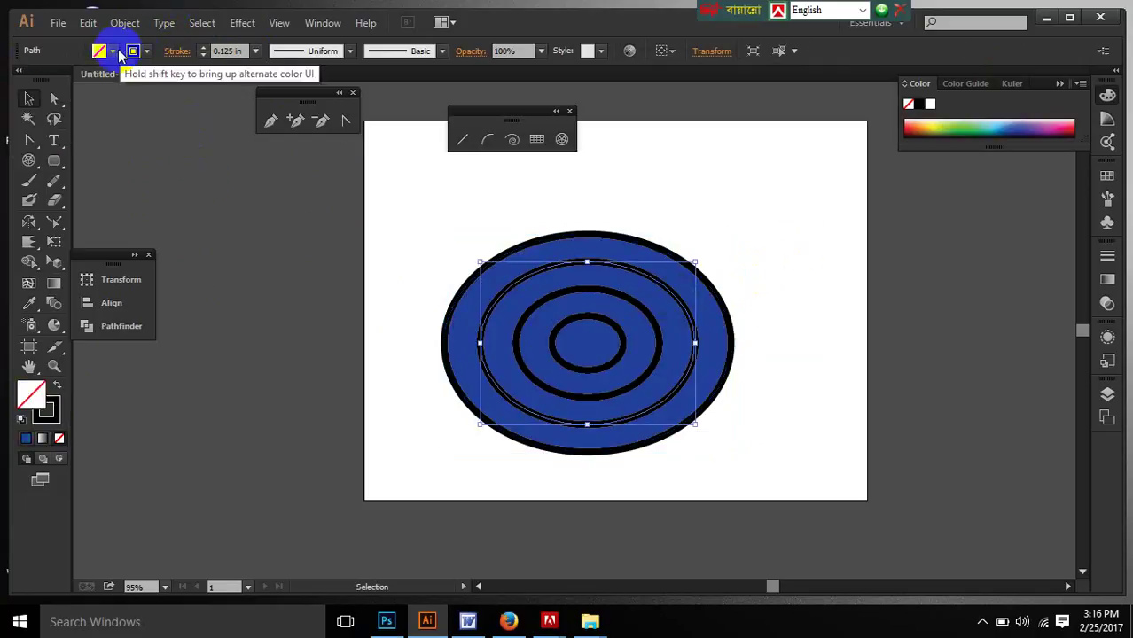
click(112, 51)
click(46, 114)
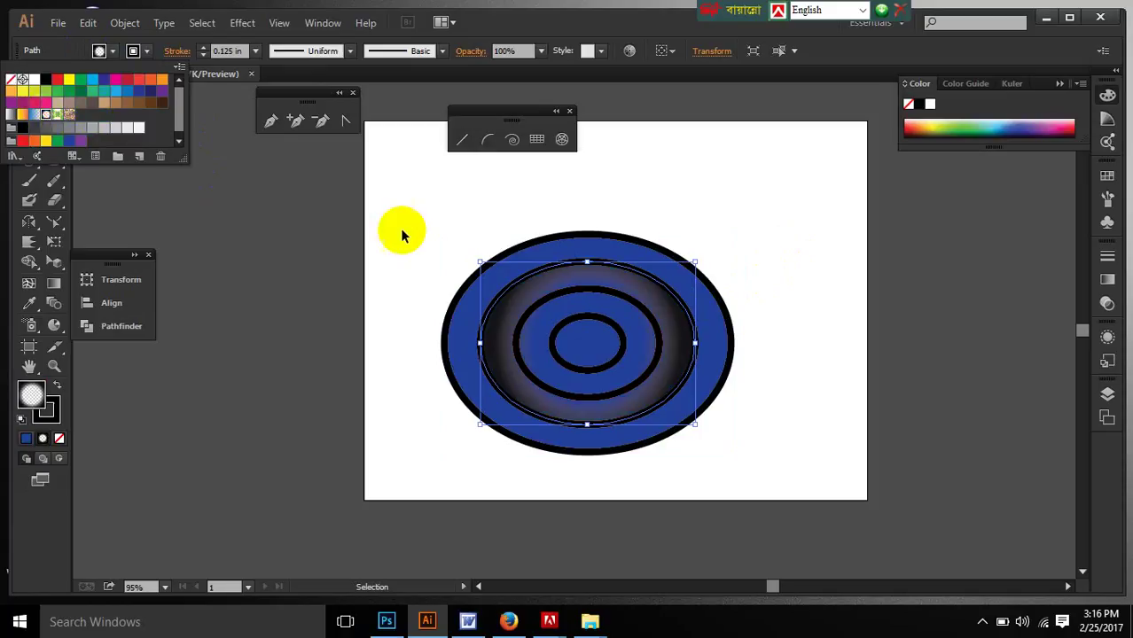
click(798, 251)
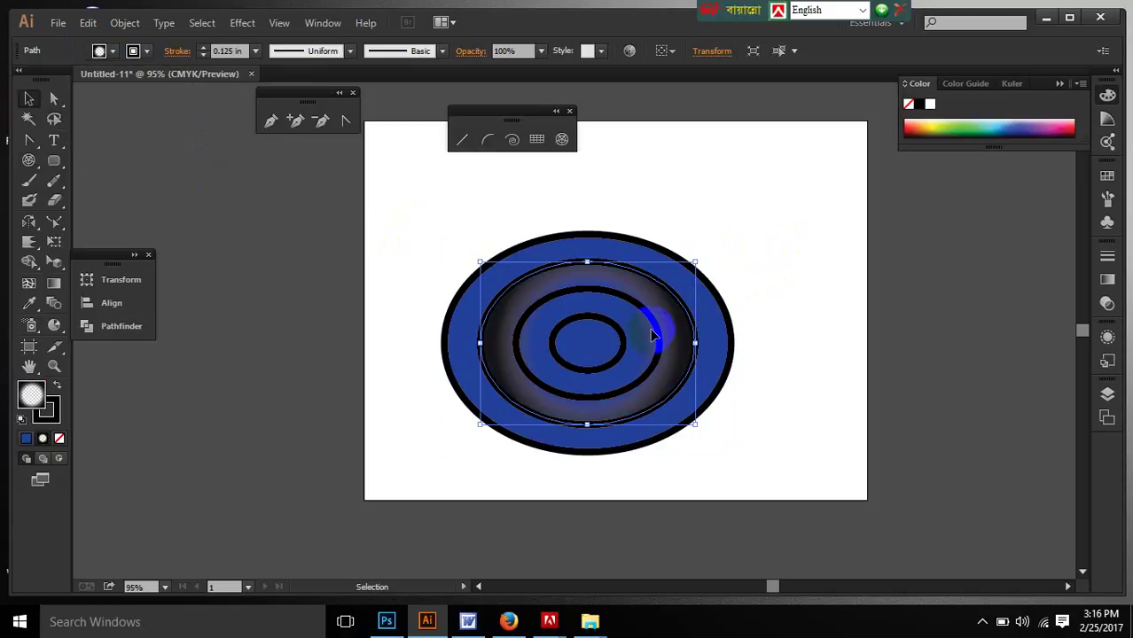
Step: Fill the third ellipse from the outside with the White, Black gradient swatch
click(653, 325)
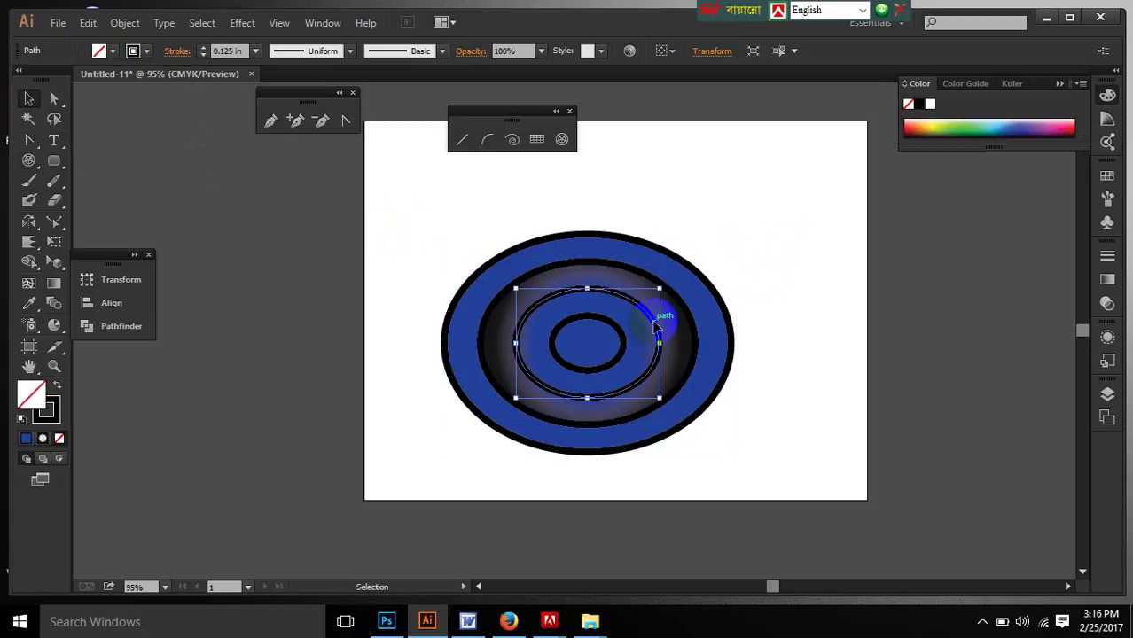
click(112, 52)
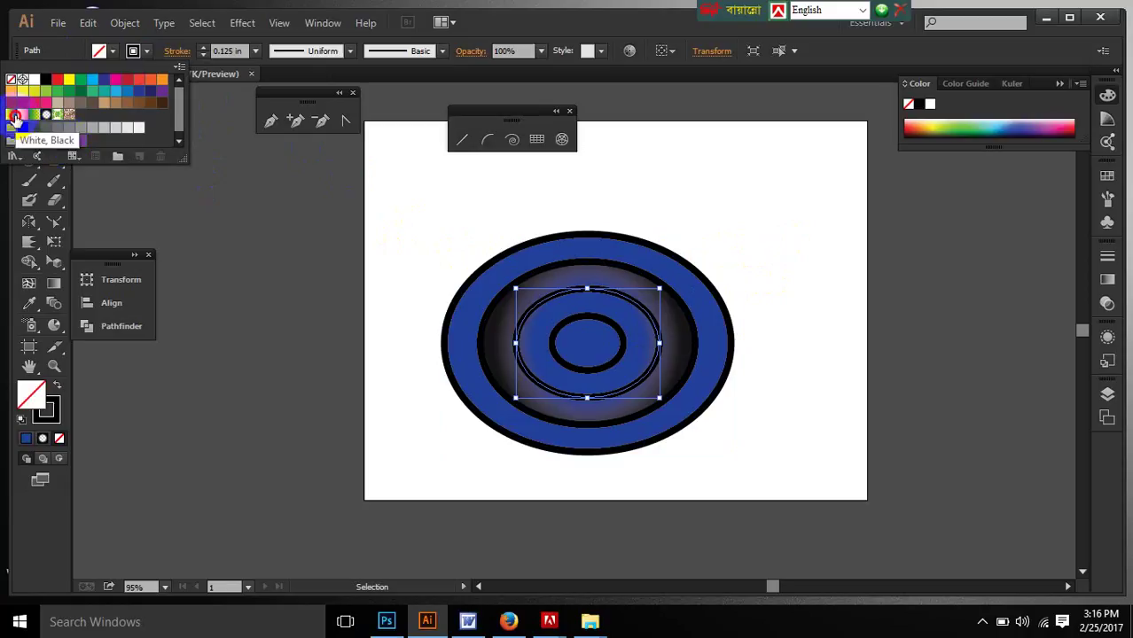
click(14, 118)
click(621, 349)
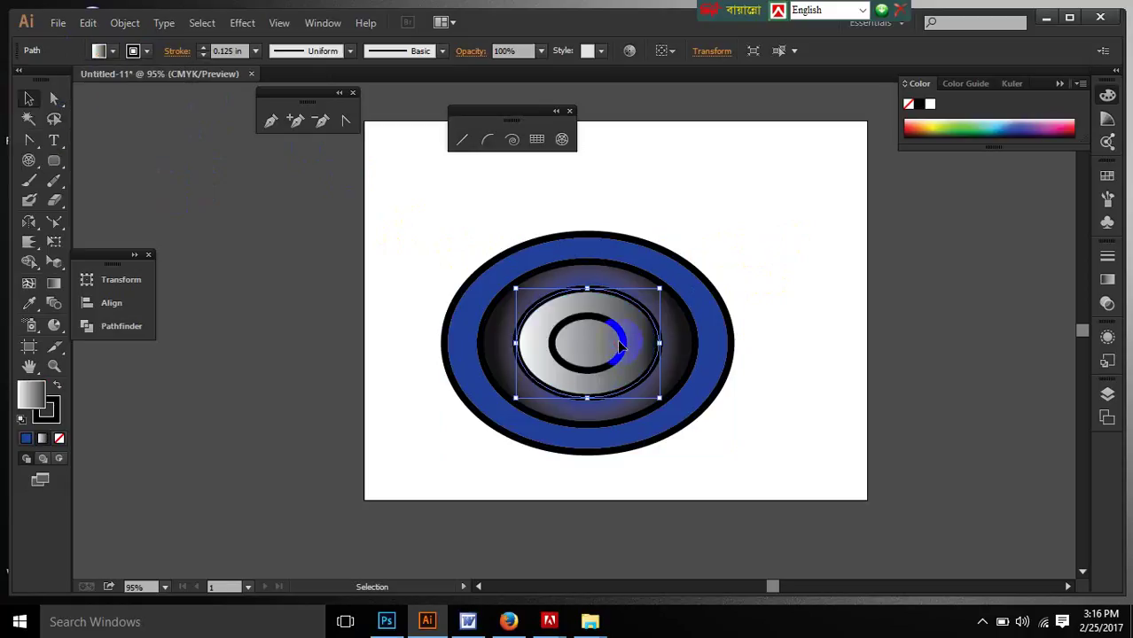
Step: Fill the innermost ellipse with the yellow-to-orange linear gradient swatch and deselect it
click(618, 333)
click(113, 50)
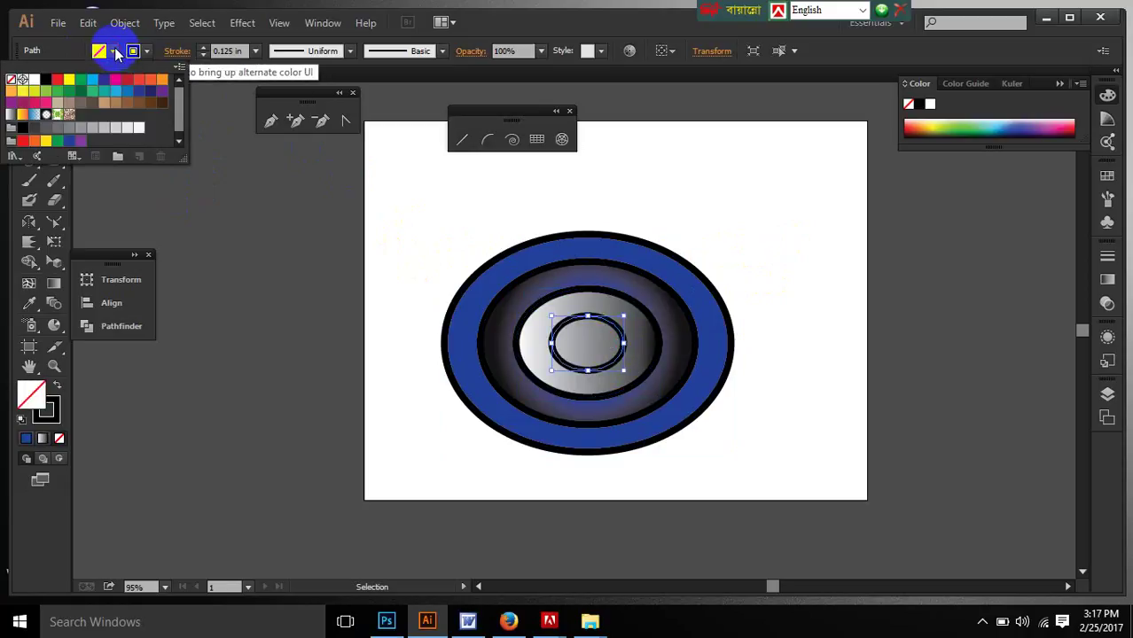
click(22, 114)
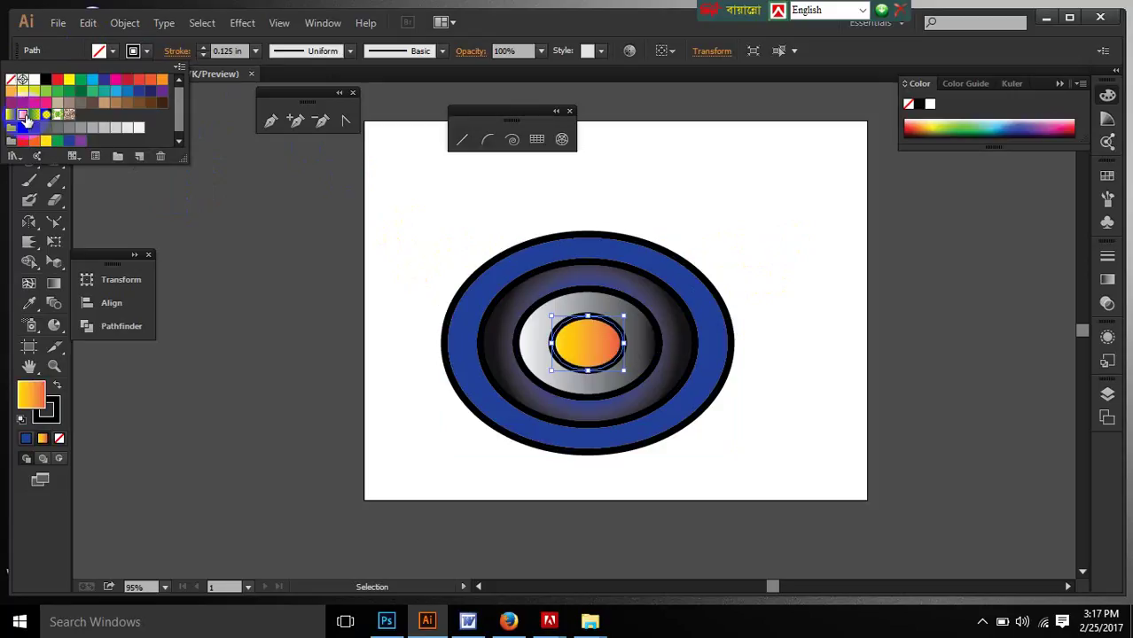
click(852, 381)
click(772, 386)
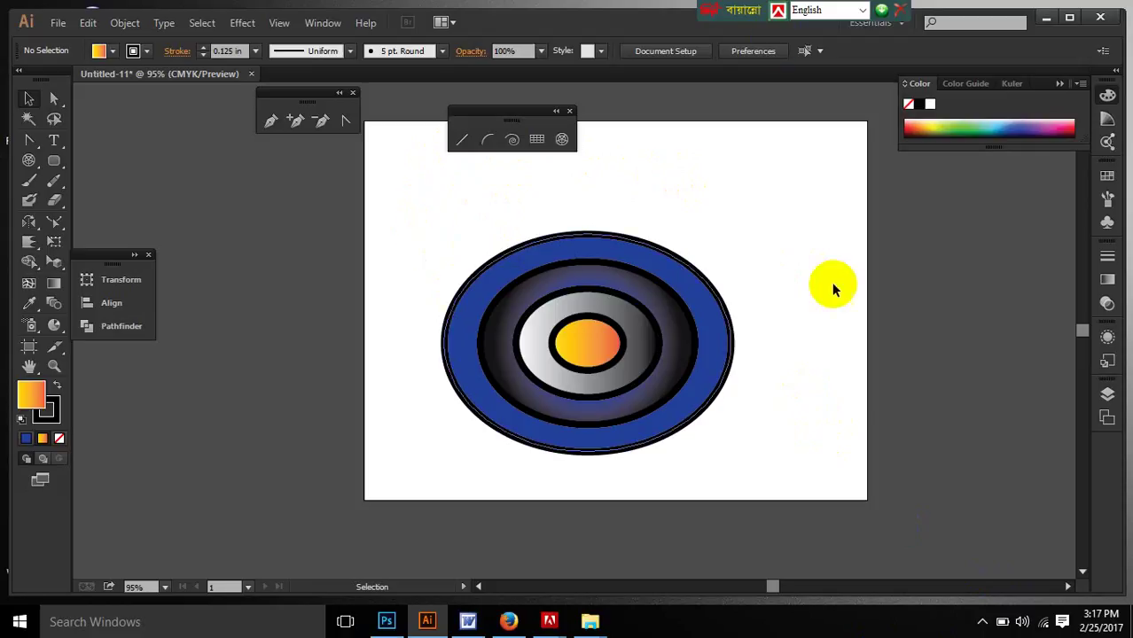
Step: Select all four filled ellipses together and delete them
drag(395, 215, 814, 479)
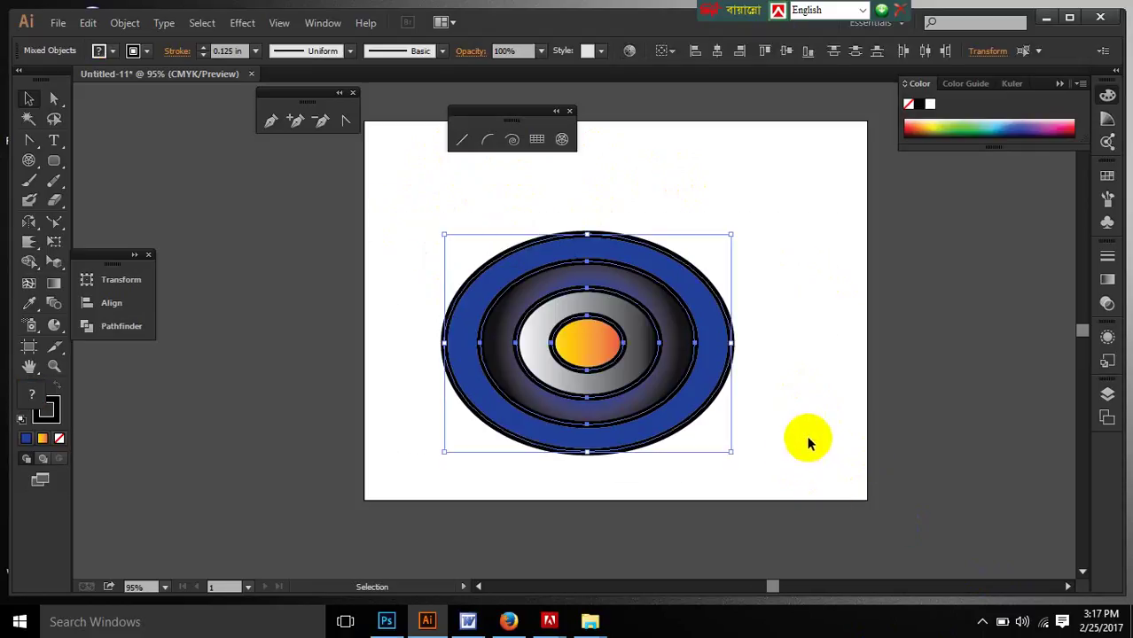
key(Delete)
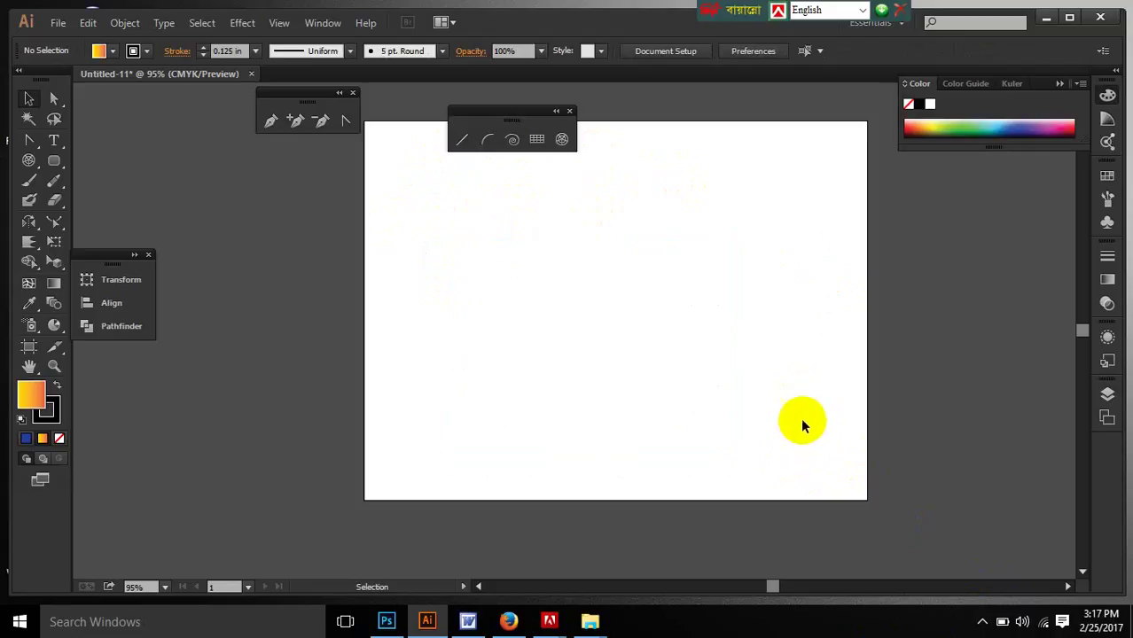
Step: Detach the group of rectangle and other shape tools as a floating set beside the artboard
click(53, 163)
drag(57, 165, 237, 210)
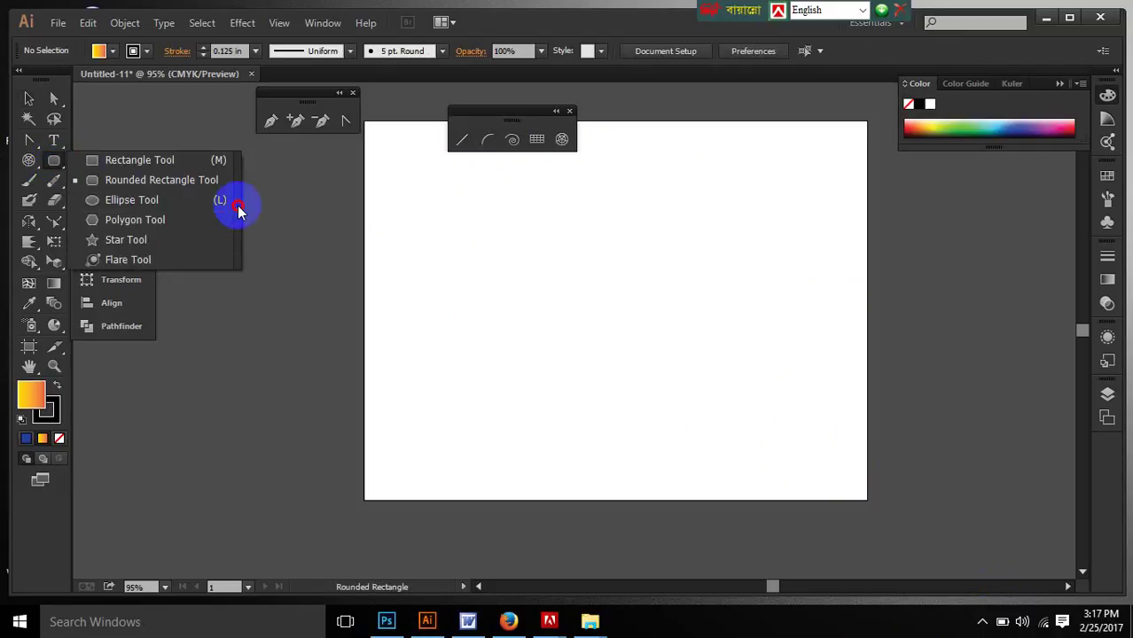
drag(177, 190, 226, 173)
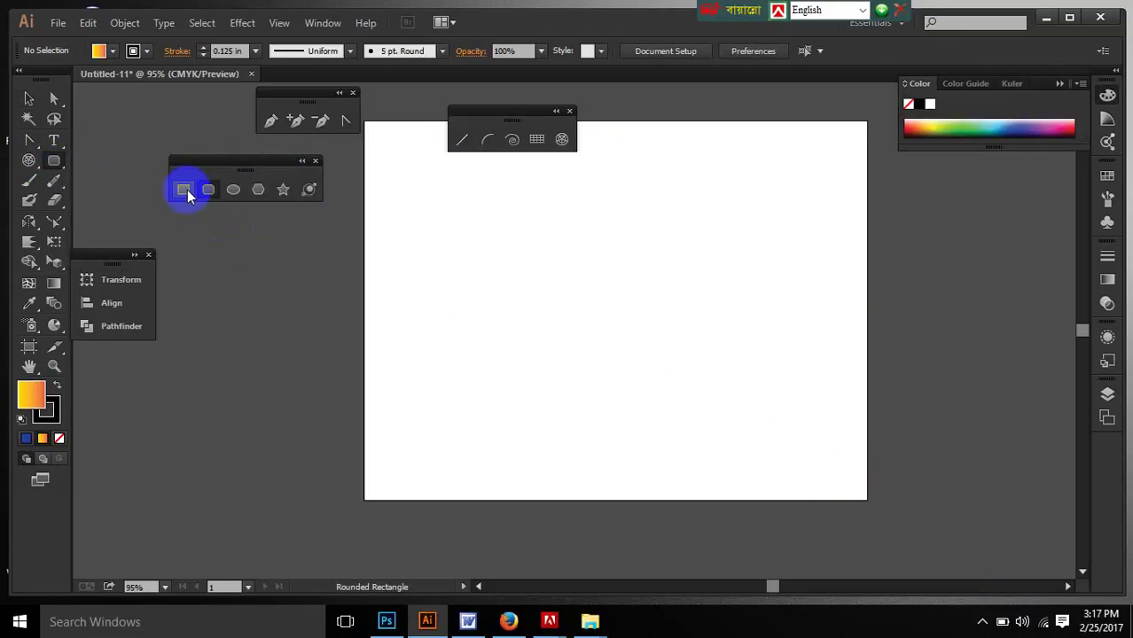
Step: Draw a wide rectangle across the middle of the artboard and a smaller, flatter one beneath it
click(183, 190)
drag(388, 254, 774, 353)
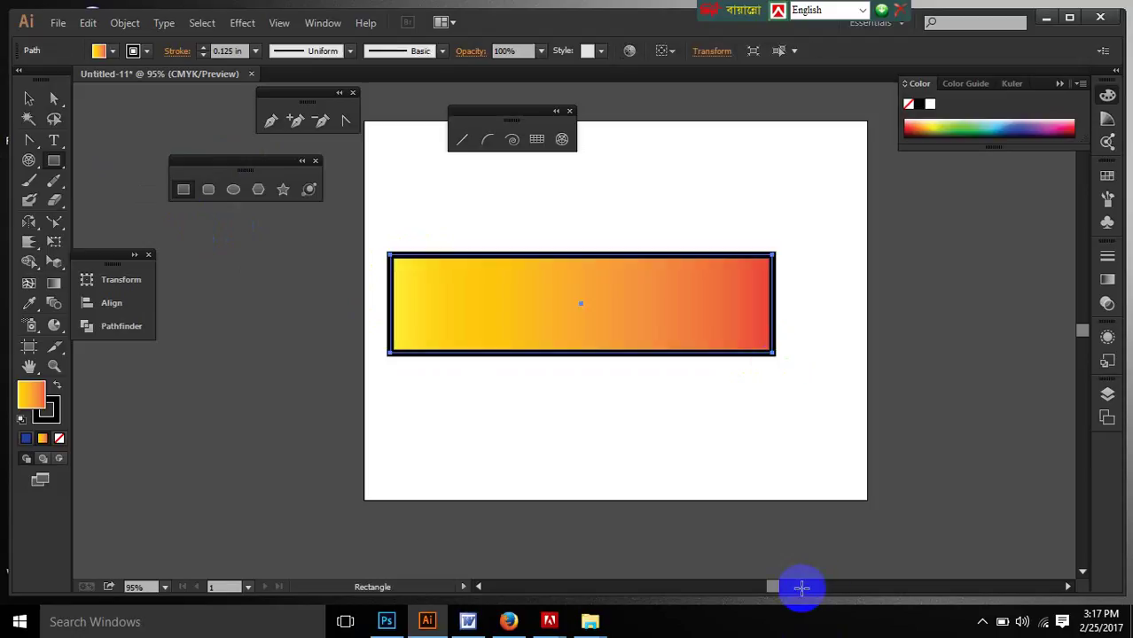
drag(436, 396, 758, 384)
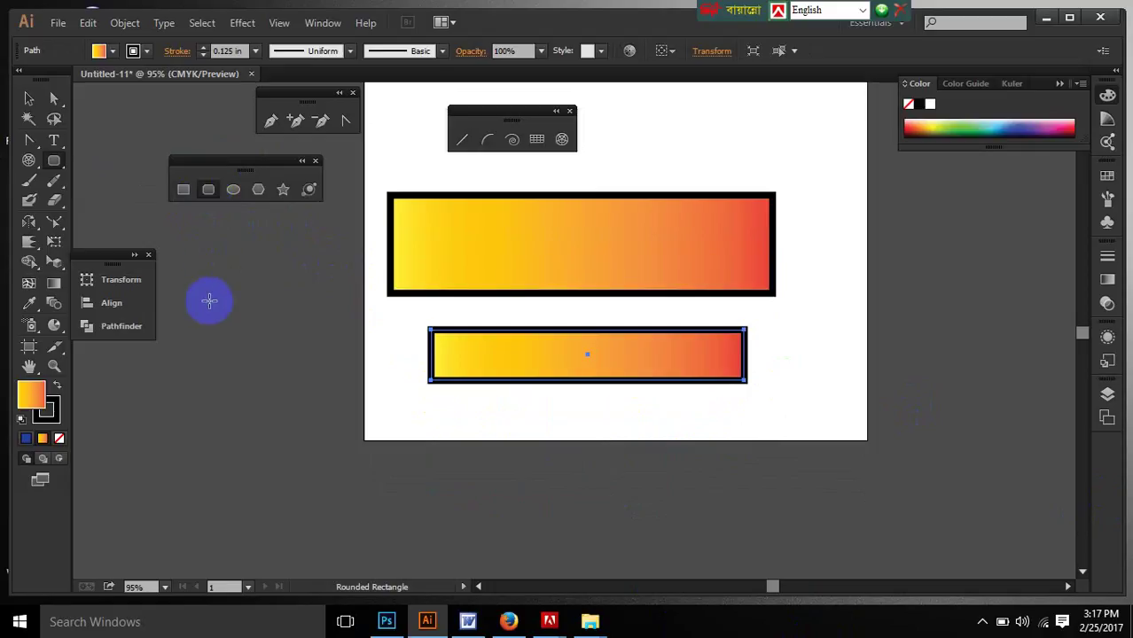
Step: Draw a nearly square rounded rectangle left of the artboard and an ellipse just below the artboard
drag(203, 297, 353, 439)
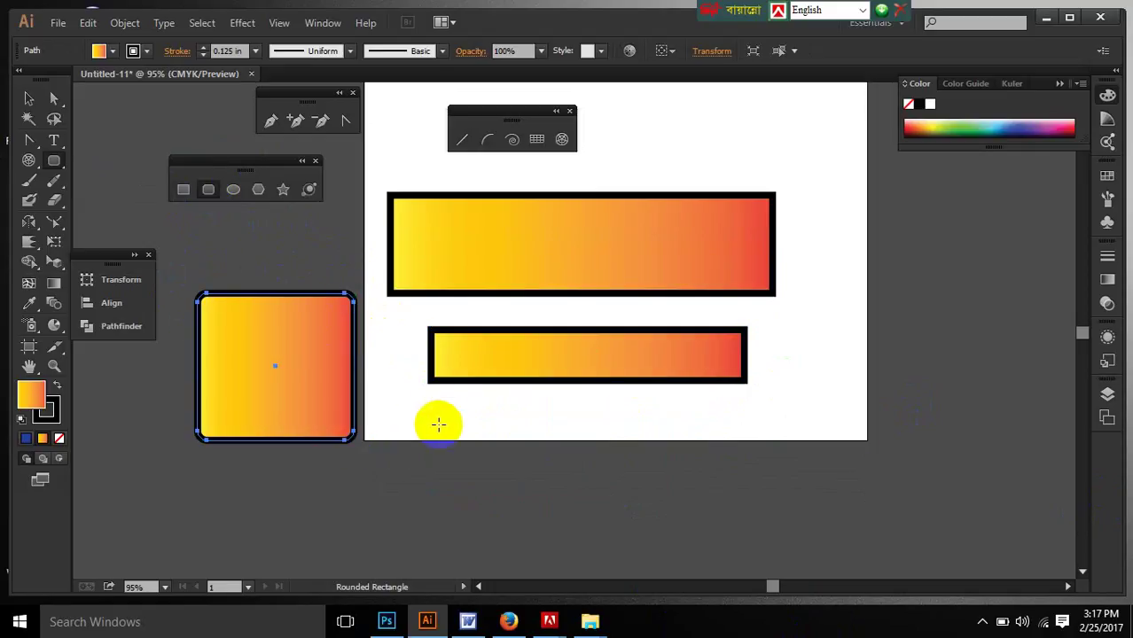
click(233, 189)
drag(441, 444, 594, 563)
Step: Draw a small hexagon left of and below the rounded rectangle, and a five-pointed star over the artboard's right edge
click(258, 189)
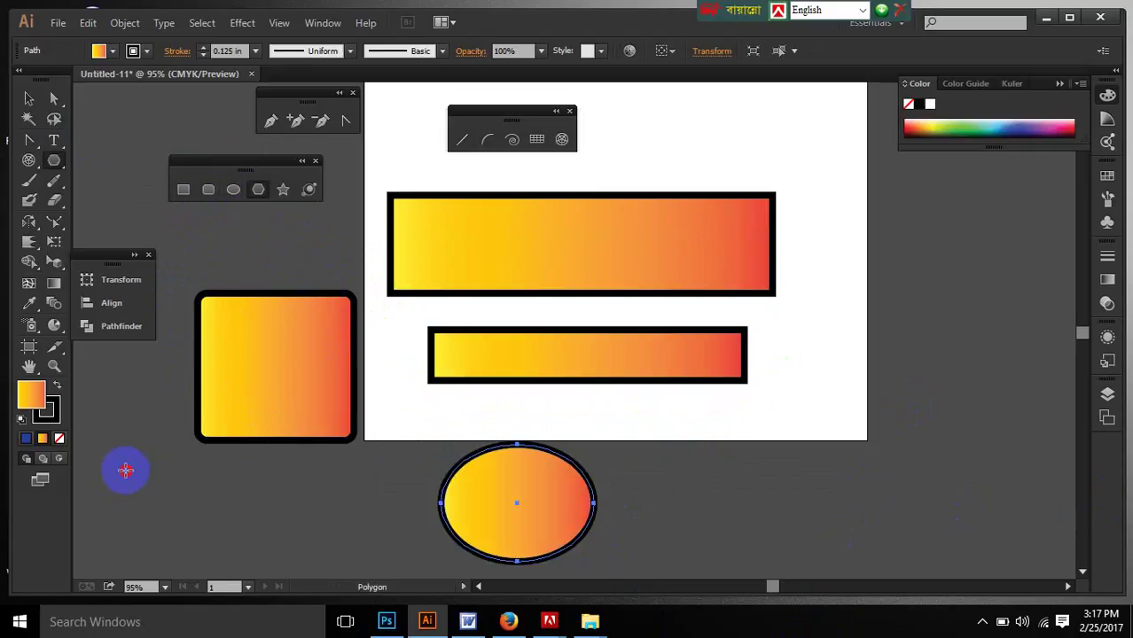
drag(122, 469, 171, 467)
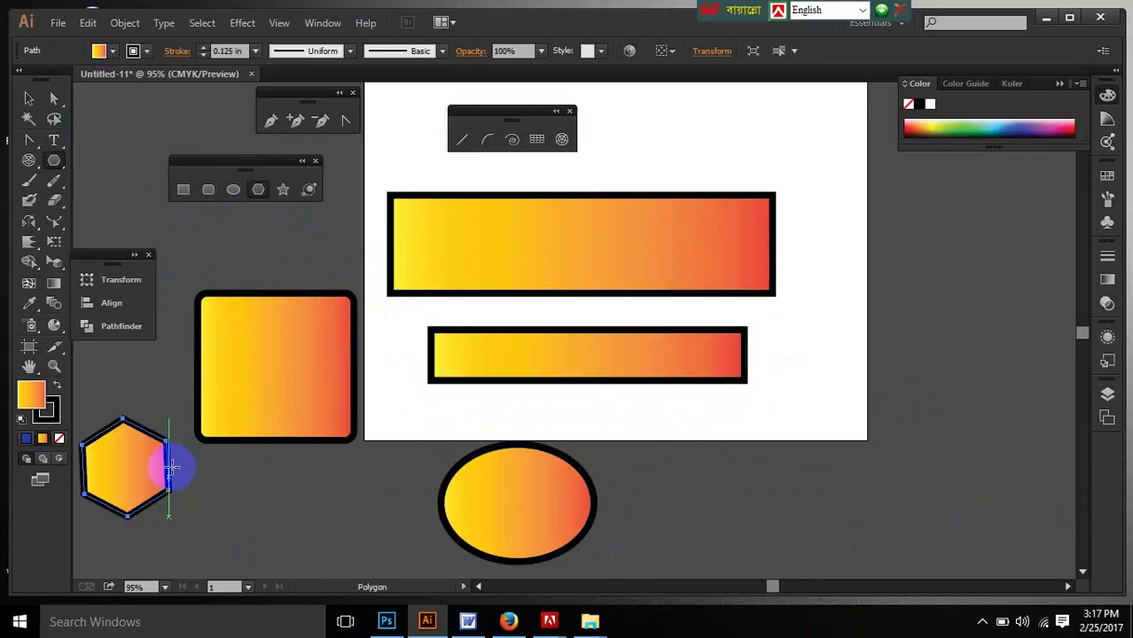
click(282, 189)
drag(896, 253, 923, 285)
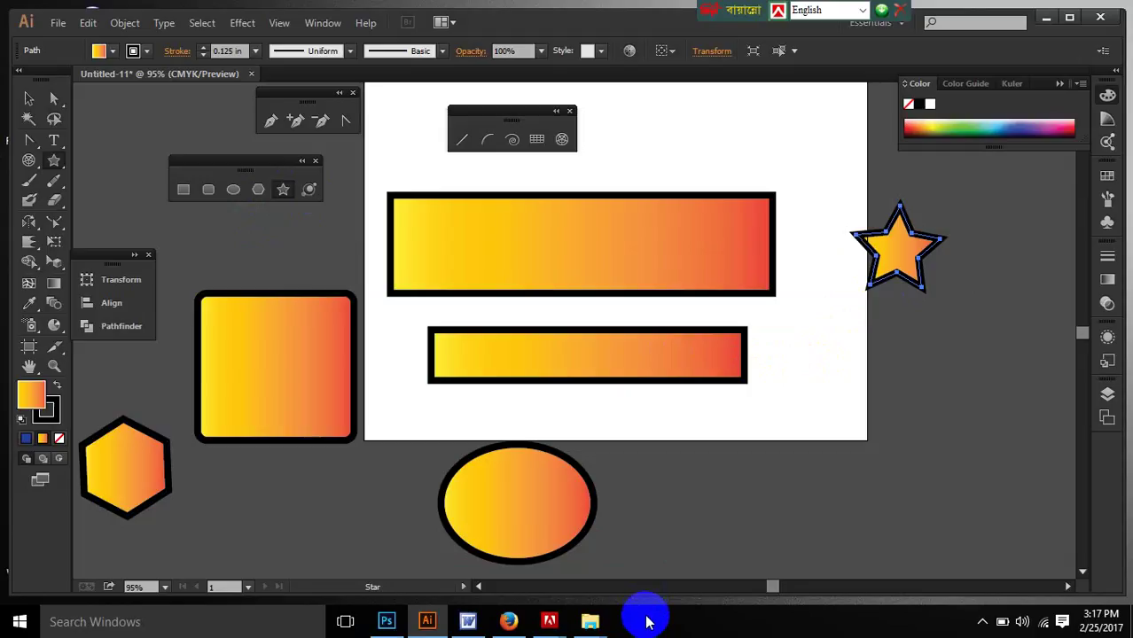
Step: Draw a lens flare about 8.1 in wide and 5.2 in high from beside the ellipse towards the upper right, and deselect it
click(304, 193)
drag(709, 504, 736, 507)
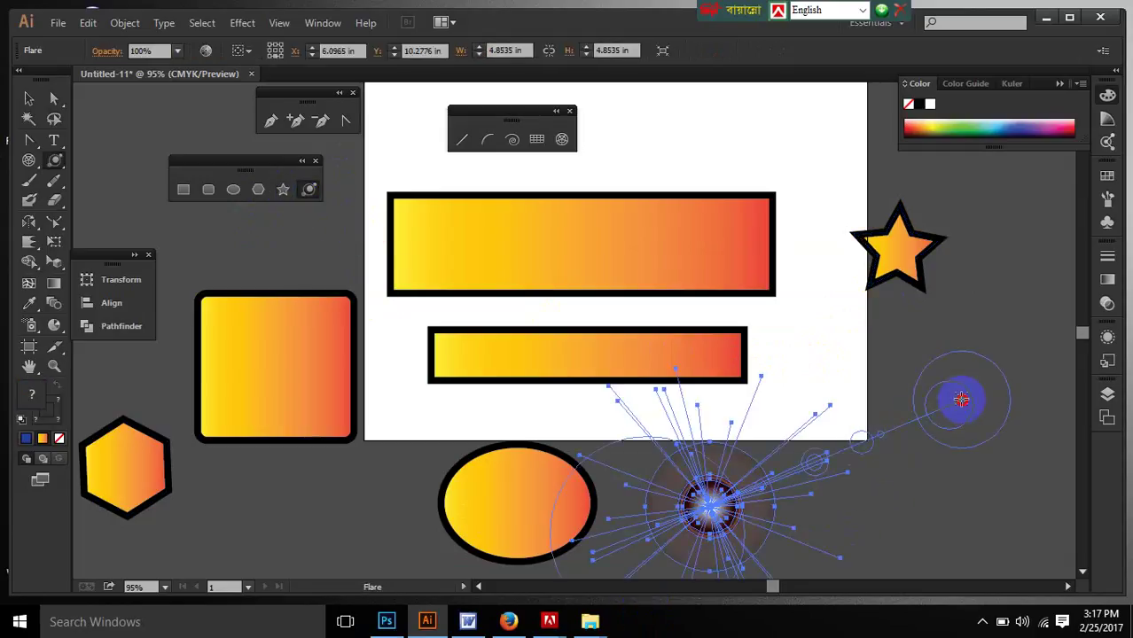
click(961, 400)
click(28, 99)
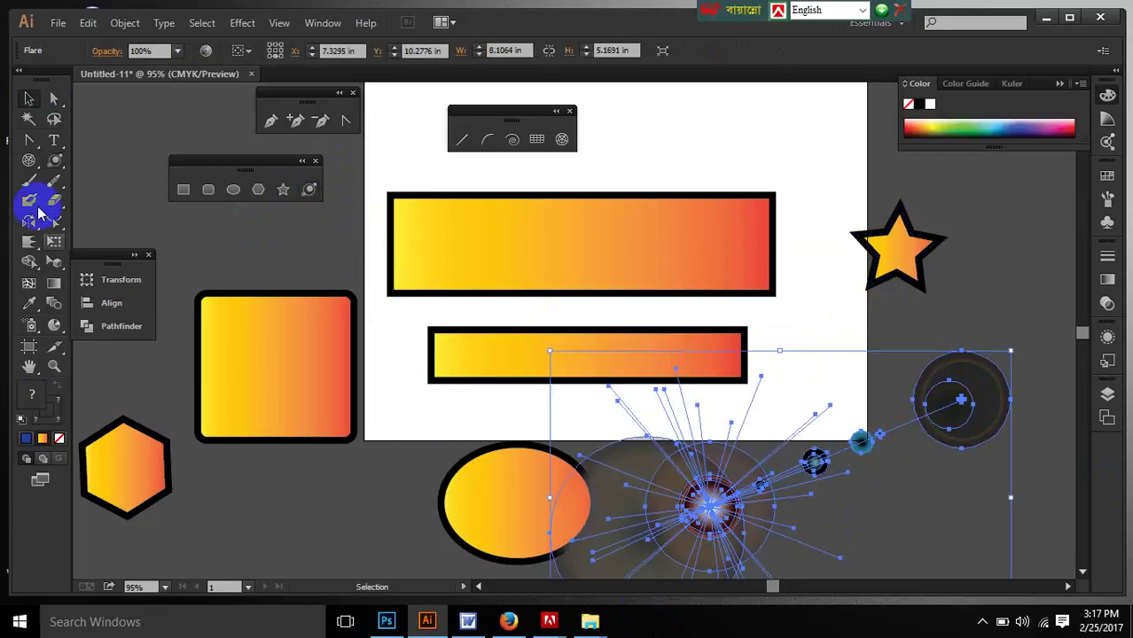
click(978, 297)
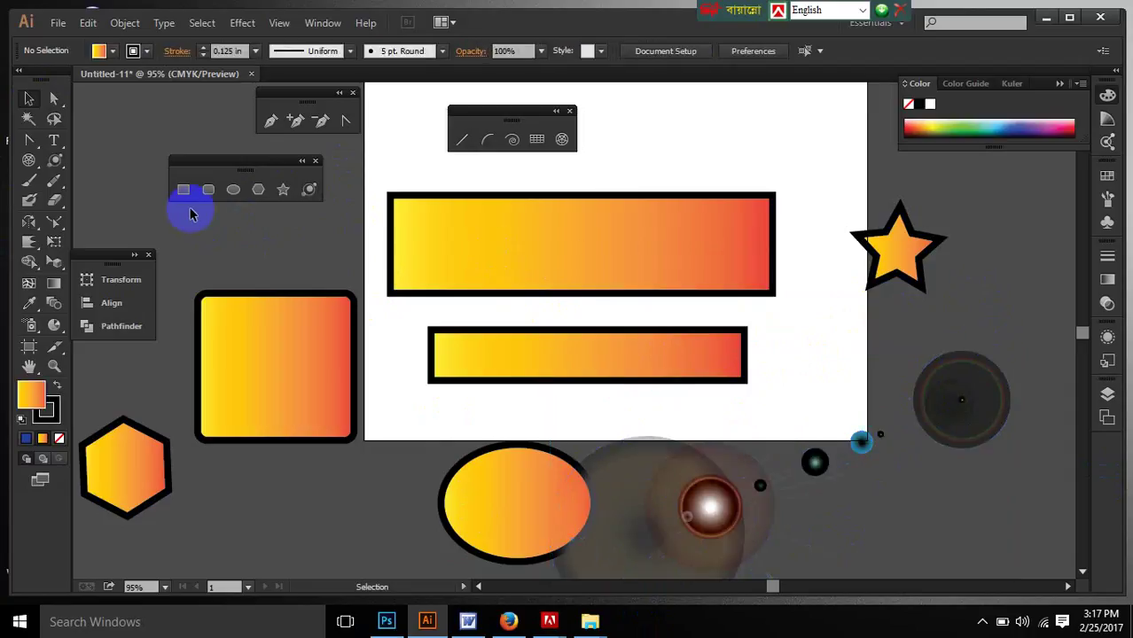
Step: Select all the shapes and the flare in the document and delete them
click(585, 233)
click(652, 233)
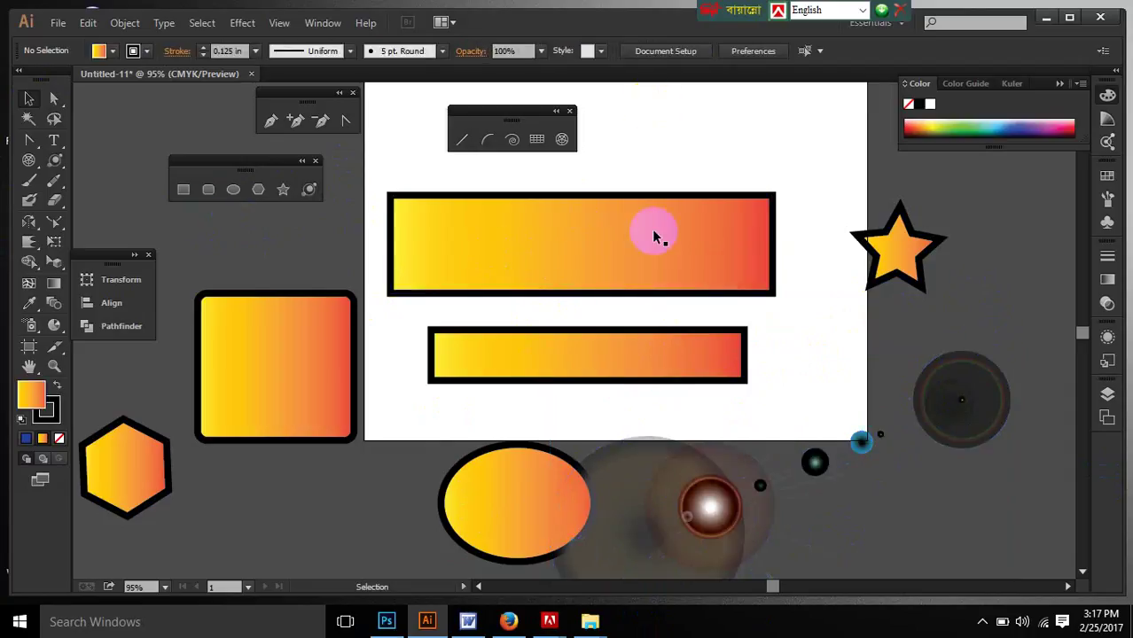
click(702, 286)
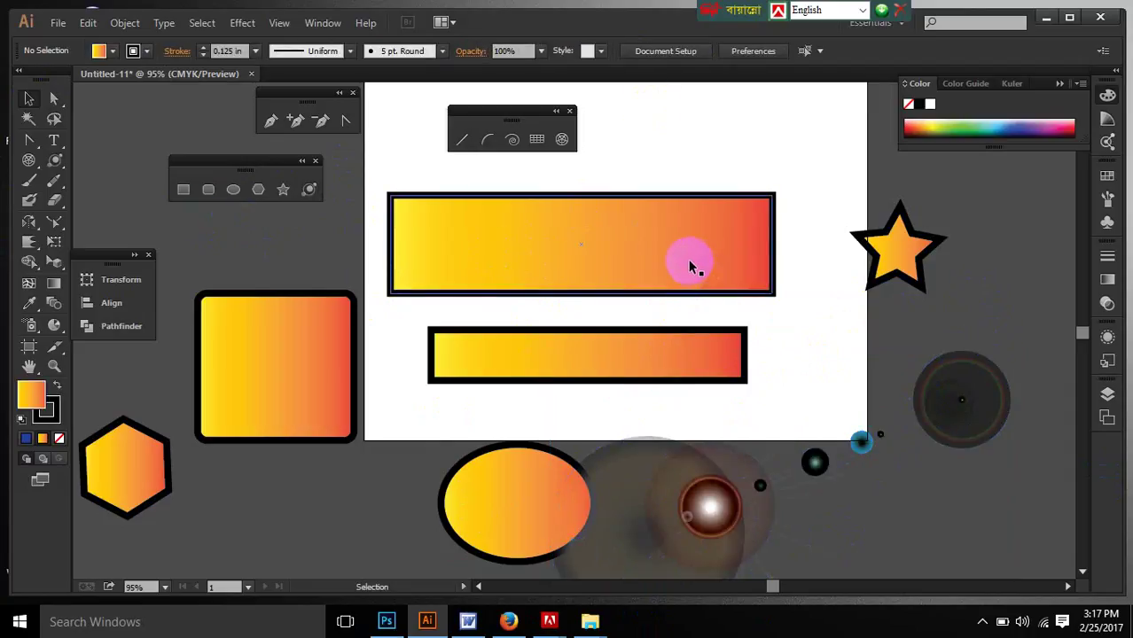
key(ctrl+a)
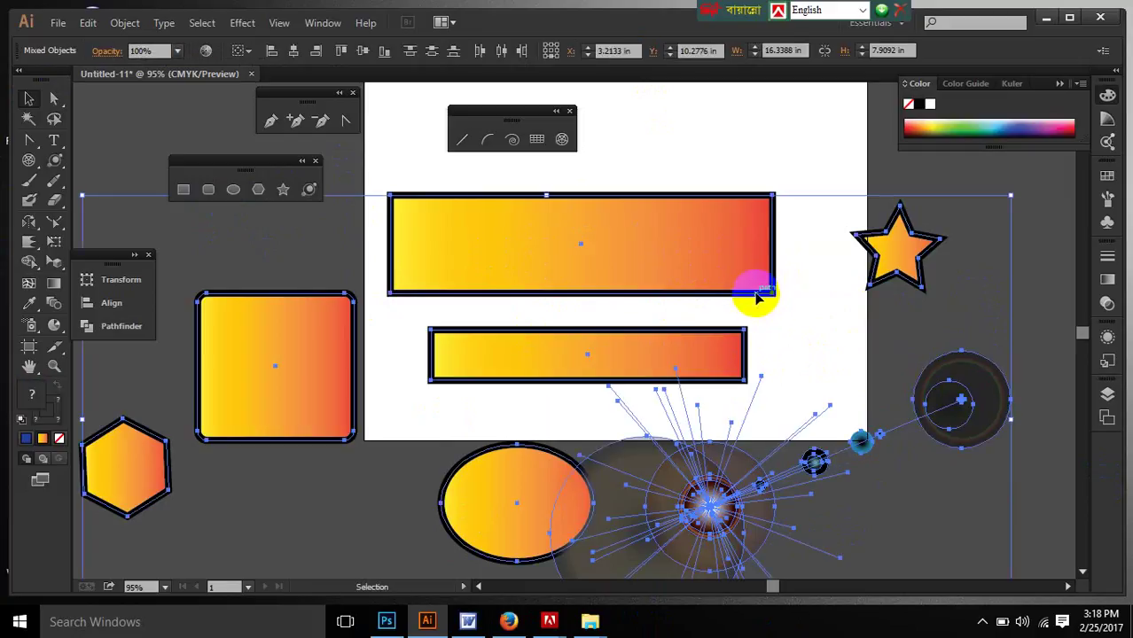
key(Delete)
Step: Draw a large star in the middle of the artboard, increasing its points to about 30 for a sunburst shape
click(283, 191)
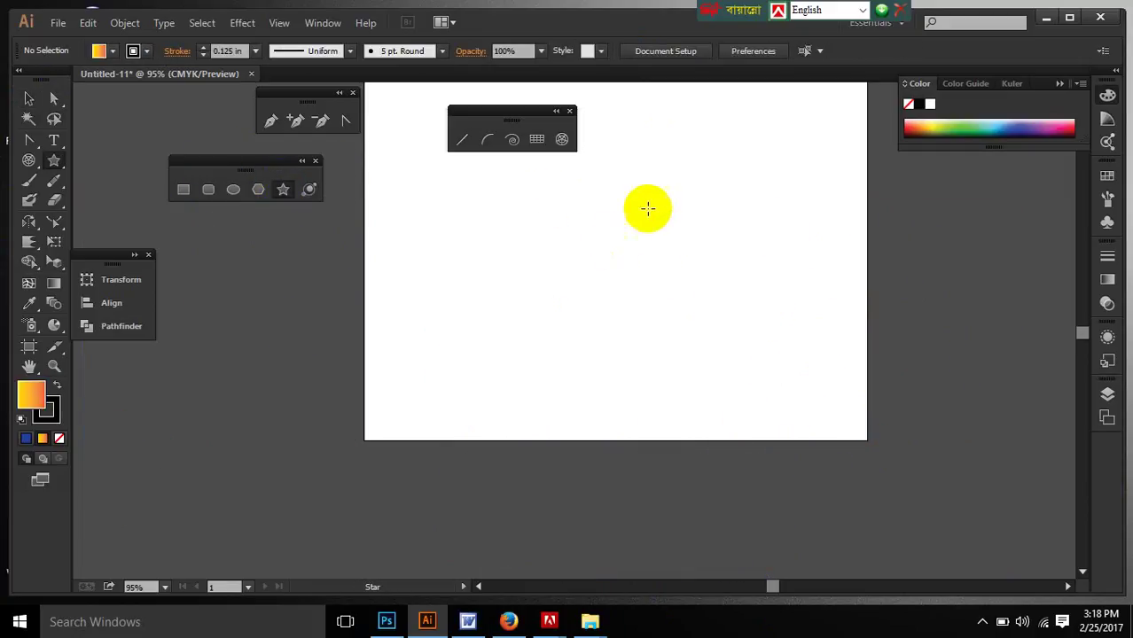
mouse_move(621, 277)
mouse_down()
mouse_move(723, 321)
mouse_move(733, 355)
mouse_move(743, 351)
mouse_up()
key(Up)
key(Up)
key(Up)
key(Up)
key(Up)
key(Up)
key(Up)
key(Up)
key(Up)
key(Up)
key(Up)
key(Up)
key(Up)
key(Up)
key(Up)
key(Up)
key(Up)
key(Up)
key(Up)
key(Up)
key(Up)
key(Up)
key(Up)
key(Up)
key(Up)
key(Up)
key(Up)
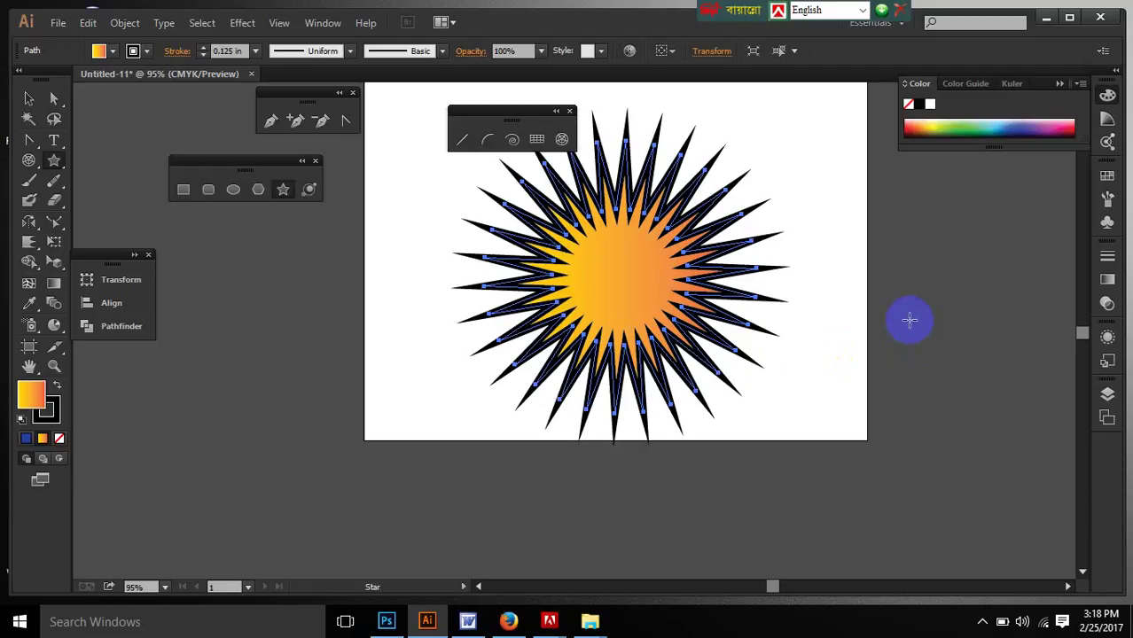
click(29, 99)
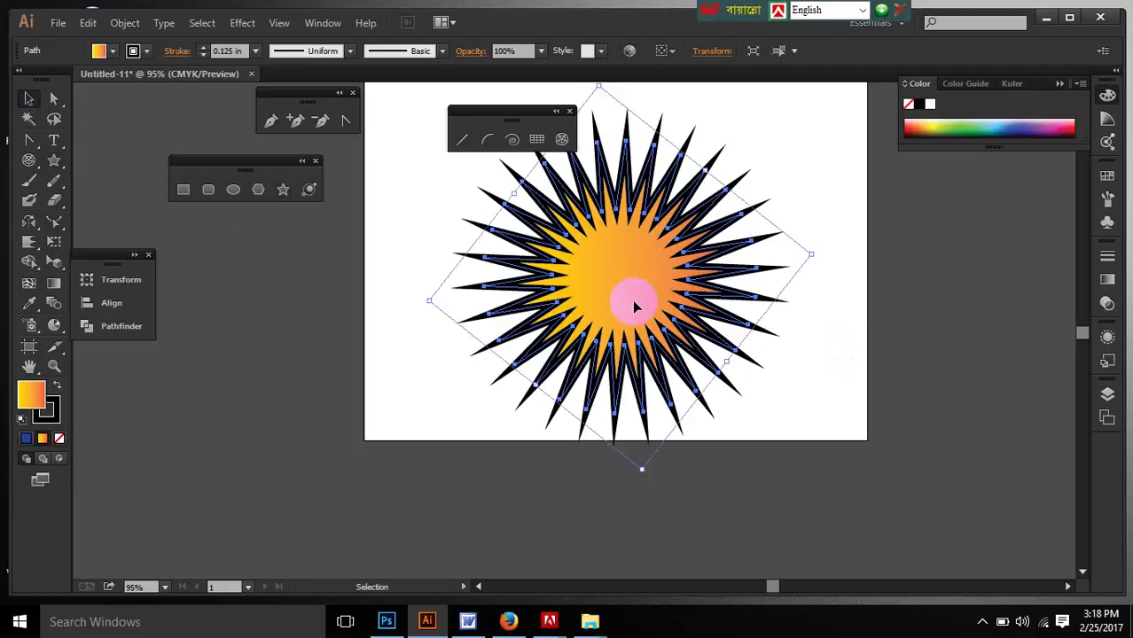
Step: Apply a Twist effect with an angle of 45° to the sunburst star
click(298, 30)
mouse_move(253, 20)
mouse_move(413, 165)
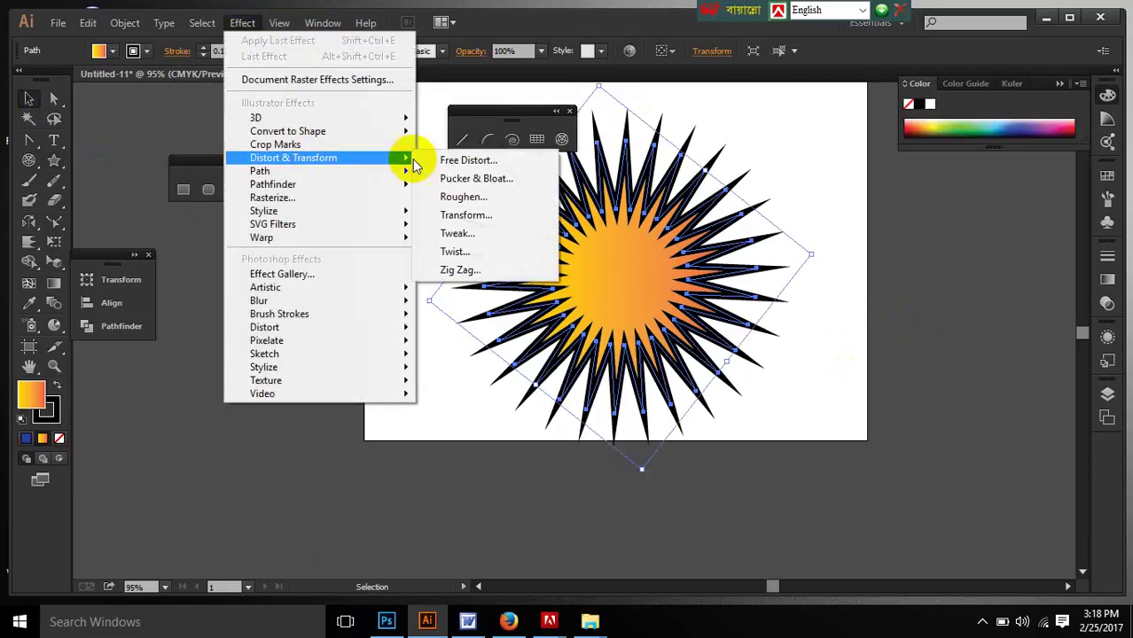
click(487, 250)
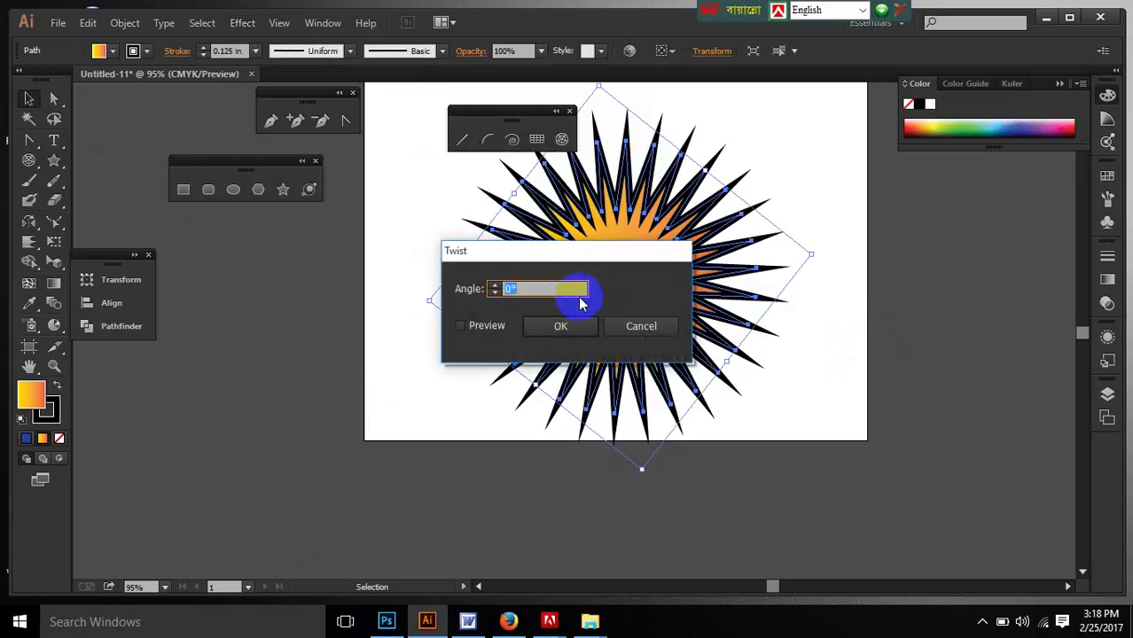
text(45)
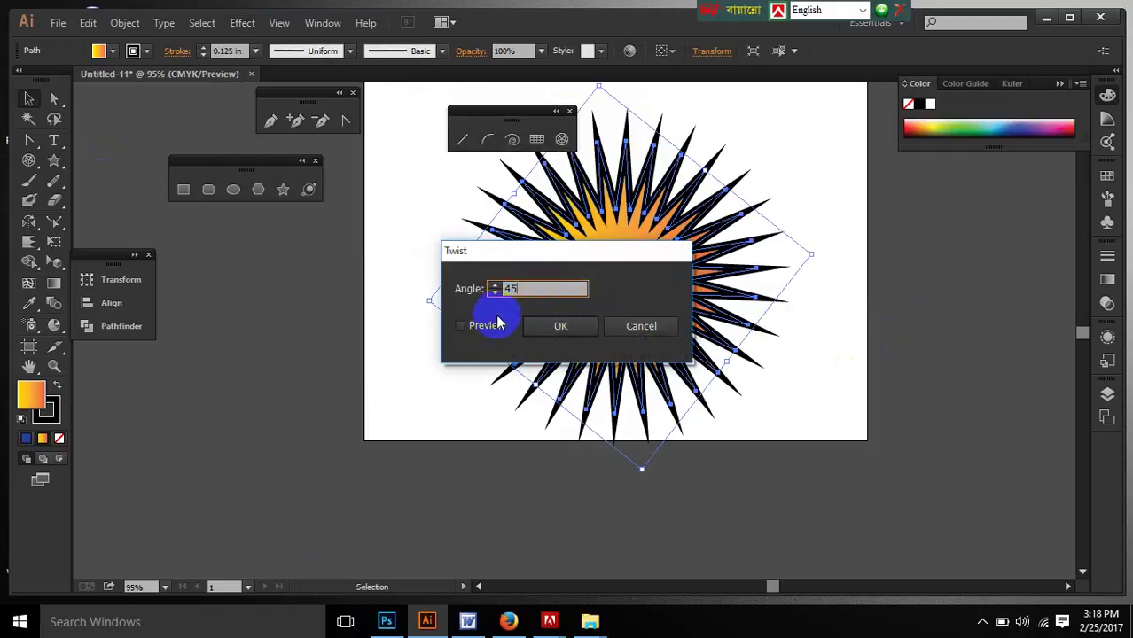
click(486, 328)
click(561, 326)
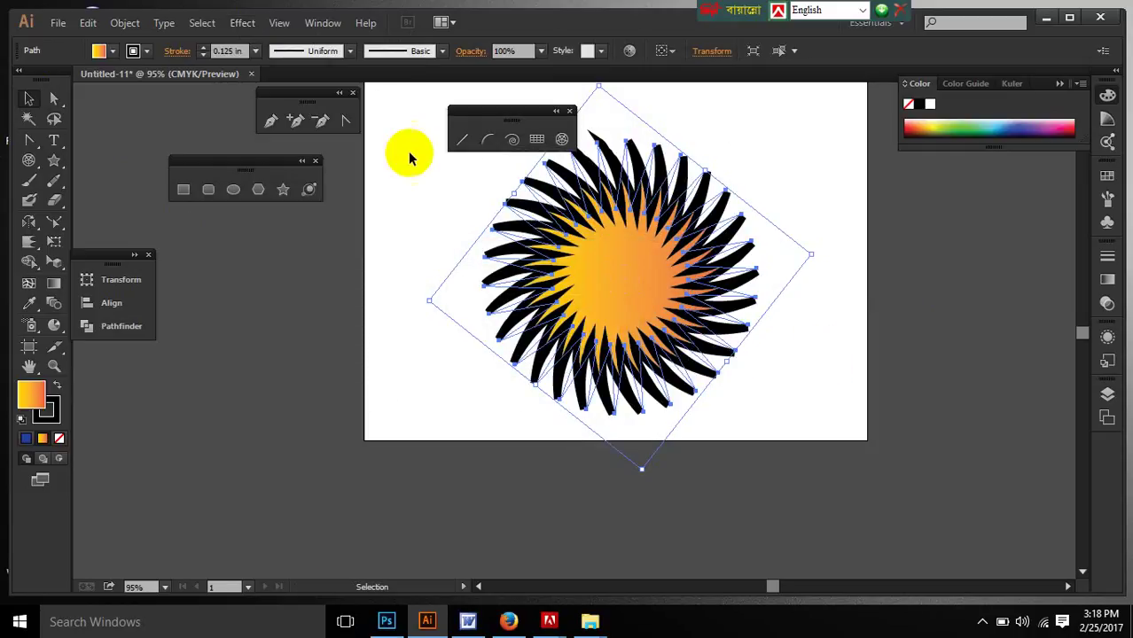
Step: Remove the twisted sunburst's stroke and move the shape over the artboard's left edge
click(204, 55)
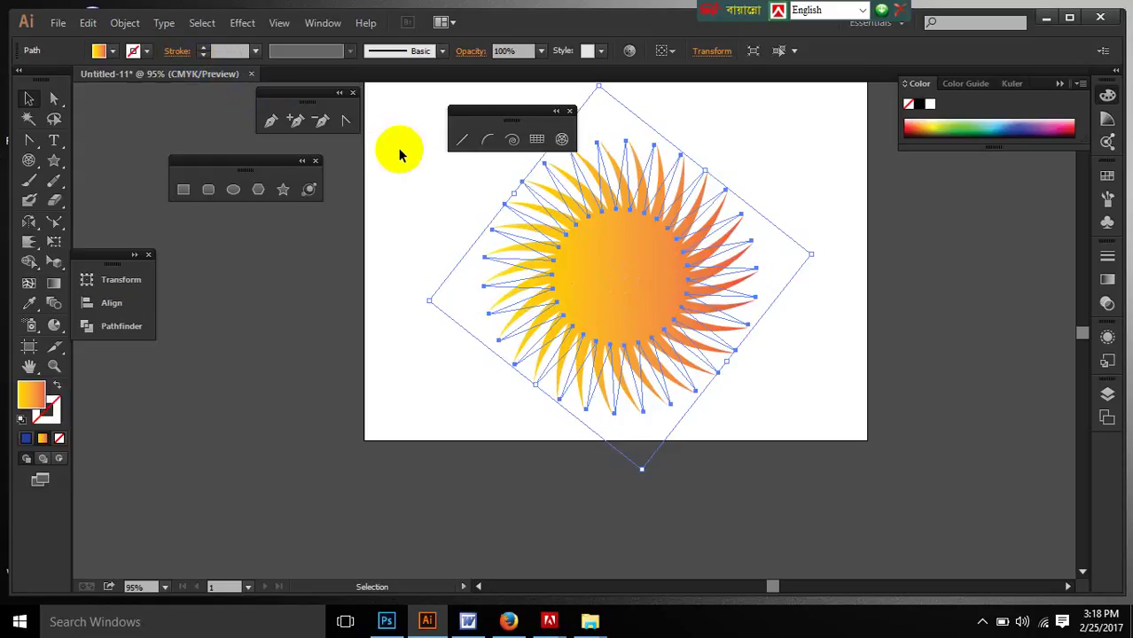
click(807, 226)
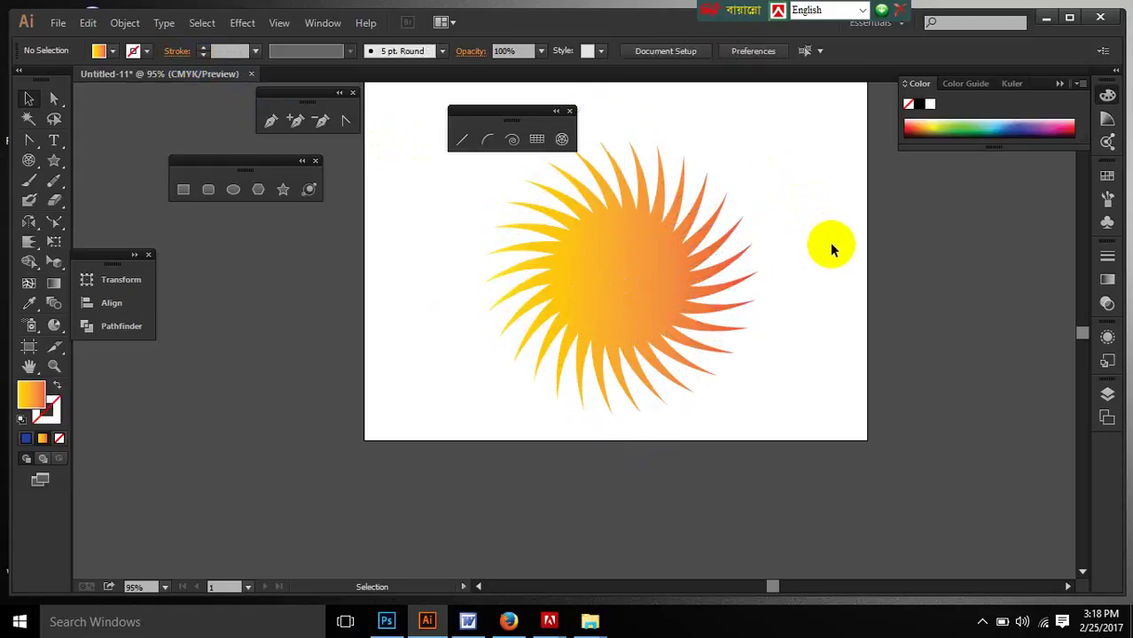
drag(739, 240, 418, 266)
Step: Draw a star in the right half of the artboard, decreasing its points to five
click(283, 189)
drag(691, 250, 759, 300)
key(Down)
key(Down)
key(Down)
key(Down)
key(Down)
key(Down)
key(Down)
key(Down)
key(Down)
key(Down)
key(Down)
key(Down)
key(Down)
key(Down)
key(Down)
key(Down)
key(Down)
key(Down)
key(Down)
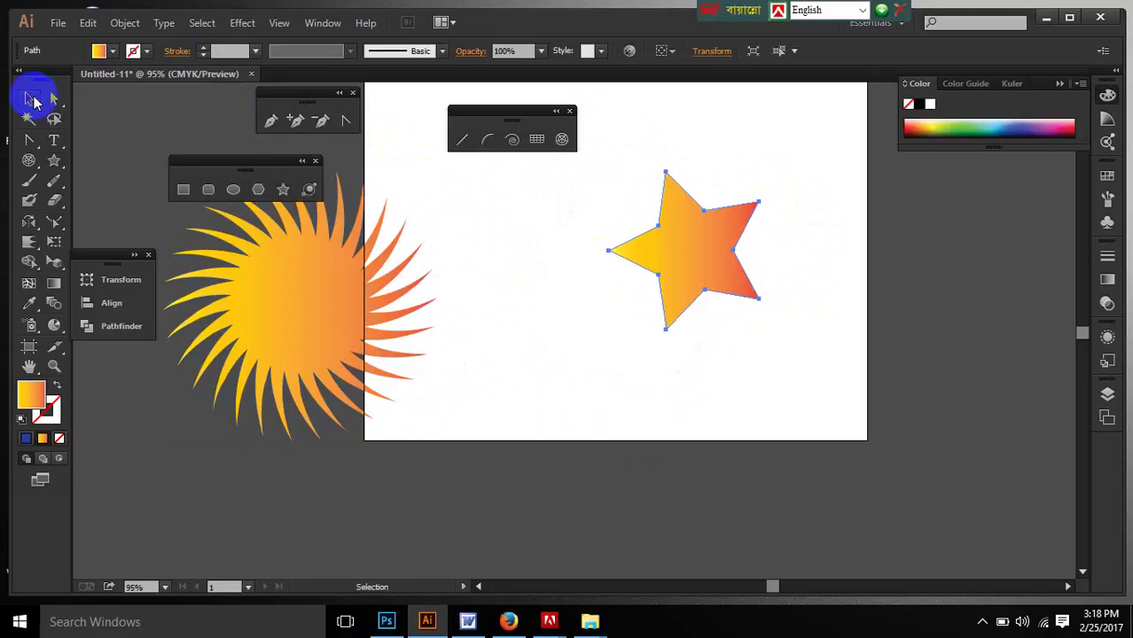
click(234, 189)
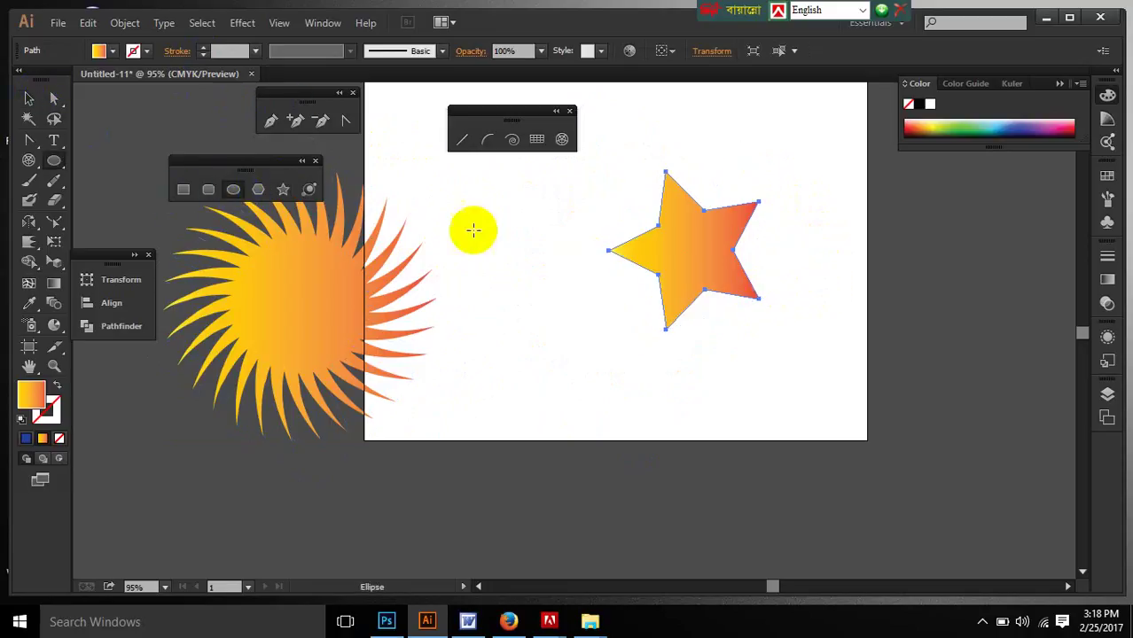
click(500, 219)
click(557, 276)
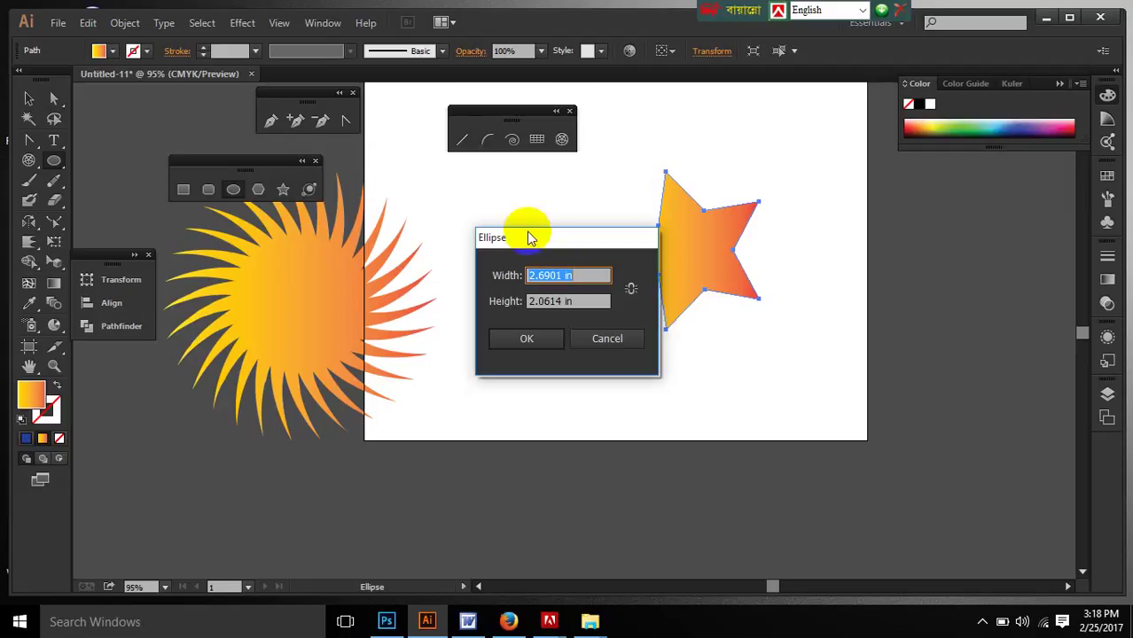
click(612, 339)
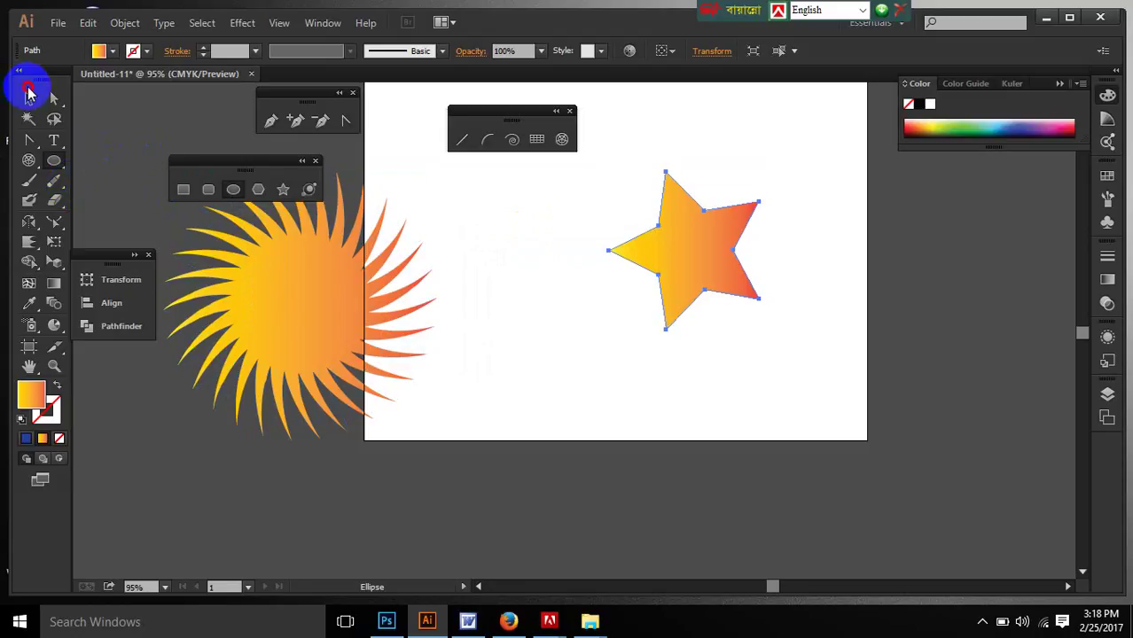
Step: Draw a large ellipse over the sunburst and star, and delete all objects in the document
drag(179, 124, 796, 408)
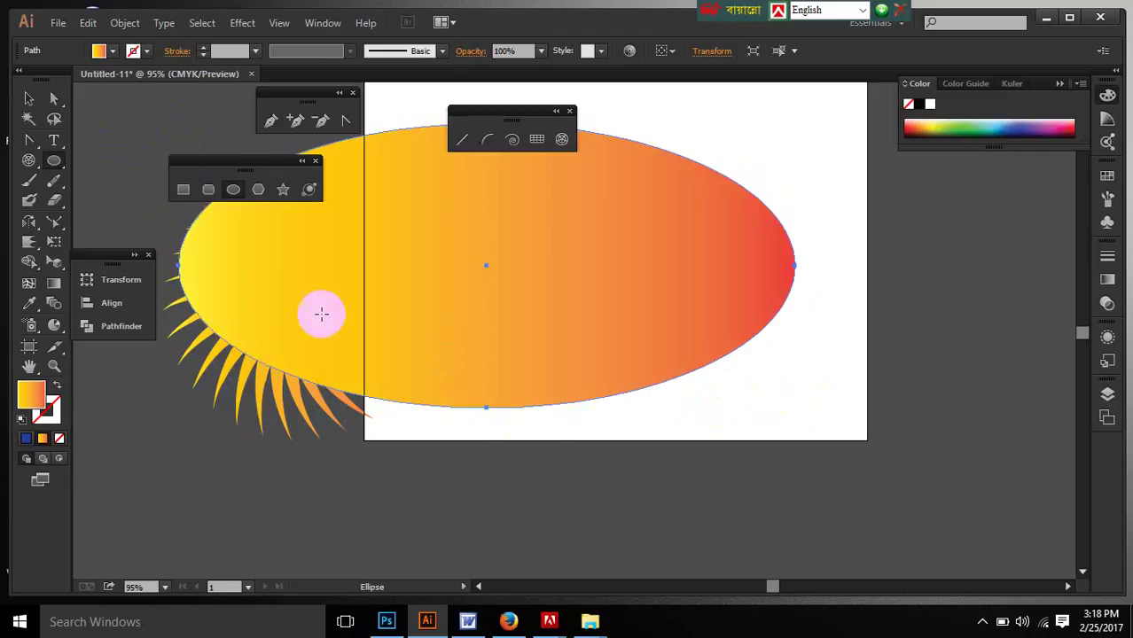
key(v)
key(ctrl+a)
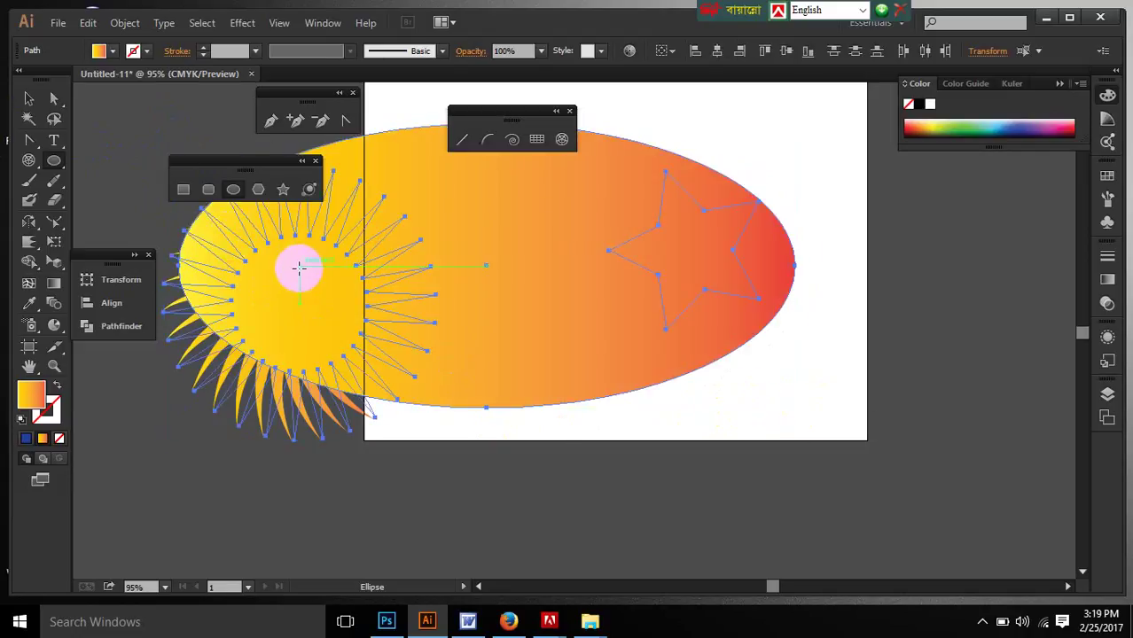
key(Delete)
Step: Detach the pencil tool group and draw two freehand Pencil lines, a long curve above a wavy line
mouse_move(56, 189)
mouse_down()
mouse_move(54, 177)
mouse_move(216, 253)
mouse_move(205, 210)
mouse_move(126, 204)
mouse_move(267, 250)
mouse_up()
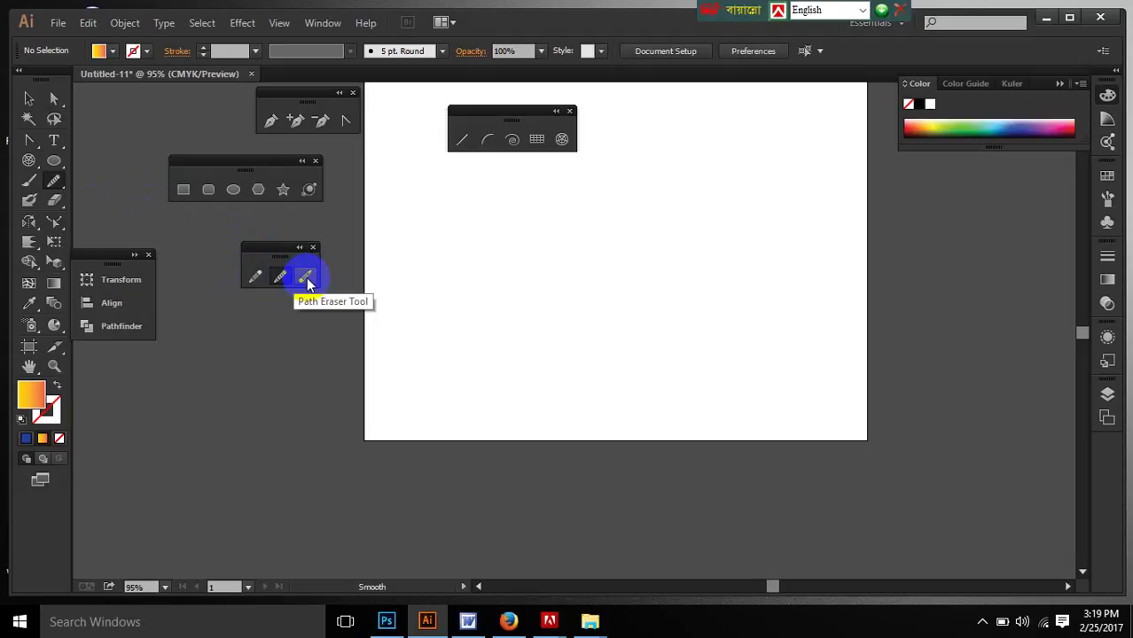
click(256, 276)
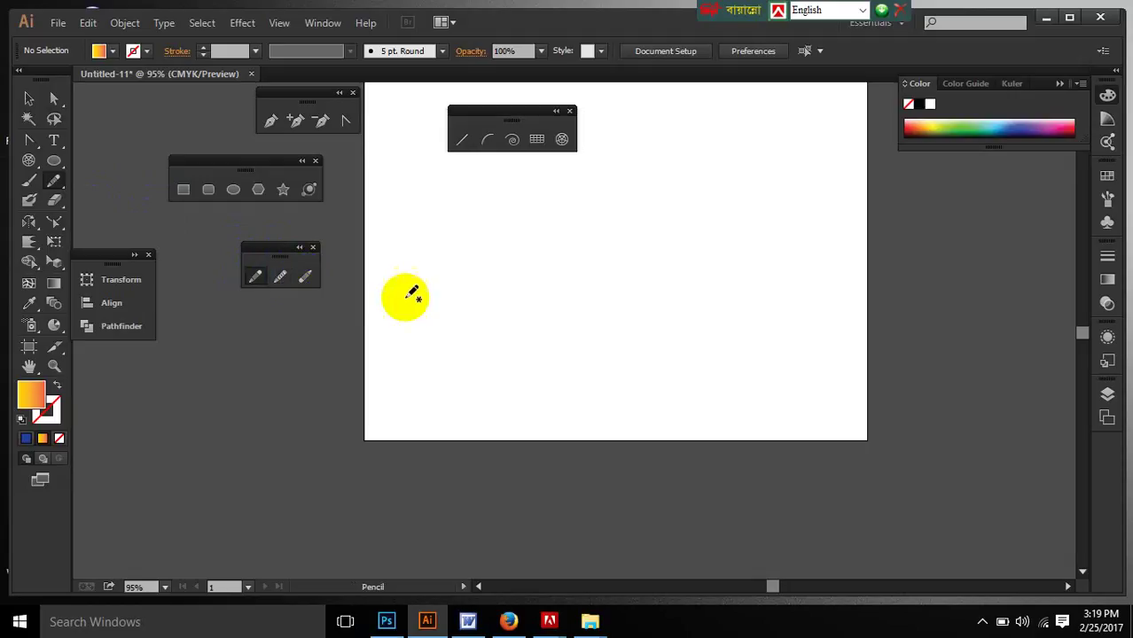
mouse_move(421, 336)
mouse_down()
mouse_move(539, 225)
mouse_move(763, 212)
mouse_move(815, 178)
mouse_up()
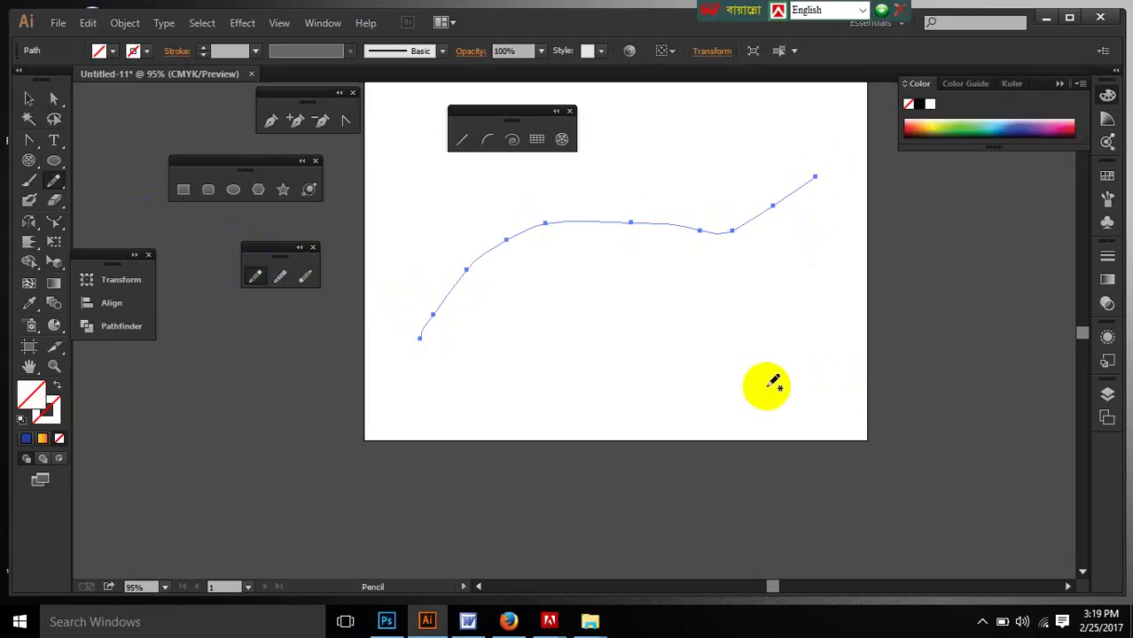
mouse_move(589, 381)
mouse_down()
mouse_move(601, 293)
mouse_move(676, 271)
mouse_move(768, 281)
mouse_move(863, 356)
mouse_up()
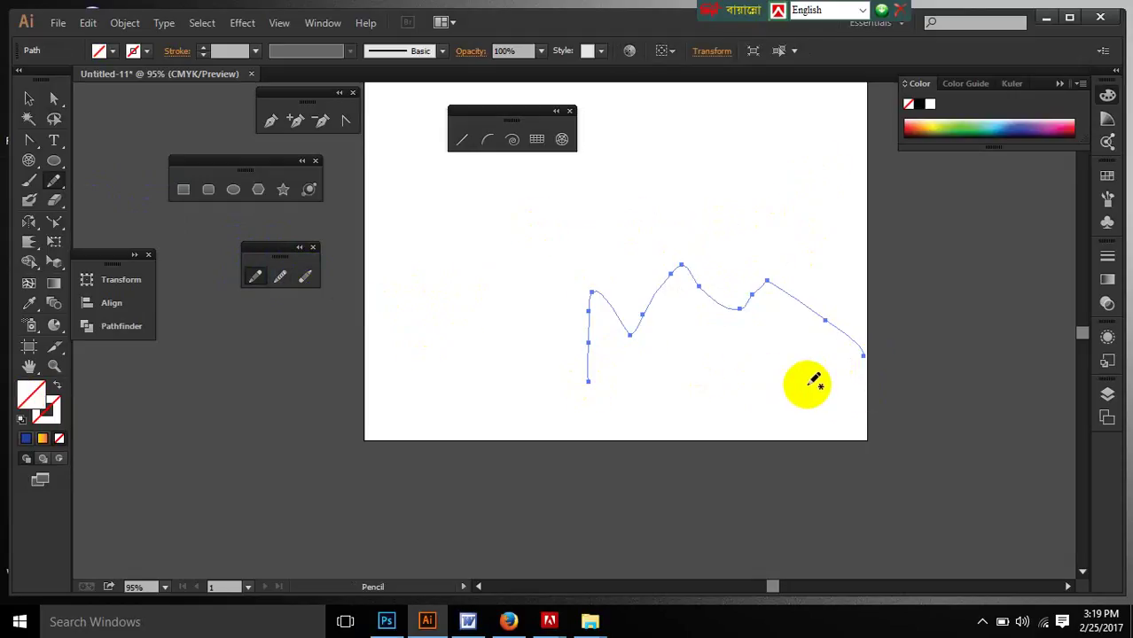
Step: Give both pencil lines a black stroke and deselect them
click(28, 99)
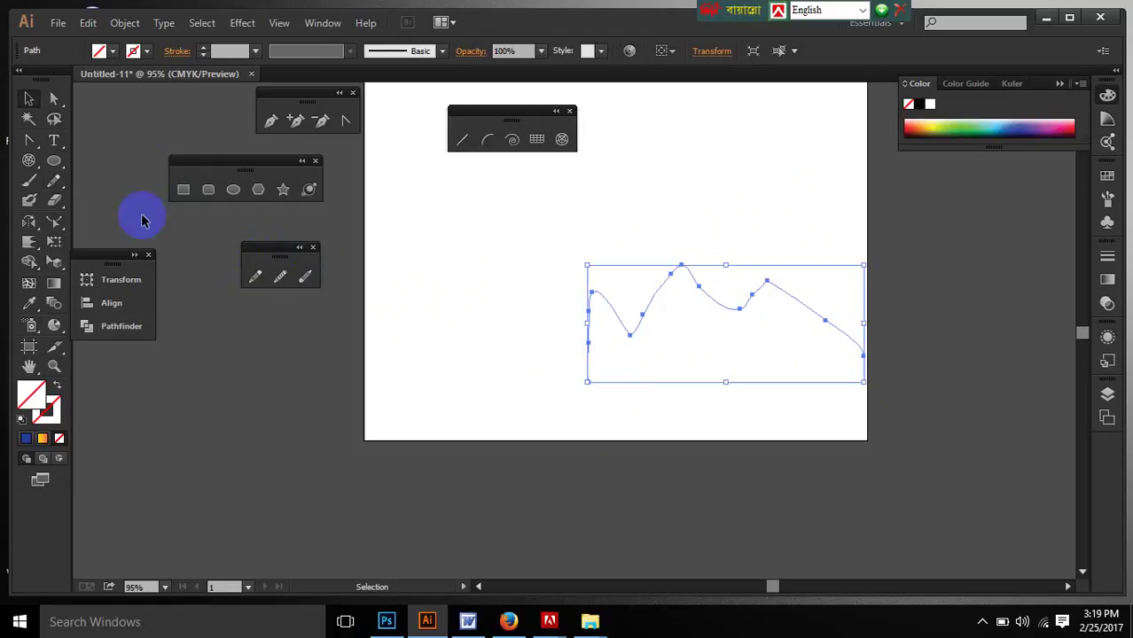
click(621, 376)
drag(480, 257, 749, 431)
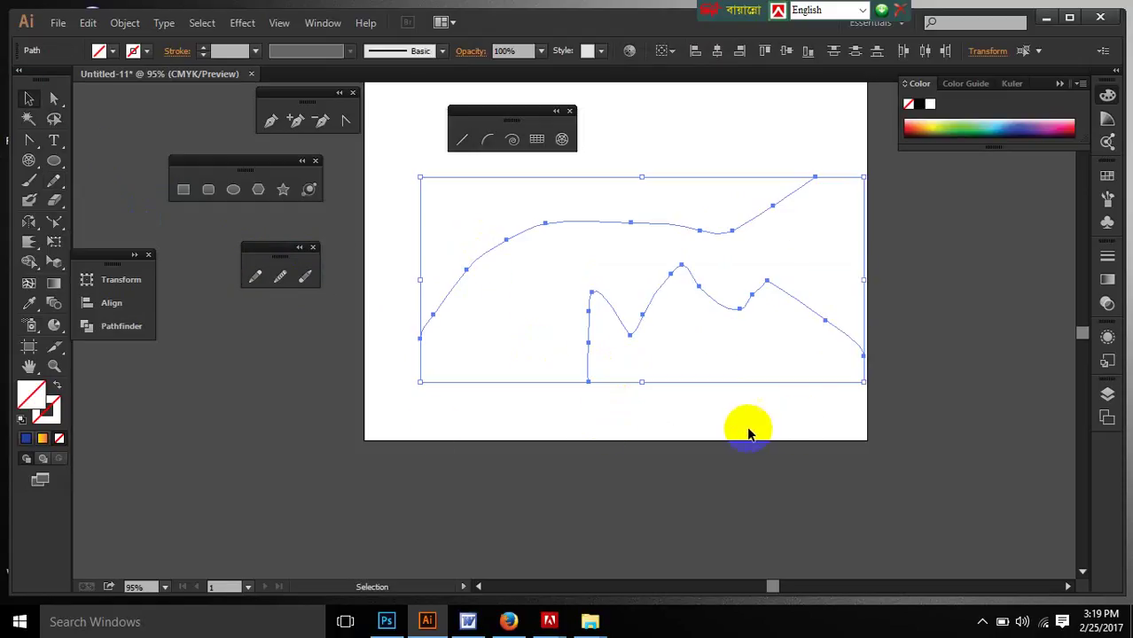
click(53, 406)
click(133, 50)
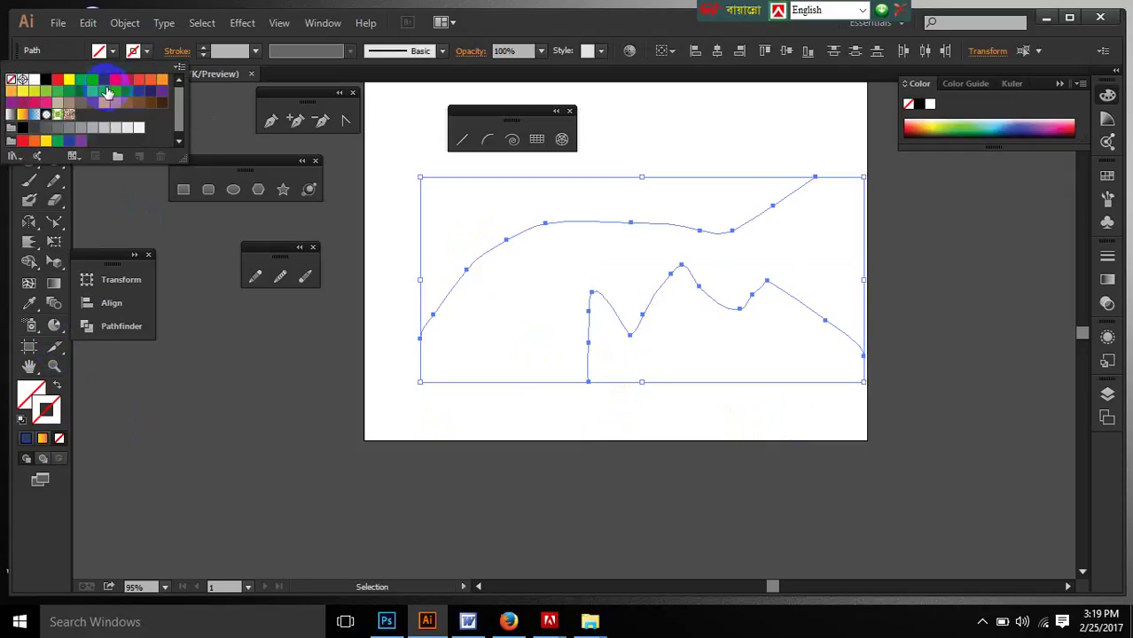
click(47, 80)
click(391, 381)
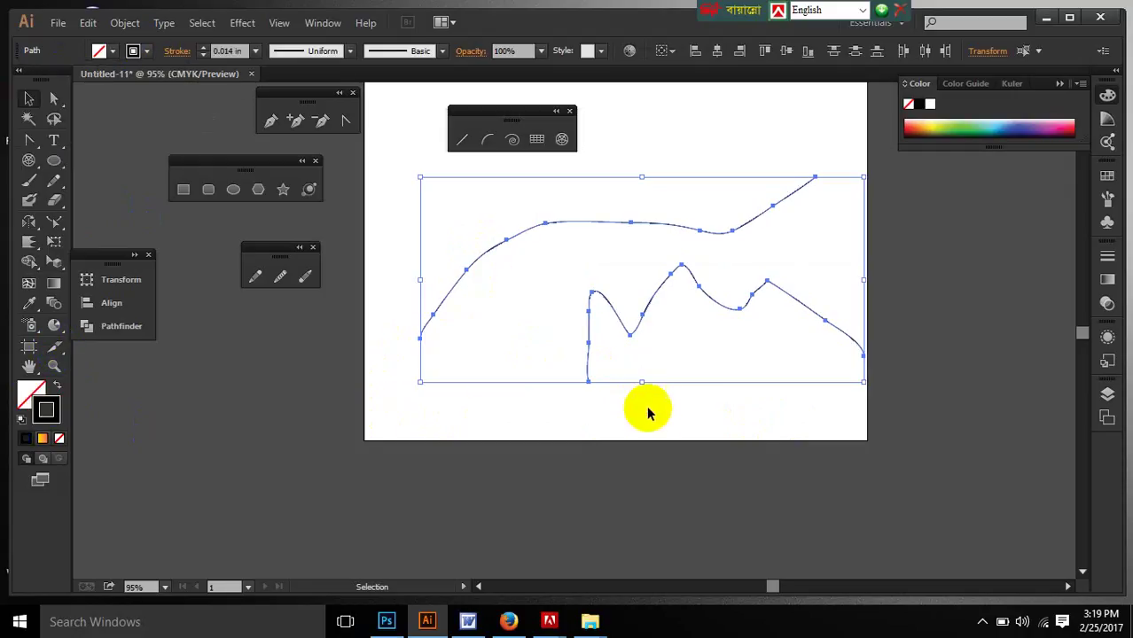
click(674, 403)
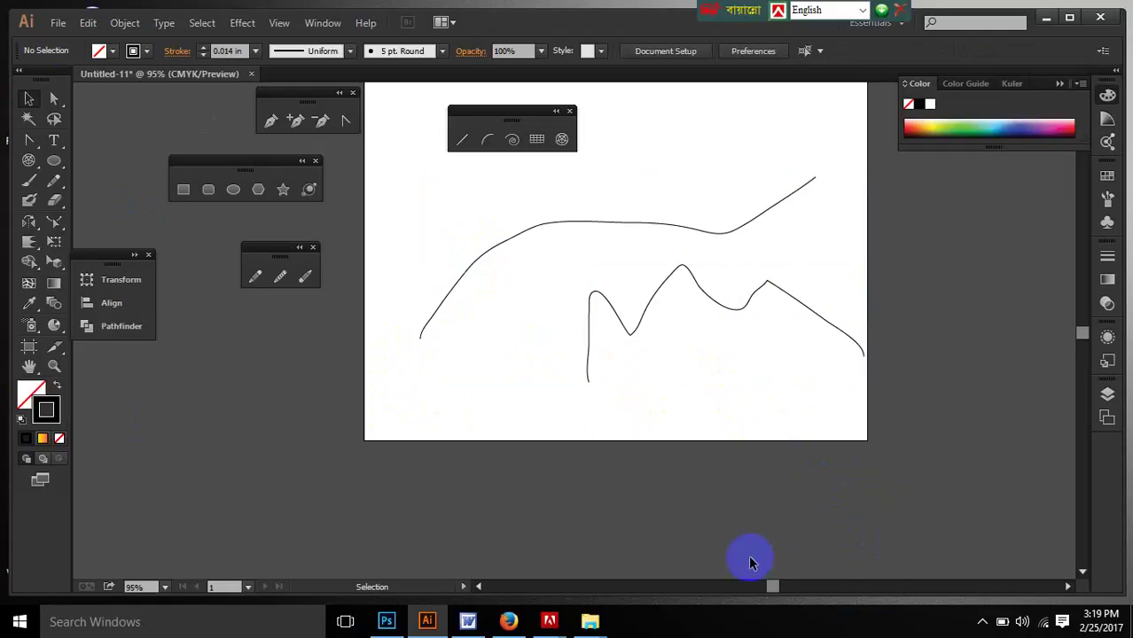
Step: Delete both pencil lines and draw a wide, yellow-filled rectangle in the lower half of the artboard
mouse_move(422, 202)
mouse_down()
mouse_move(682, 266)
mouse_move(834, 355)
mouse_move(810, 357)
mouse_up()
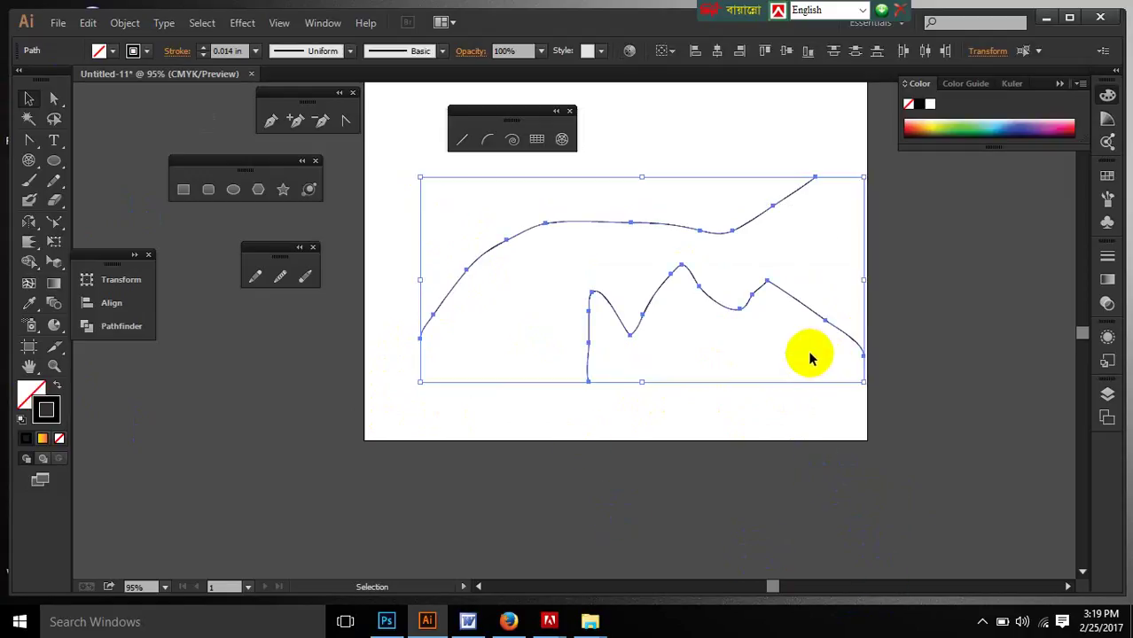
key(Delete)
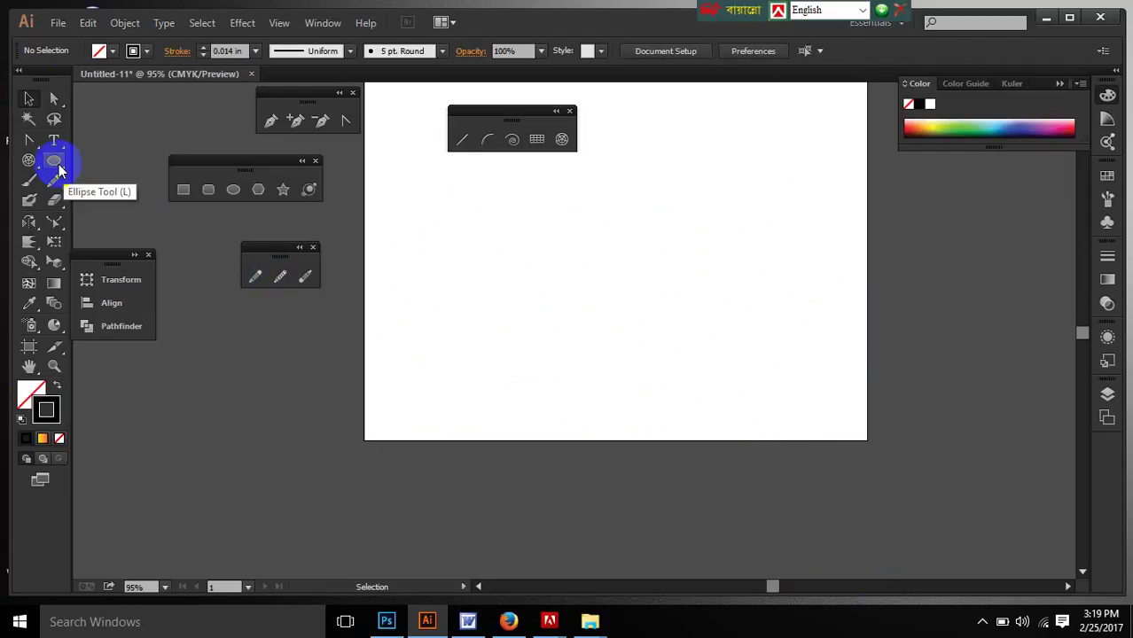
drag(54, 161, 157, 165)
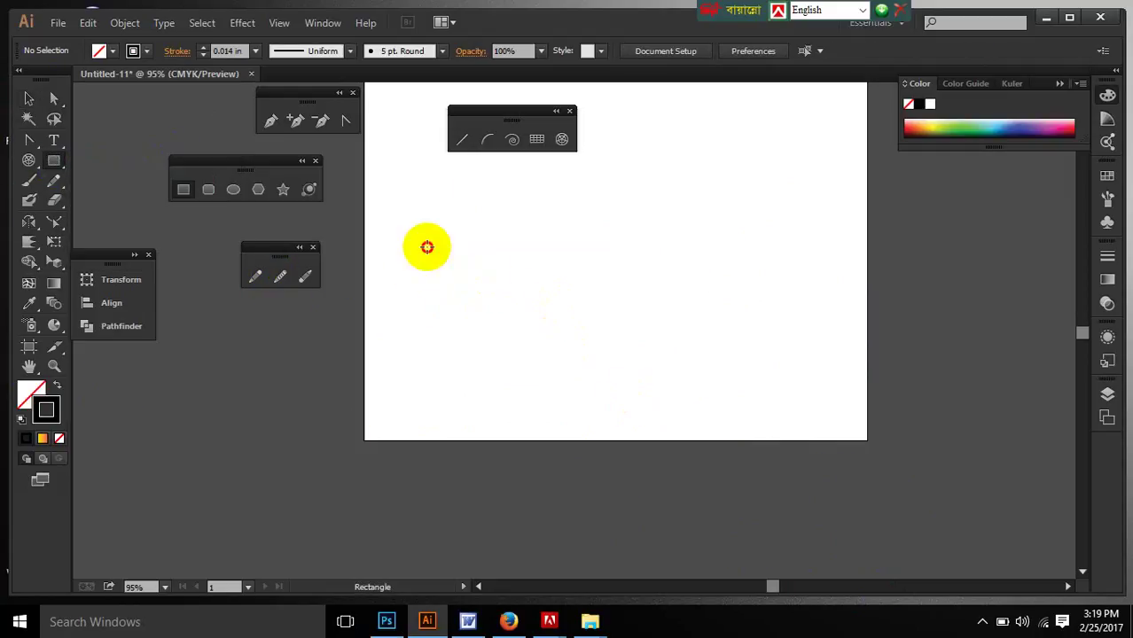
drag(427, 248, 777, 372)
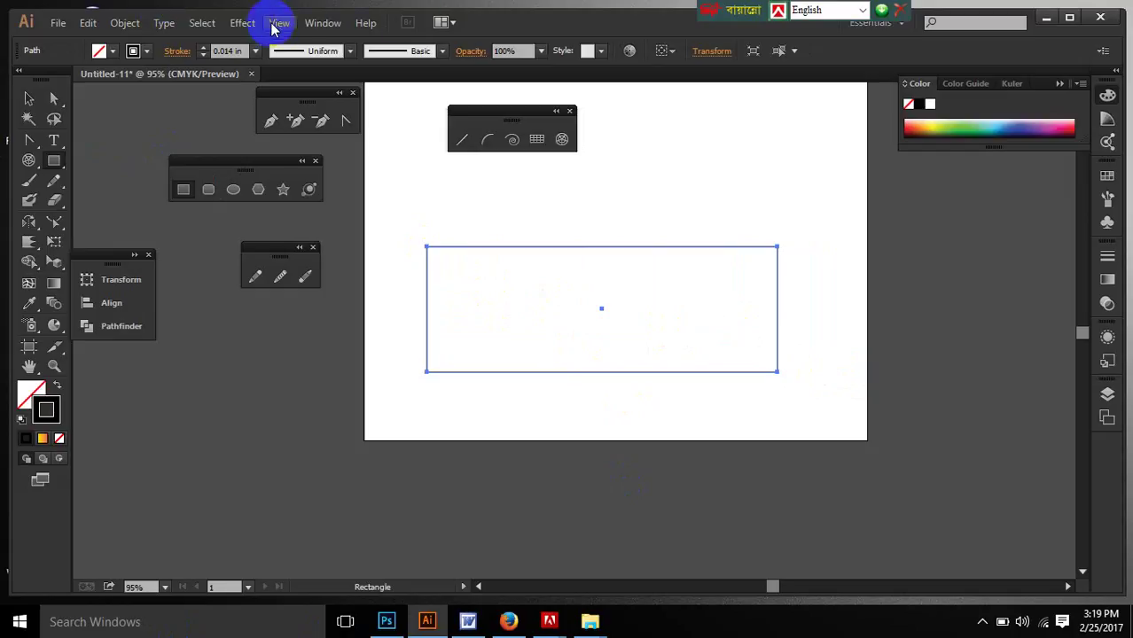
click(100, 51)
click(71, 81)
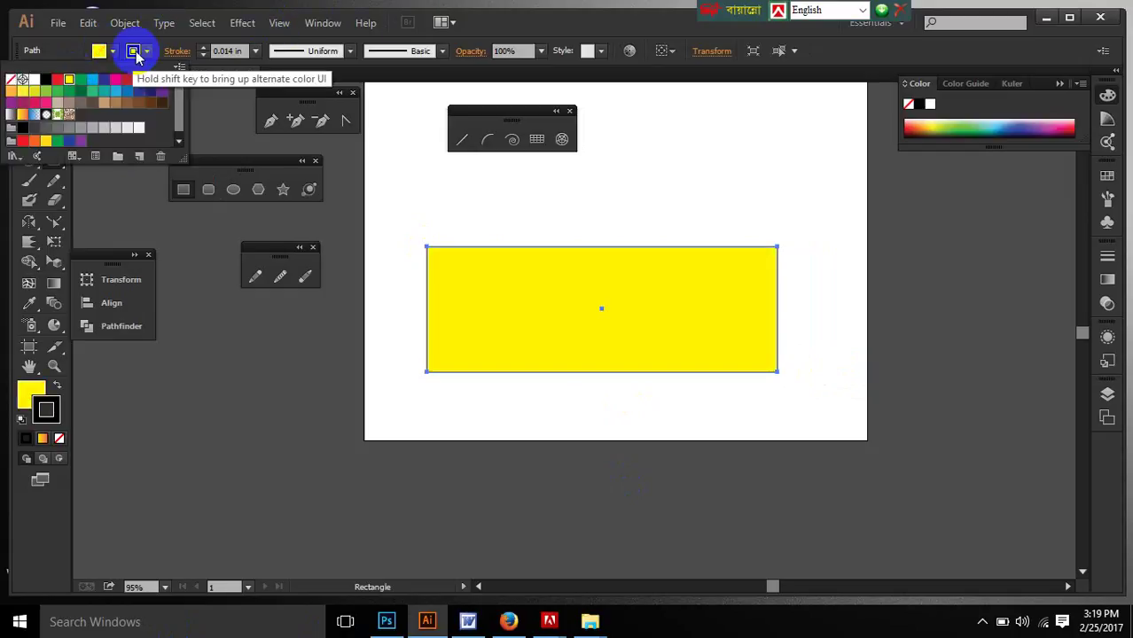
Step: Try a Zig Zag effect on the yellow rectangle with an absolute size of 0.6 in, 19 ridges per segment and corner points
click(250, 27)
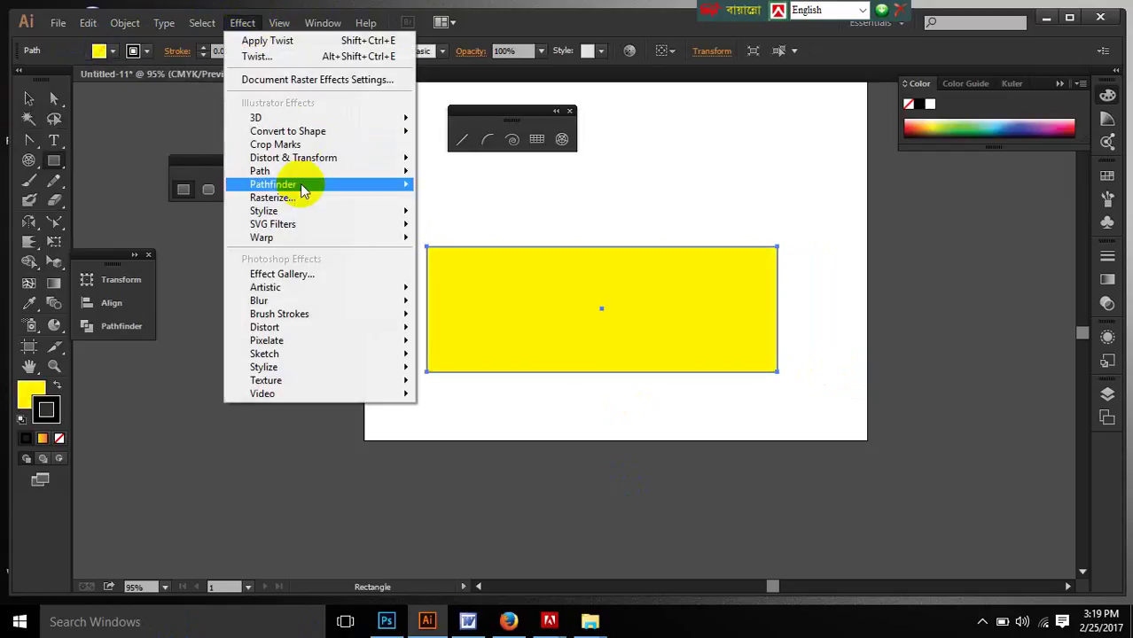
mouse_move(324, 163)
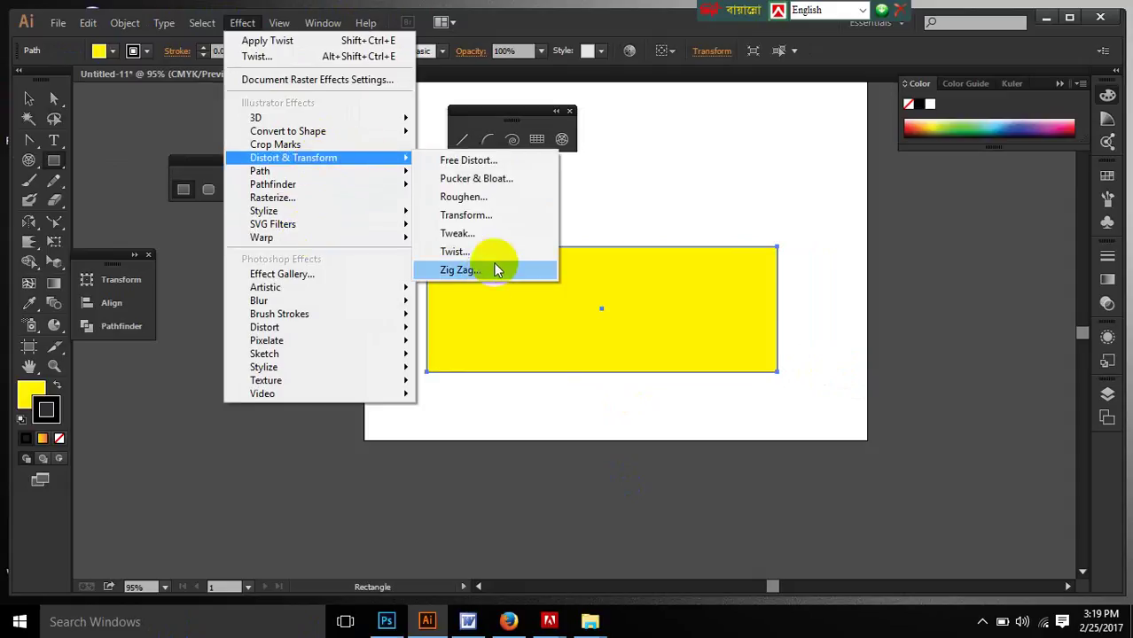
click(463, 269)
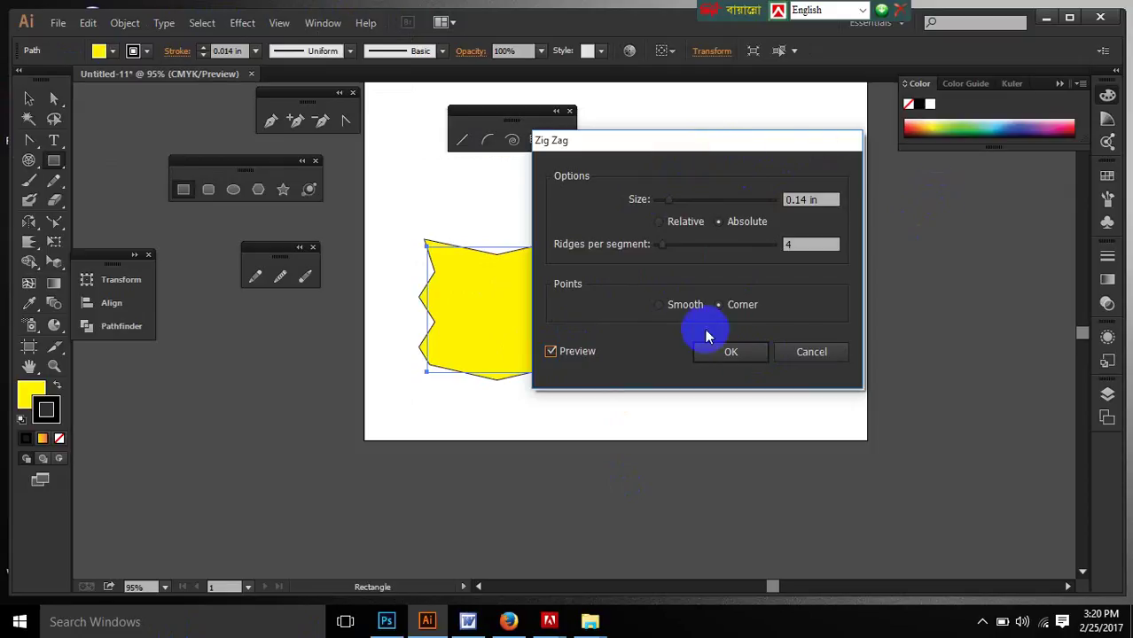
drag(697, 146, 867, 306)
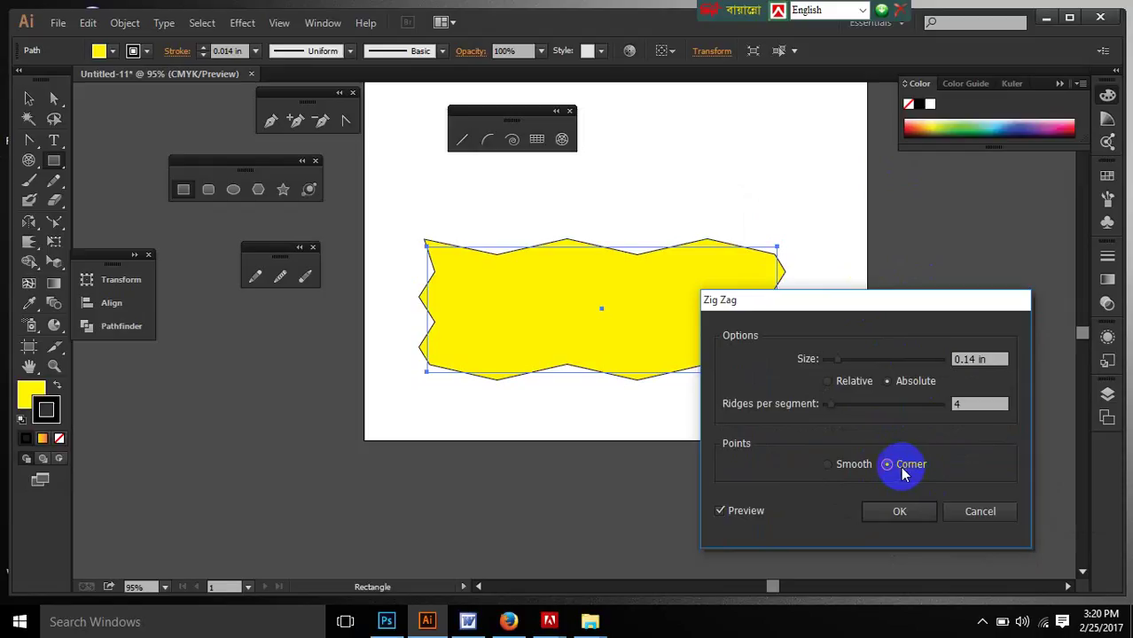
drag(847, 366, 876, 364)
drag(849, 410, 848, 409)
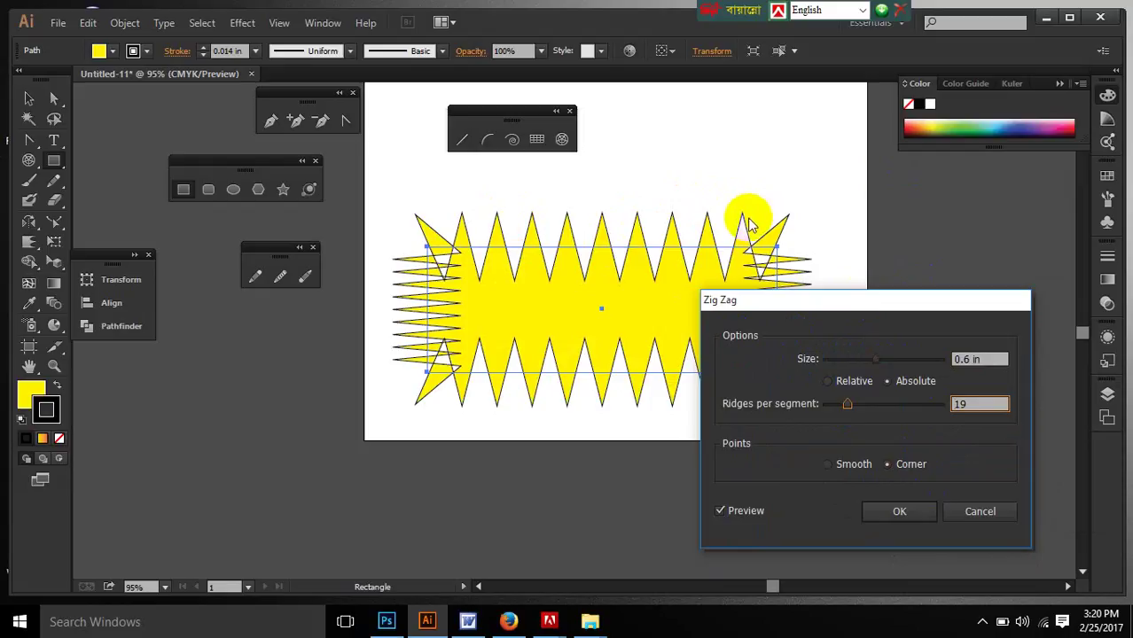
Step: Preview the zigzag with smooth points compared with corner points, and discard the effect
click(842, 464)
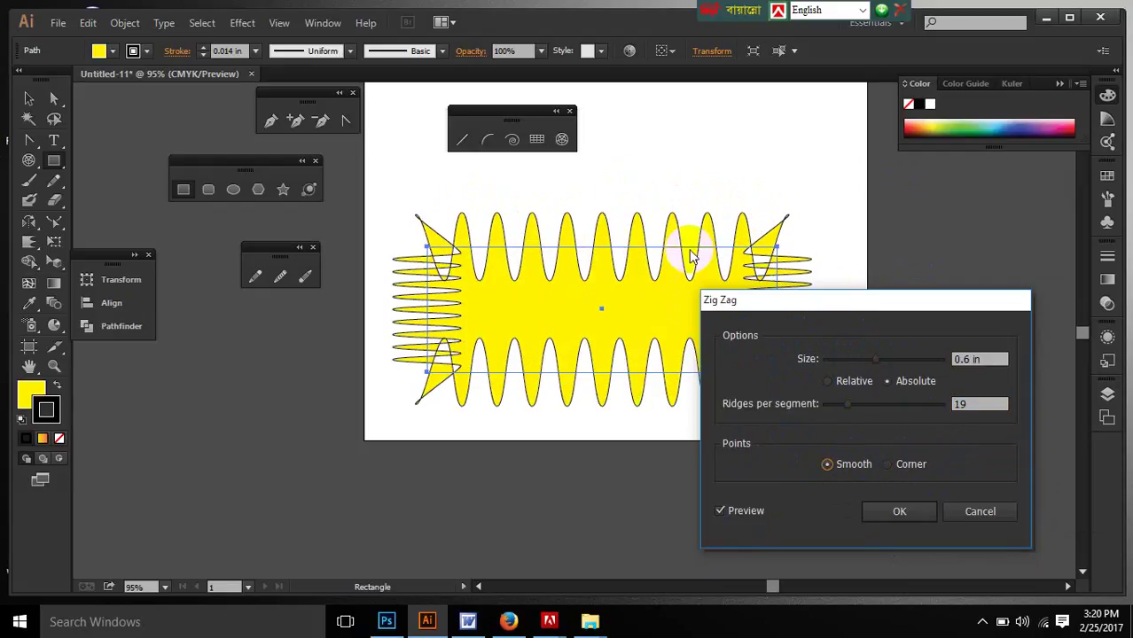
click(888, 464)
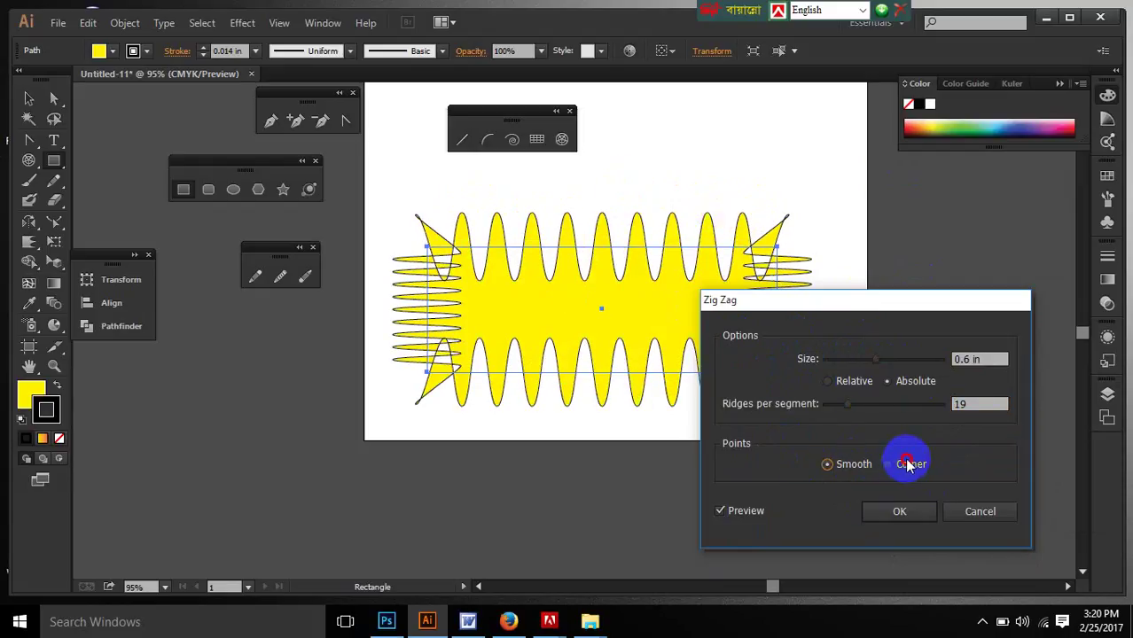
click(844, 466)
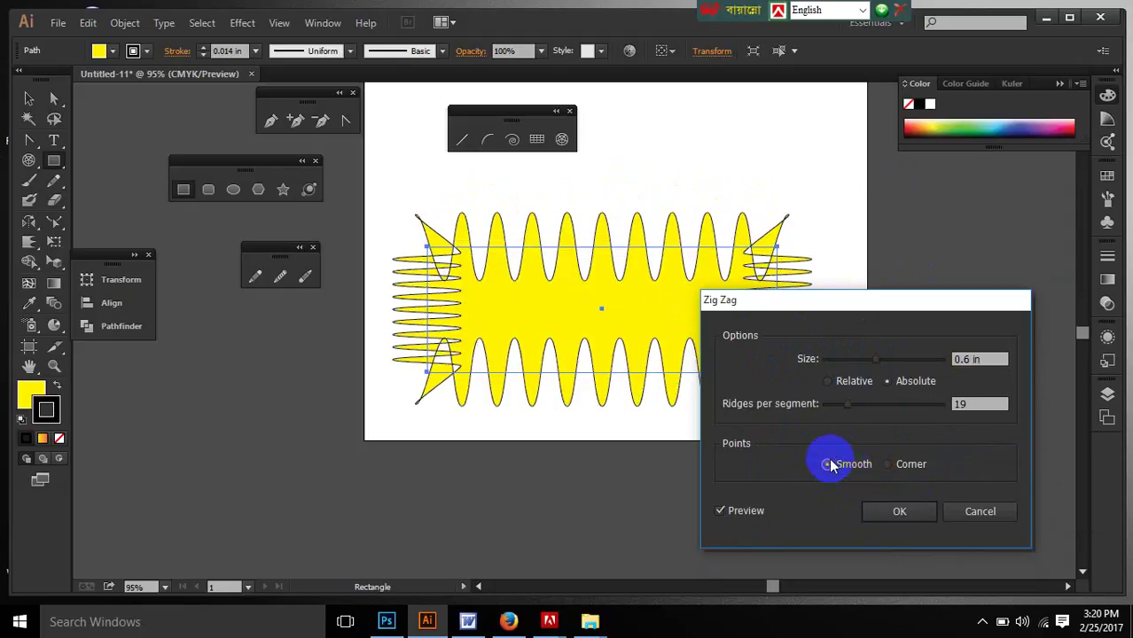
click(980, 511)
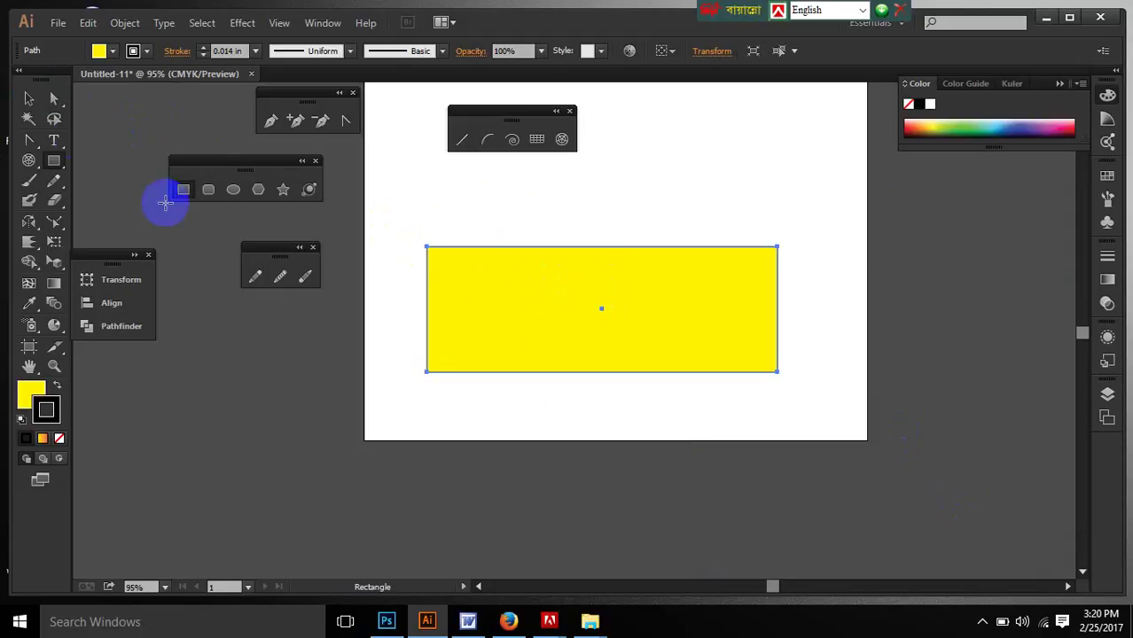
Step: Delete the yellow rectangle and draw a long wavy line with the Pencil tool across the middle of the artboard
click(29, 99)
drag(603, 217, 578, 355)
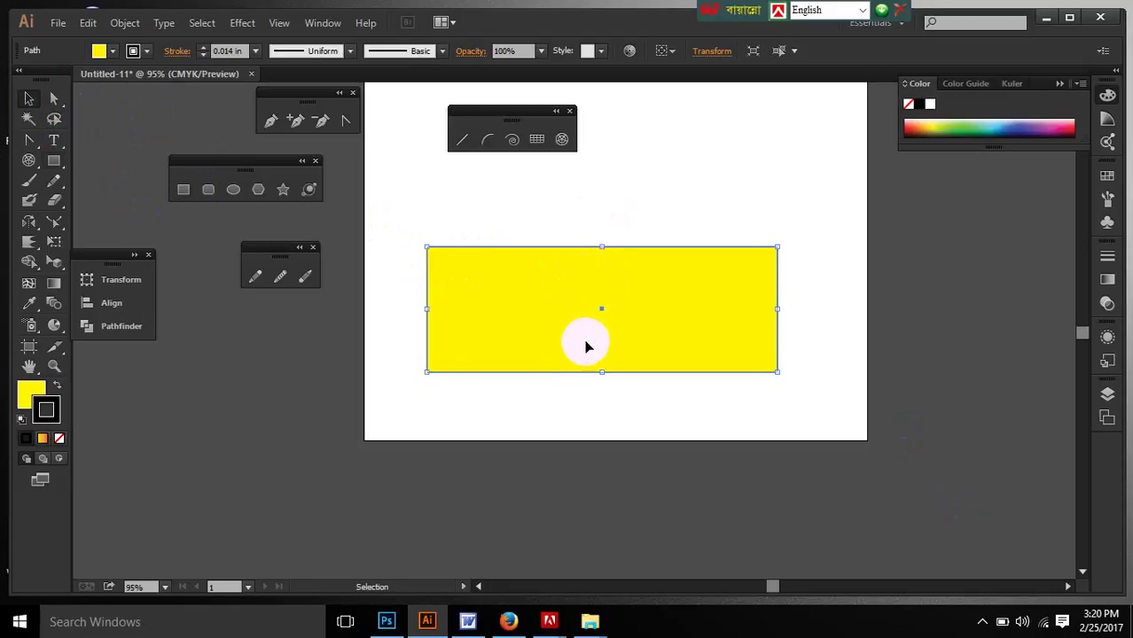
key(Delete)
click(255, 276)
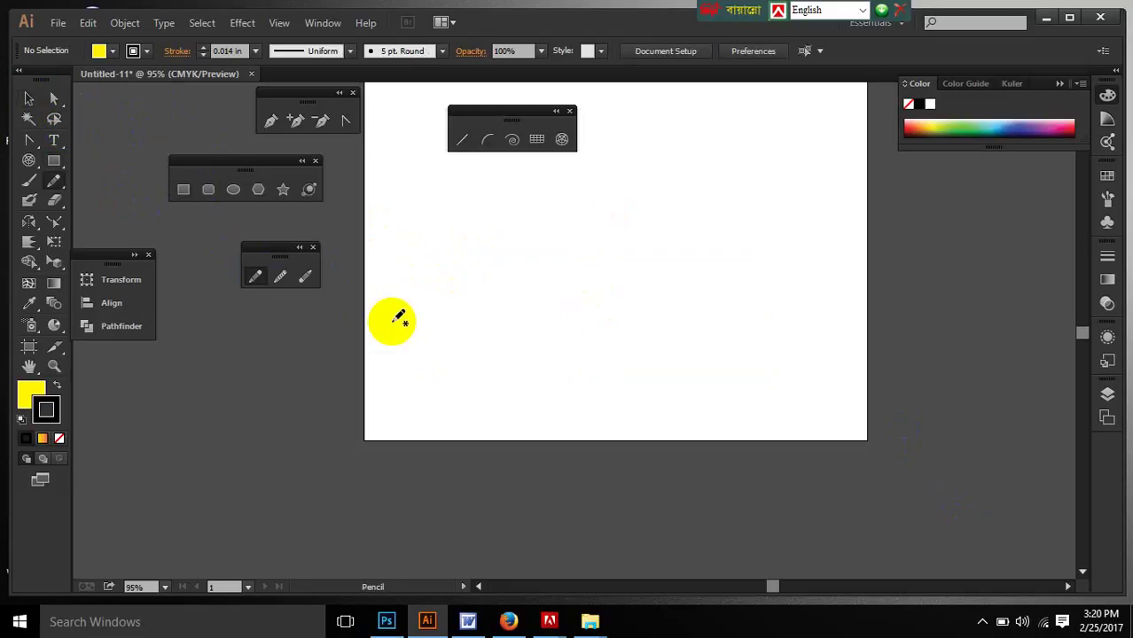
mouse_move(393, 318)
mouse_down()
mouse_move(411, 284)
mouse_move(754, 308)
mouse_move(760, 288)
mouse_move(801, 329)
mouse_up()
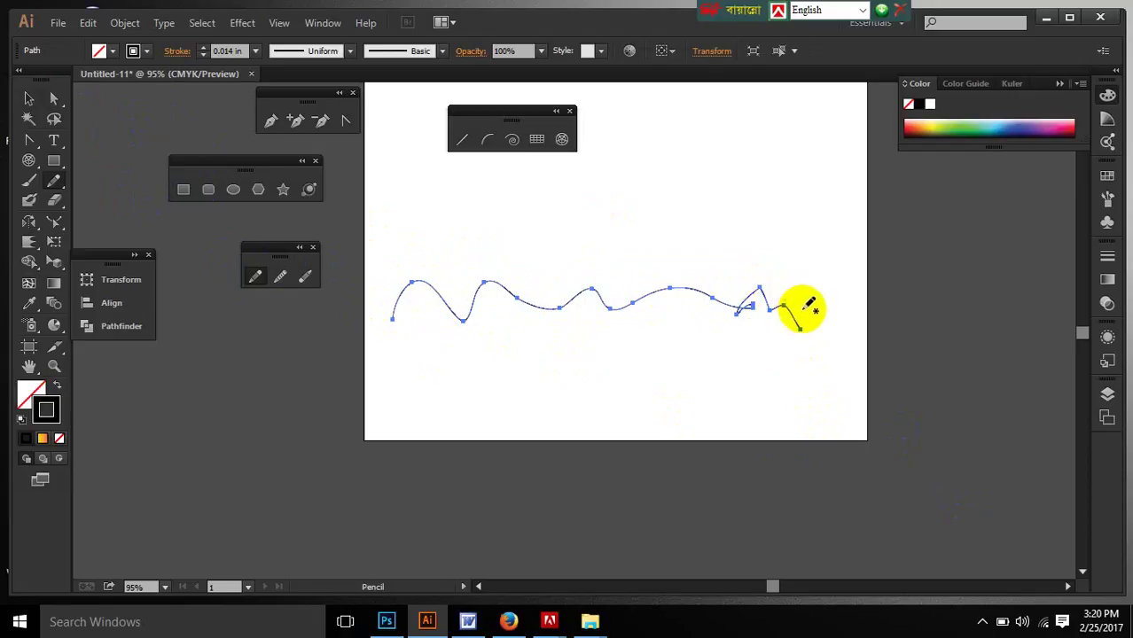
Step: Smooth the wavy line with the Smooth tool, and draw a second wavy pencil line above it plus an M-shaped scribble at upper right
click(279, 276)
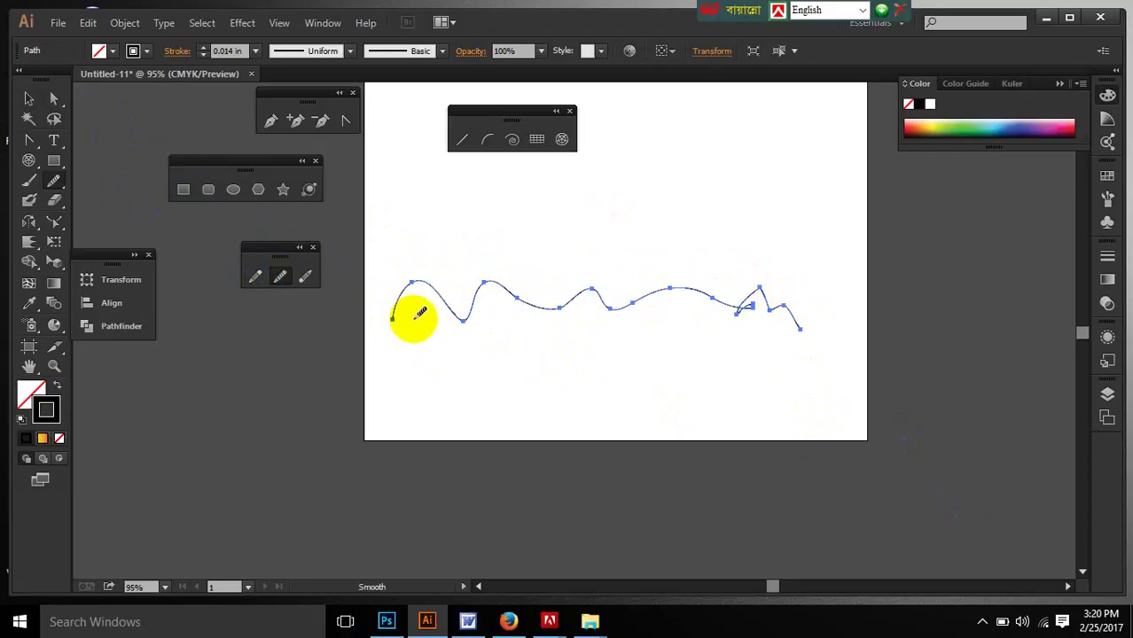
mouse_move(402, 301)
mouse_down()
mouse_move(572, 315)
mouse_move(788, 310)
mouse_up()
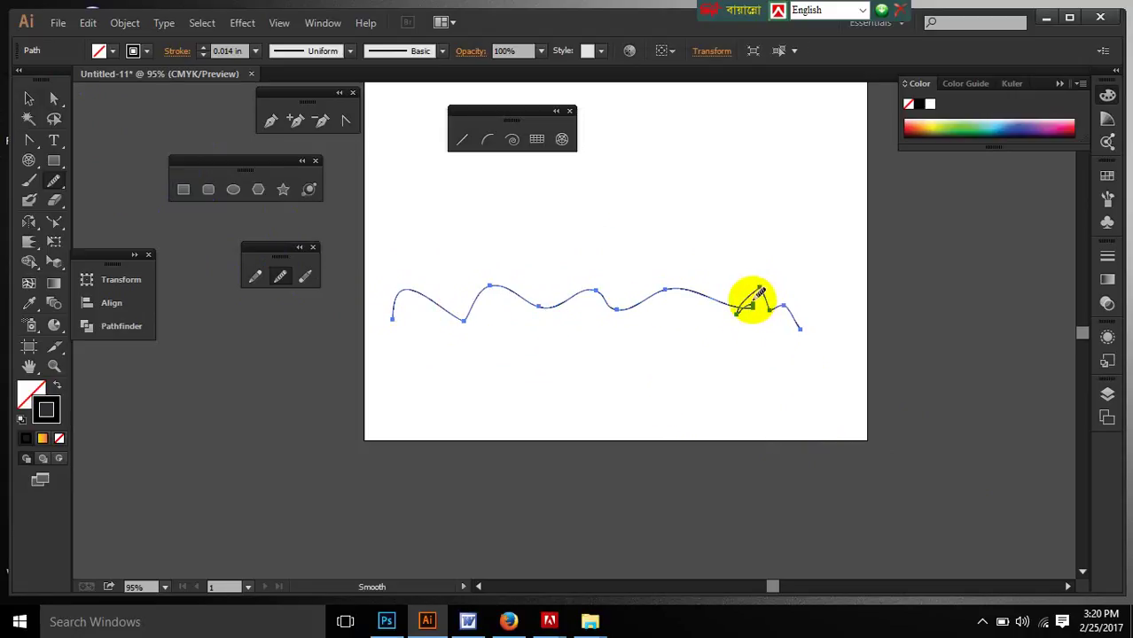
mouse_move(749, 303)
mouse_down()
mouse_move(771, 309)
mouse_move(736, 301)
mouse_move(782, 319)
mouse_move(711, 317)
mouse_move(754, 295)
mouse_move(726, 309)
mouse_move(612, 314)
mouse_move(791, 319)
mouse_move(764, 295)
mouse_up()
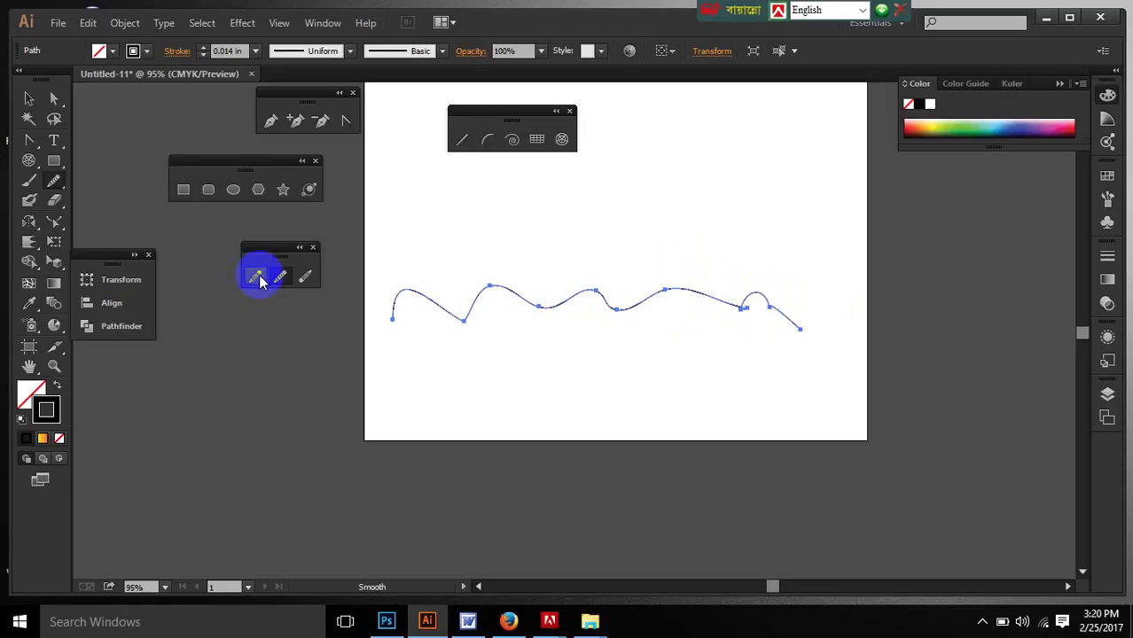
click(256, 277)
mouse_move(434, 241)
mouse_down()
mouse_move(589, 213)
mouse_move(739, 227)
mouse_move(785, 151)
mouse_move(816, 161)
mouse_move(852, 203)
mouse_up()
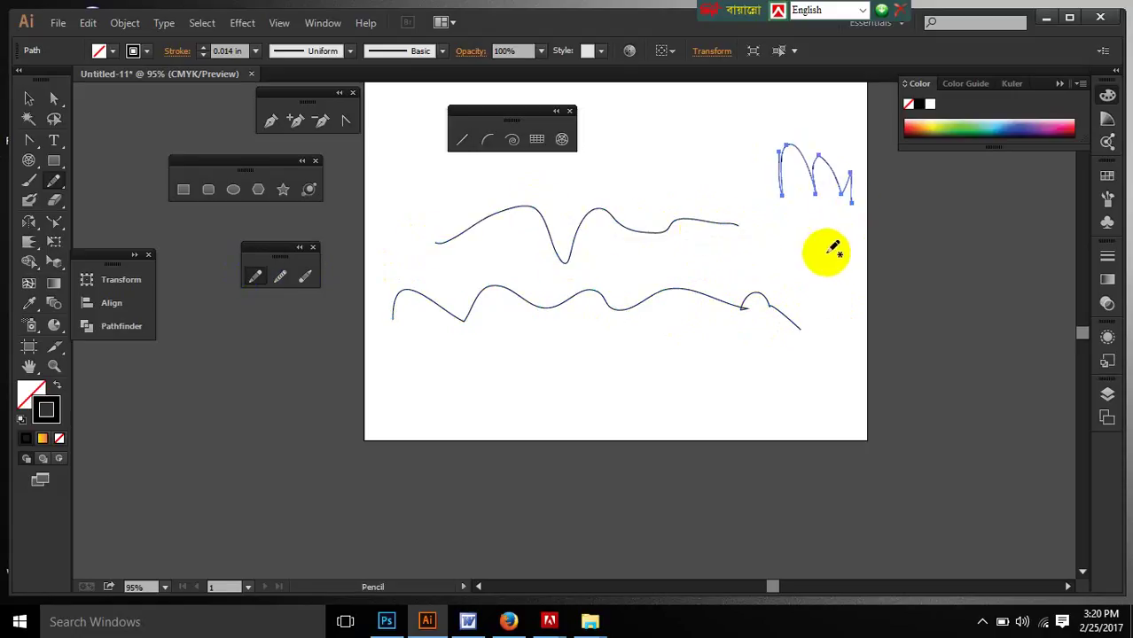
Step: Erase two sections of the upper wavy line's left part with the Path Eraser and move the tiny end piece farther left
click(302, 278)
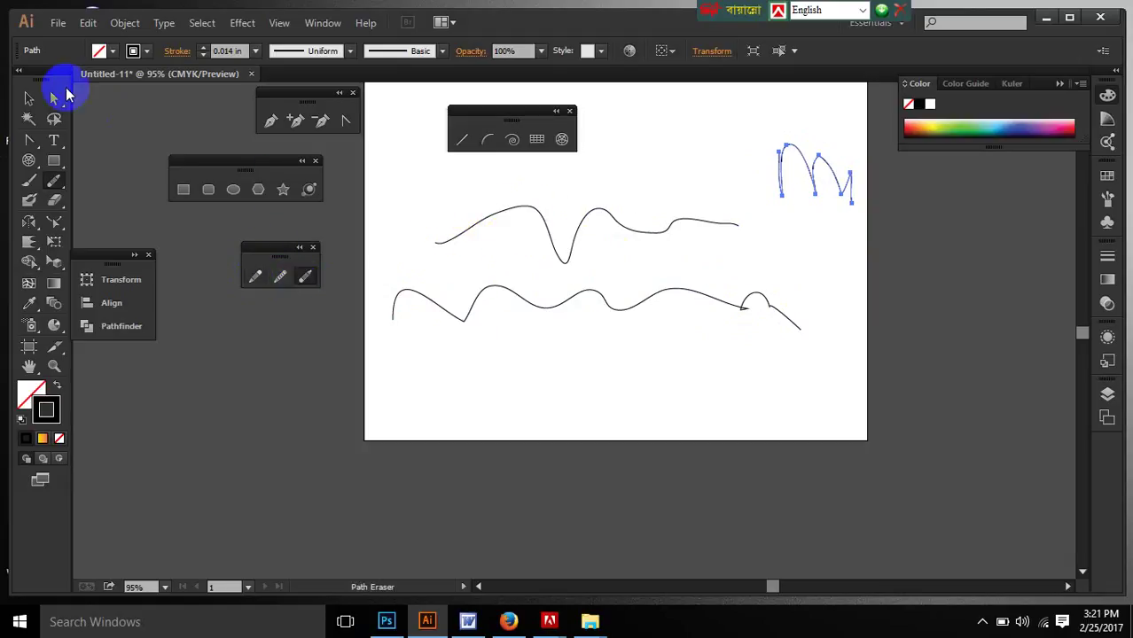
click(28, 98)
click(578, 188)
click(538, 200)
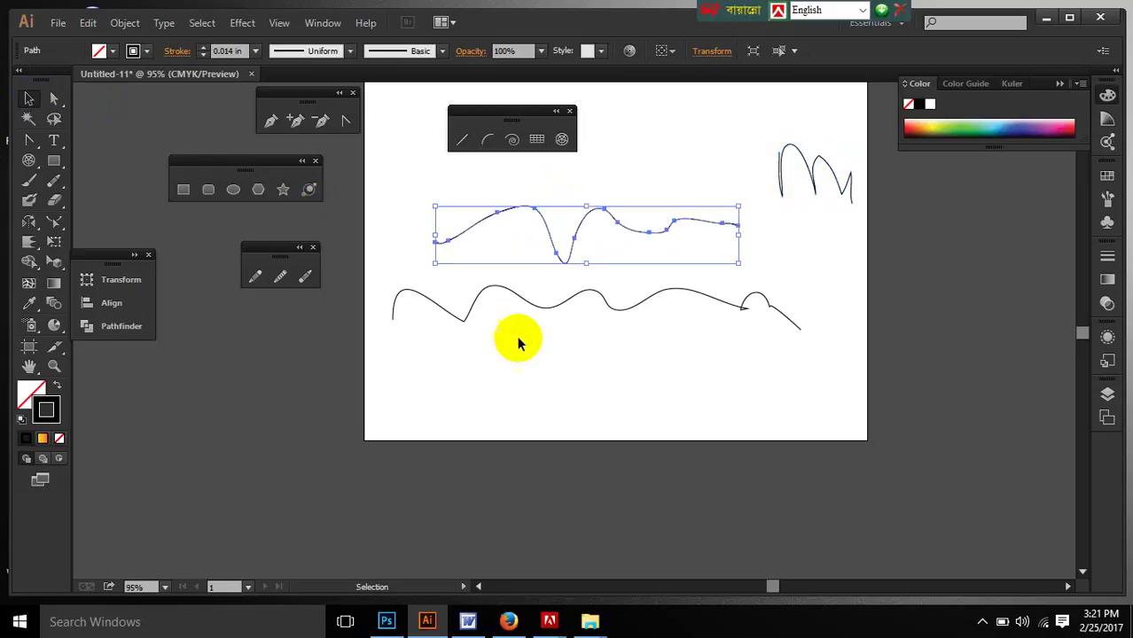
click(298, 276)
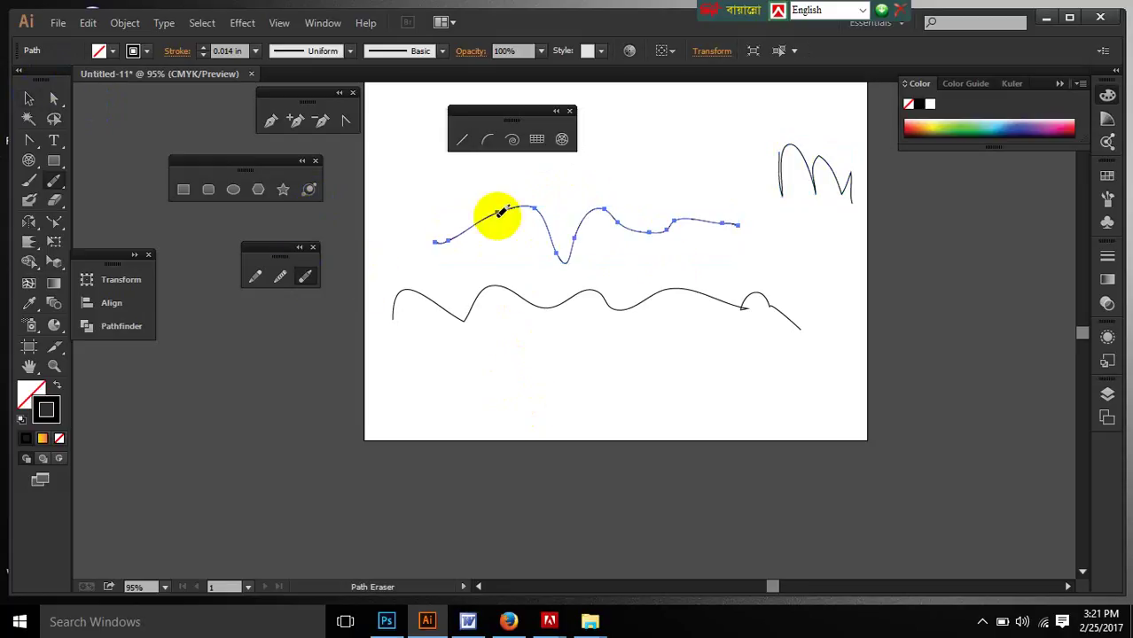
mouse_move(499, 200)
mouse_down()
mouse_move(511, 255)
mouse_move(516, 184)
mouse_move(524, 222)
mouse_move(539, 202)
mouse_move(504, 238)
mouse_up()
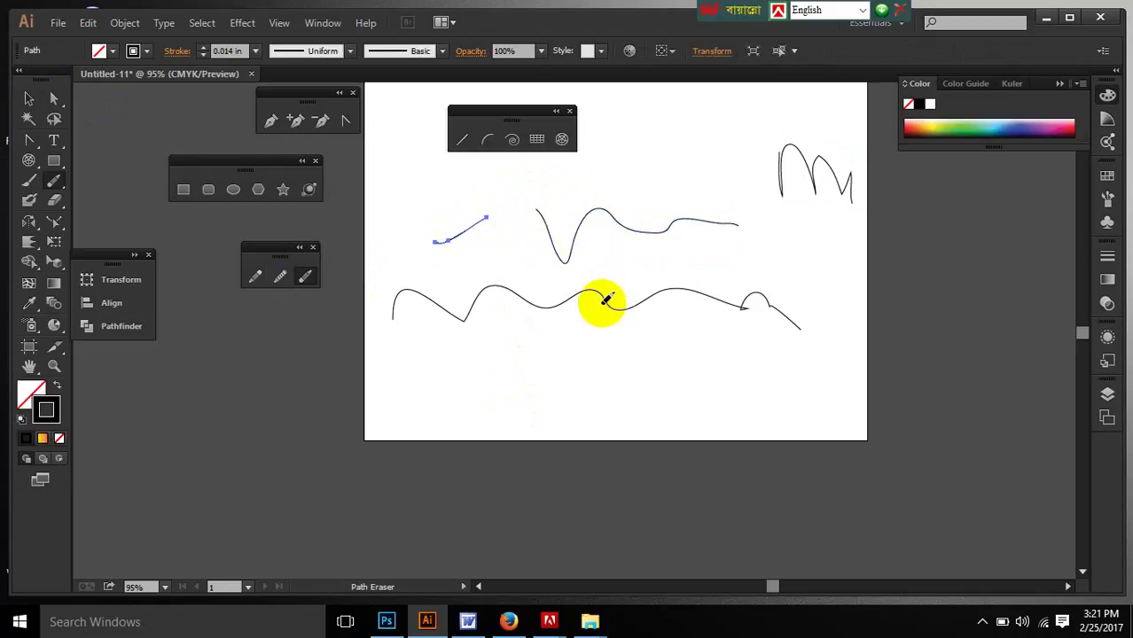
mouse_move(432, 237)
mouse_down()
mouse_move(448, 255)
mouse_move(447, 235)
mouse_move(607, 238)
mouse_move(644, 246)
mouse_move(647, 266)
mouse_up()
click(28, 98)
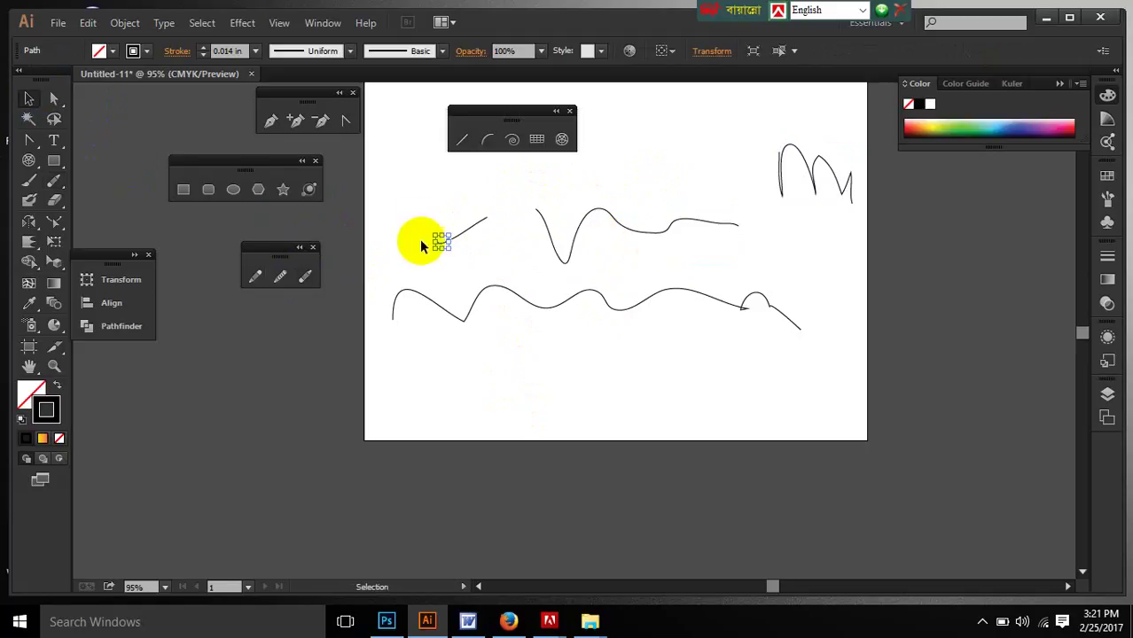
drag(446, 249, 399, 258)
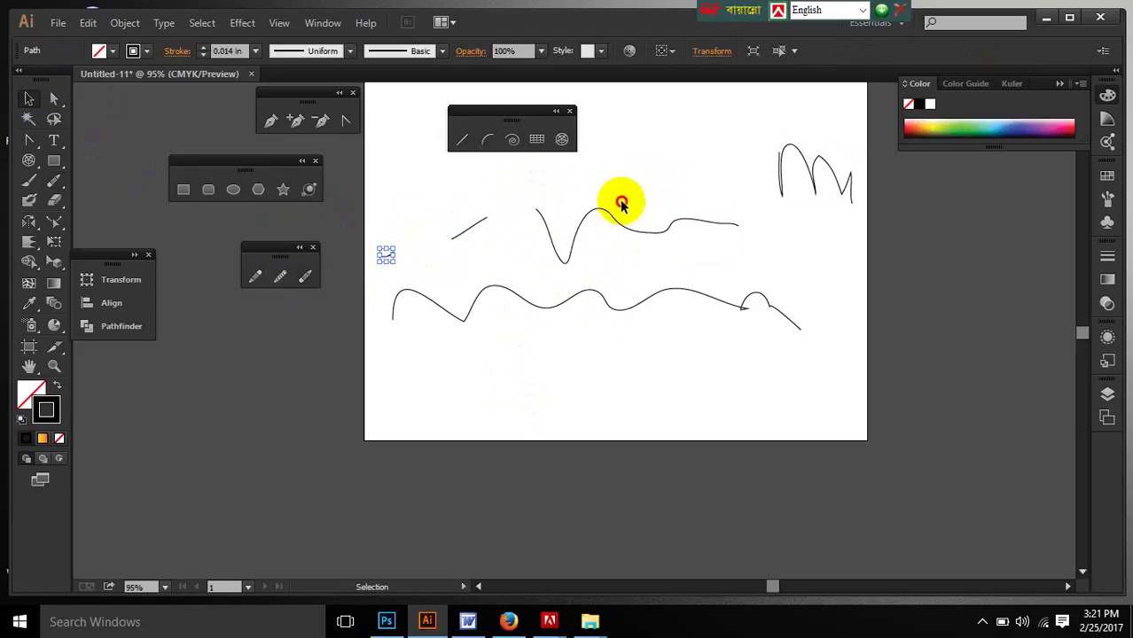
Step: Cut the upper line's remaining right part at its V-shaped dip and near its right hollow, and move the two cut pieces away
click(631, 229)
click(310, 280)
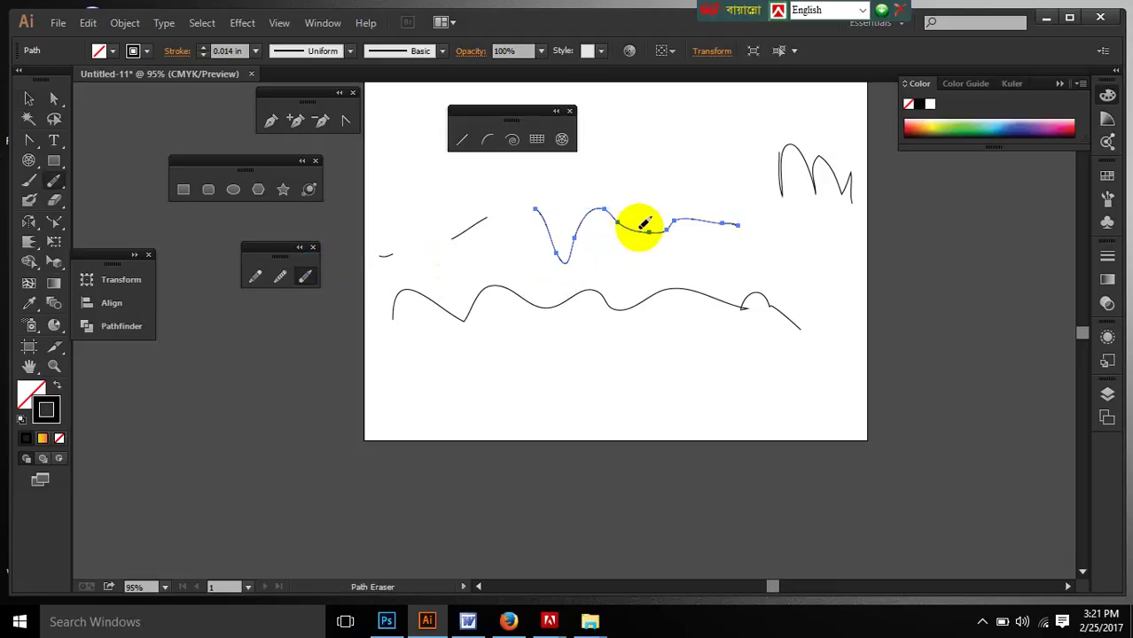
drag(648, 234, 655, 235)
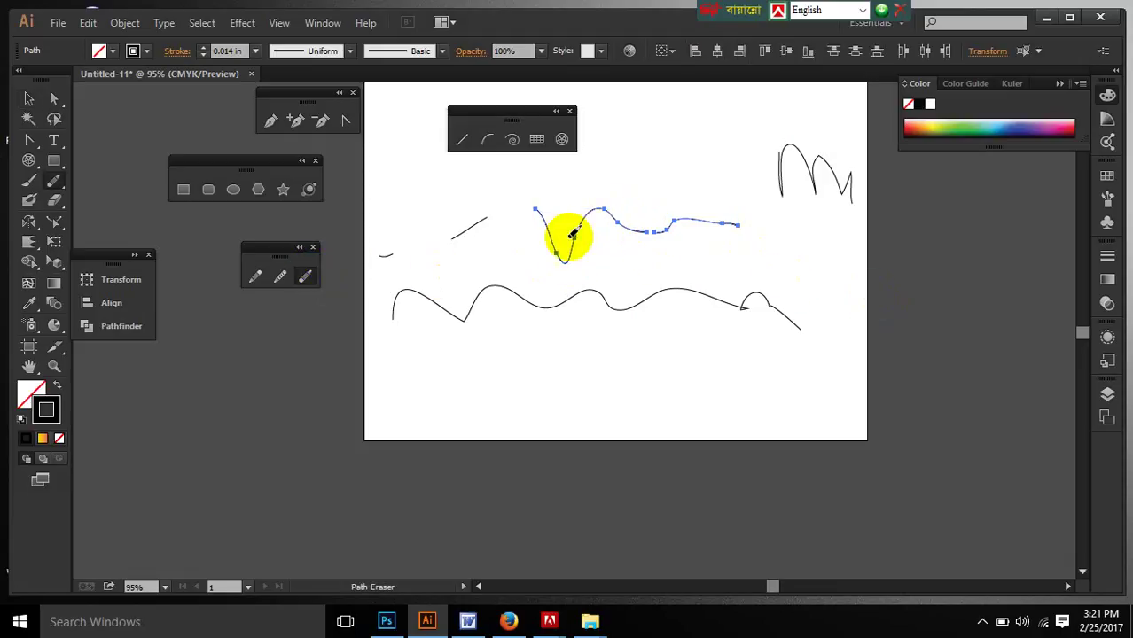
mouse_move(562, 236)
mouse_down()
mouse_move(599, 248)
mouse_move(660, 233)
mouse_up()
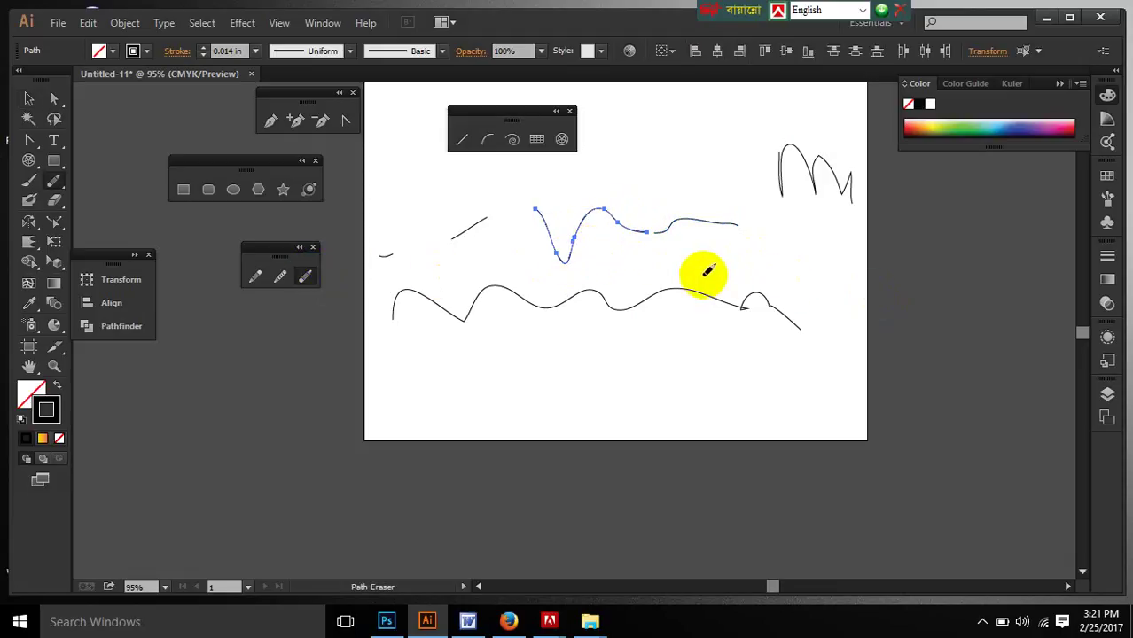
click(29, 99)
drag(560, 262, 504, 271)
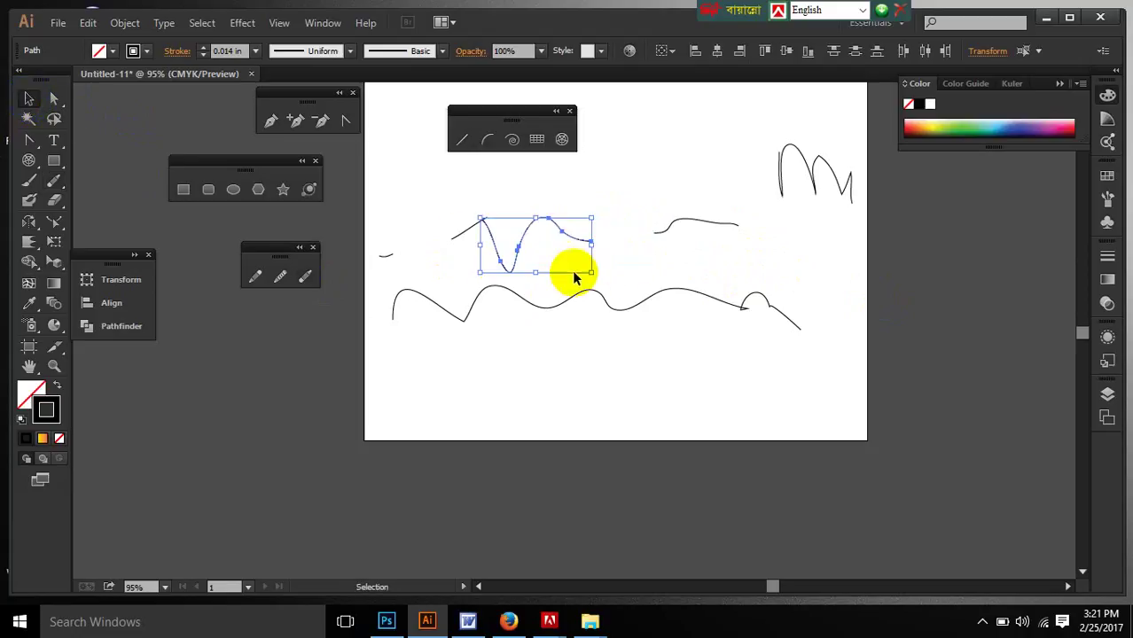
click(601, 237)
drag(574, 239, 619, 215)
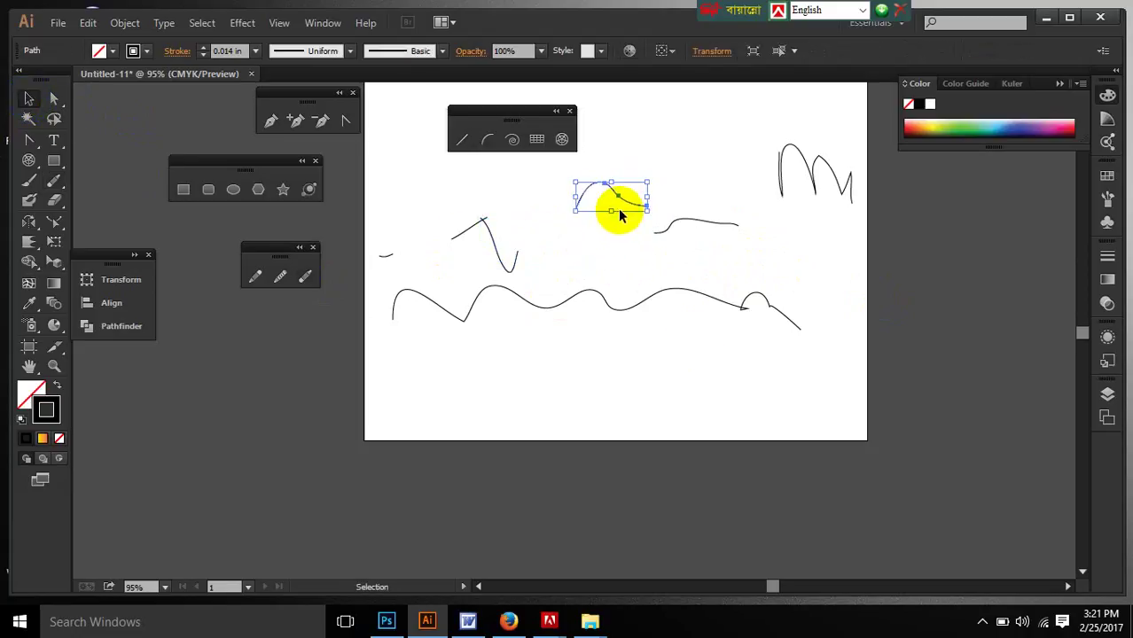
Step: Erase the middle of the upper line's rightmost segment with the Path Eraser
click(608, 257)
click(698, 223)
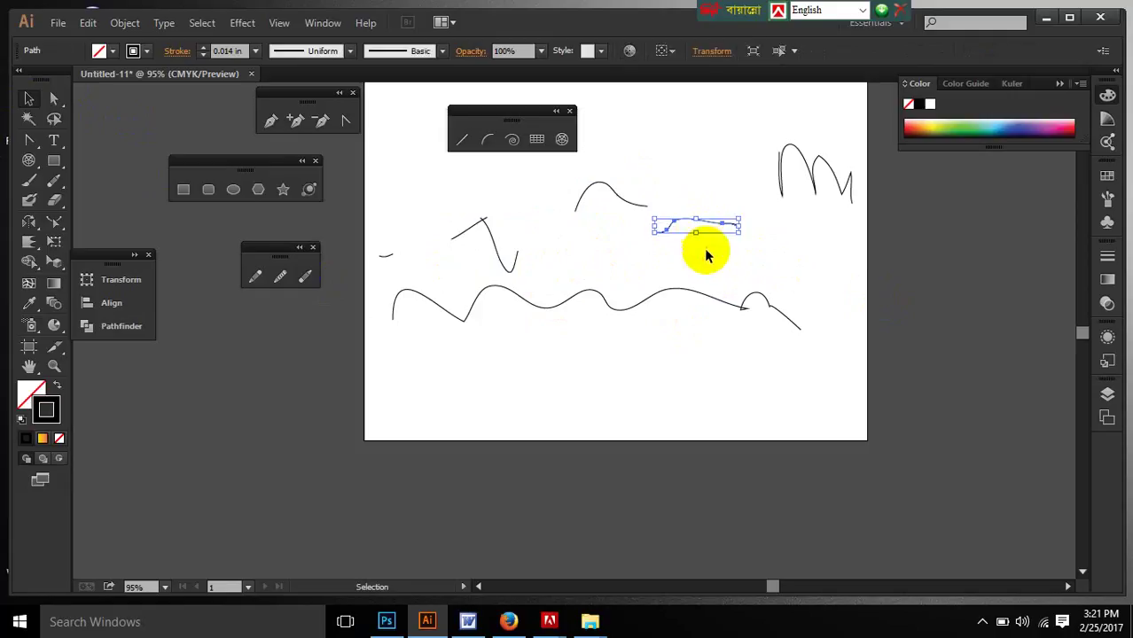
click(303, 278)
drag(716, 209, 697, 236)
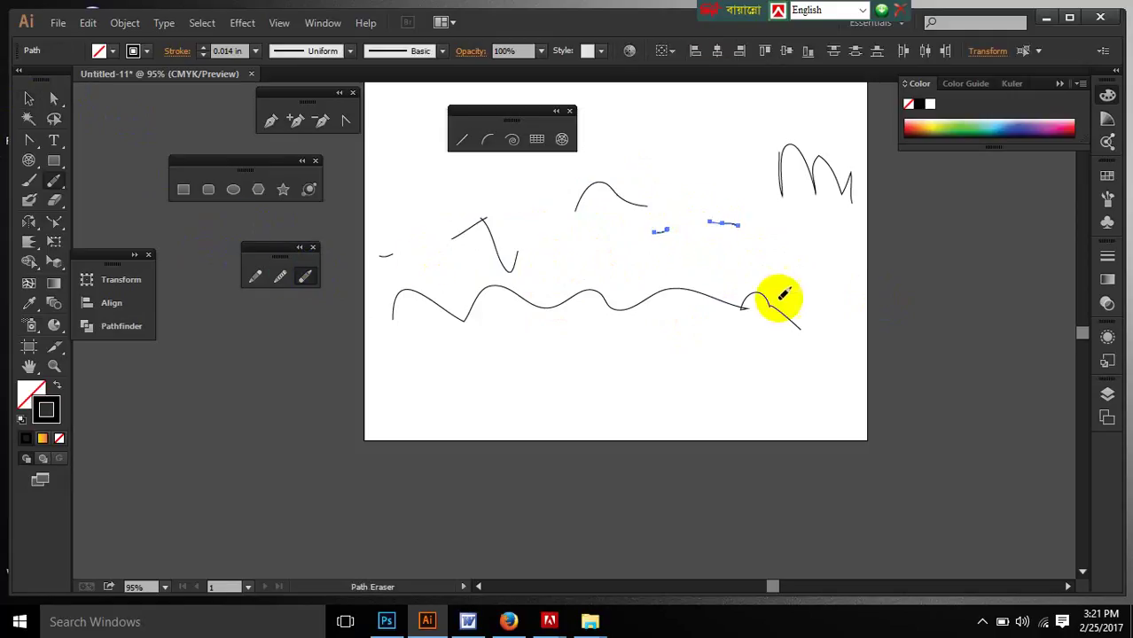
Step: Stretch the small leftover fragments wider and erase a gap in the middle of the right one
click(664, 244)
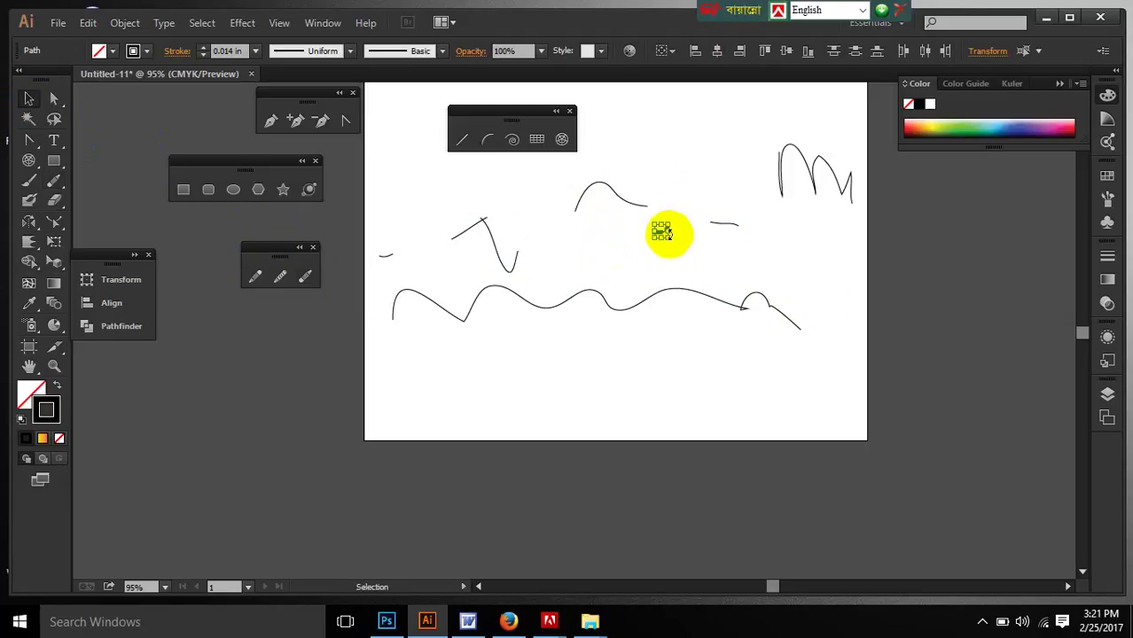
drag(670, 239, 733, 250)
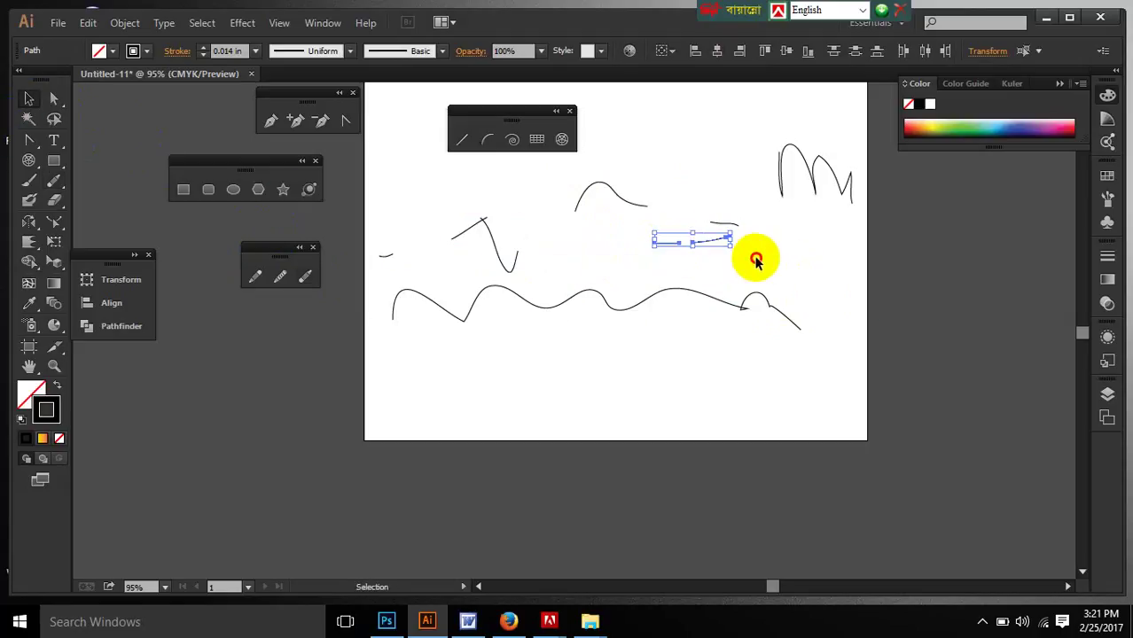
click(745, 253)
click(721, 241)
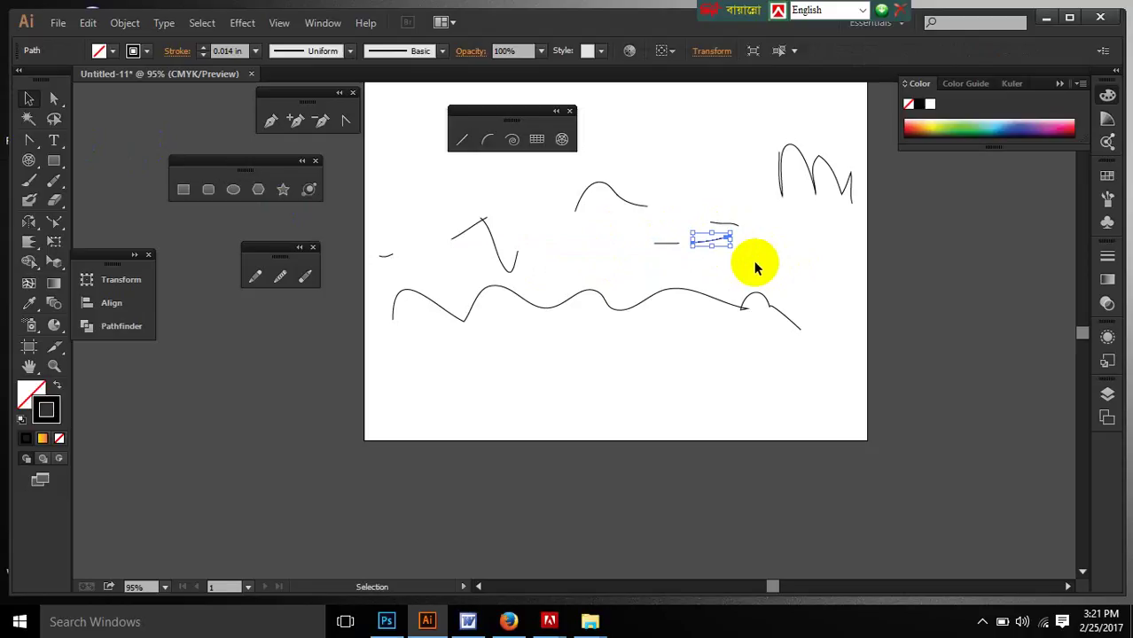
click(306, 277)
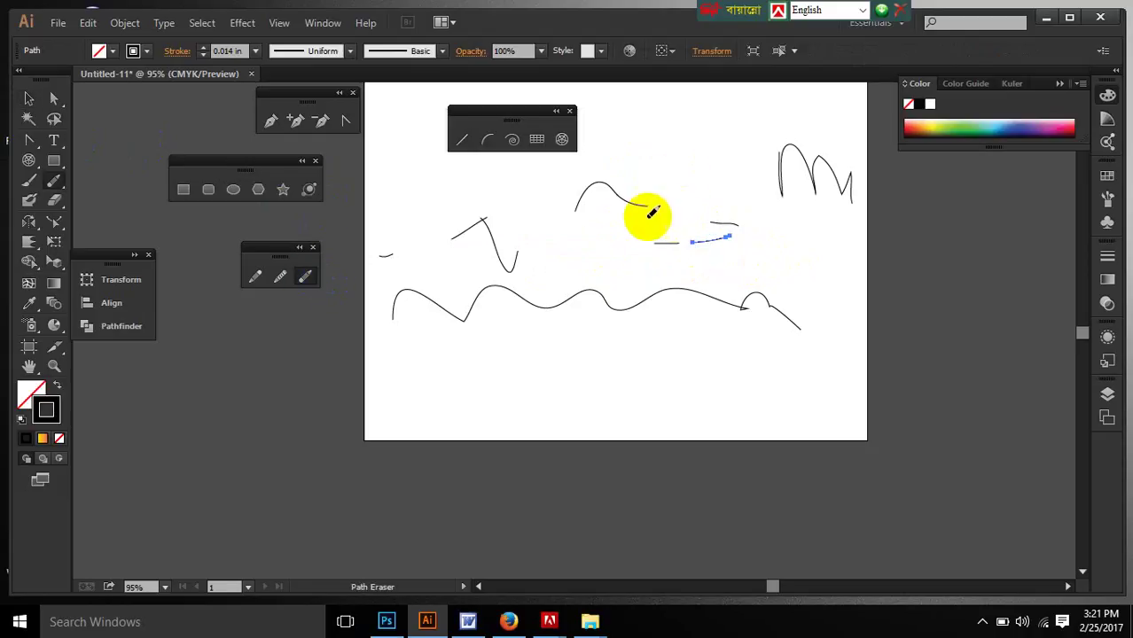
drag(703, 233, 718, 264)
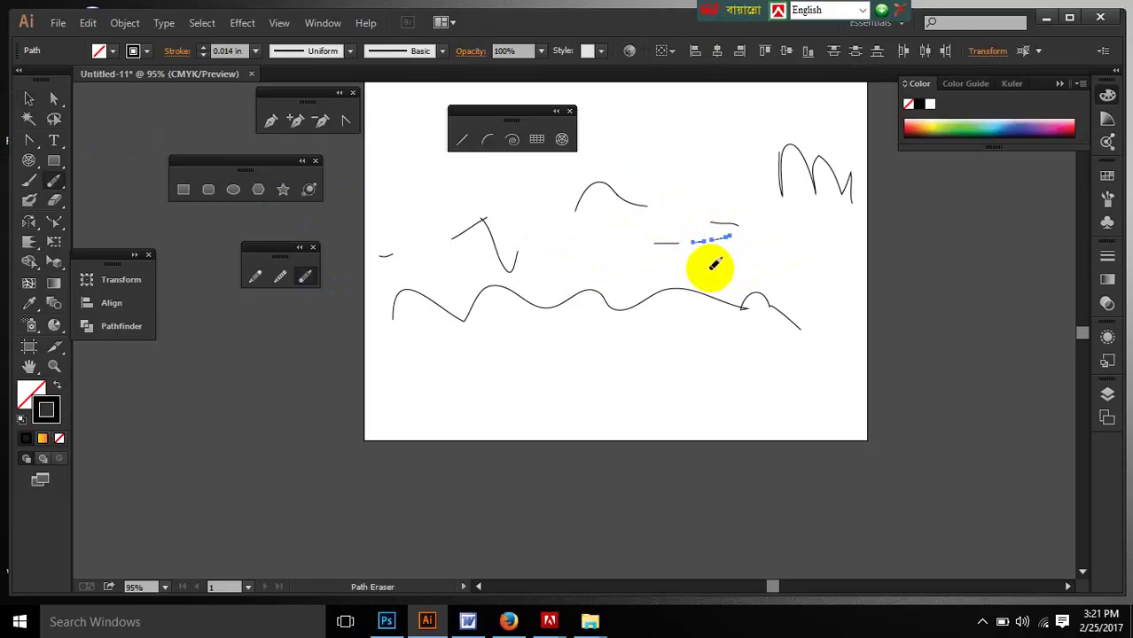
Step: Draw a wide, thin rectangle below the wavy line, erase its two short sides and cut a gap in its bottom edge
click(59, 160)
drag(415, 376, 747, 410)
click(305, 276)
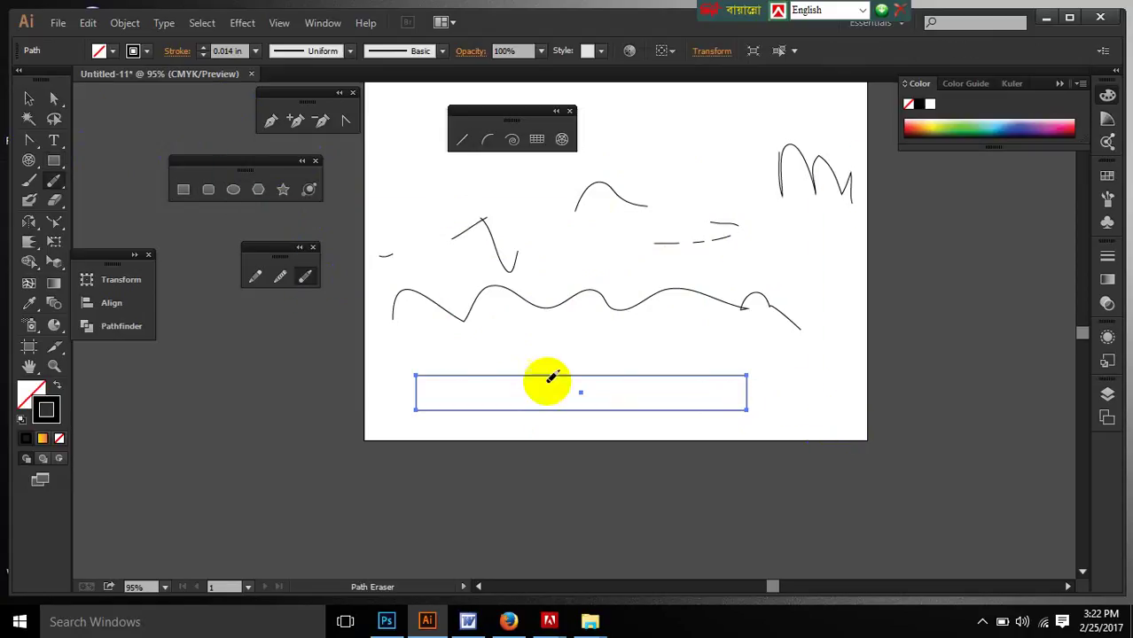
mouse_move(653, 410)
mouse_down()
mouse_move(671, 418)
mouse_move(754, 370)
mouse_move(750, 383)
mouse_up()
drag(404, 351, 429, 410)
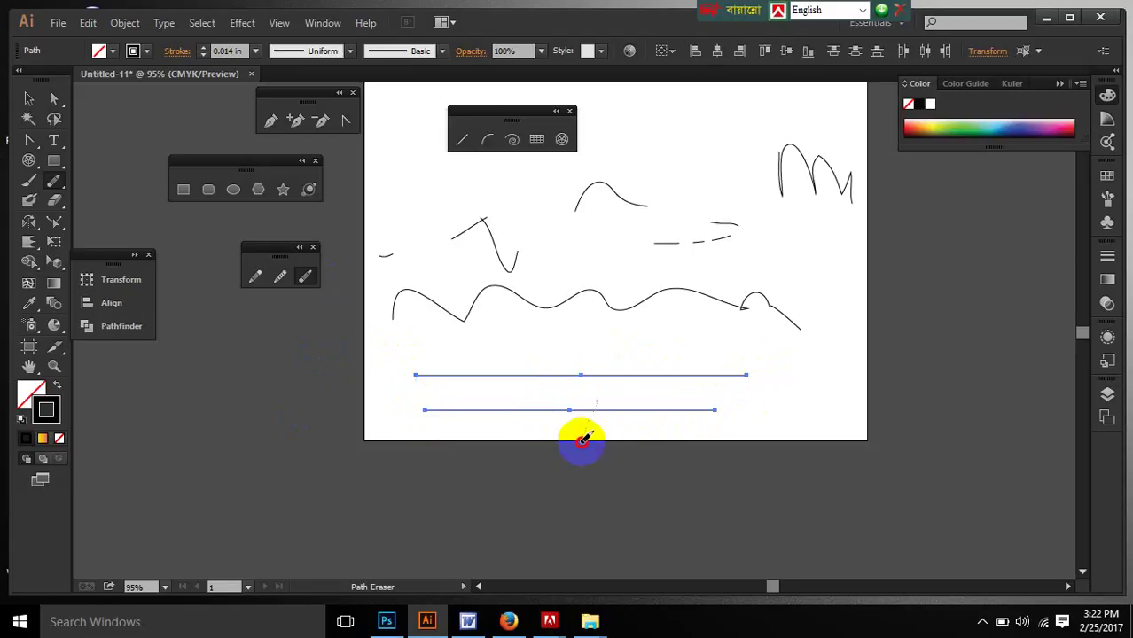
mouse_move(565, 415)
mouse_down()
mouse_move(651, 438)
mouse_move(596, 380)
mouse_move(594, 362)
mouse_move(569, 386)
mouse_move(370, 384)
mouse_up()
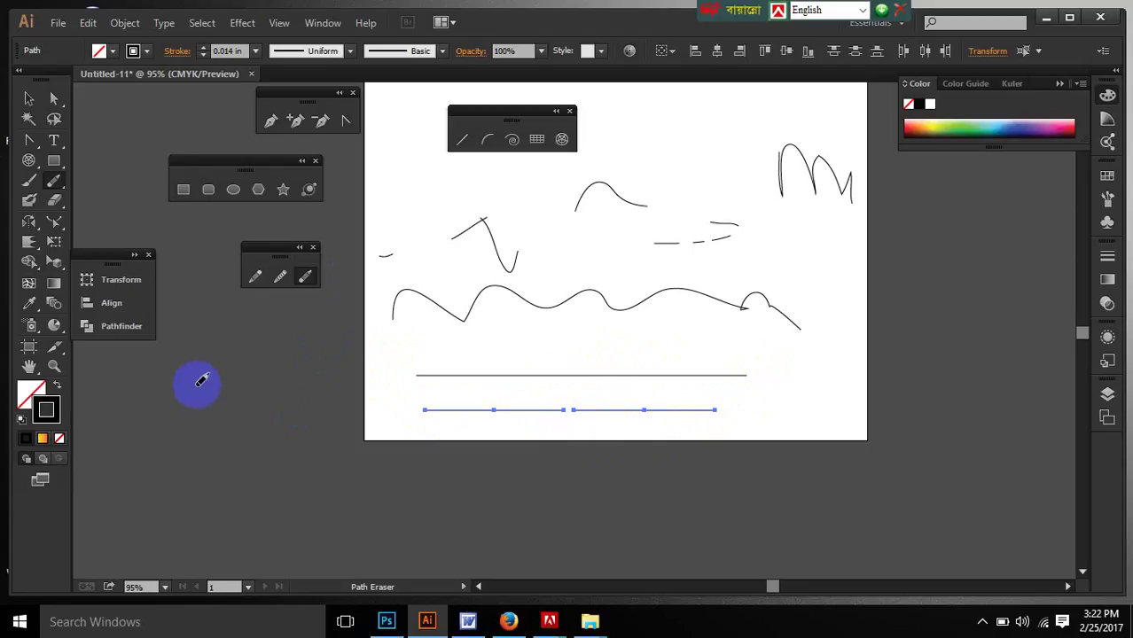
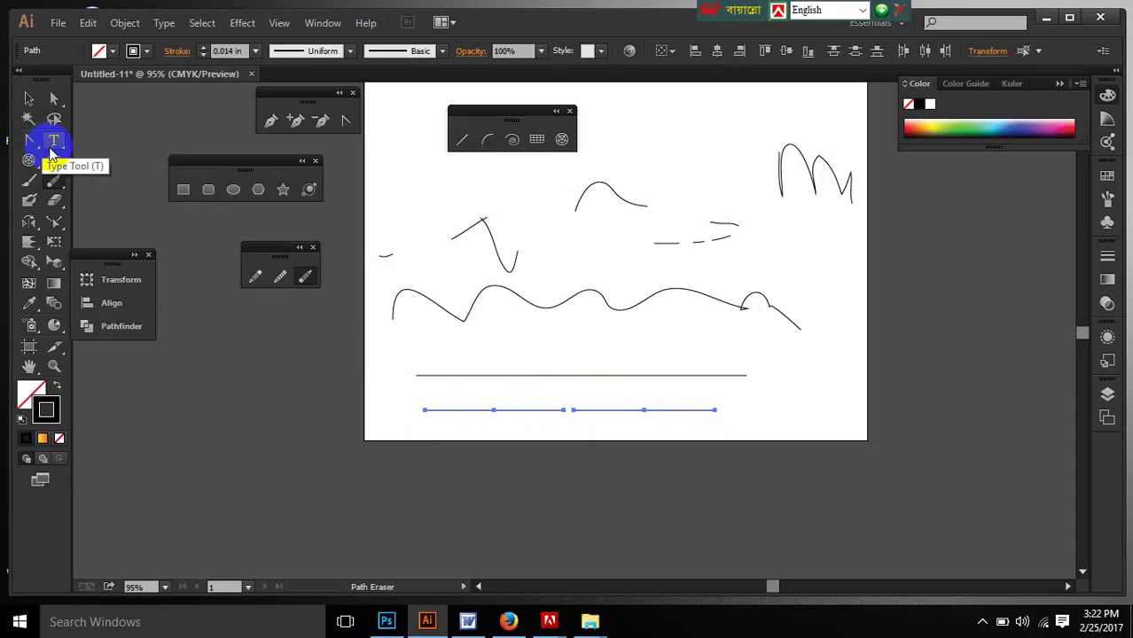
Step: Select all the lines and fragments on the artboard and delete them
click(29, 99)
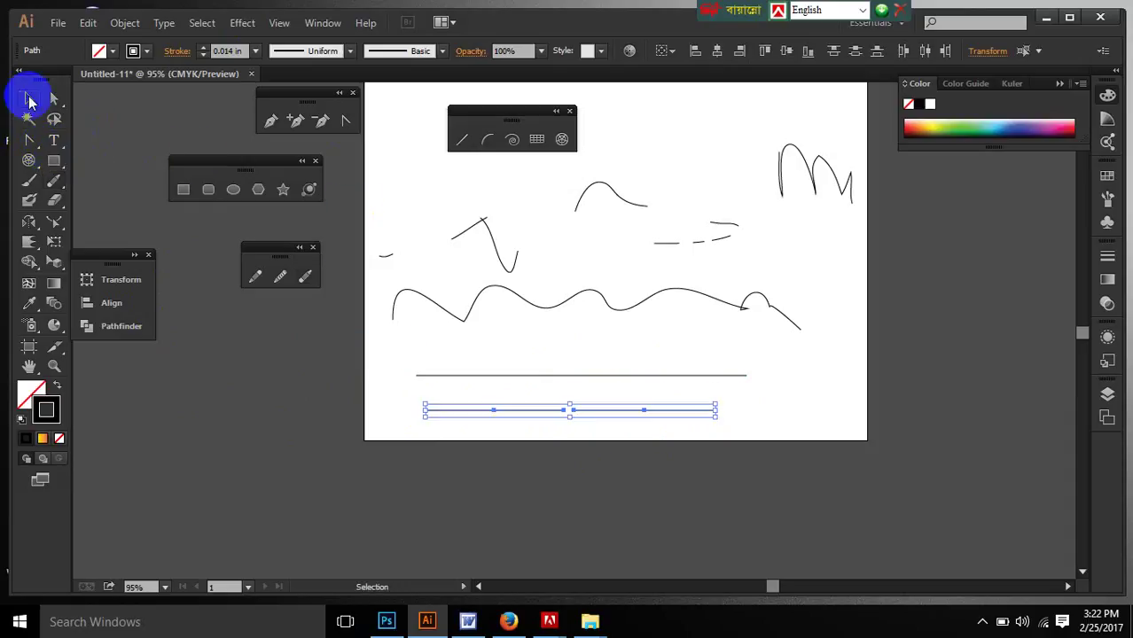
drag(379, 140, 929, 493)
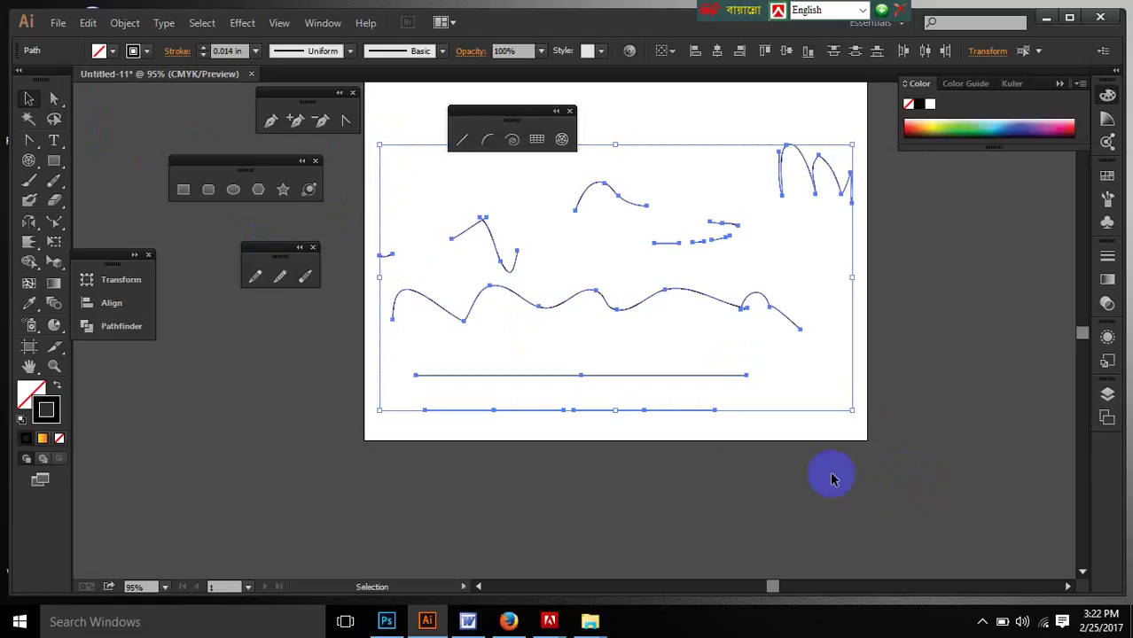
key(Delete)
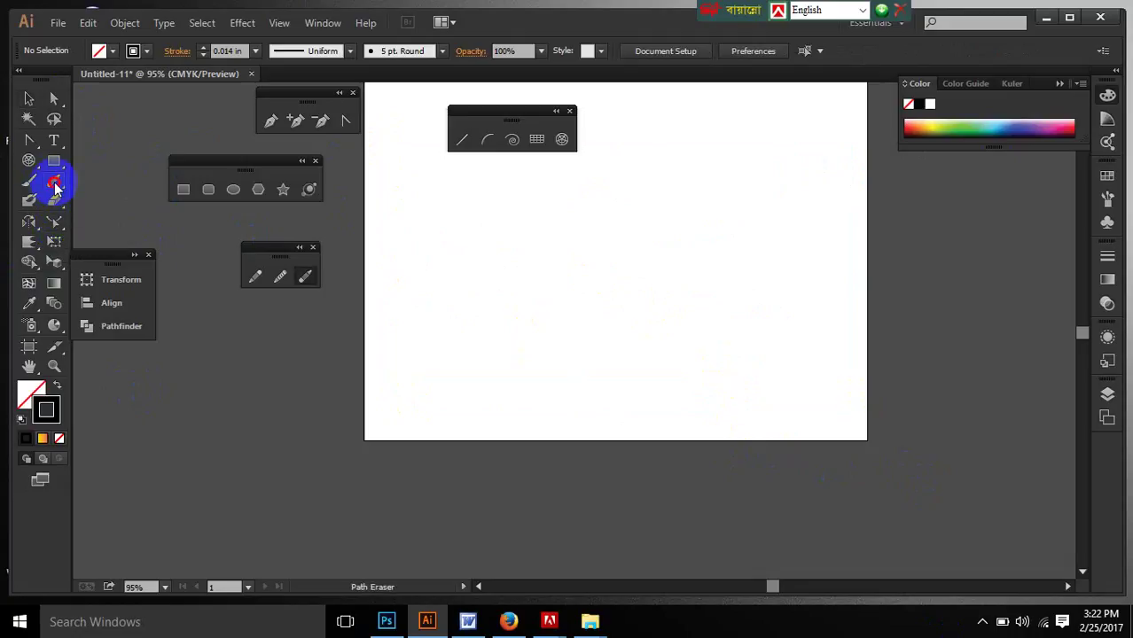
Step: Detach the Perspective Grid and Perspective Selection tool group as a floating palette and place it below the pencil tools palette
mouse_move(51, 180)
mouse_down()
mouse_move(51, 240)
mouse_move(98, 218)
mouse_up()
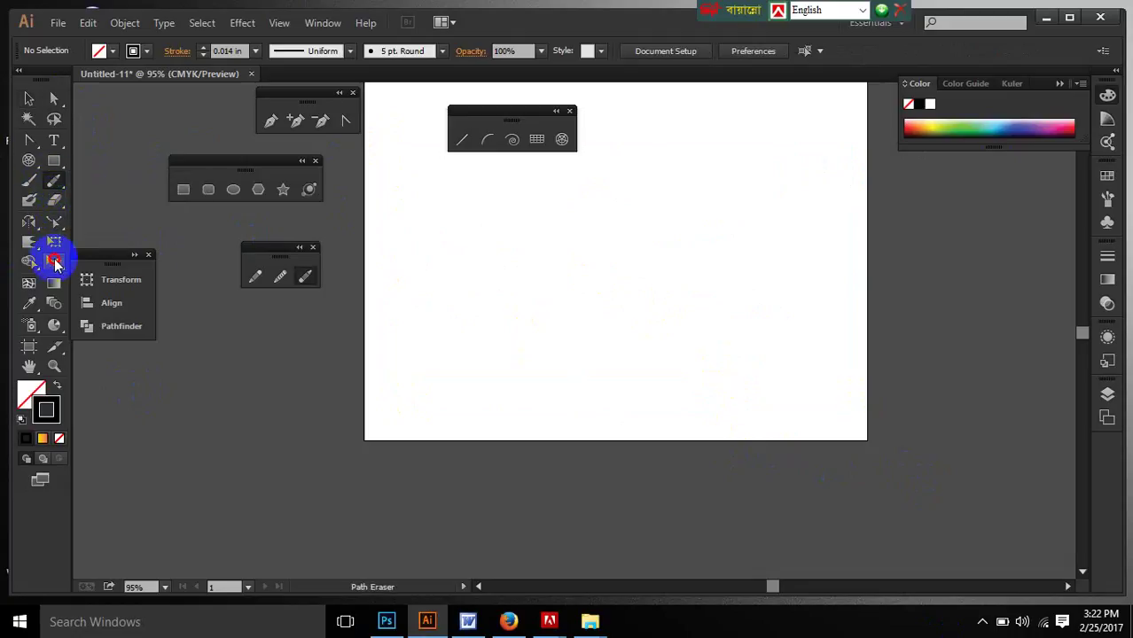
click(38, 246)
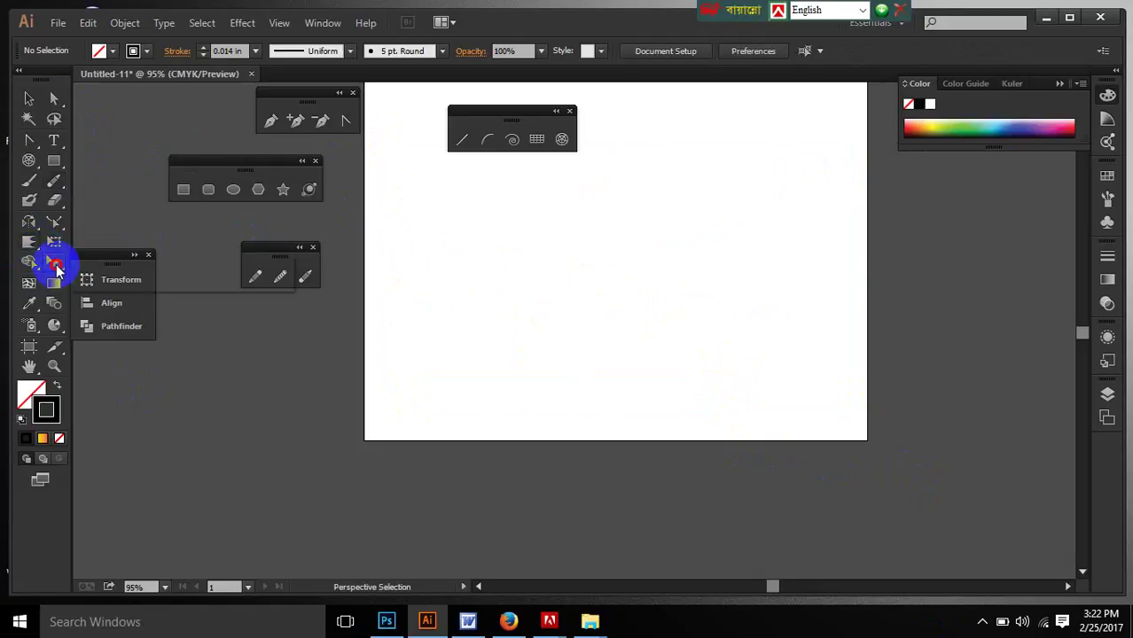
mouse_move(56, 266)
mouse_down()
mouse_move(240, 283)
mouse_move(271, 268)
mouse_move(291, 273)
mouse_up()
mouse_move(86, 273)
mouse_down()
mouse_move(289, 322)
mouse_move(270, 317)
mouse_up()
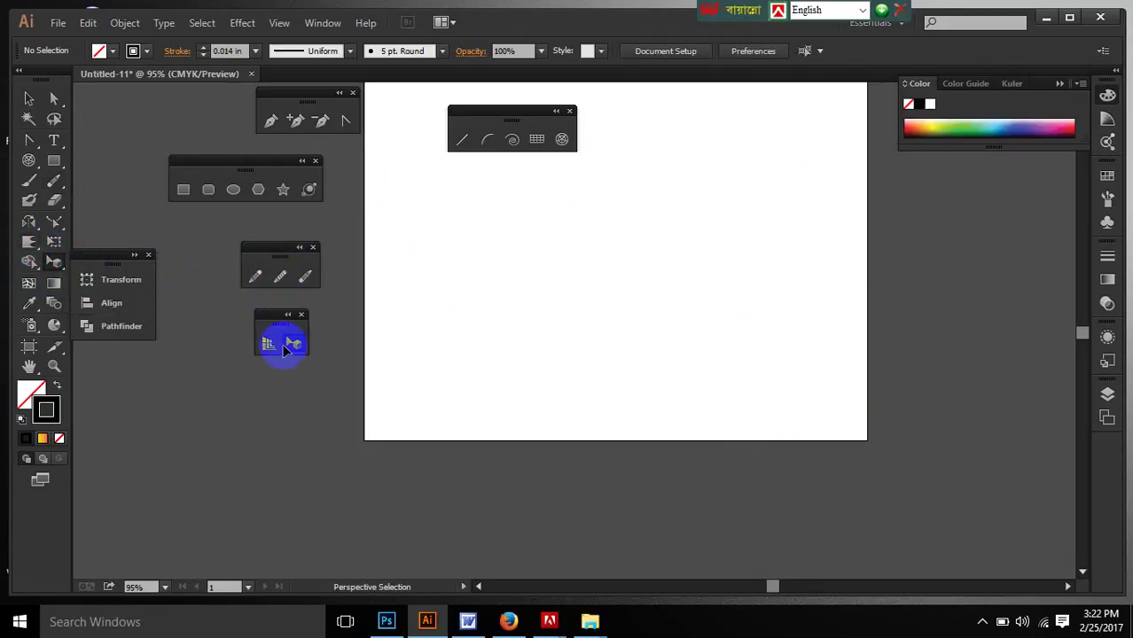
Step: Display the perspective grid in the Untitled-11 document and open the rfff image from New folder (2)
click(268, 344)
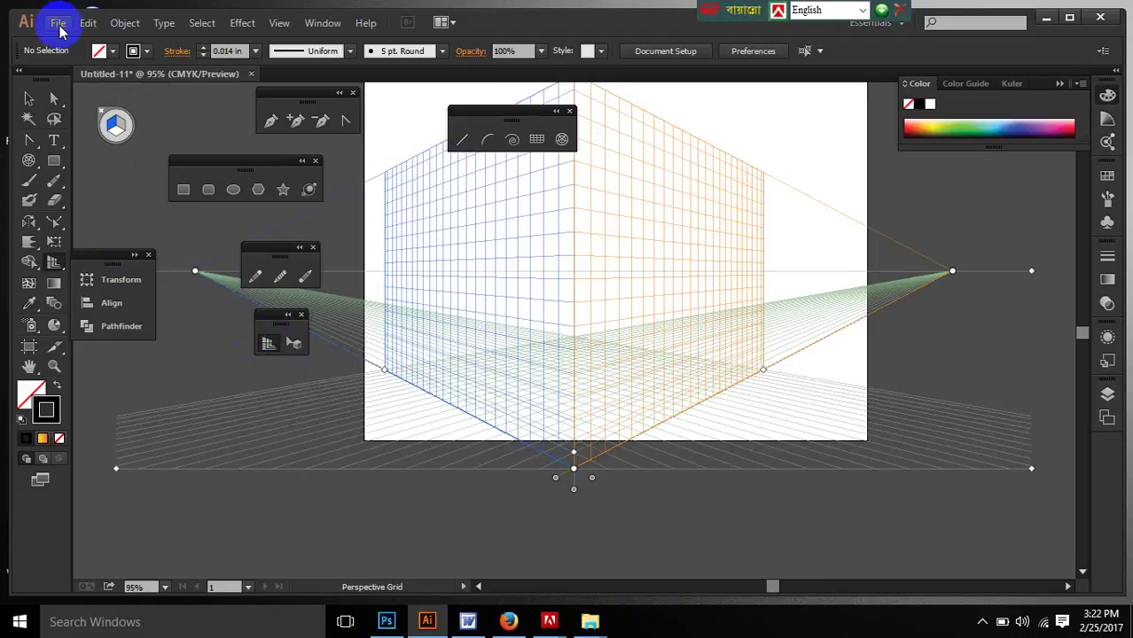
click(60, 29)
click(71, 78)
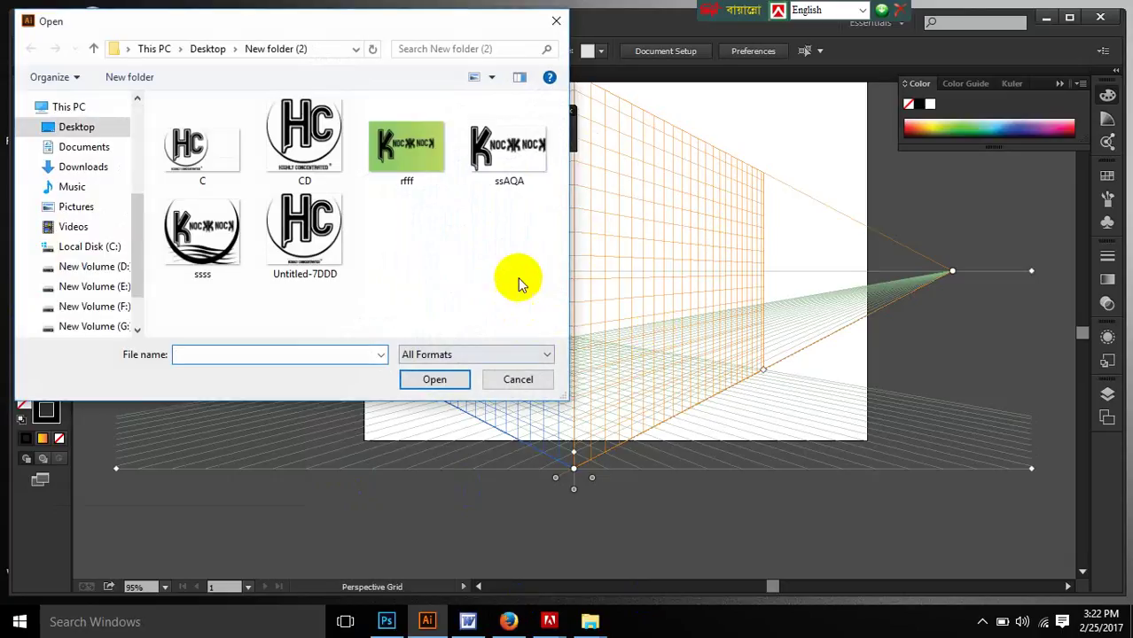
click(405, 177)
click(434, 378)
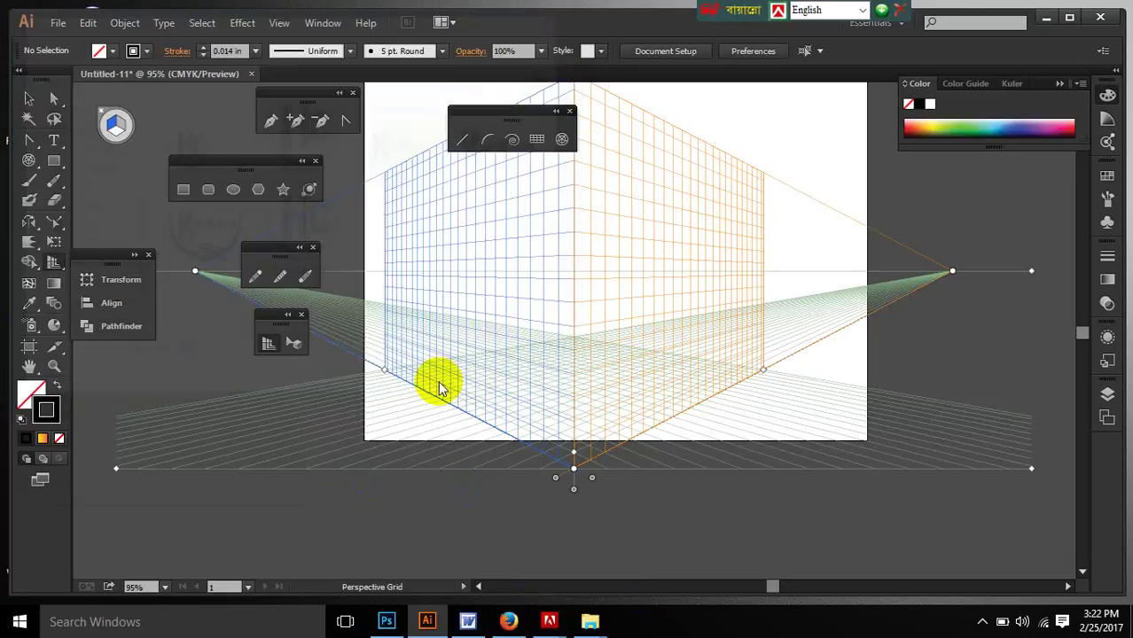
click(536, 315)
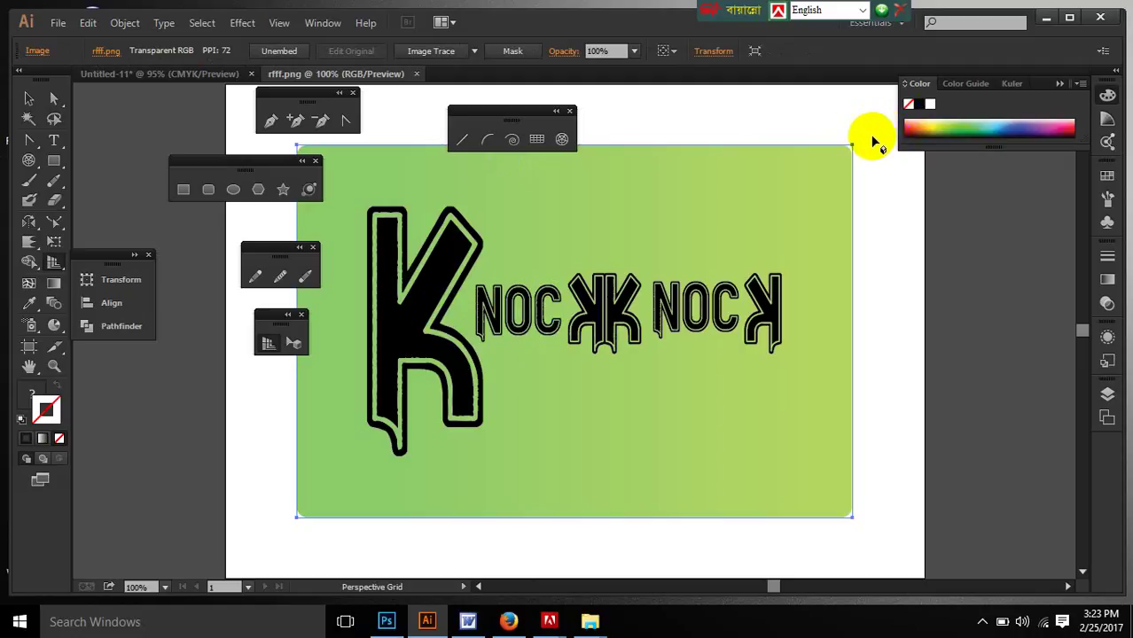
Step: Open the black bird image az from the New folder directory on the Desktop
click(55, 22)
click(80, 78)
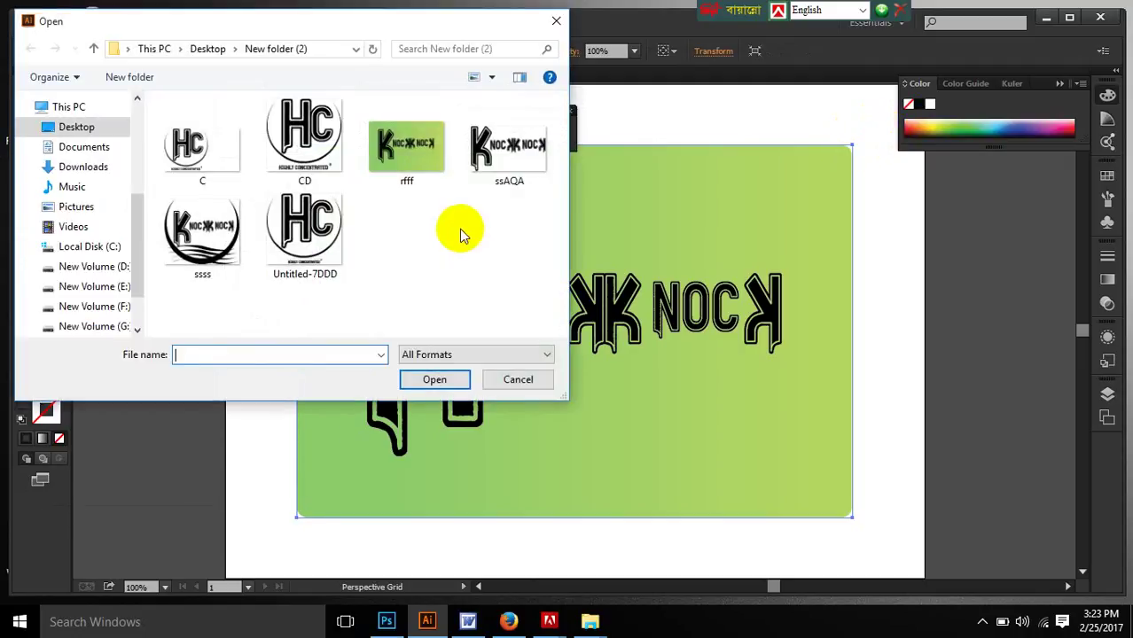
click(208, 49)
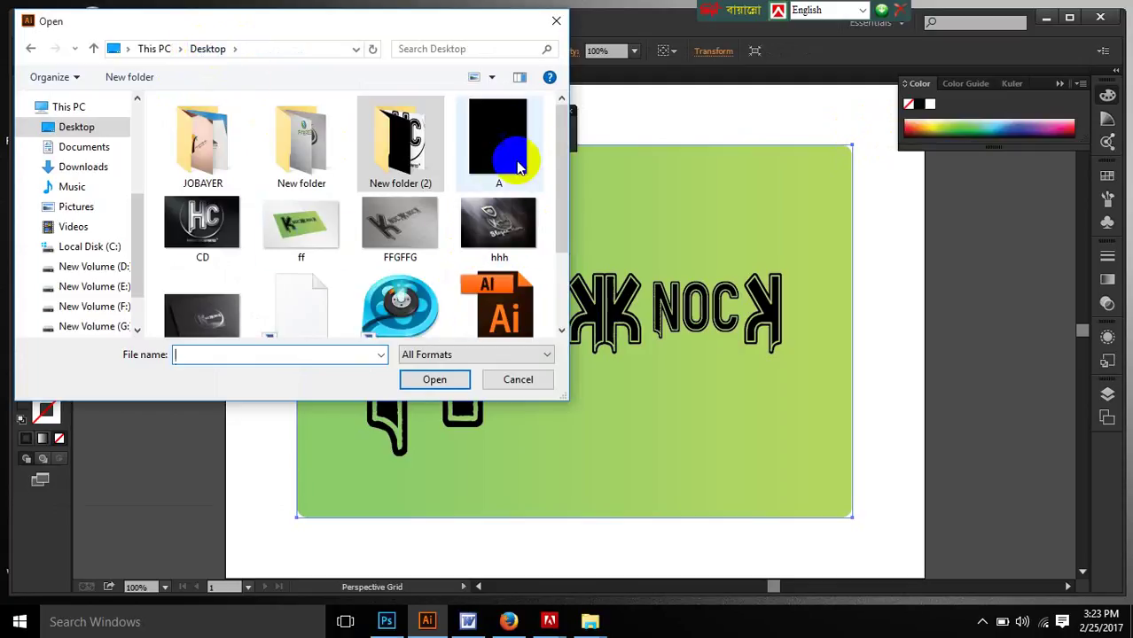
drag(561, 146, 576, 115)
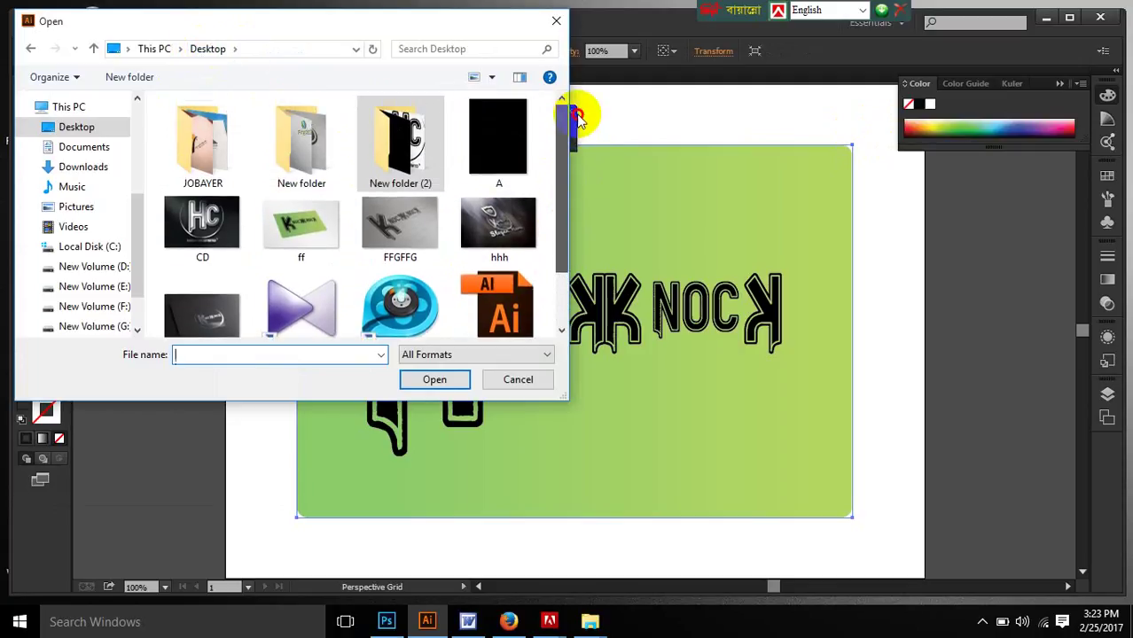
click(401, 304)
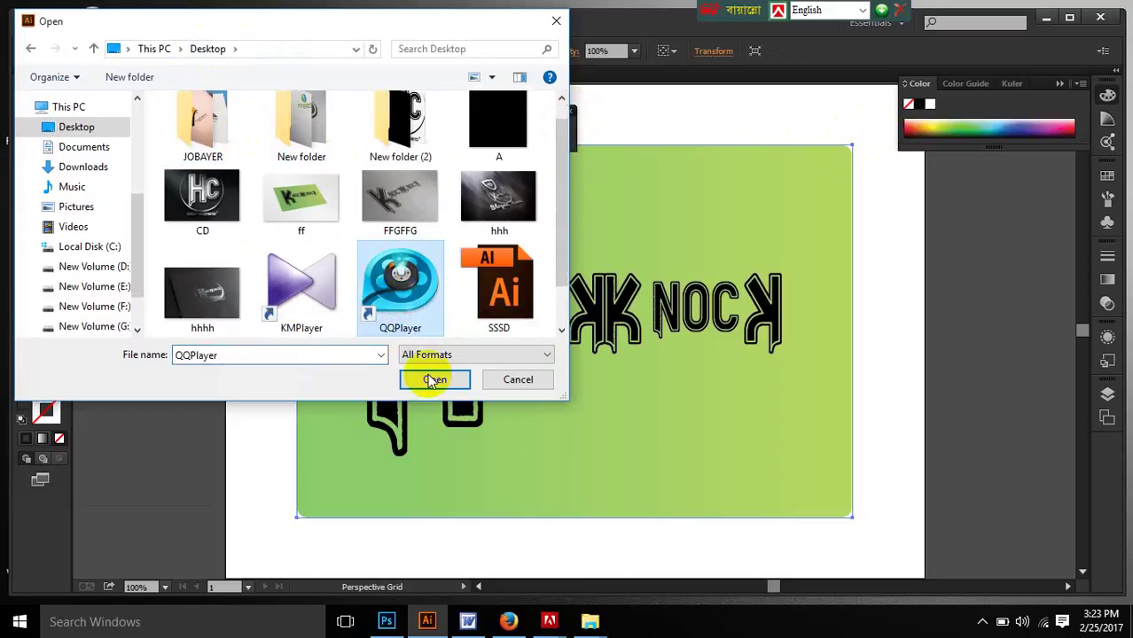
double_click(395, 133)
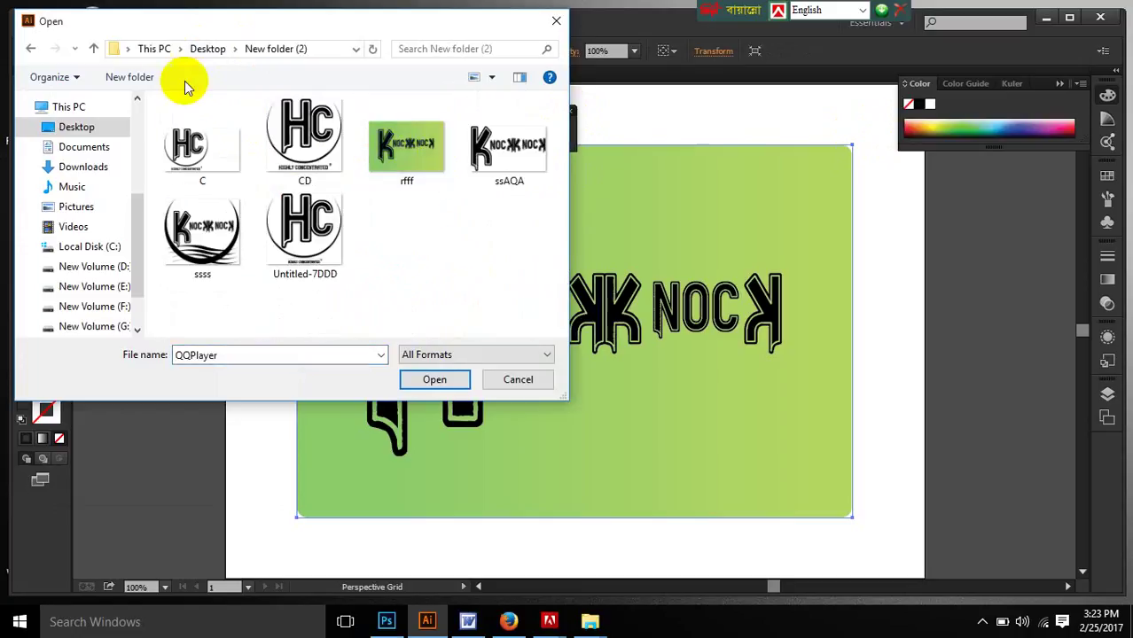
click(209, 48)
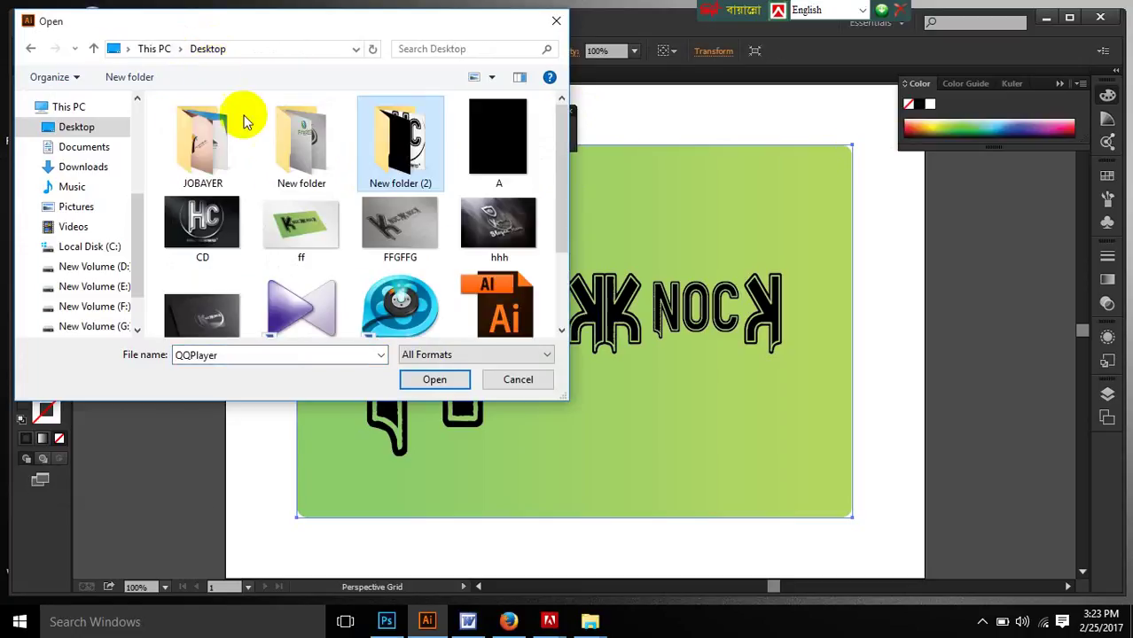
double_click(289, 180)
scroll(556, 131, down, 1)
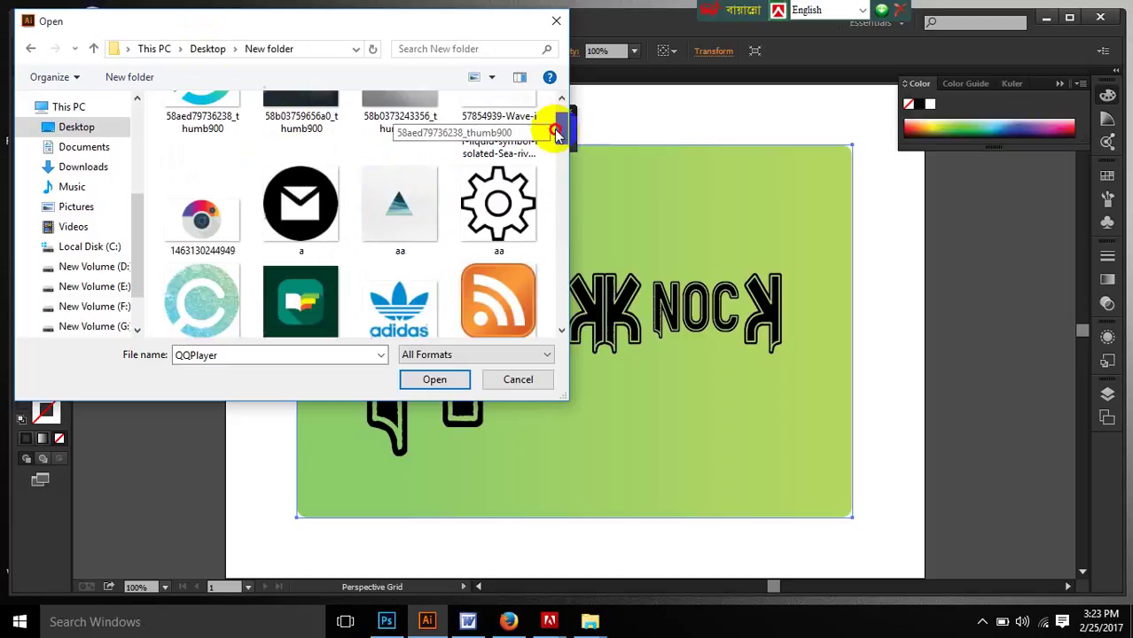
drag(556, 131, 558, 149)
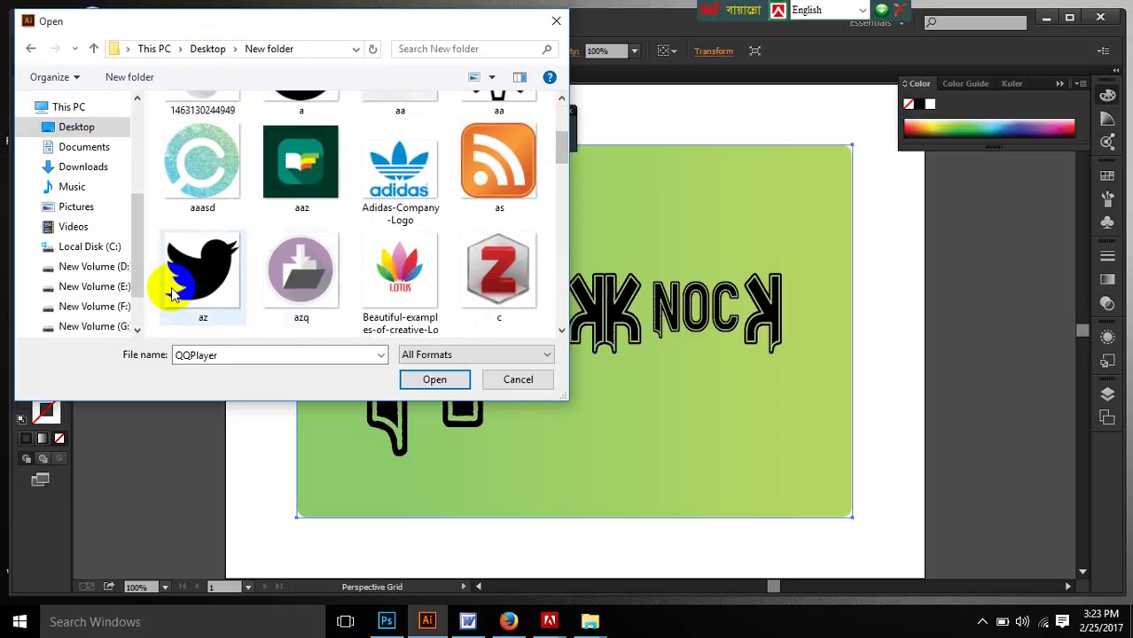
click(200, 282)
click(434, 379)
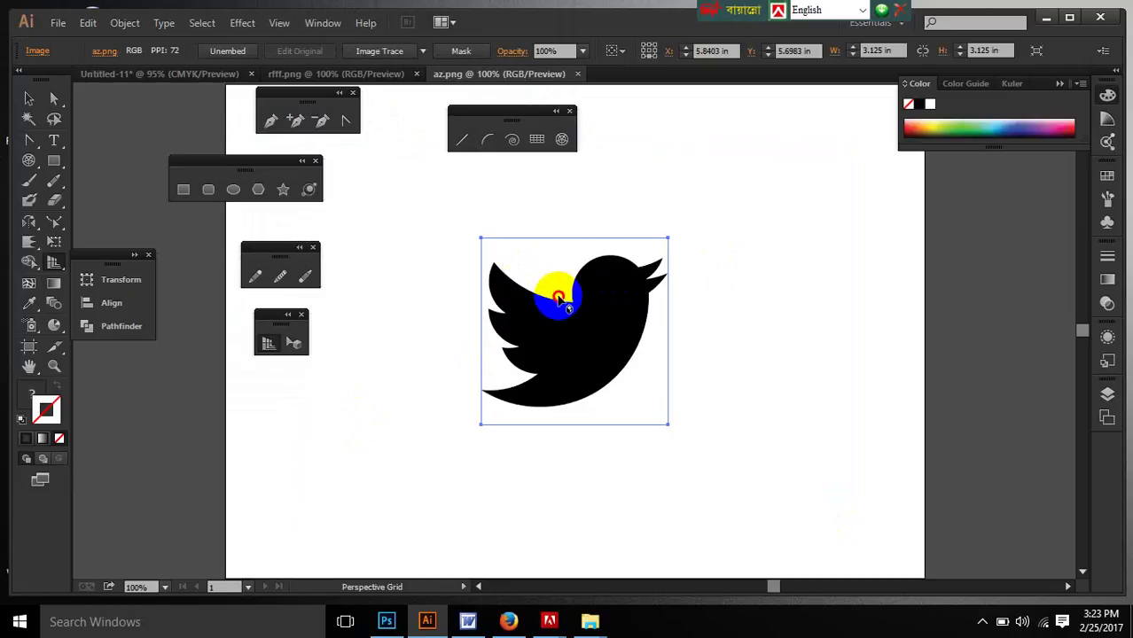
Step: Move the bird image into the Untitled-11 document over the blue grid plane and shift the line tools palette clear of it
click(29, 99)
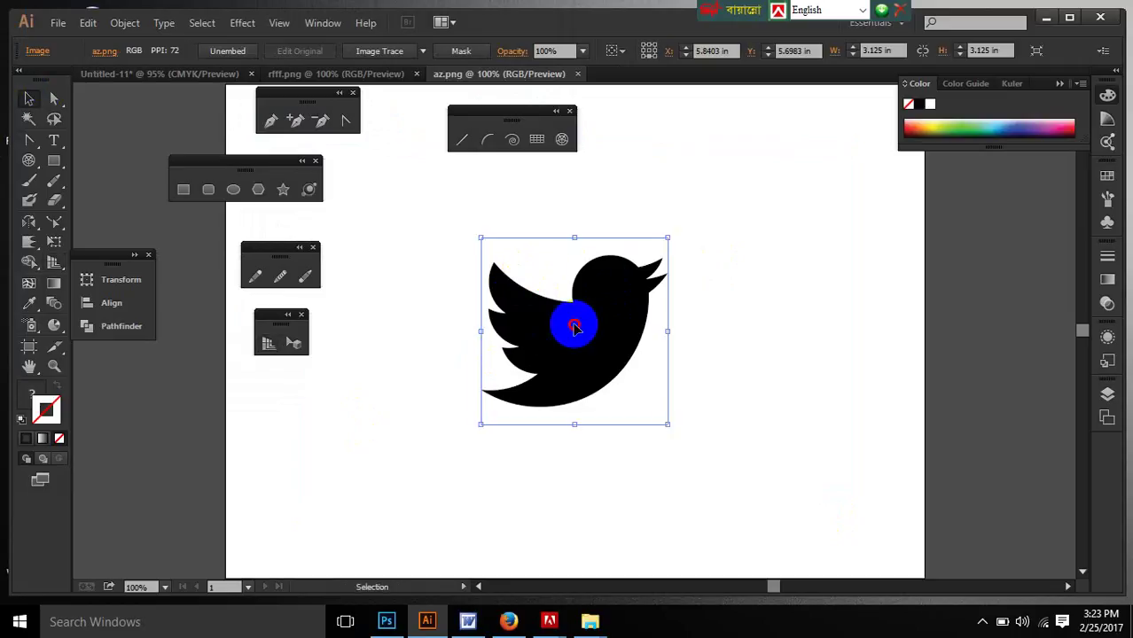
drag(574, 329, 483, 307)
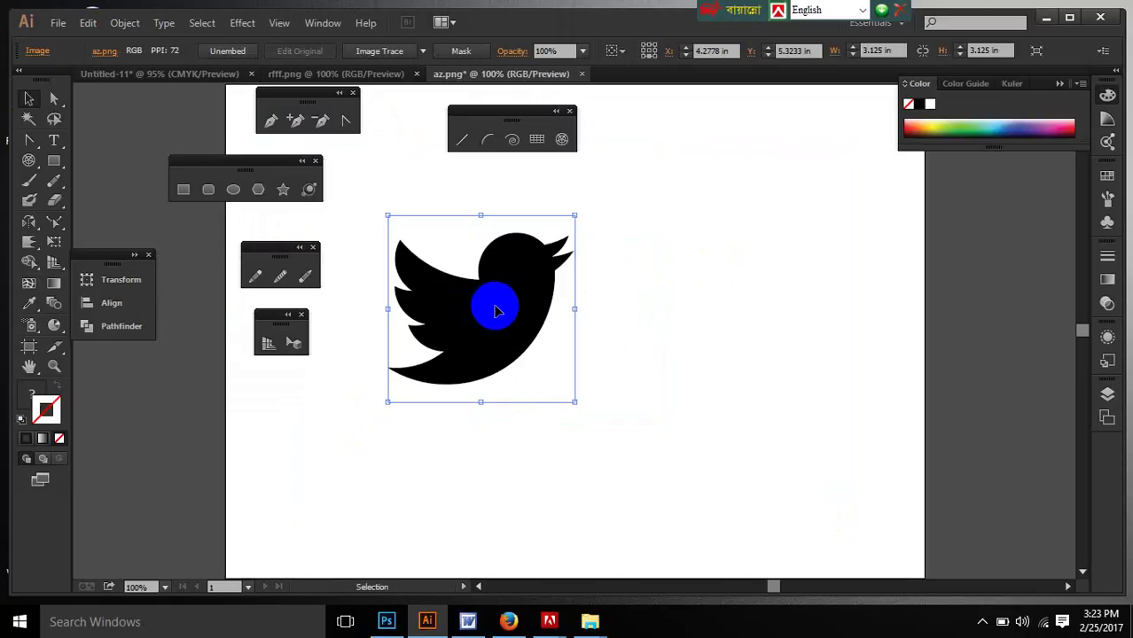
click(186, 74)
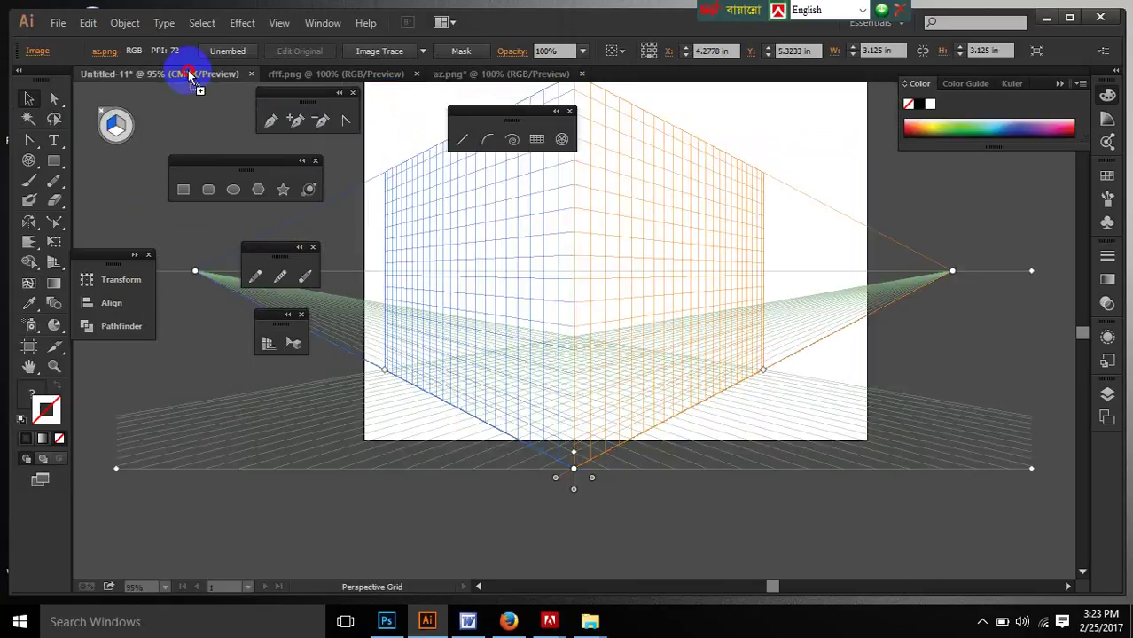
drag(450, 232, 551, 251)
drag(510, 115, 698, 119)
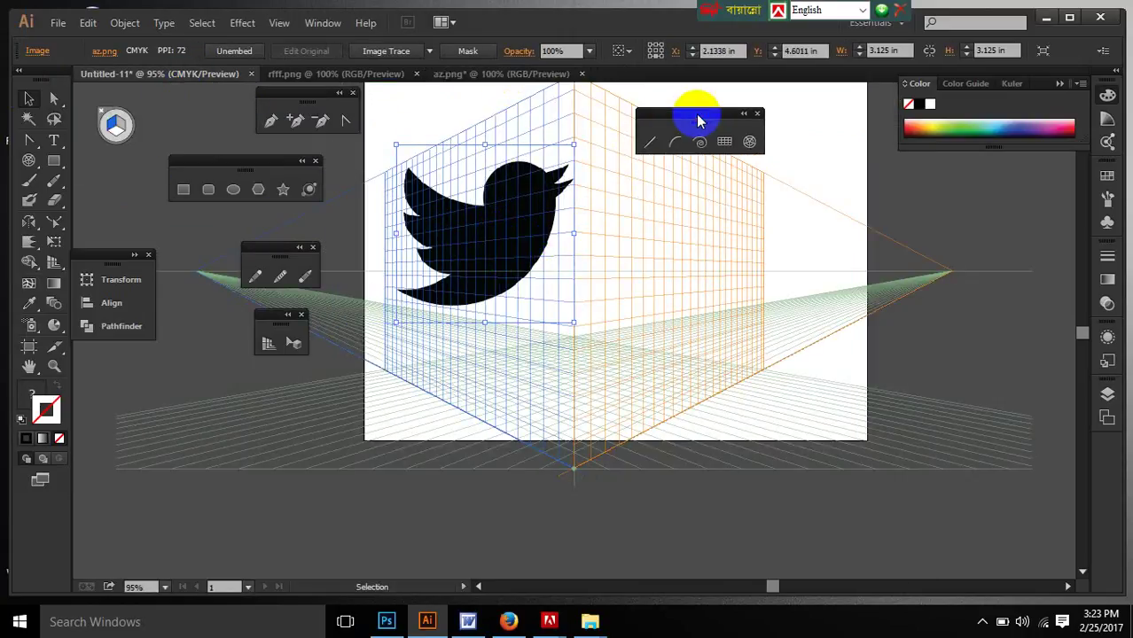
Step: Resize the bird to about 2.22 by 3.33 in with a slight counterclockwise tilt on the blue grid plane, and deselect it
drag(567, 138, 564, 116)
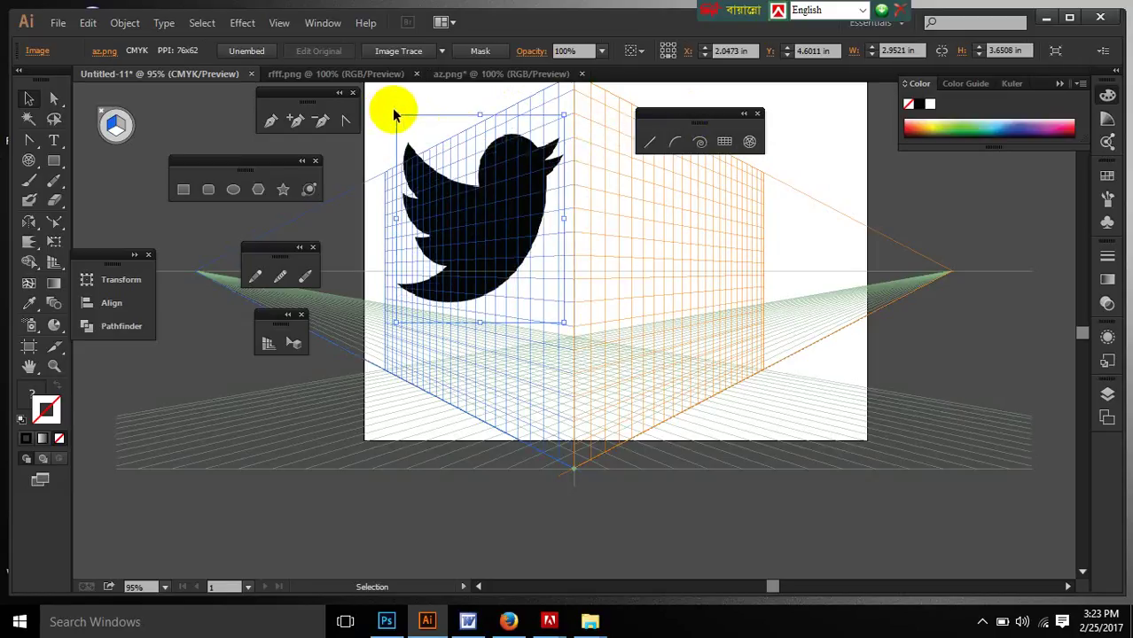
drag(391, 114, 460, 145)
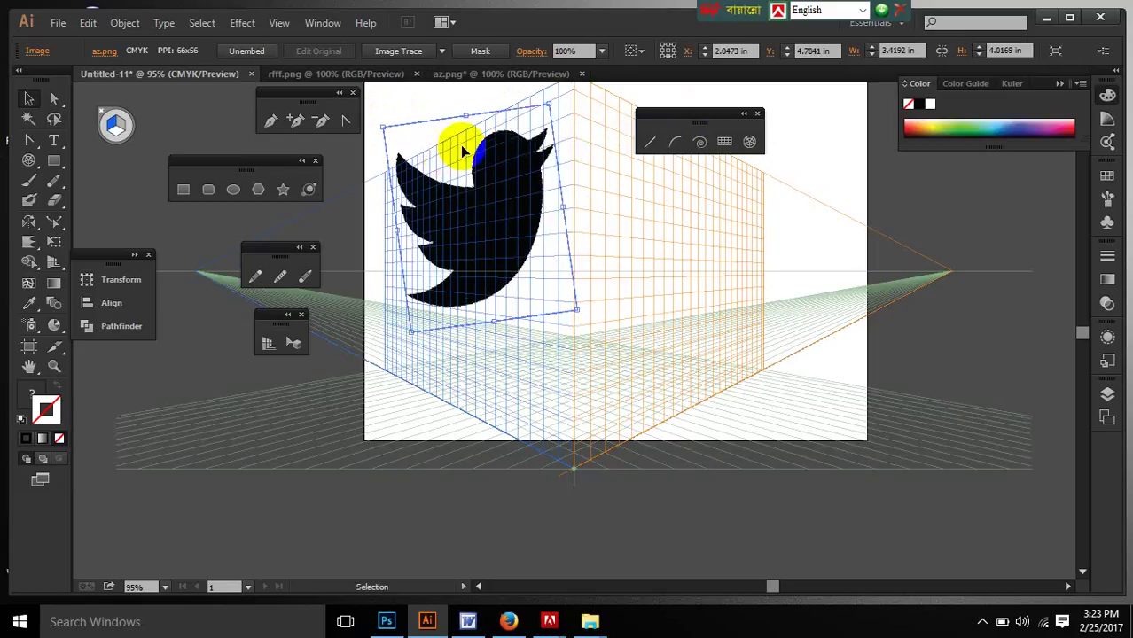
drag(387, 129, 434, 146)
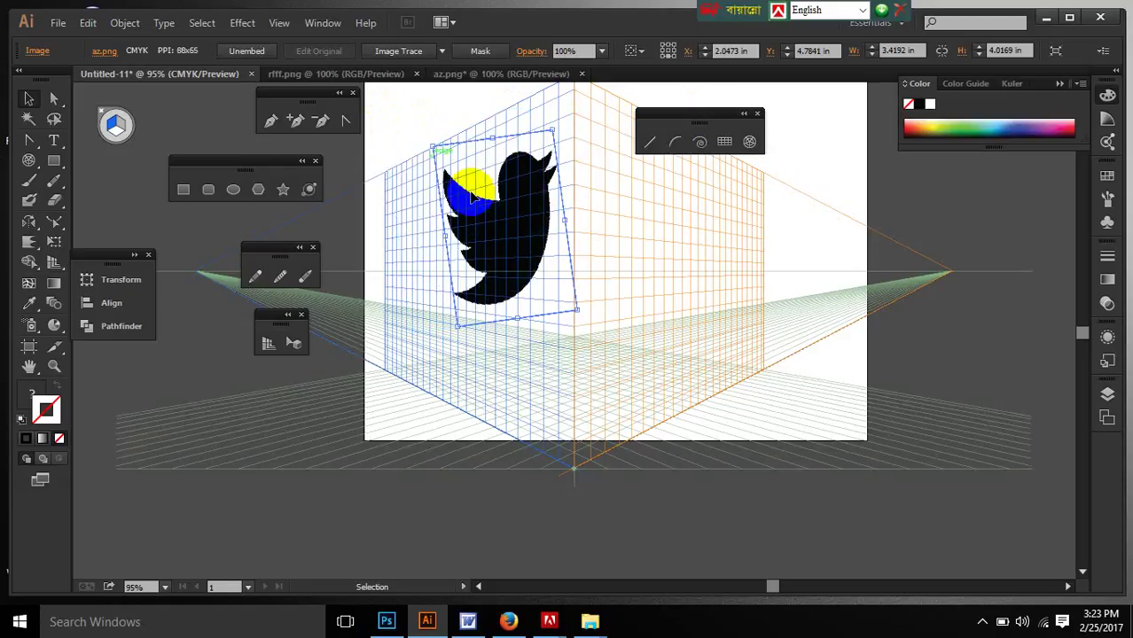
click(521, 271)
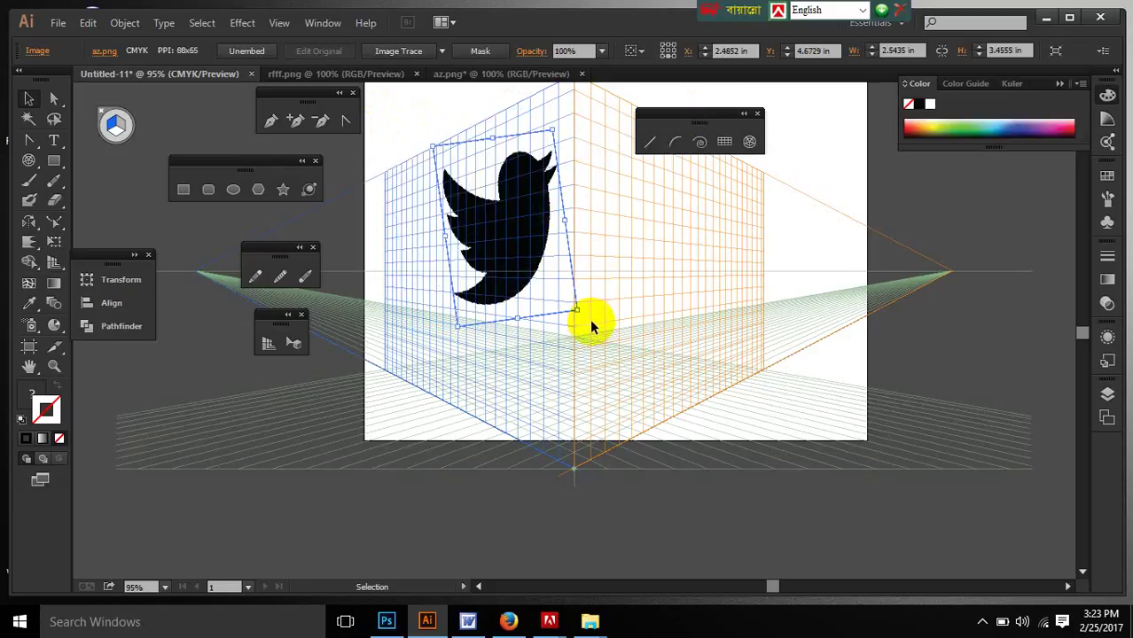
mouse_move(576, 312)
mouse_down()
mouse_move(539, 307)
mouse_move(559, 308)
mouse_up()
click(32, 120)
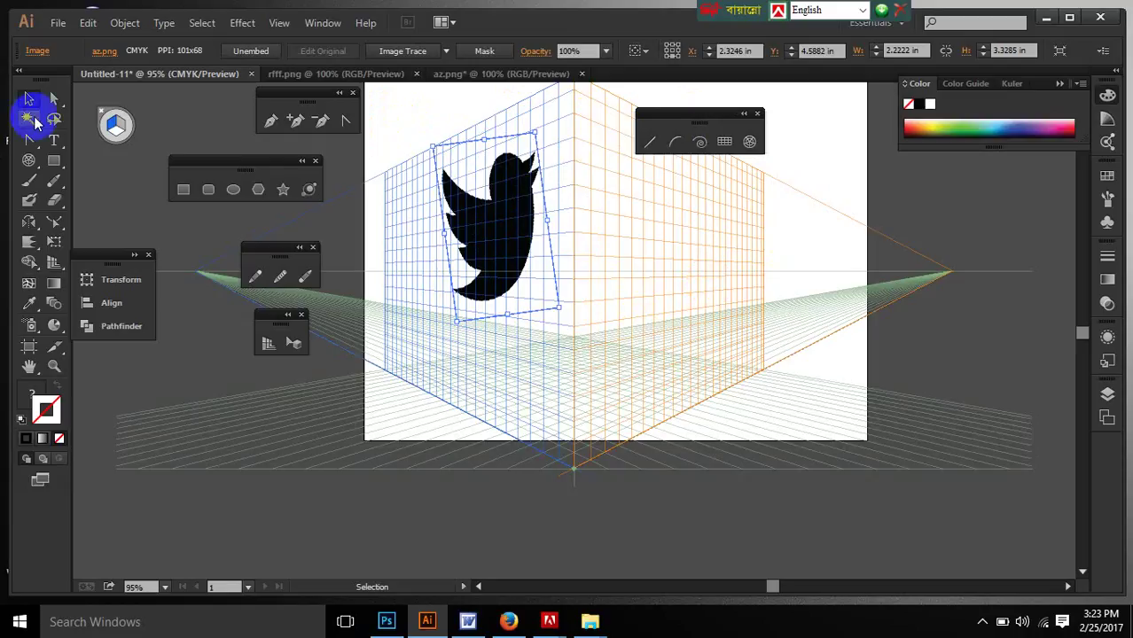
click(885, 513)
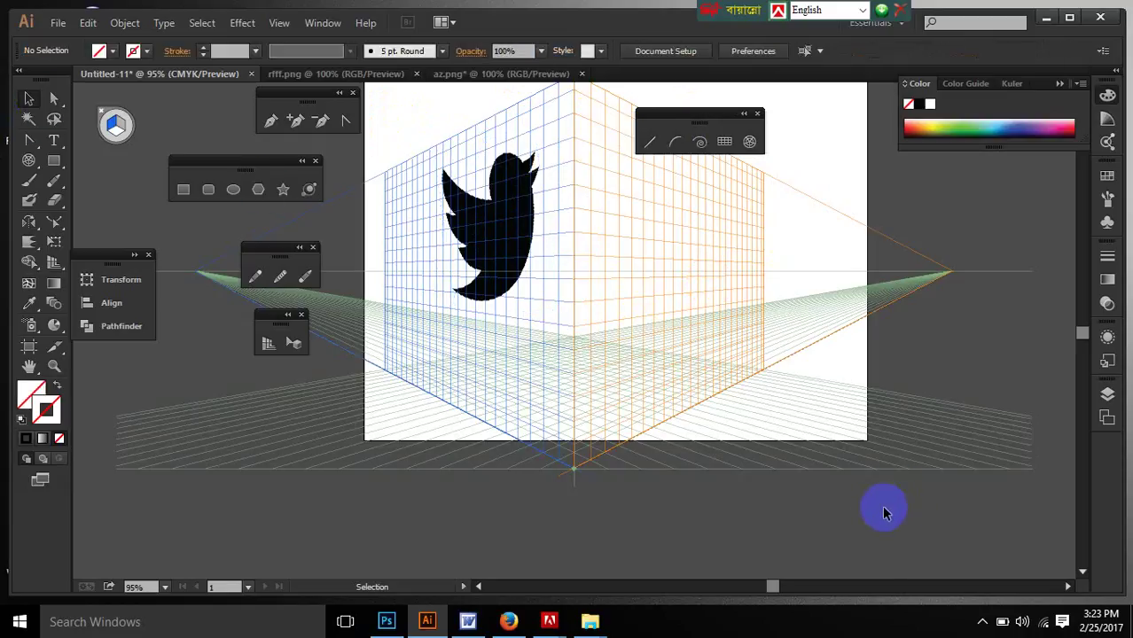
Step: Select the bird, try the Perspective Selection tool on it and clear the selection
click(532, 223)
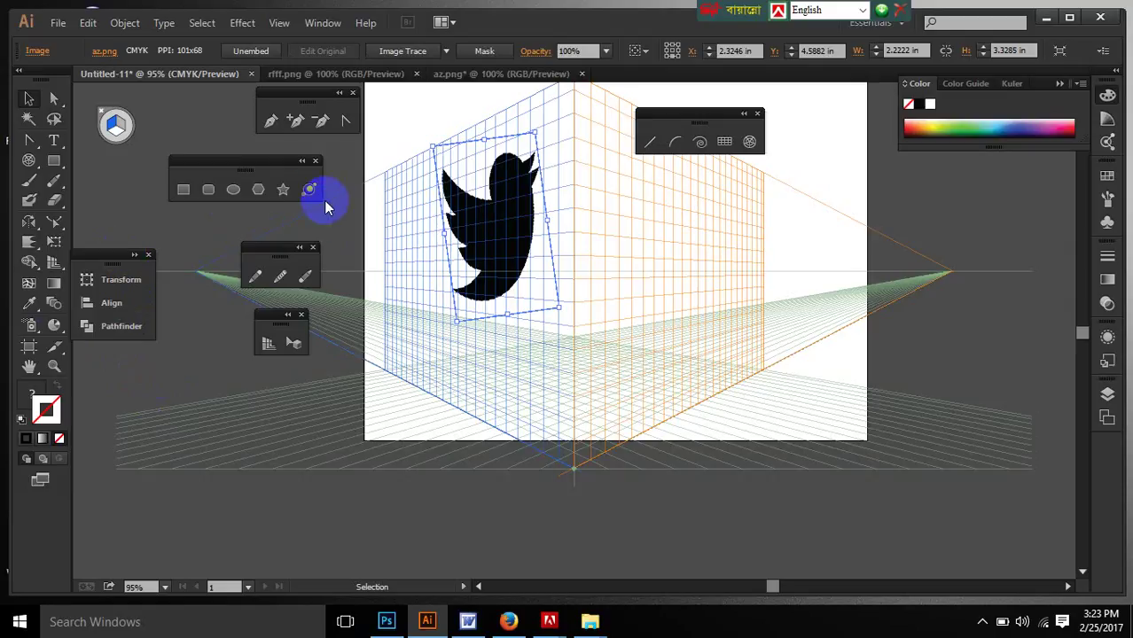
click(294, 344)
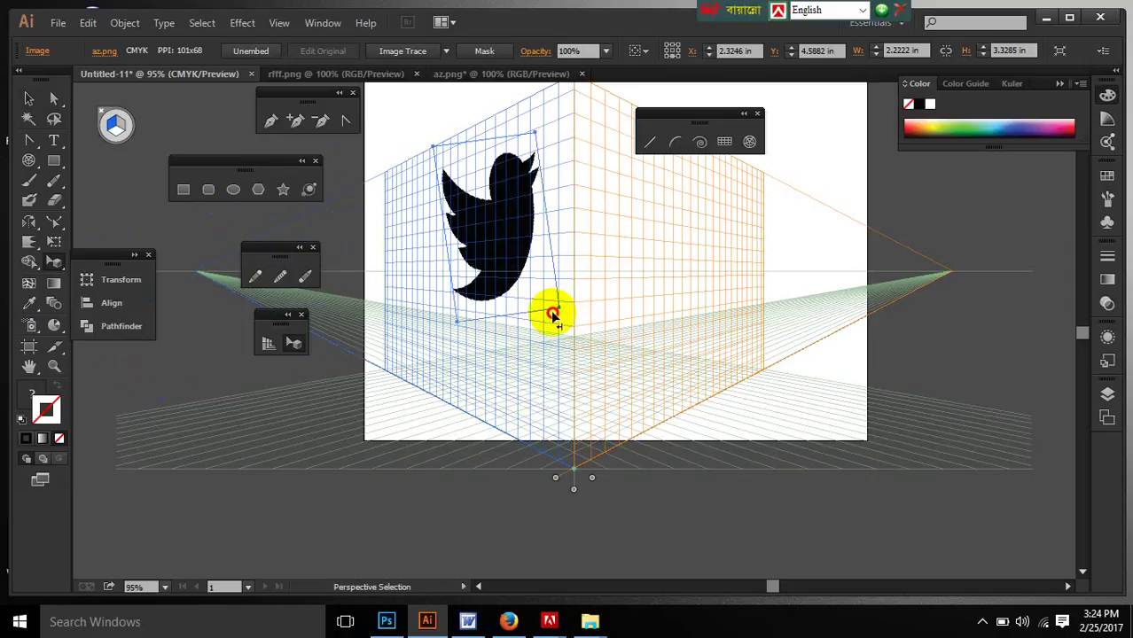
click(525, 308)
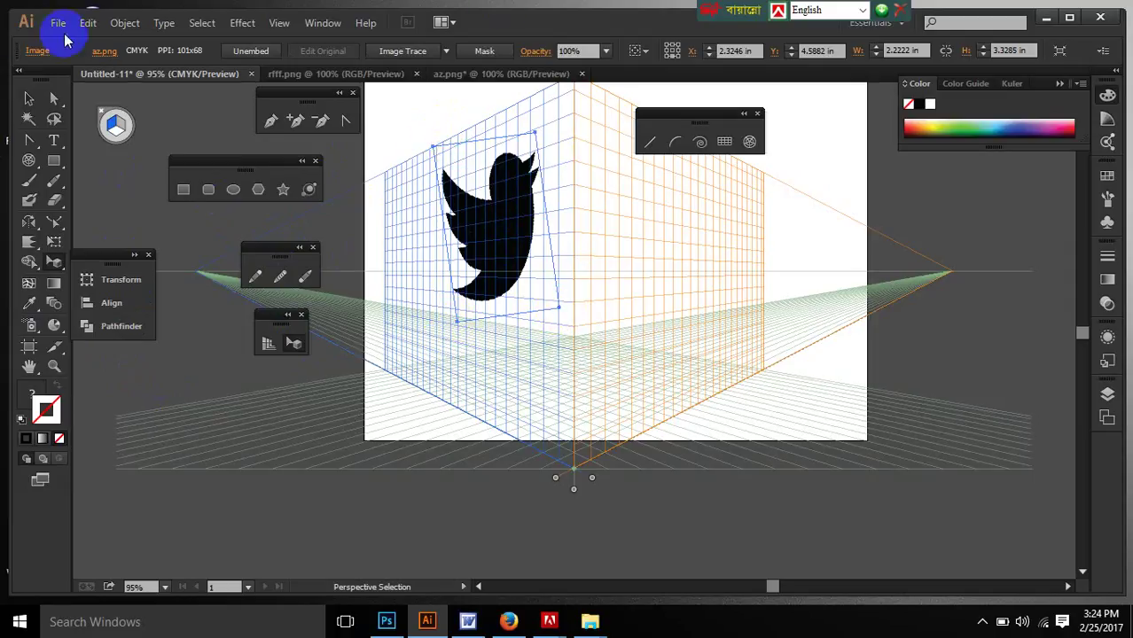
click(430, 107)
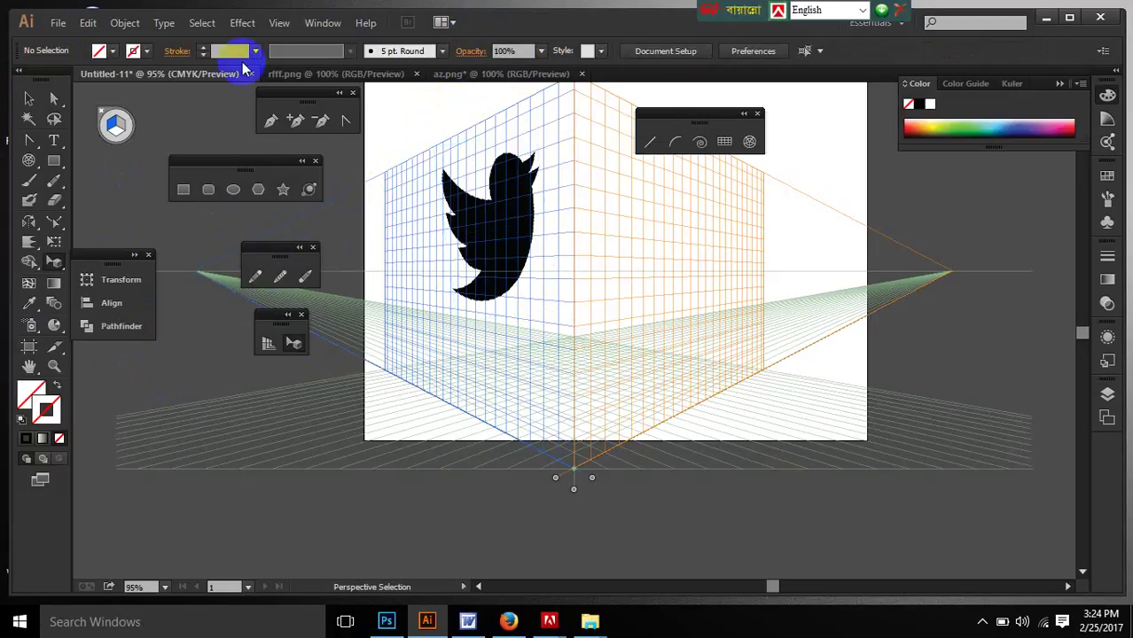
click(62, 25)
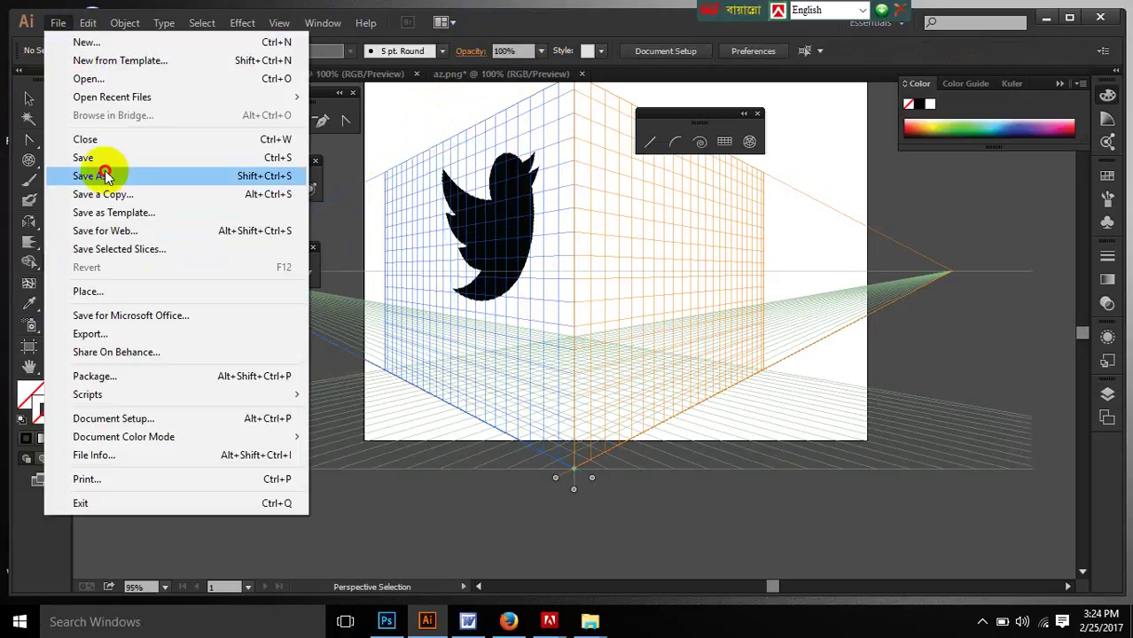
click(133, 177)
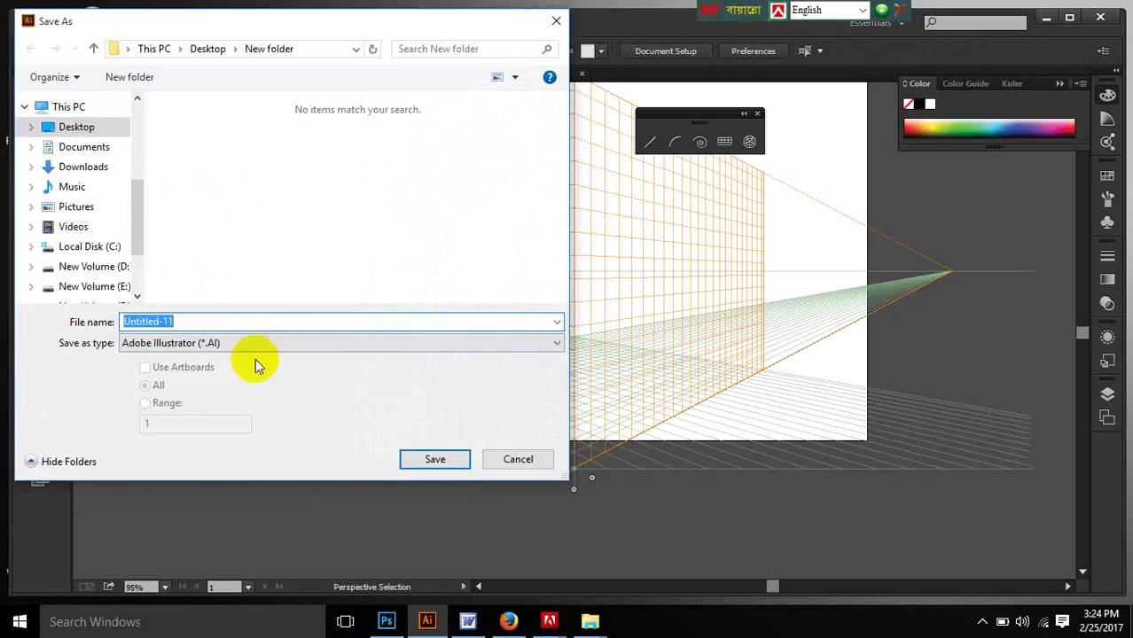
click(233, 344)
click(213, 343)
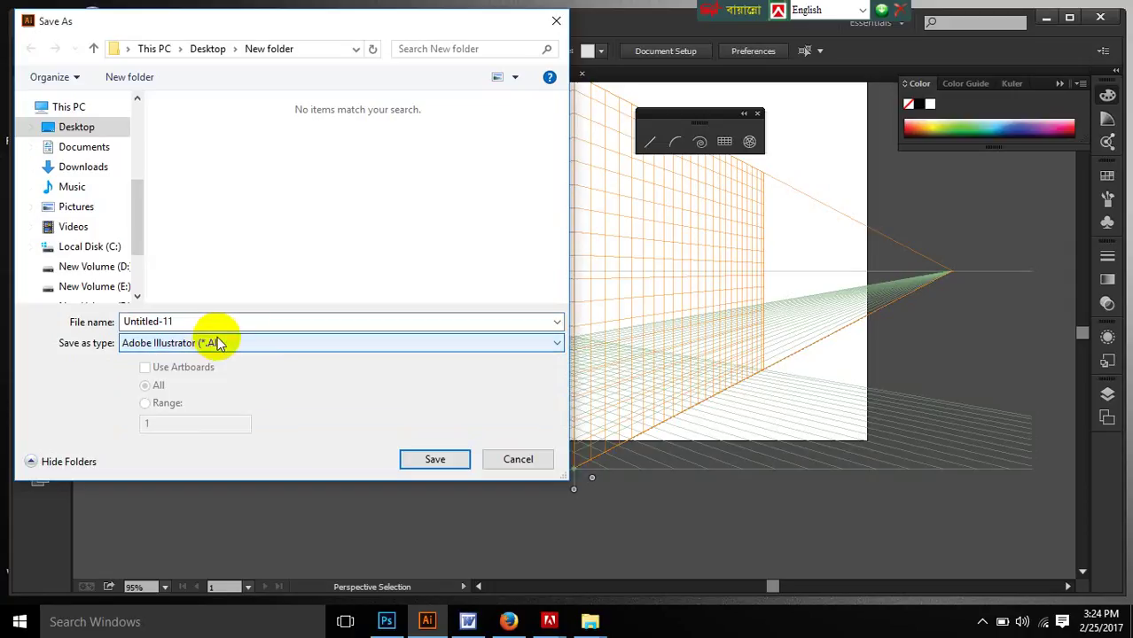
click(556, 19)
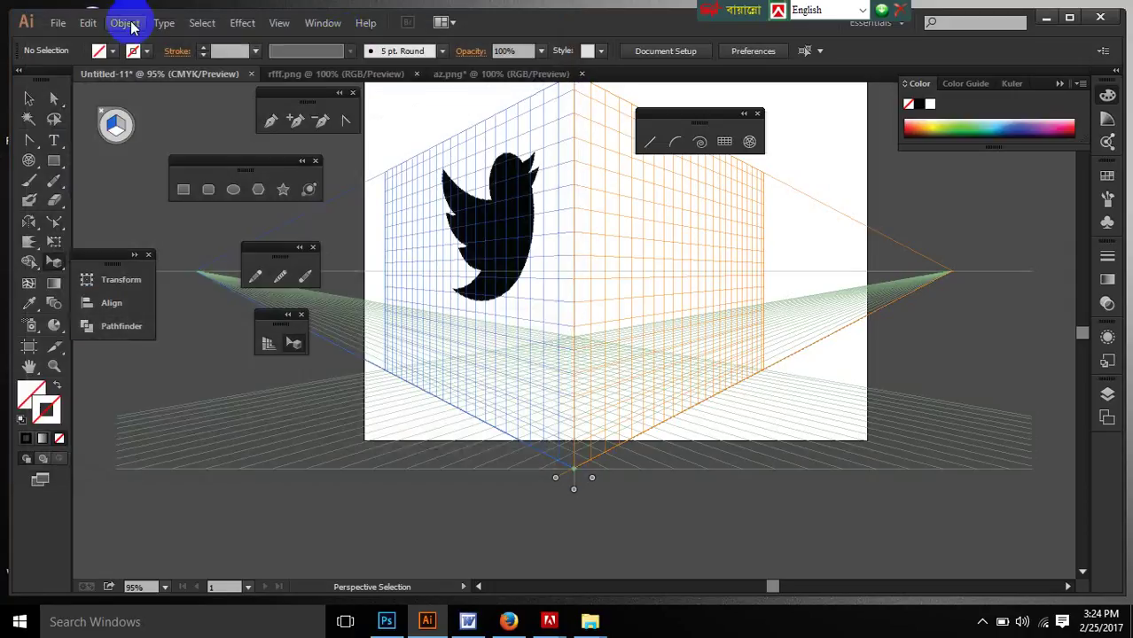
Step: Start a Save for Web export of the bird artboard and choose the JPEG High preset
click(56, 22)
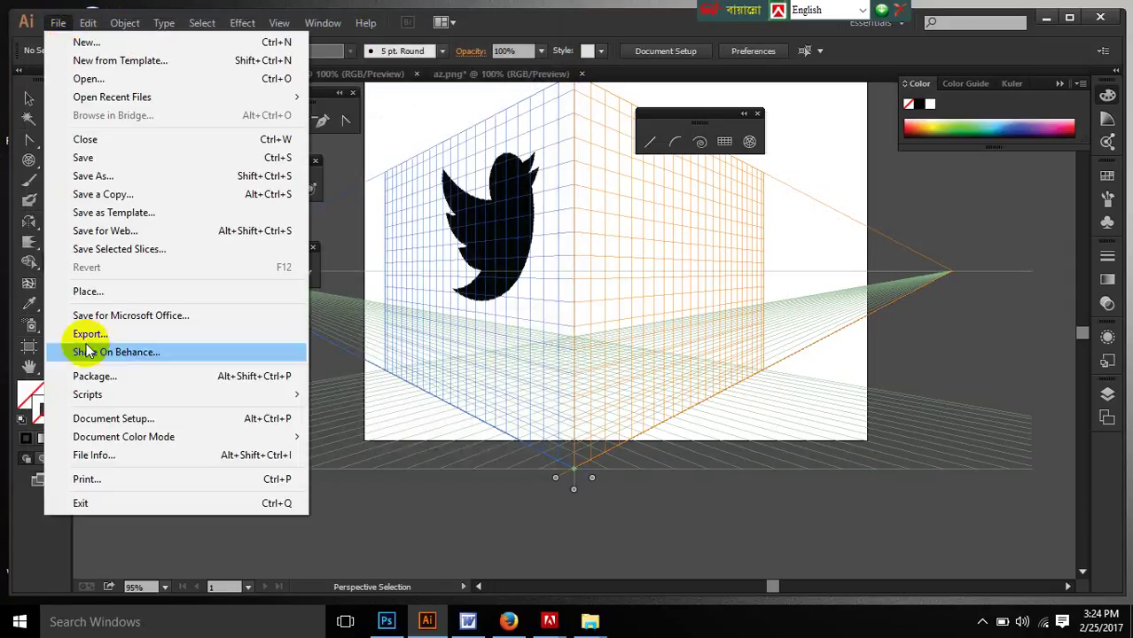
click(121, 232)
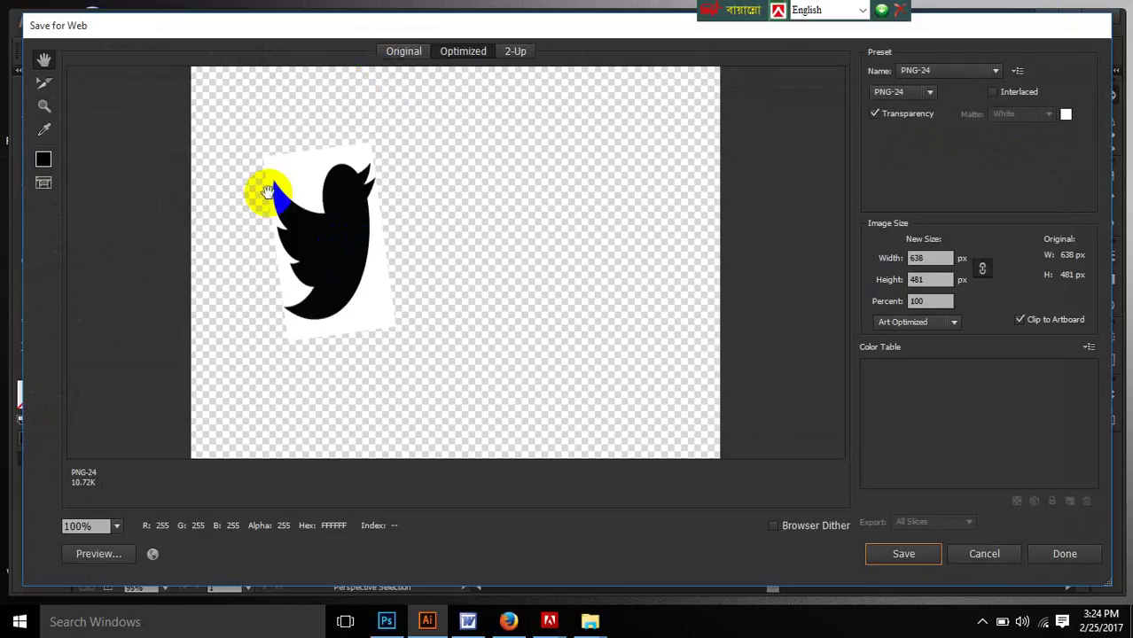
click(944, 71)
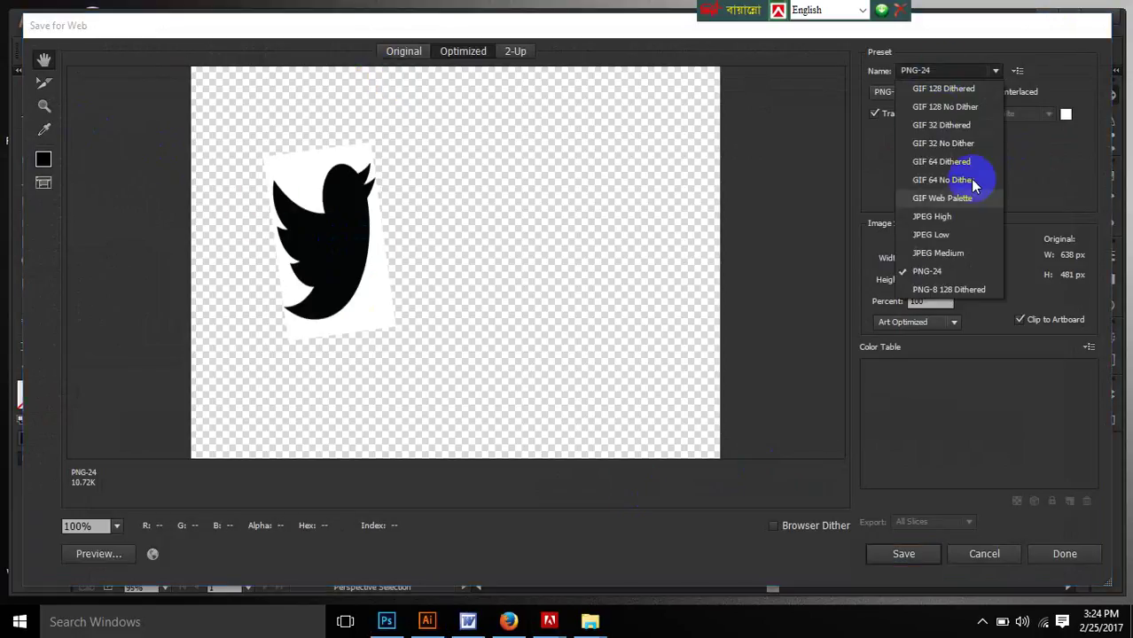
click(933, 218)
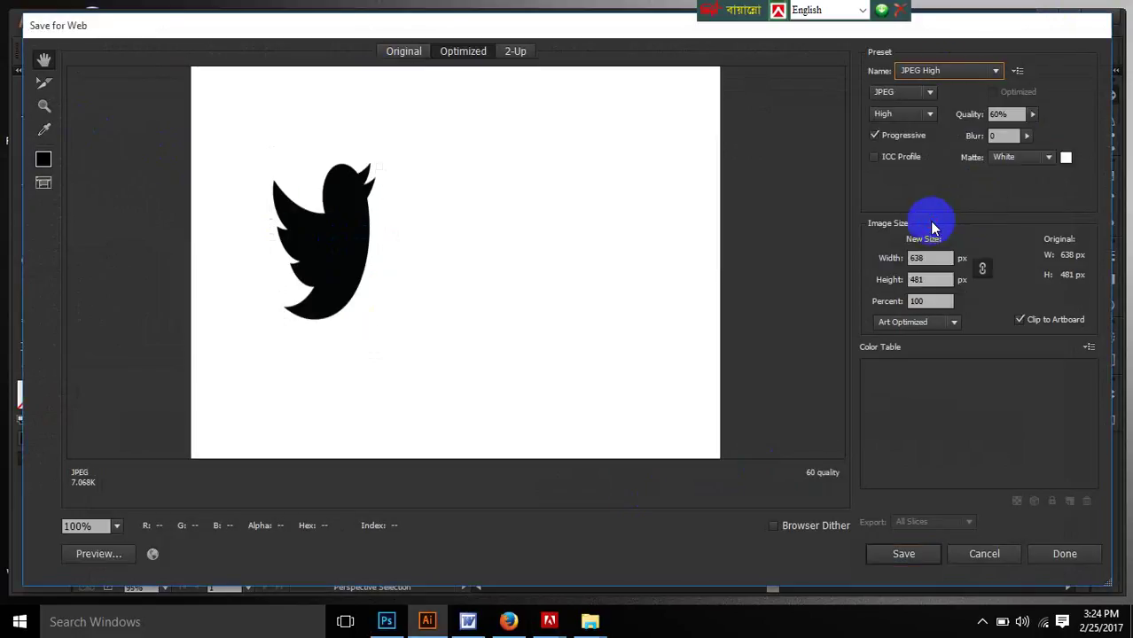
Step: Save the optimized JPEG under the name Untitled-11 in the desktop's New folder
click(885, 555)
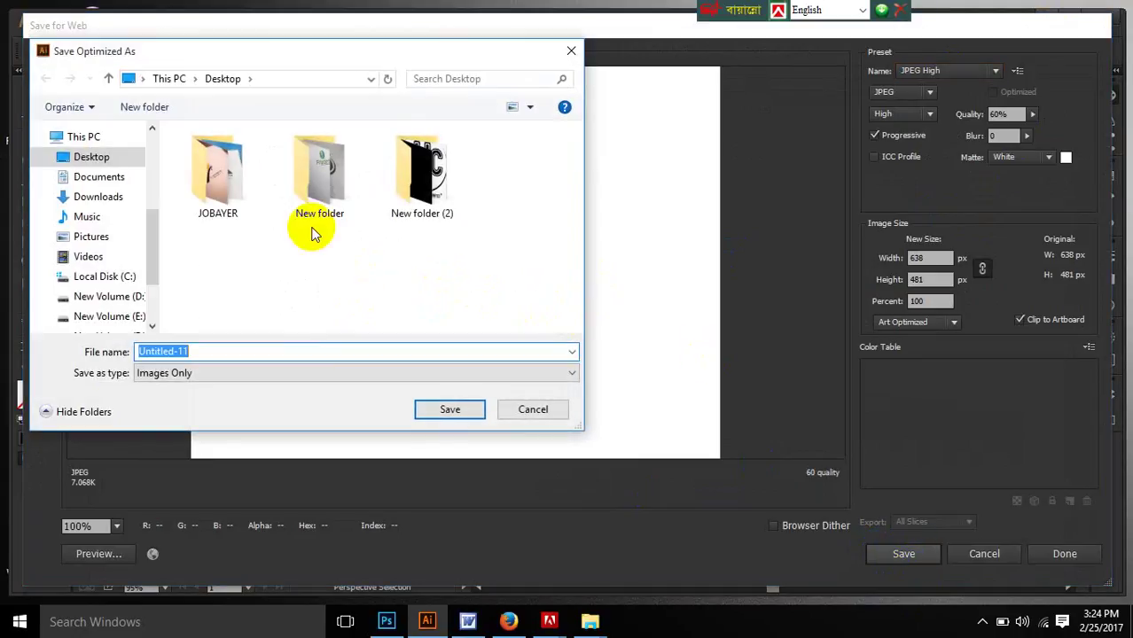
double_click(302, 191)
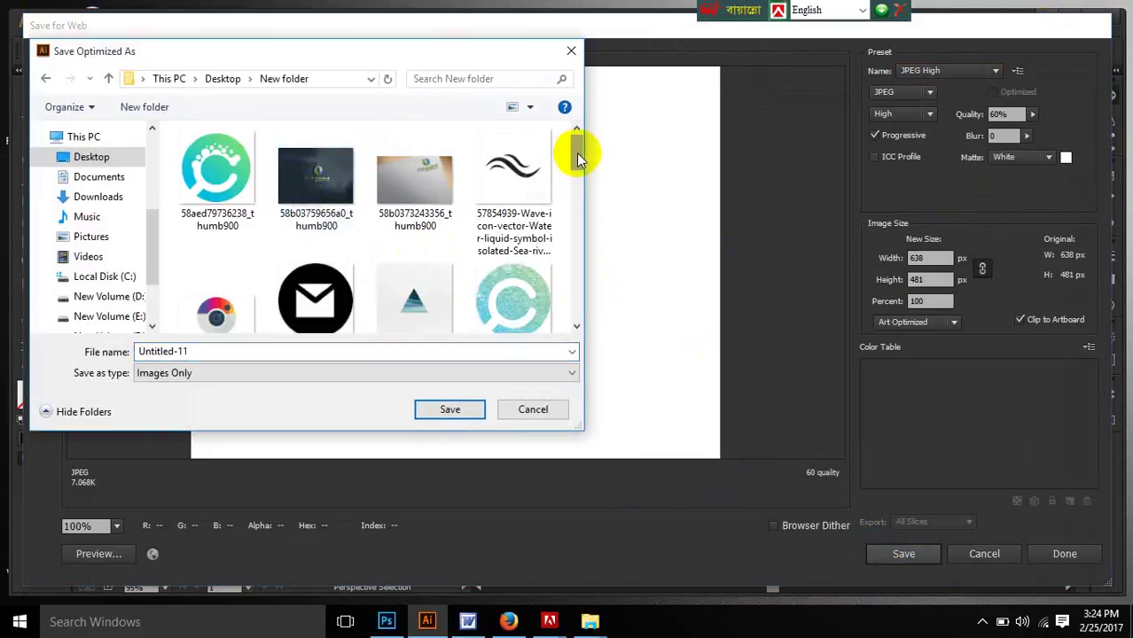
mouse_move(576, 146)
mouse_down()
mouse_move(581, 303)
mouse_move(587, 132)
mouse_up()
click(447, 407)
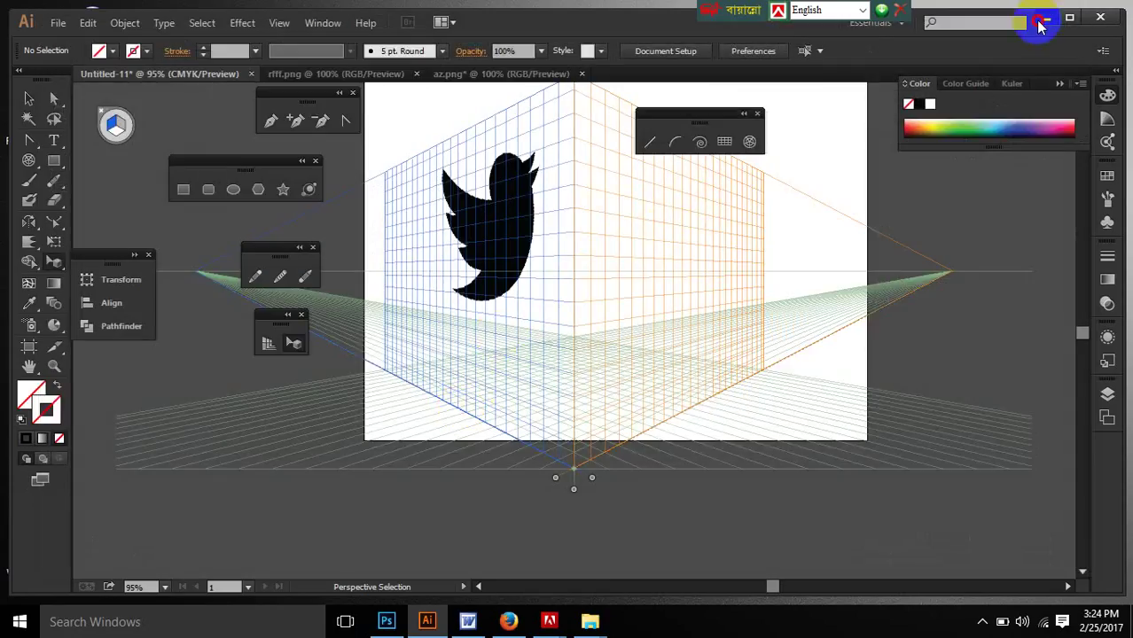
Step: Switch to the desktop and look through New folder (2) and the folder above it for the exported image
click(1042, 20)
double_click(154, 125)
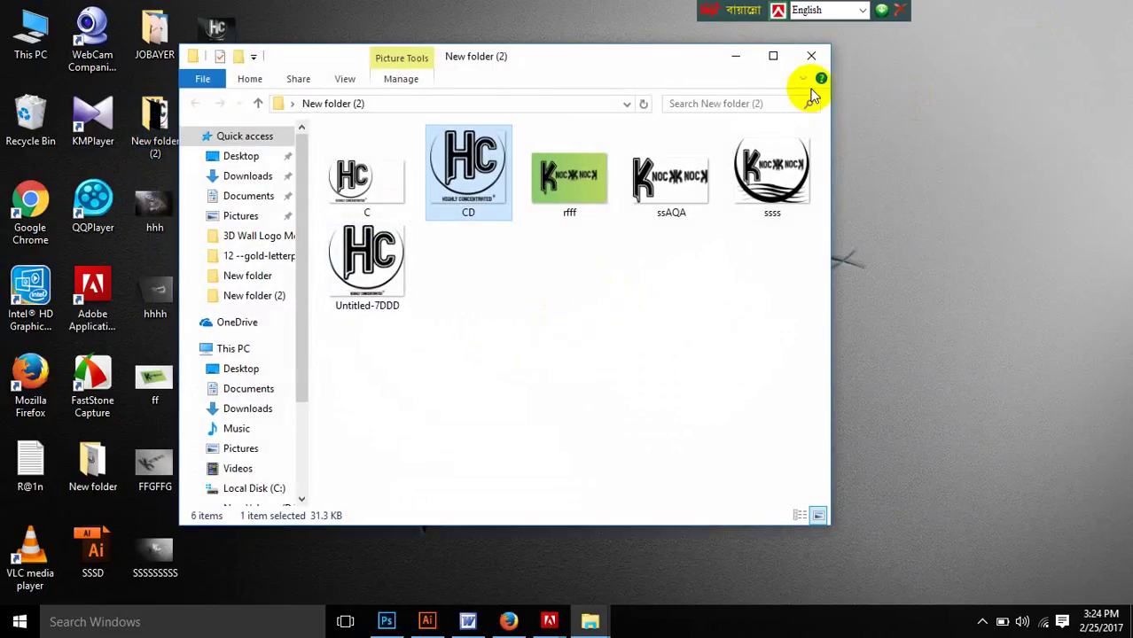
click(816, 57)
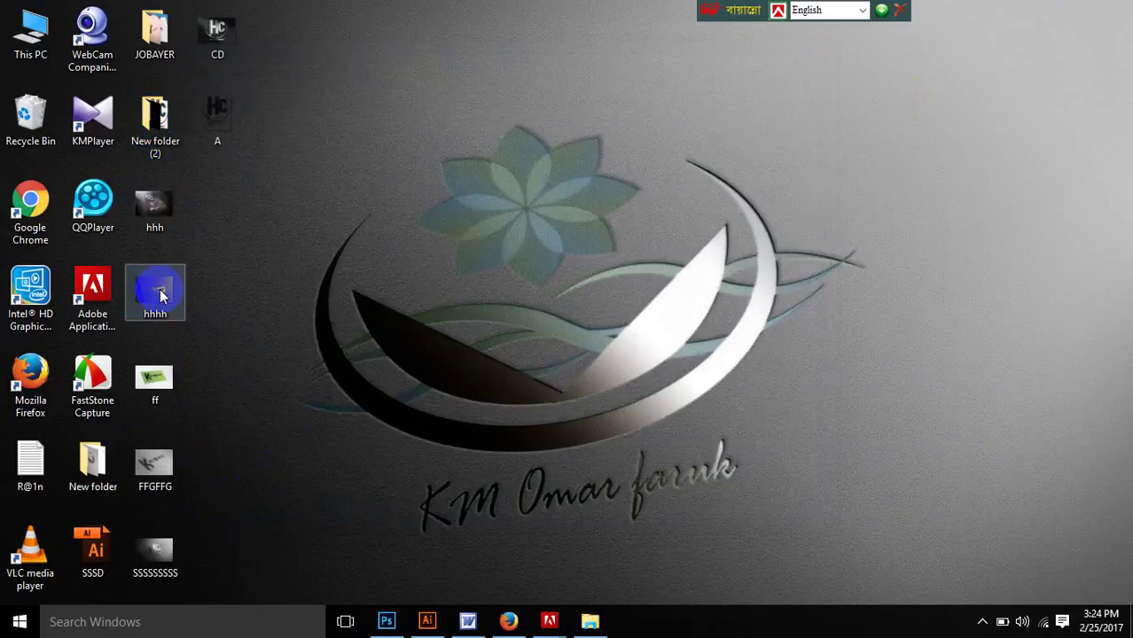
double_click(154, 55)
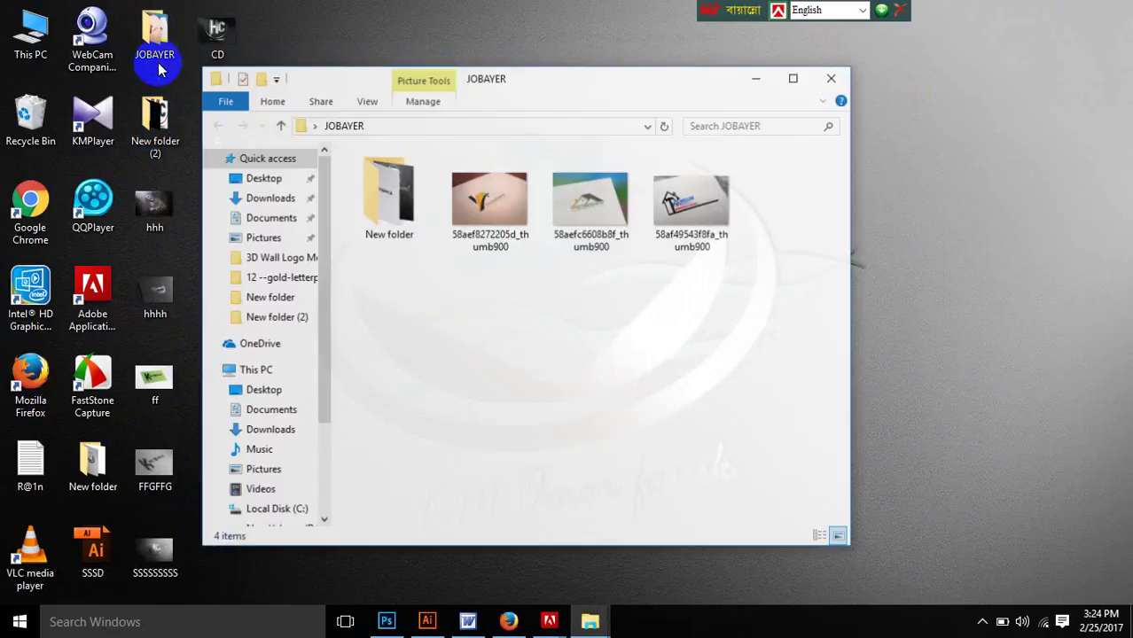
click(834, 80)
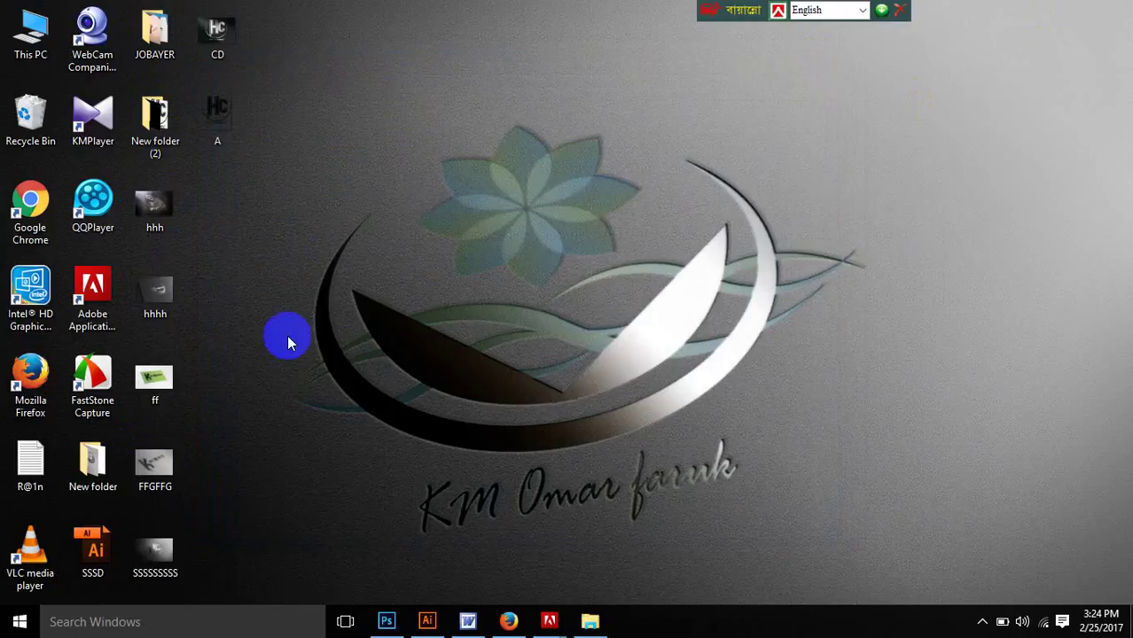
Step: Open the desktop's New folder and select the original az bird image
click(100, 491)
click(96, 487)
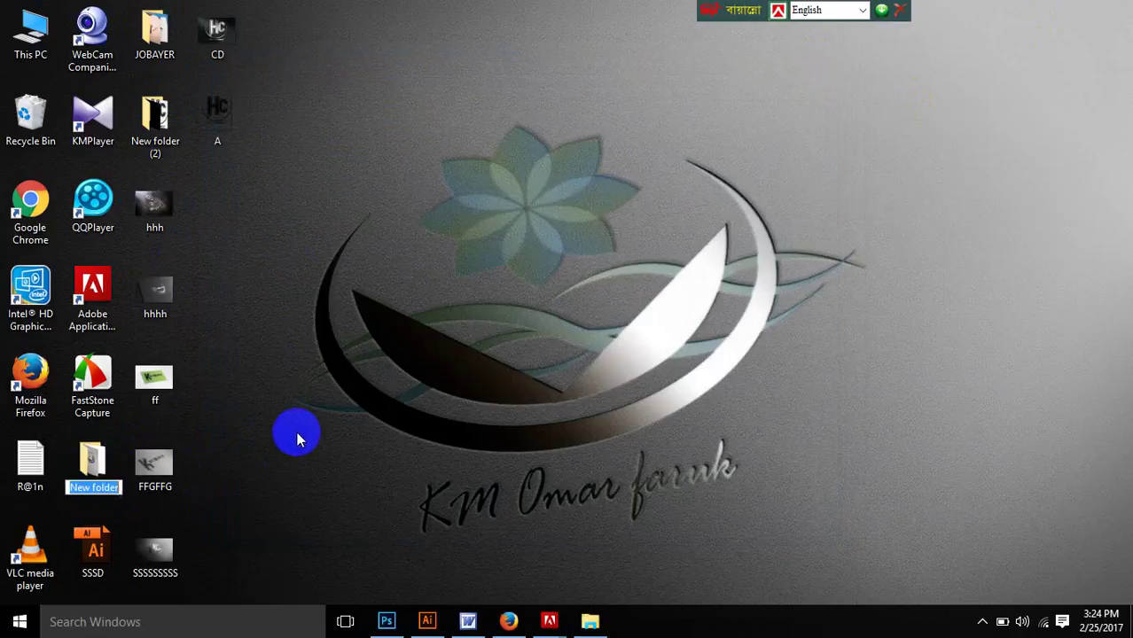
click(92, 477)
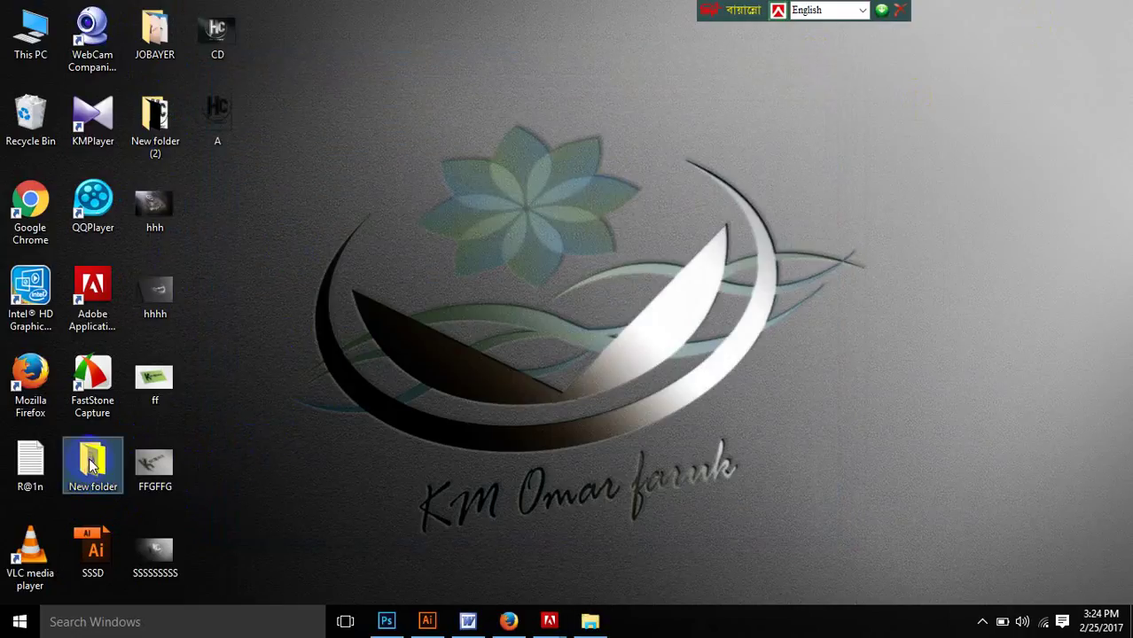
double_click(92, 467)
click(610, 454)
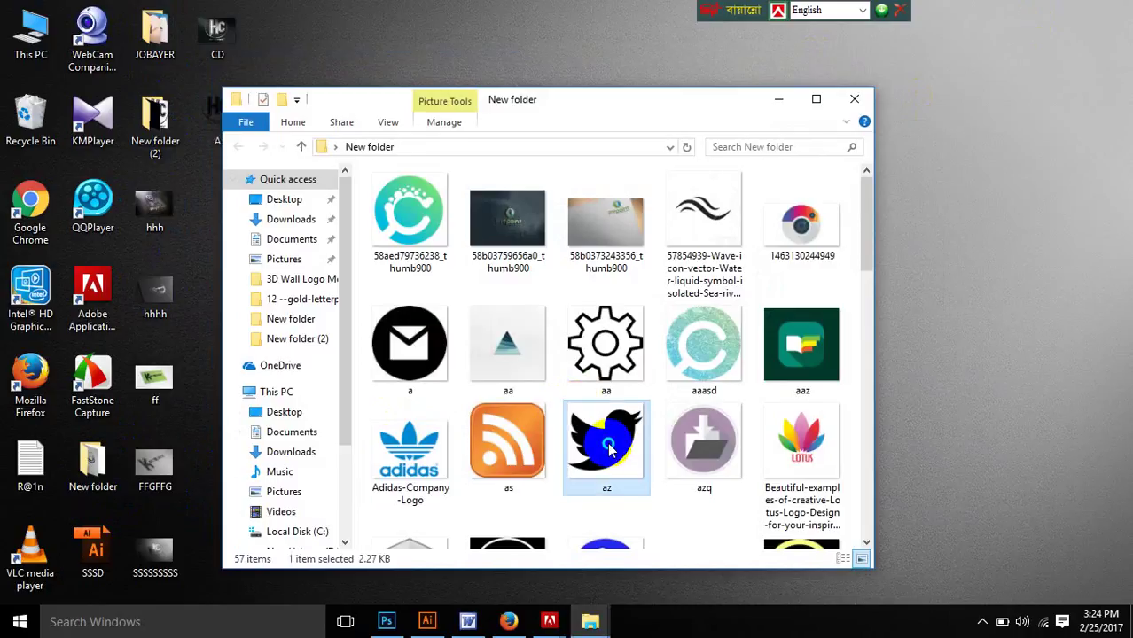
right_click(608, 444)
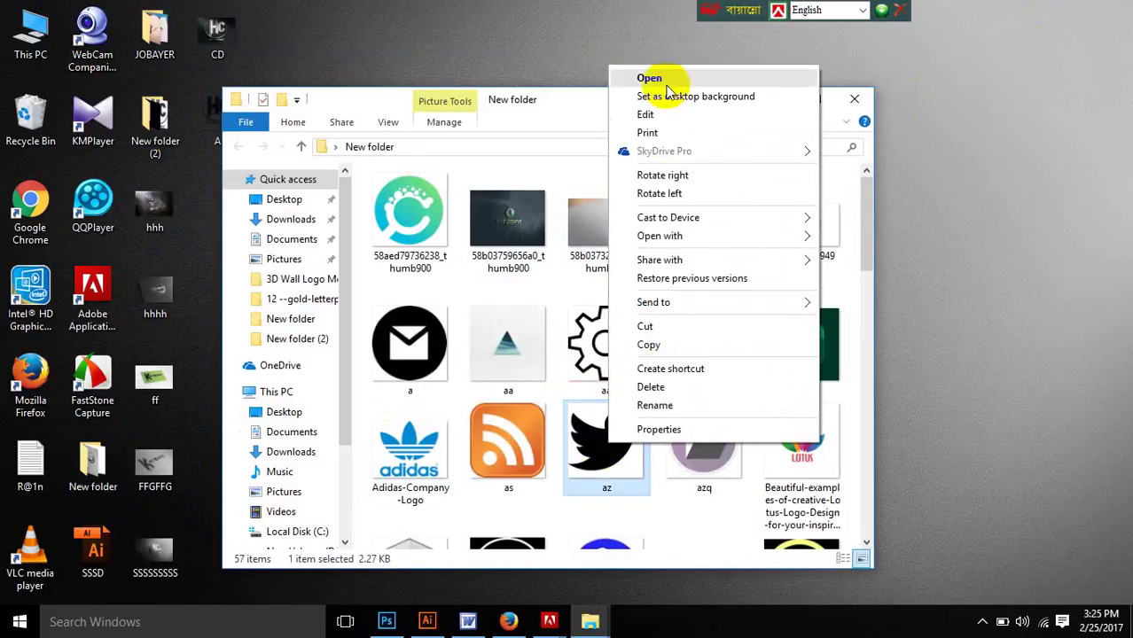
click(891, 239)
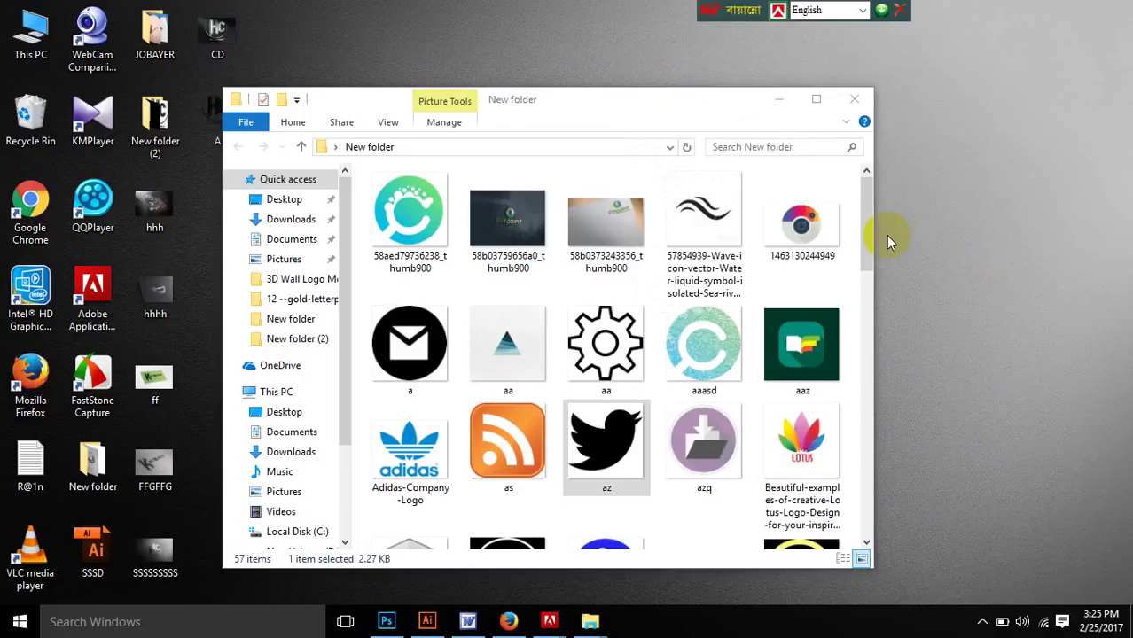
Step: Maximize the folder window, view the exported Untitled-11 image in Photos, close it and reselect the original az image
click(829, 100)
scroll(539, 357, down, 3)
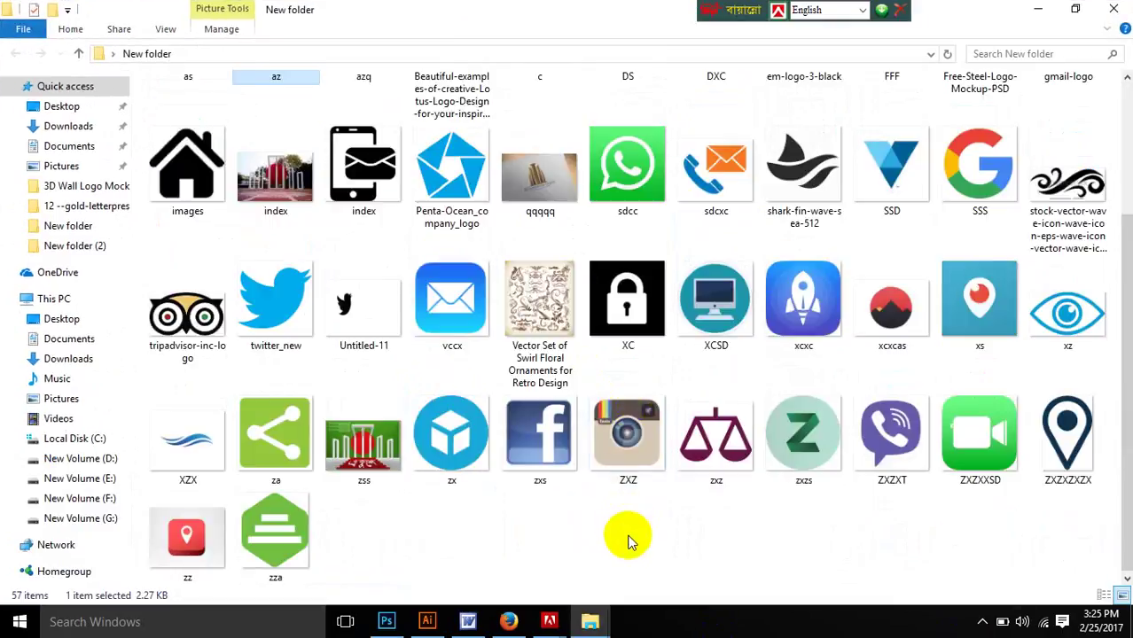
click(346, 301)
right_click(351, 305)
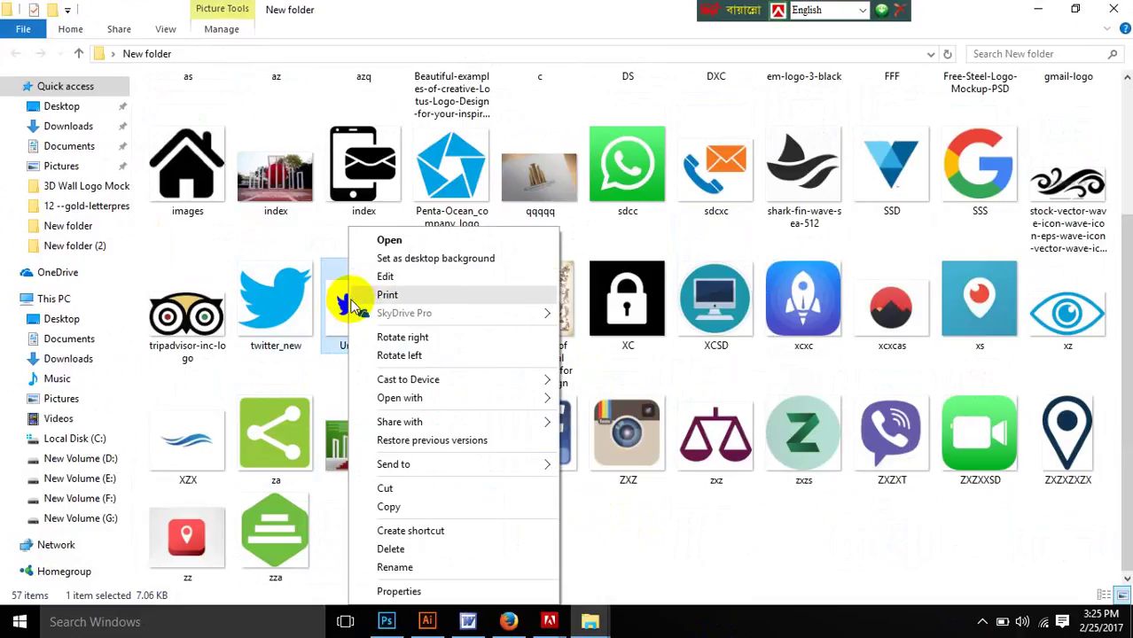
click(392, 240)
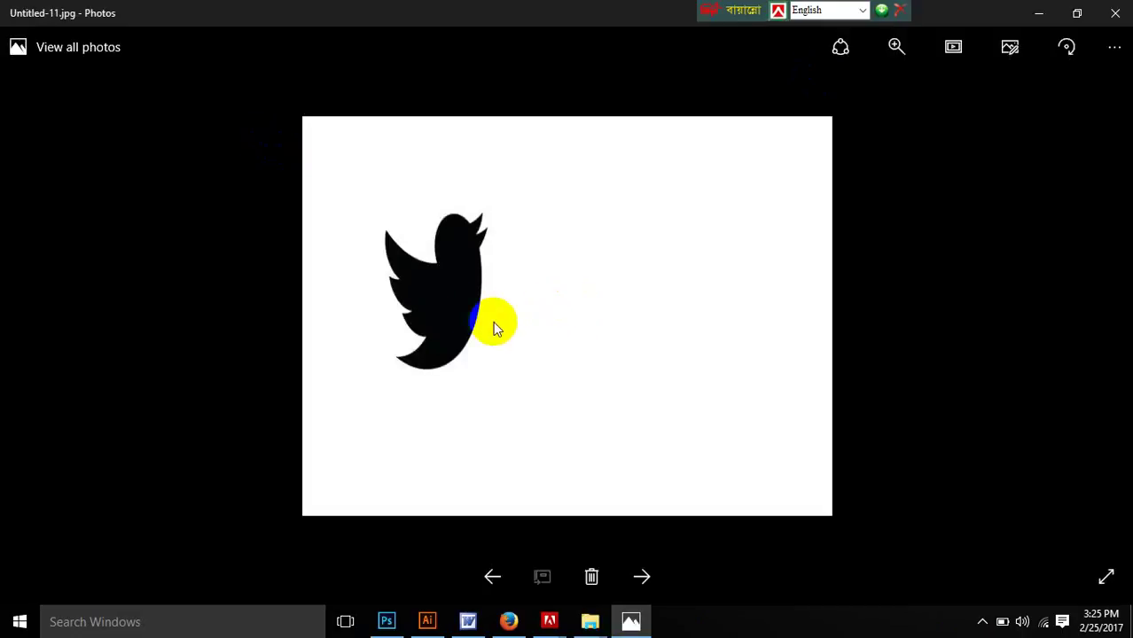
click(1102, 25)
scroll(473, 286, up, 3)
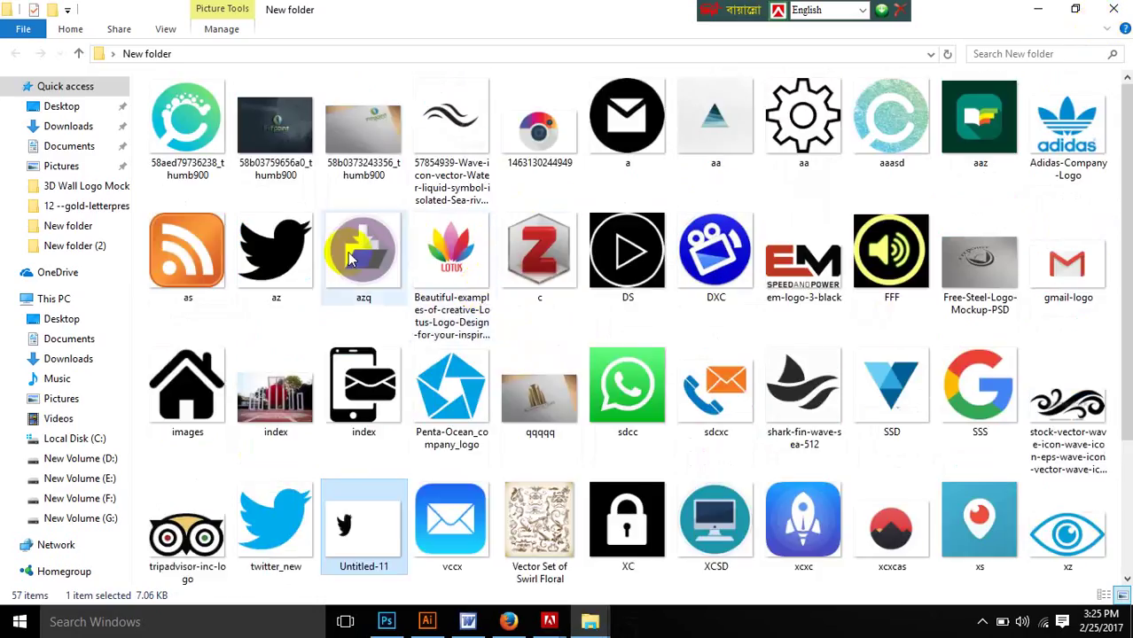
click(286, 275)
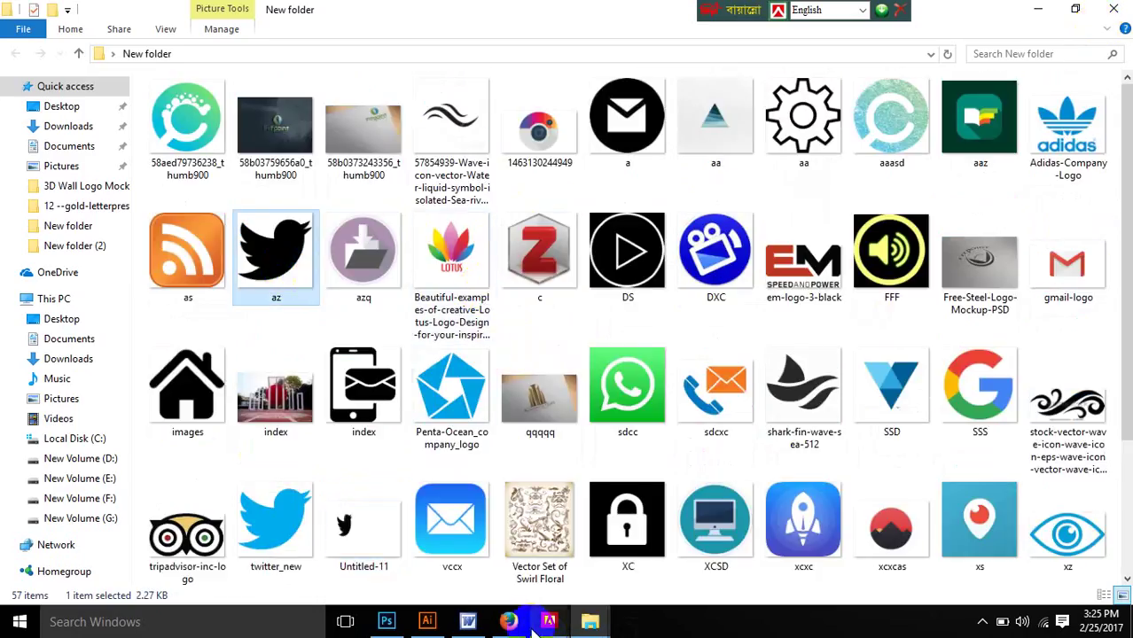
Step: Switch back to Illustrator and close the Untitled-11 and az.png documents without saving
click(441, 622)
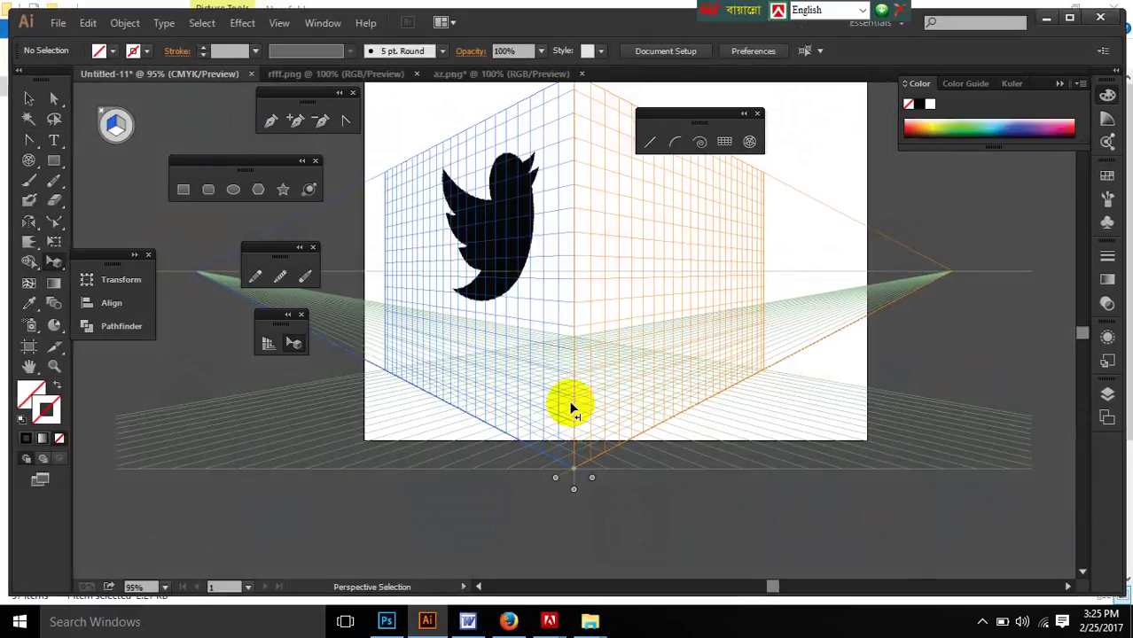
key(ctrl+w)
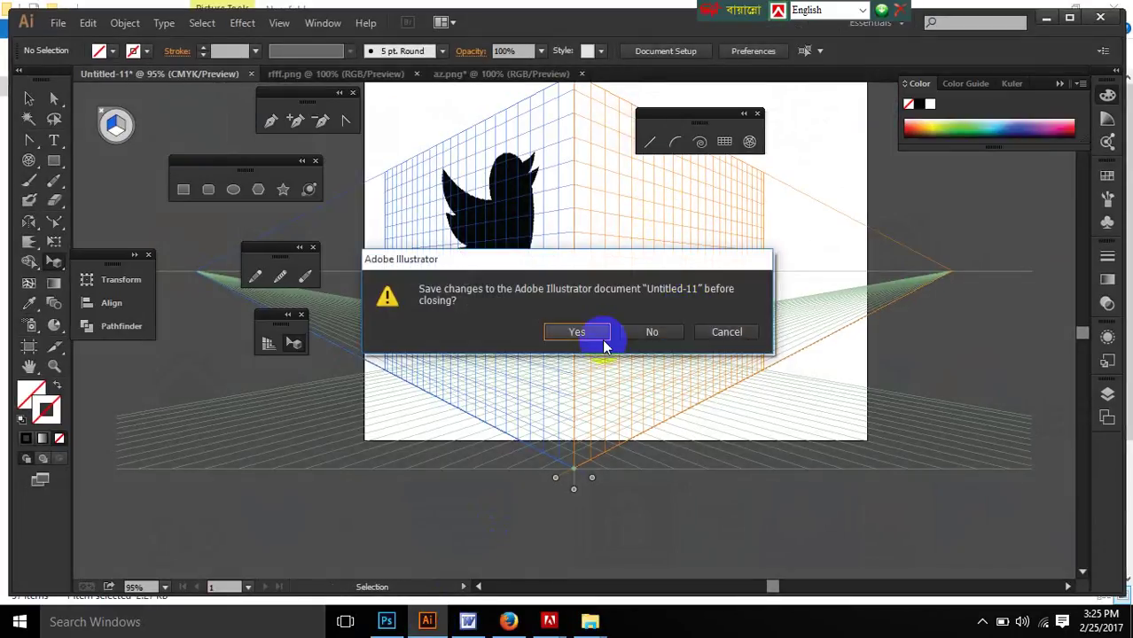
click(639, 333)
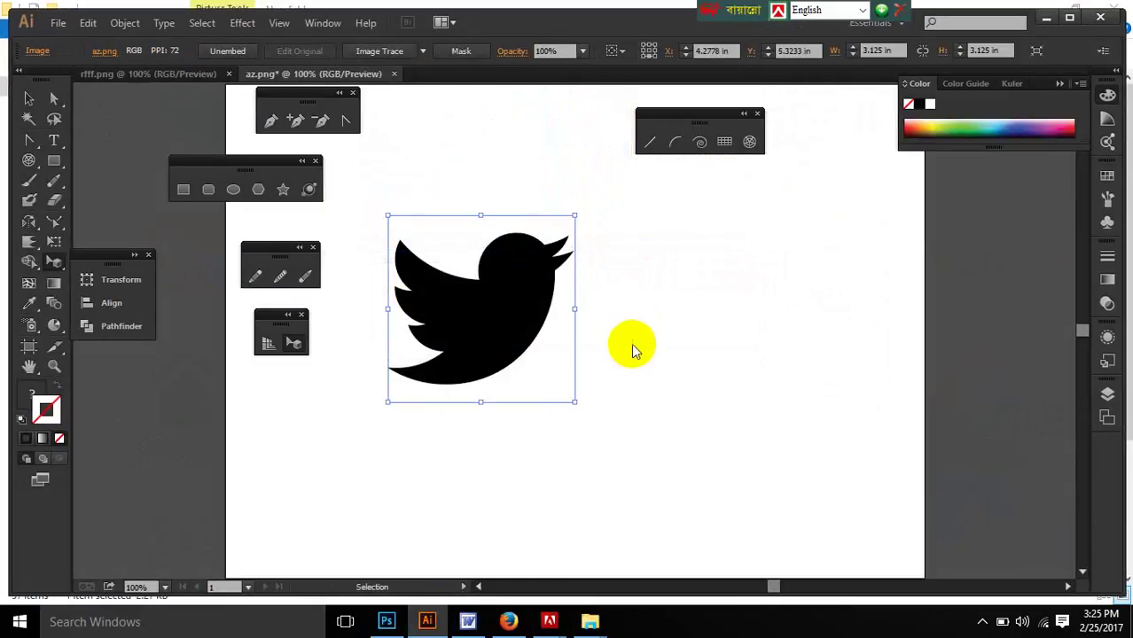
key(ctrl+w)
click(644, 330)
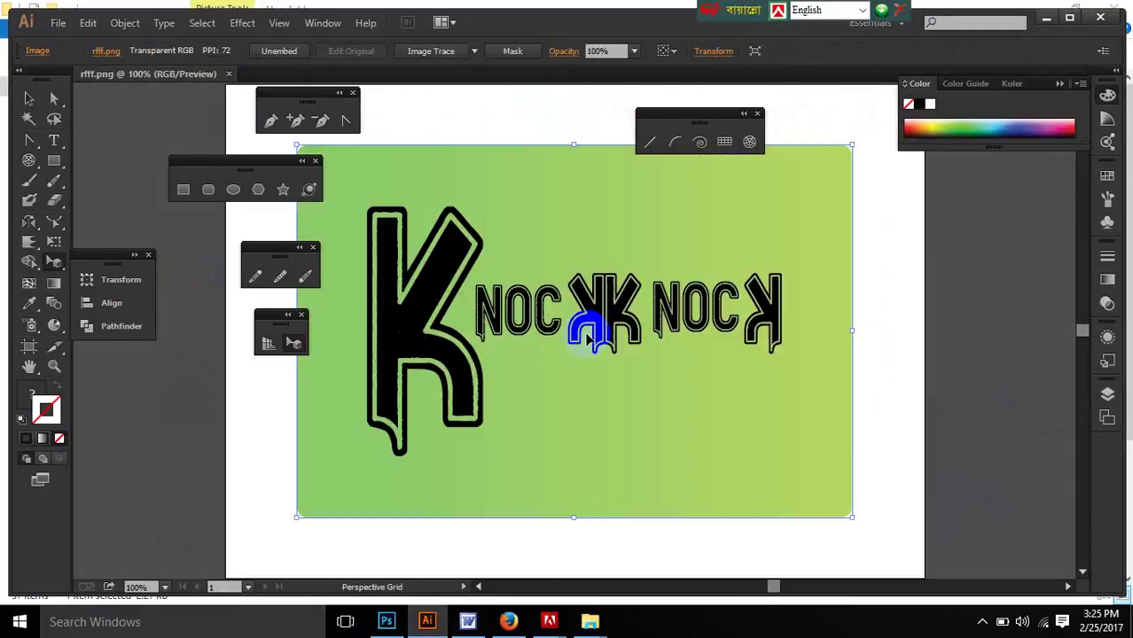
Step: Create a new landscape A4 document in inches with one artboard and show the perspective grid in it
click(59, 24)
click(40, 41)
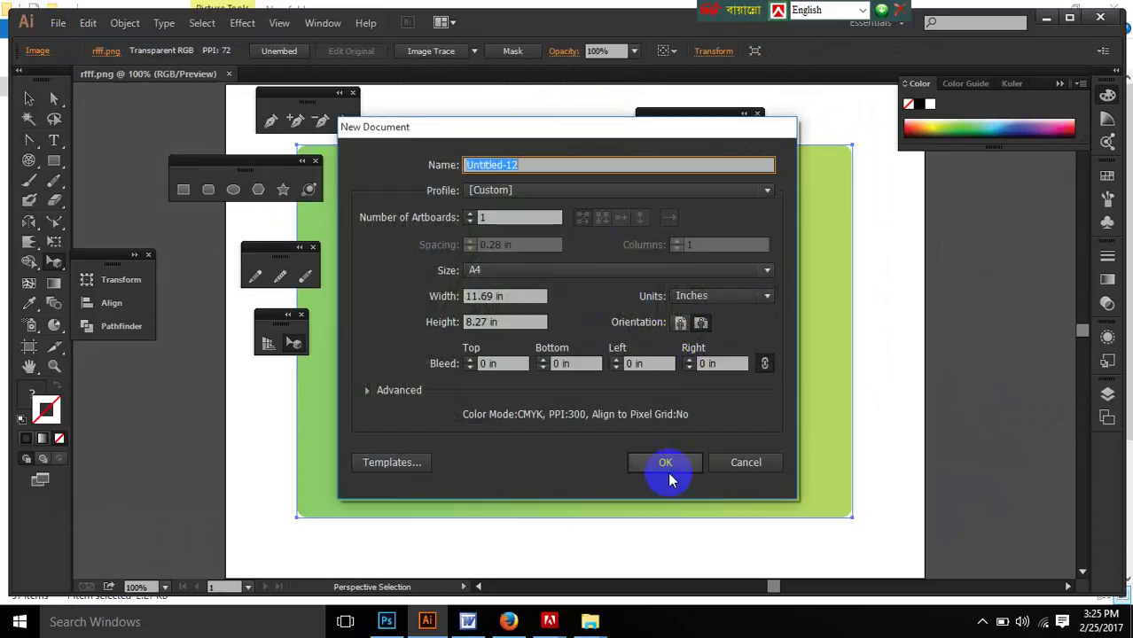
click(666, 463)
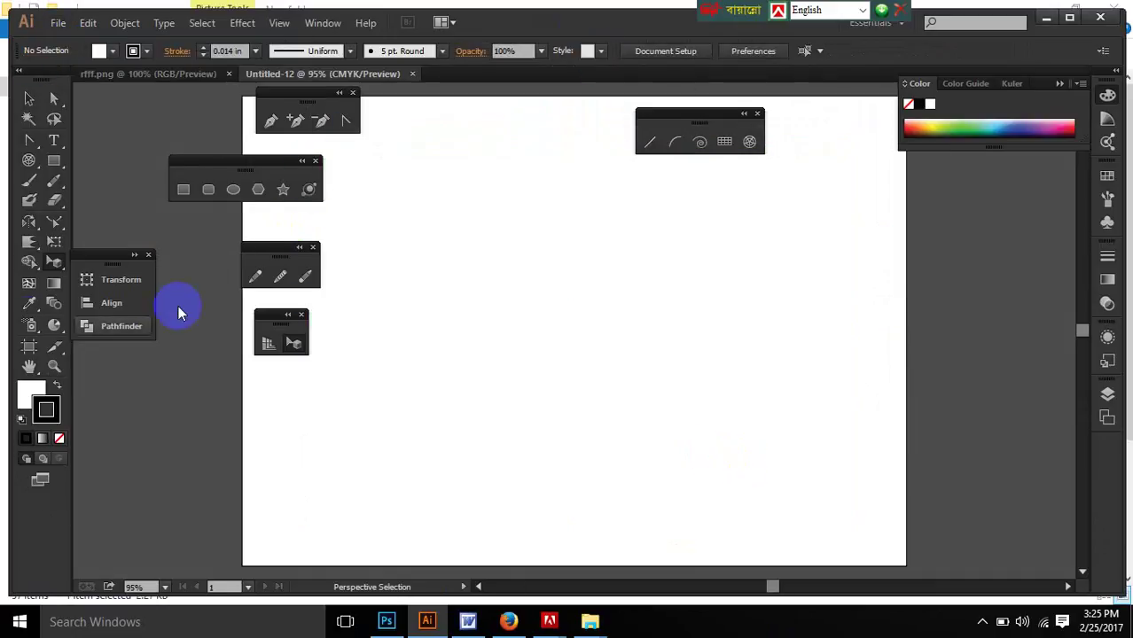
click(270, 344)
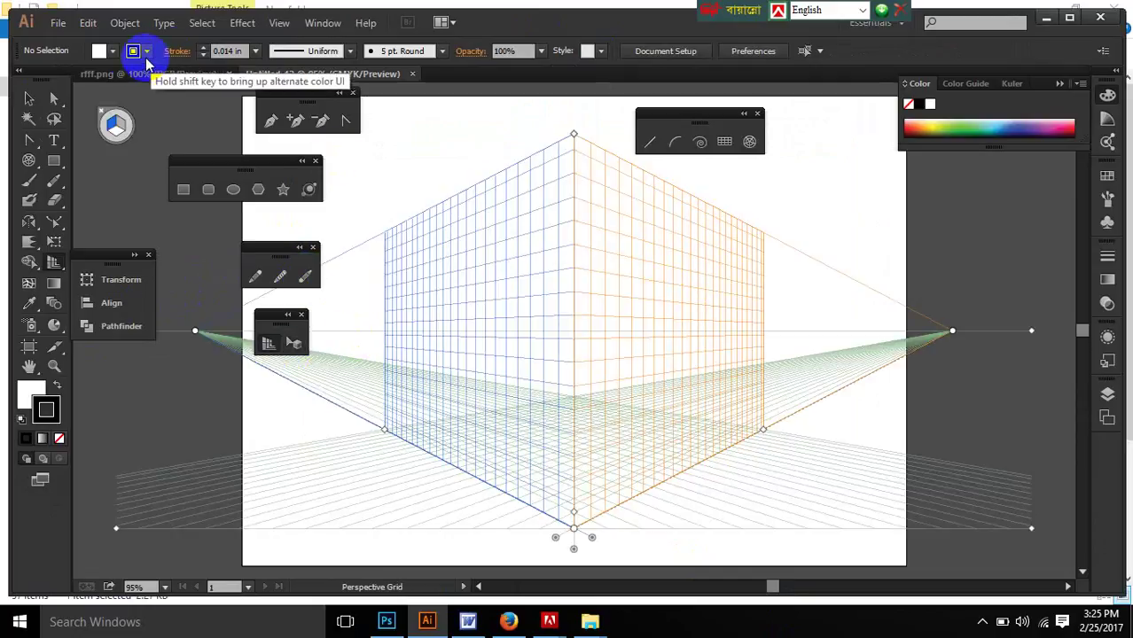
Step: Open the 58b03759656a0_thumb900 image from New folder and move it into the Untitled-12 document over the perspective grid
click(53, 25)
click(56, 78)
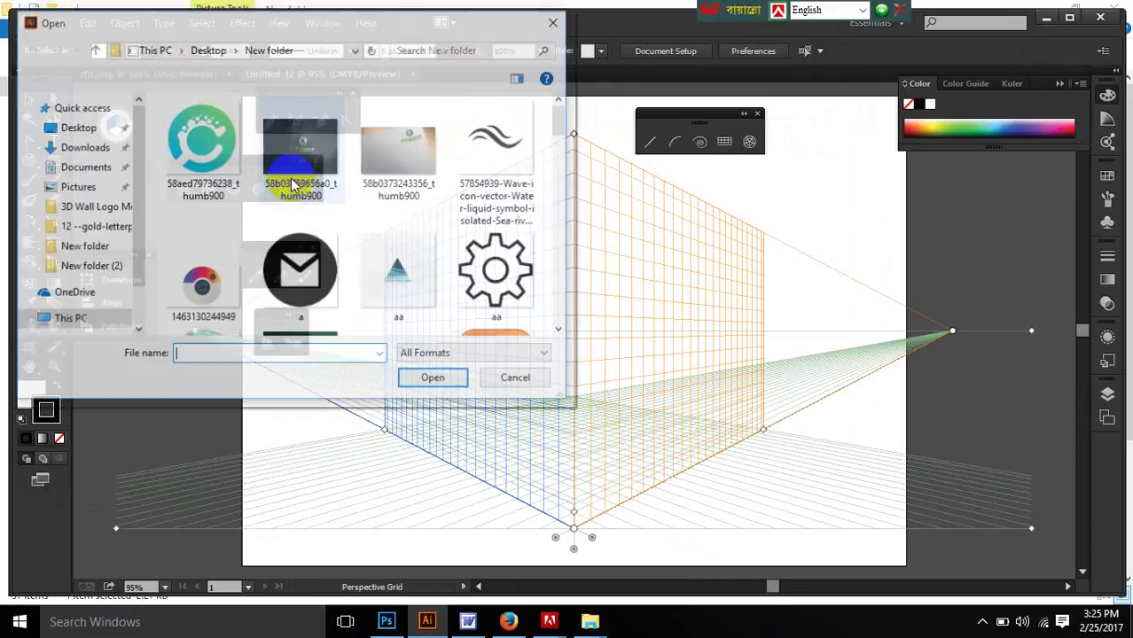
click(299, 177)
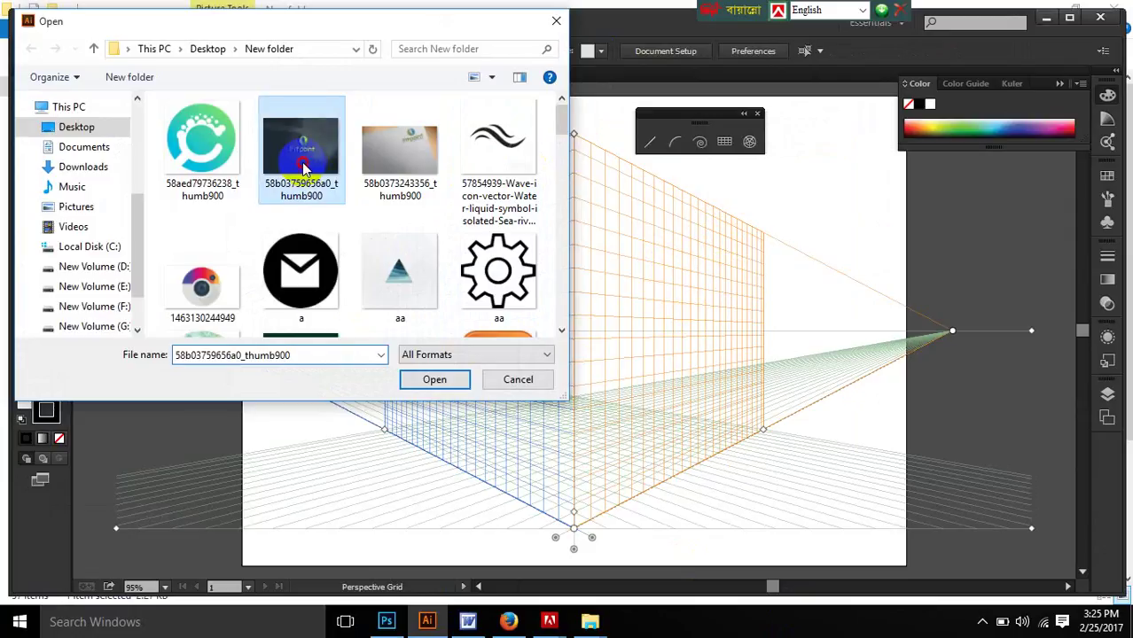
click(298, 153)
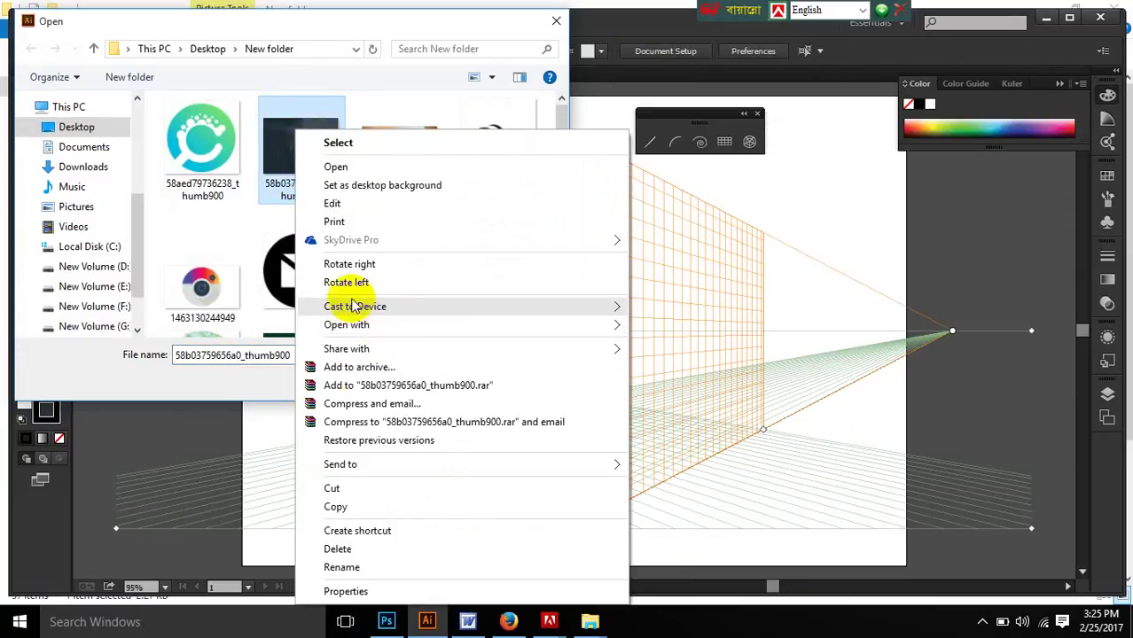
click(341, 507)
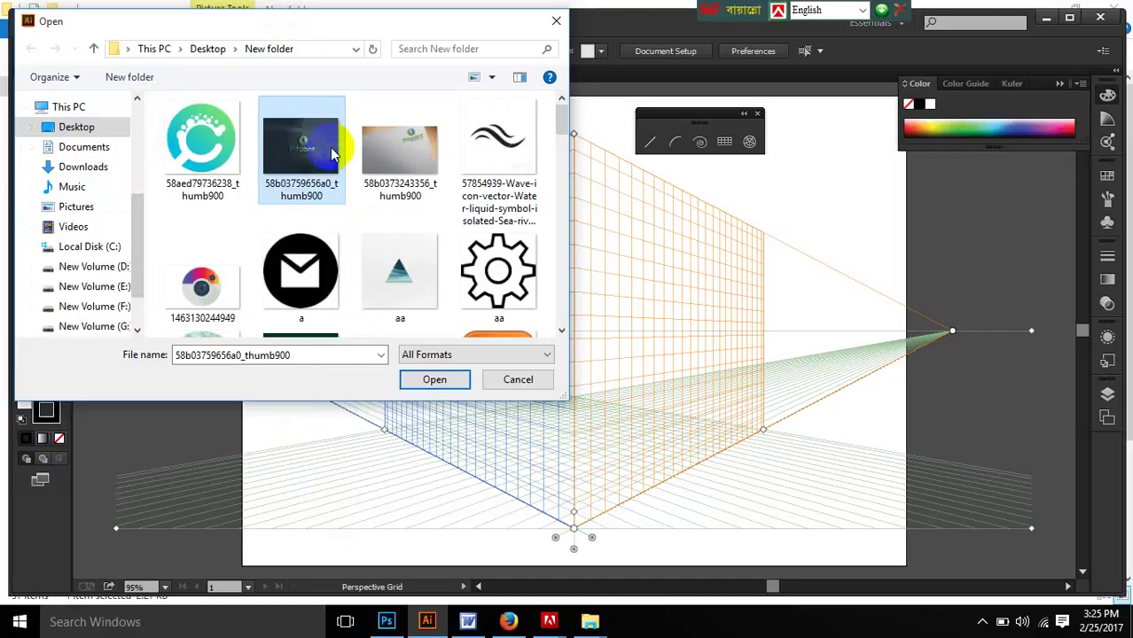
click(436, 381)
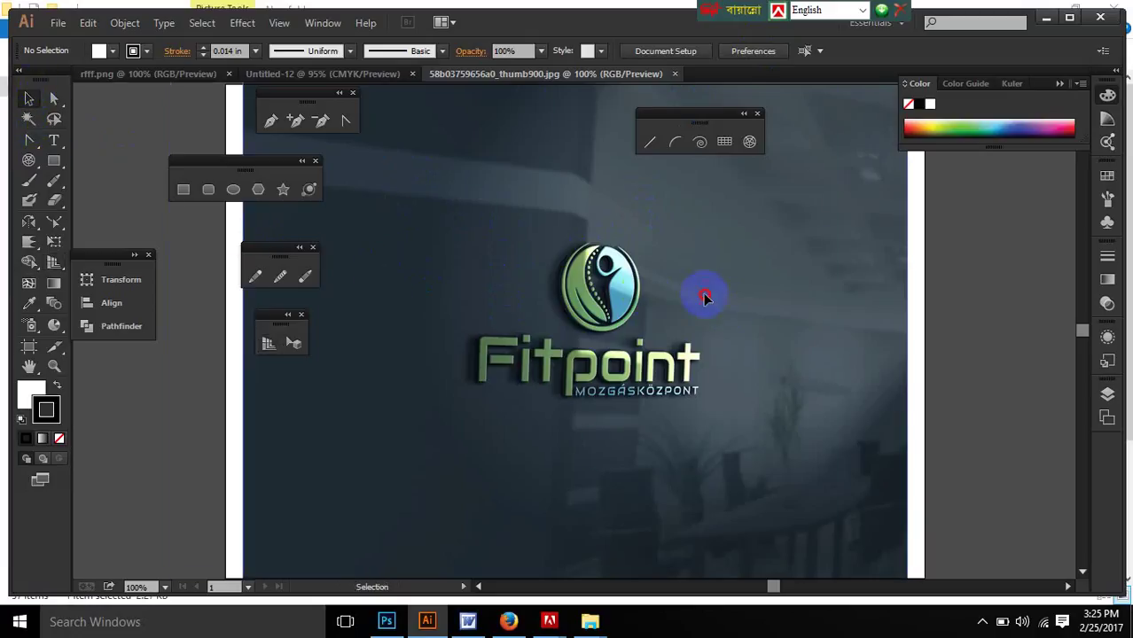
drag(703, 296, 497, 344)
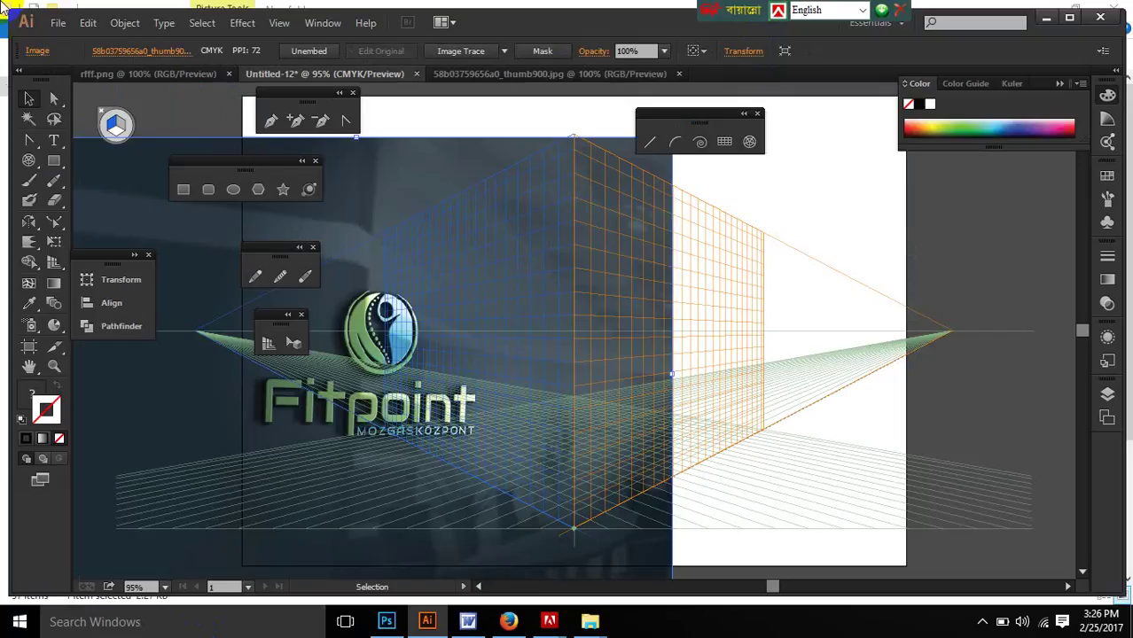
Step: Scale the Fitpoint image down over the blue grid plane until its resolution is about 272 by 264 PPI
key(ctrl+minus)
key(ctrl+minus)
key(ctrl+minus)
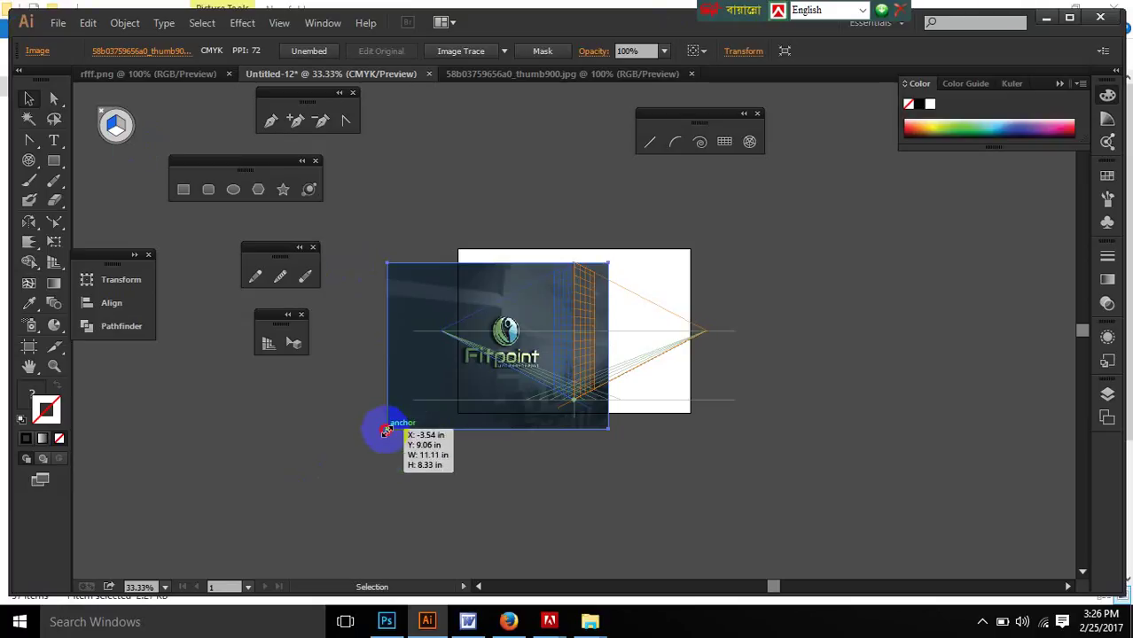
drag(387, 431, 494, 364)
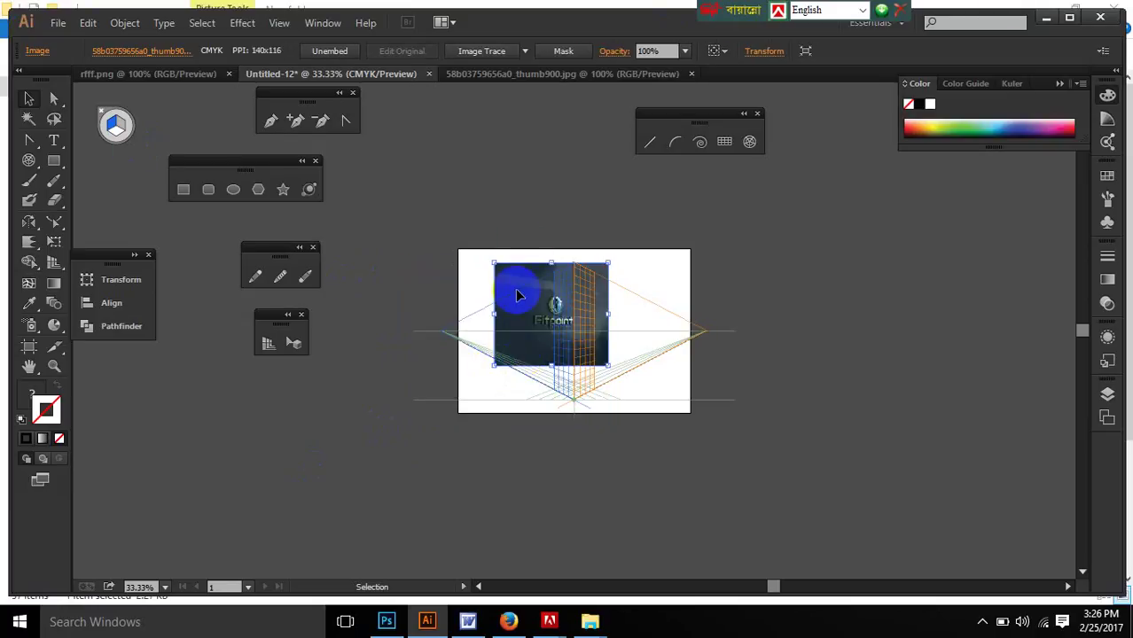
drag(495, 262, 526, 350)
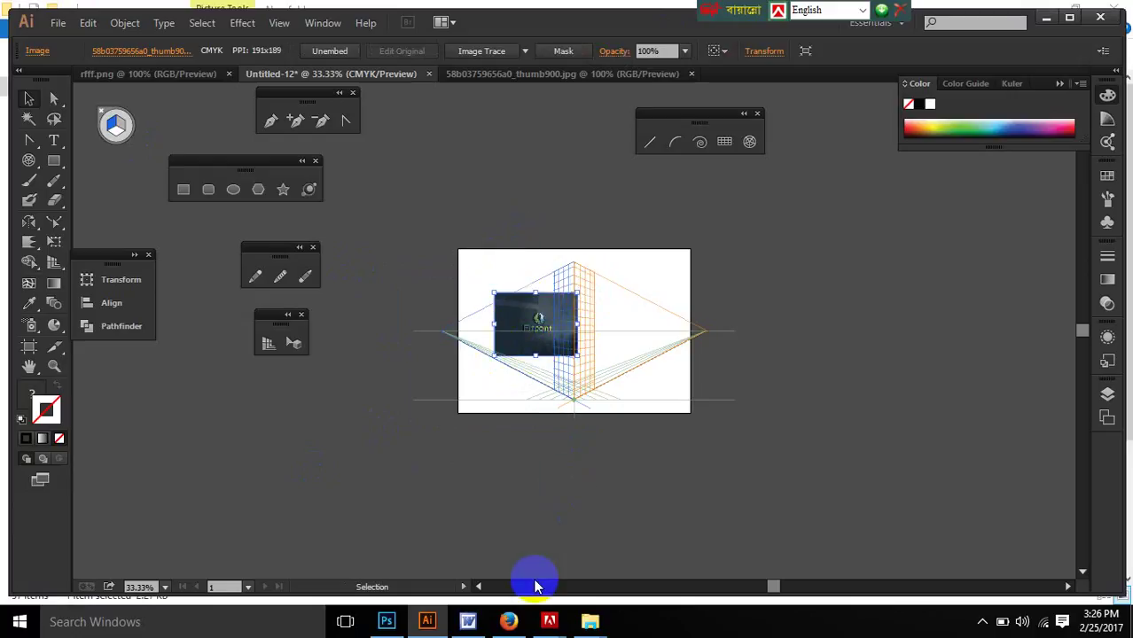
key(ctrl+1)
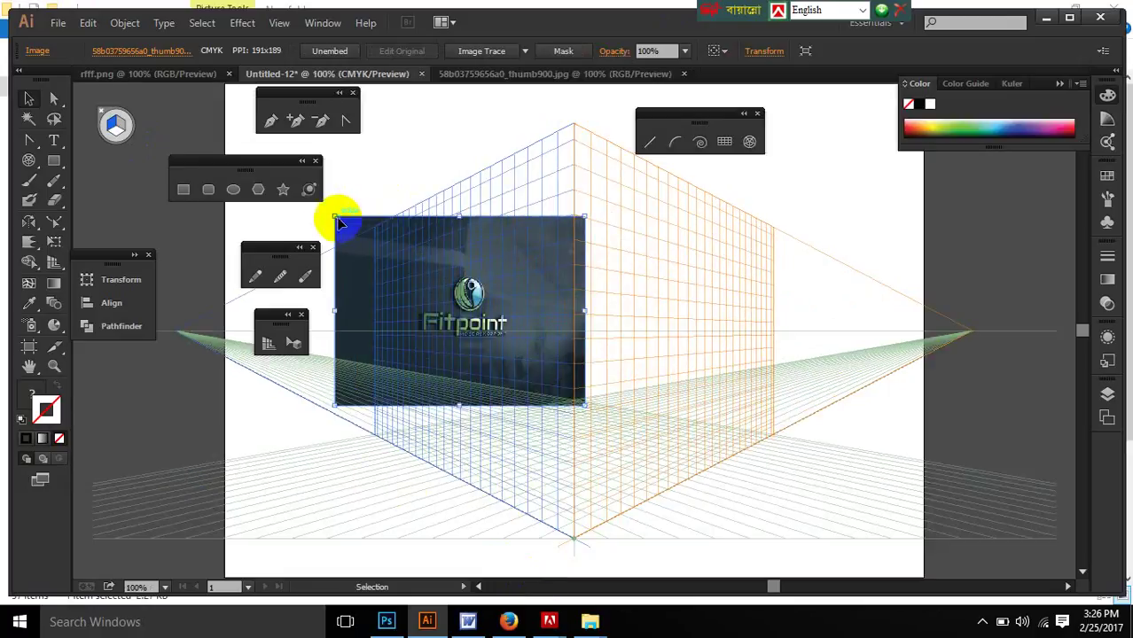
drag(334, 219, 410, 270)
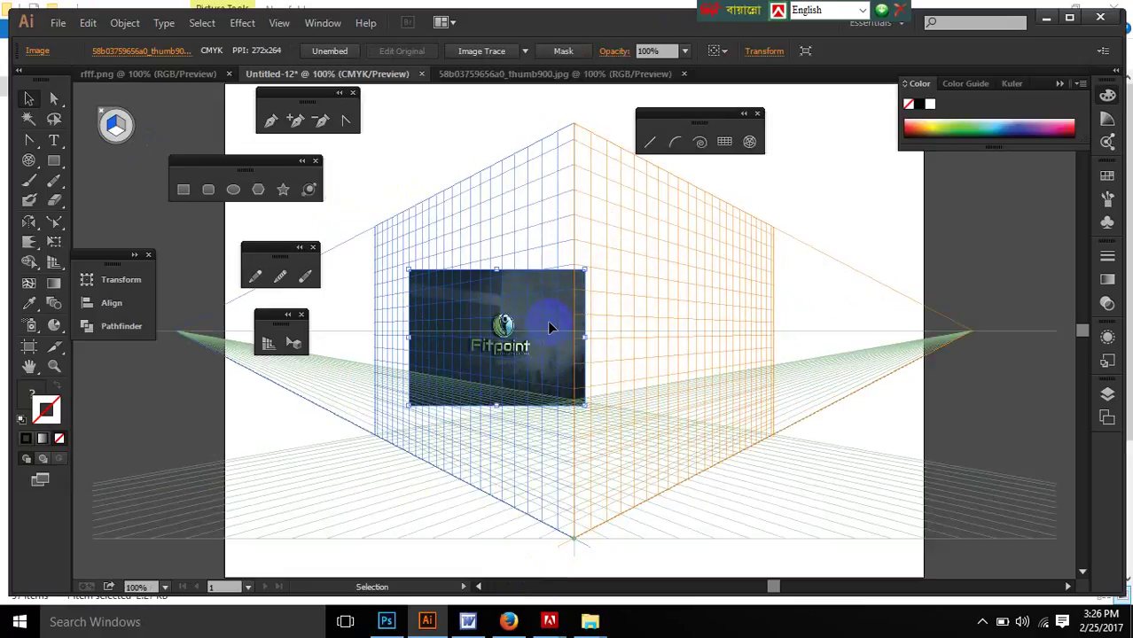
Step: Move the Fitpoint image up over the blue grid plane, with its inner side just beside the grid's central vertical edge
mouse_move(545, 310)
mouse_down()
mouse_move(523, 261)
mouse_move(525, 291)
mouse_move(531, 266)
mouse_move(543, 306)
mouse_up()
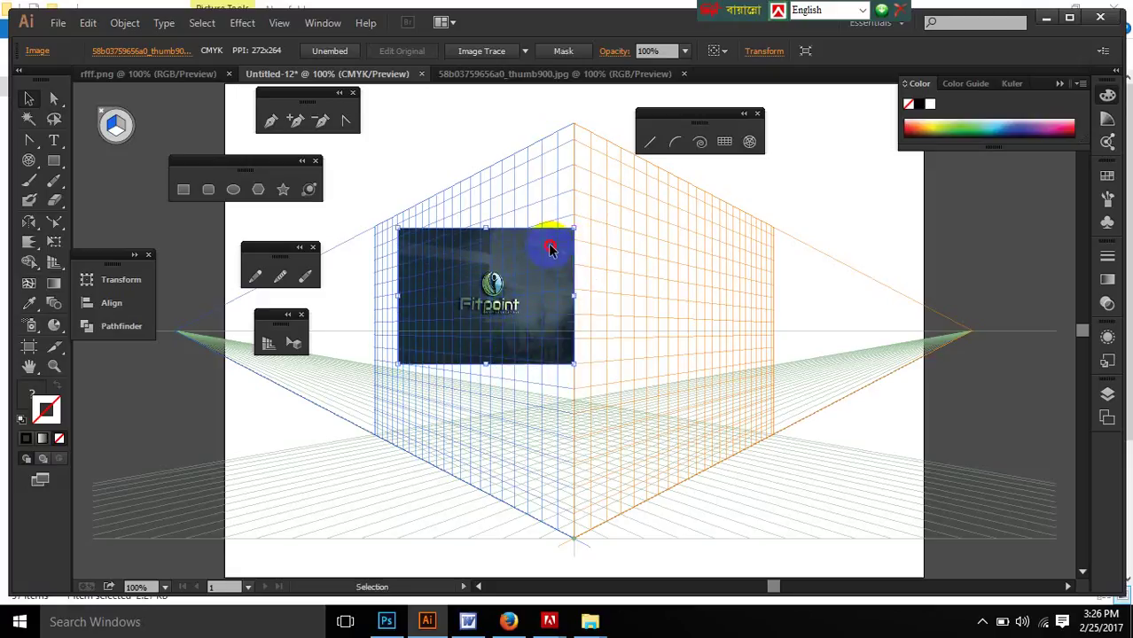
drag(550, 250, 543, 239)
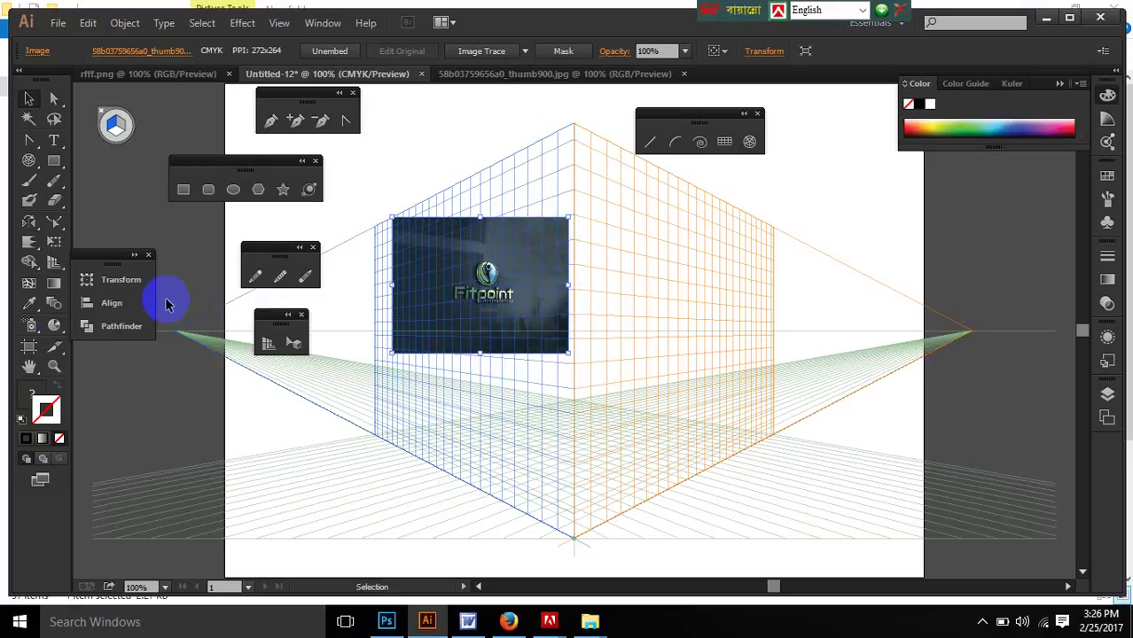
Step: Try to pull the image's upper inner corner onto the grid's central edge with the Direct Selection tool, and undo it
click(295, 344)
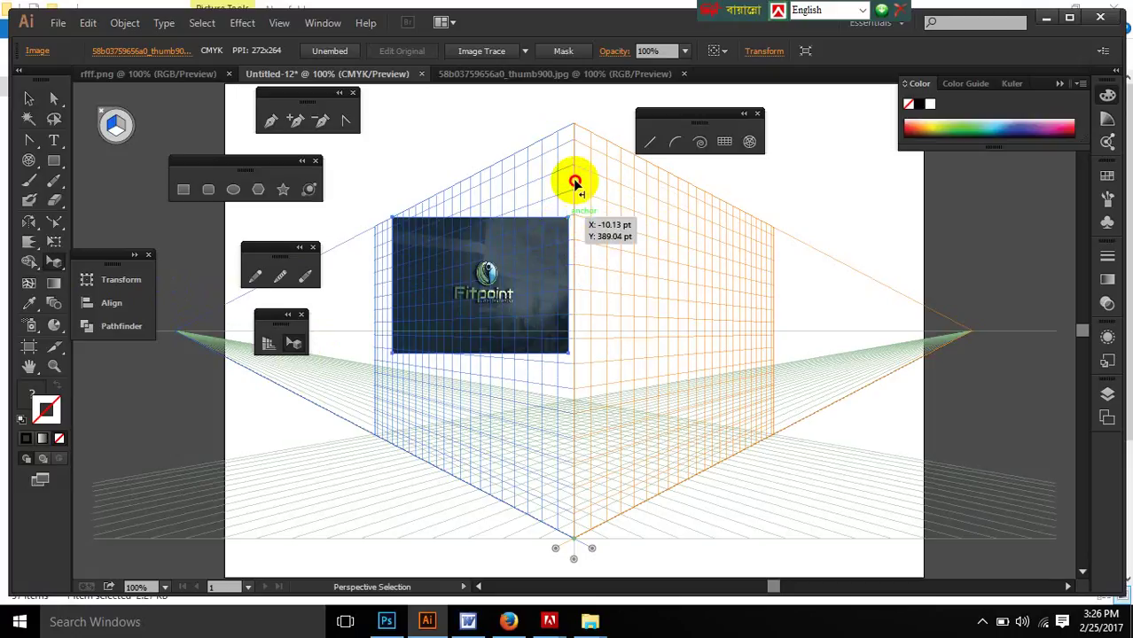
click(54, 99)
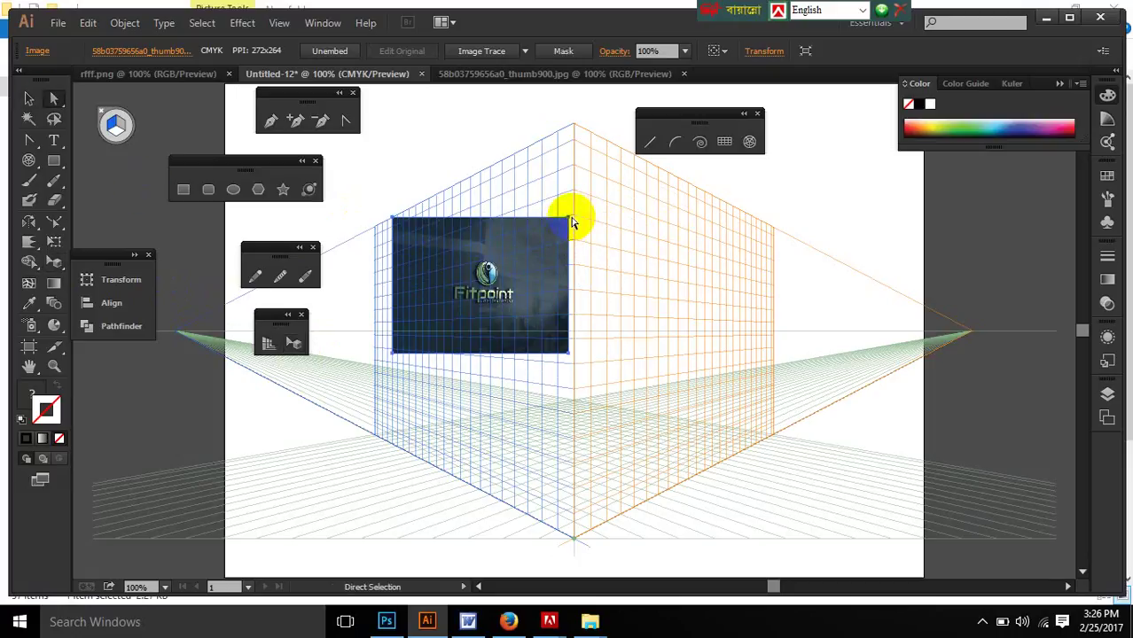
drag(567, 218, 584, 191)
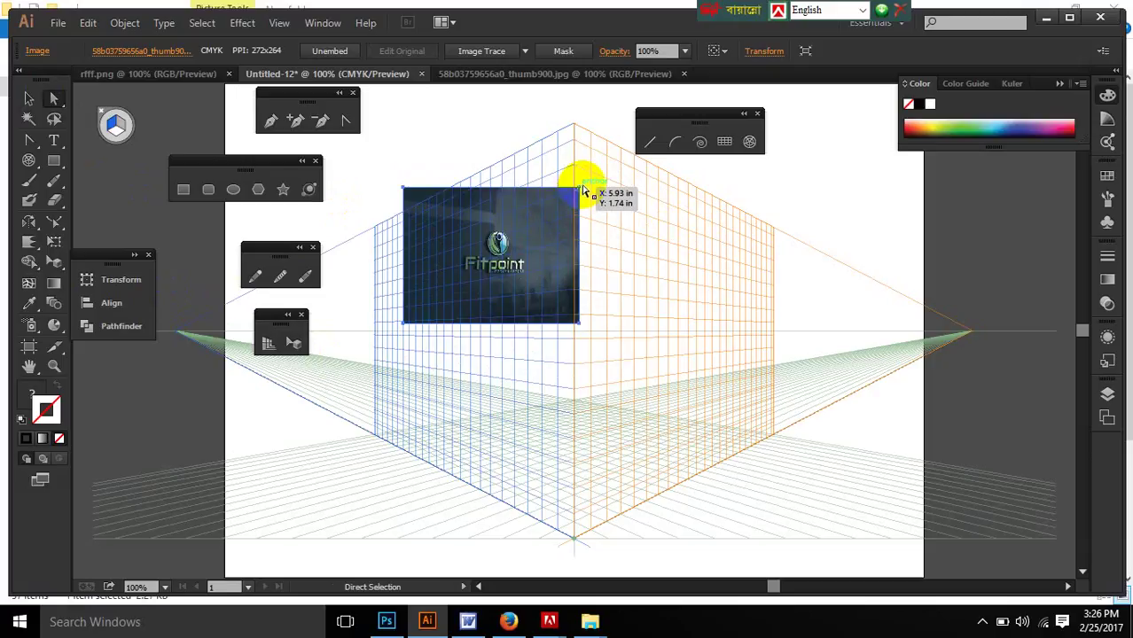
key(ctrl+z)
click(556, 197)
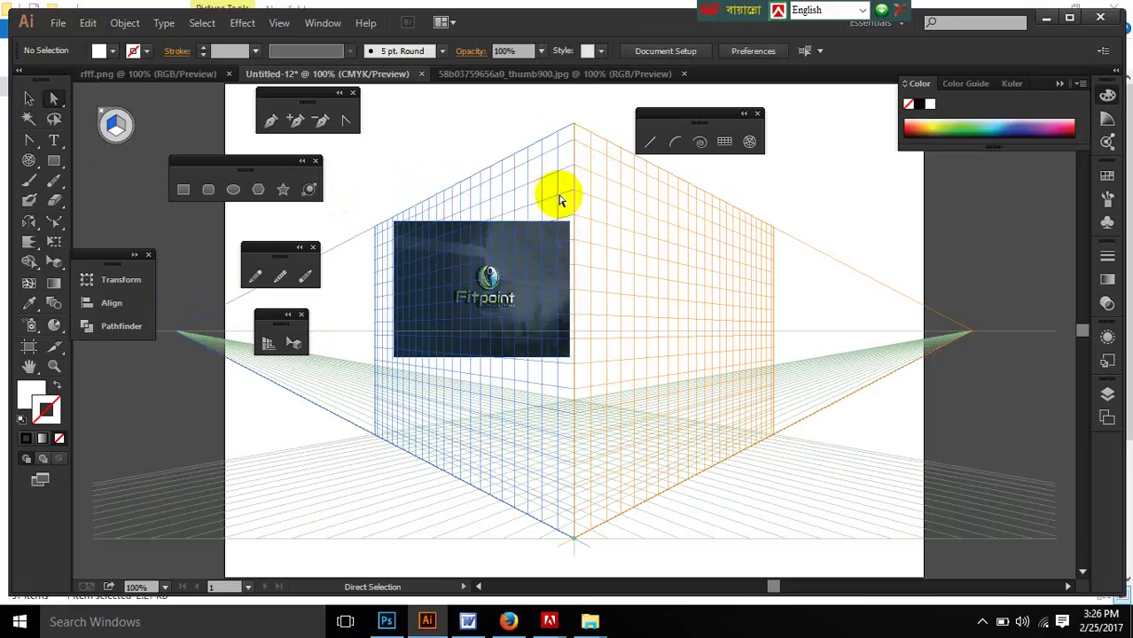
Step: Try to attach the Fitpoint image to the blue grid plane with the Perspective Selection tool
click(268, 342)
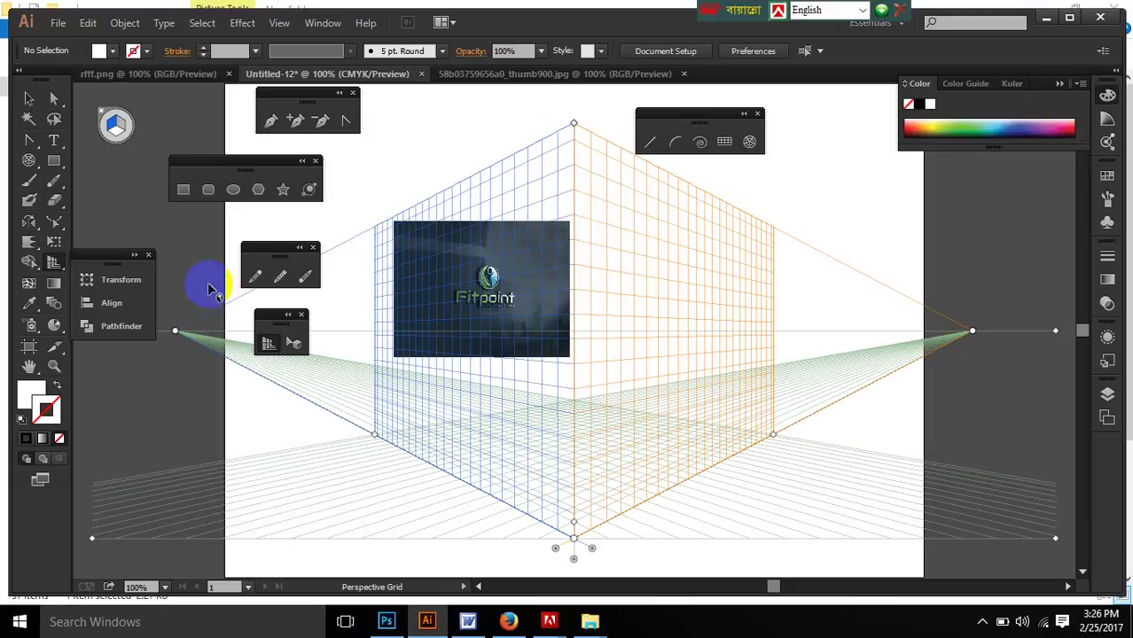
click(293, 344)
drag(513, 335, 551, 344)
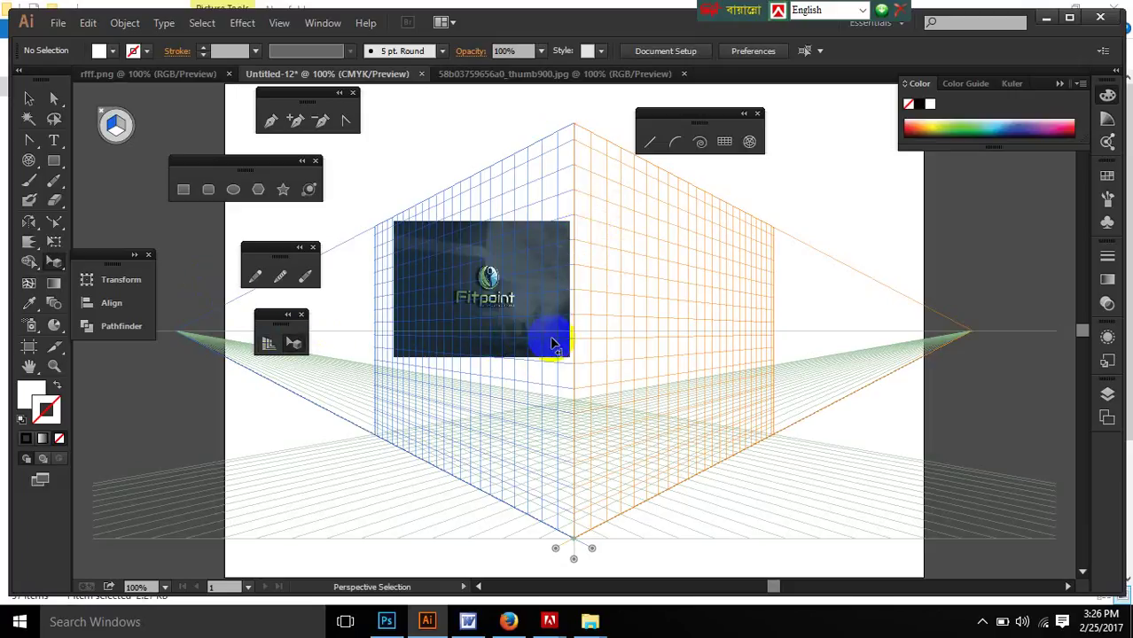
Step: Shift the Fitpoint image slightly upward on the blue grid plane and activate the Direct Selection tool for its corners
click(29, 99)
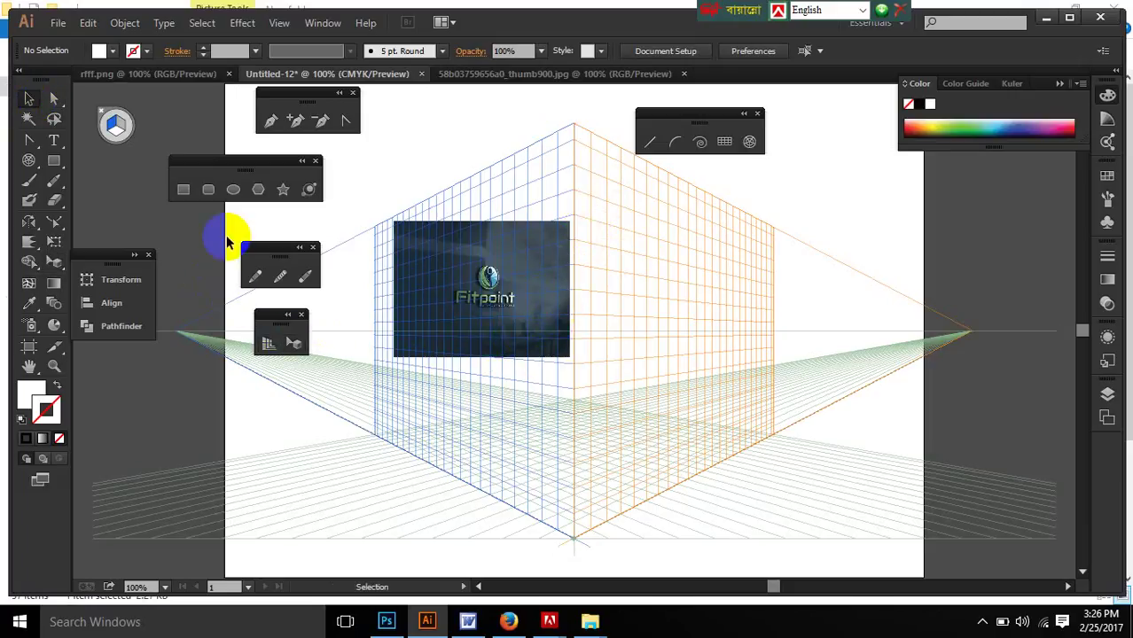
drag(469, 251, 470, 243)
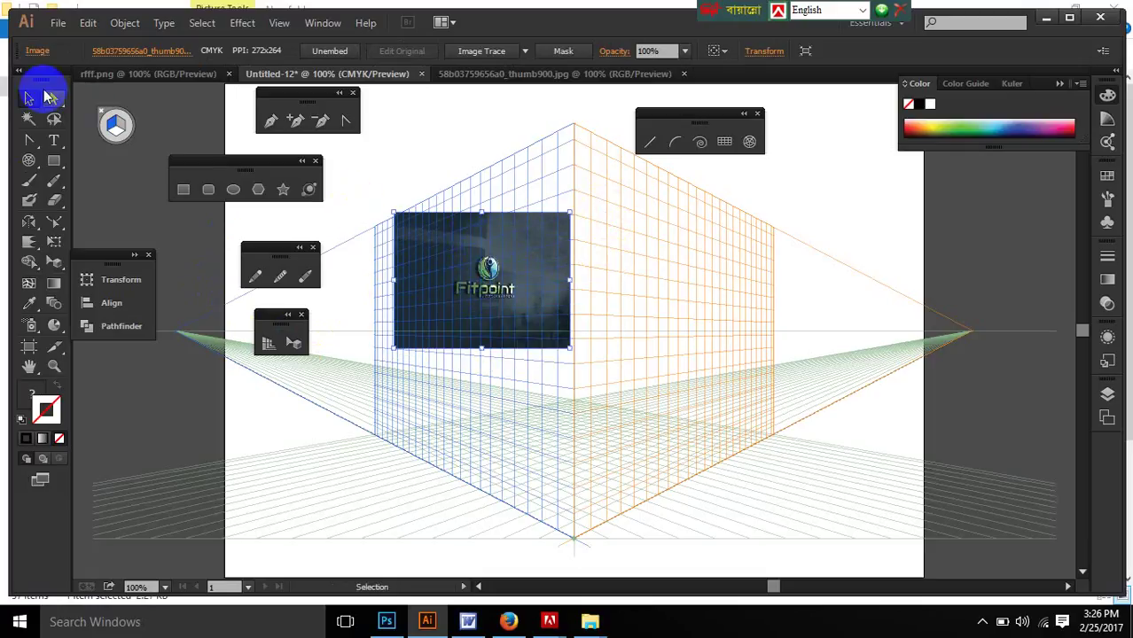
click(55, 99)
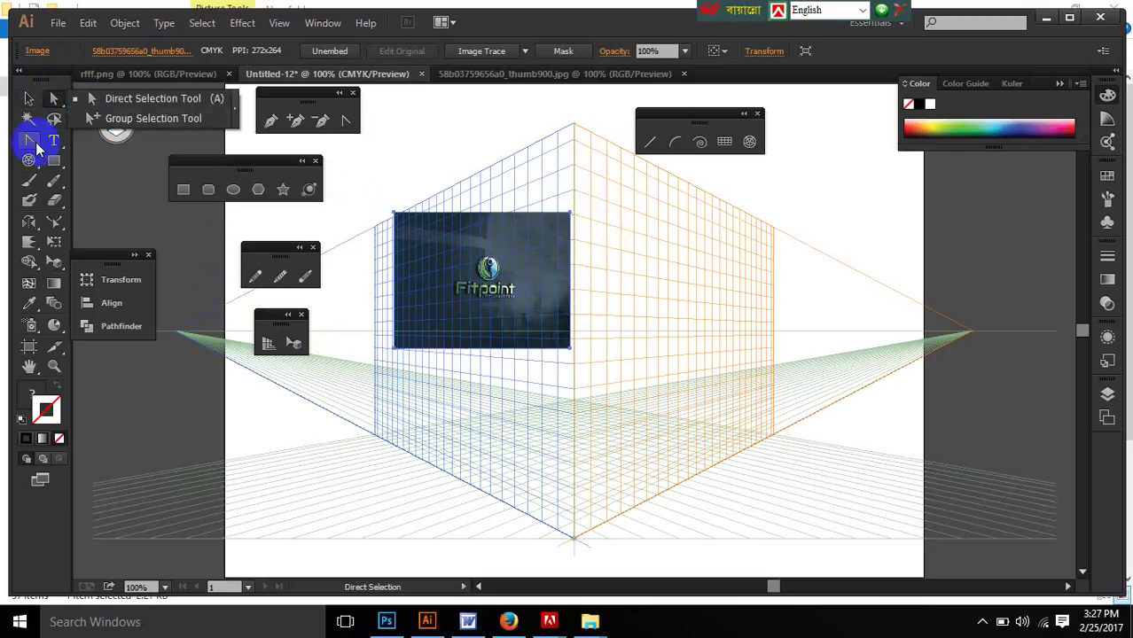
Step: Move the Fitpoint image slightly and rotate it counterclockwise so its upper edge follows the slope of the left perspective plane
click(147, 99)
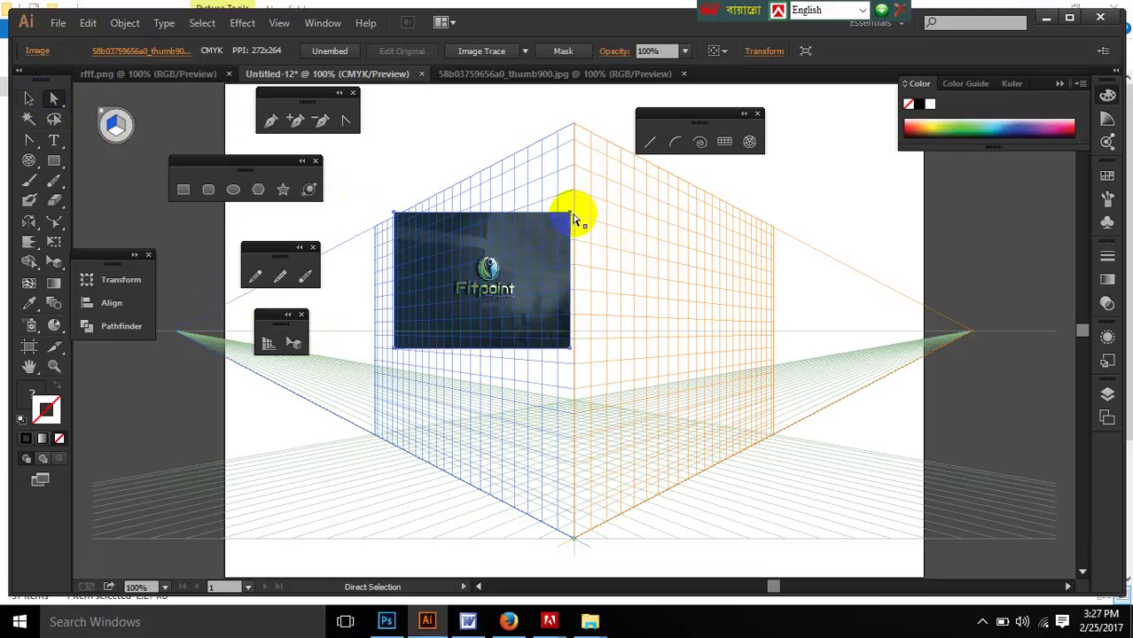
mouse_move(569, 217)
mouse_down()
mouse_move(569, 200)
mouse_move(568, 220)
mouse_up()
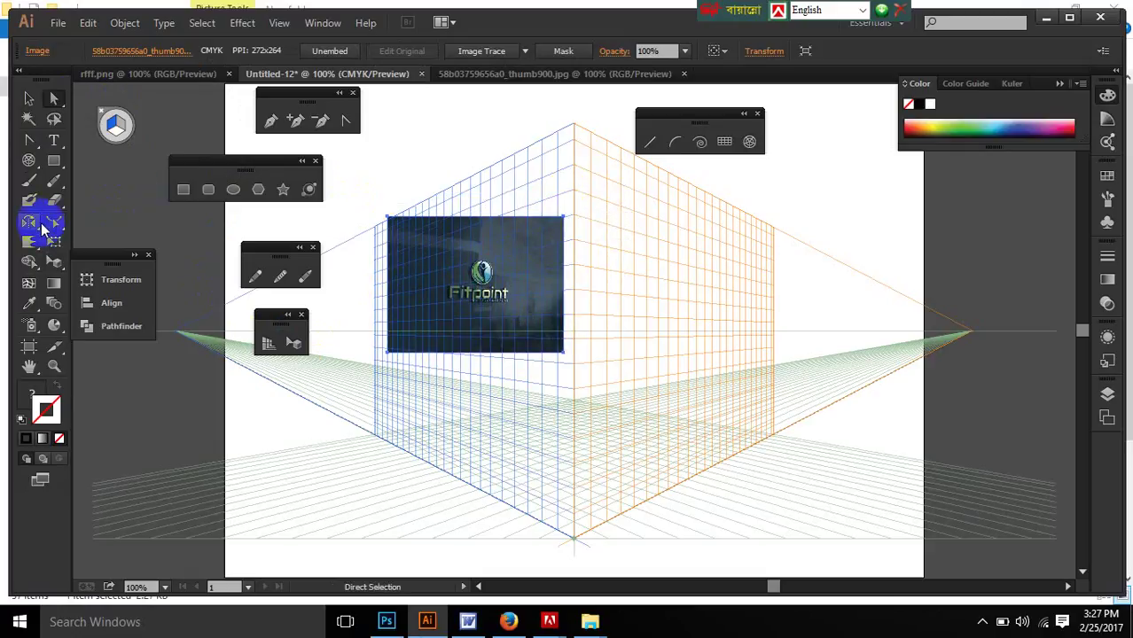
drag(31, 223, 81, 221)
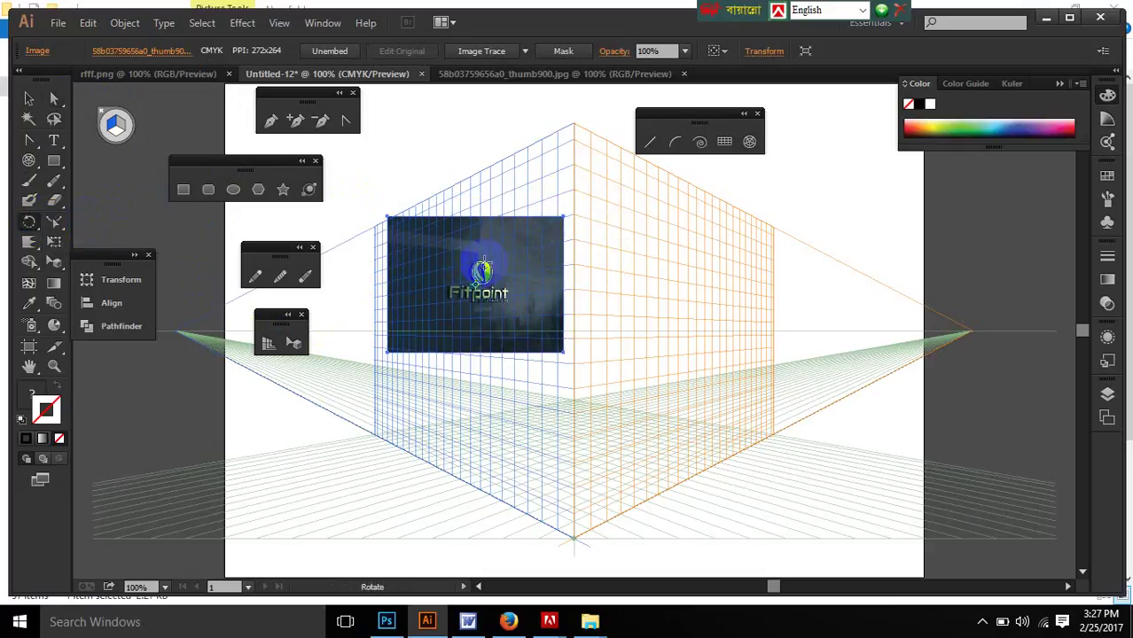
drag(571, 216, 524, 165)
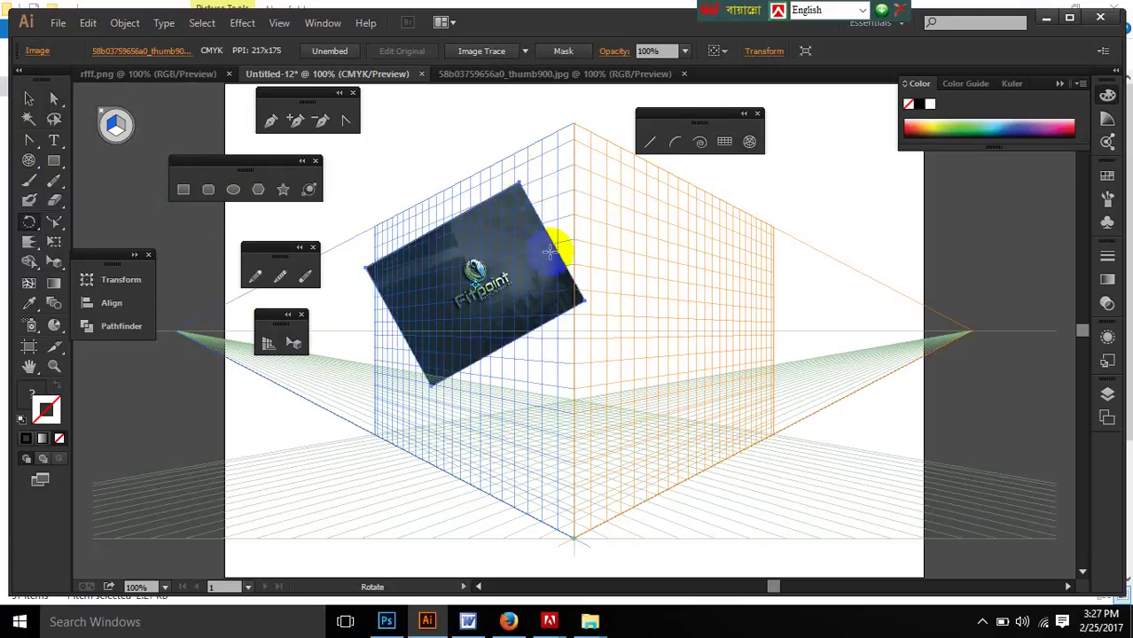
Step: Scale and reposition the tilted Fitpoint image so it sits within the left plane of the perspective grid
click(30, 100)
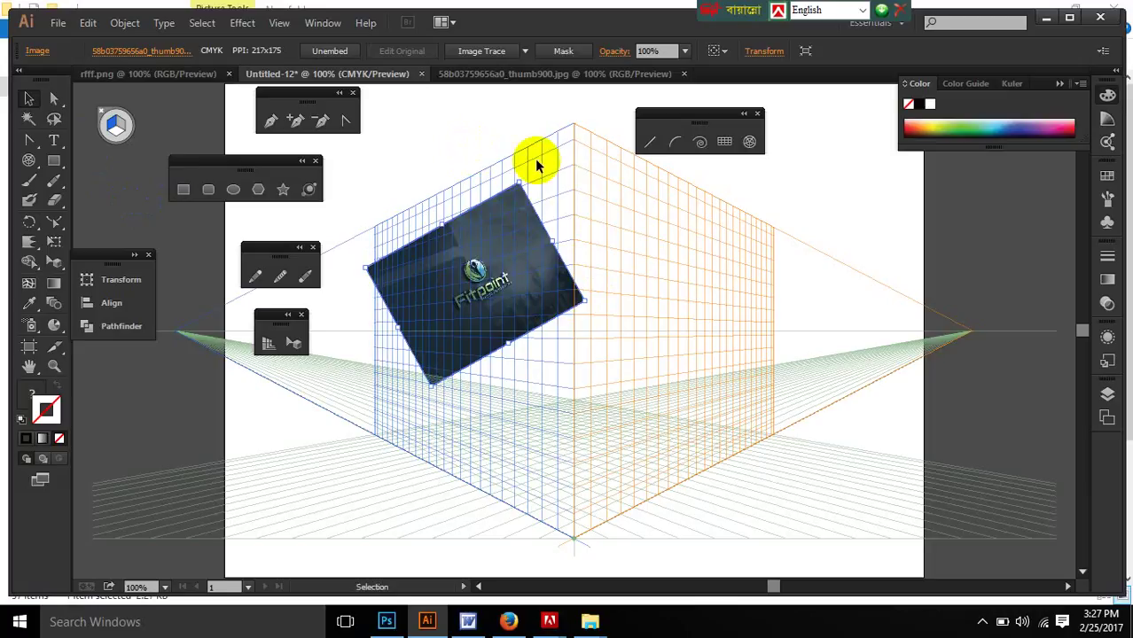
drag(583, 302, 568, 305)
click(495, 225)
drag(507, 191, 526, 145)
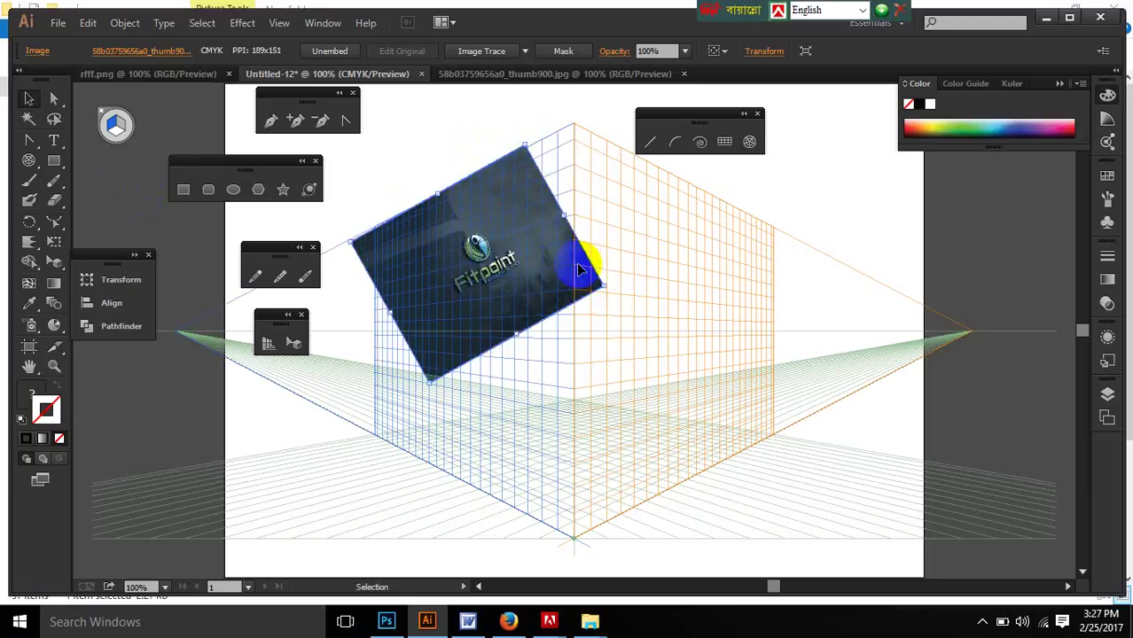
click(470, 186)
drag(448, 205, 370, 275)
drag(398, 263, 412, 256)
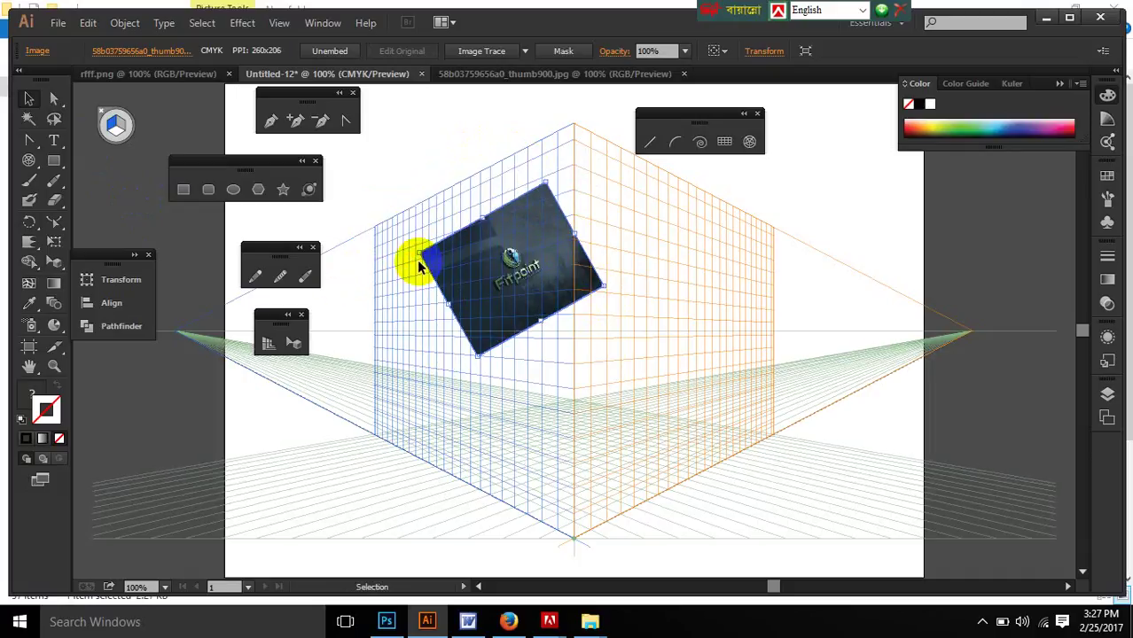
drag(501, 253, 477, 229)
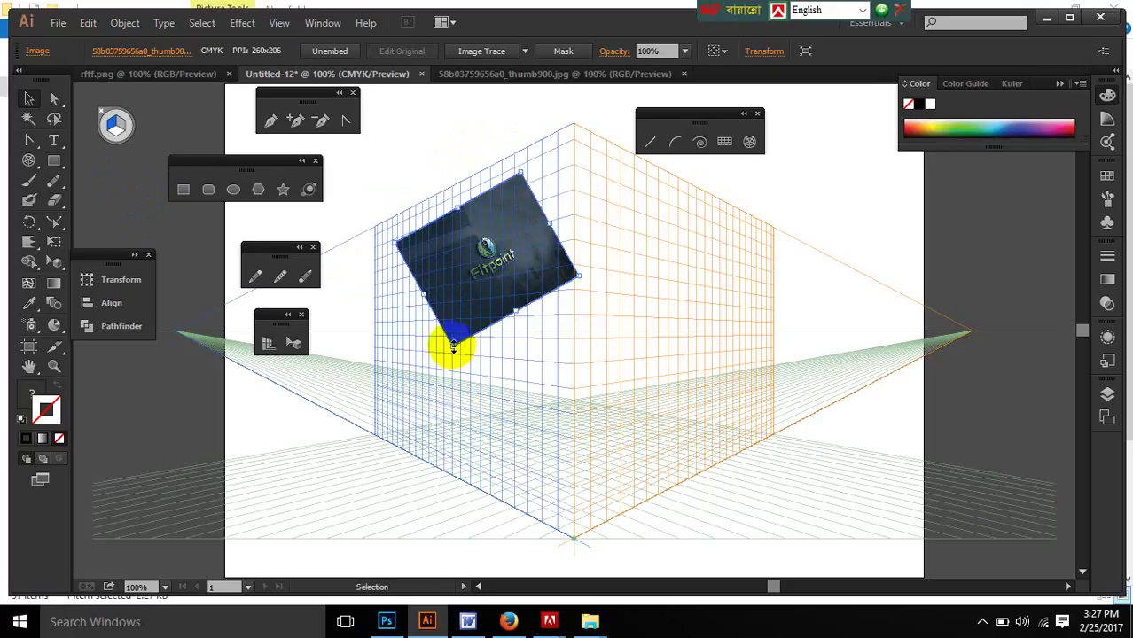
mouse_move(453, 348)
mouse_down()
mouse_move(440, 377)
mouse_move(451, 351)
mouse_up()
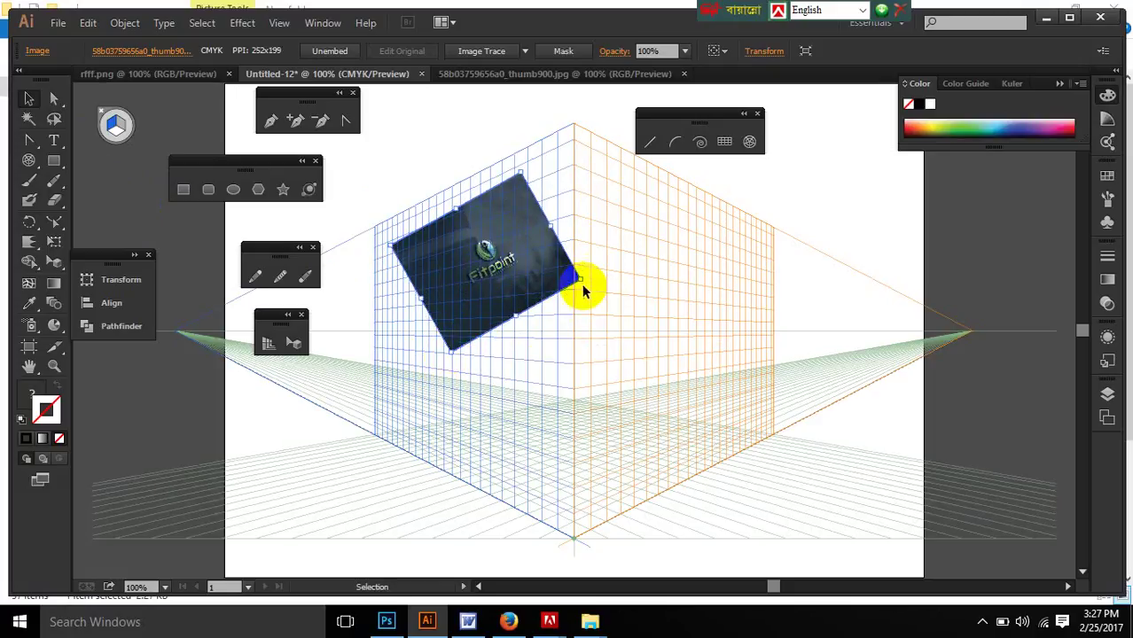
drag(579, 280, 541, 279)
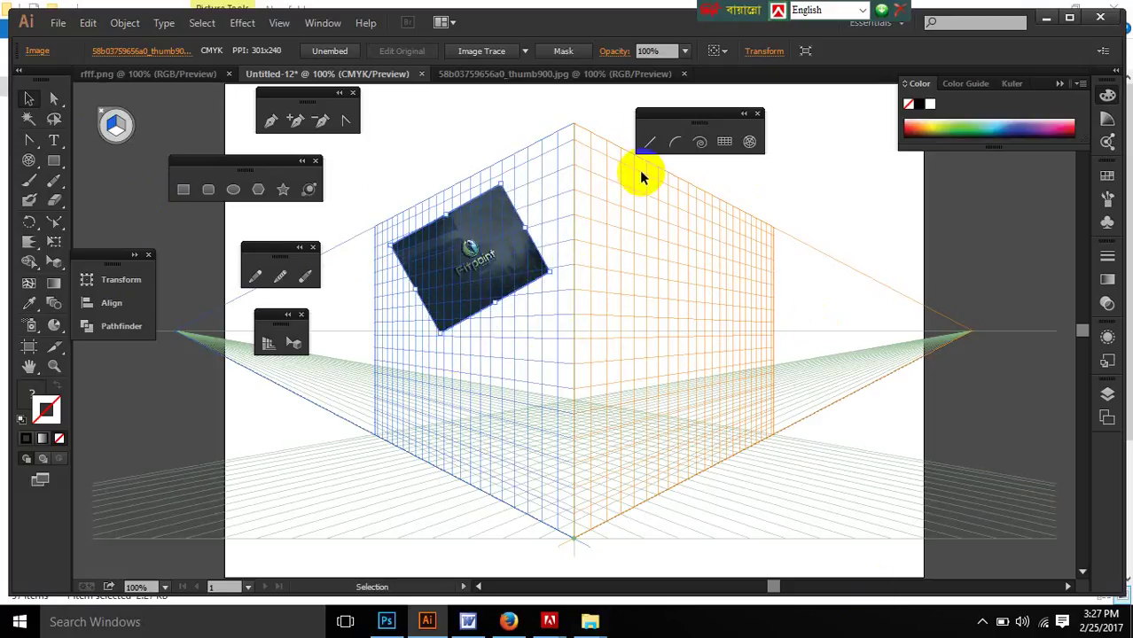
Step: Deselect the Fitpoint image and hide the perspective grid
click(503, 146)
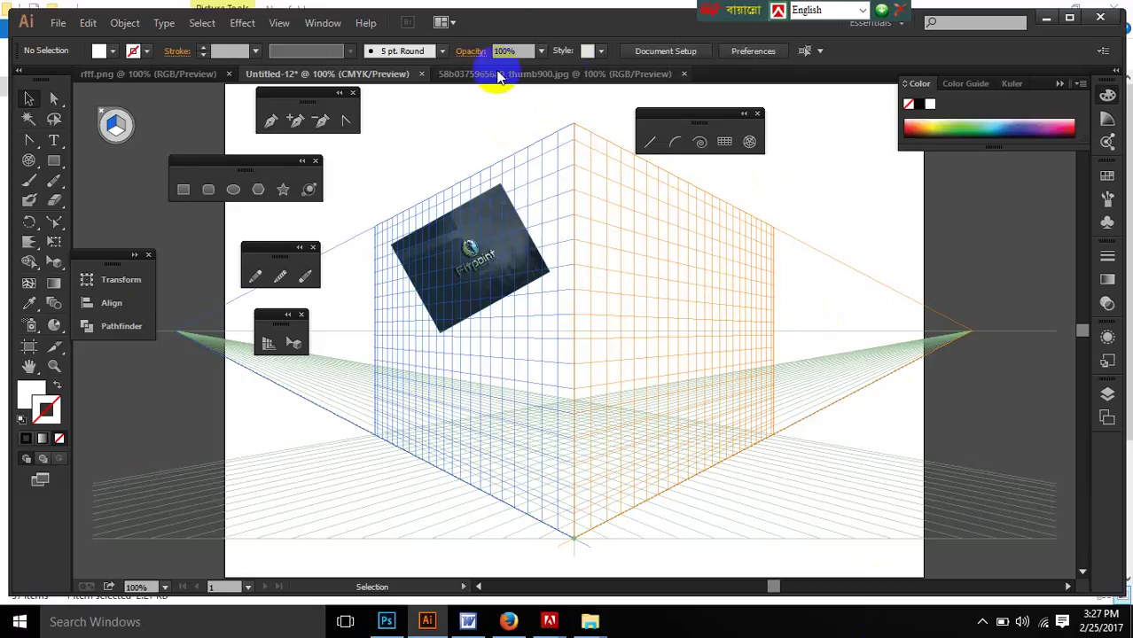
click(242, 24)
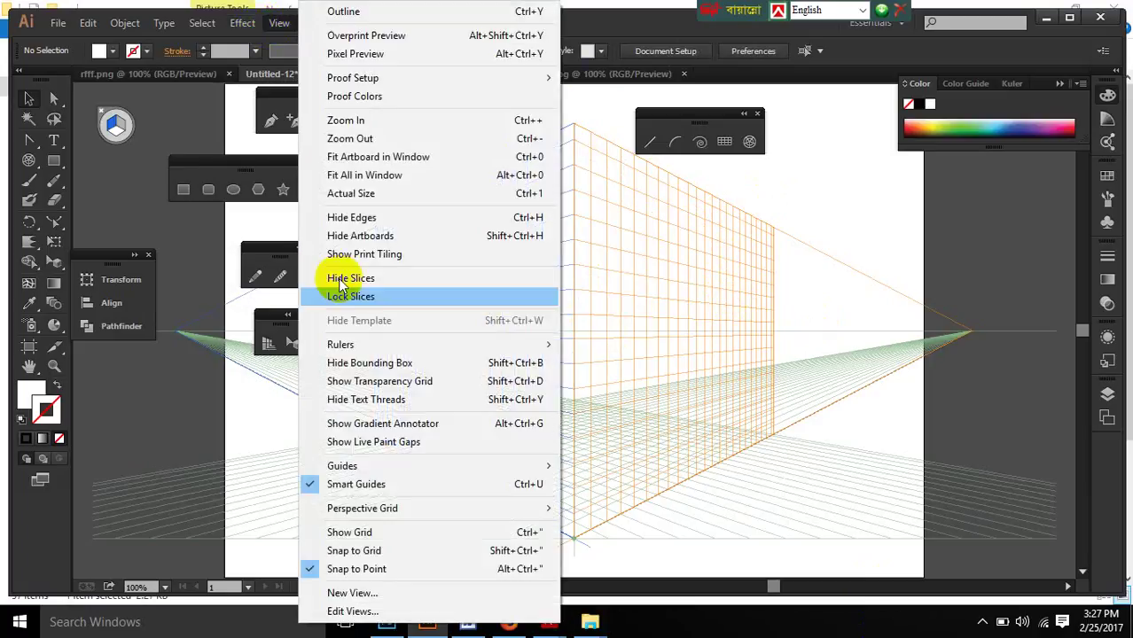
mouse_move(525, 512)
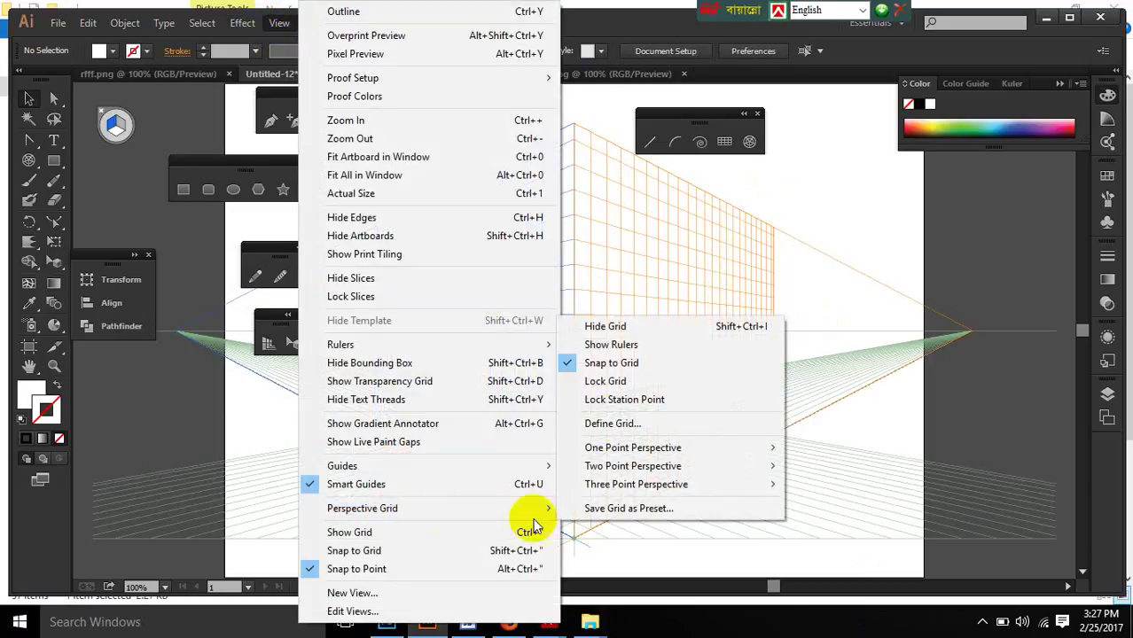
click(621, 327)
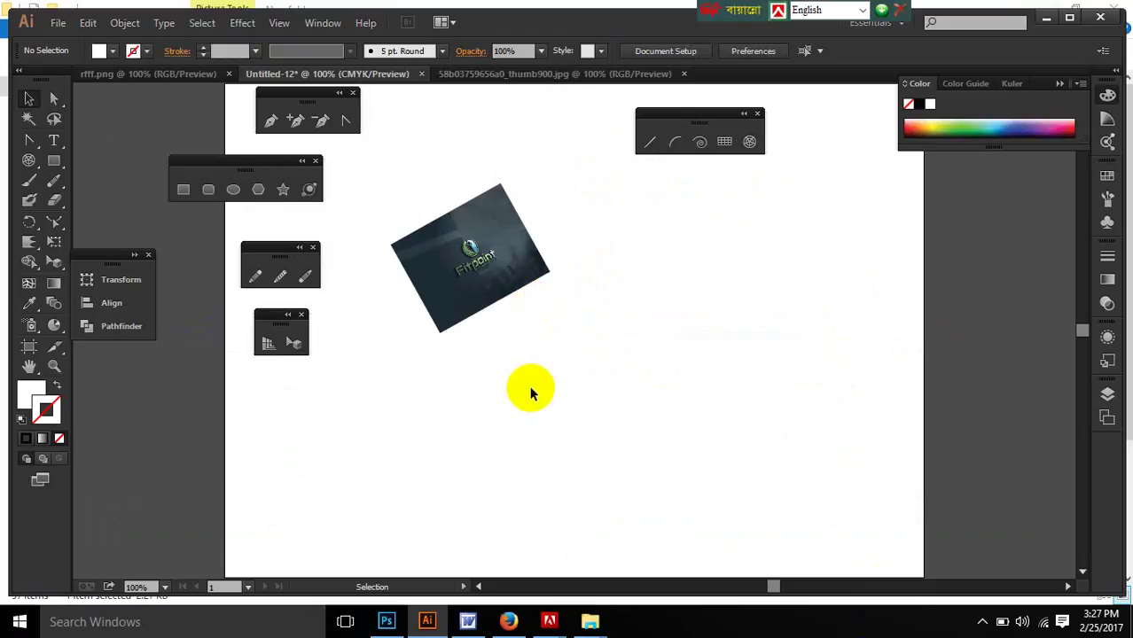
key(ctrl+equal)
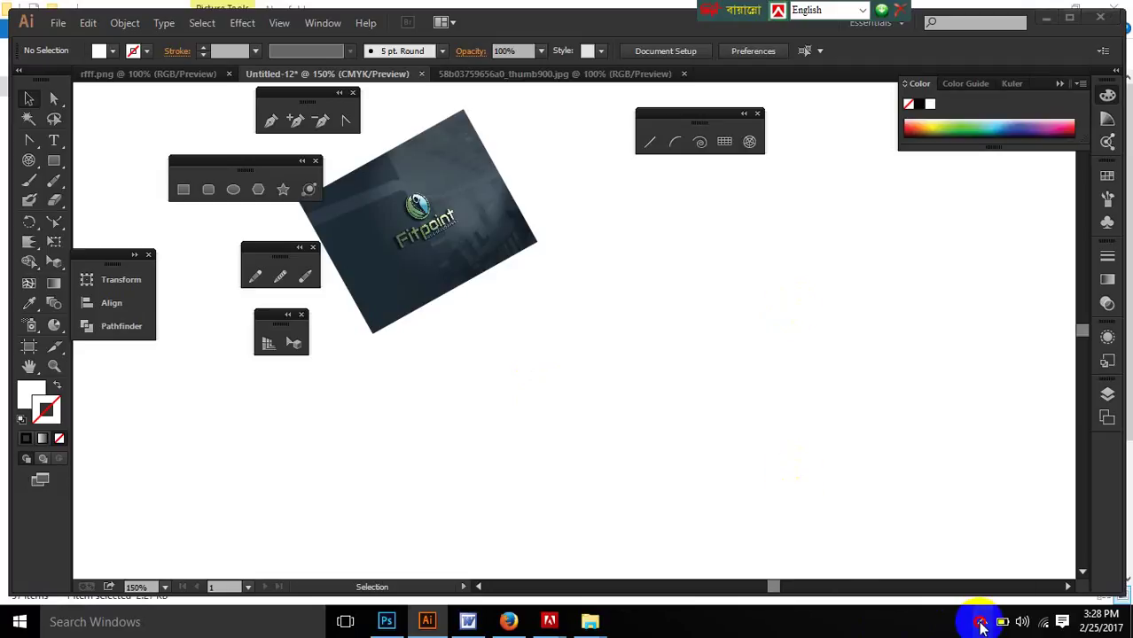
click(983, 621)
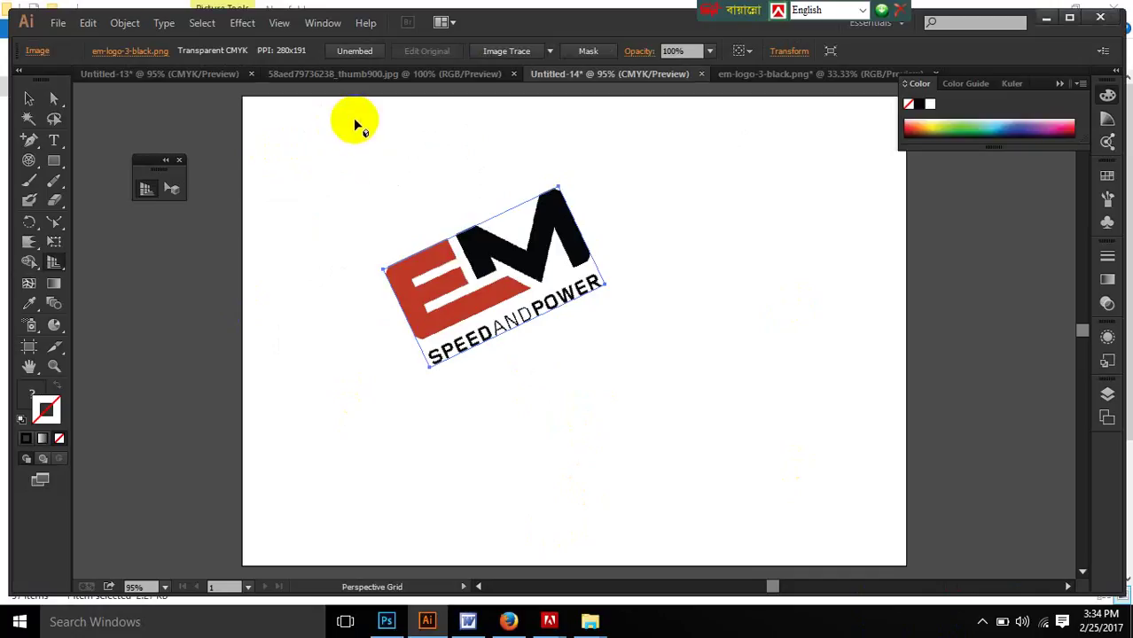
Step: Close the 58aed79736238_thumb900.jpg document and delete the EM Speed and Power logo from the Untitled-14 artboard
click(577, 69)
drag(449, 73, 542, 135)
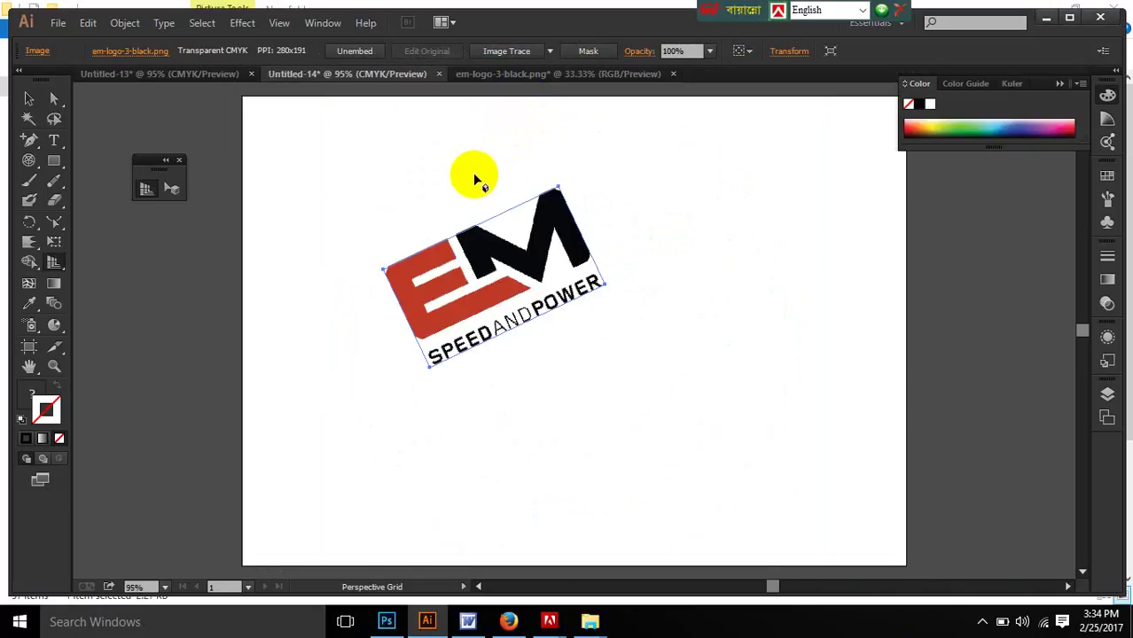
click(29, 97)
click(496, 257)
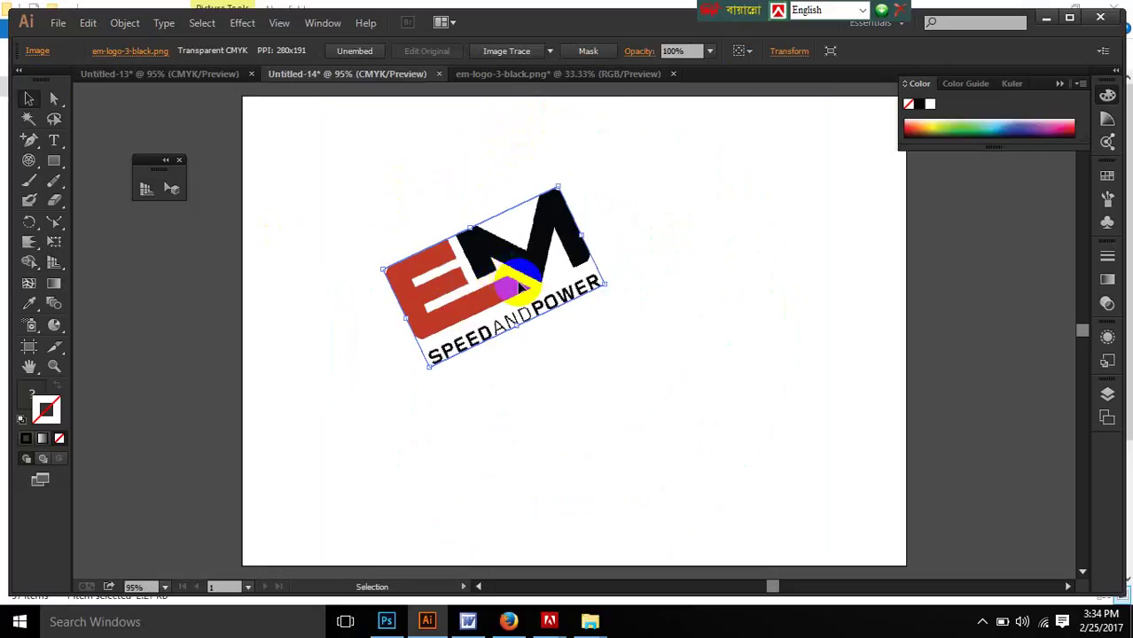
key(Delete)
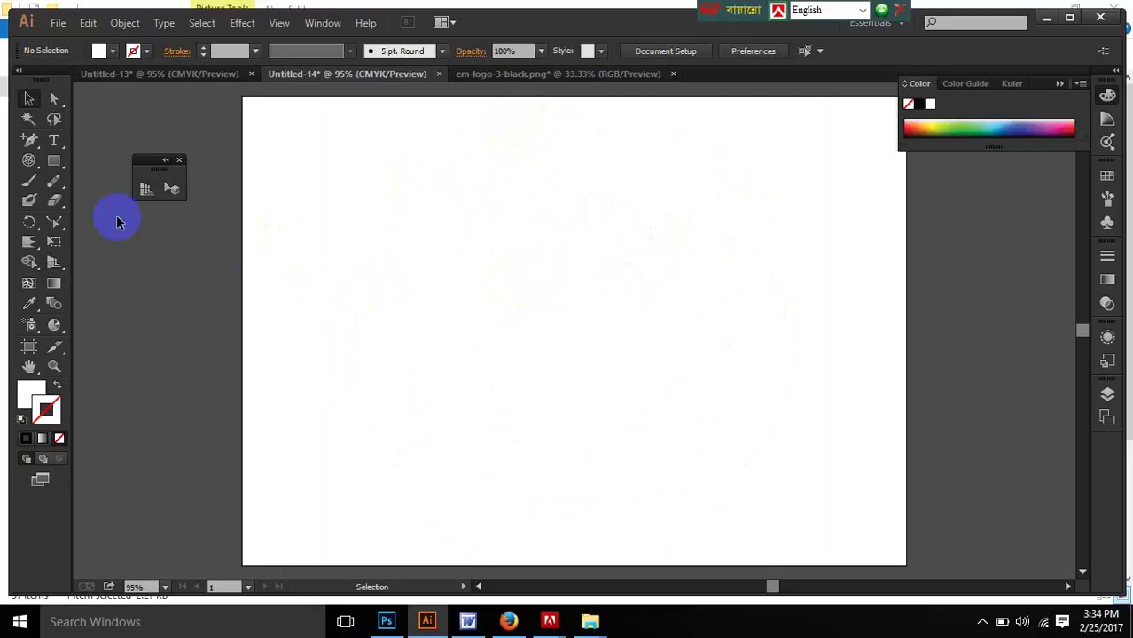
Step: Detach the type tool group as a floating panel and place it over the artboard's upper-left area
drag(53, 140, 264, 196)
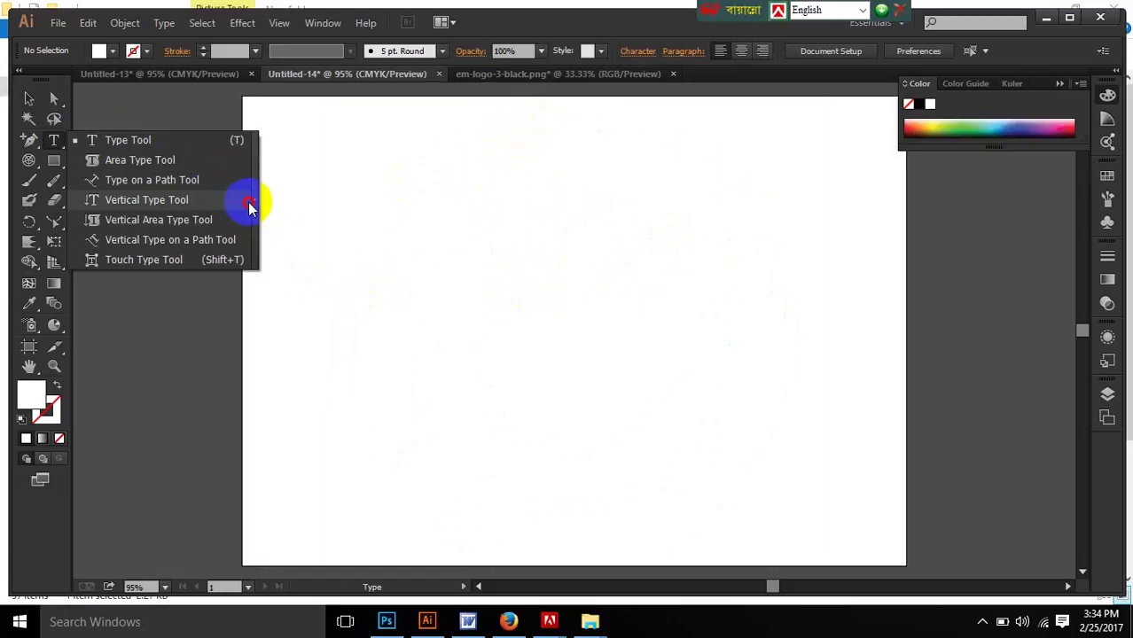
click(263, 197)
drag(157, 155, 367, 131)
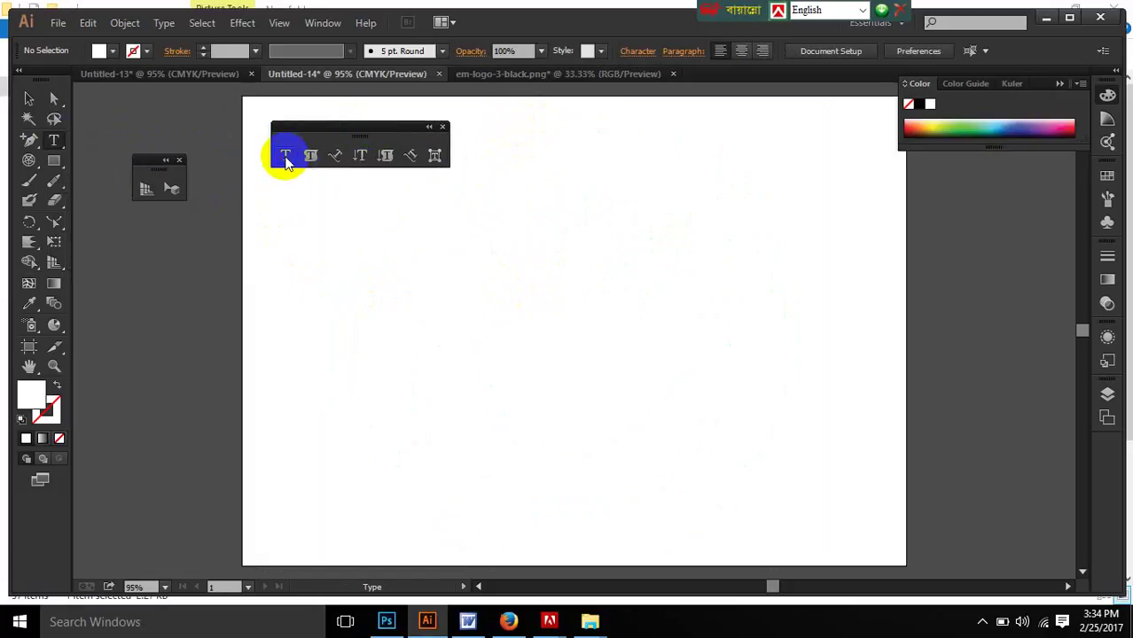
Step: Add the point text "computer palace" on the artboard and set its font size to 0.75 in
click(329, 315)
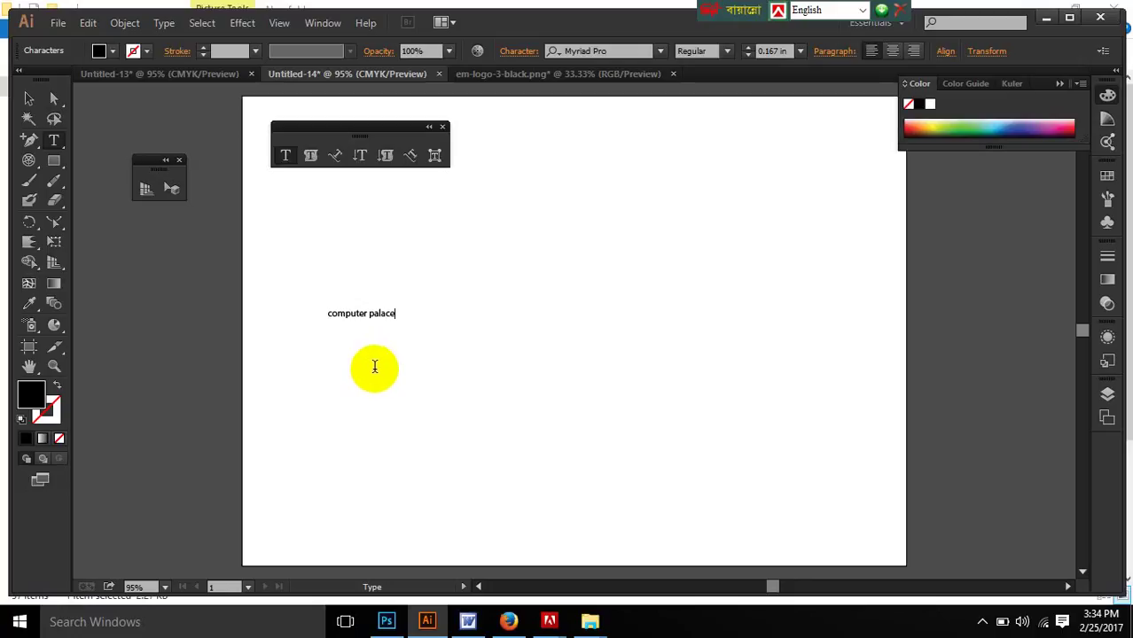
drag(396, 316, 277, 334)
key(ctrl+t)
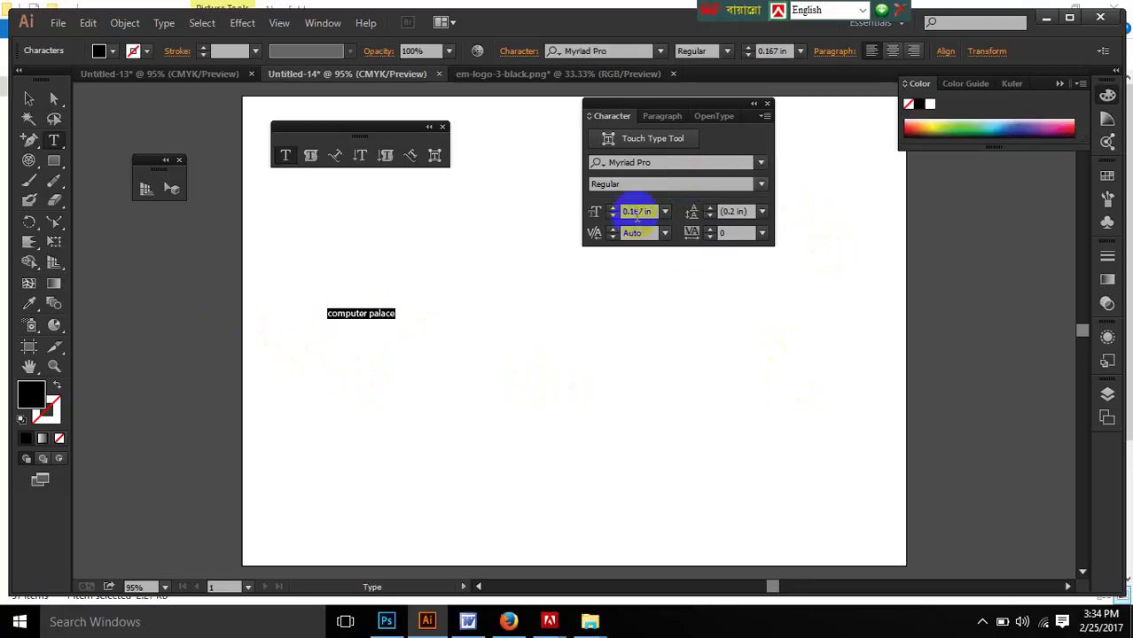
click(611, 209)
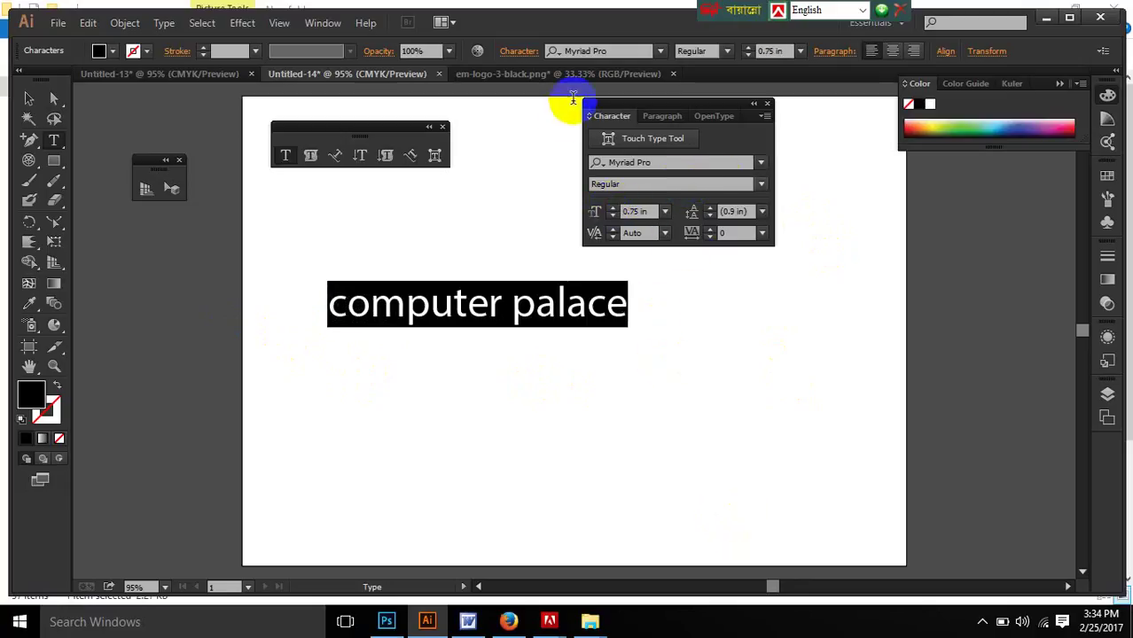
Step: Change the font of the "computer palace" text to Tahoma Bold and finish editing the text
click(632, 232)
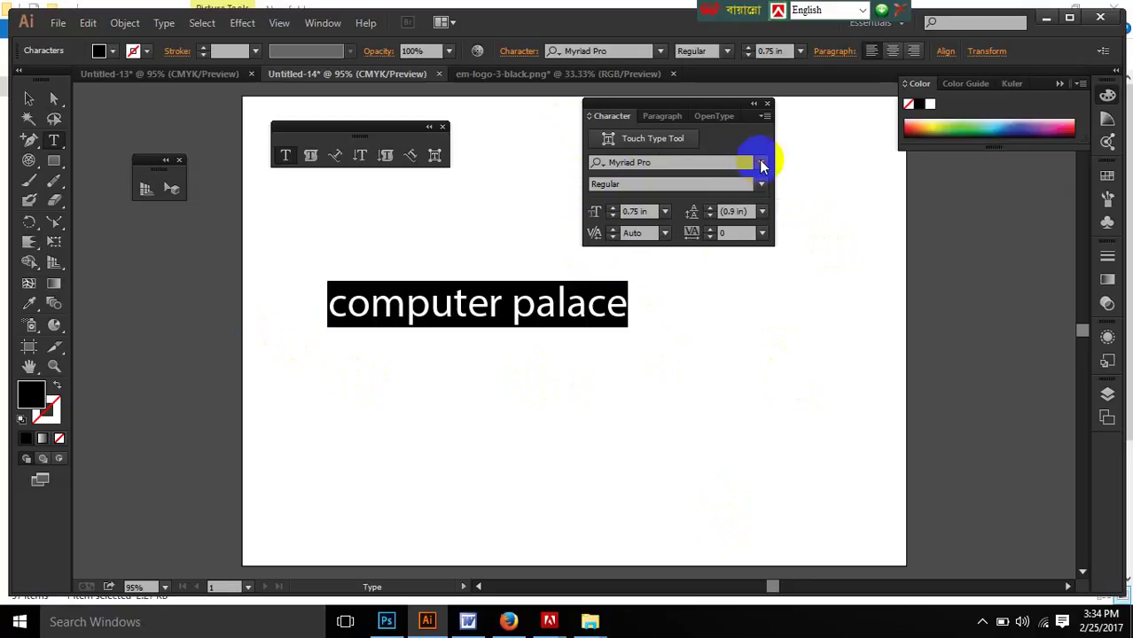
click(761, 166)
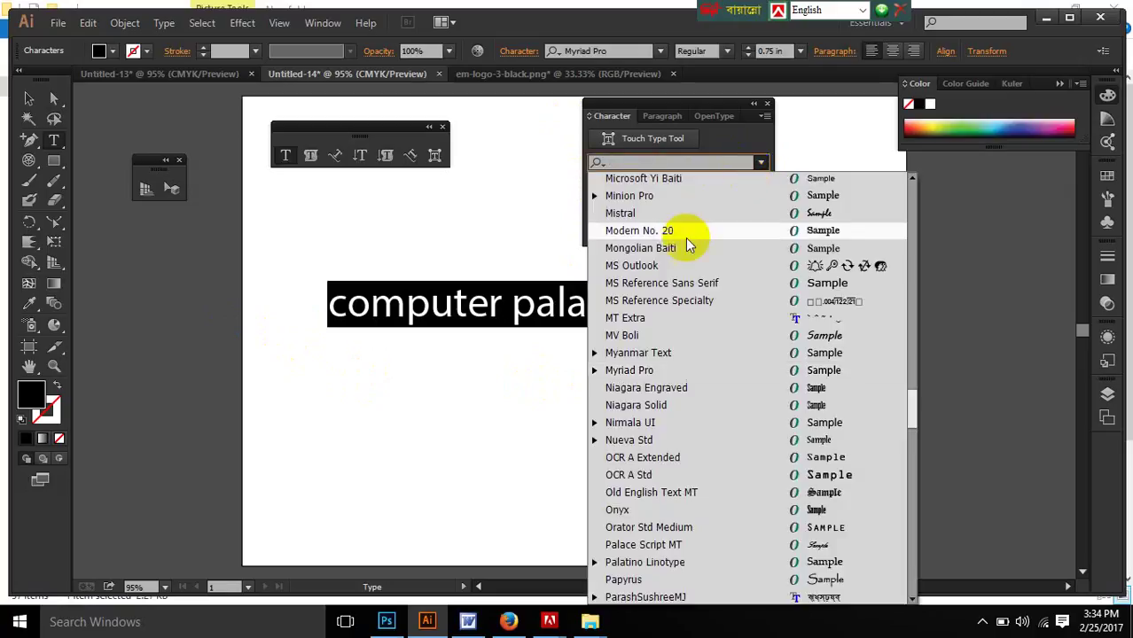
scroll(709, 443, down, 2)
scroll(709, 490, up, 18)
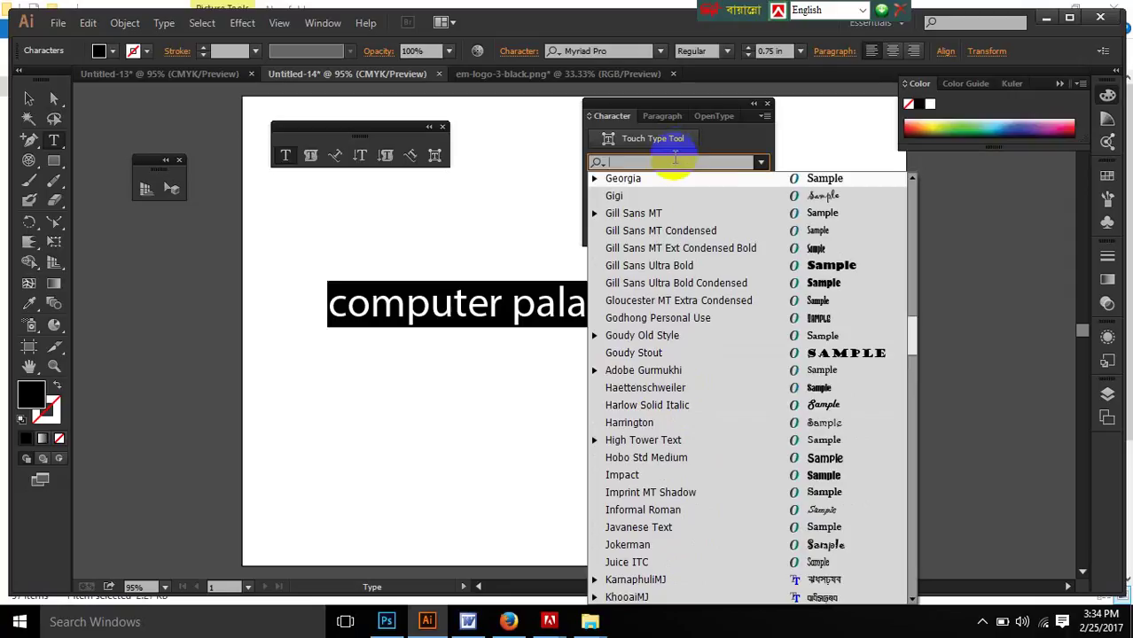
text(t)
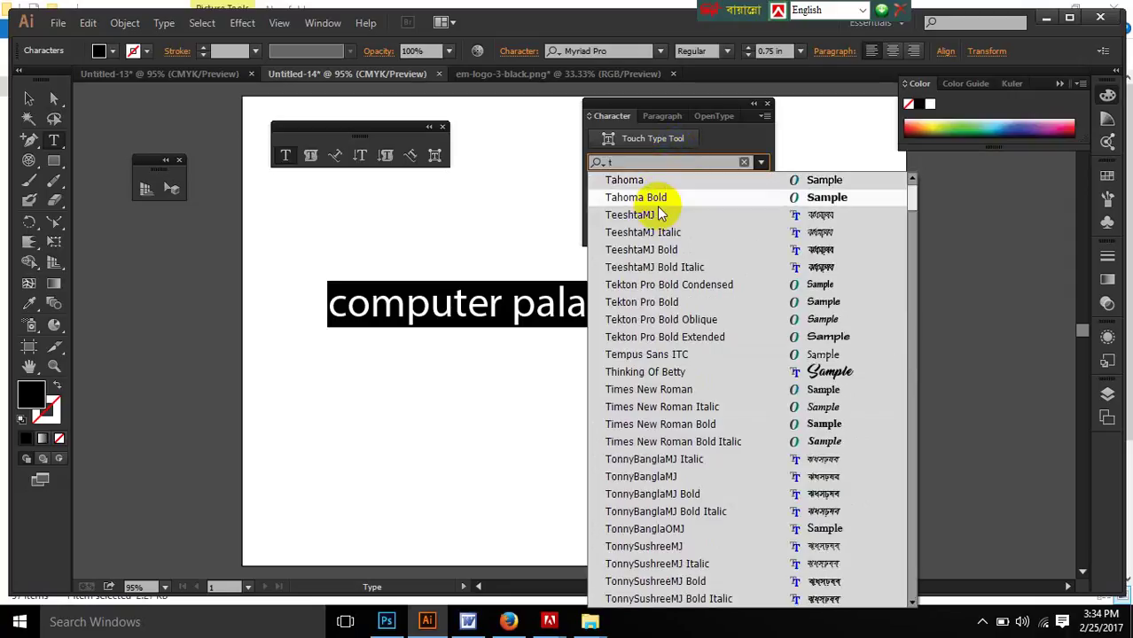
key(Return)
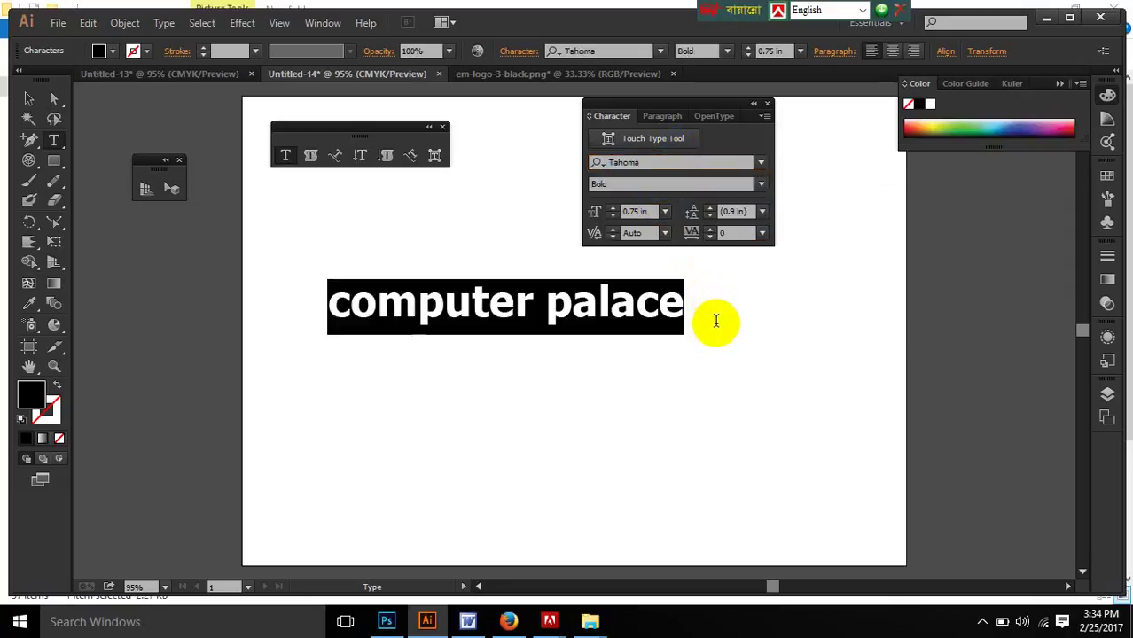
click(716, 321)
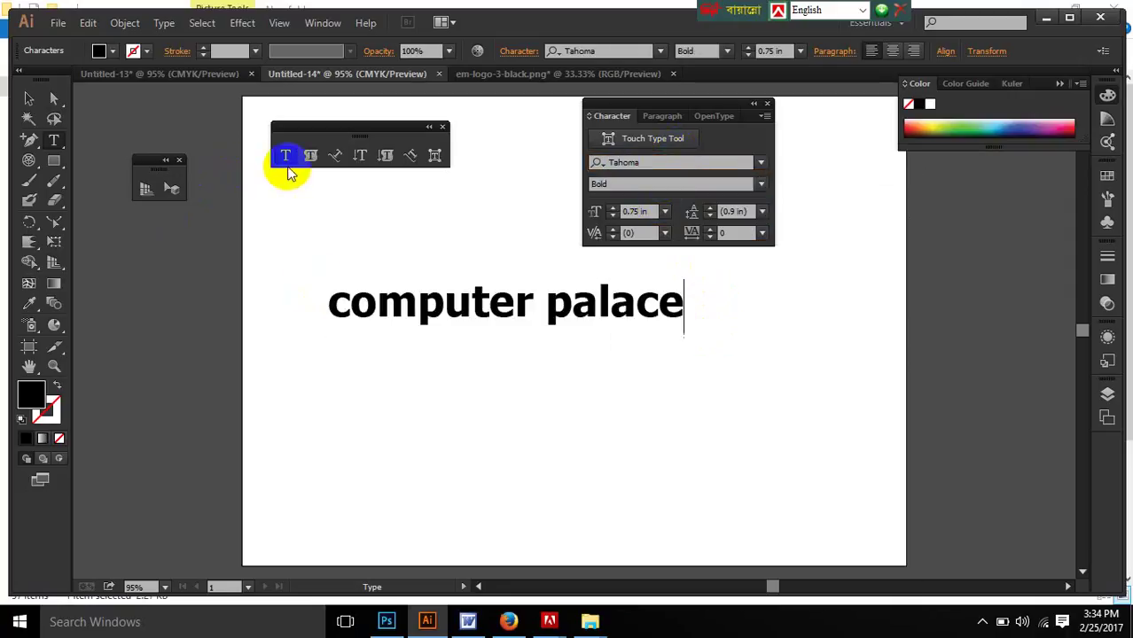
click(29, 100)
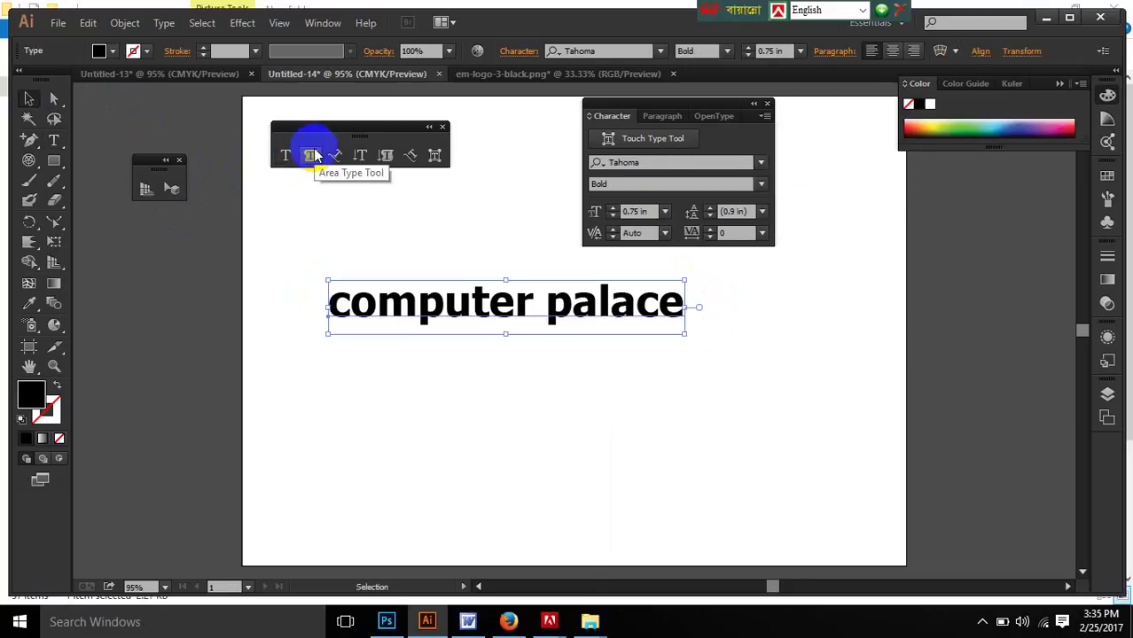
Step: Draw a wide black rectangle below the "computer palace" text and convert it into an area type frame
click(316, 156)
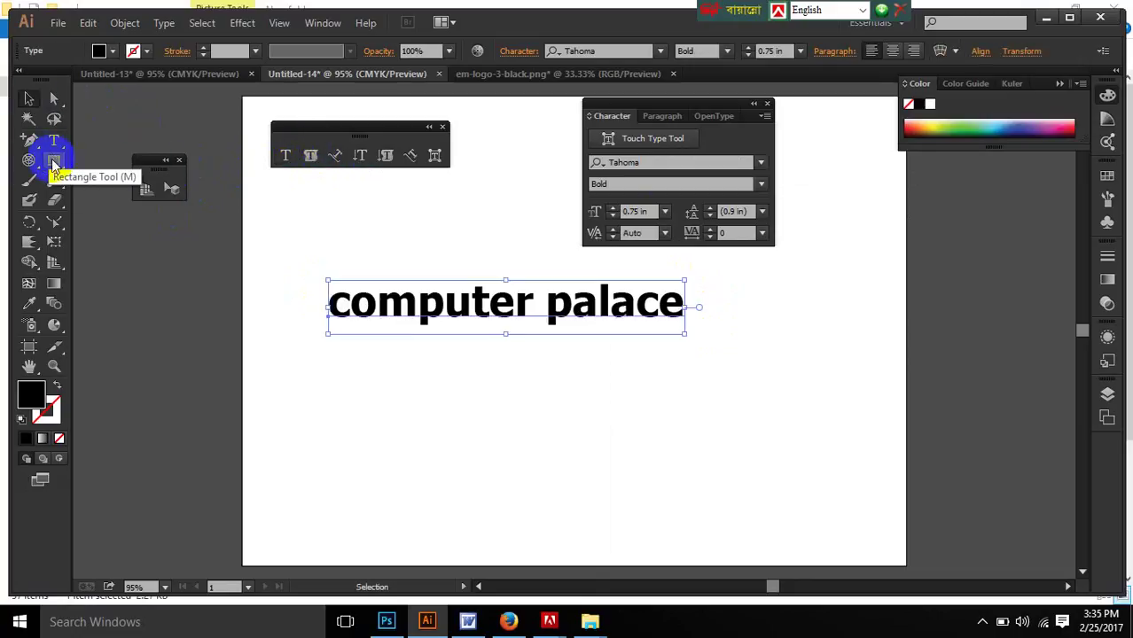
click(53, 161)
drag(364, 383, 701, 511)
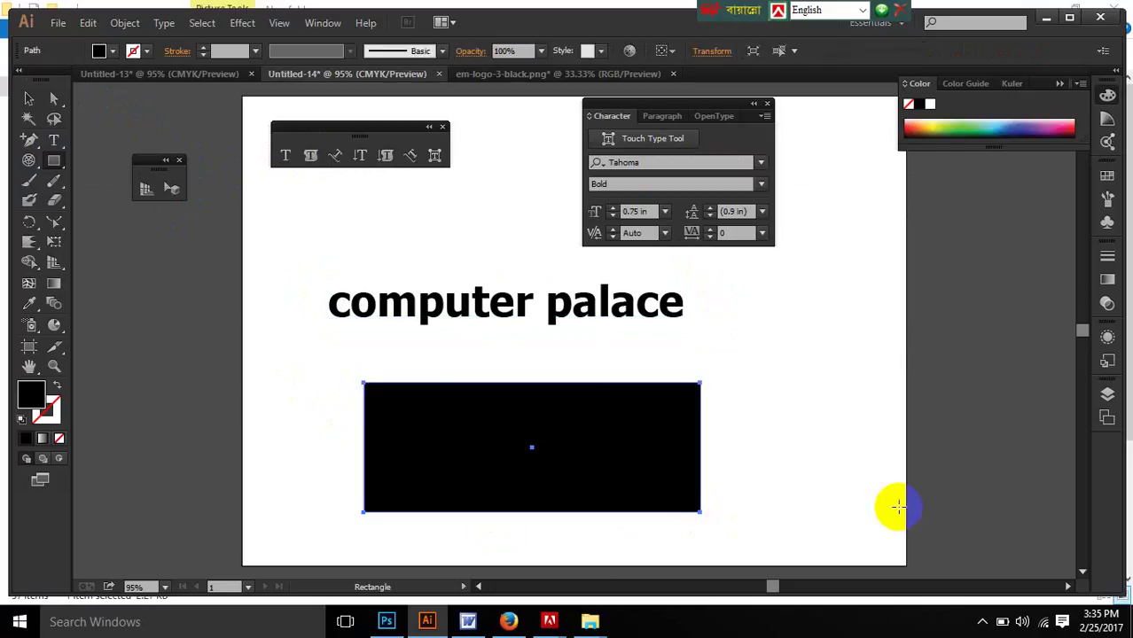
click(310, 156)
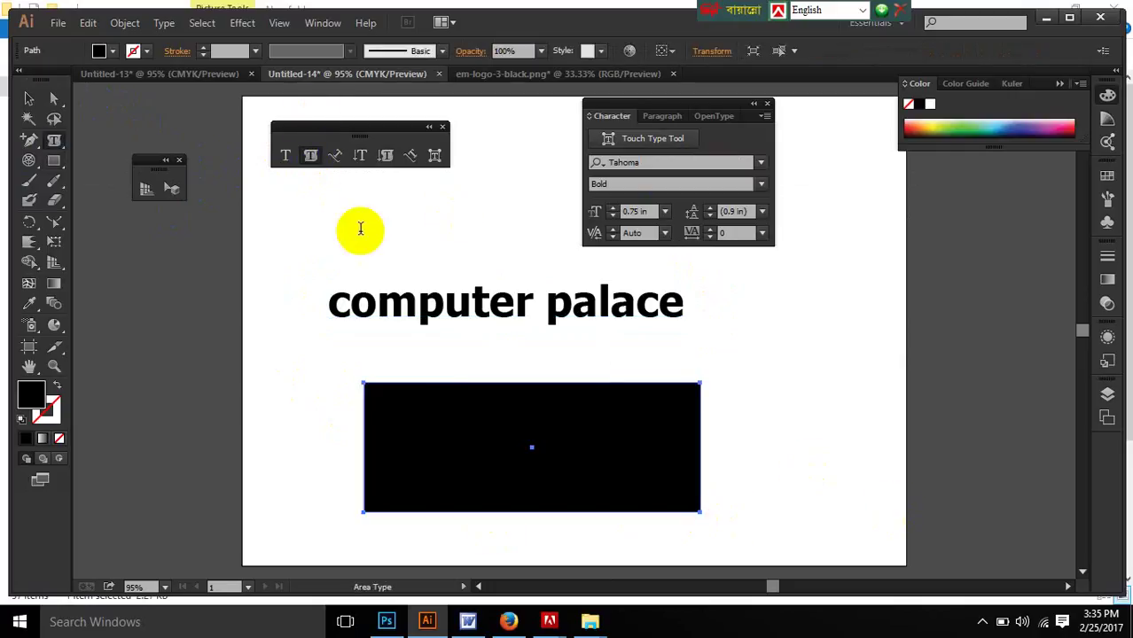
click(378, 396)
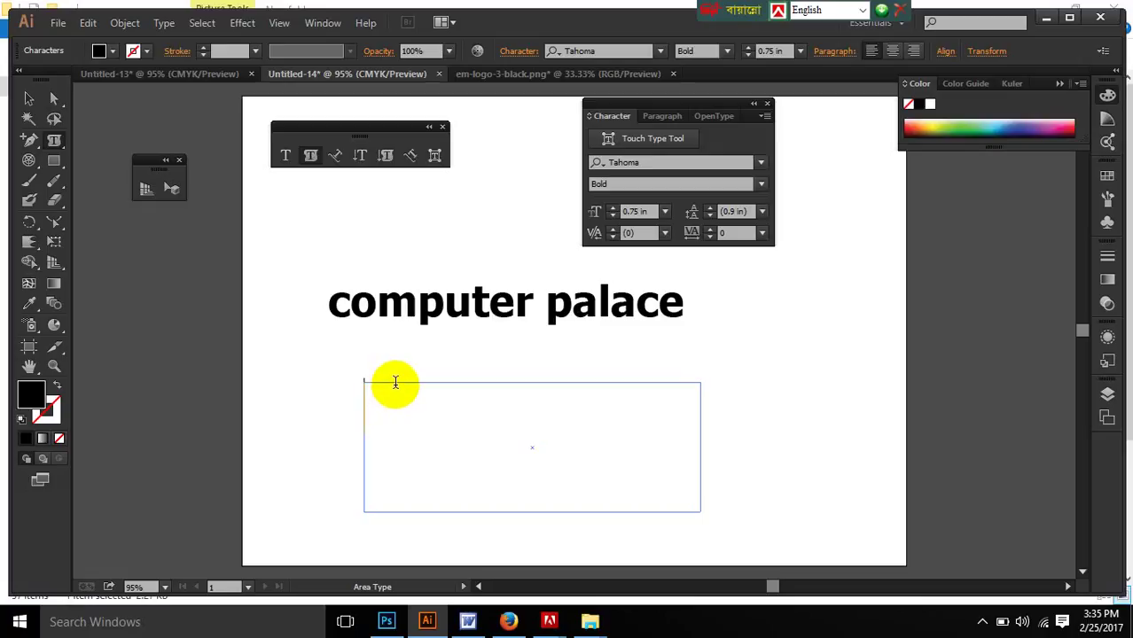
Step: Fill the area type frame with repeated letter "h" until the text overflows the frame
text(hhhhhhhhhhhhhhh)
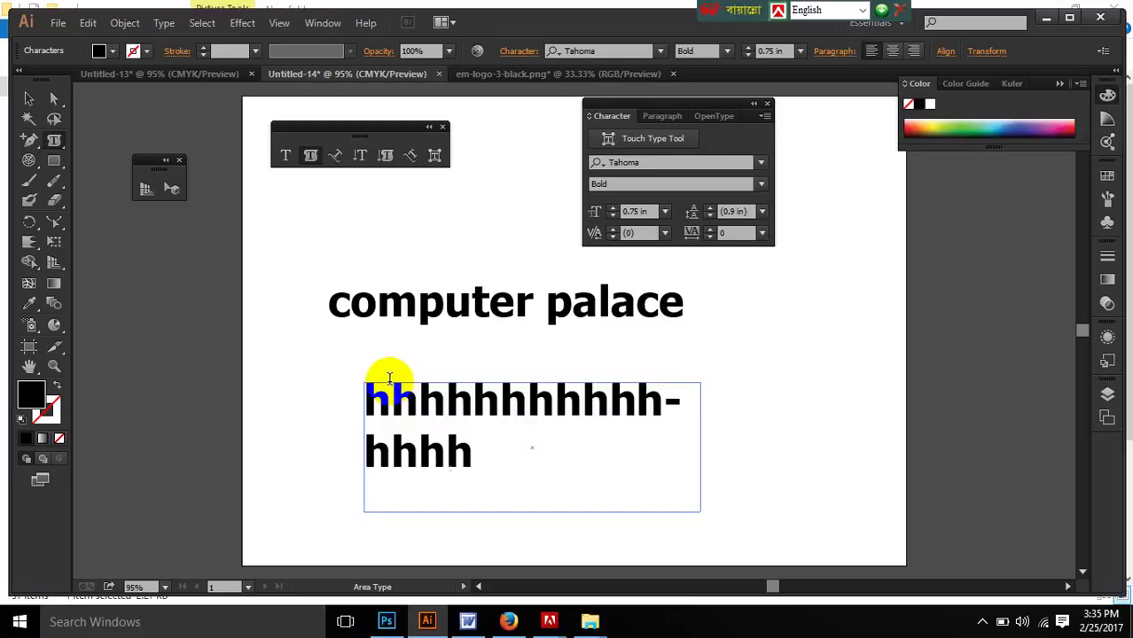
text(hhhhhh-)
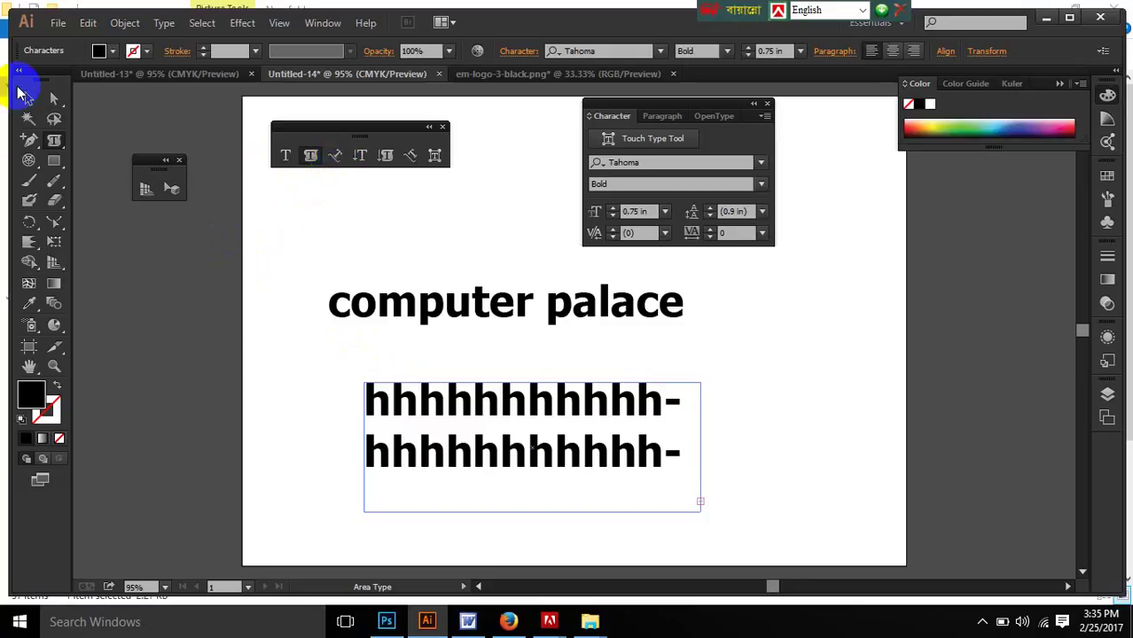
double_click(663, 450)
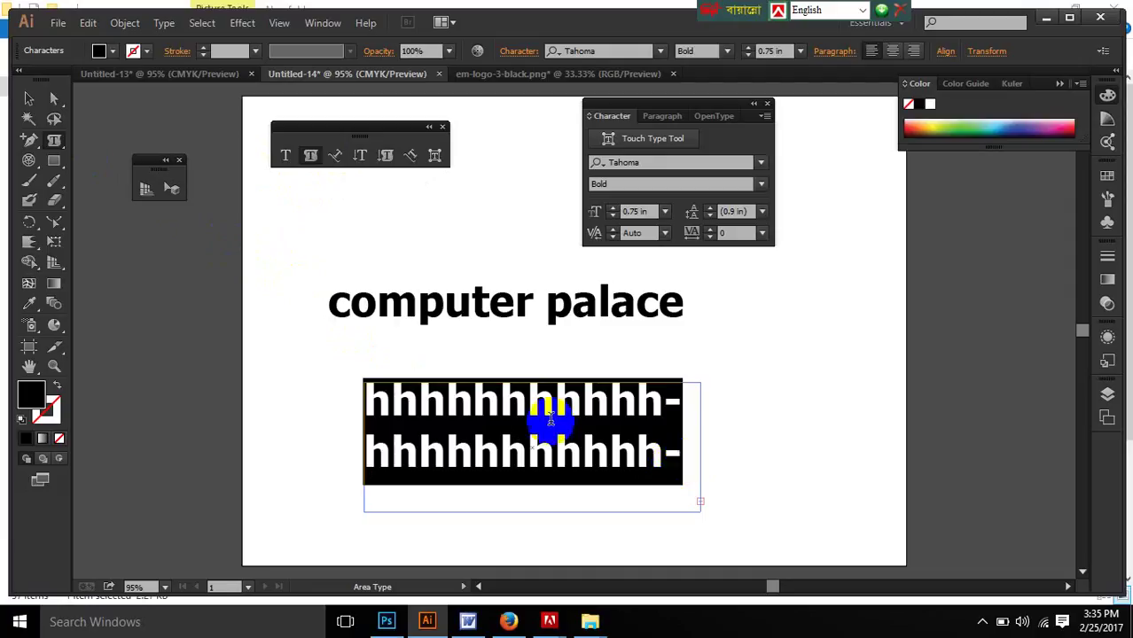
Step: Delete the "computer palace" text and the area type frame below it from the artboard
click(29, 102)
drag(291, 273, 600, 435)
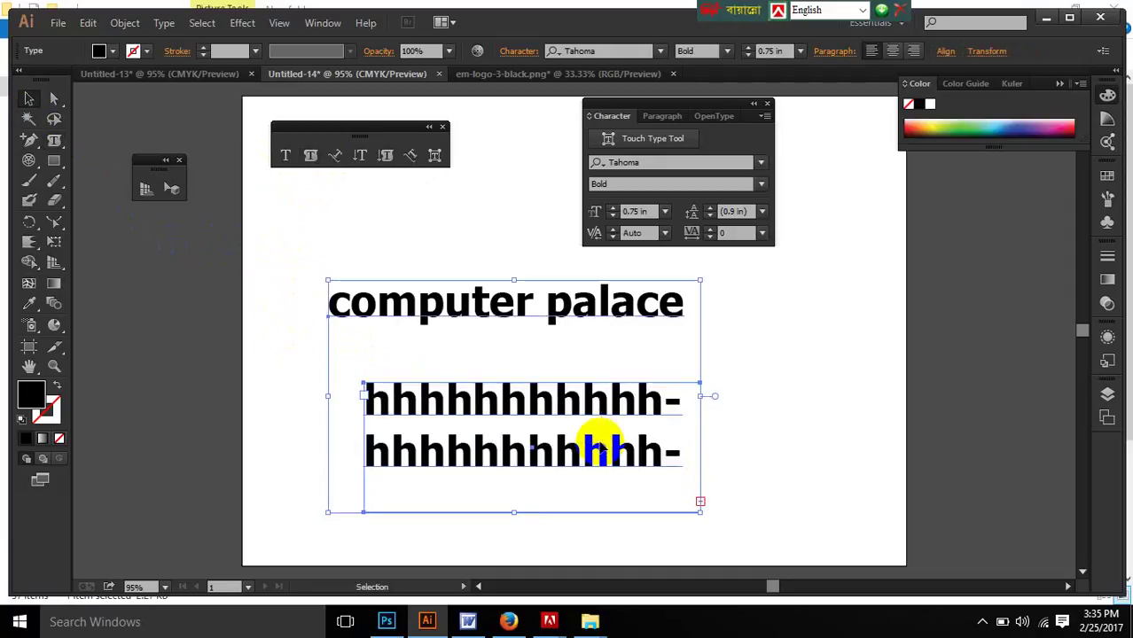
key(Delete)
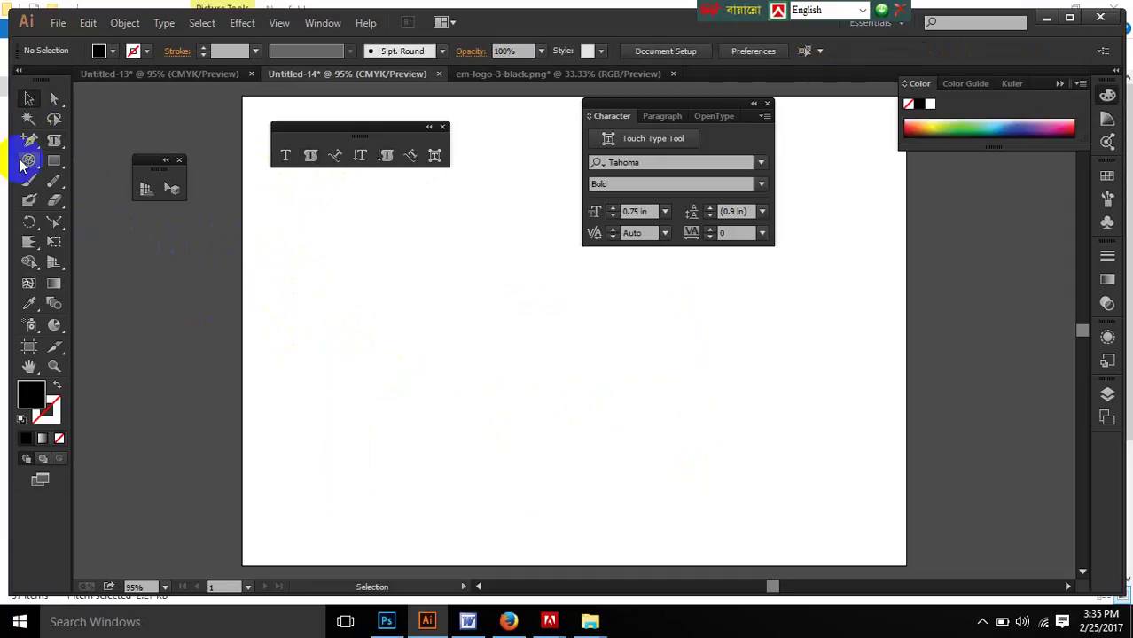
Step: Draw a wavy three-point open path across the artboard with the Pen tool and give it a black stroke without fill
drag(31, 139, 55, 142)
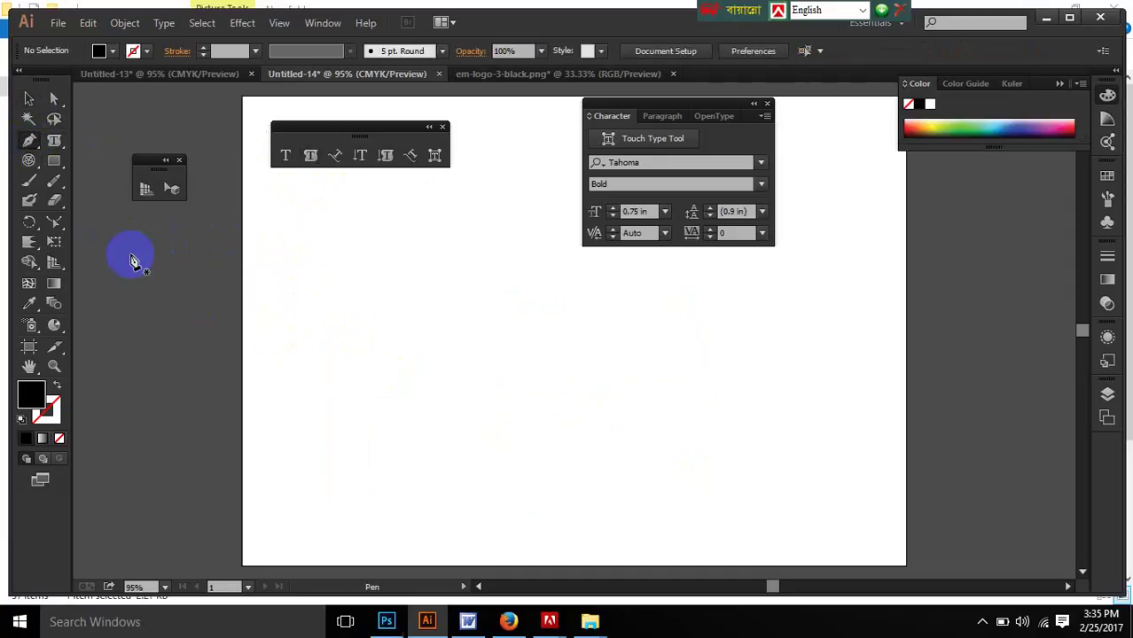
click(272, 407)
drag(461, 379, 510, 408)
drag(676, 330, 729, 364)
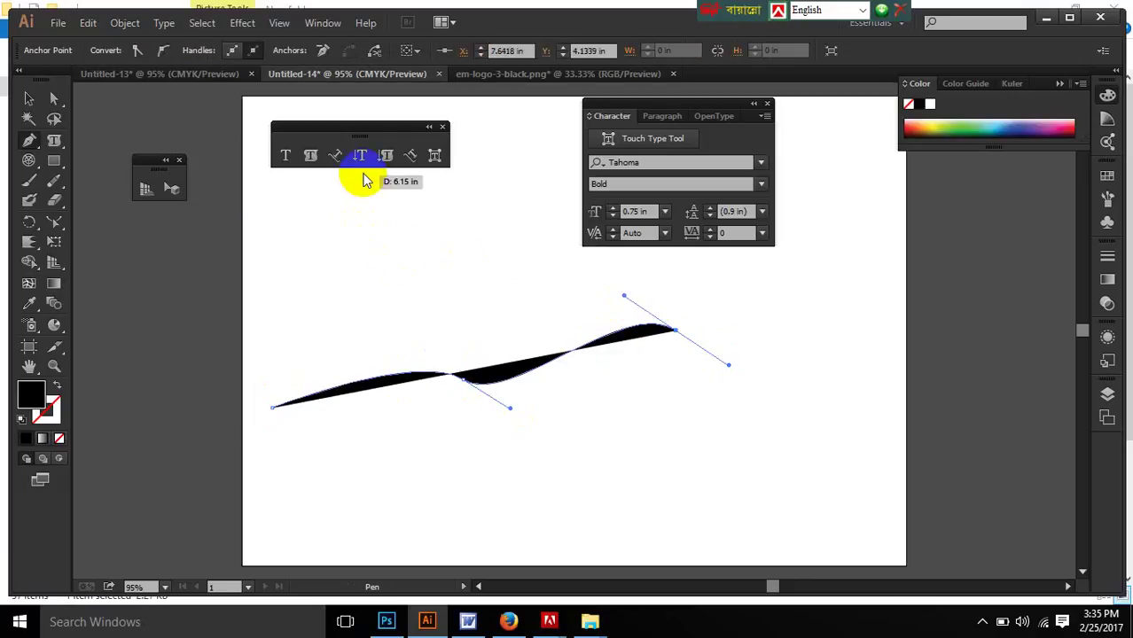
click(29, 98)
click(56, 386)
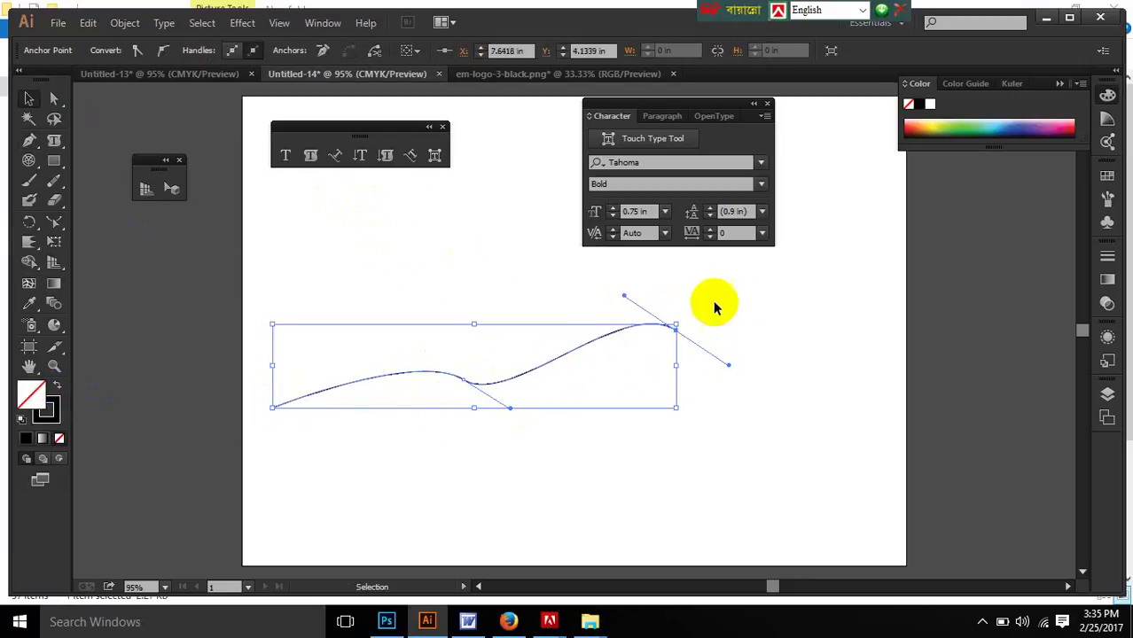
Step: Add type on a path along the wavy line, filling its whole length with the repeated letter "h"
click(337, 165)
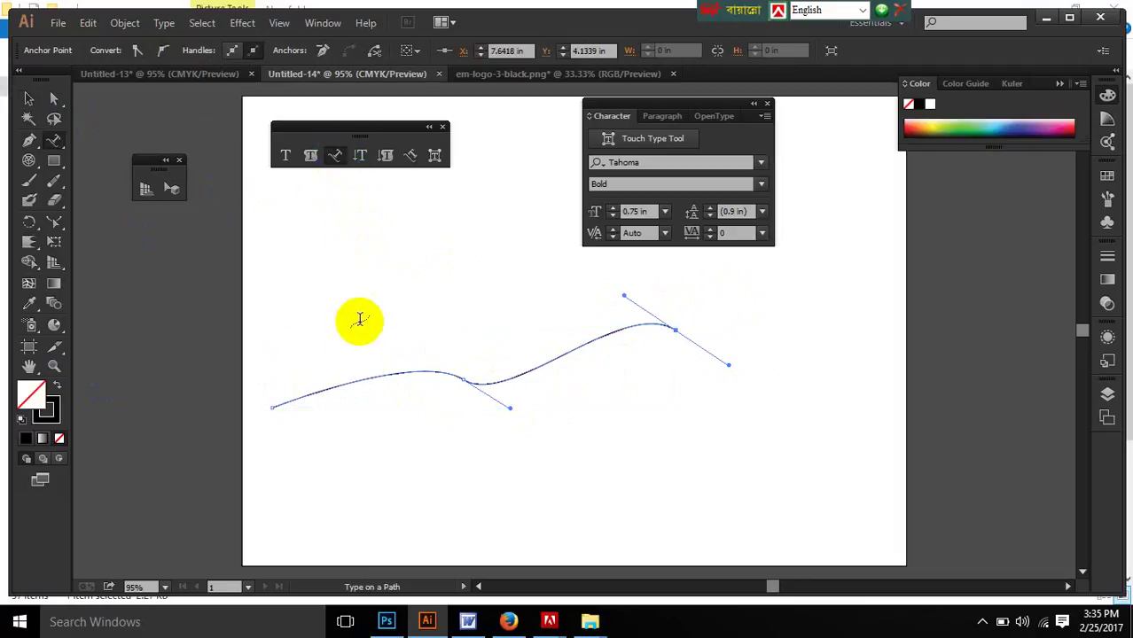
click(270, 406)
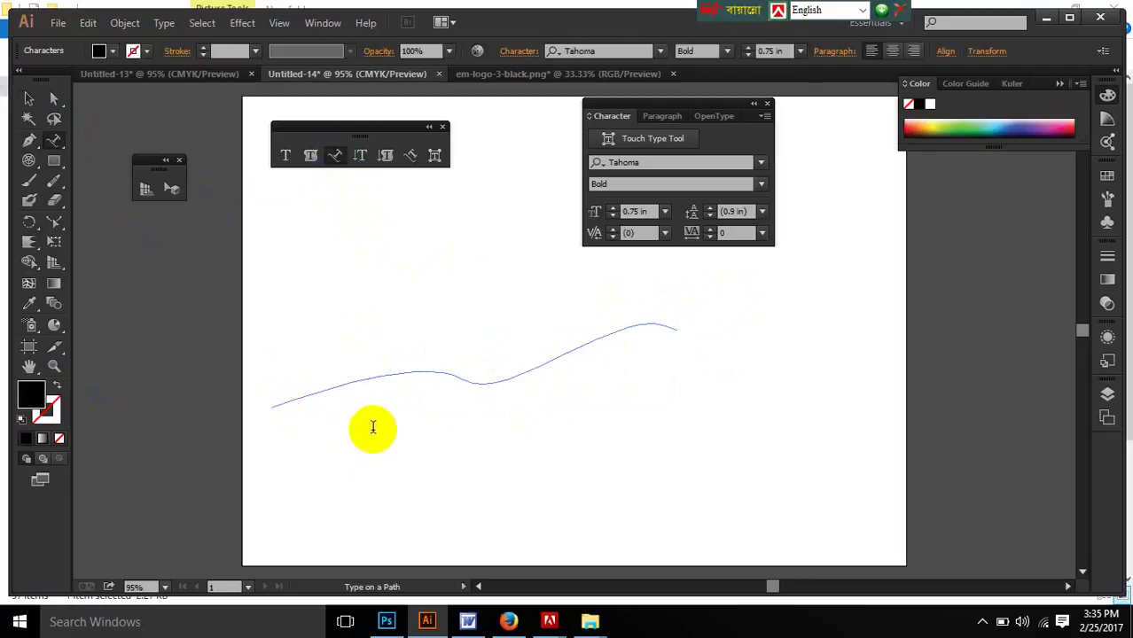
text(hhhhhhhhhh)
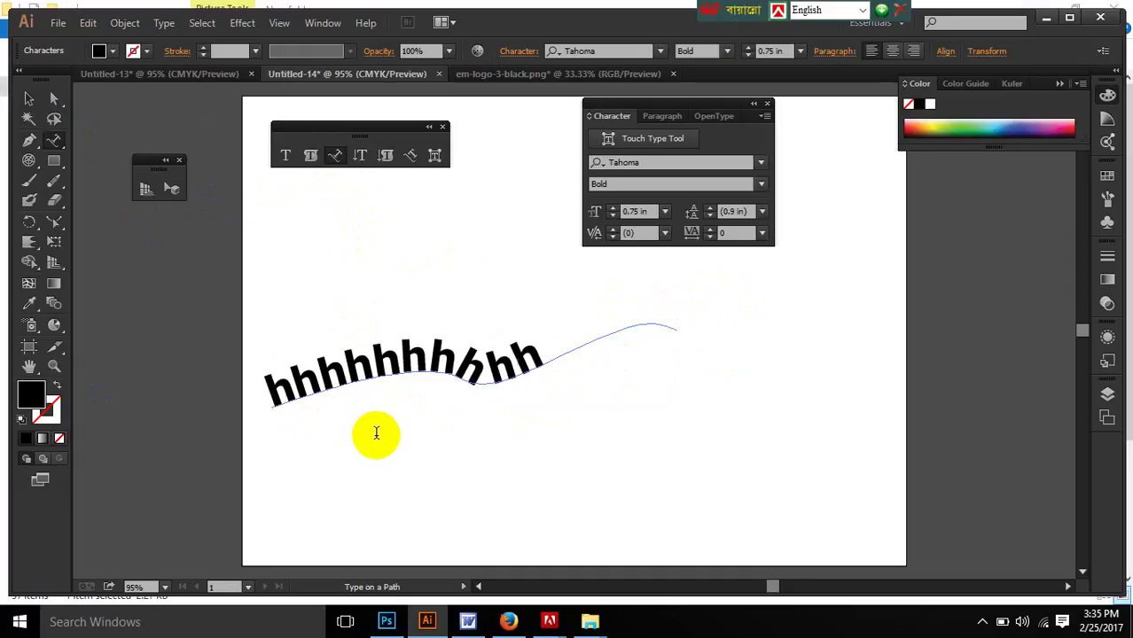
text(hhhhh)
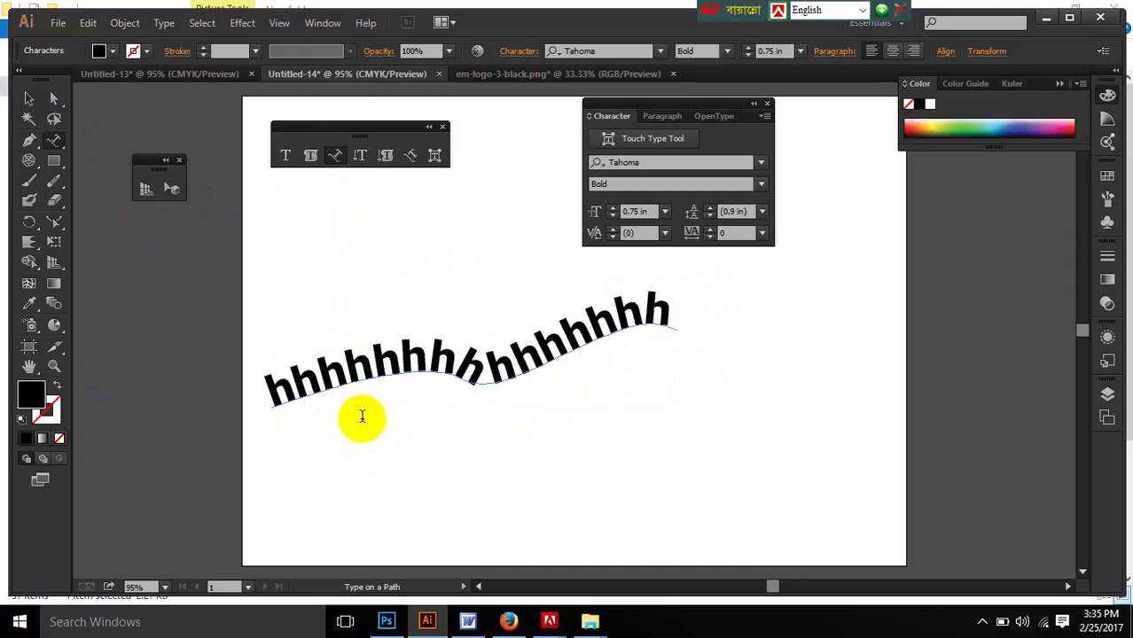
Step: Add the vertical point text "gfgdgdfg" near the artboard's right edge, beside the curved text
click(362, 158)
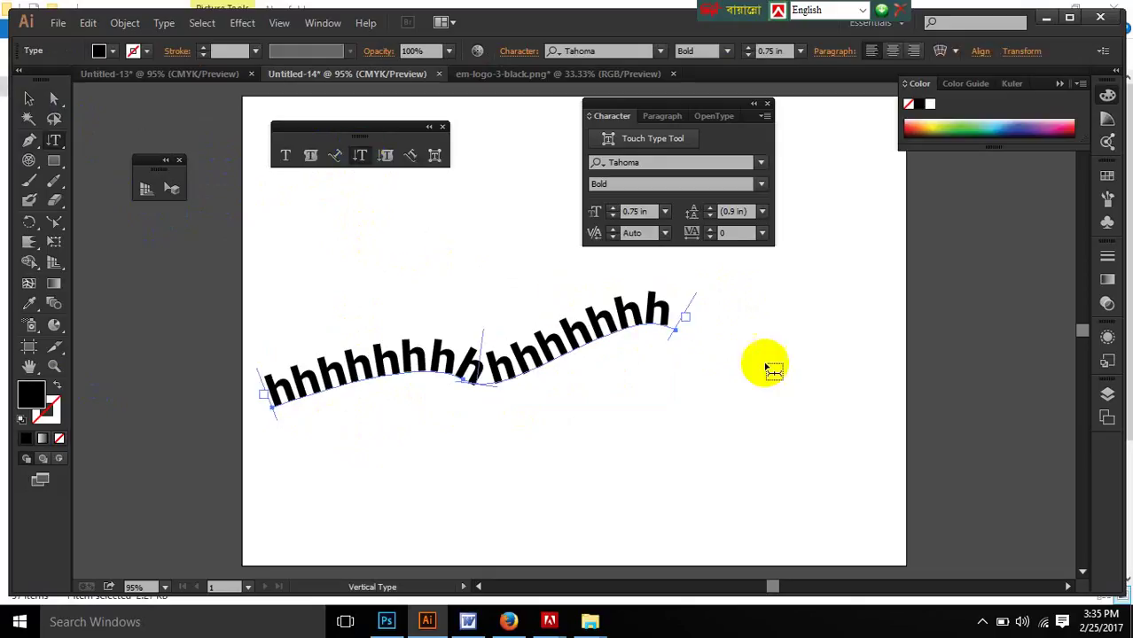
click(786, 301)
text(gfgdgdfg)
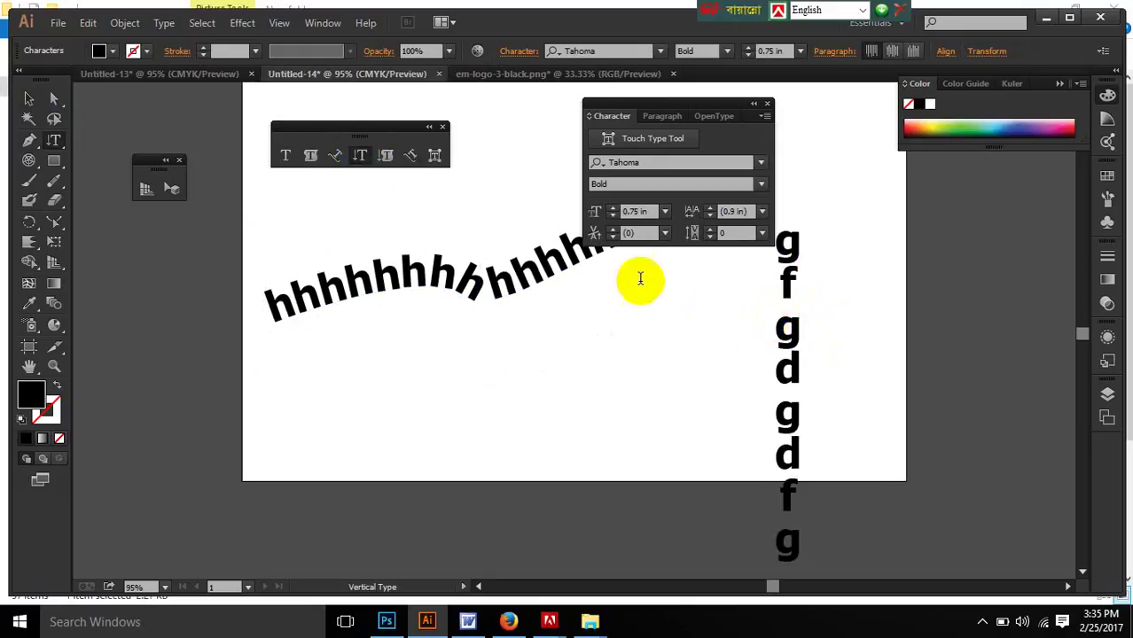
Step: Delete the curved path text and the vertical text from the artboard
click(29, 100)
click(182, 228)
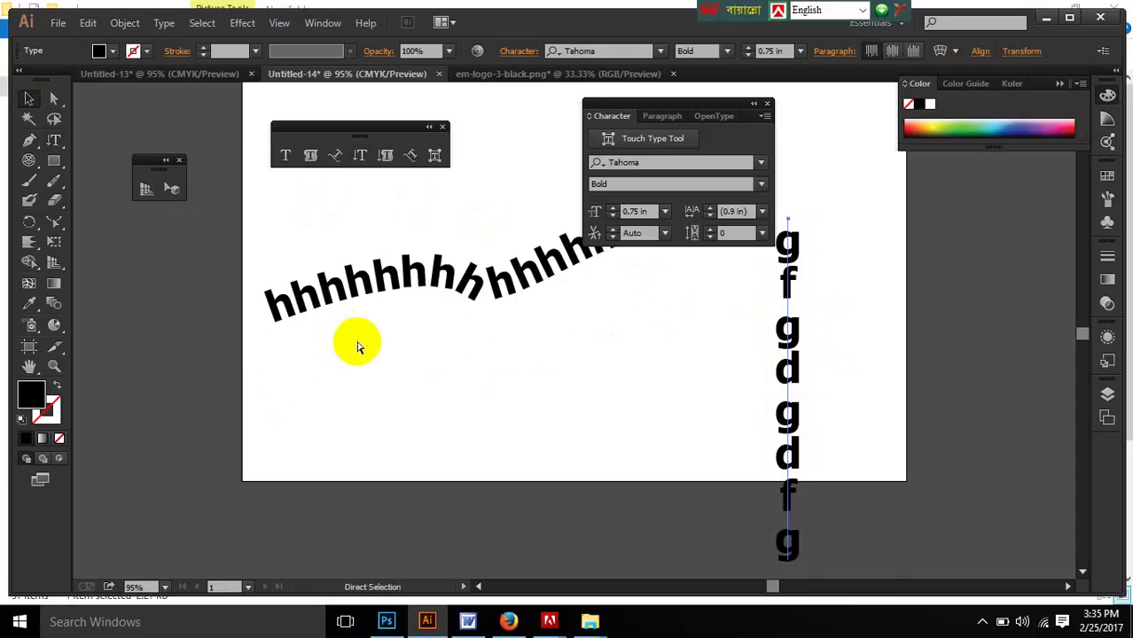
click(362, 336)
key(ctrl+a)
key(Delete)
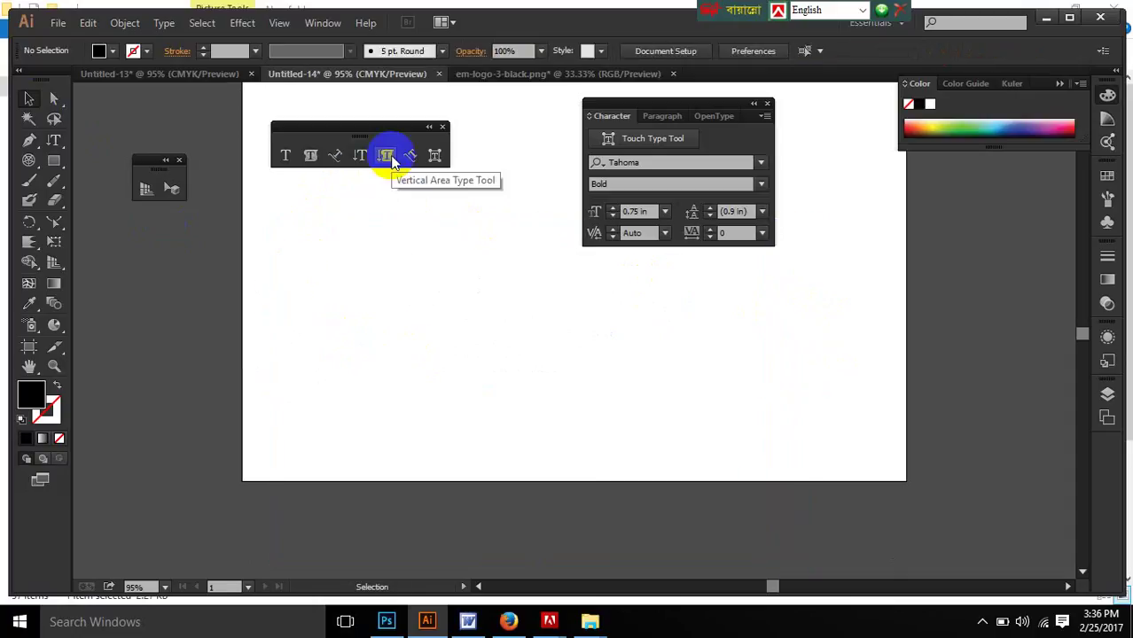
Step: Draw a large rectangle and run vertical type on a path around its outline, using the repeated letter "g"
click(54, 160)
drag(279, 263, 725, 460)
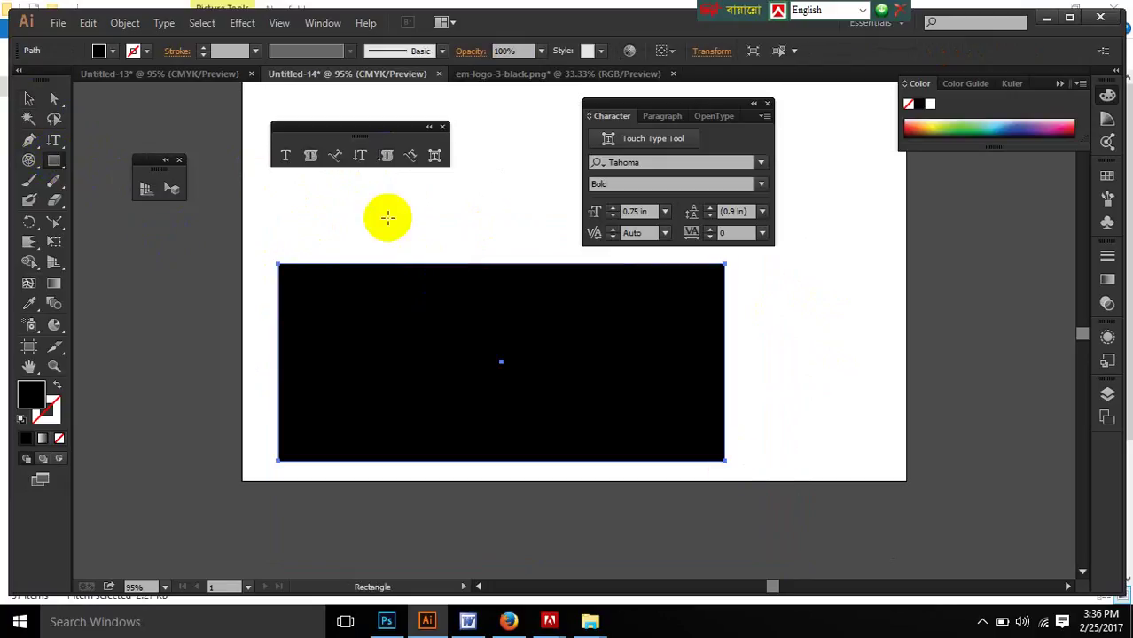
click(410, 156)
drag(314, 277, 285, 263)
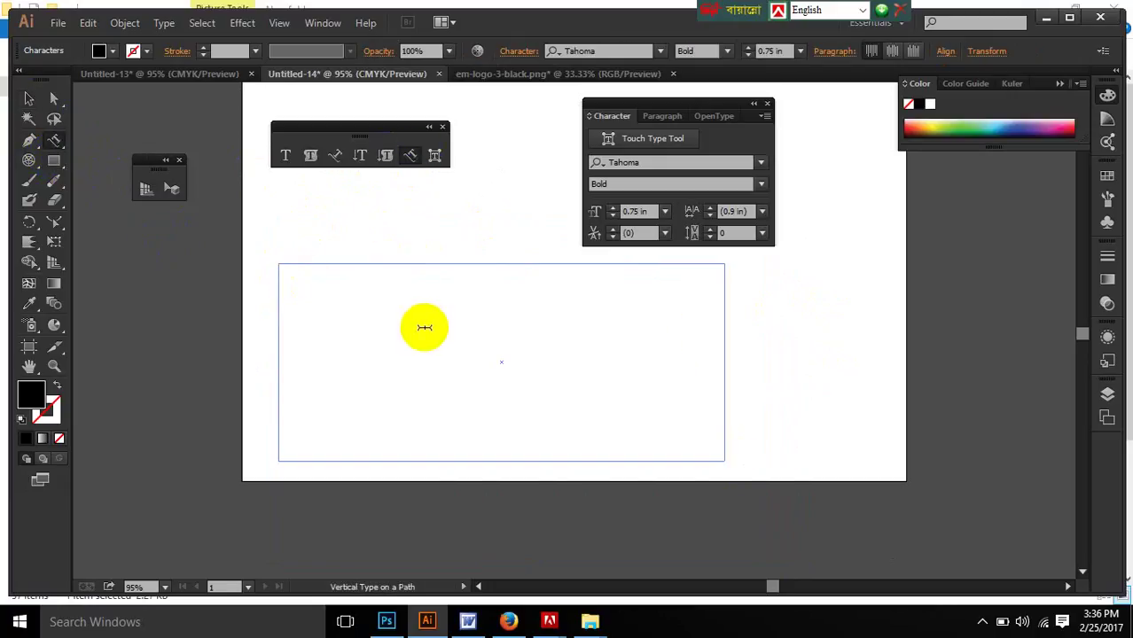
text(gggggggggggggggggggggggggggggg)
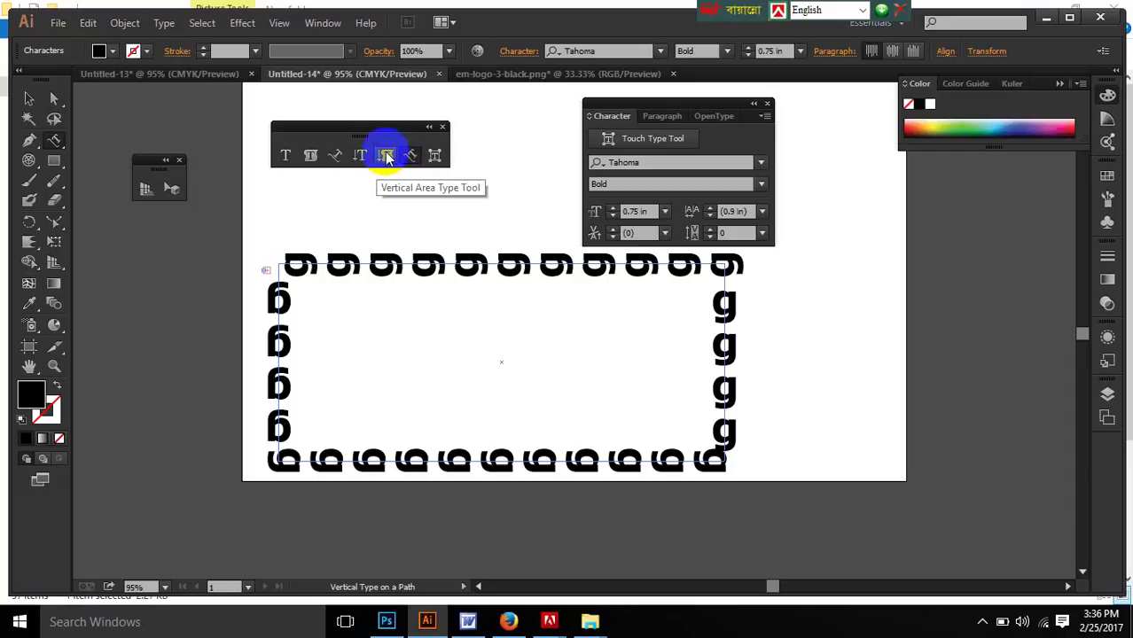
click(29, 100)
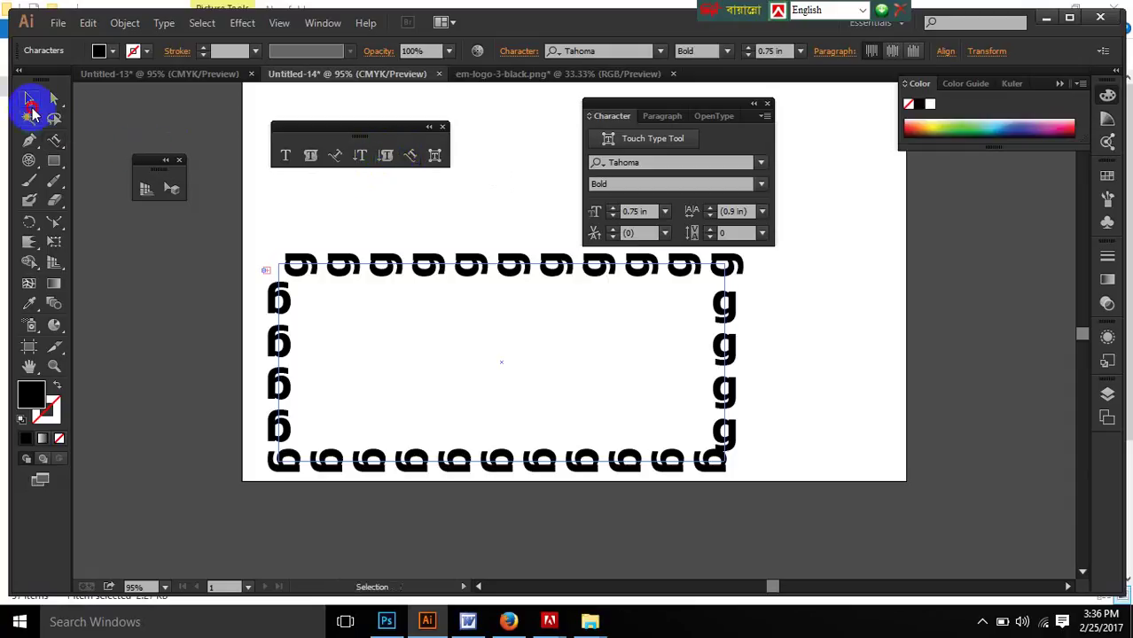
Step: Draw a small rectangle beside the "g" outline and fill it with vertical area type using the repeated letters "vb"
click(54, 158)
mouse_move(783, 268)
mouse_down()
mouse_move(791, 337)
mouse_move(885, 395)
mouse_up()
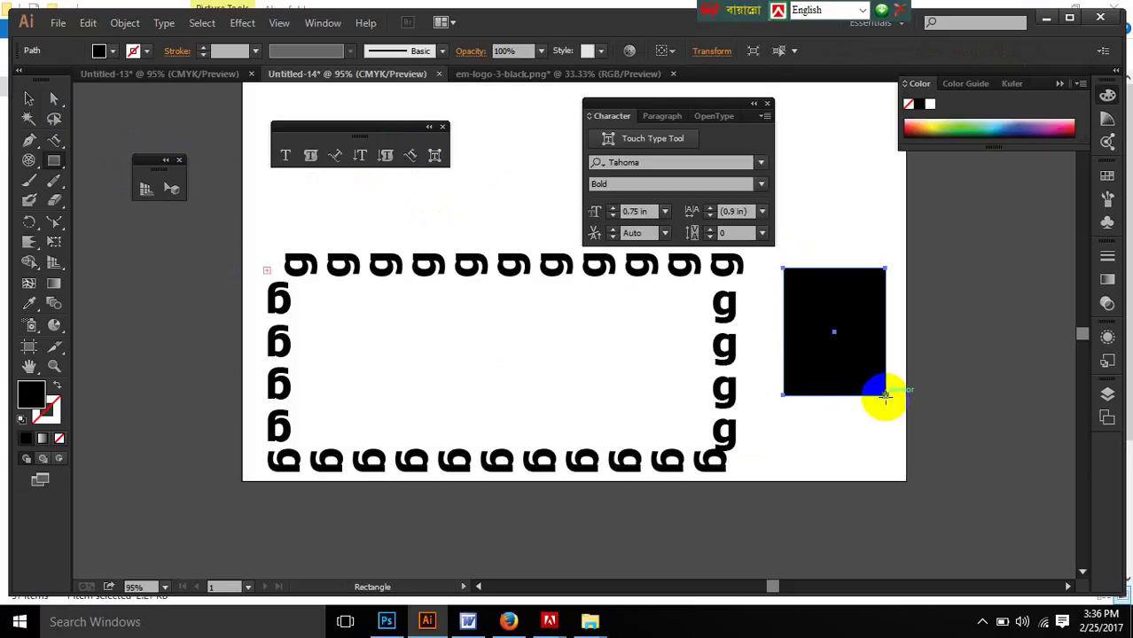
click(387, 157)
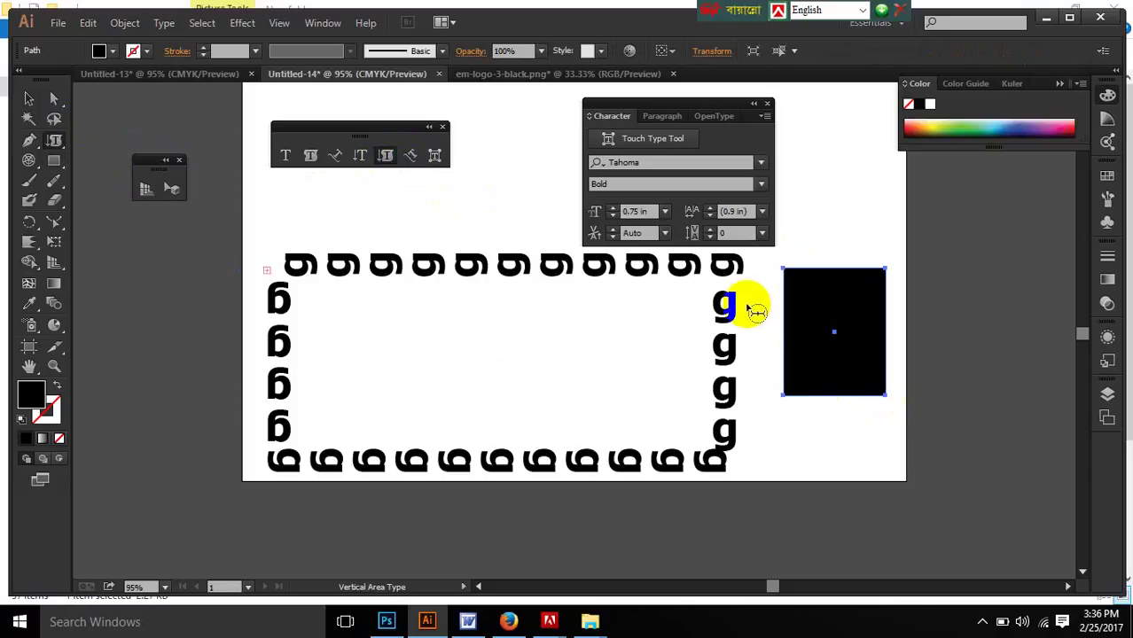
click(797, 268)
text(vbvb)
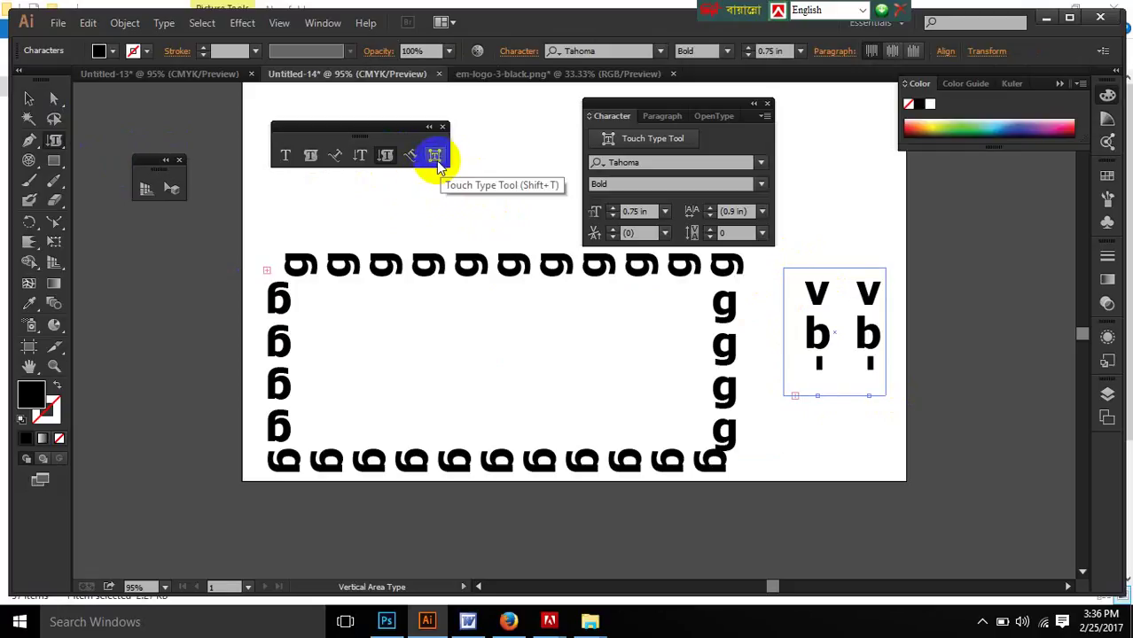
Step: Clear the "vb" text from its frame and delete both type objects from the artboard
key(ctrl+a)
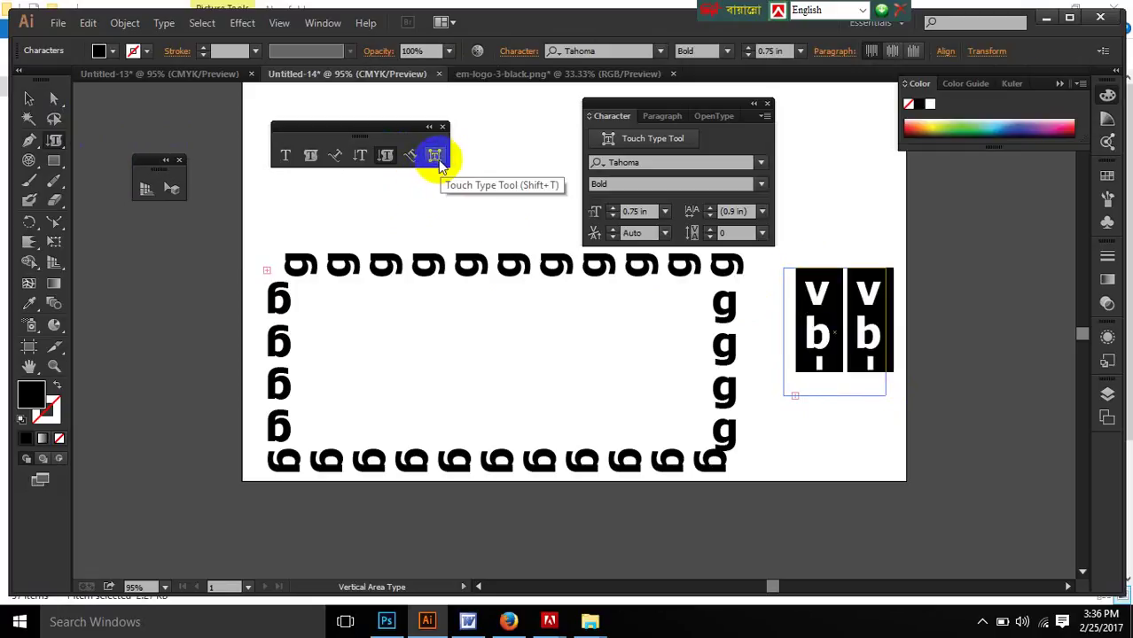
key(BackSpace)
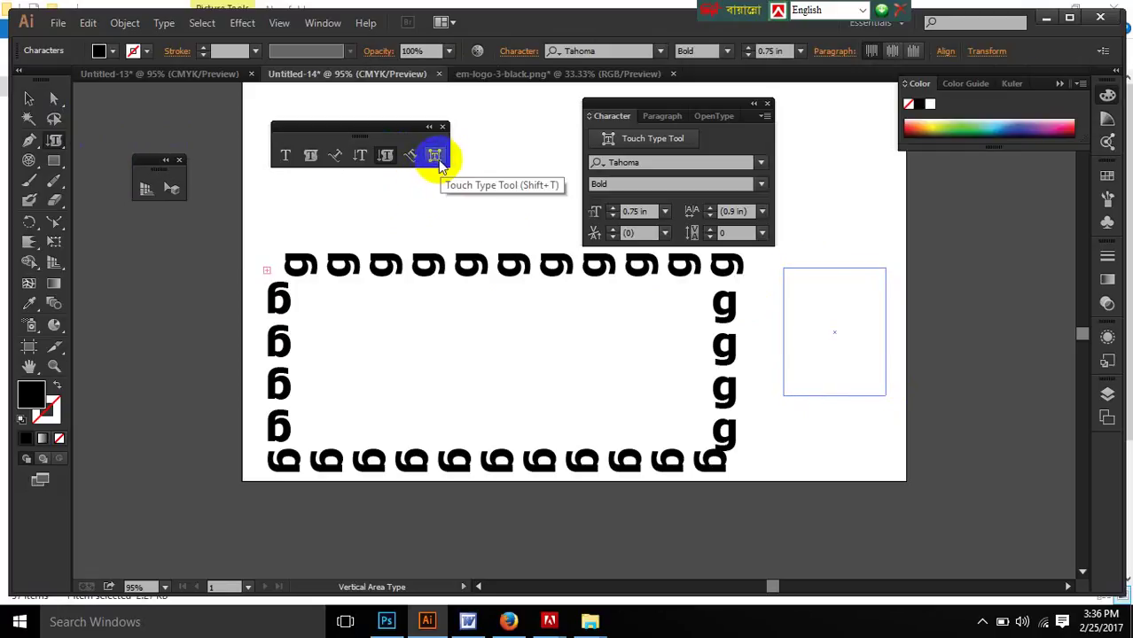
click(28, 98)
key(ctrl+a)
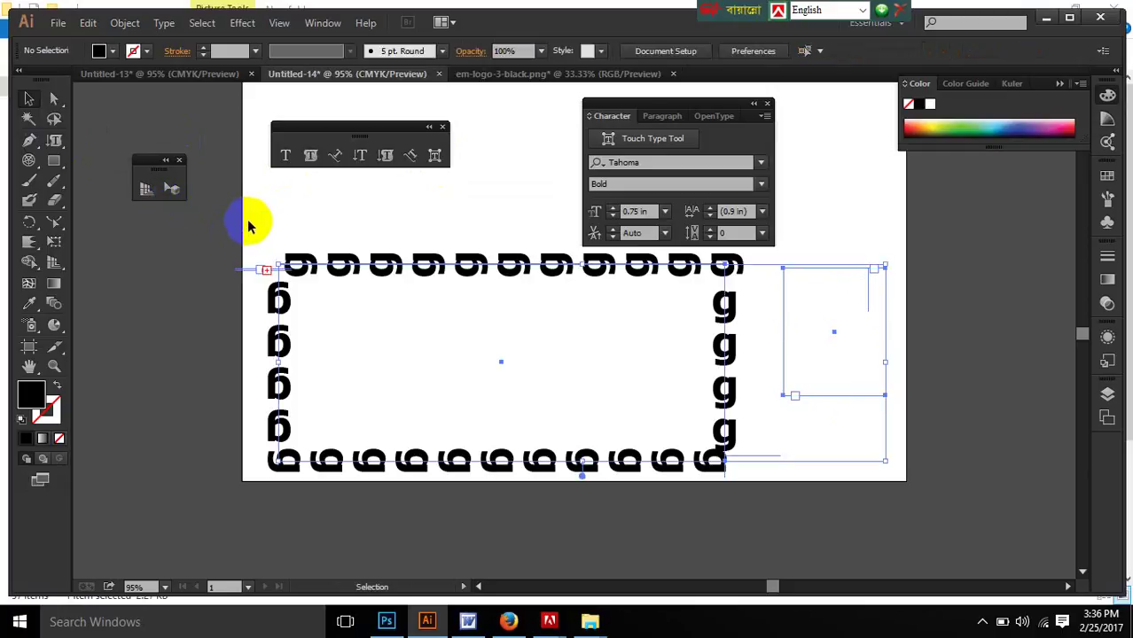
key(Delete)
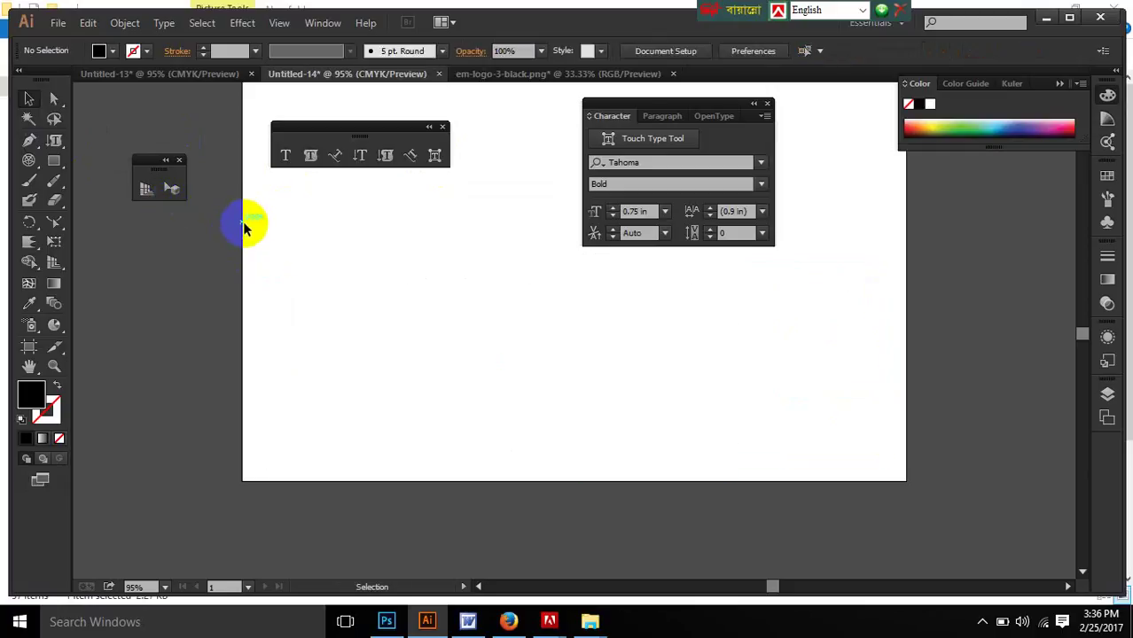
Step: Add the horizontal point text "hhhhhh" in the middle-left area of the artboard
click(285, 155)
click(359, 346)
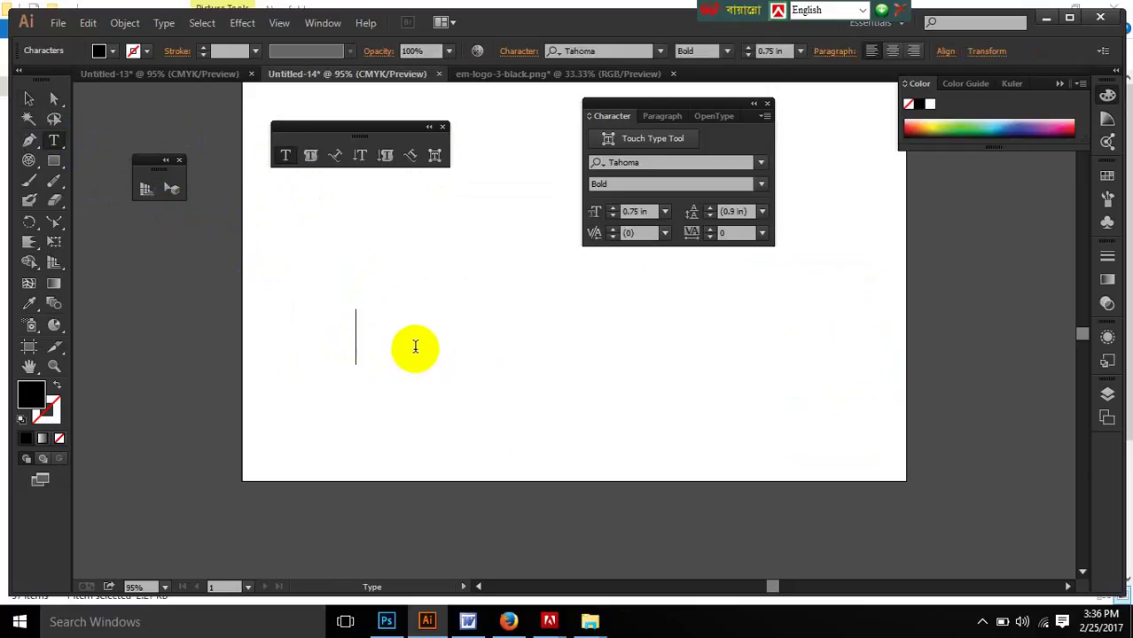
text(hhhhhh)
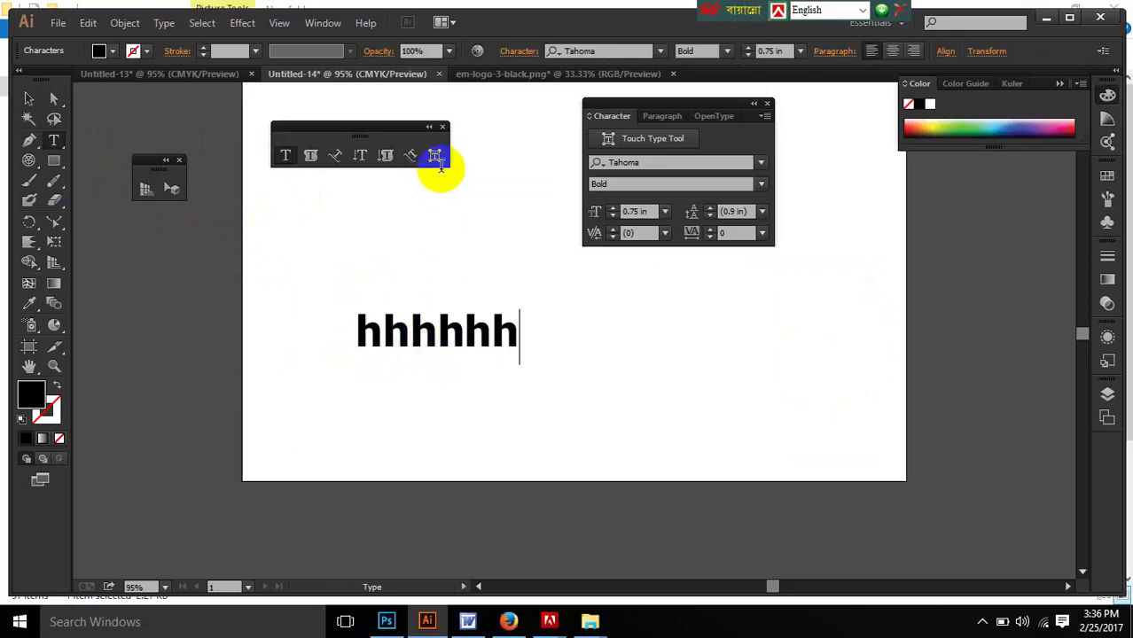
Step: Stretch the first and fifth letters of "hhhhhh" to several times their height and the second letter slightly taller with the Touch Type tool
click(435, 158)
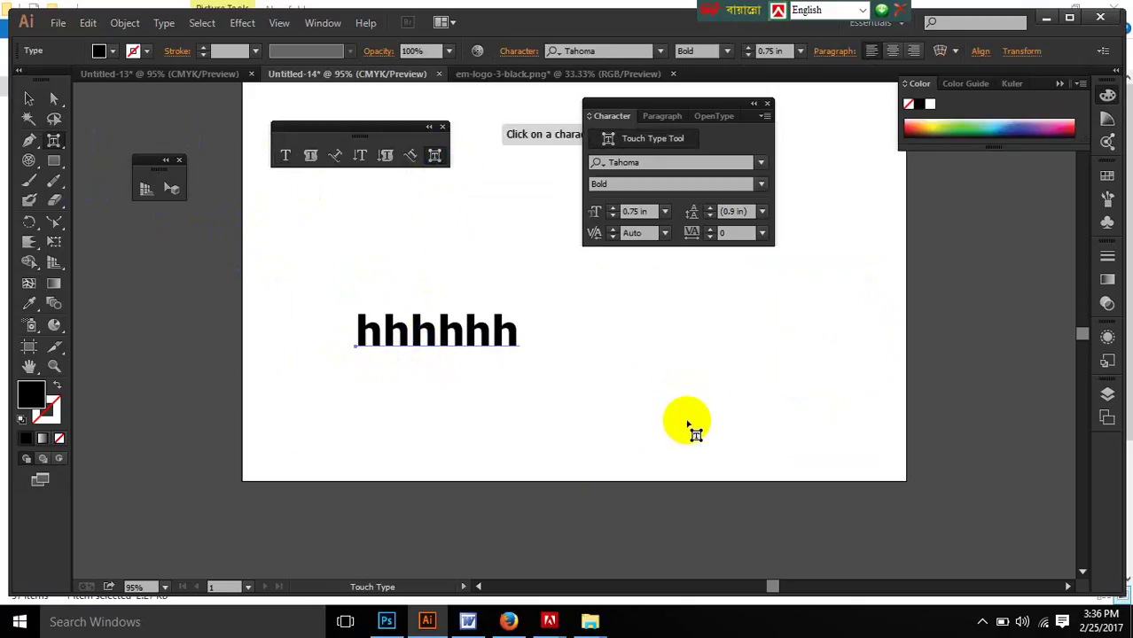
click(367, 329)
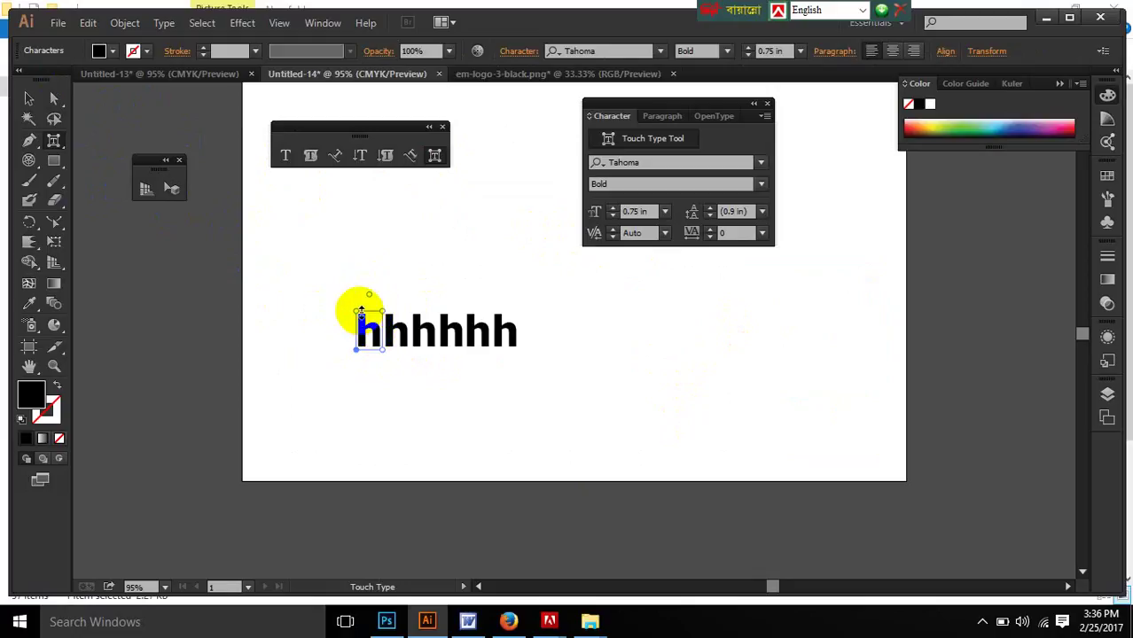
drag(358, 312, 369, 246)
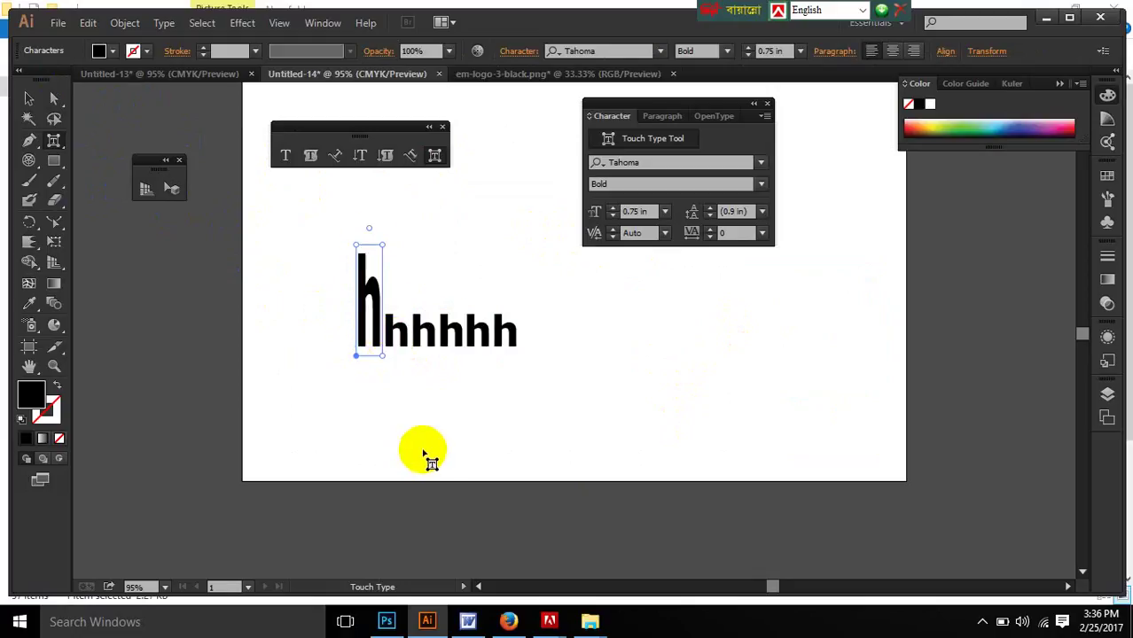
drag(478, 332, 463, 240)
click(507, 337)
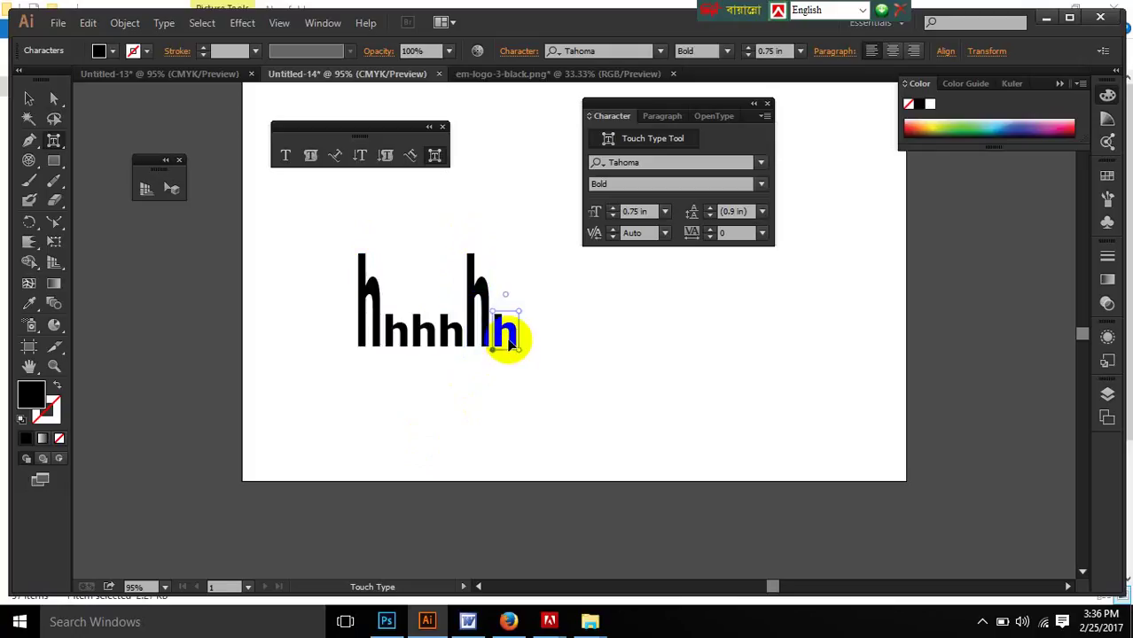
click(428, 342)
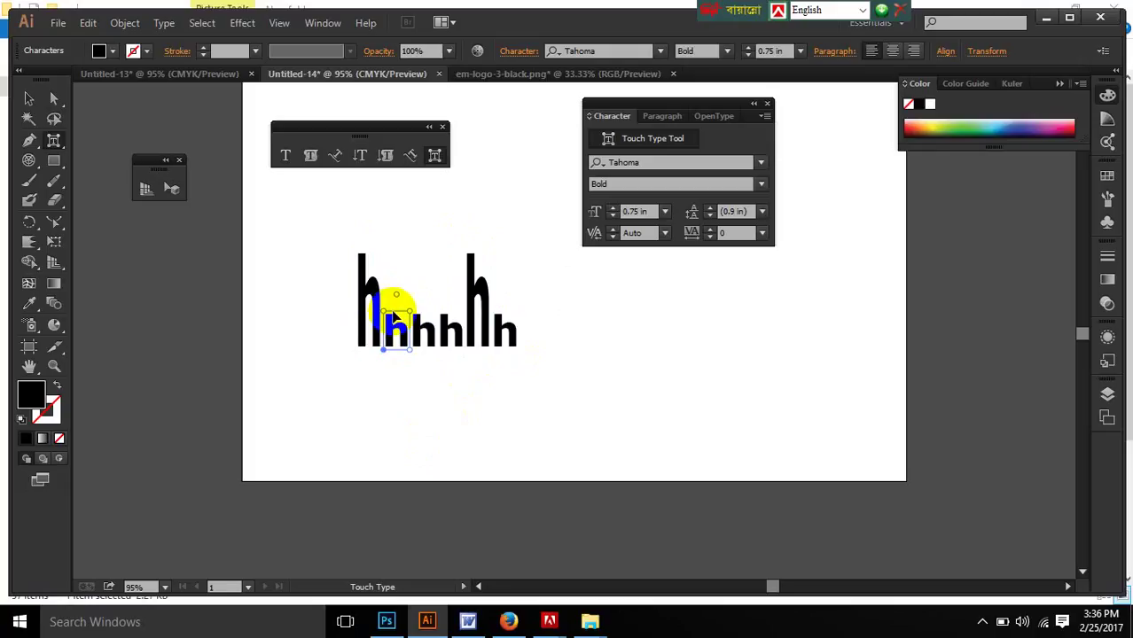
drag(386, 313, 374, 296)
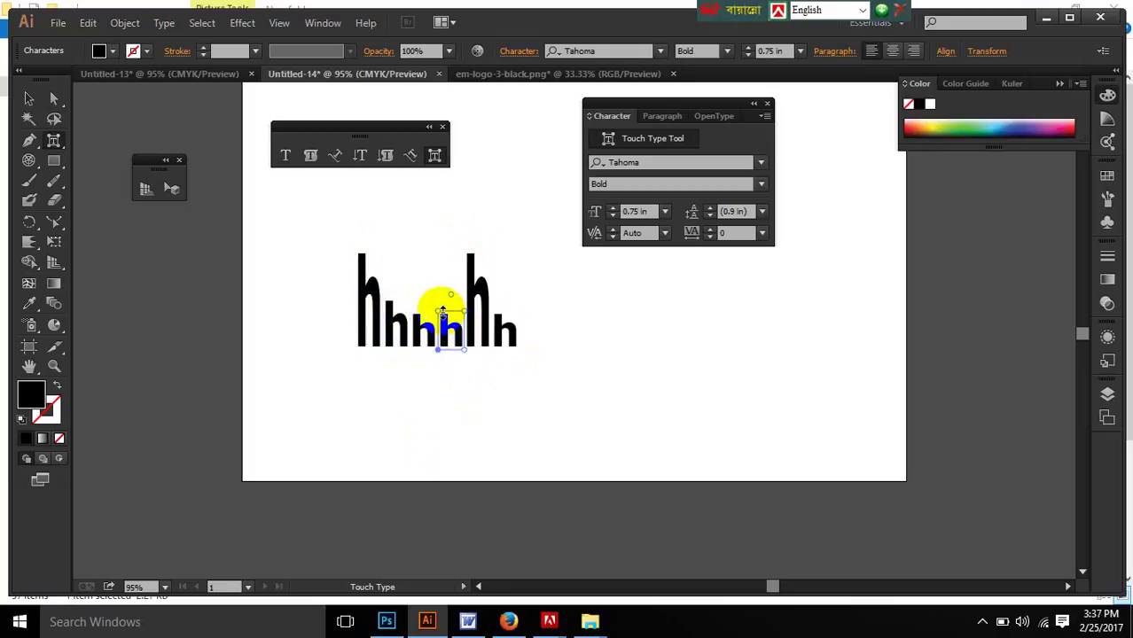
Step: Squash the fourth letter of "hhhhhh" to a lower height with the Touch Type tool and deselect the text
drag(442, 312, 436, 327)
click(596, 398)
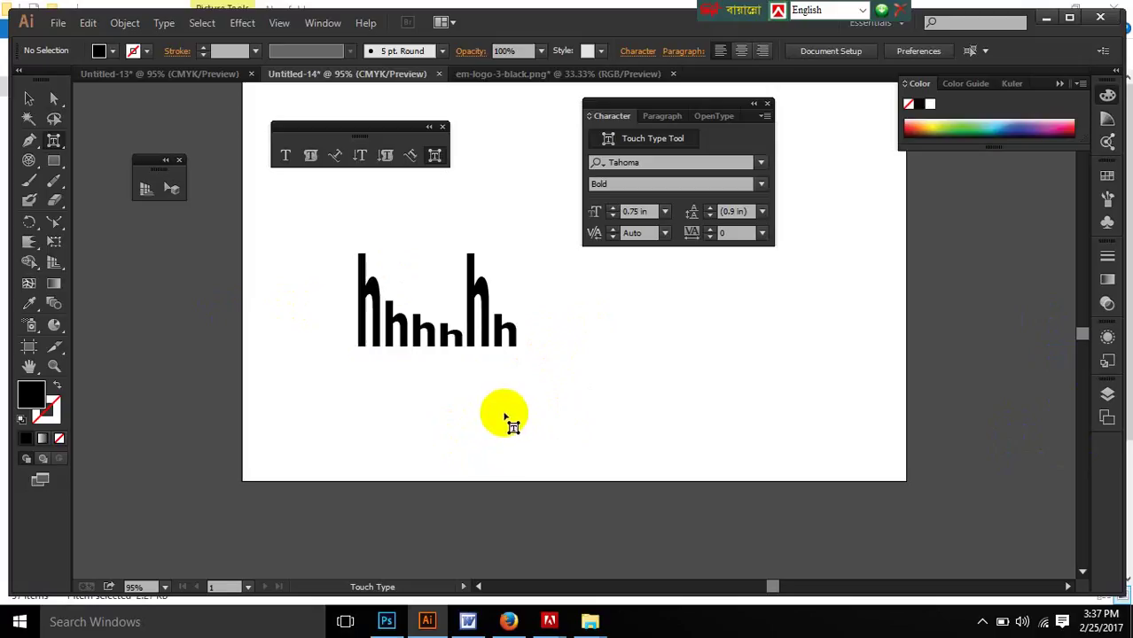
click(983, 622)
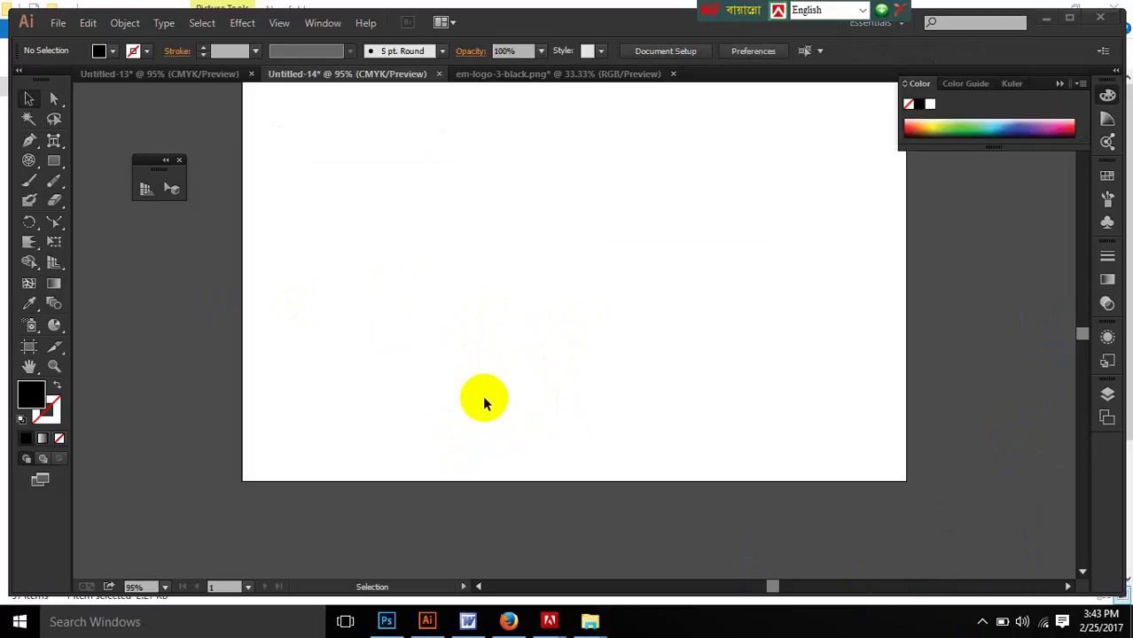
Step: Paint four freehand curved strokes across the upper and middle artboard with the Paintbrush and the 5 pt. Round brush
click(32, 185)
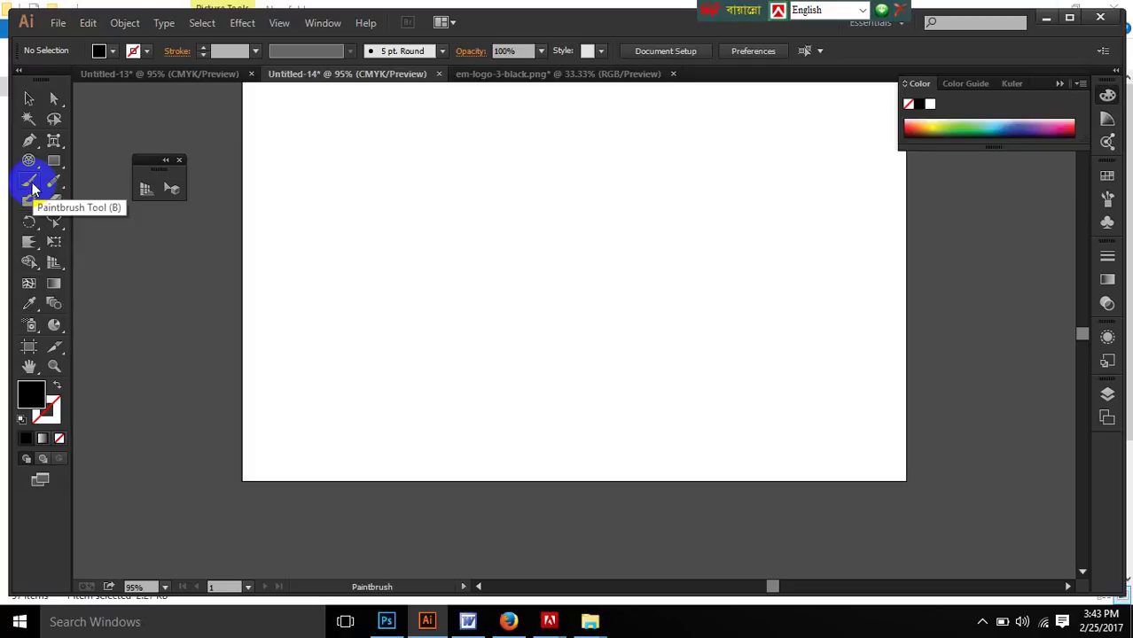
mouse_move(272, 271)
mouse_down()
mouse_move(296, 247)
mouse_move(379, 228)
mouse_move(587, 206)
mouse_up()
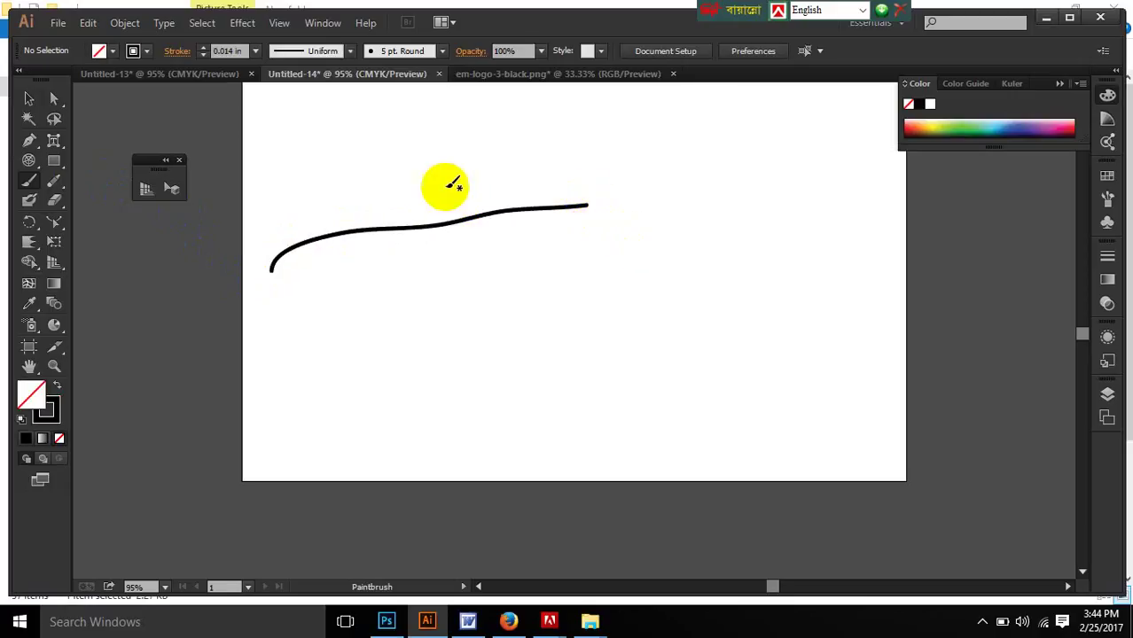
mouse_move(379, 172)
mouse_down()
mouse_move(589, 149)
mouse_move(701, 165)
mouse_up()
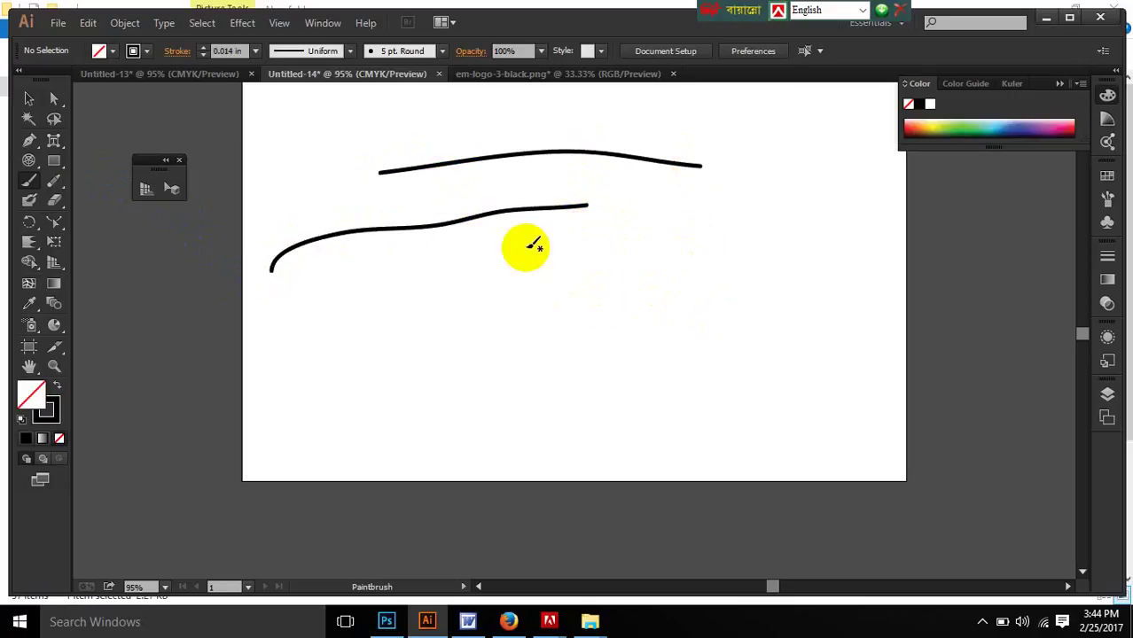
mouse_move(579, 208)
mouse_down()
mouse_move(563, 263)
mouse_move(441, 312)
mouse_up()
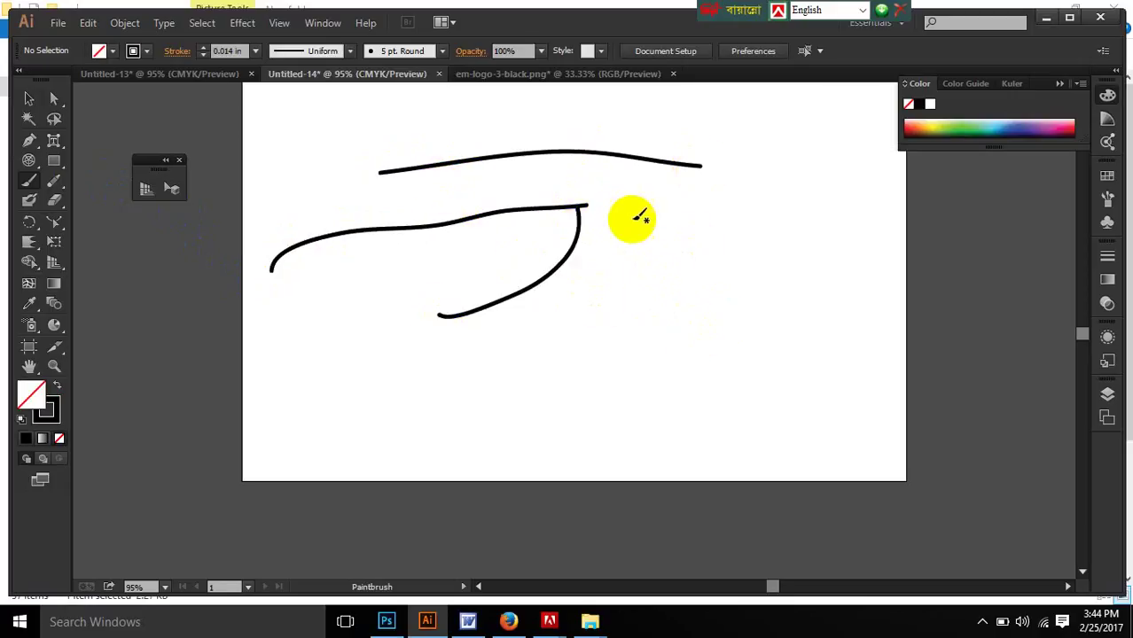
mouse_move(586, 205)
mouse_down()
mouse_move(609, 235)
mouse_move(569, 326)
mouse_move(379, 304)
mouse_up()
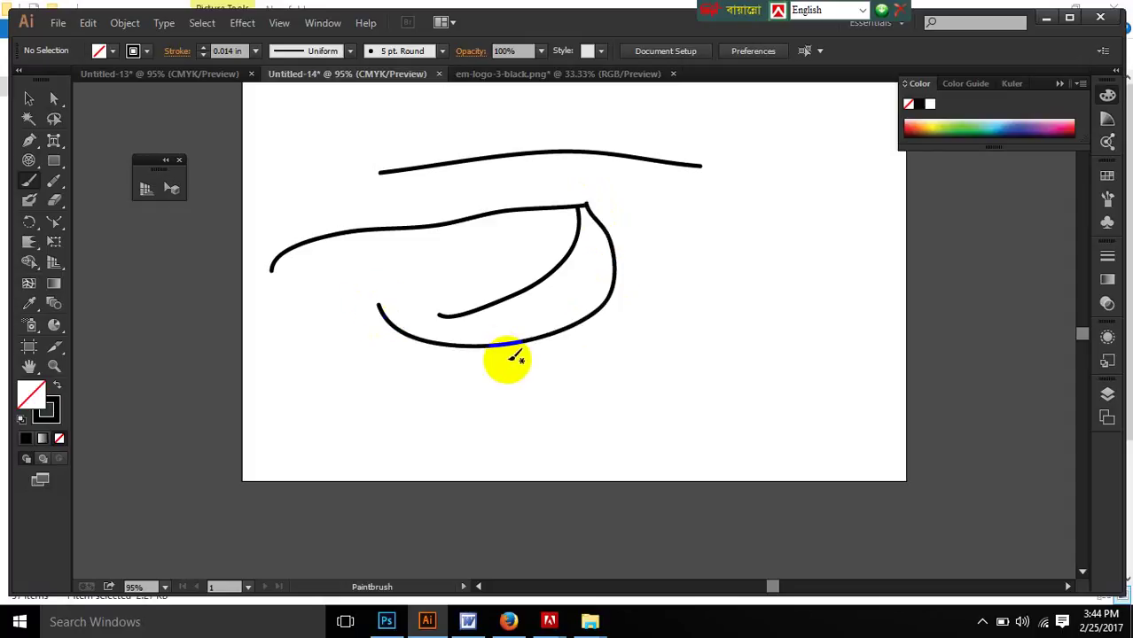
drag(467, 308, 438, 315)
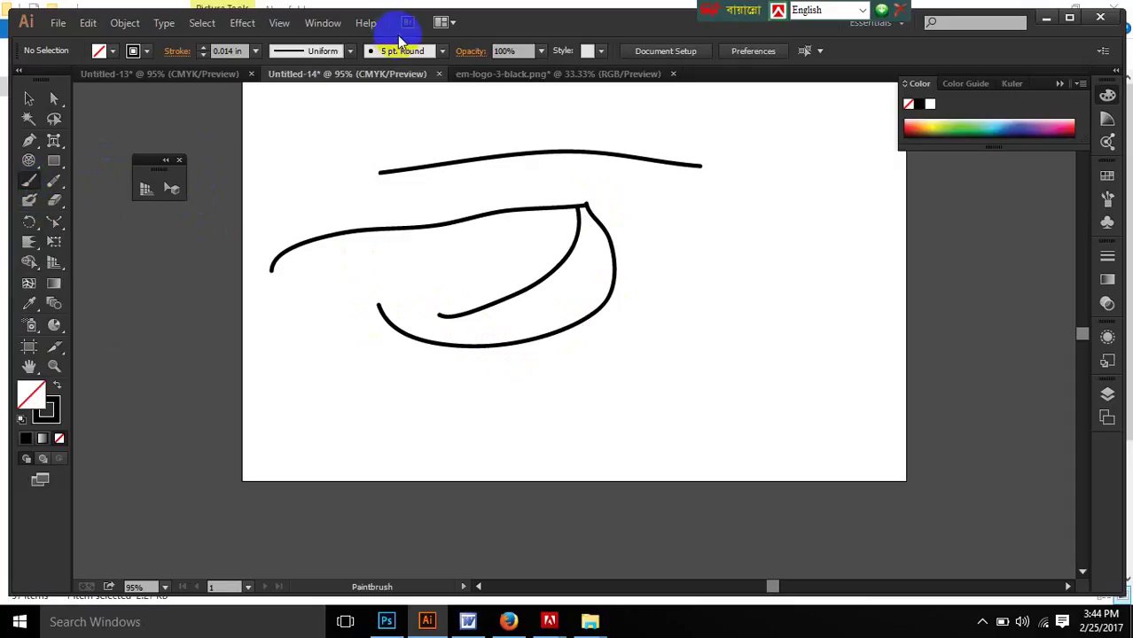
Step: Show the Brushes panel and paint another S-shaped curve around the lower strokes with the 5 pt. Round brush
click(322, 23)
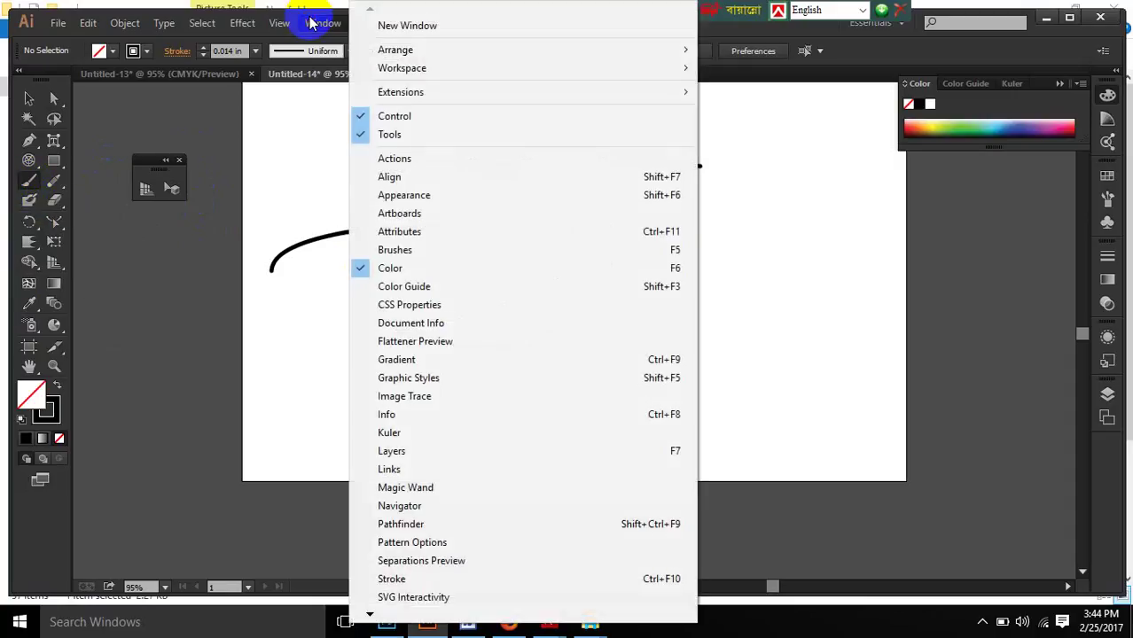
click(412, 249)
mouse_move(720, 228)
mouse_down()
mouse_move(461, 344)
mouse_move(410, 341)
mouse_up()
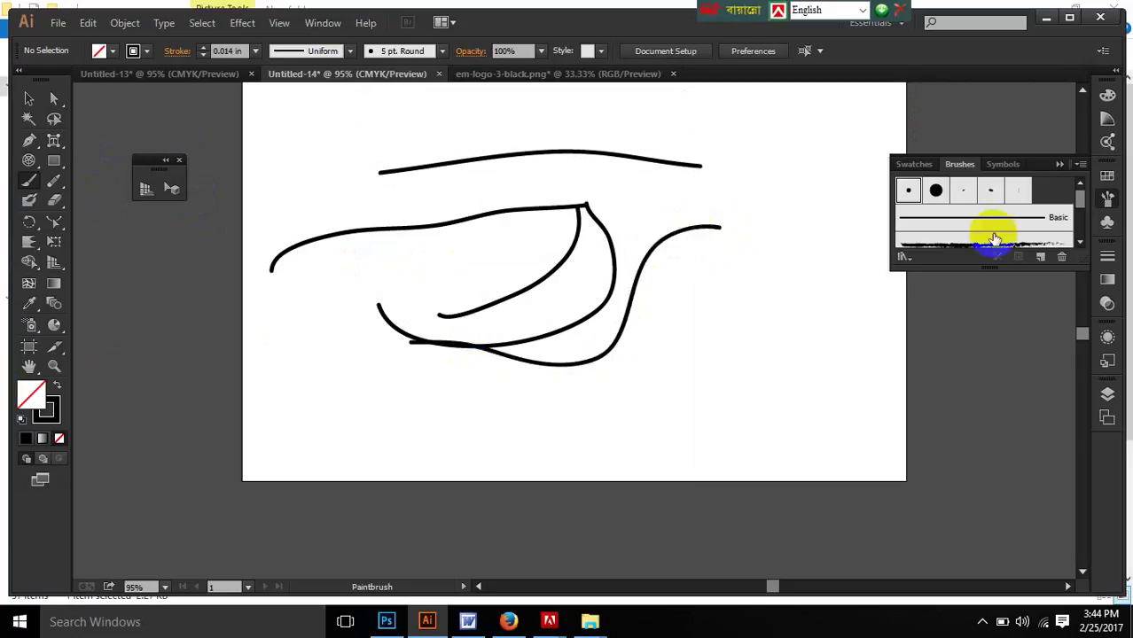
Step: Choose the 6.00 bristle brush and paint a short arch at the lower right and a long diagonal wave across the artboard
drag(1080, 199, 1079, 236)
click(1028, 204)
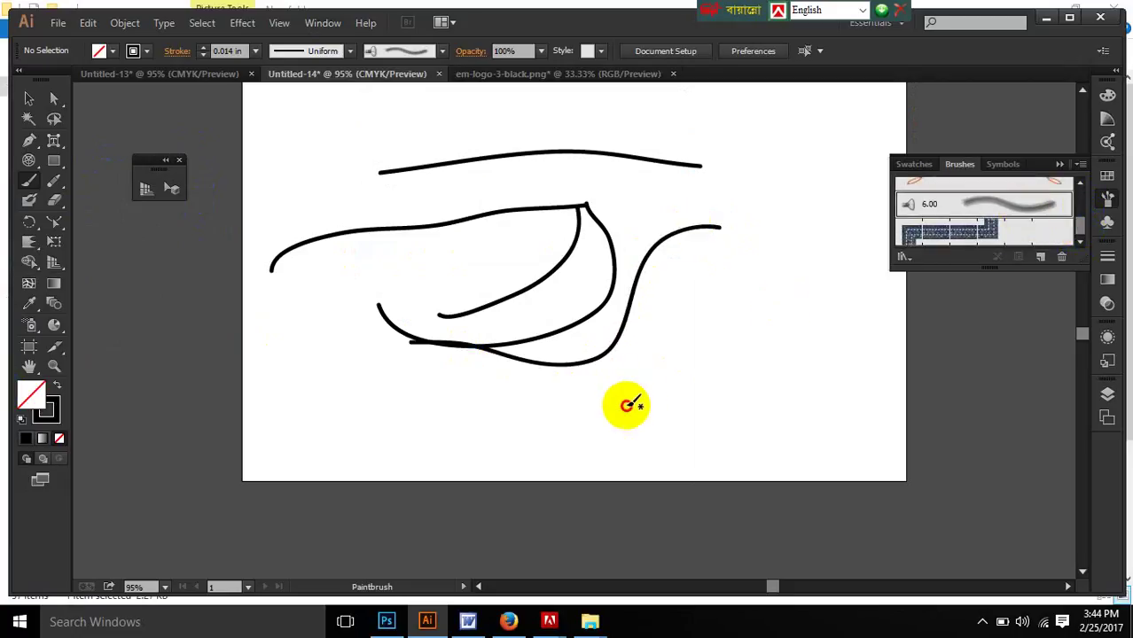
mouse_move(627, 404)
mouse_down()
mouse_move(713, 344)
mouse_move(874, 360)
mouse_up()
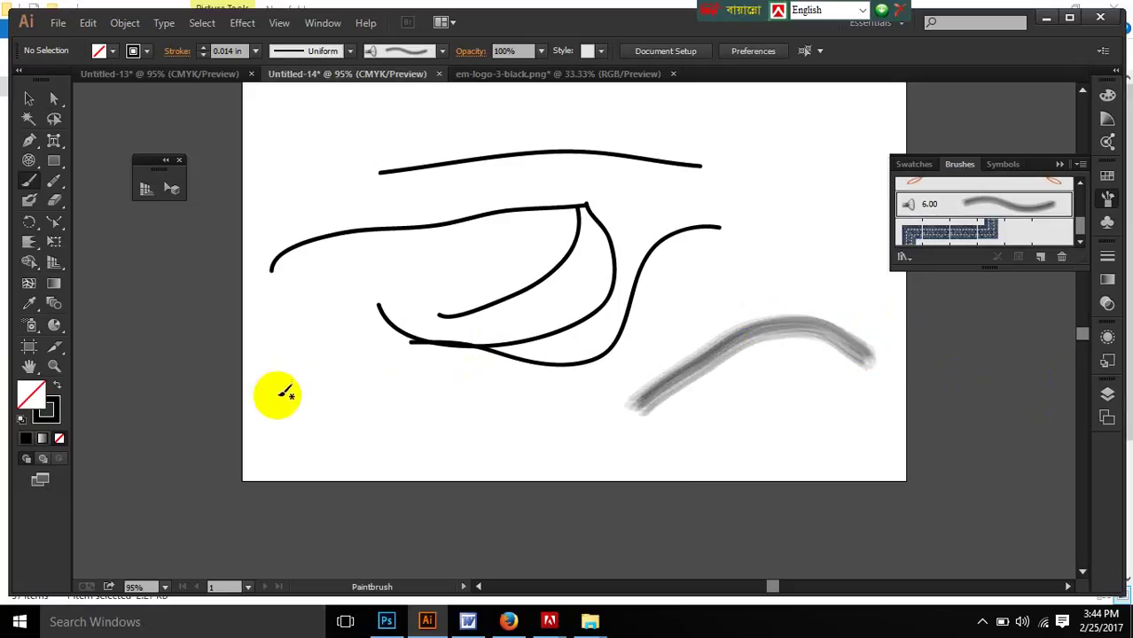
mouse_move(277, 398)
mouse_down()
mouse_move(309, 321)
mouse_move(479, 275)
mouse_move(709, 197)
mouse_up()
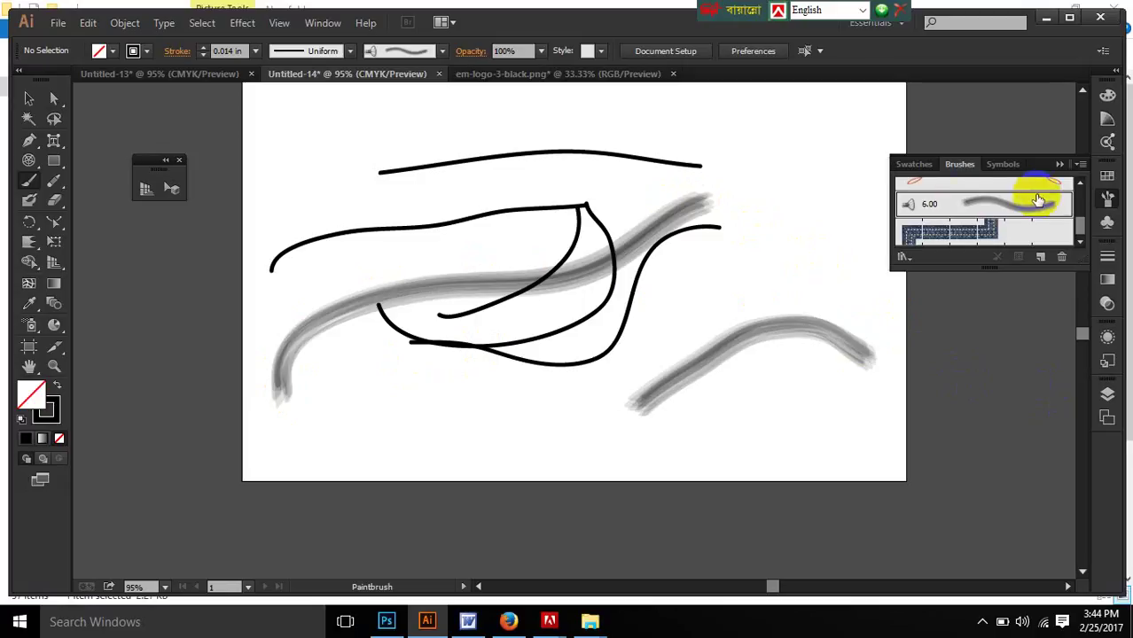
Step: Open the Borders_Decorative brush library and choose its Accordian Fold brush
click(1078, 166)
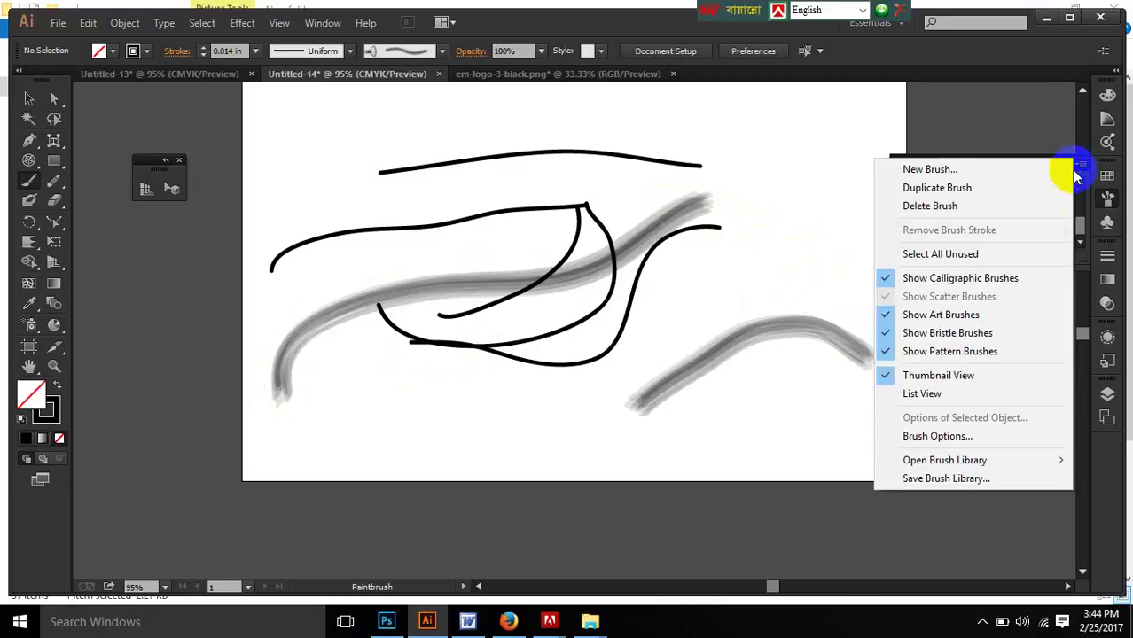
mouse_move(949, 463)
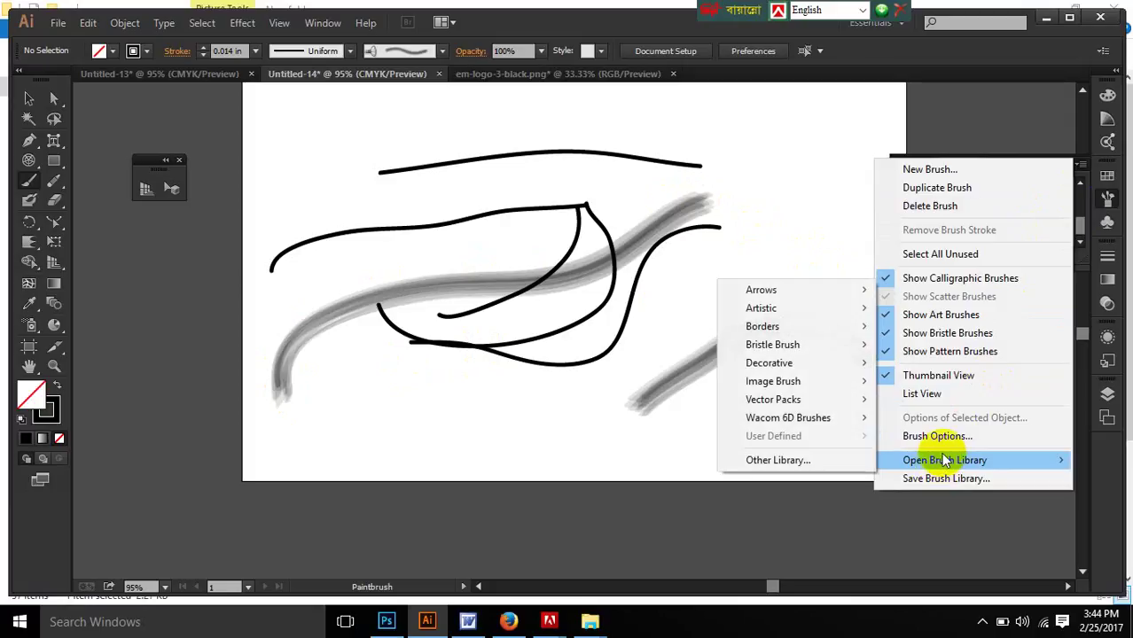
mouse_move(805, 395)
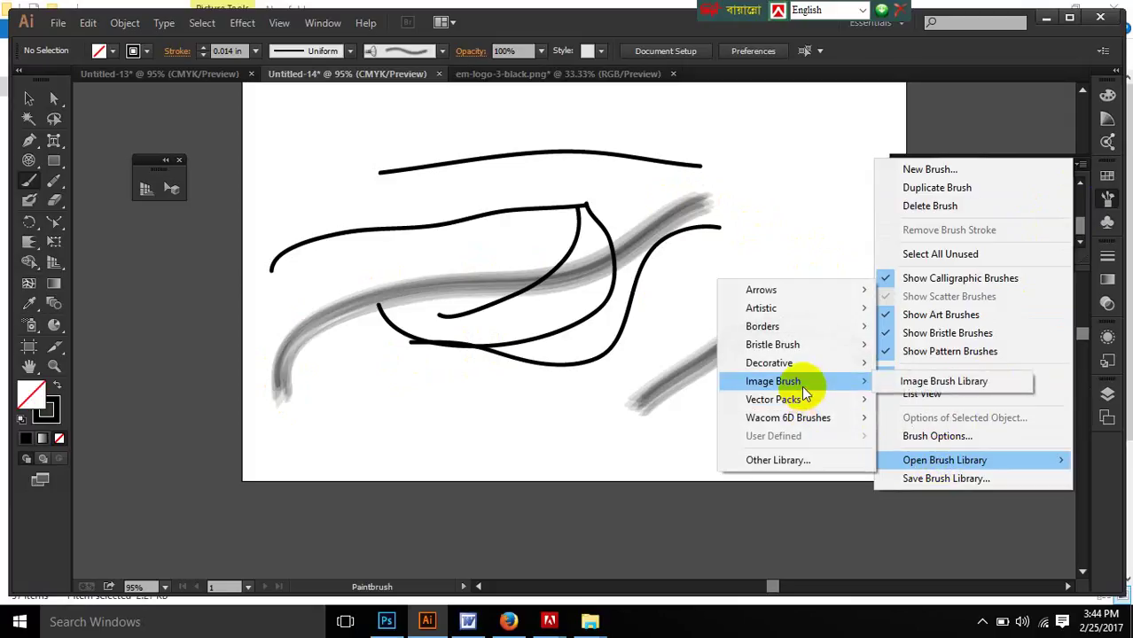
mouse_move(792, 334)
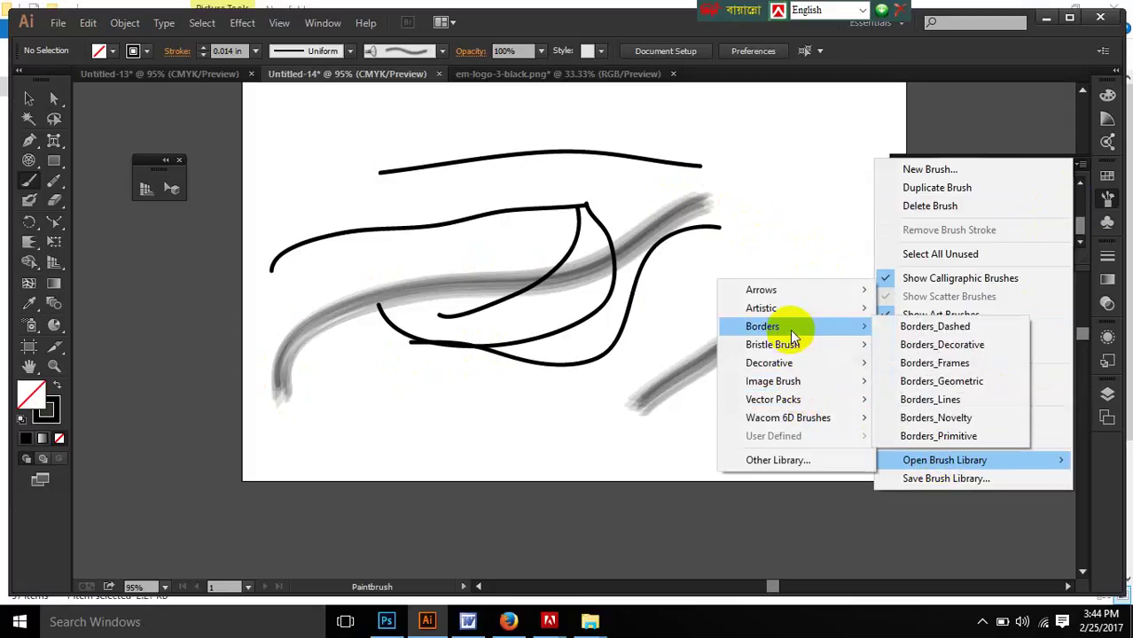
click(964, 354)
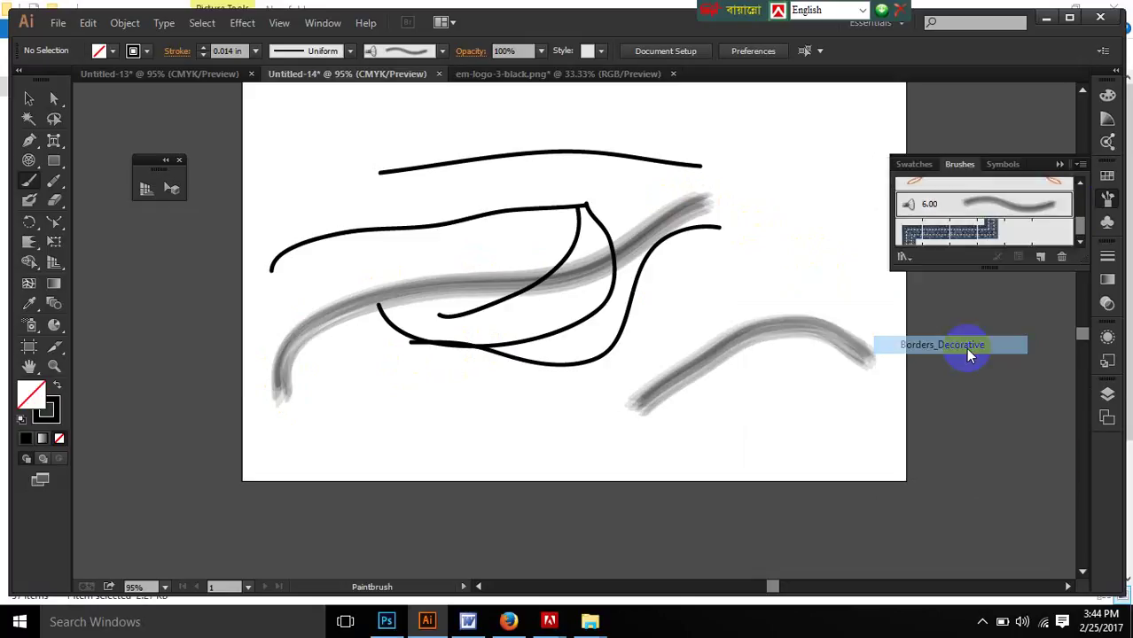
drag(599, 277, 887, 145)
click(789, 209)
Step: Paint a diagonal curve, a long upper wave, a loop and a lower wave with the Accordian Fold brush
mouse_move(352, 424)
mouse_down()
mouse_move(507, 261)
mouse_move(716, 216)
mouse_move(803, 212)
mouse_up()
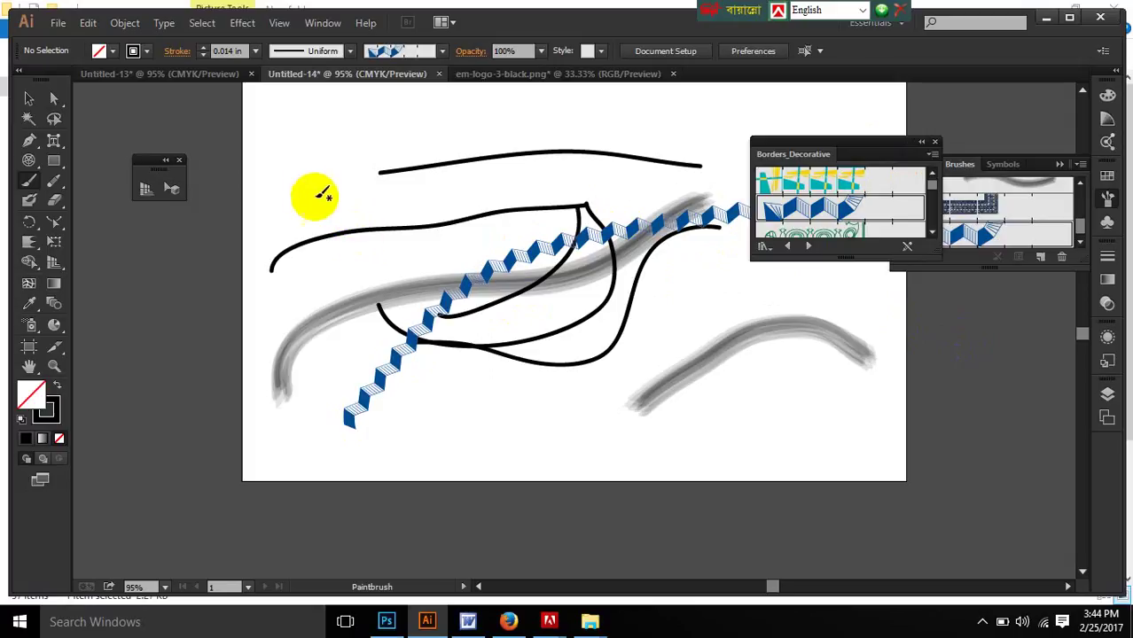
mouse_move(310, 182)
mouse_down()
mouse_move(518, 126)
mouse_move(714, 106)
mouse_up()
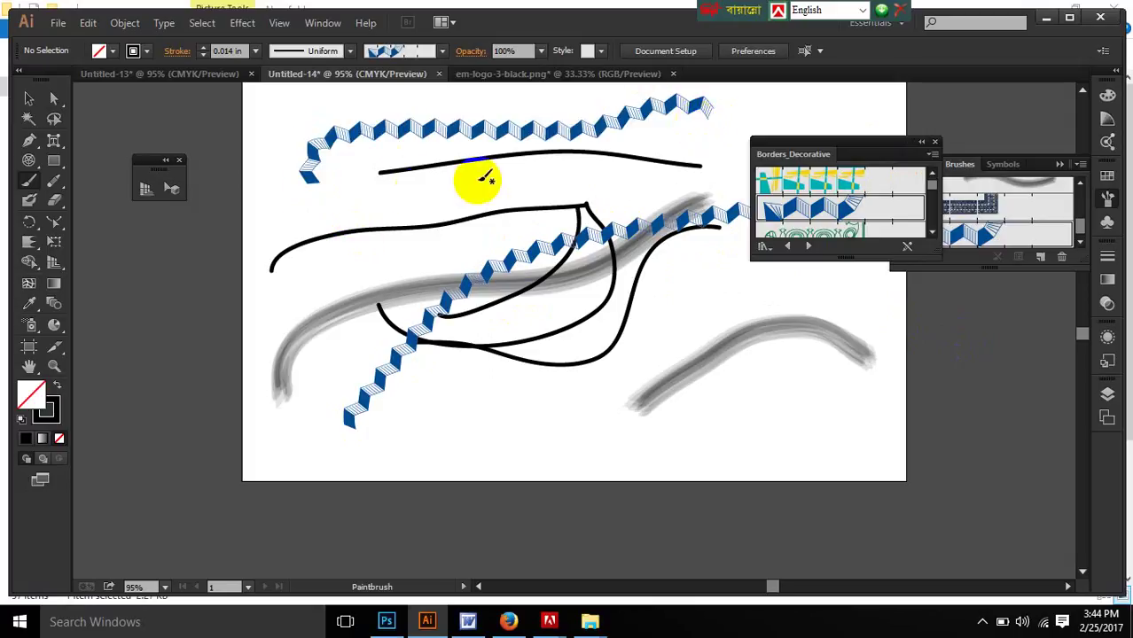
mouse_move(415, 182)
mouse_down()
mouse_move(323, 295)
mouse_move(399, 158)
mouse_up()
drag(539, 364, 572, 363)
mouse_move(523, 436)
mouse_down()
mouse_move(597, 320)
mouse_move(787, 354)
mouse_move(851, 293)
mouse_up()
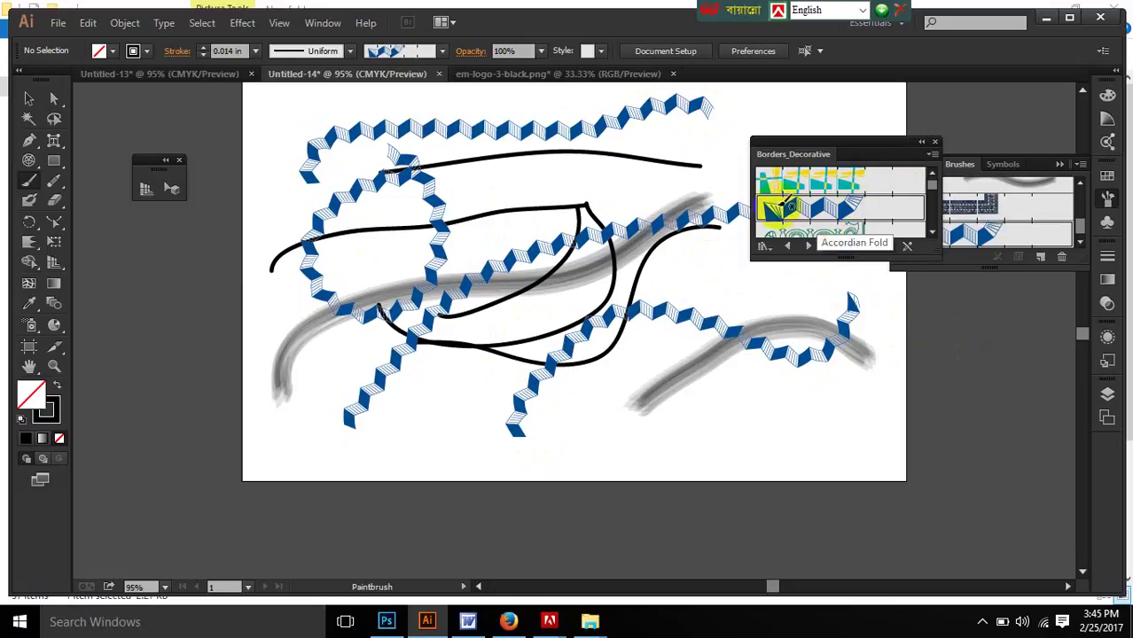
Step: Select all the painted strokes and delete them from the artboard
click(29, 99)
drag(206, 125, 830, 405)
key(Delete)
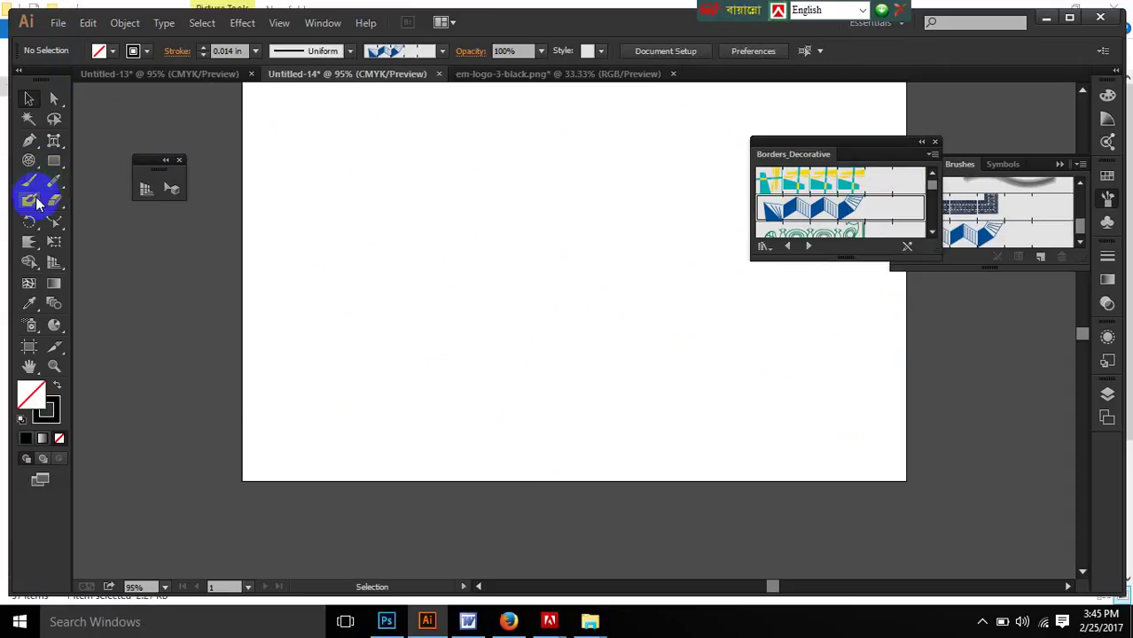
Step: Add the horizontal point text "computer palace" in the upper middle of the artboard
click(53, 140)
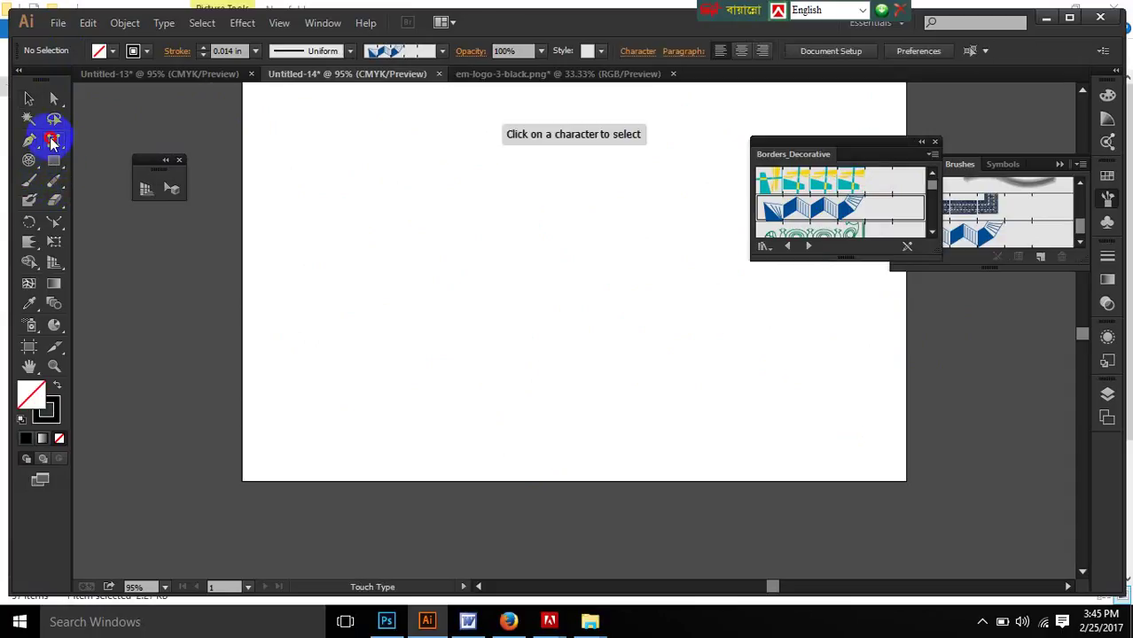
drag(53, 140, 100, 142)
click(344, 252)
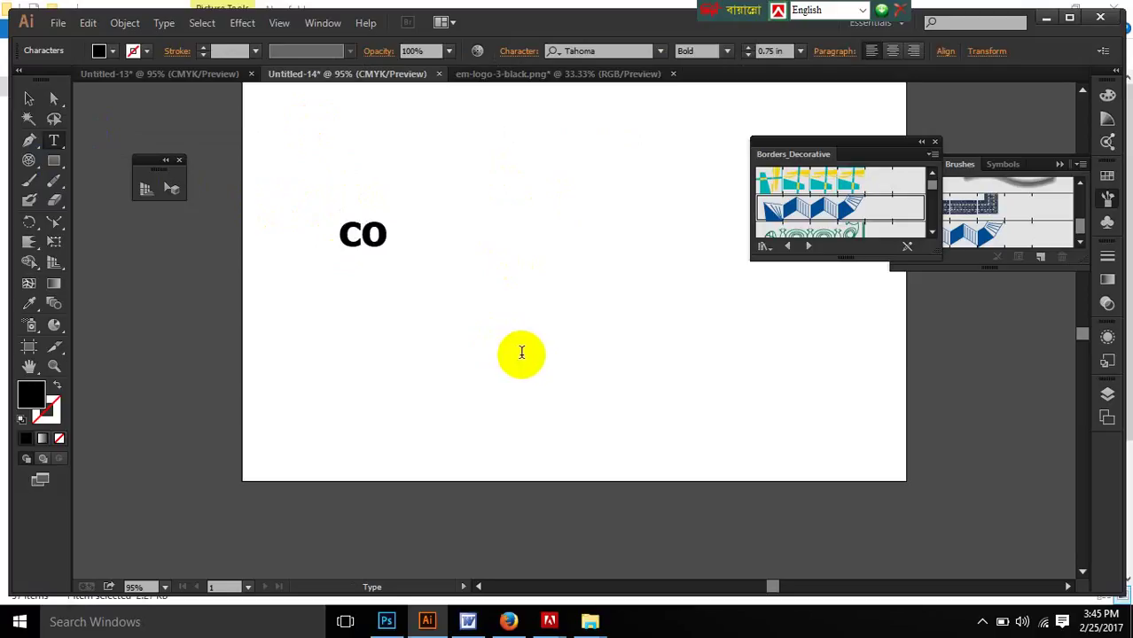
text(computer)
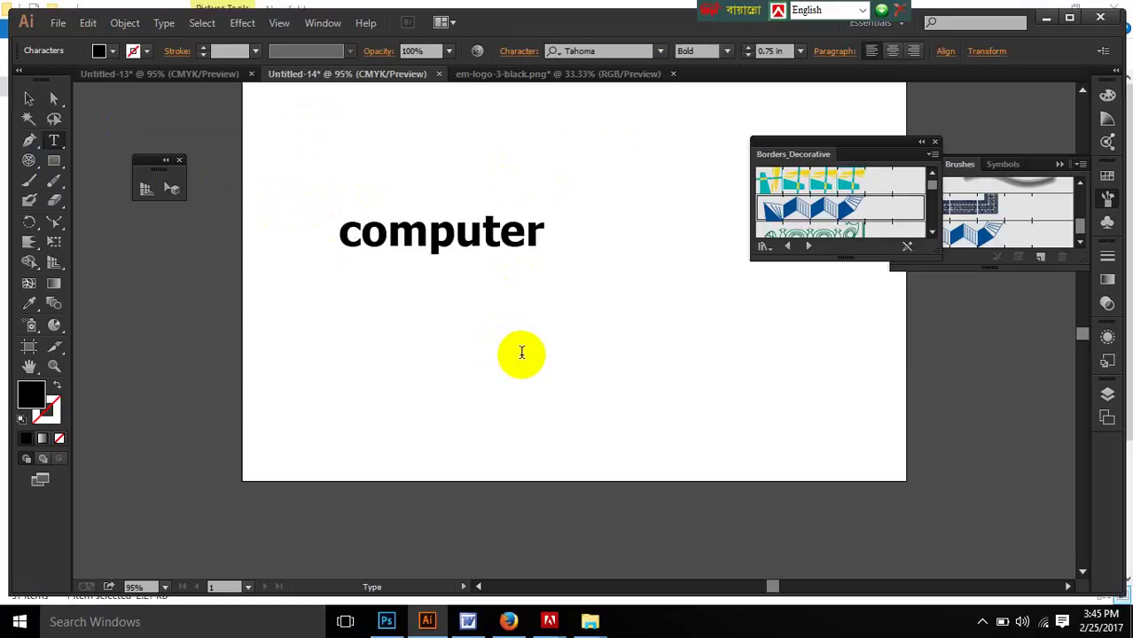
text( palace)
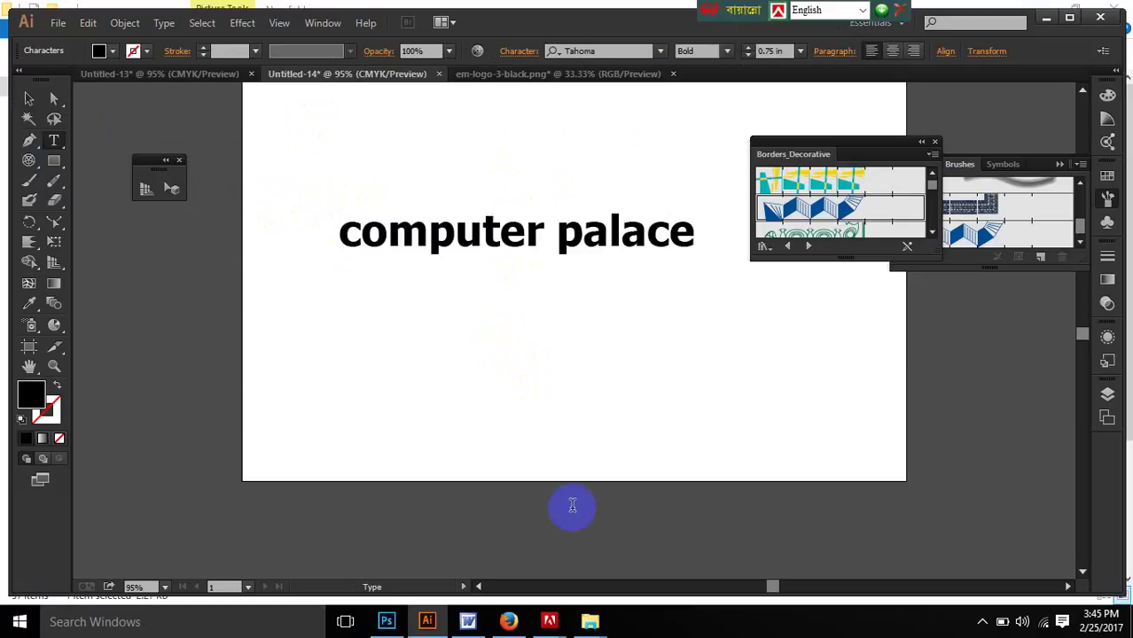
Step: Move the Borders_Decorative library clear of the Brushes panel and convert the "computer palace" text to outlines
click(29, 105)
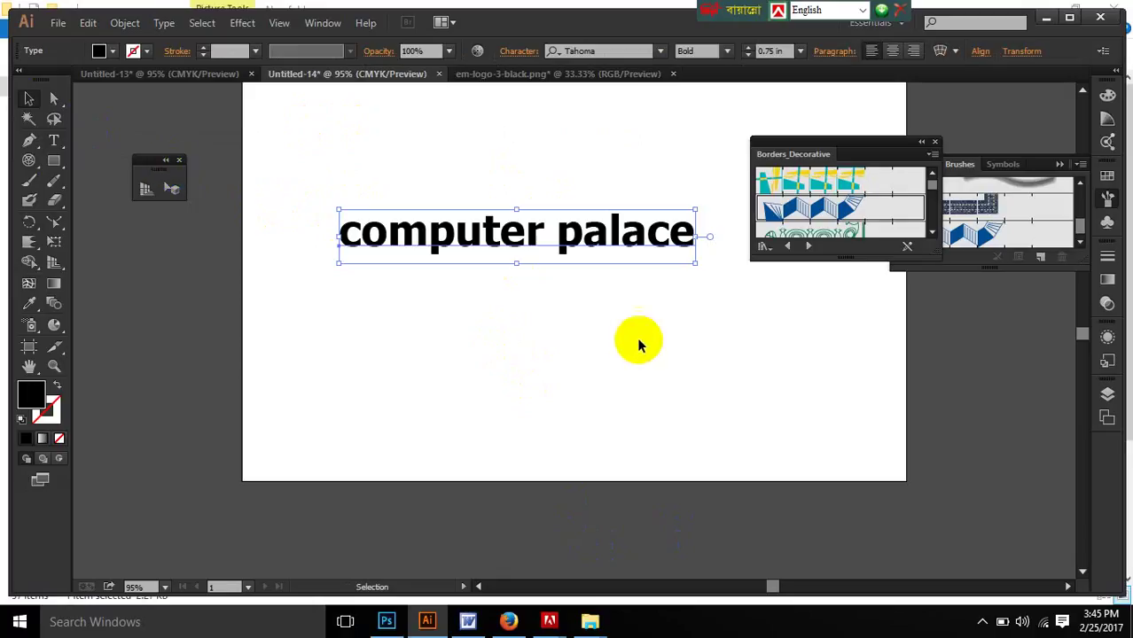
drag(860, 140, 939, 433)
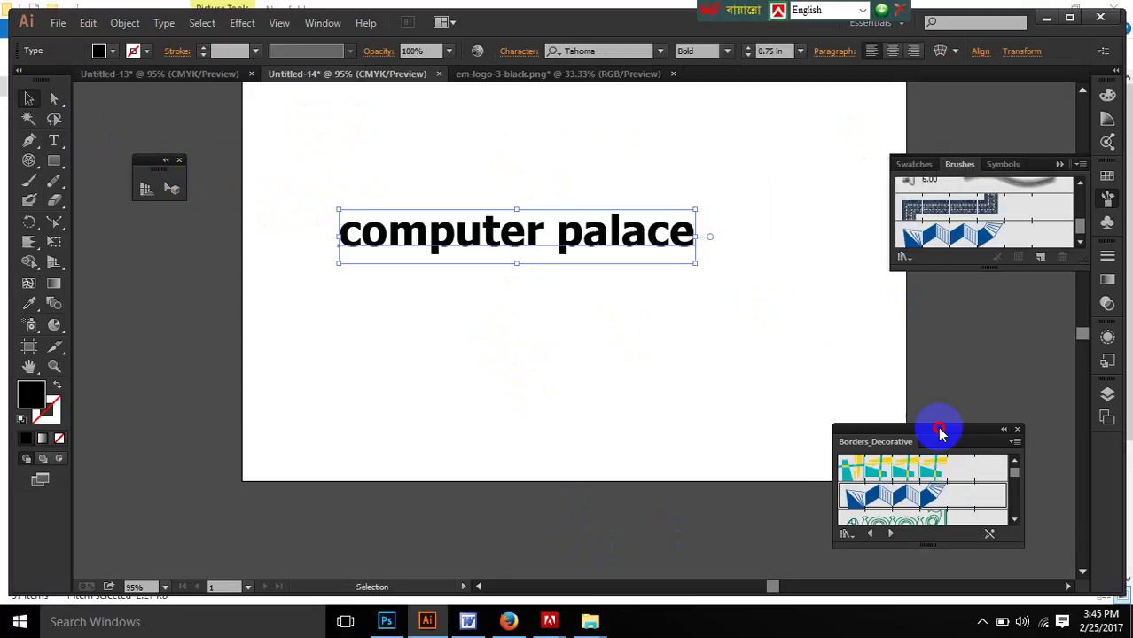
right_click(595, 241)
click(668, 352)
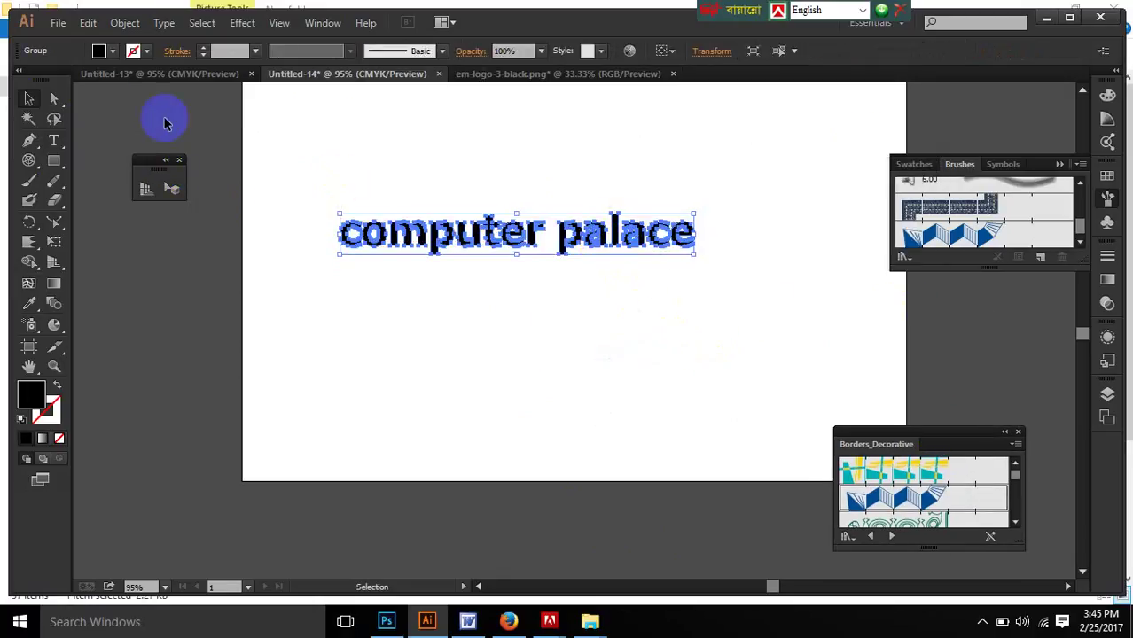
Step: Make a new Art Brush from the outlined "computer palace" text, keeping the default brush options
mouse_move(443, 262)
mouse_down()
mouse_move(703, 254)
mouse_move(989, 193)
mouse_up()
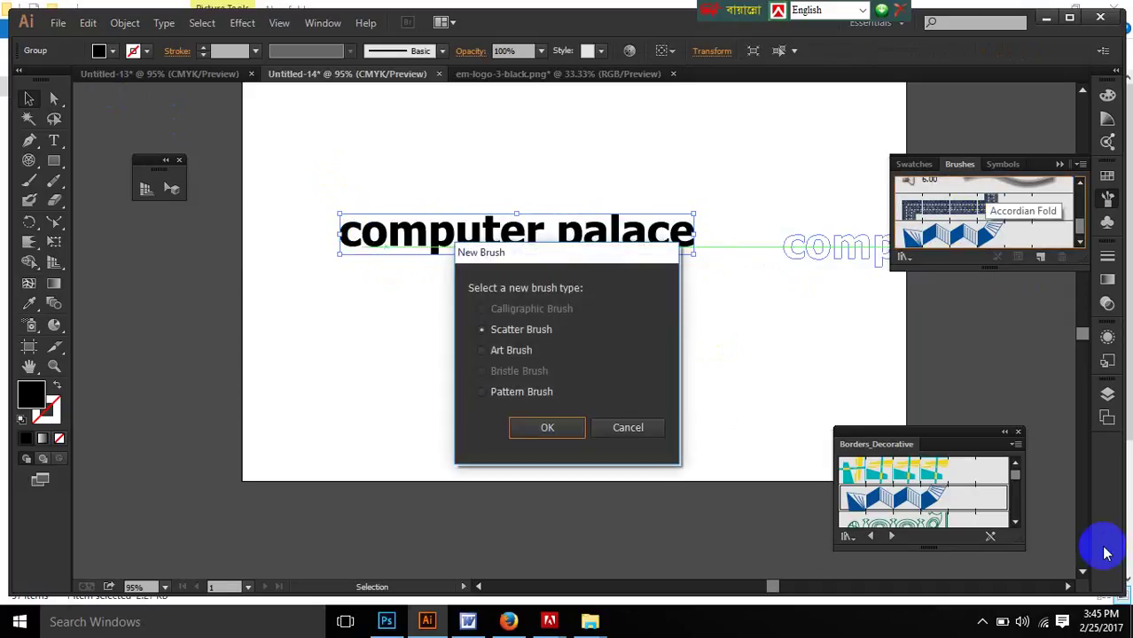
click(502, 353)
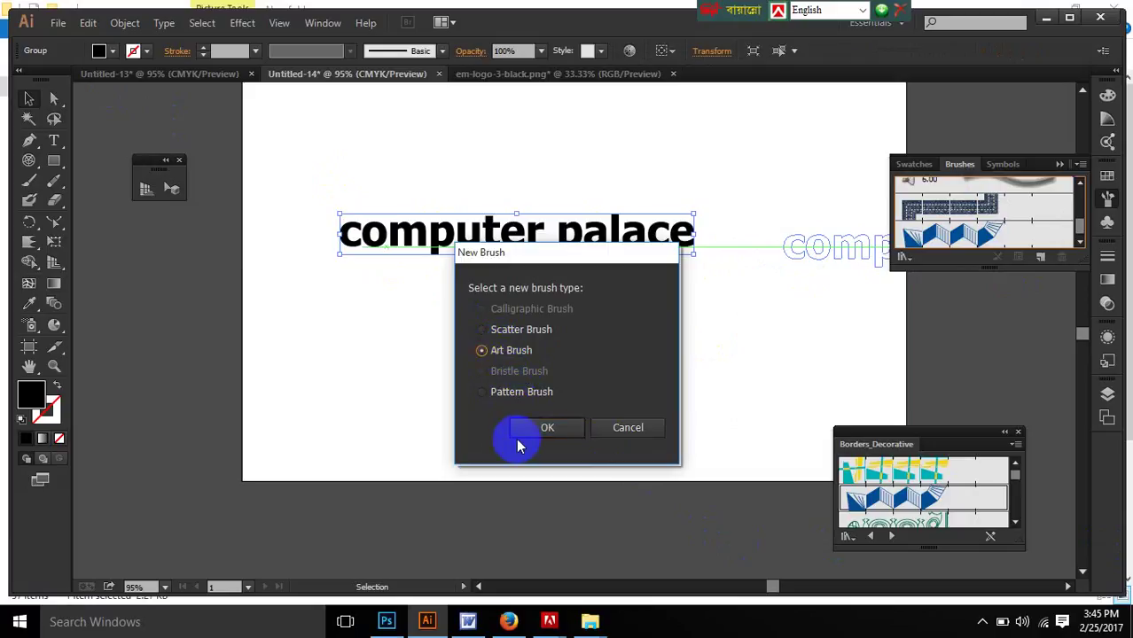
click(544, 430)
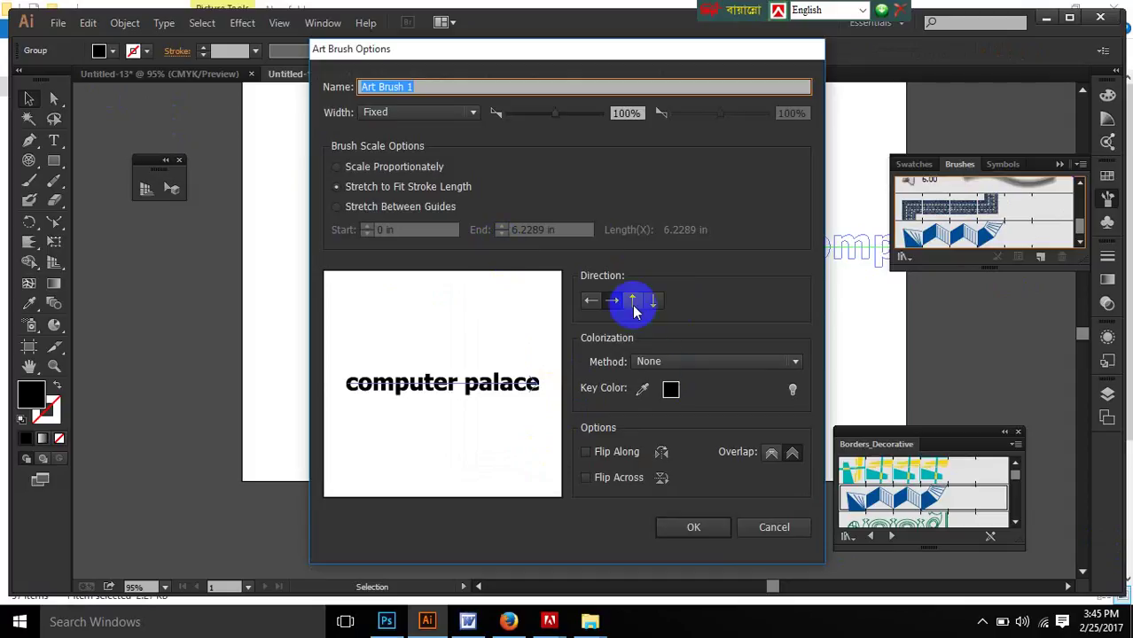
click(709, 528)
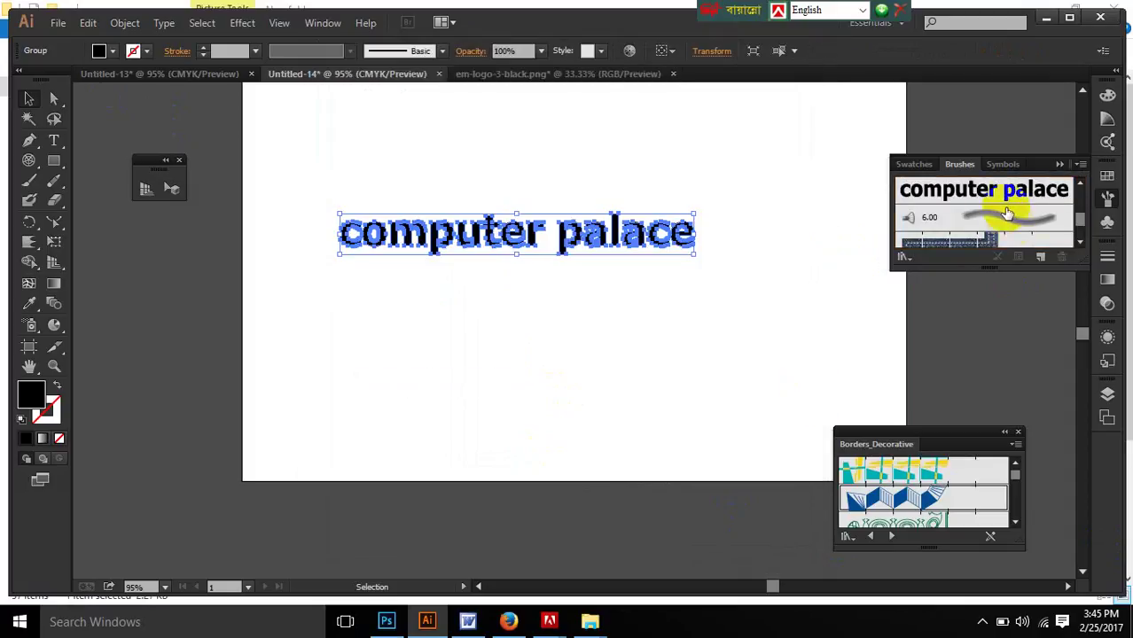
Step: Apply the "computer palace" art brush to the selected outlines and paint a wavy stroke below them with it
click(1007, 214)
click(29, 180)
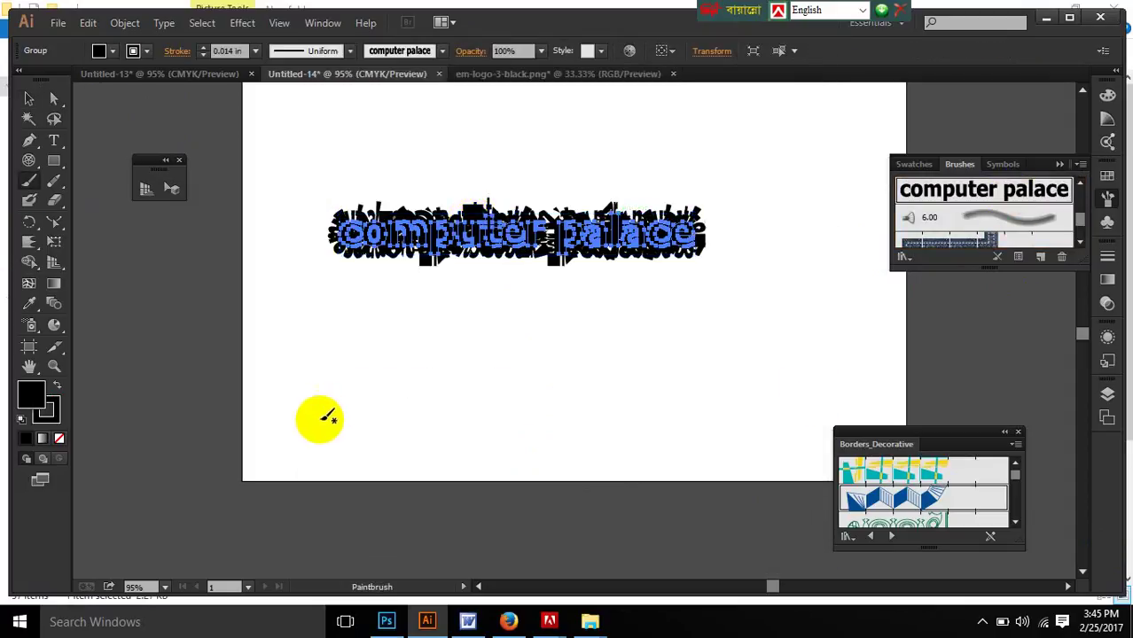
mouse_move(326, 417)
mouse_down()
mouse_move(504, 370)
mouse_move(762, 348)
mouse_up()
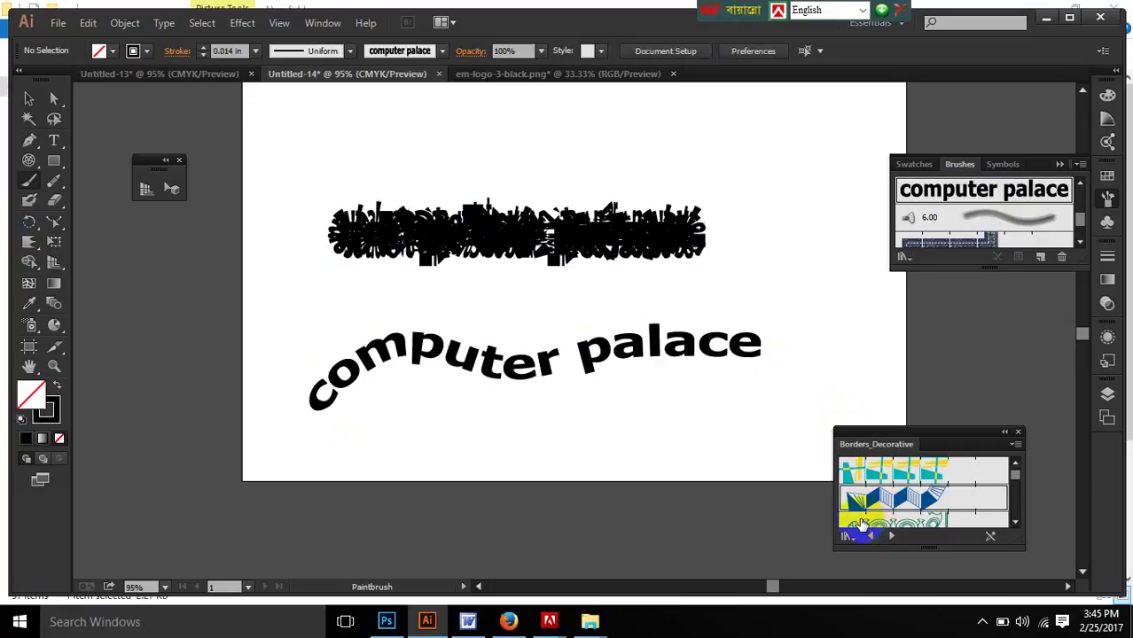
Step: Paint an arch above the existing lettering and a reversed curve through it with the "computer palace" brush, then clear the artboard
mouse_move(288, 268)
mouse_down()
mouse_move(359, 128)
mouse_move(563, 133)
mouse_move(794, 179)
mouse_up()
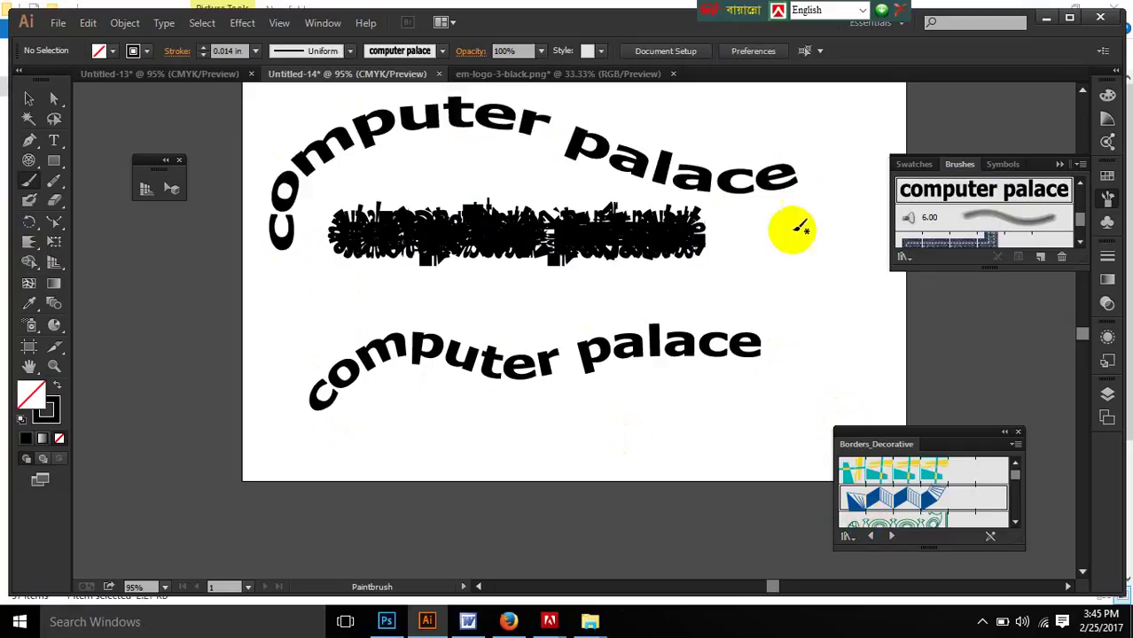
mouse_move(801, 236)
mouse_down()
mouse_move(754, 259)
mouse_move(623, 266)
mouse_move(514, 356)
mouse_move(364, 264)
mouse_move(363, 205)
mouse_up()
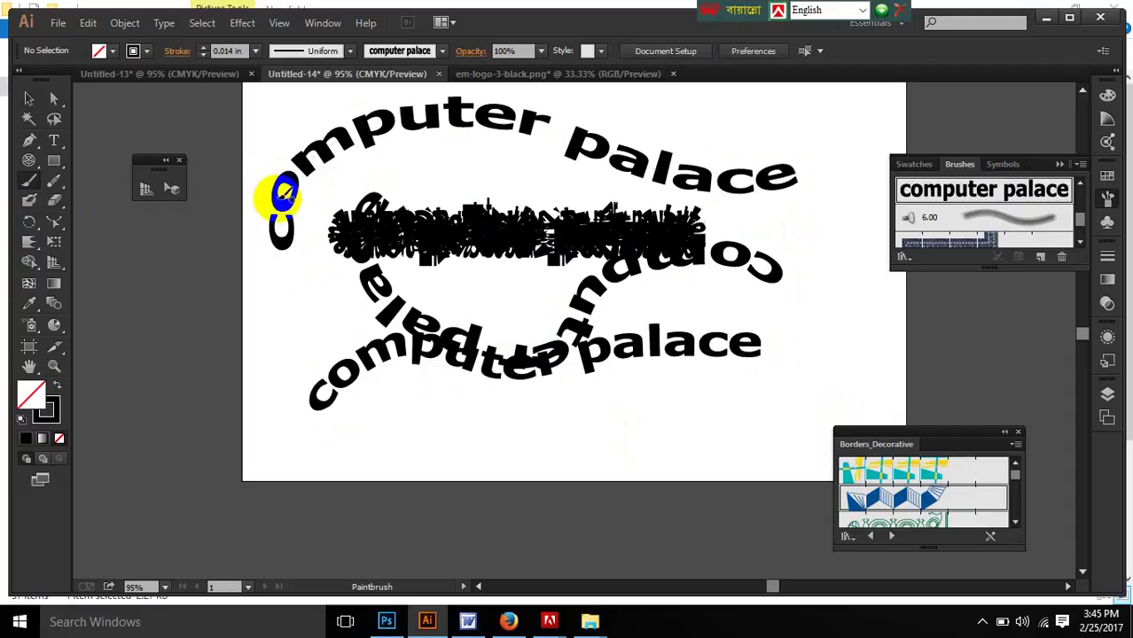
key(ctrl+a)
key(Delete)
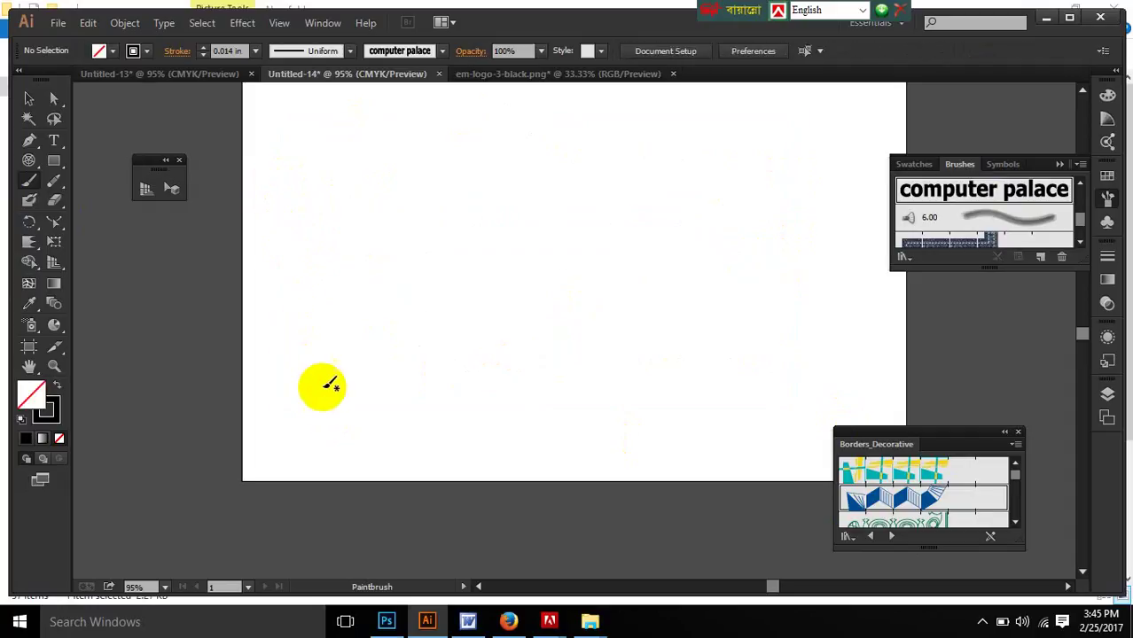
Step: Paint two large arches, a U-shaped loop between them and two nearly straight strokes across the top with the "computer palace" brush
mouse_move(324, 384)
mouse_down()
mouse_move(346, 176)
mouse_move(496, 160)
mouse_move(710, 401)
mouse_up()
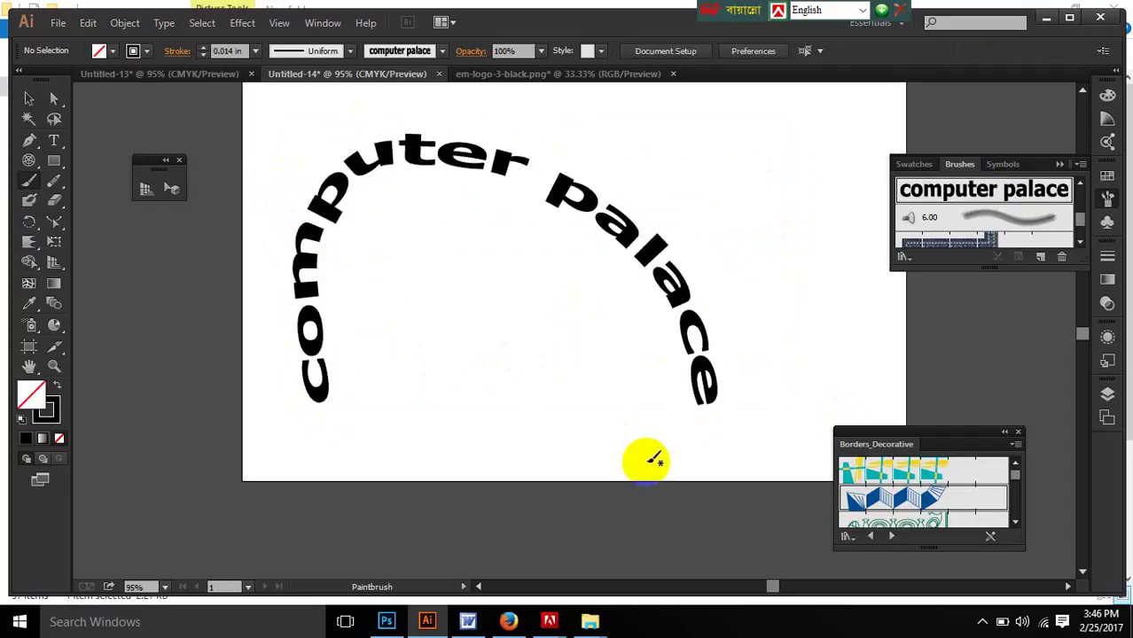
mouse_move(754, 257)
mouse_down()
mouse_move(678, 163)
mouse_move(348, 354)
mouse_move(350, 374)
mouse_up()
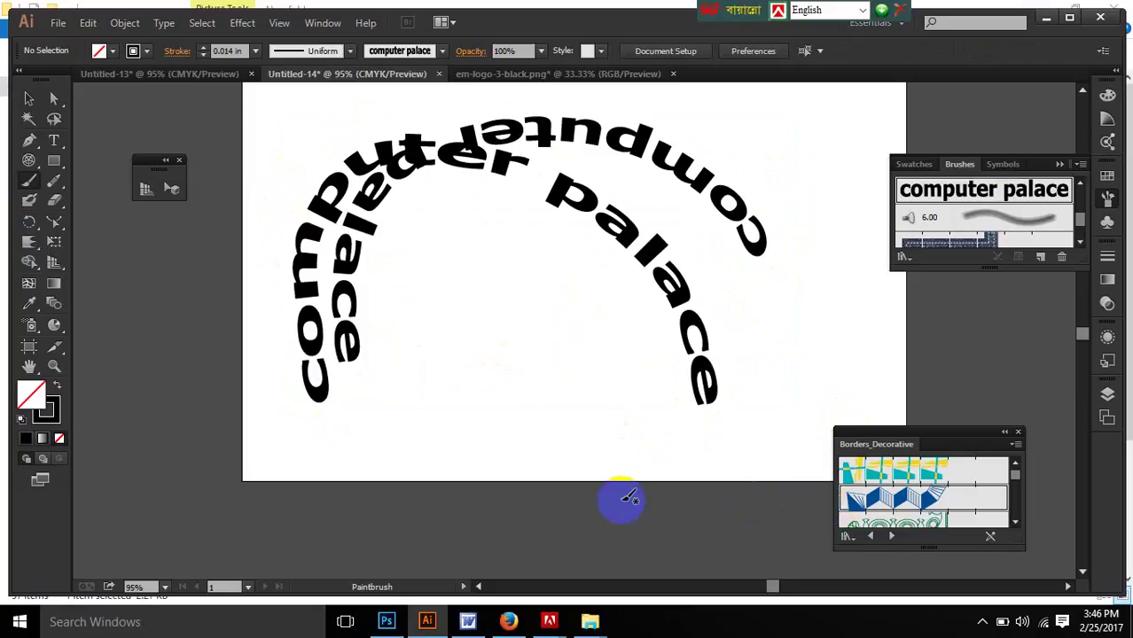
mouse_move(493, 286)
mouse_down()
mouse_move(469, 337)
mouse_move(576, 291)
mouse_up()
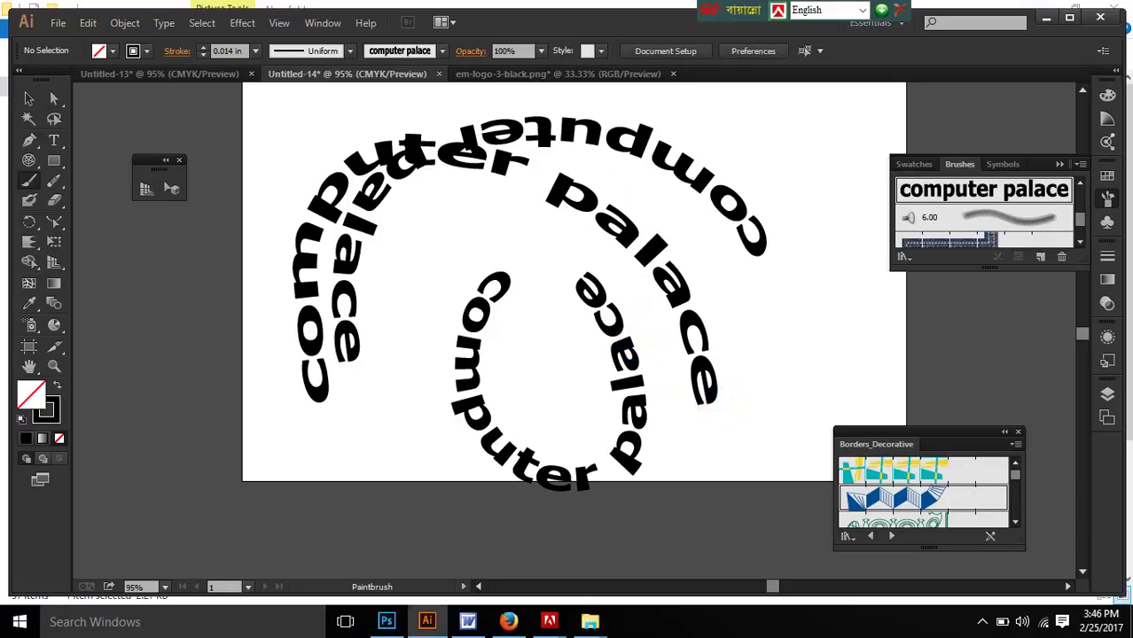
mouse_move(251, 94)
mouse_down()
mouse_move(612, 101)
mouse_move(1007, 76)
mouse_up()
drag(221, 124, 880, 126)
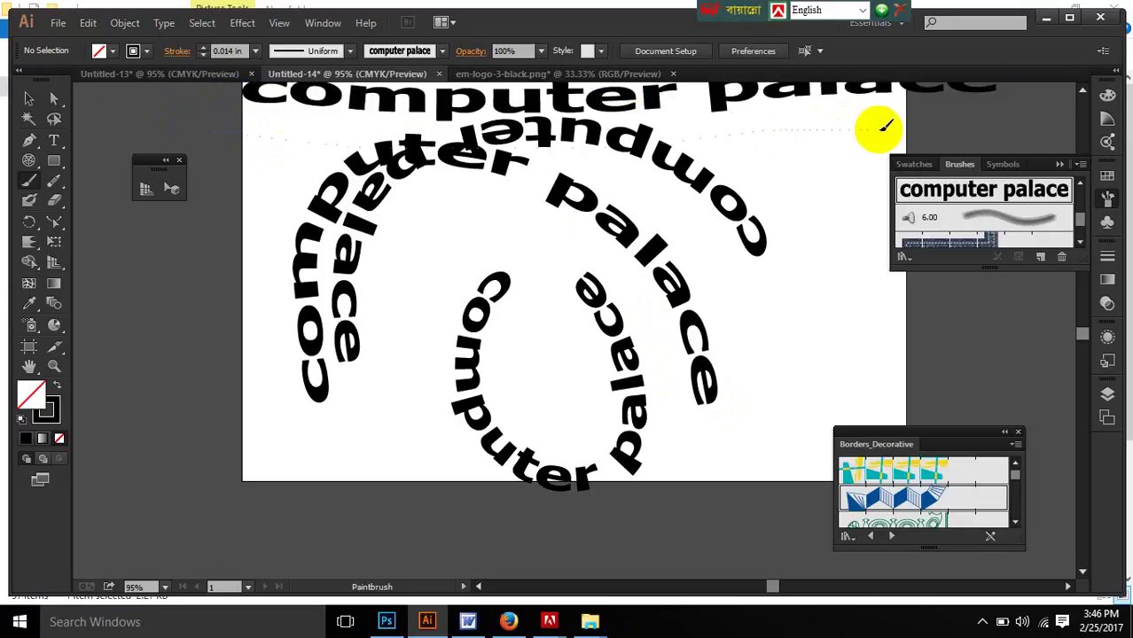
Step: Select all the "computer palace" brush strokes and delete them from the artboard
click(28, 98)
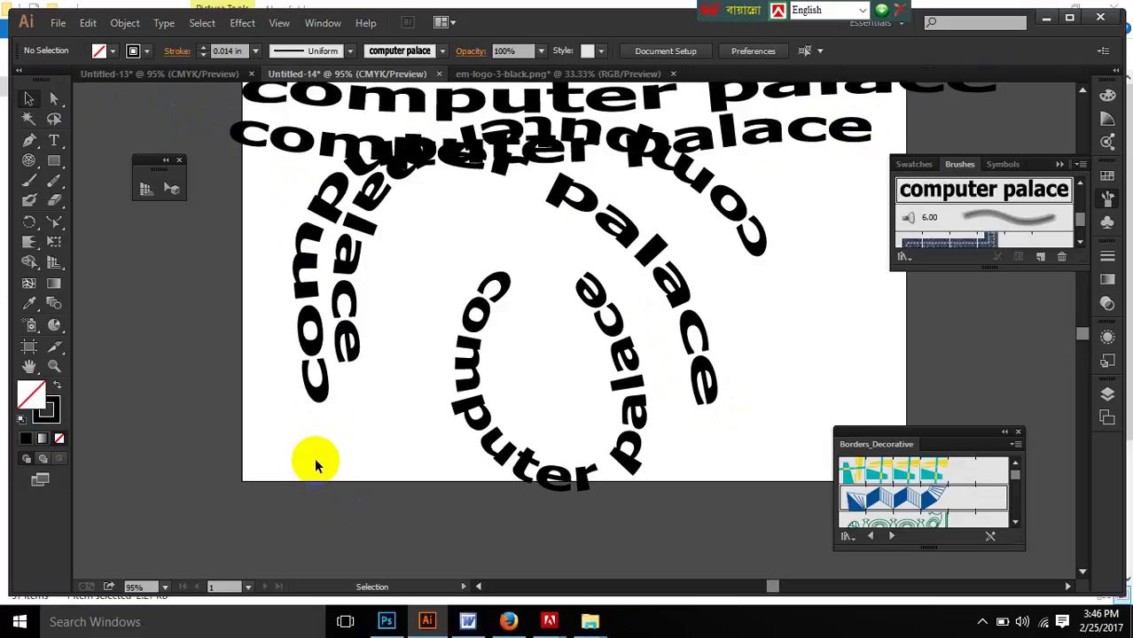
click(204, 308)
scroll(497, 98, up, 3)
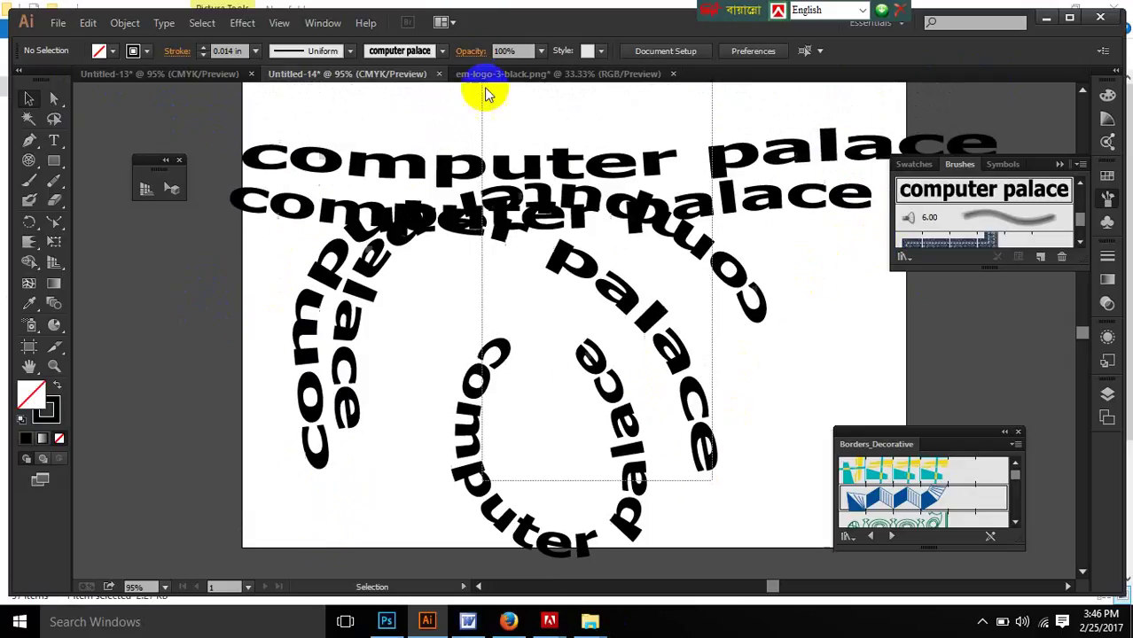
click(524, 165)
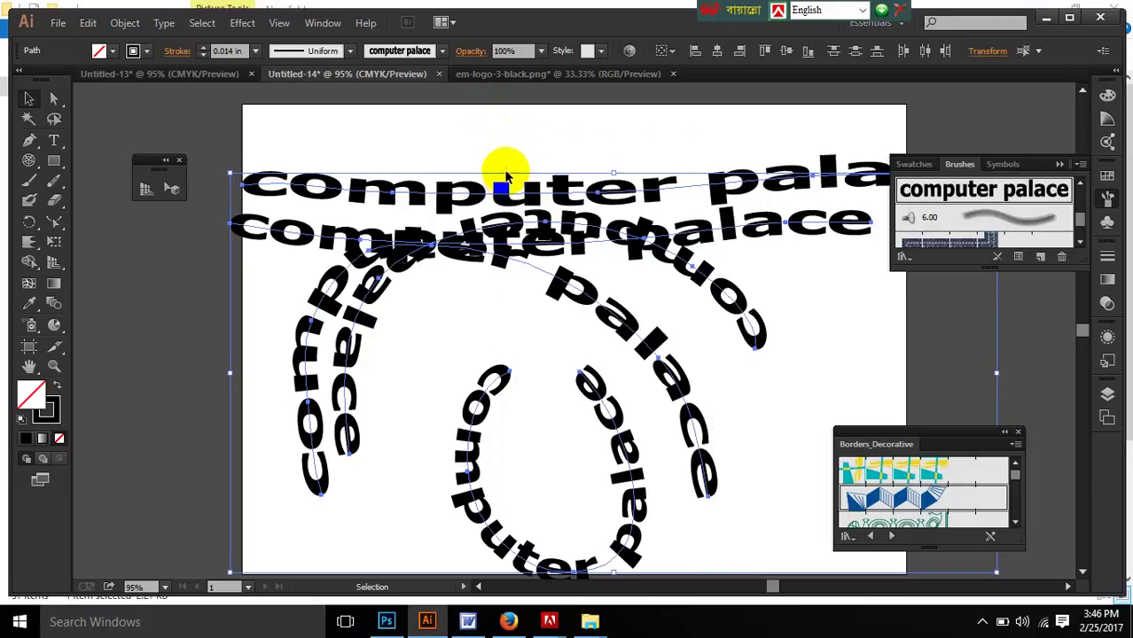
key(Delete)
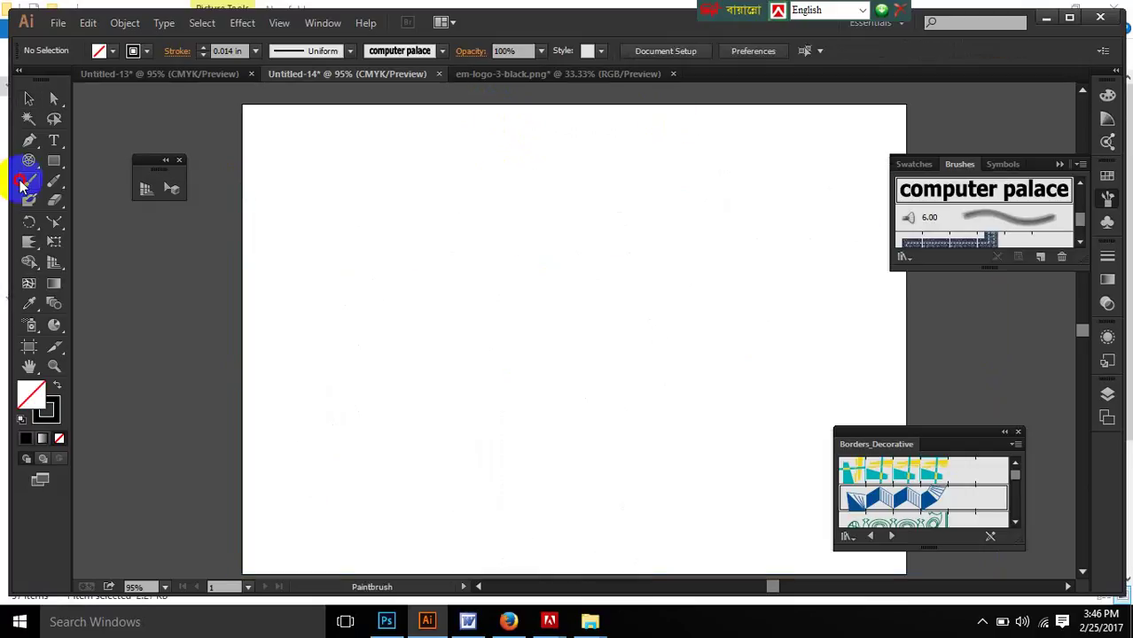
Step: Paint five wide black strokes with the Blob Brush: an arch, a wavy band, a short middle bar and two on the left side
click(24, 183)
click(30, 202)
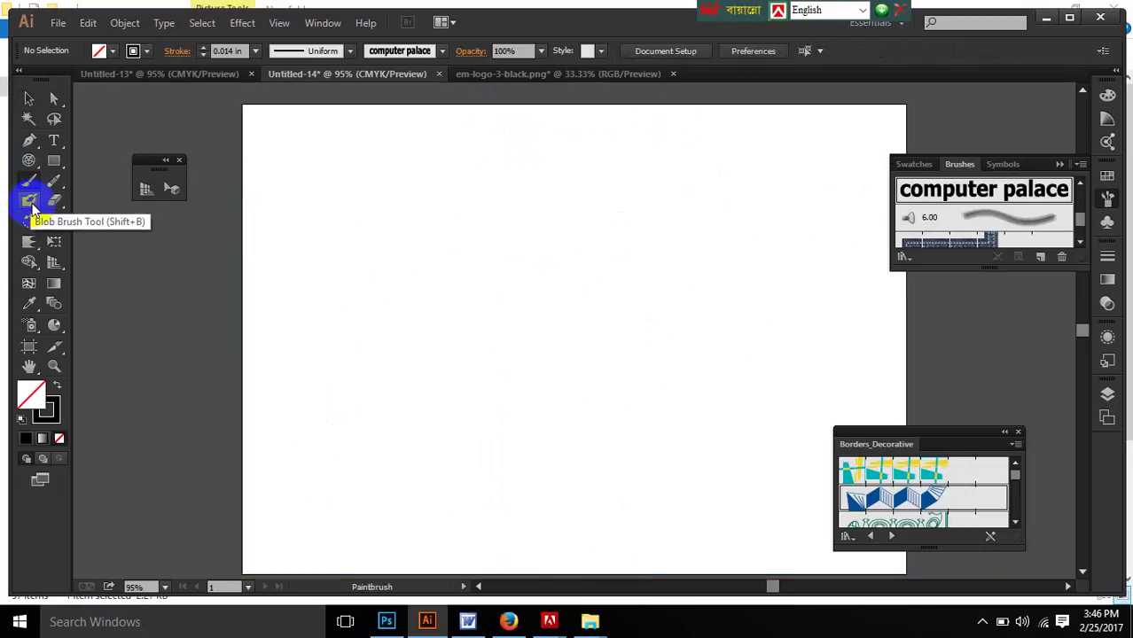
mouse_move(341, 341)
mouse_down()
mouse_move(615, 185)
mouse_move(788, 281)
mouse_up()
mouse_move(374, 497)
mouse_down()
mouse_move(594, 398)
mouse_move(833, 412)
mouse_up()
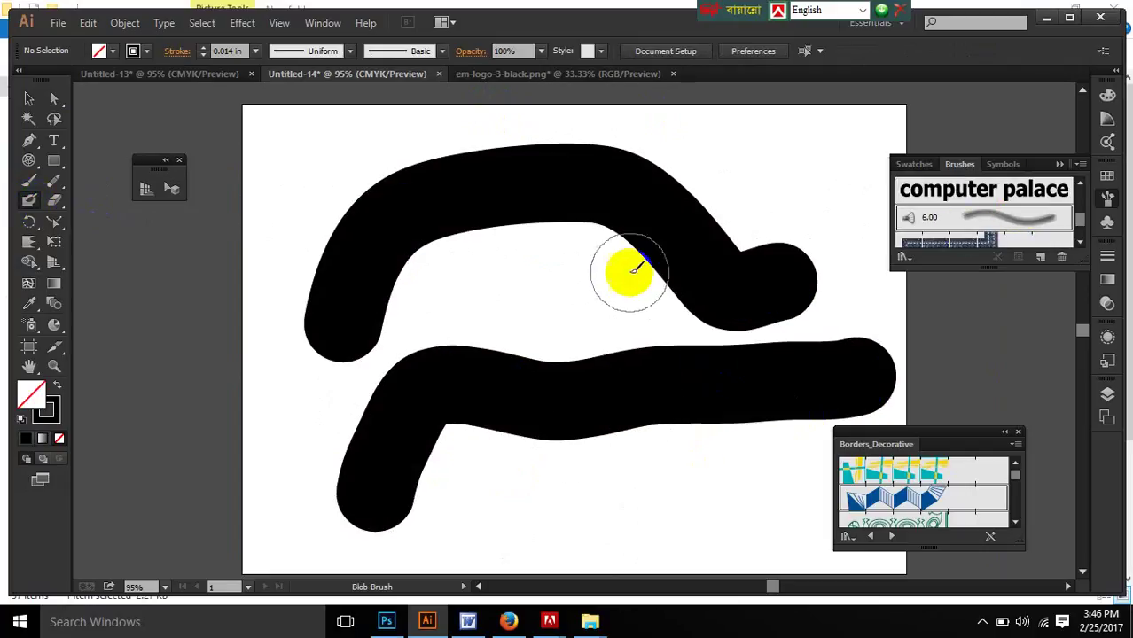
drag(456, 299, 747, 316)
mouse_move(358, 514)
mouse_down()
mouse_move(273, 431)
mouse_move(316, 266)
mouse_up()
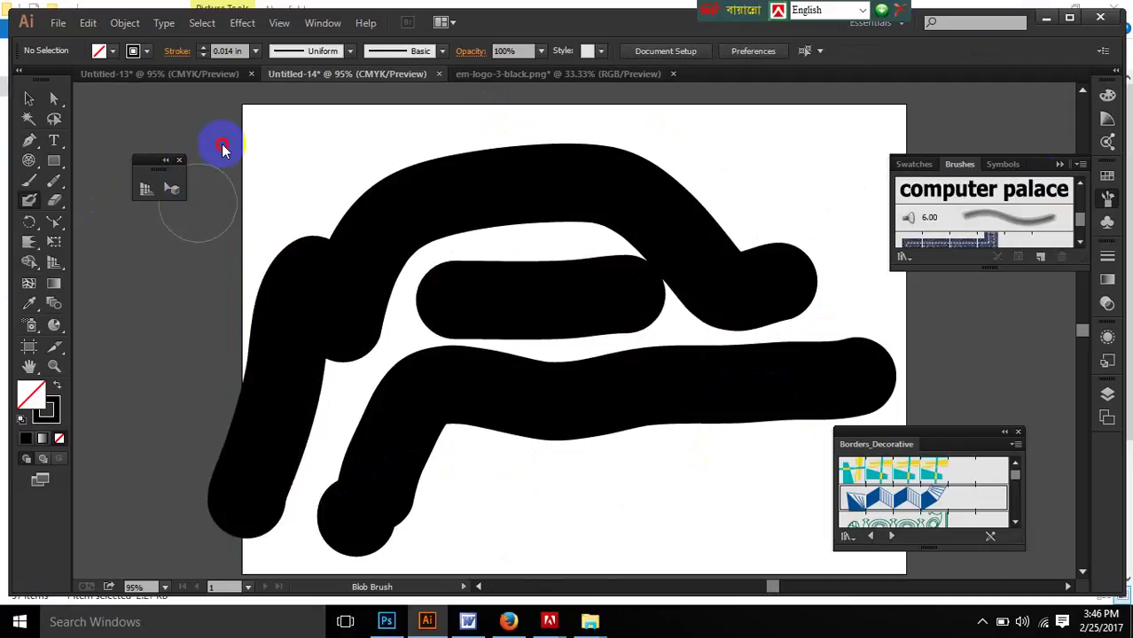
mouse_move(337, 149)
mouse_down()
mouse_move(226, 193)
mouse_move(202, 220)
mouse_up()
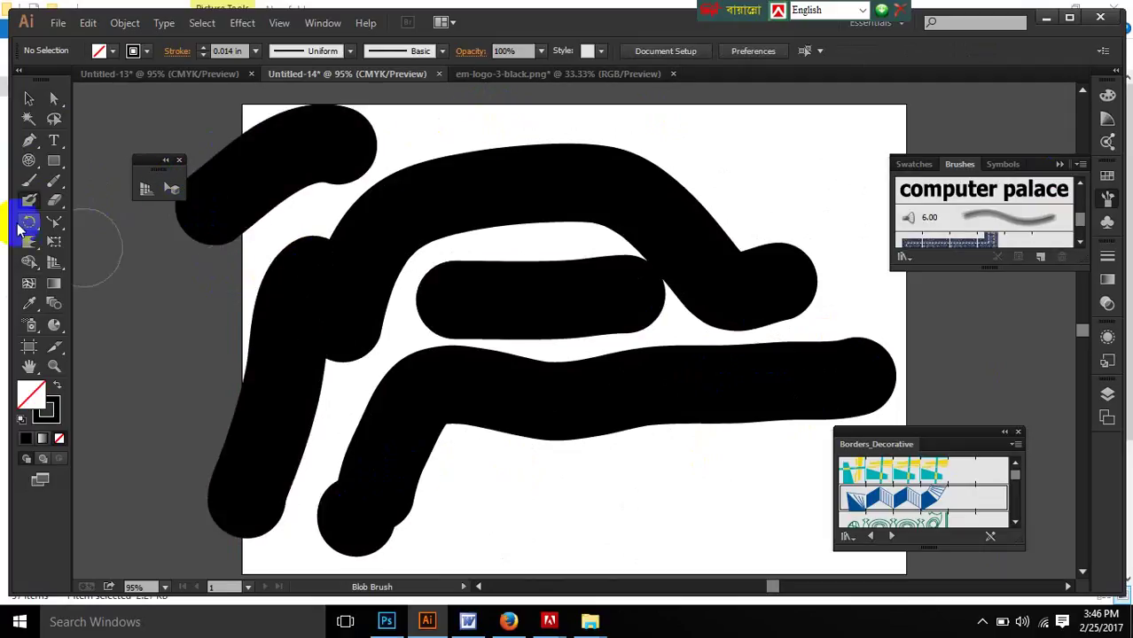
Step: Choose a cyan fill and paint another Blob Brush stroke across the middle black shapes
click(112, 50)
click(92, 81)
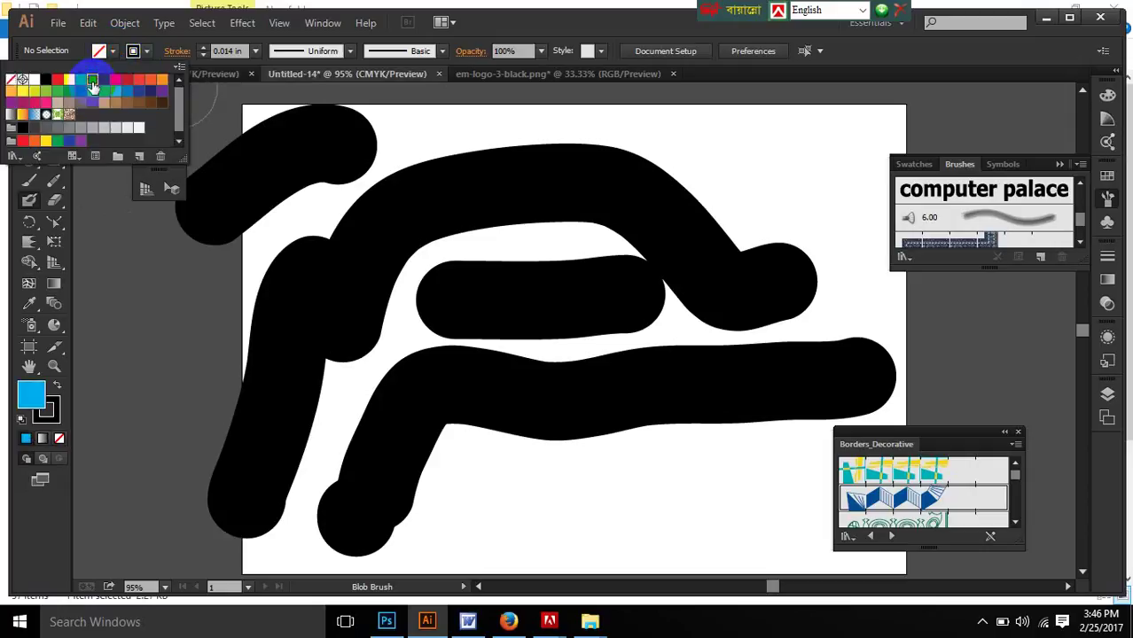
click(103, 331)
drag(311, 268, 624, 258)
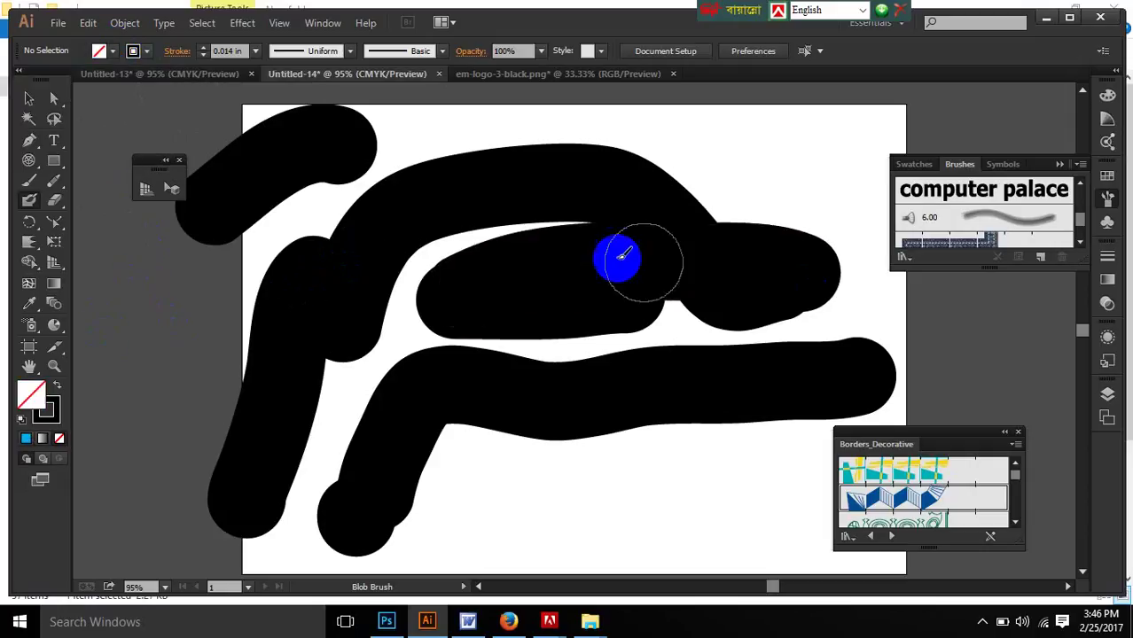
Step: Set the stroke color to yellow and paint three wide Blob Brush strokes over the black shapes on the artboard's right half
click(148, 51)
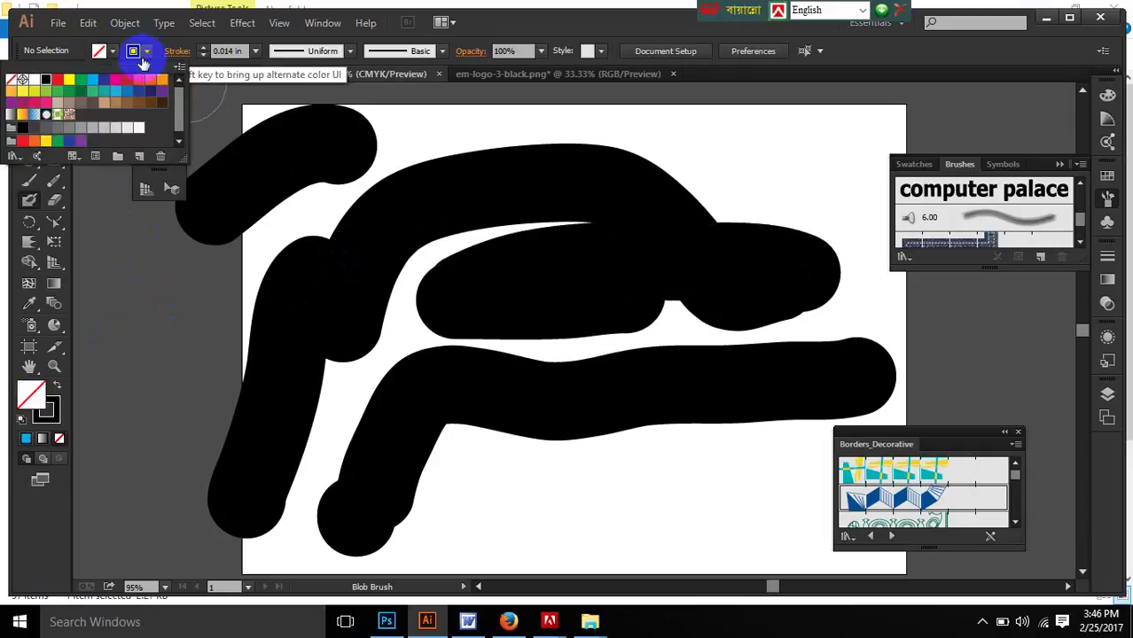
click(70, 80)
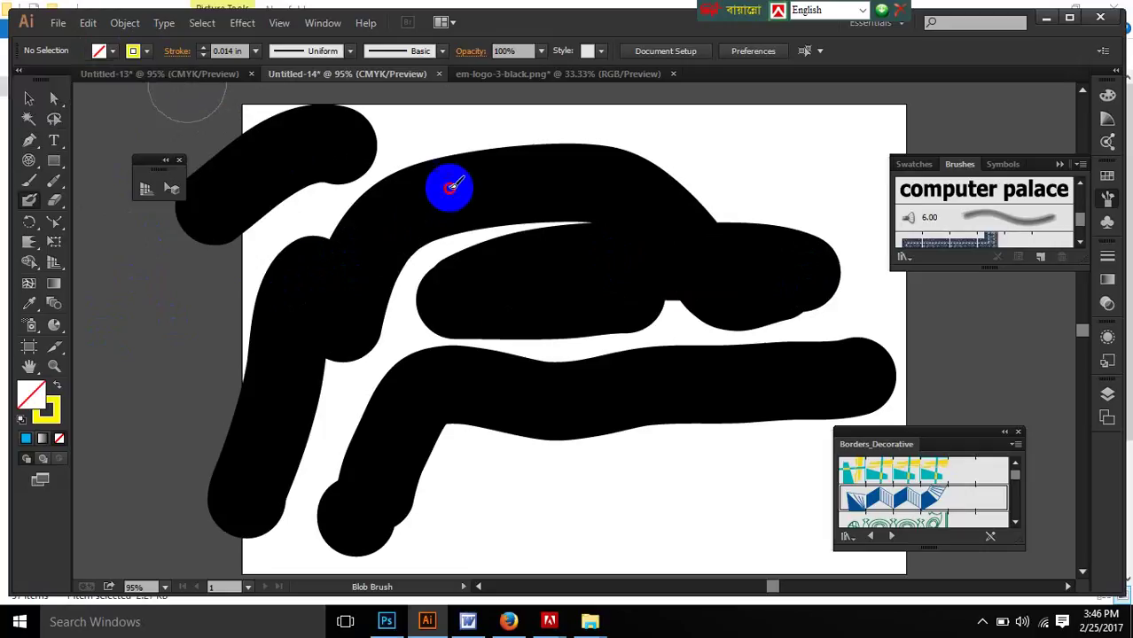
mouse_move(736, 164)
mouse_down()
mouse_move(658, 167)
mouse_move(608, 199)
mouse_up()
mouse_move(740, 306)
mouse_down()
mouse_move(462, 359)
mouse_move(421, 386)
mouse_up()
drag(737, 410, 448, 525)
click(729, 501)
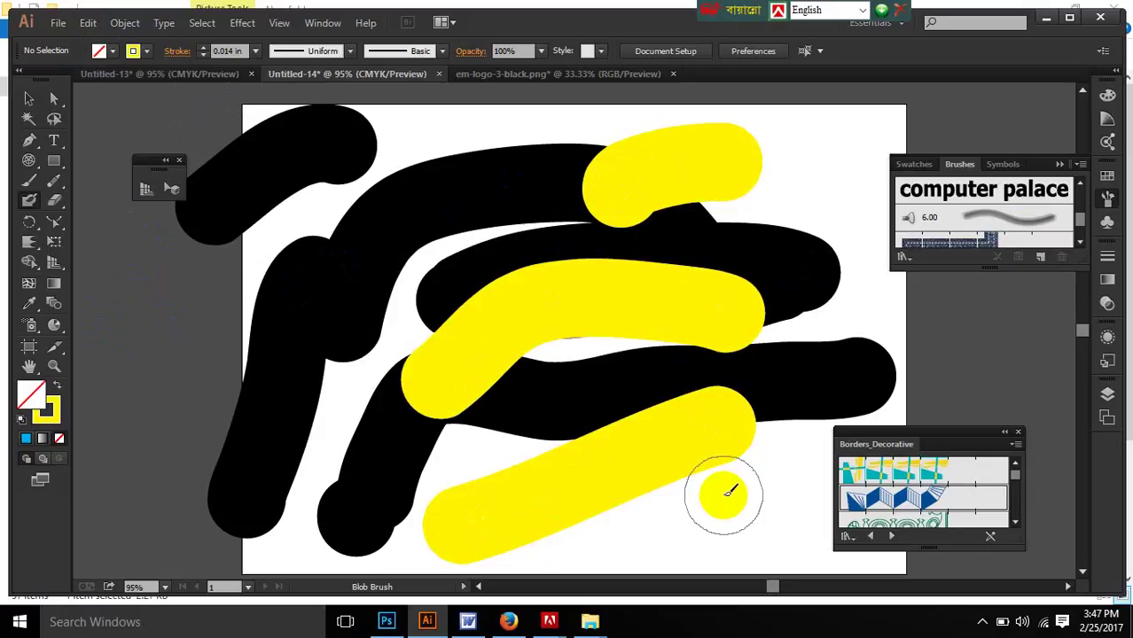
key(ctrl+z)
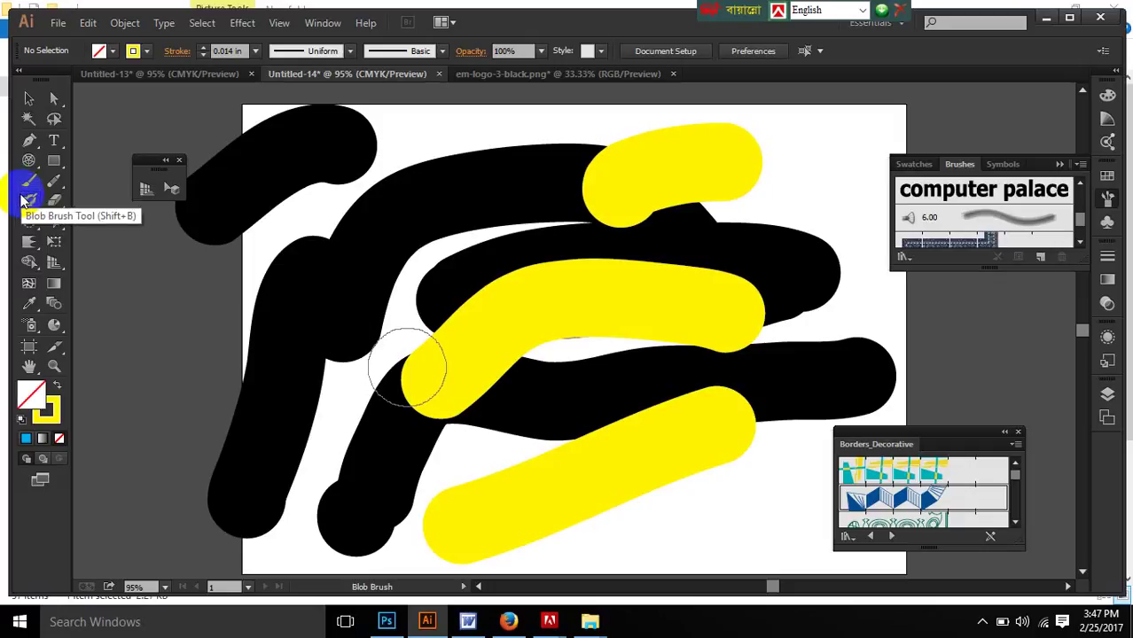
Step: Select all the black and yellow Blob Brush shapes and delete them
key(ctrl+a)
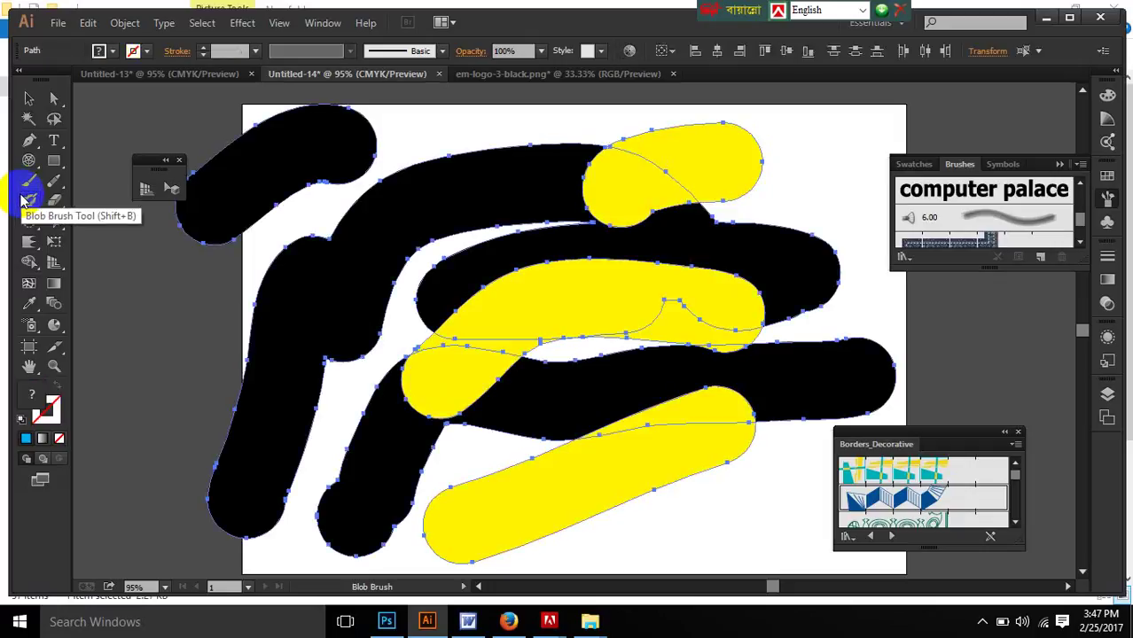
key(Delete)
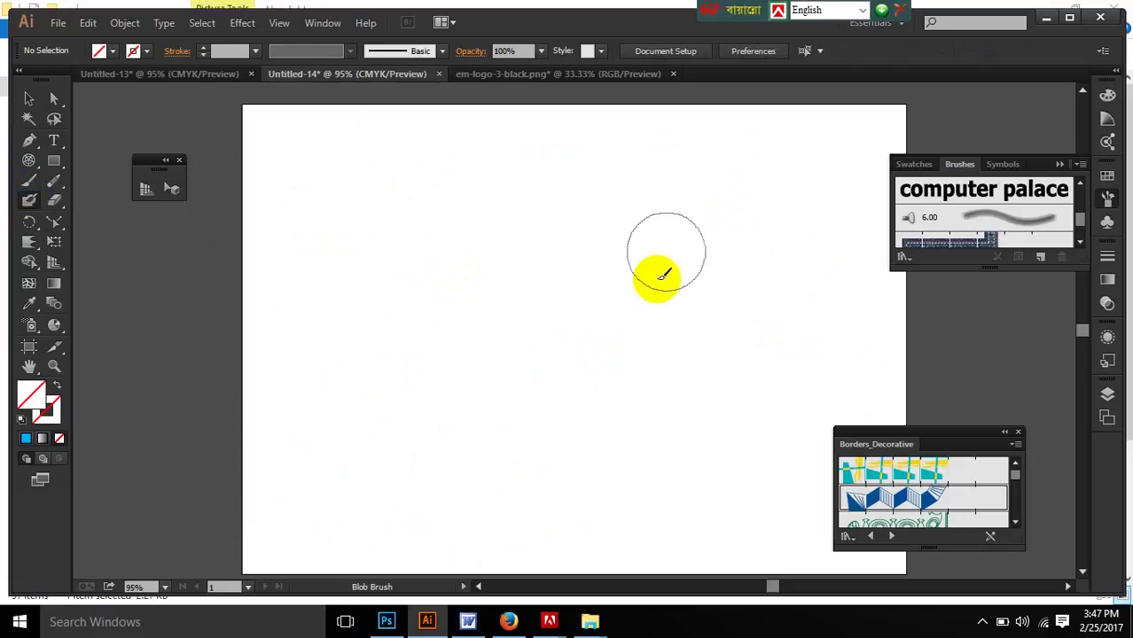
click(983, 621)
click(172, 263)
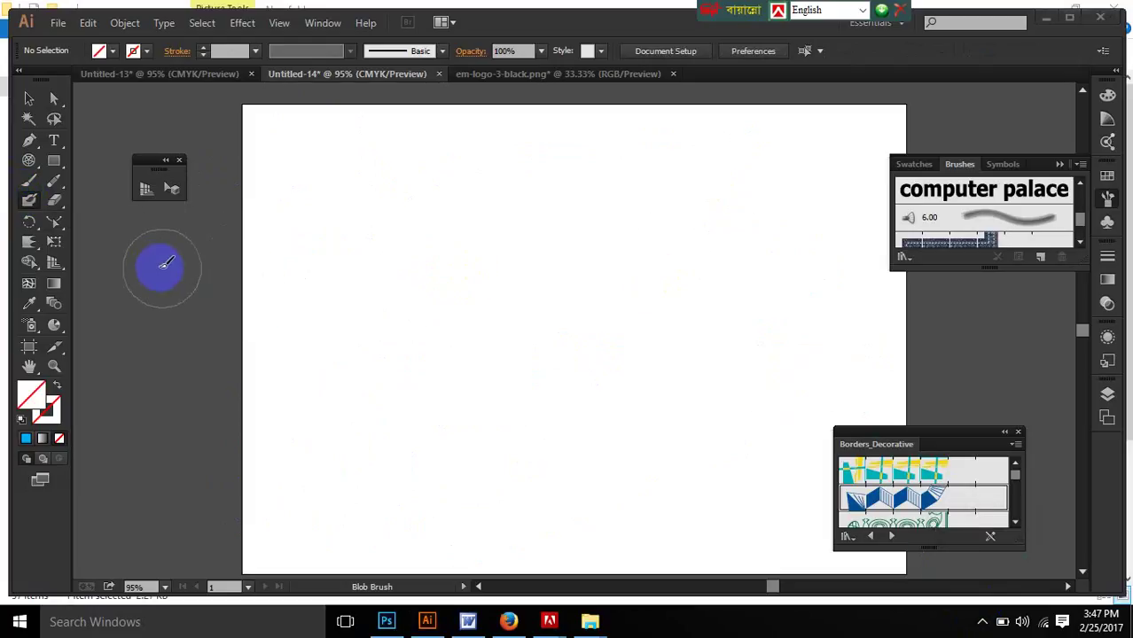
Step: Draw a large rectangle over the left and middle of the artboard and fill it with cyan
click(53, 160)
mouse_move(279, 180)
mouse_down()
mouse_move(498, 430)
mouse_move(708, 453)
mouse_up()
click(112, 51)
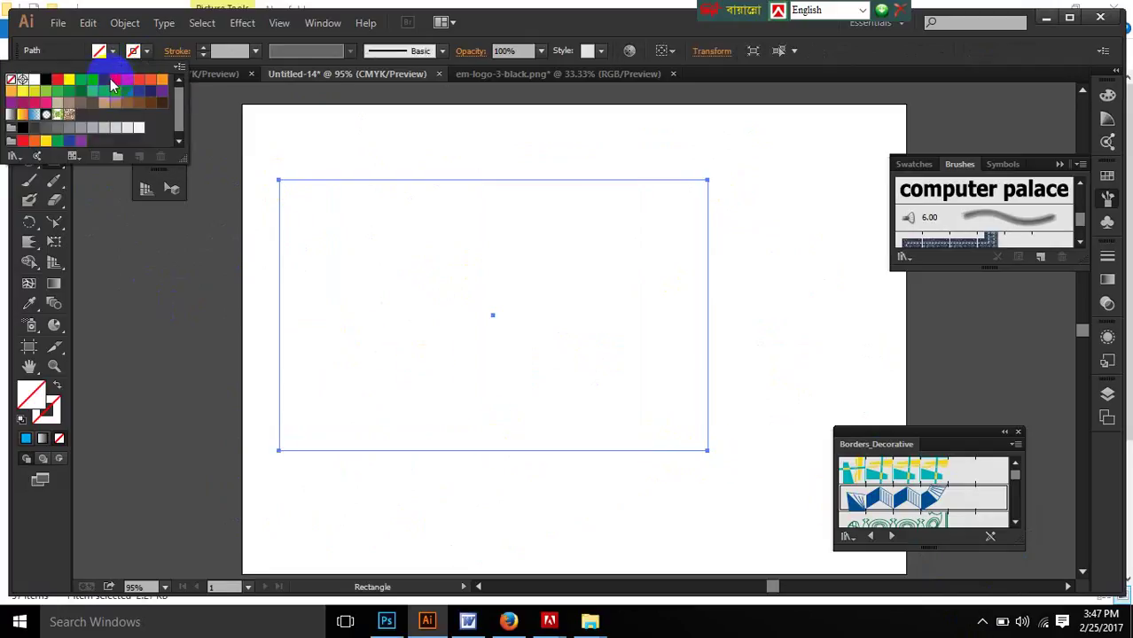
click(95, 83)
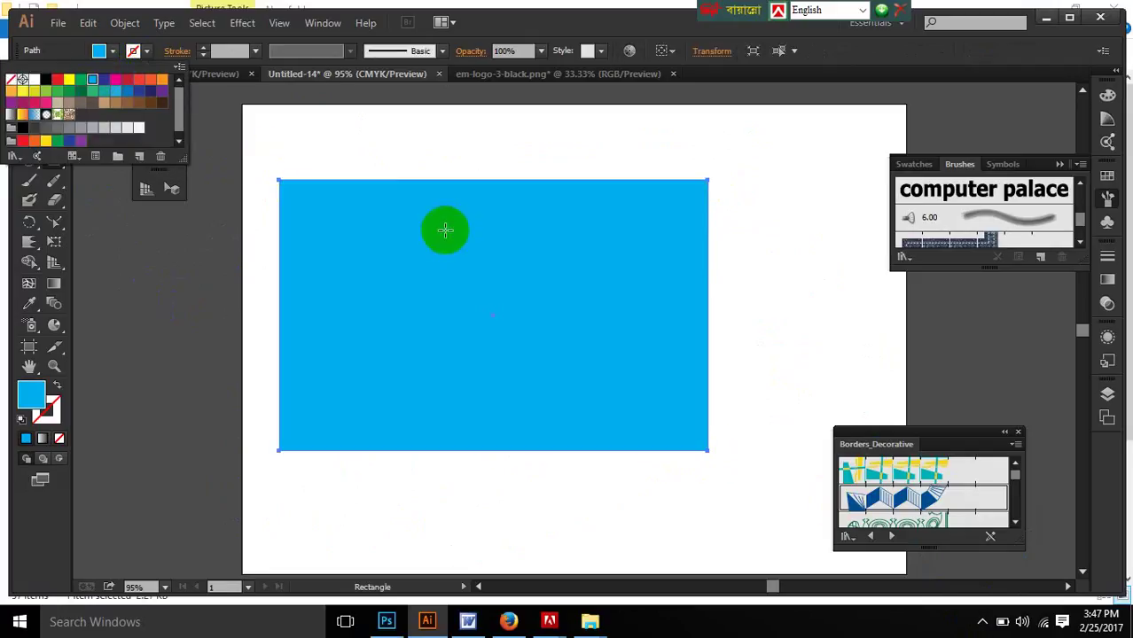
click(276, 142)
Step: Add a mesh point near the upper-left corner of the cyan rectangle with the Mesh tool
click(27, 97)
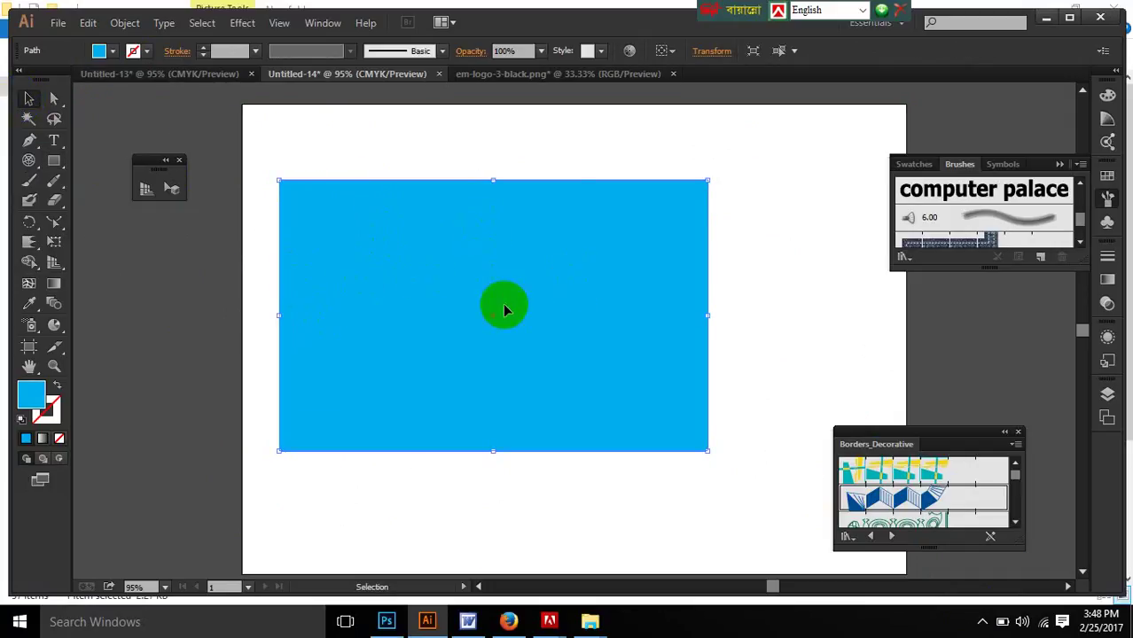
click(28, 285)
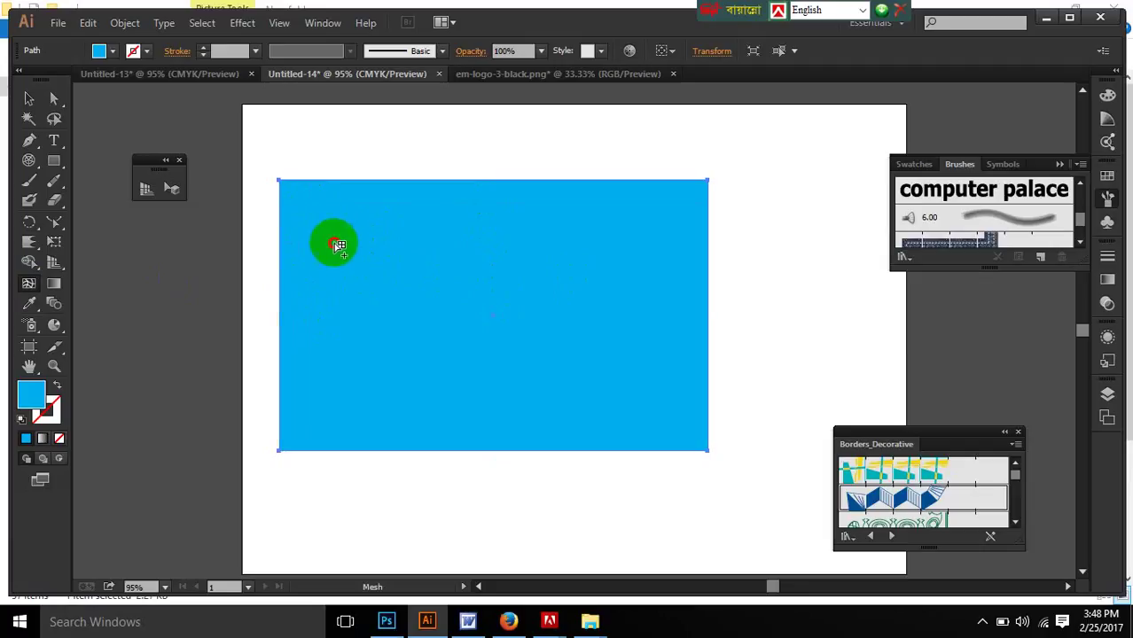
drag(333, 249, 313, 209)
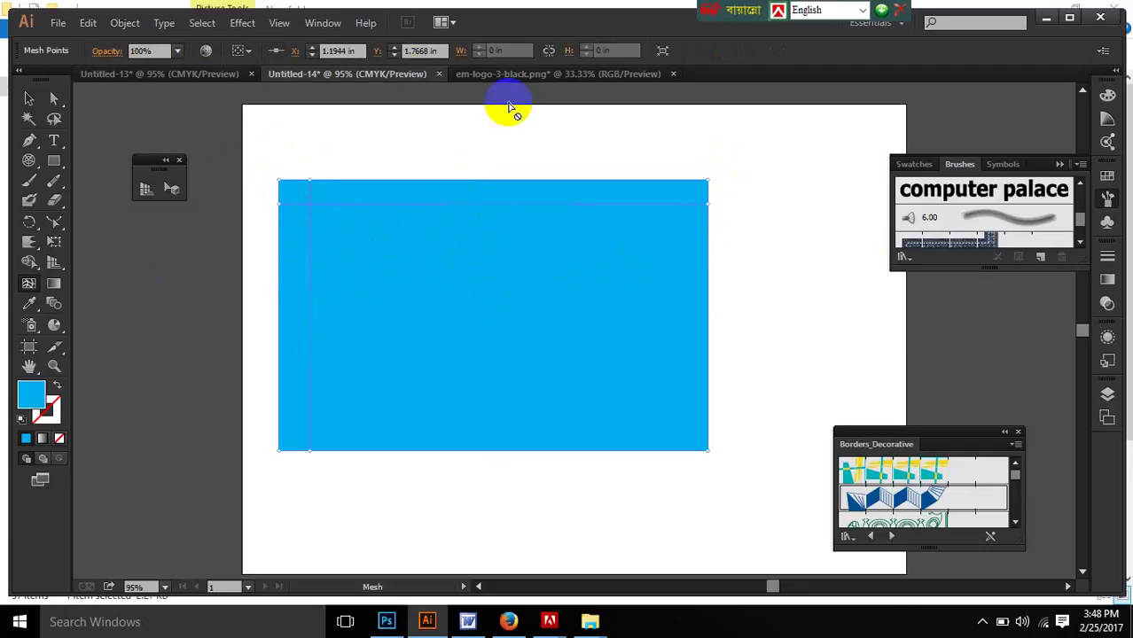
Step: Show the full CMYK color sliders, lower the mesh point's cyan to 19%, and move the point toward the rectangle's center
click(317, 24)
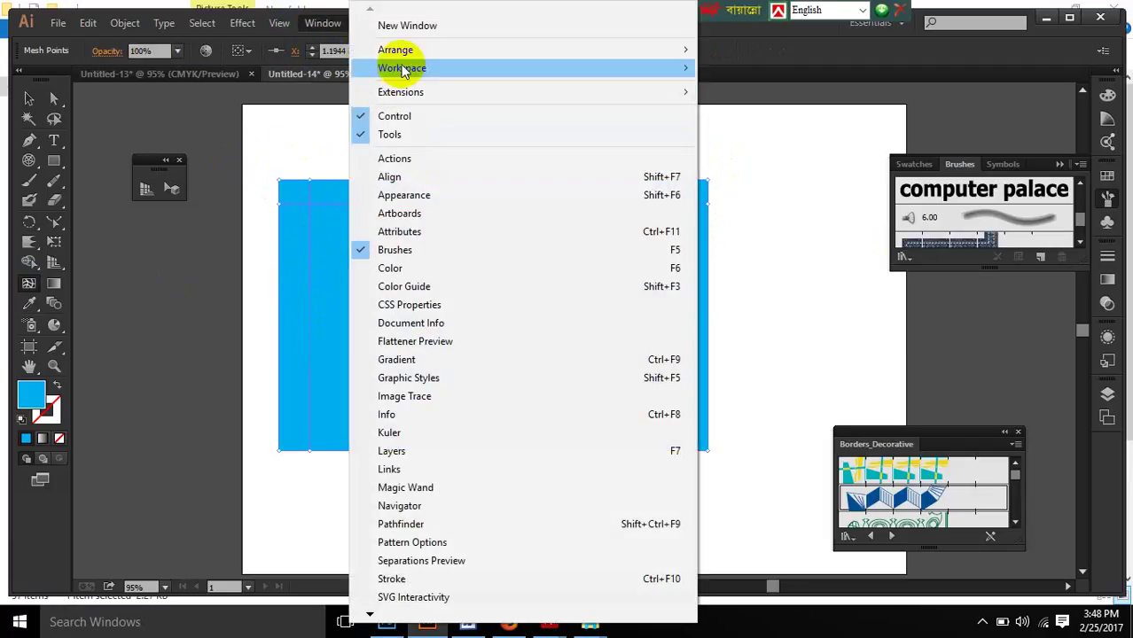
click(406, 305)
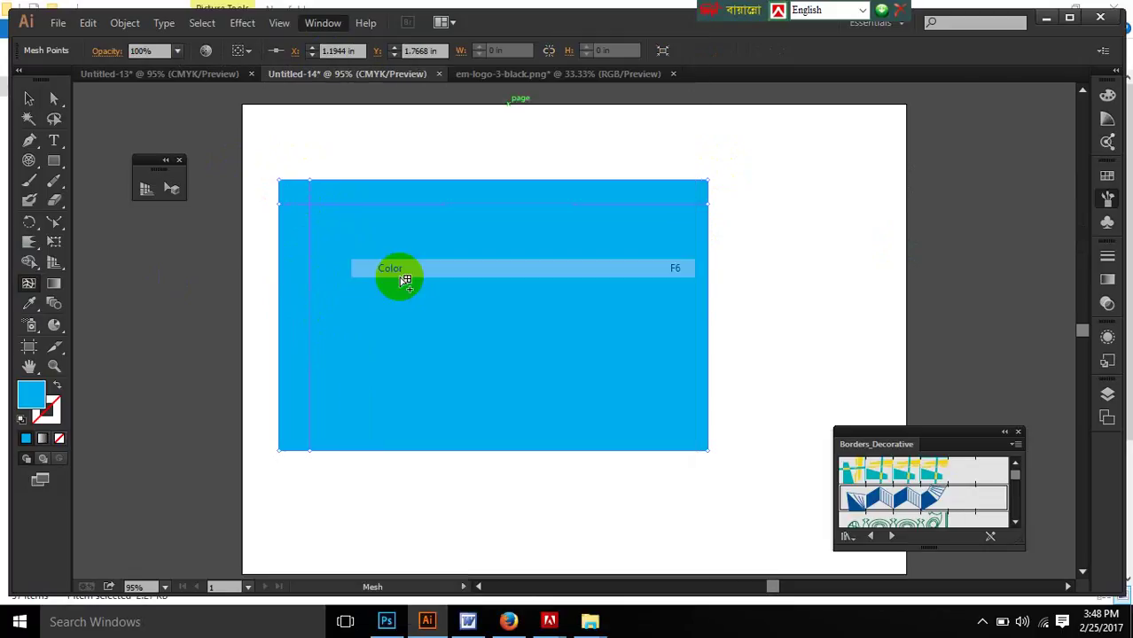
click(1080, 83)
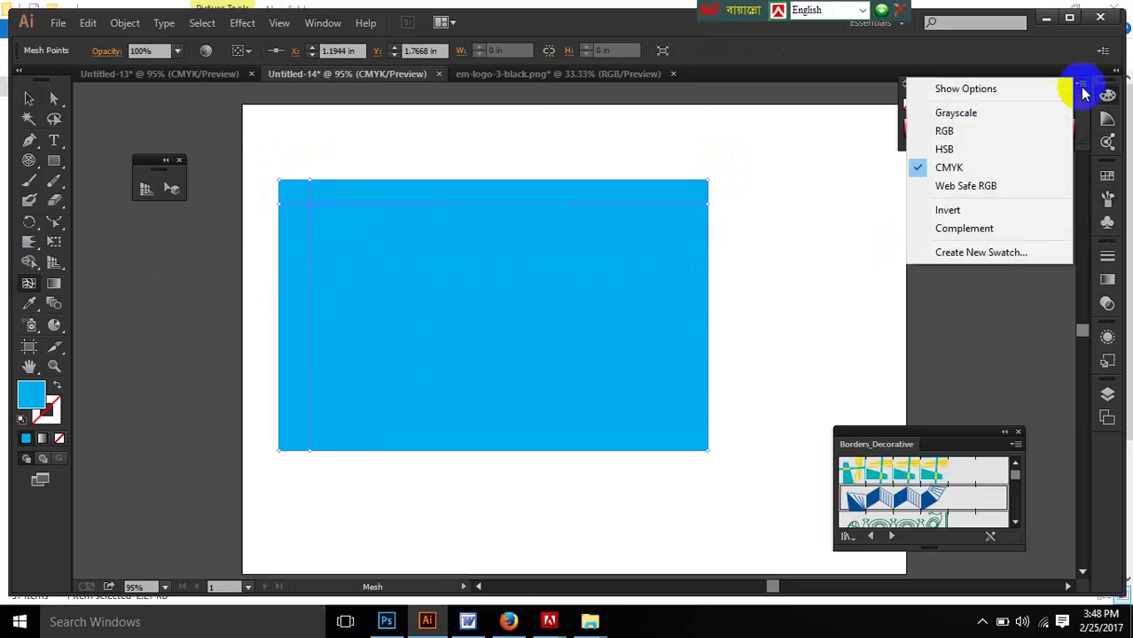
click(974, 91)
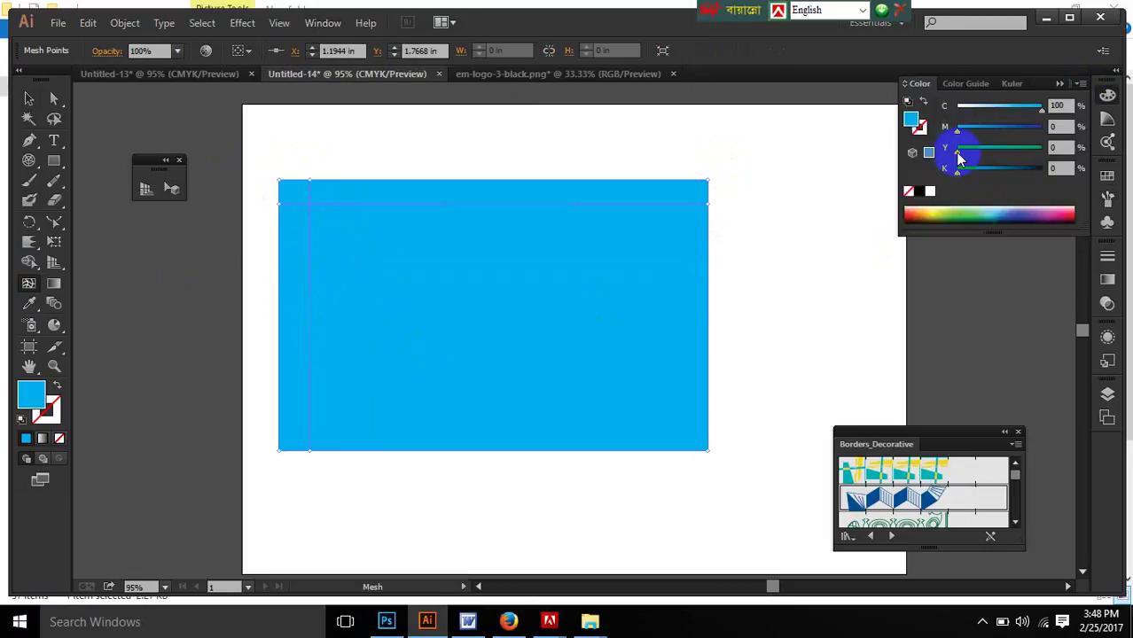
drag(996, 108, 973, 108)
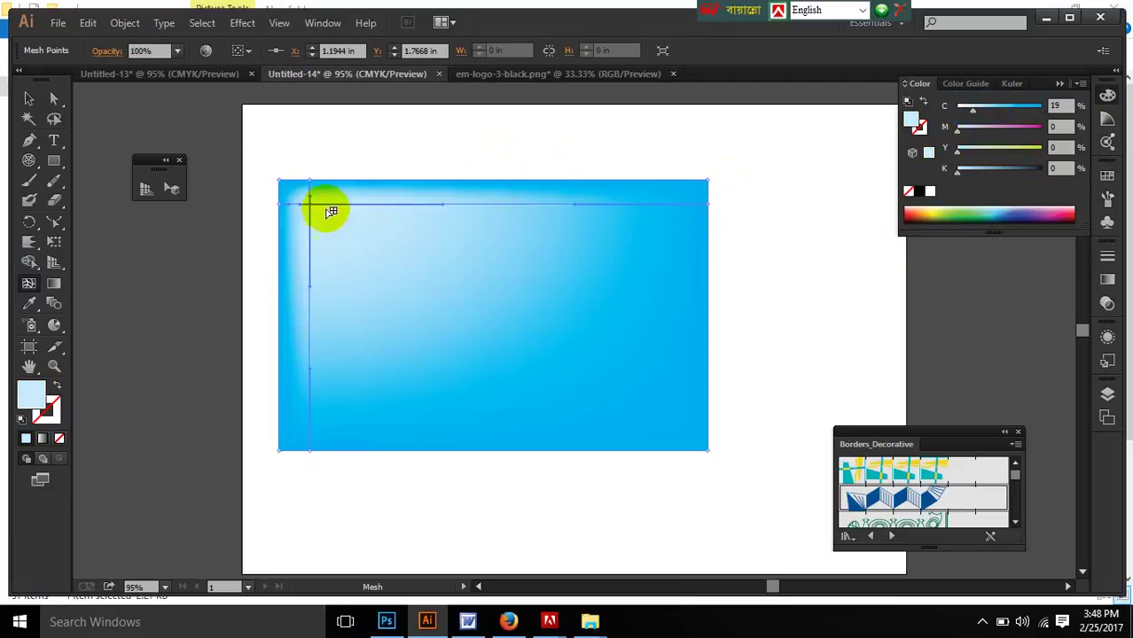
drag(309, 204, 446, 337)
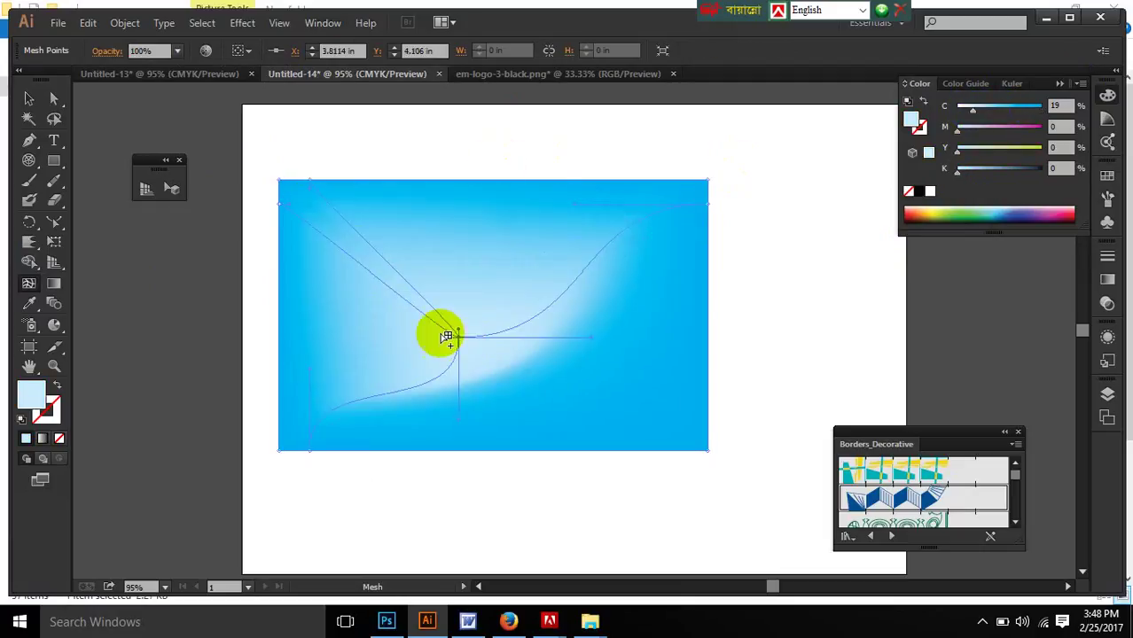
Step: Add mesh points at the rectangle's upper middle and lower right, coloring the first 0% cyan and 100% magenta, the second with 95% black
click(453, 227)
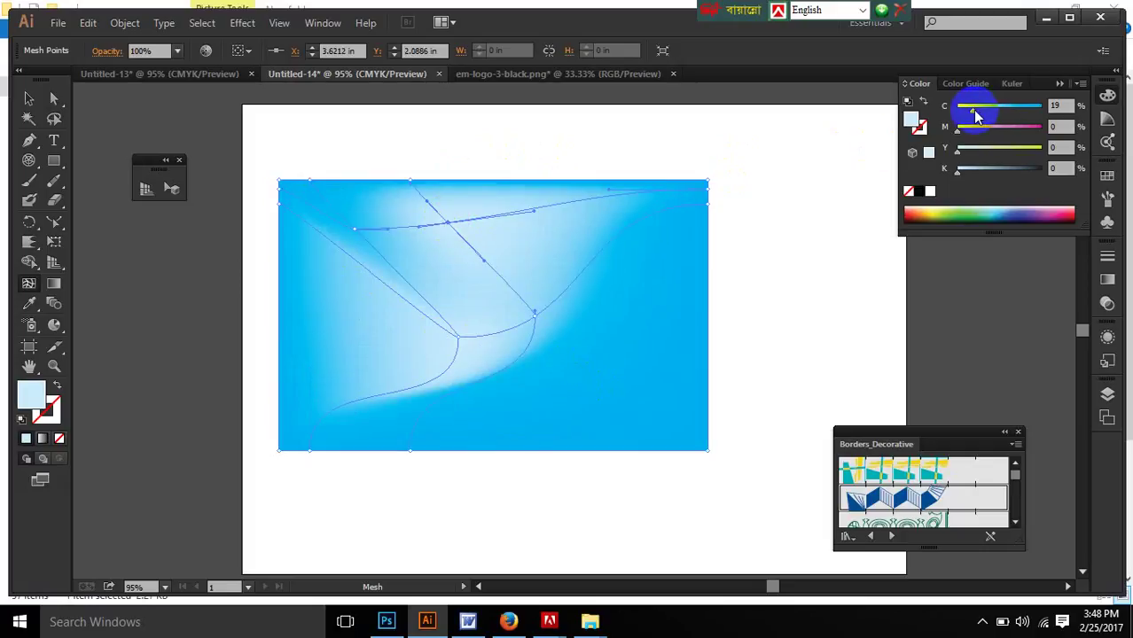
drag(973, 110, 1062, 126)
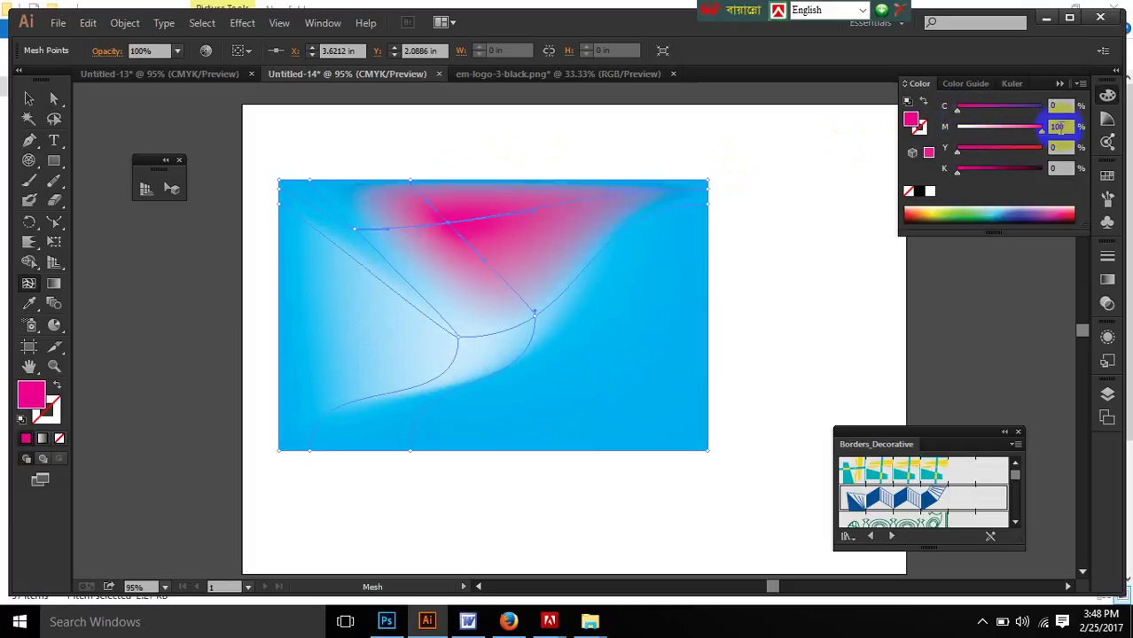
click(657, 360)
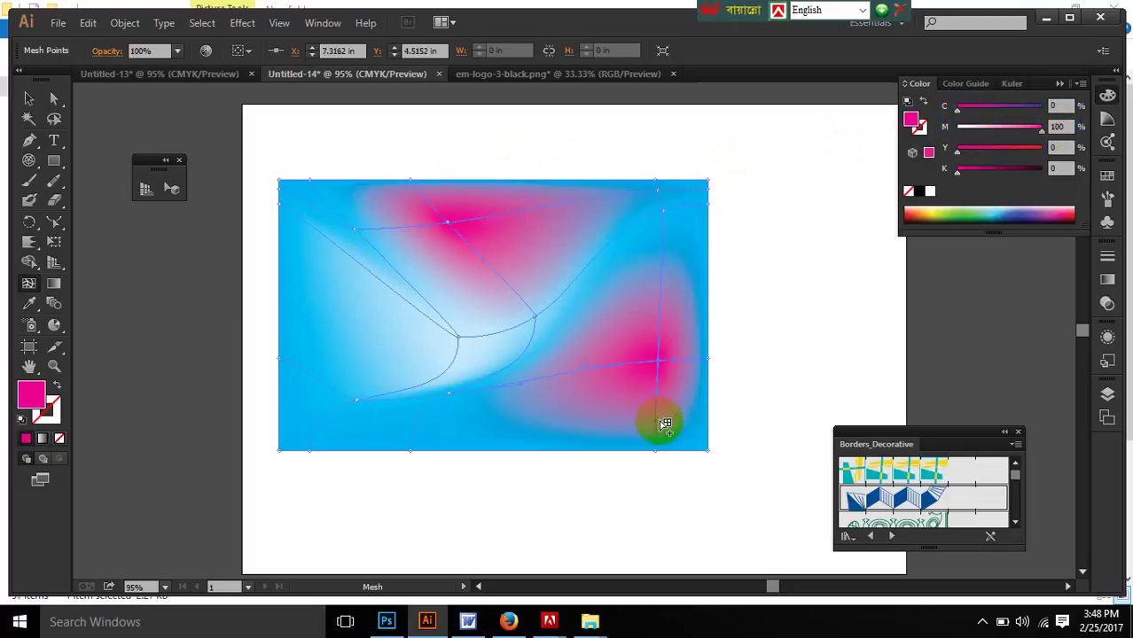
drag(967, 176, 1040, 178)
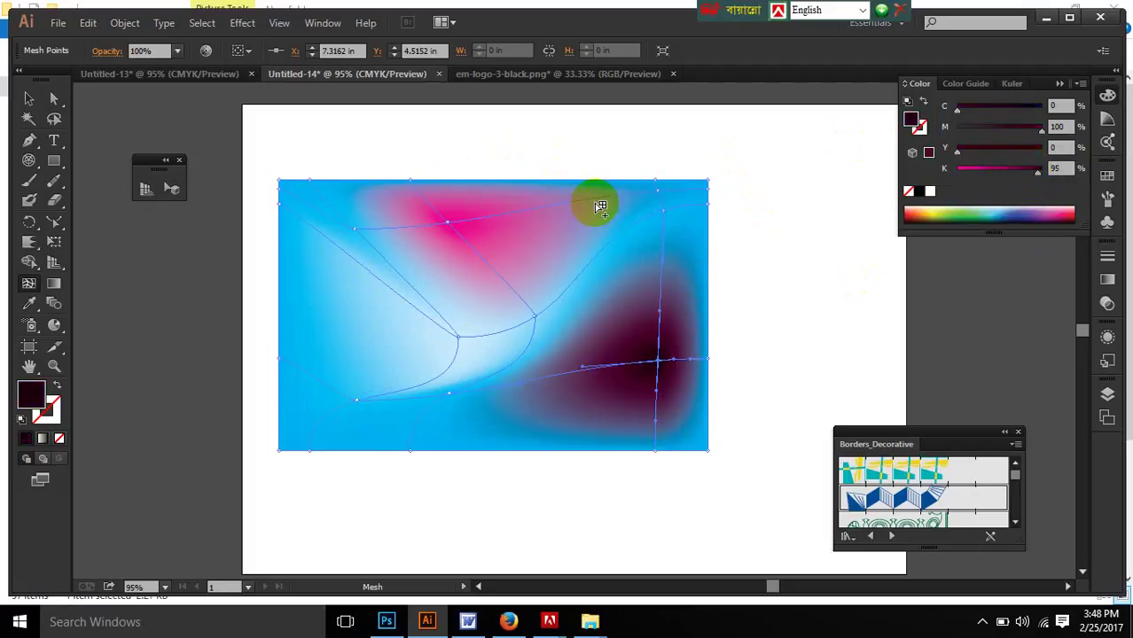
Step: Select the whole gradient mesh rectangle and delete it from the artboard
click(27, 98)
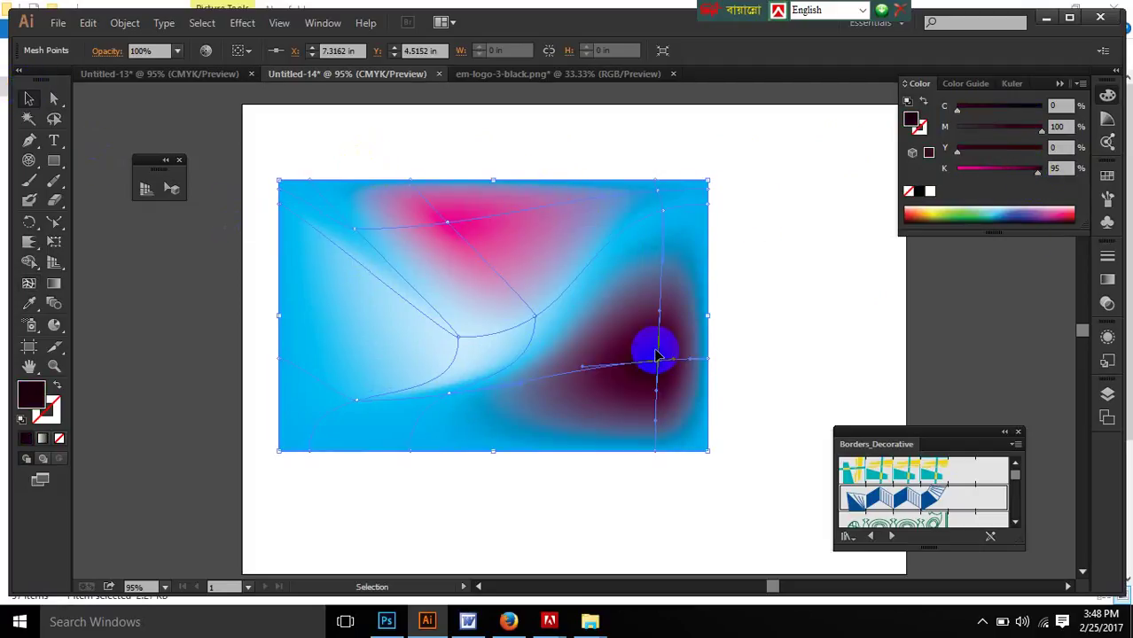
click(603, 518)
drag(780, 238, 559, 374)
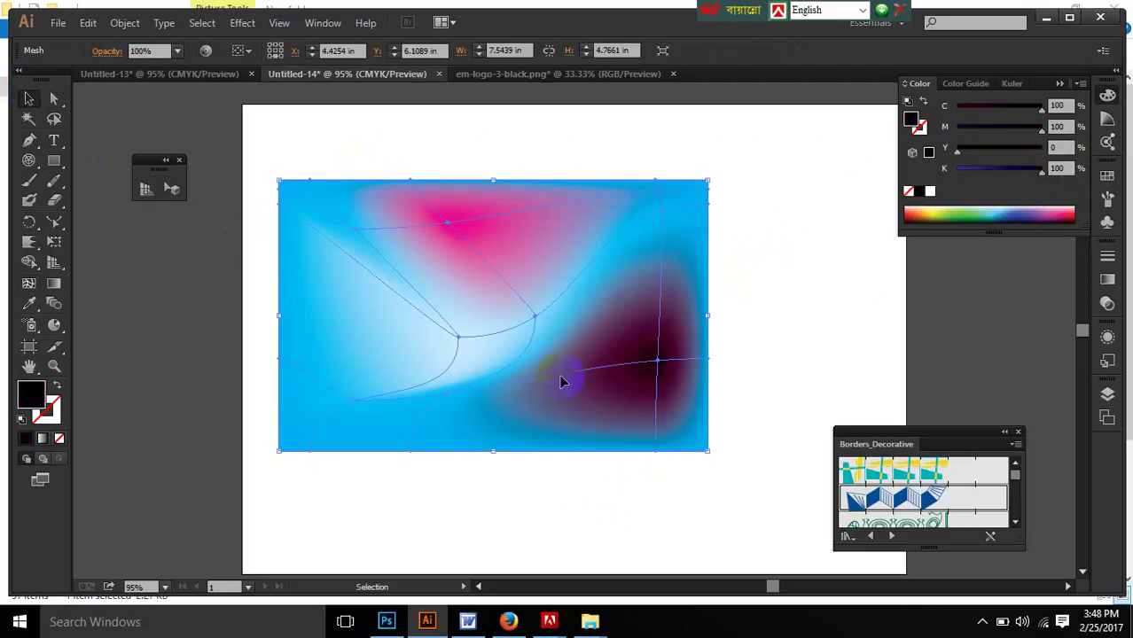
key(Delete)
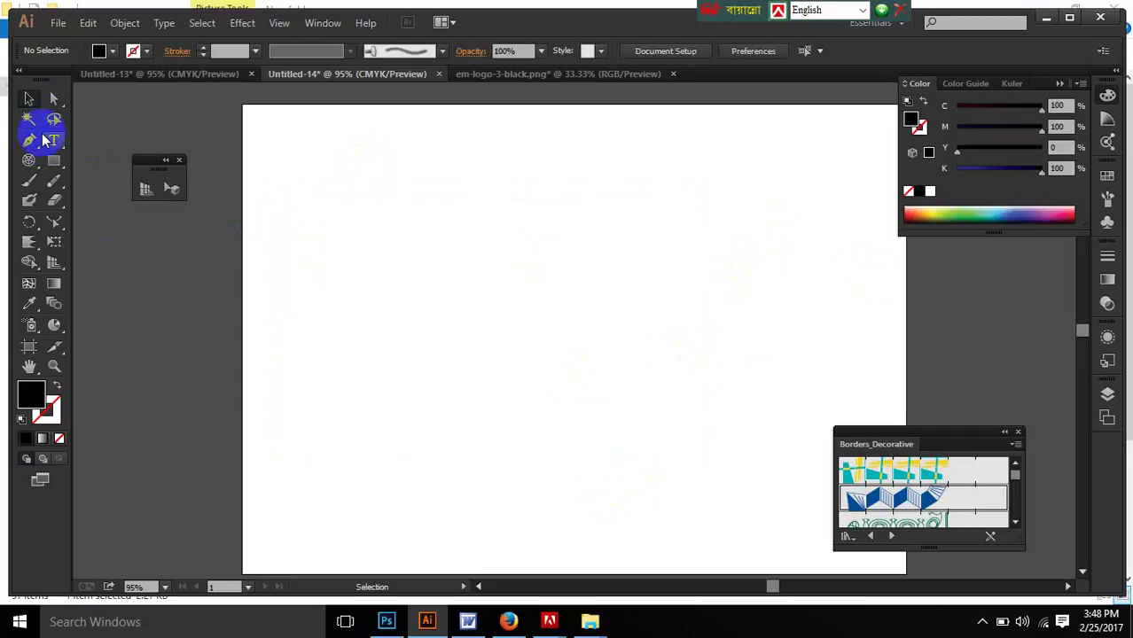
Step: Draw a large, slightly tilted five-pointed star and move it over the middle of the artboard
mouse_move(53, 159)
mouse_down()
mouse_move(258, 309)
mouse_move(138, 247)
mouse_up()
mouse_move(380, 271)
mouse_down()
mouse_move(602, 468)
mouse_move(531, 453)
mouse_move(141, 222)
mouse_up()
click(27, 97)
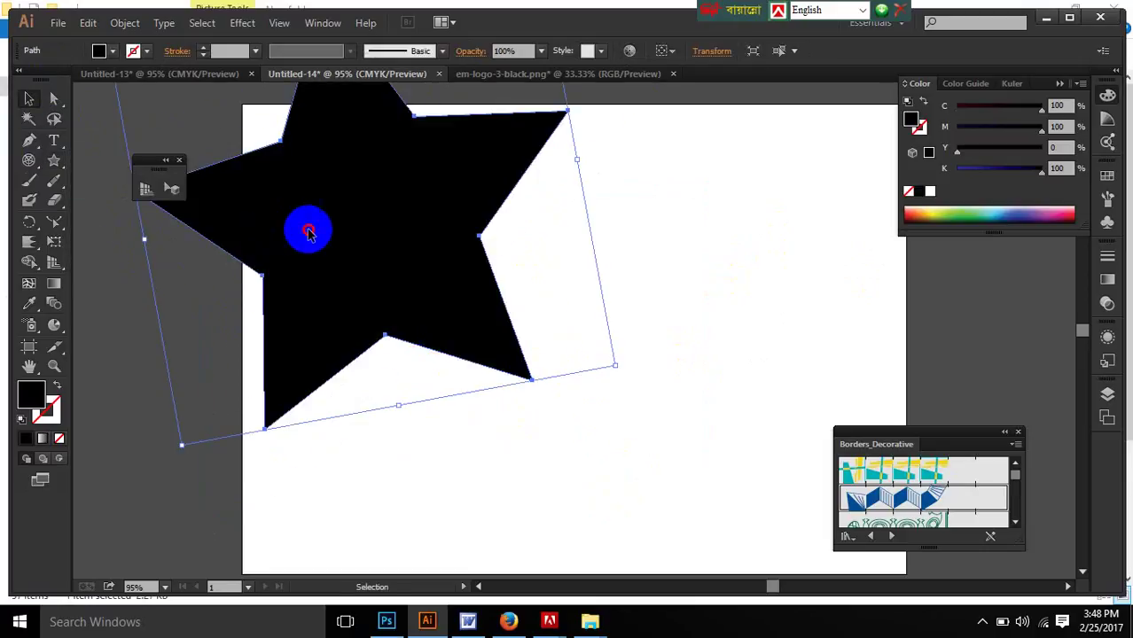
drag(306, 230, 513, 391)
drag(683, 299, 608, 240)
Step: Fill the star with CMYK red and shift it slightly to the right
click(113, 51)
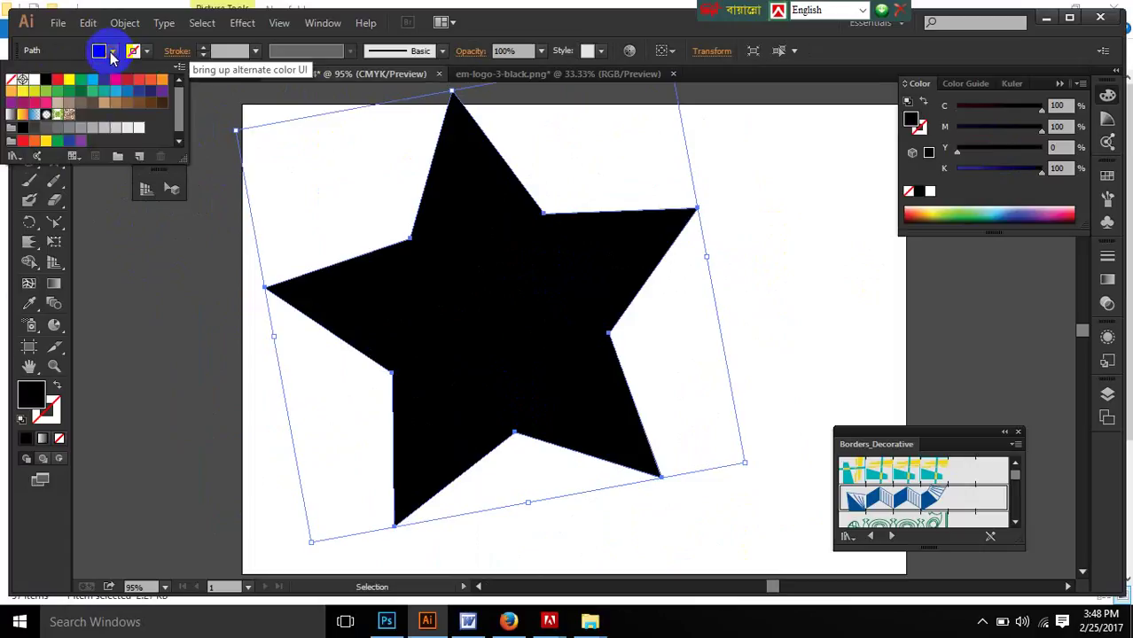
click(57, 79)
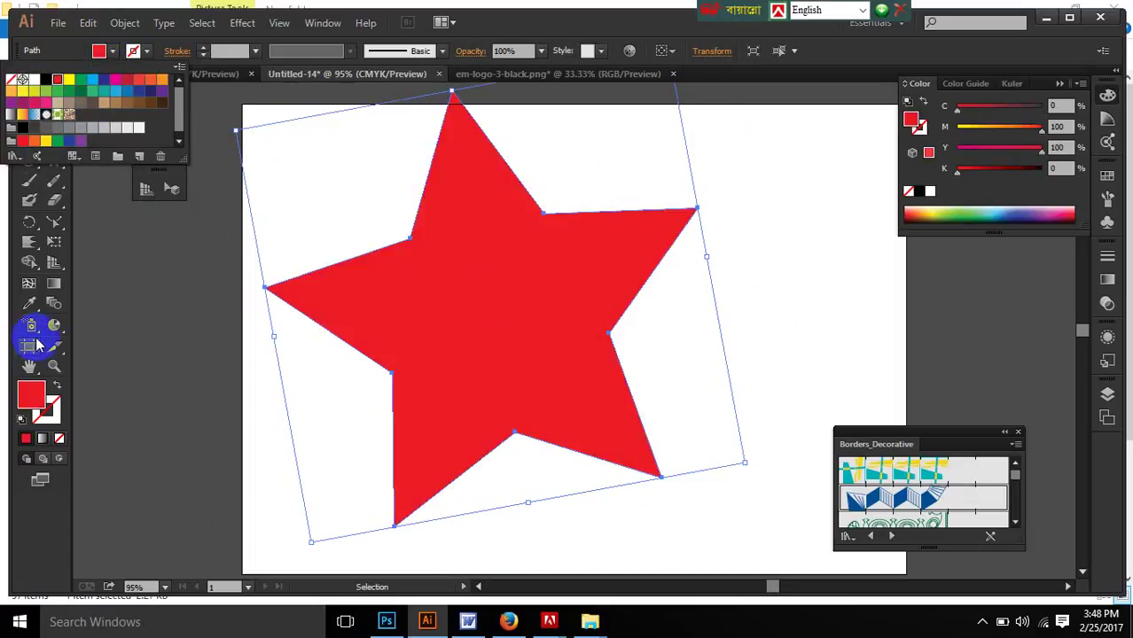
click(26, 284)
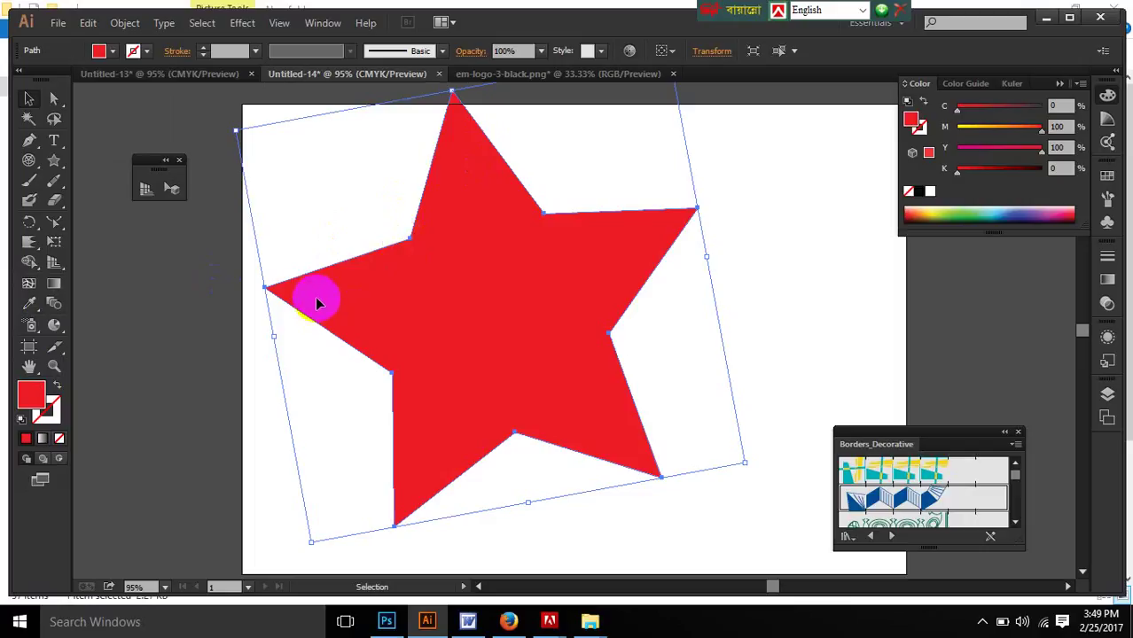
drag(317, 292, 338, 302)
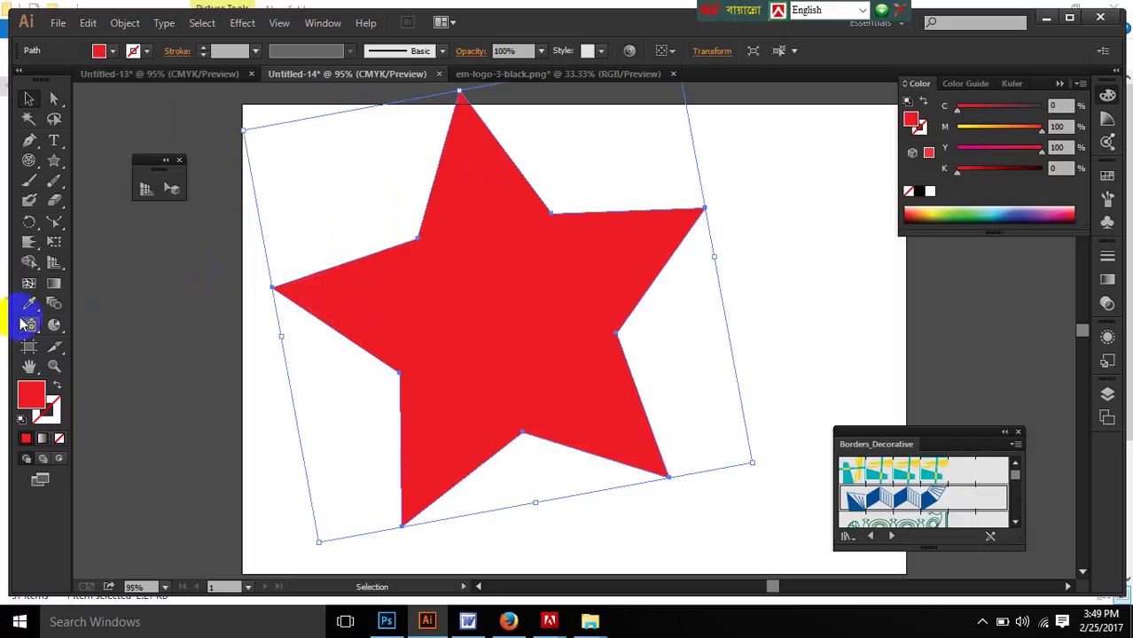
Step: Add a mesh point inside the star's left arm with the Mesh tool and raise its black to 53%
click(30, 350)
click(30, 285)
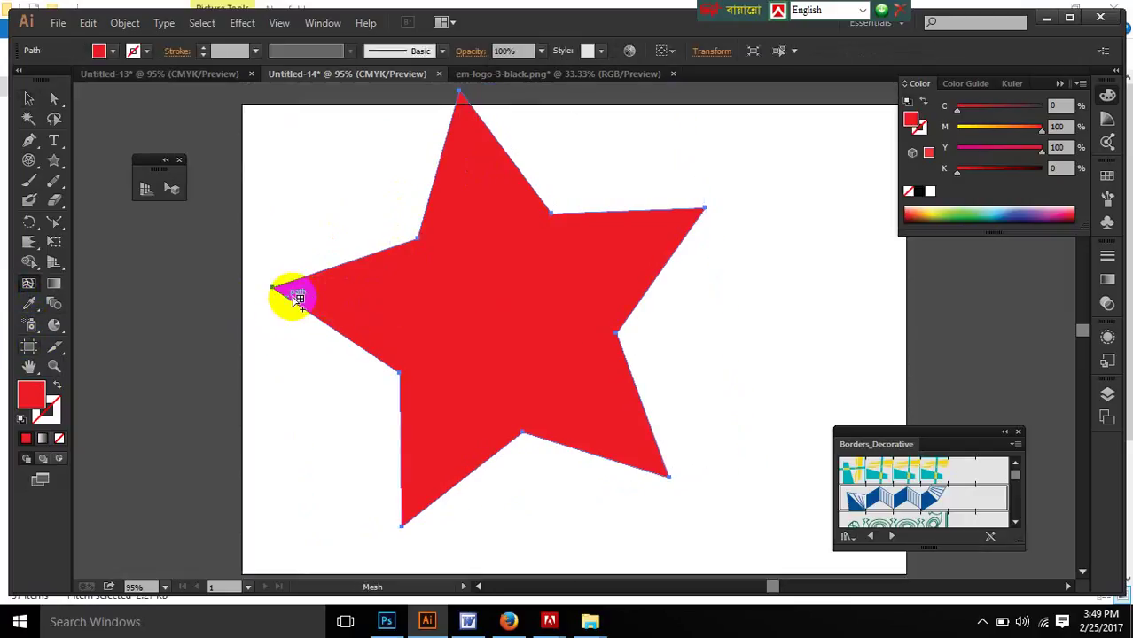
click(324, 290)
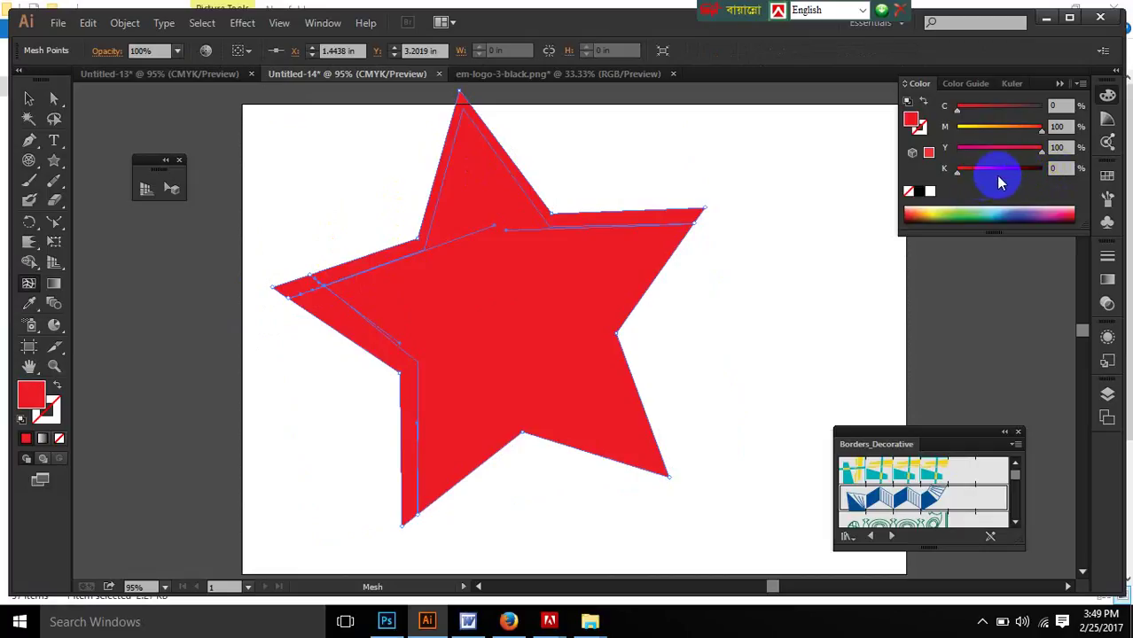
mouse_move(964, 177)
mouse_down()
mouse_move(1039, 181)
mouse_move(1032, 152)
mouse_move(1009, 175)
mouse_up()
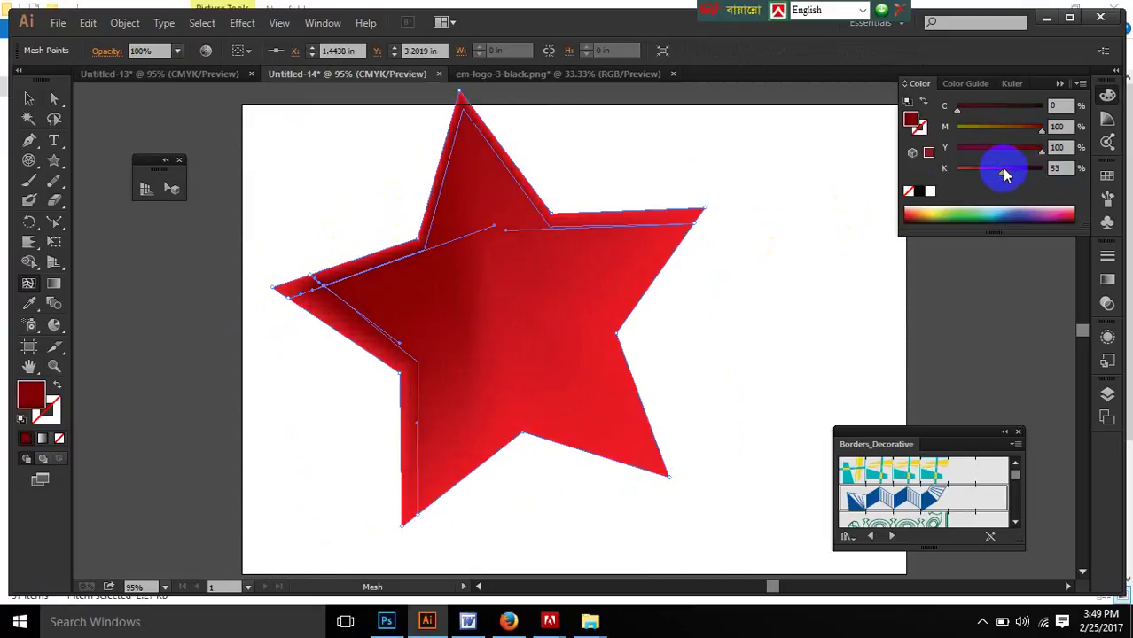
Step: Try adding a second mesh point in the star's upper-right arm and moving it out to the tip
click(644, 257)
key(ctrl+z)
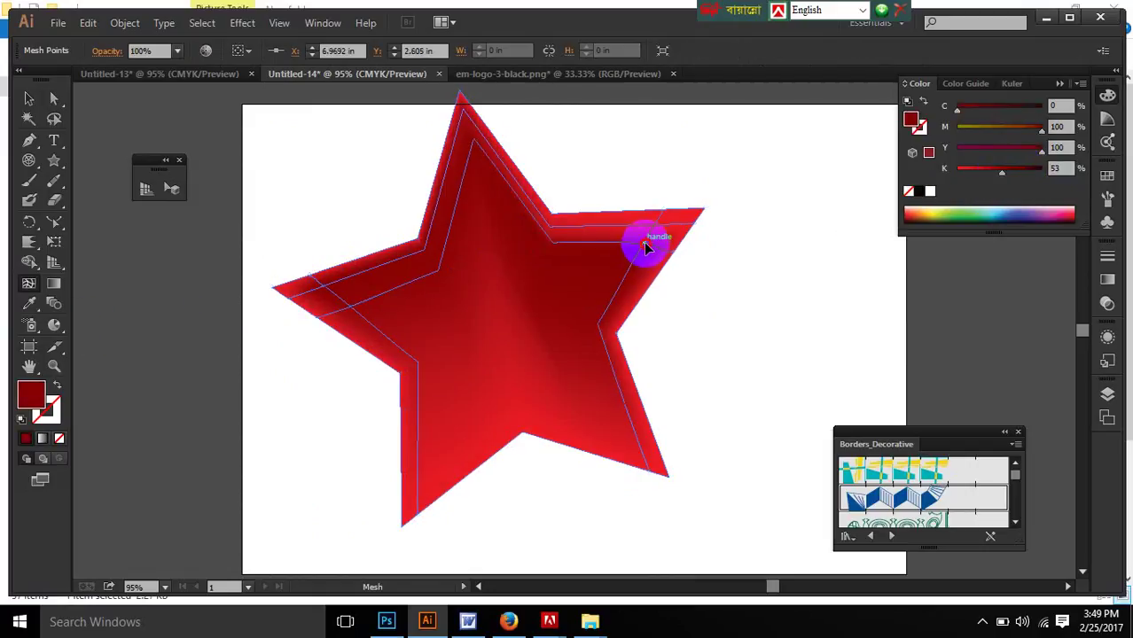
click(656, 230)
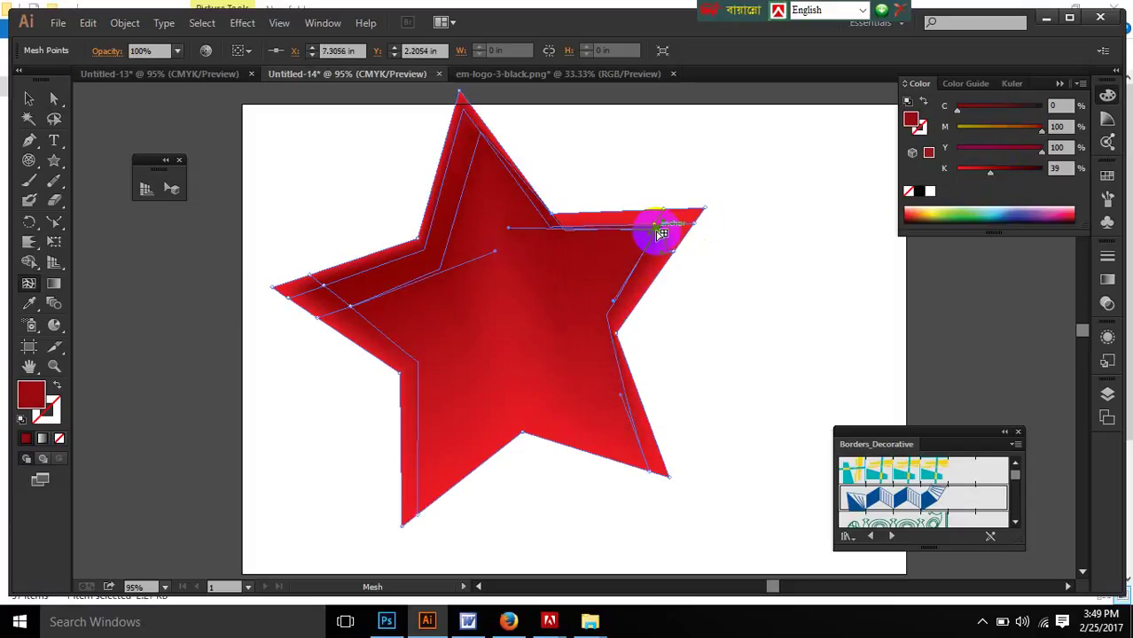
drag(663, 233, 711, 203)
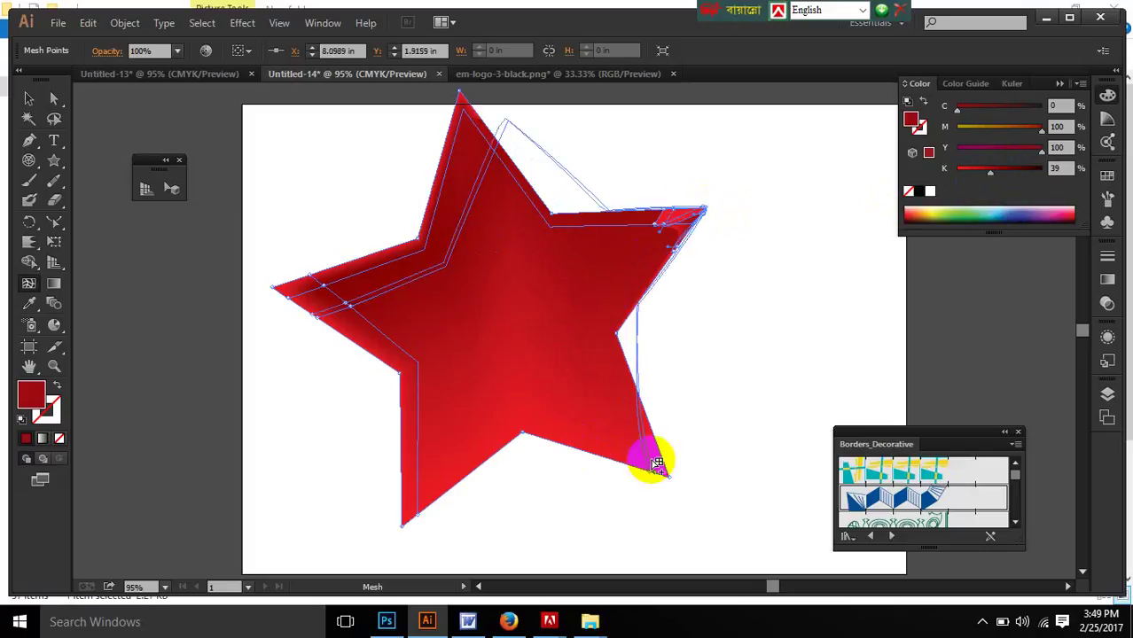
Step: Undo all the mesh edits on the star, back to the plain red path
key(v)
key(ctrl+z)
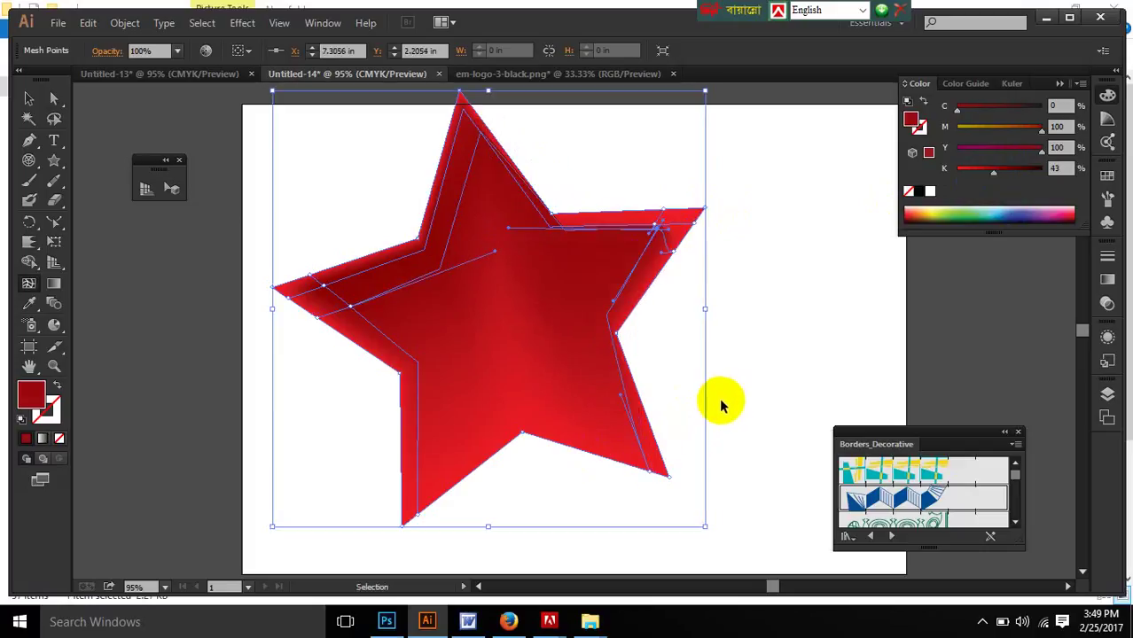
key(ctrl+z)
click(644, 424)
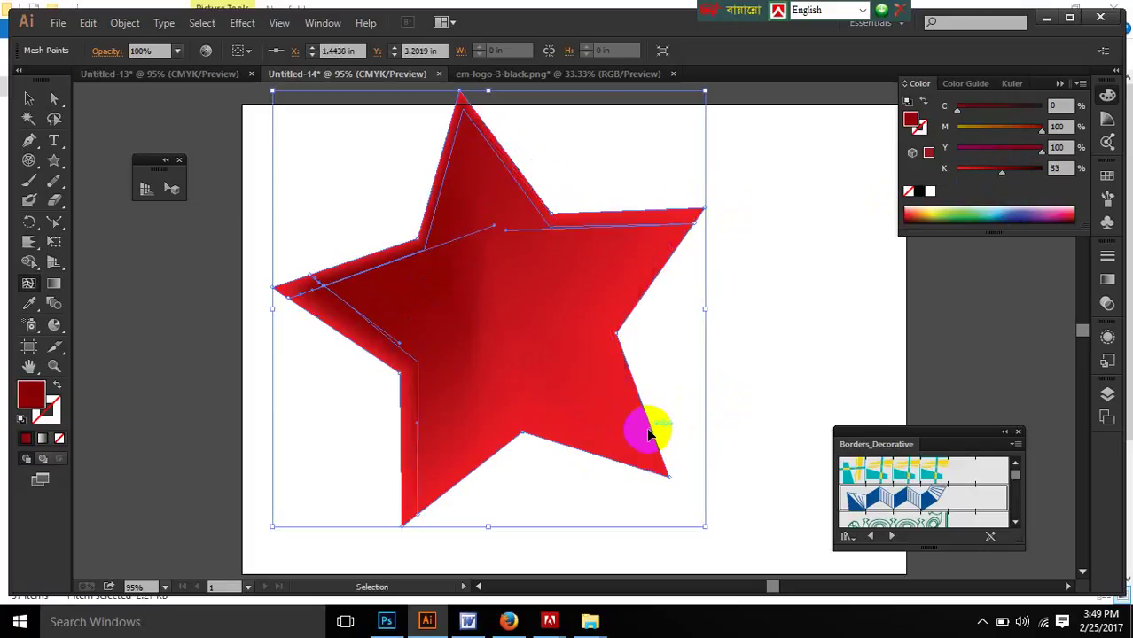
key(ctrl+z)
key(ctrl+z)
key(ctrl+z)
key(ctrl+z)
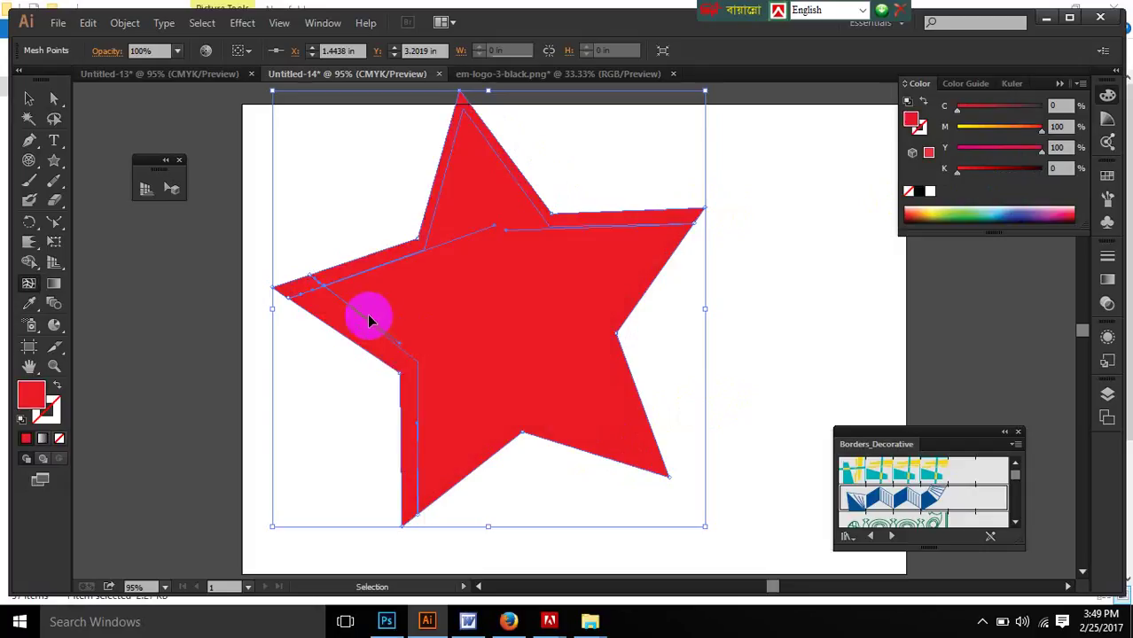
key(ctrl+z)
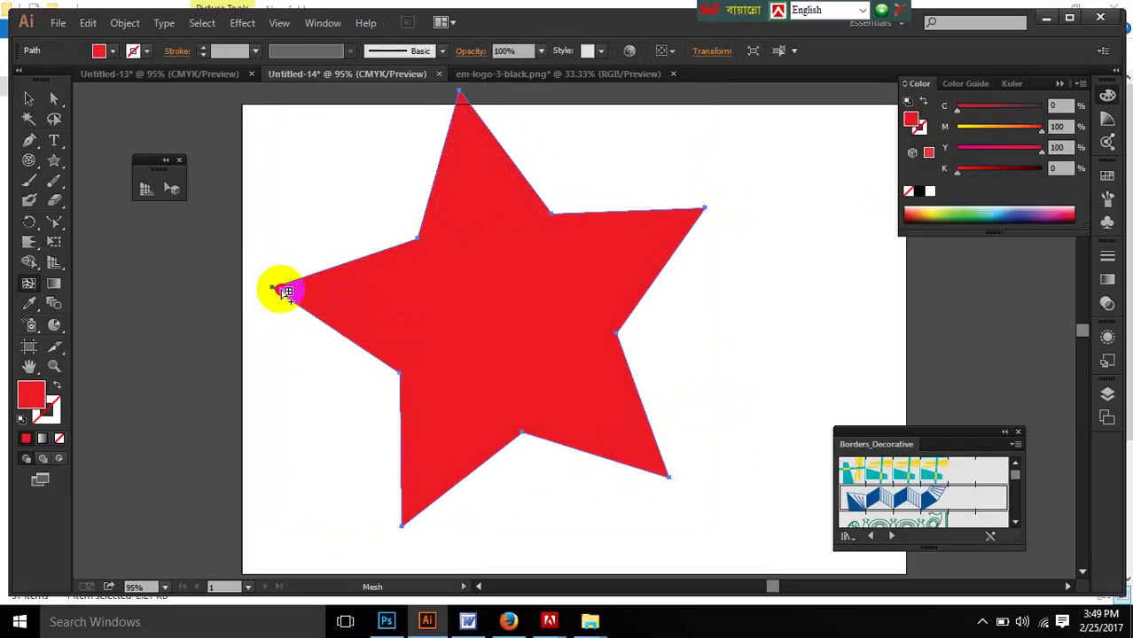
Step: Add a mesh point at the very tip of the star's left arm and set its black to 46%
click(279, 289)
click(1022, 169)
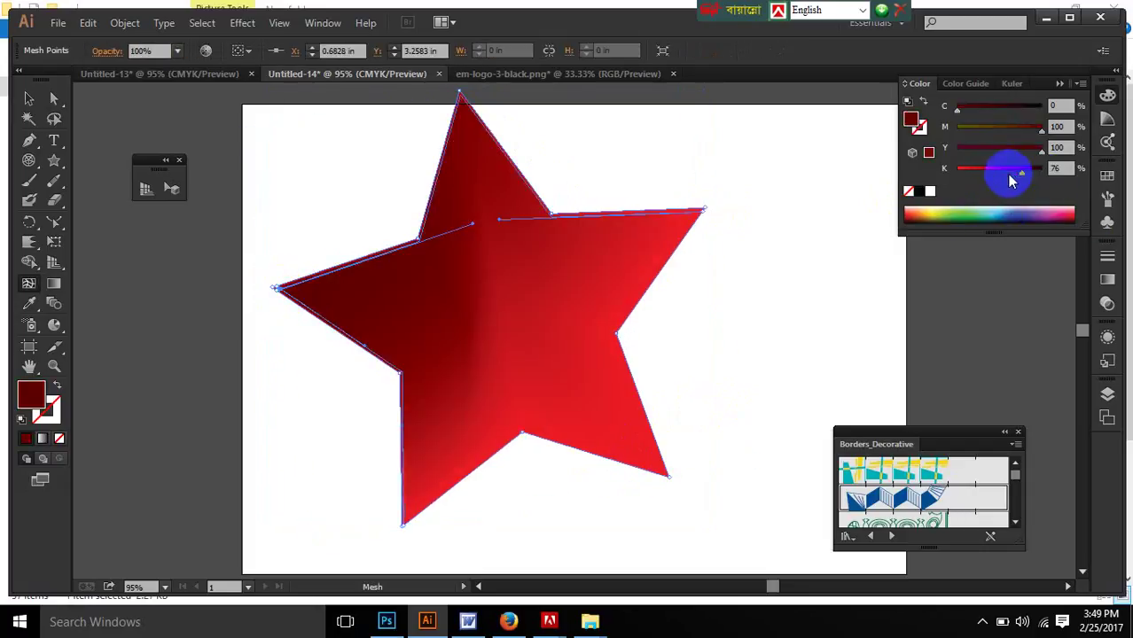
click(996, 171)
Step: Add mesh points in the same dark red at the star's lower-right and upper-right tips, then deselect the star
click(666, 476)
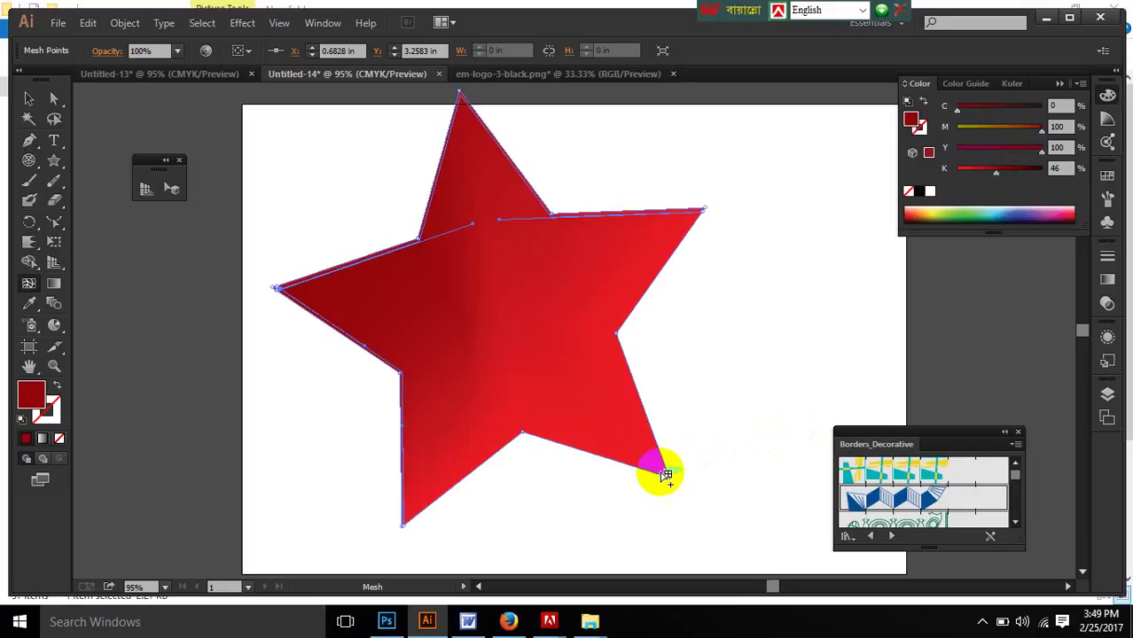
click(687, 239)
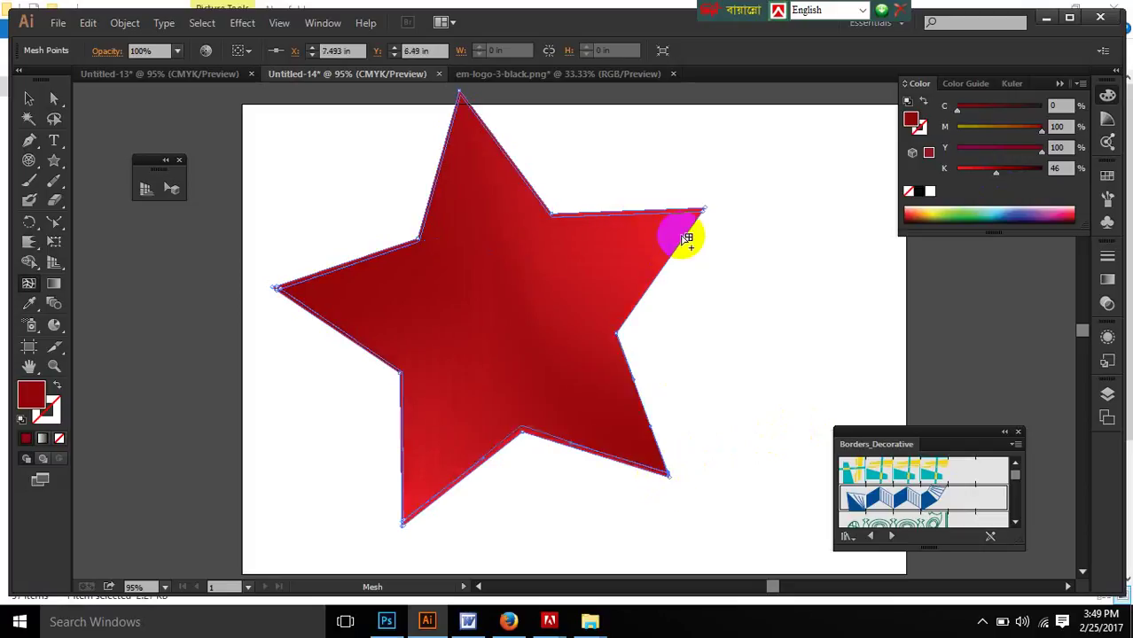
click(30, 98)
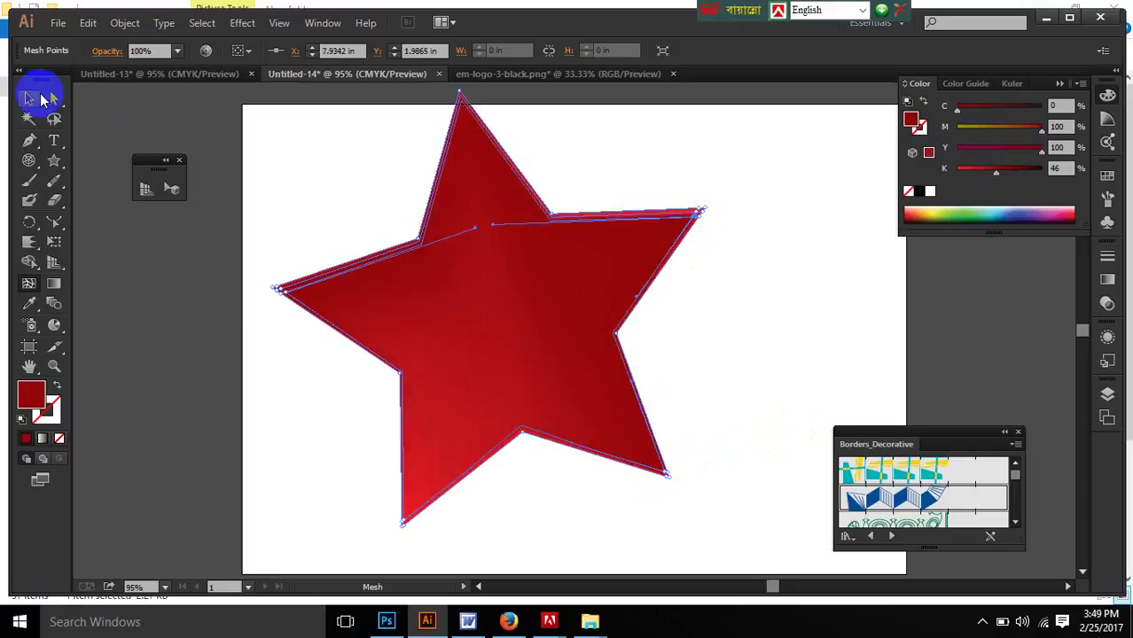
click(798, 359)
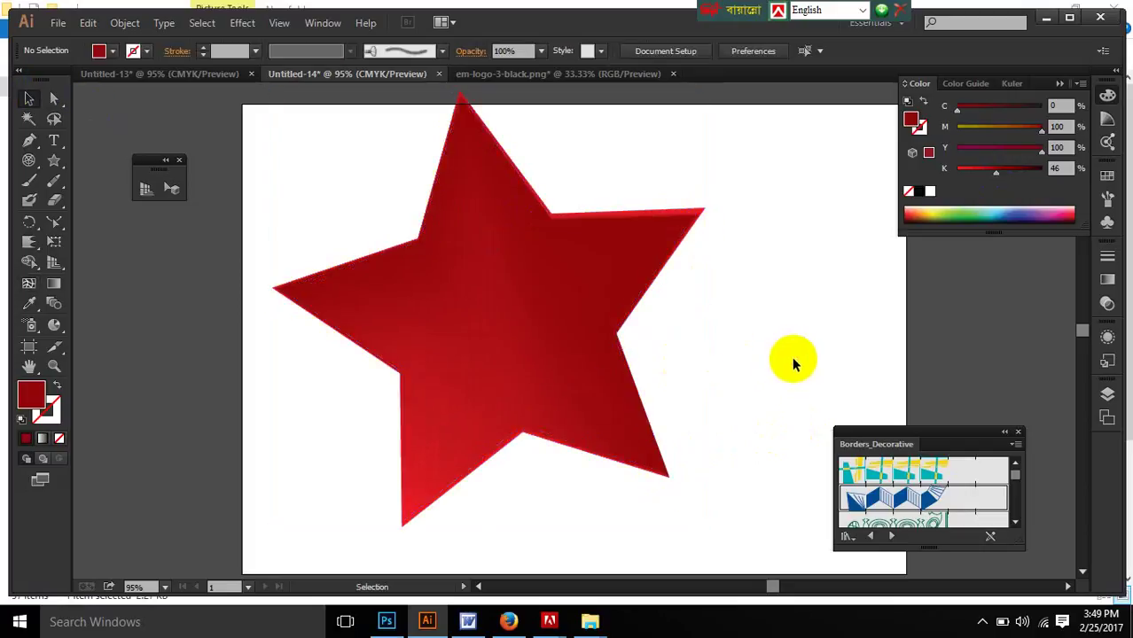
Step: Add a mesh point at the star's lower-left tip and color it 30% magenta, 100% yellow and 95% black
click(577, 469)
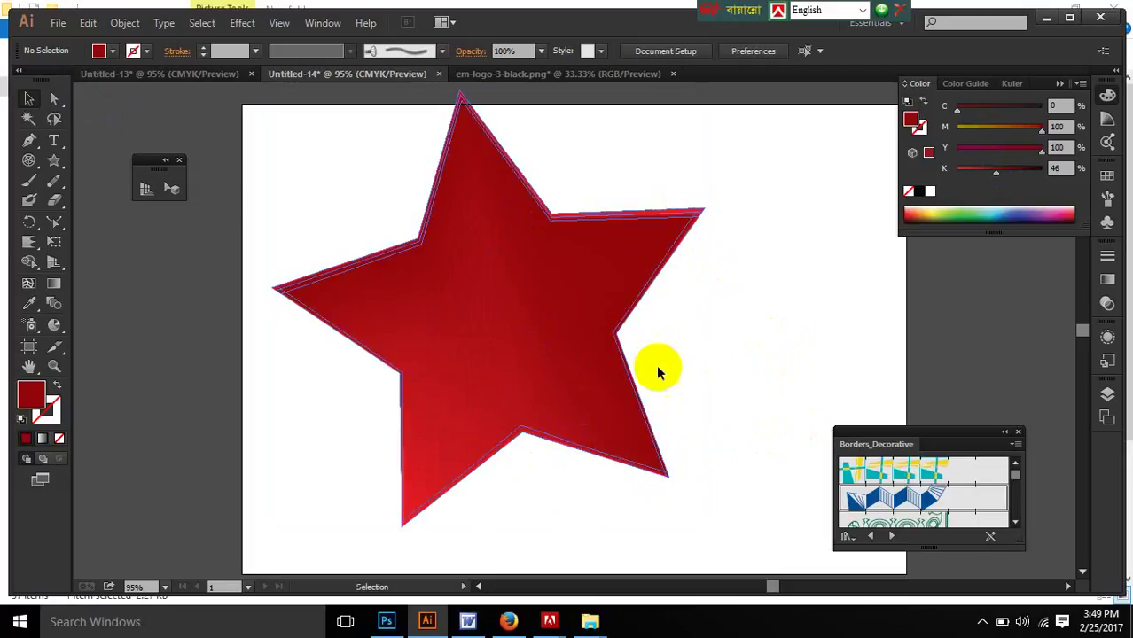
click(661, 456)
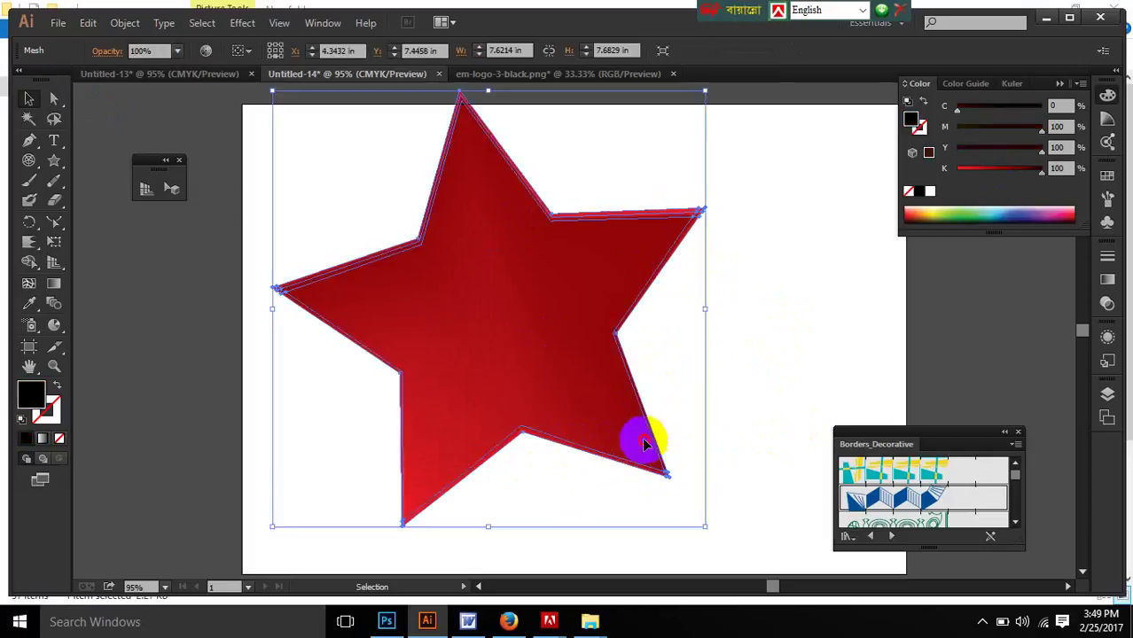
click(26, 285)
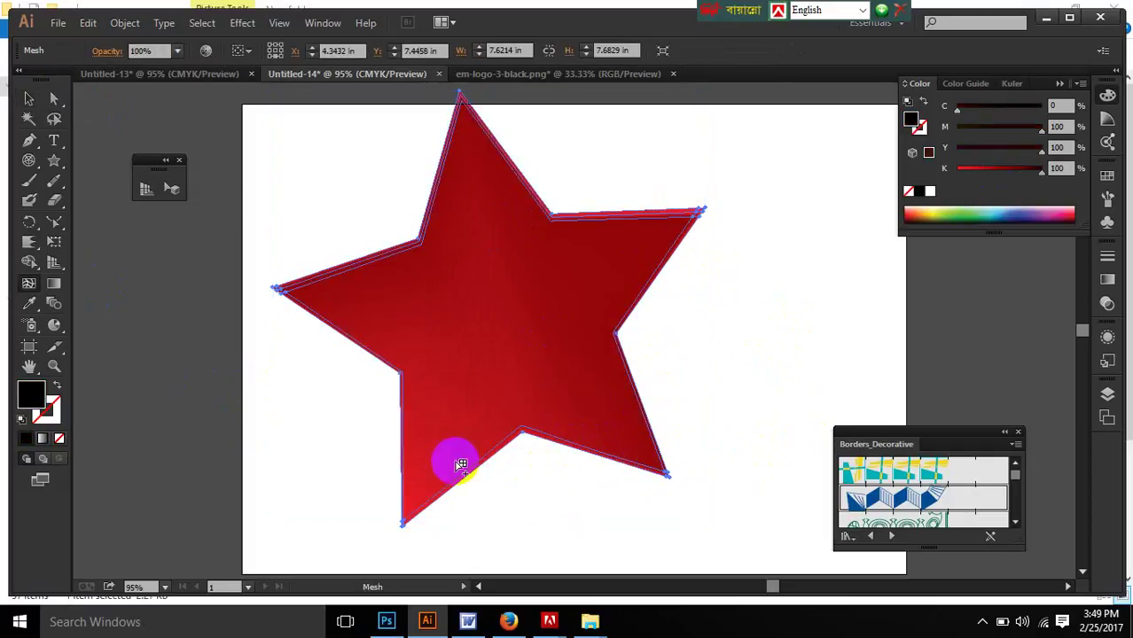
click(412, 512)
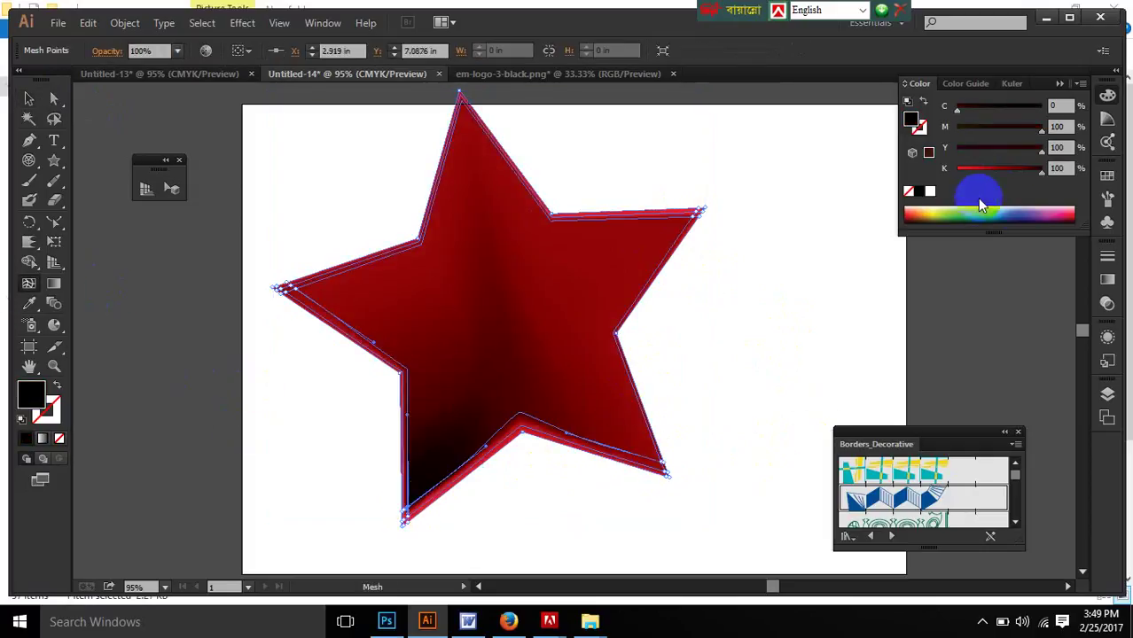
click(1029, 170)
mouse_move(1030, 175)
mouse_down()
mouse_move(1019, 173)
mouse_move(1038, 169)
mouse_up()
drag(1042, 127, 998, 131)
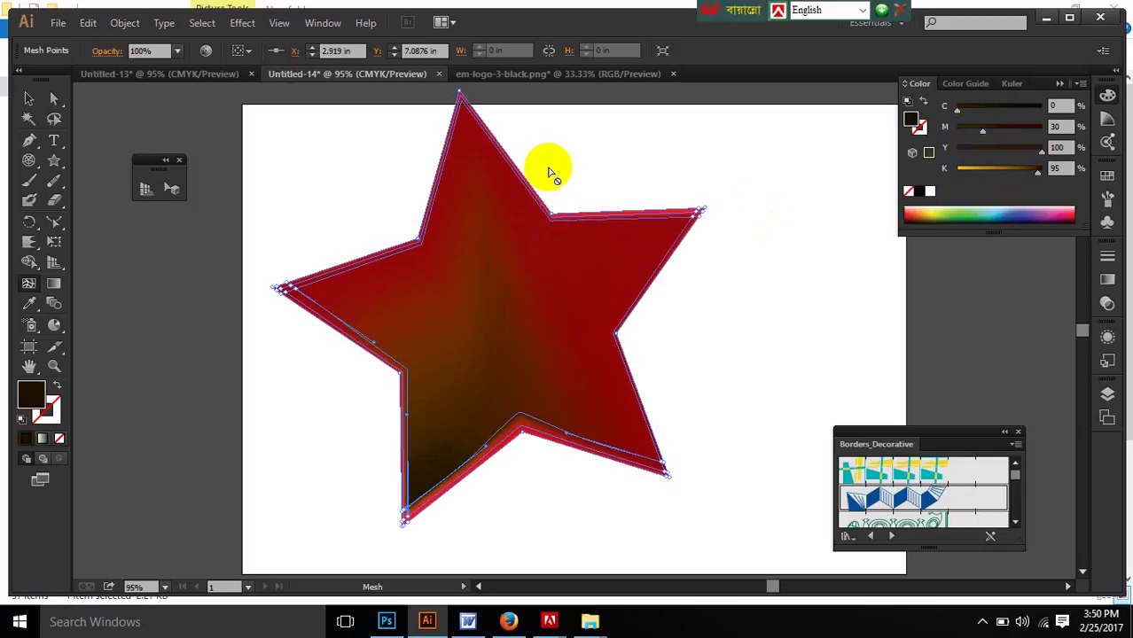
Step: Select the whole star mesh and delete it from the artboard
click(24, 95)
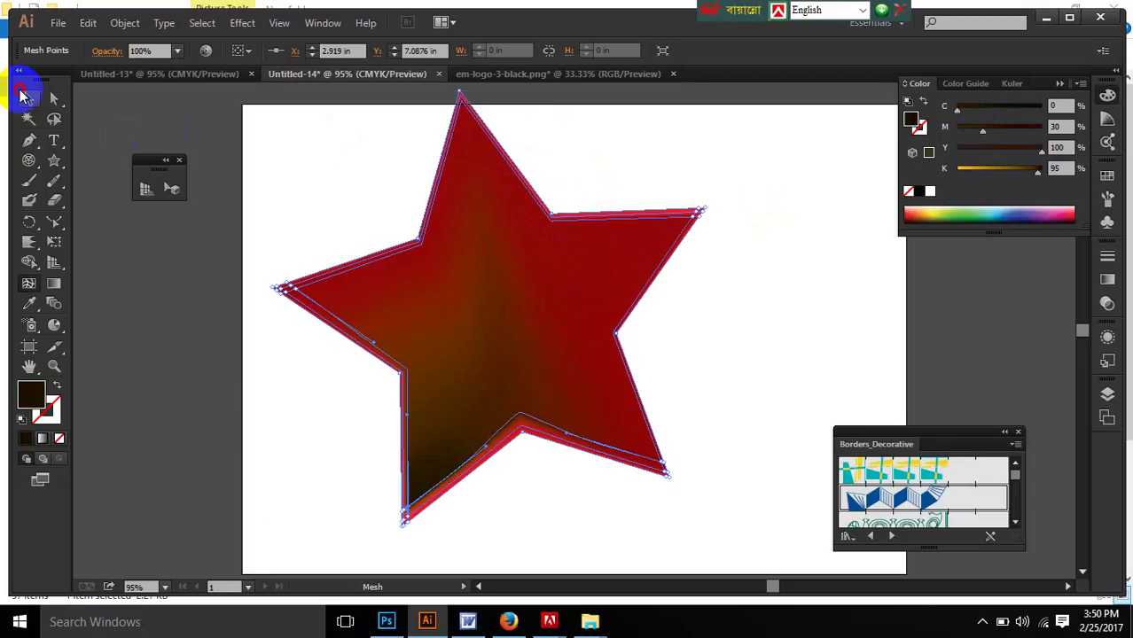
click(813, 285)
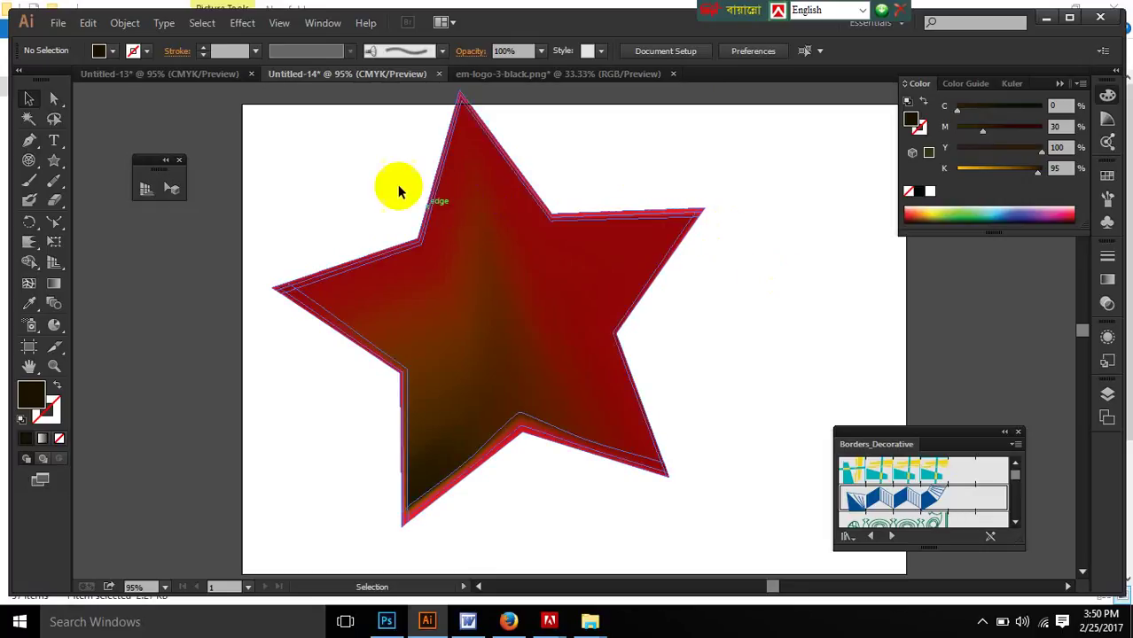
drag(395, 179, 556, 328)
key(Delete)
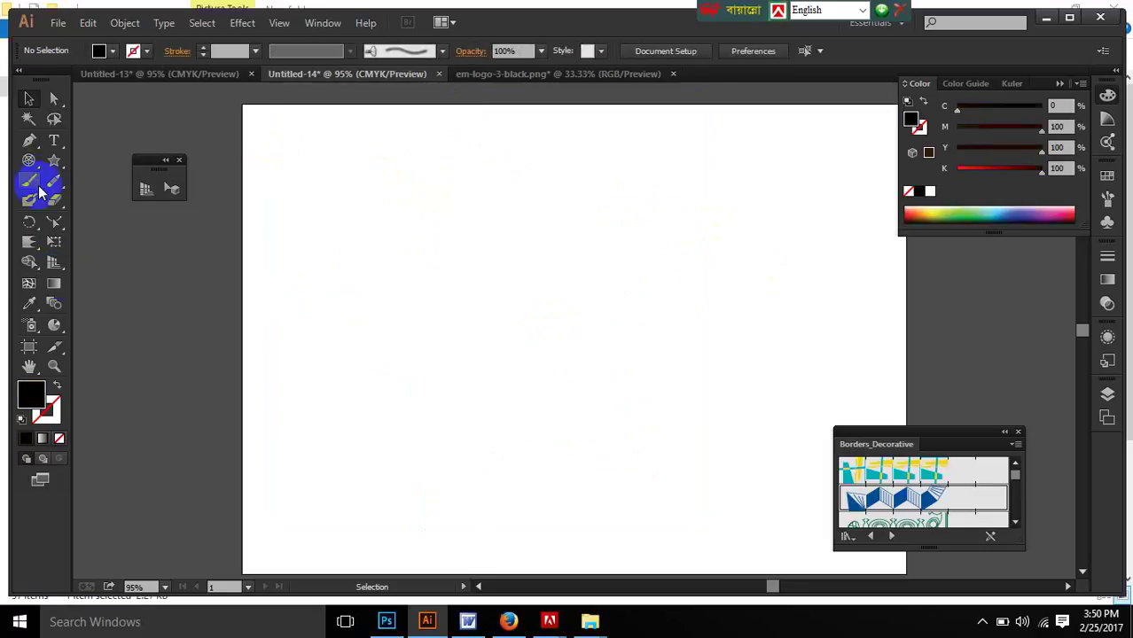
Step: Draw a large, nearly round ellipse in the middle of the artboard and apply a linear white-to-black gradient fill
drag(55, 165, 136, 202)
drag(394, 207, 692, 481)
double_click(55, 283)
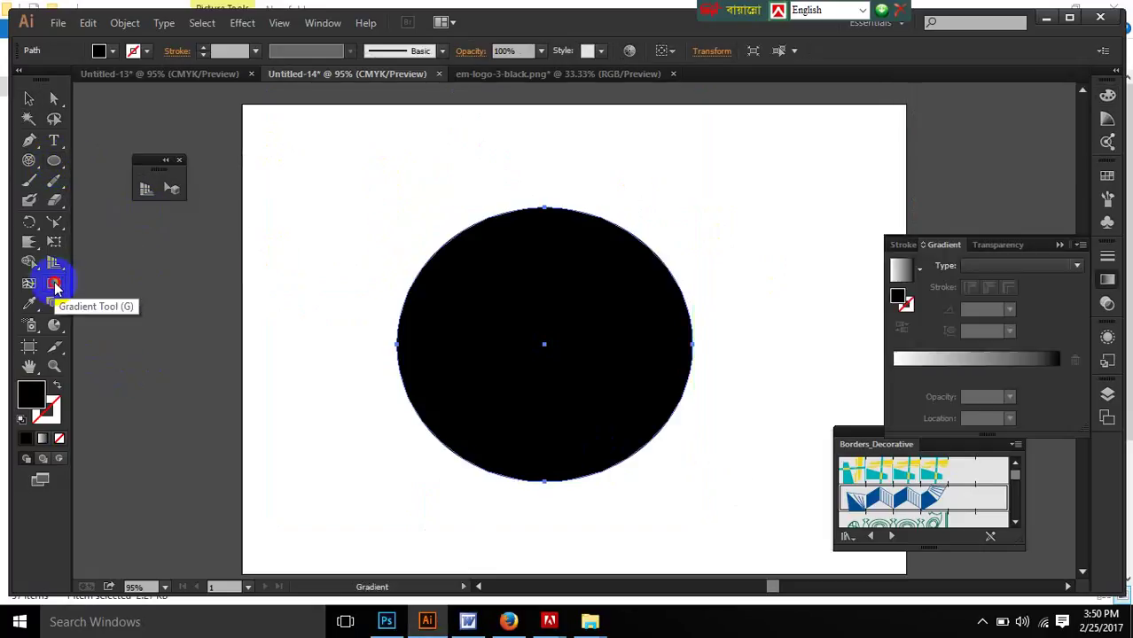
click(1018, 268)
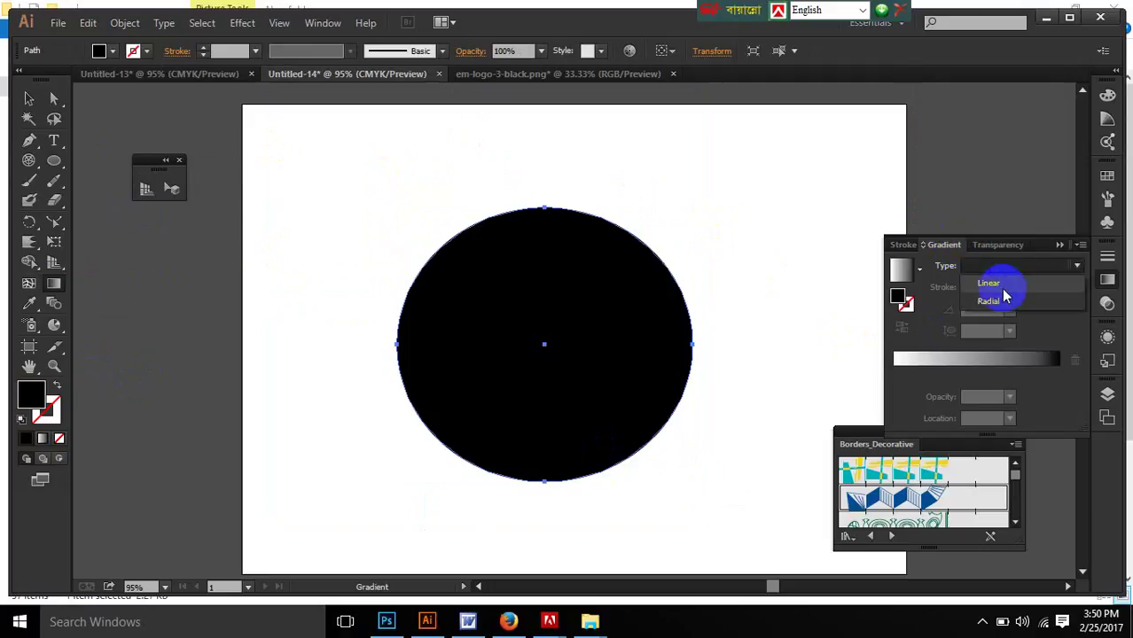
click(991, 284)
Step: Try the Radial gradient type on the ellipse and switch back to Linear
click(995, 264)
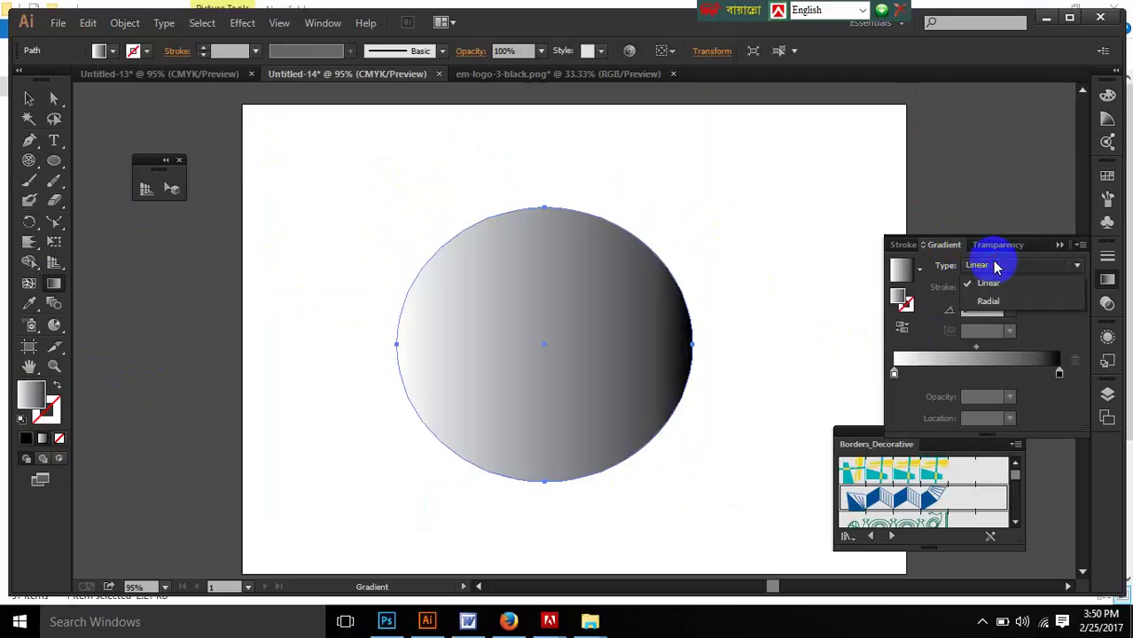
click(999, 302)
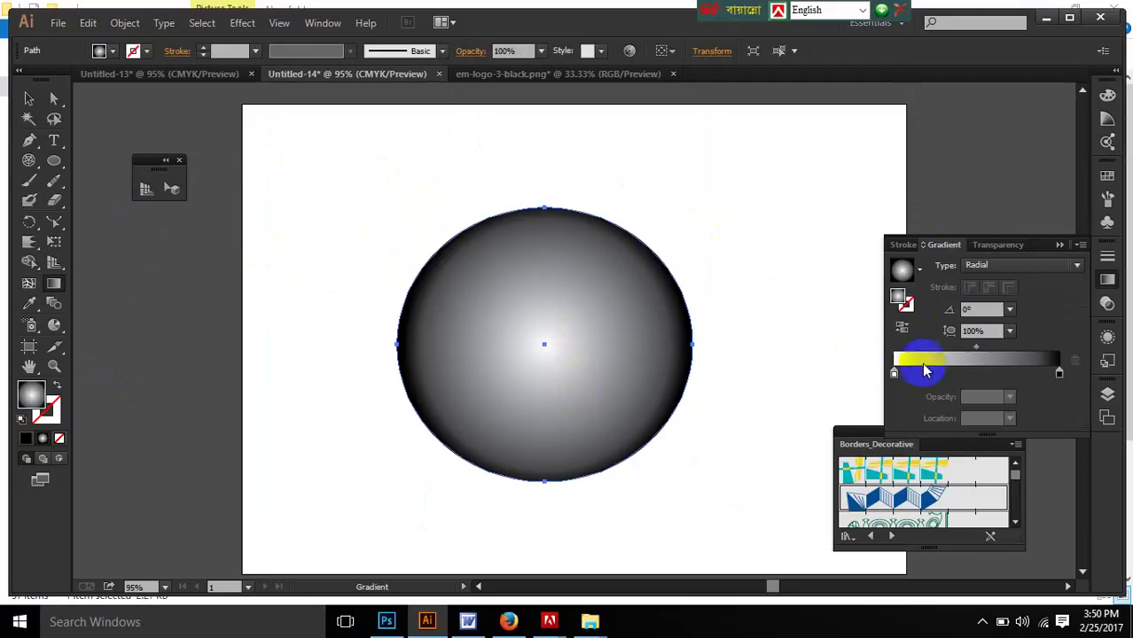
click(1006, 264)
click(991, 284)
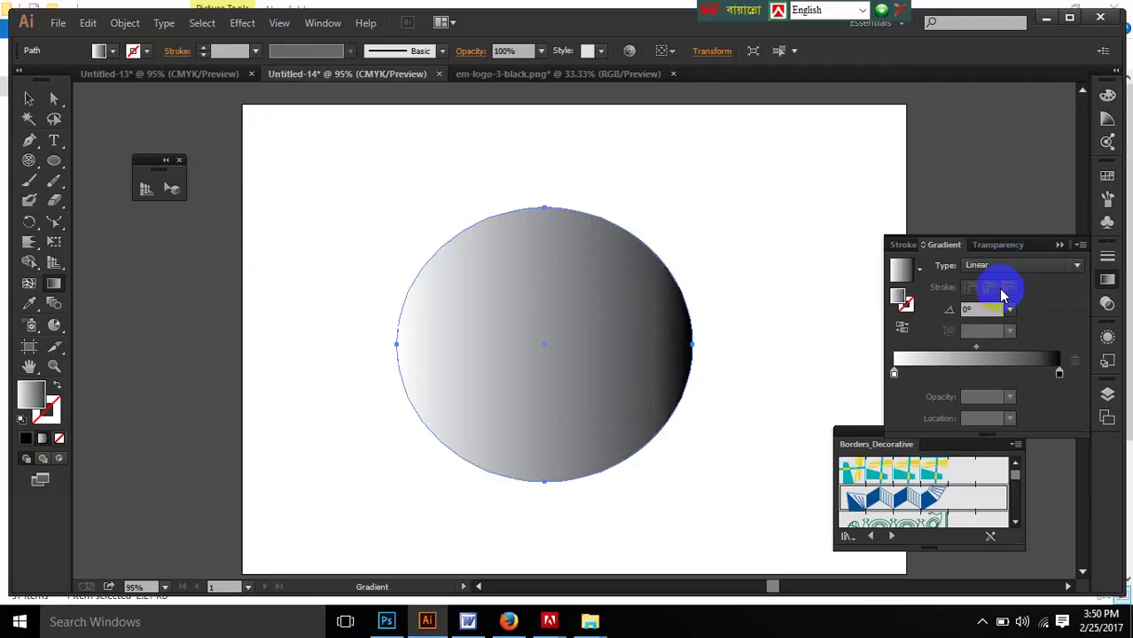
Step: Add four intermediate color stops to the ellipse's gradient at about 25%, 37%, 65% and 83%
click(934, 376)
click(1032, 376)
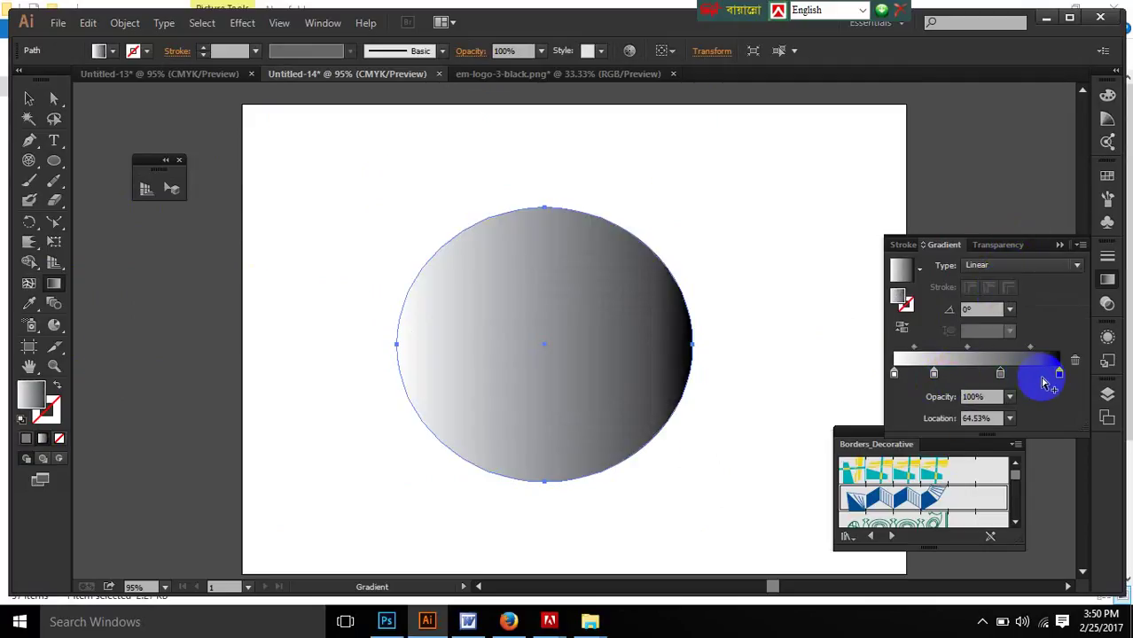
click(1000, 376)
click(956, 376)
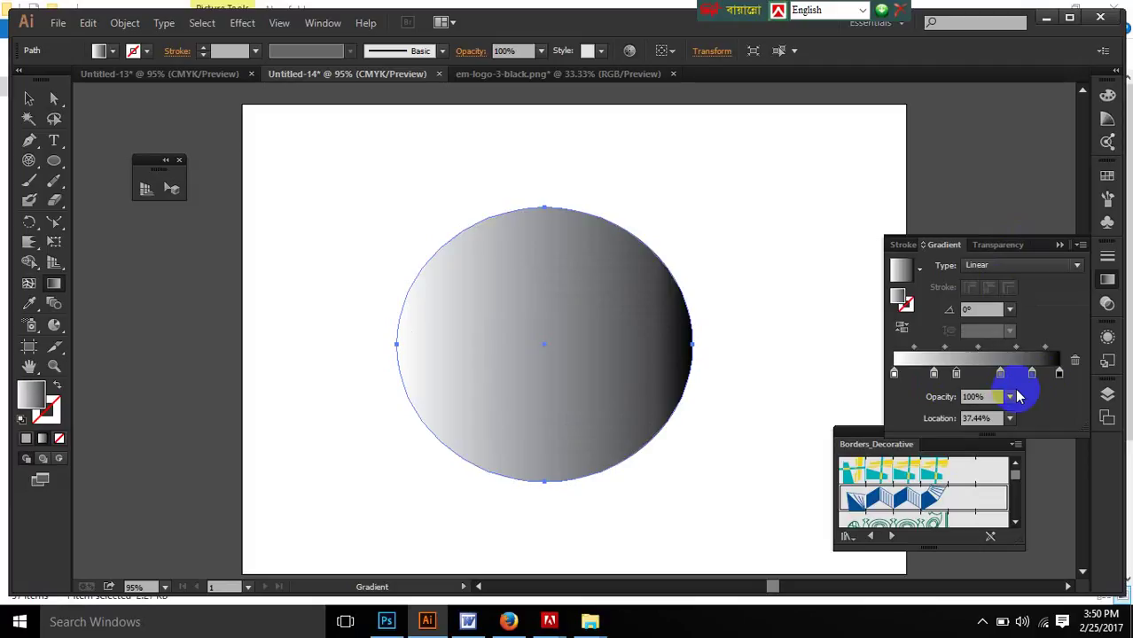
Step: Set the gradient stop near 25% to 61% cyan and tint the stop near 37% magenta
double_click(934, 374)
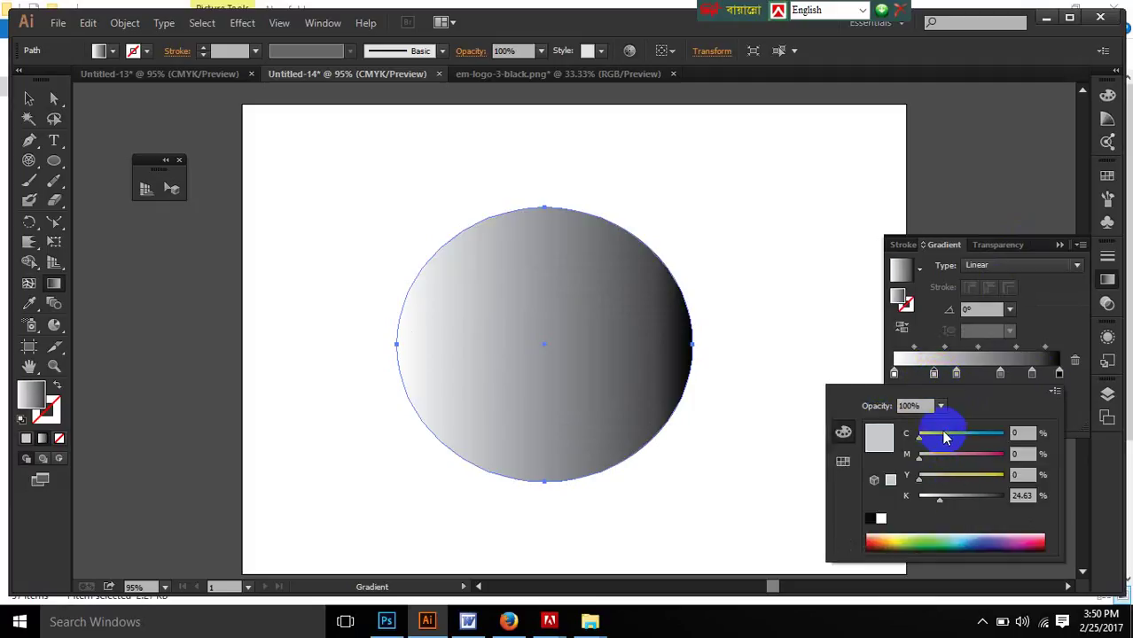
drag(949, 436, 974, 442)
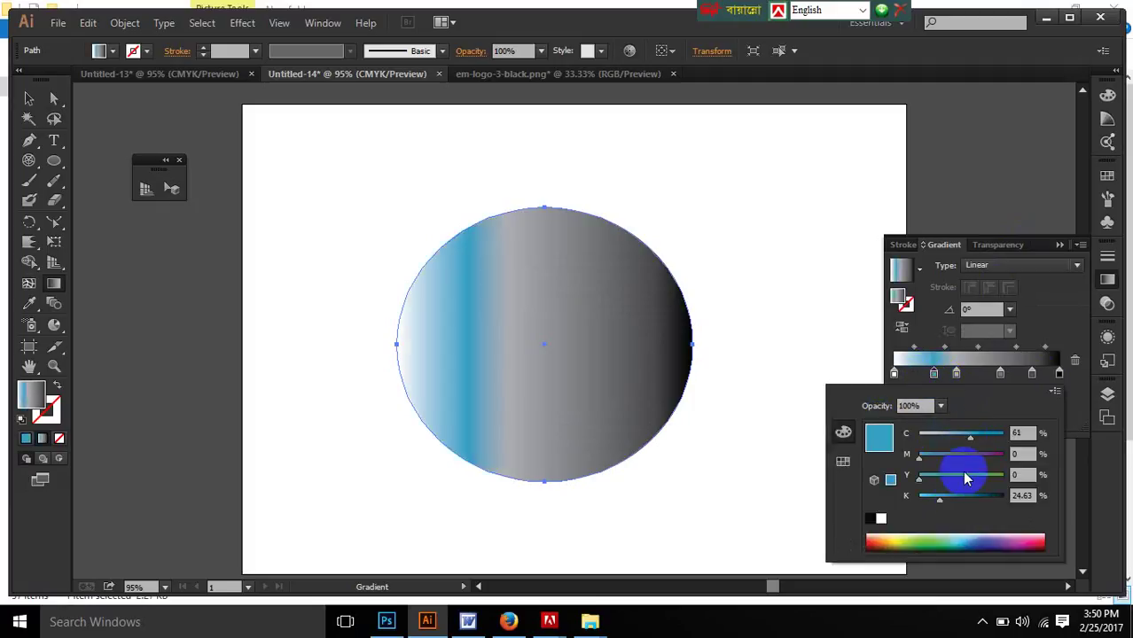
double_click(956, 373)
click(956, 373)
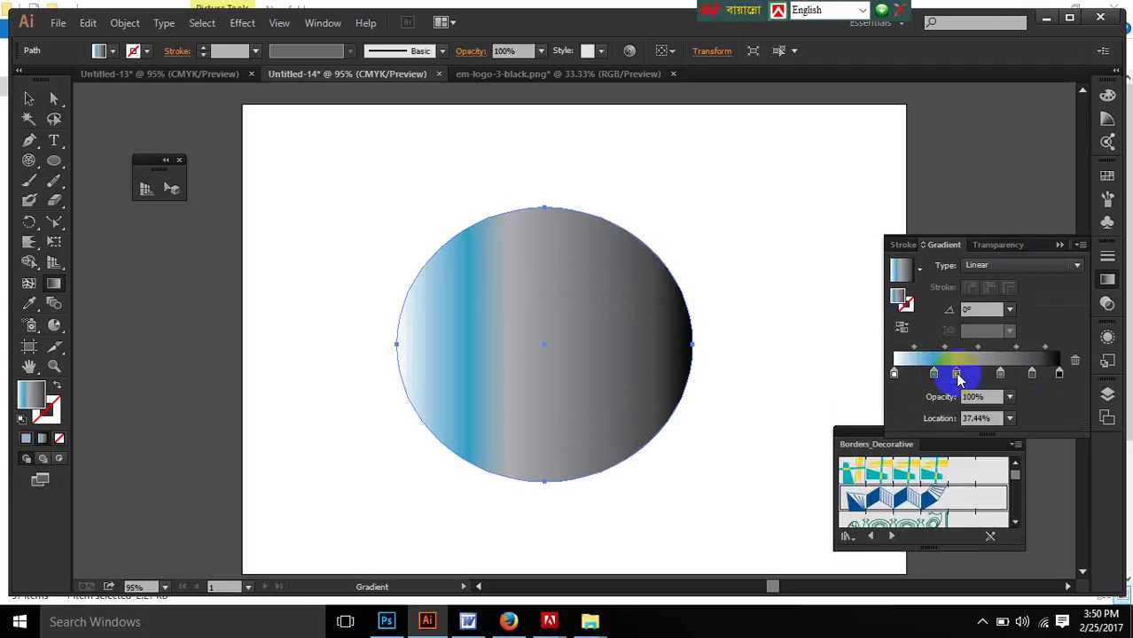
double_click(955, 374)
drag(956, 455, 975, 438)
Step: Set the gradient stop near 65% to 66% cyan and the stop near 83% to 72% yellow
double_click(1000, 374)
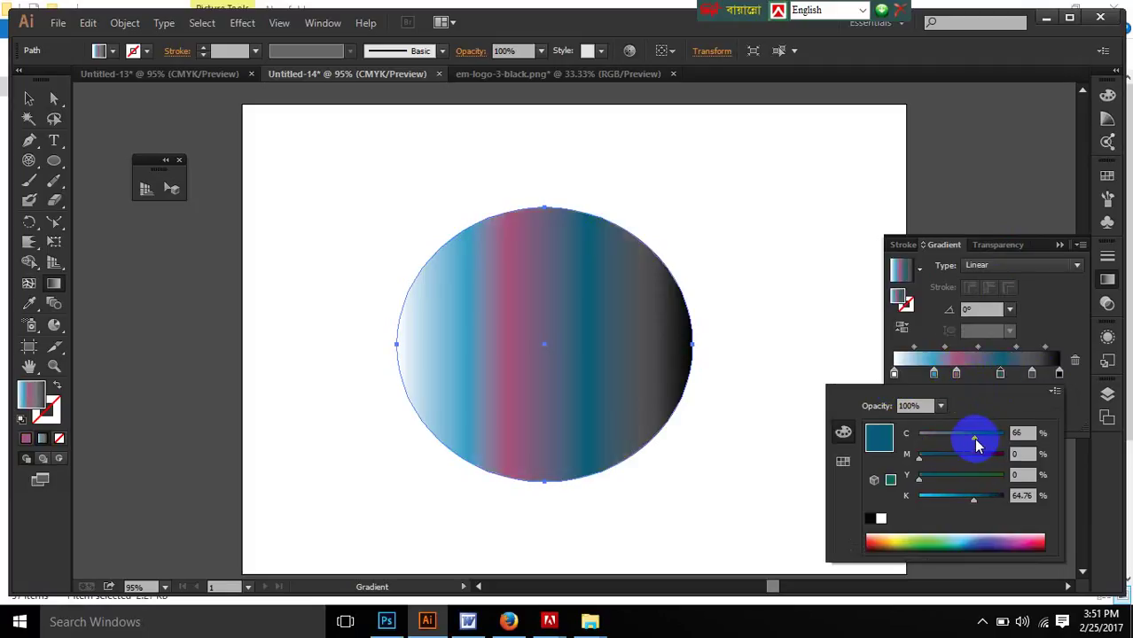
click(1029, 362)
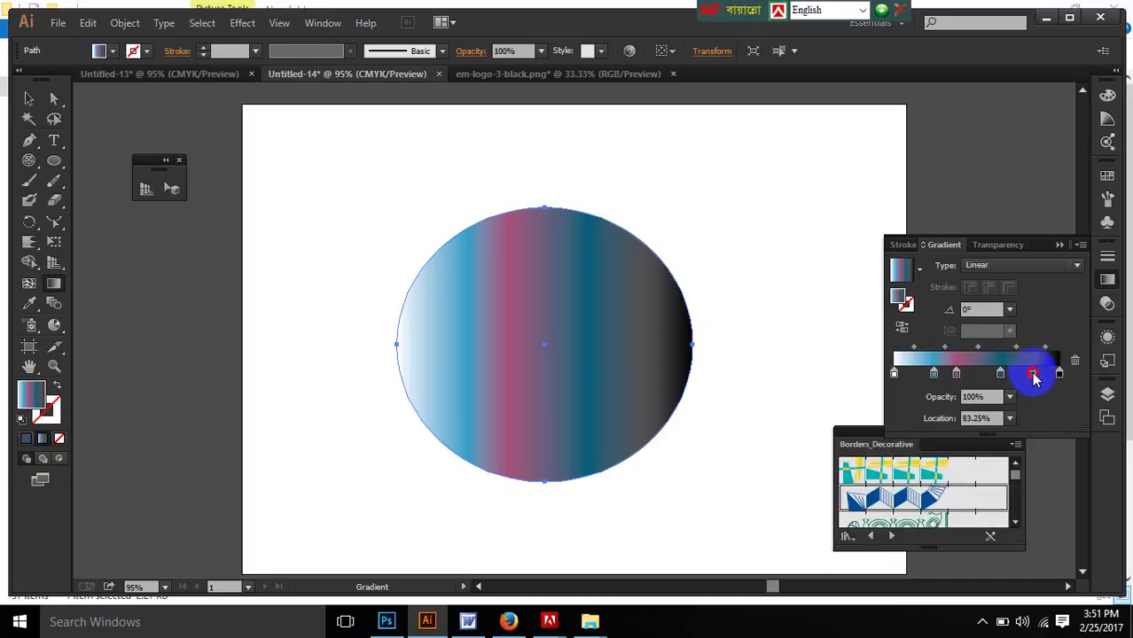
double_click(1032, 373)
drag(974, 480, 985, 484)
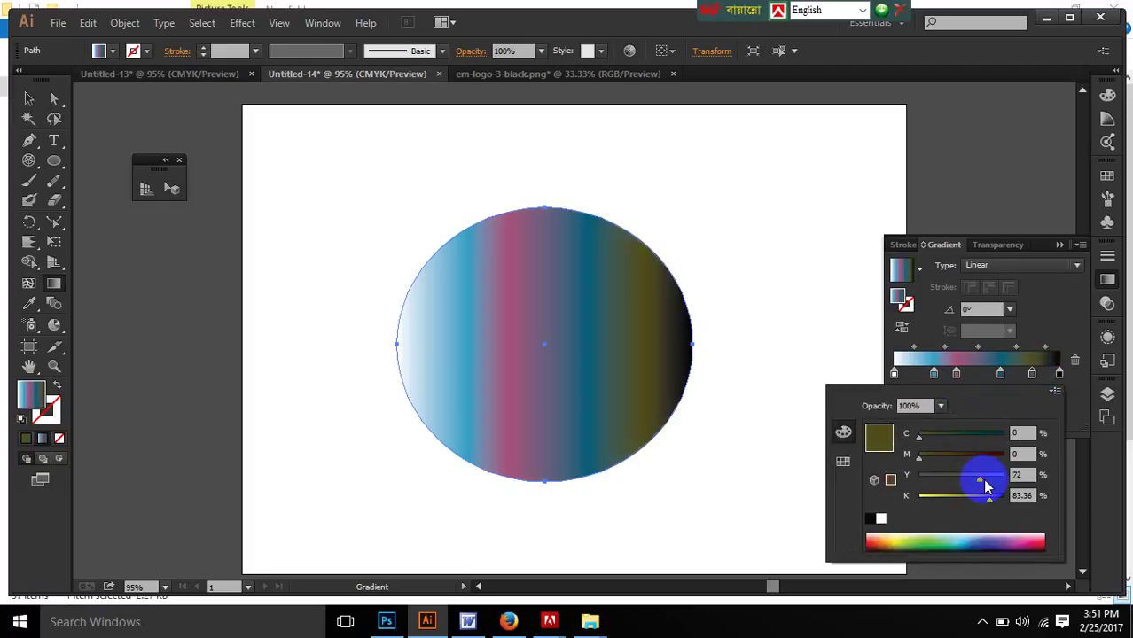
Step: Change the multicolor gradient's type from Linear to Radial
click(1015, 267)
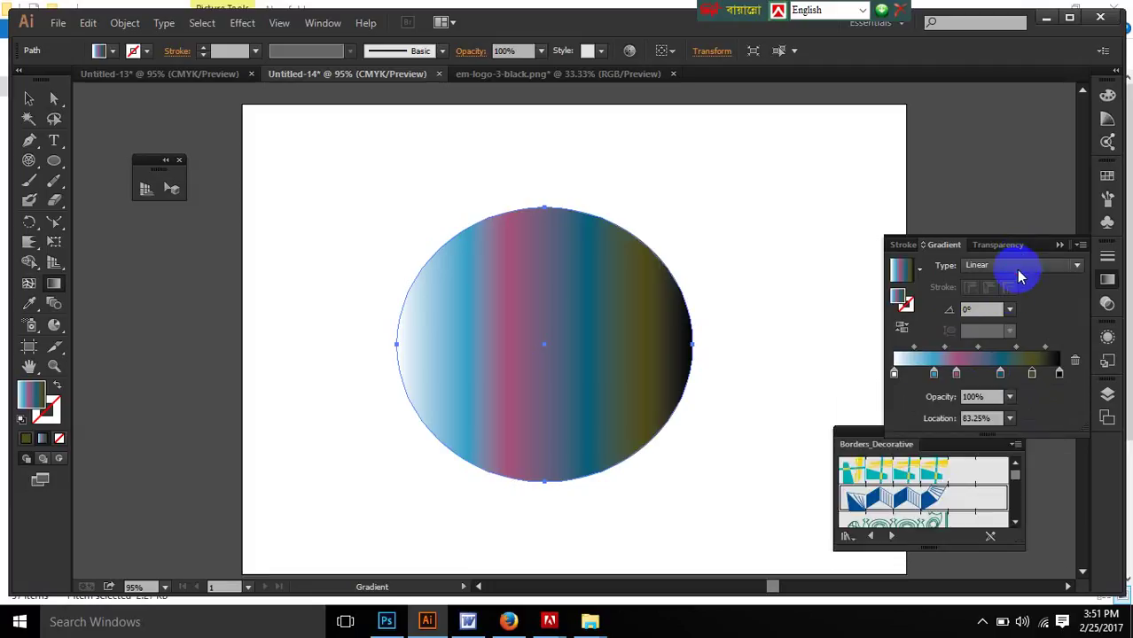
click(1007, 266)
click(990, 302)
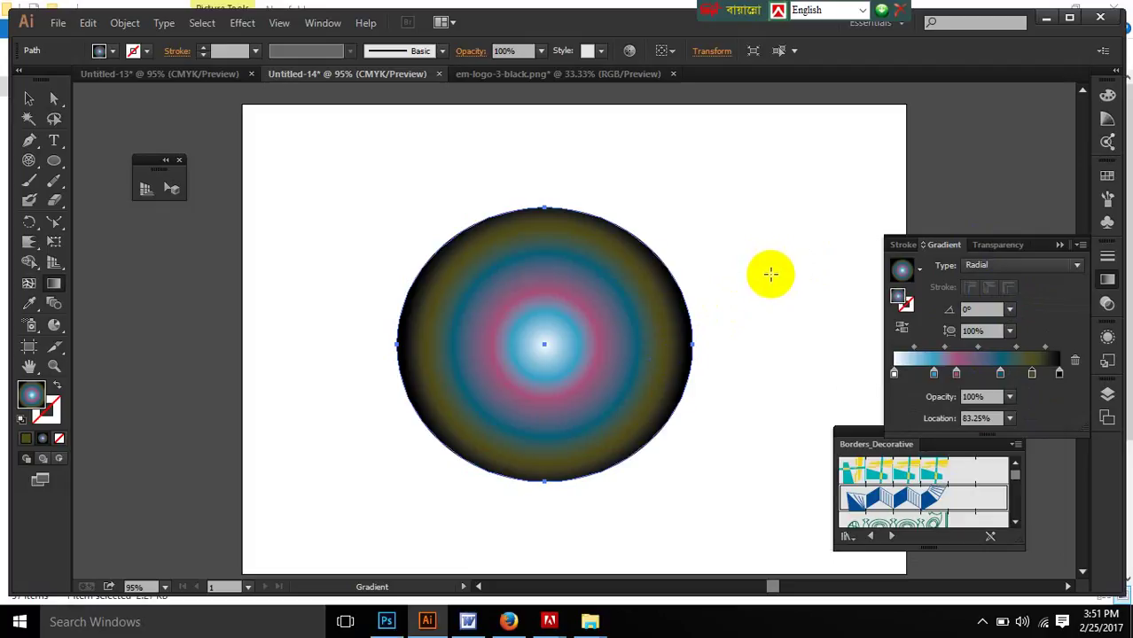
Step: Redraw the radial gradient's center and radius repeatedly with the Gradient tool, finishing with a tiny glow near the ellipse's right edge
mouse_move(540, 338)
mouse_down()
mouse_move(592, 346)
mouse_move(670, 334)
mouse_up()
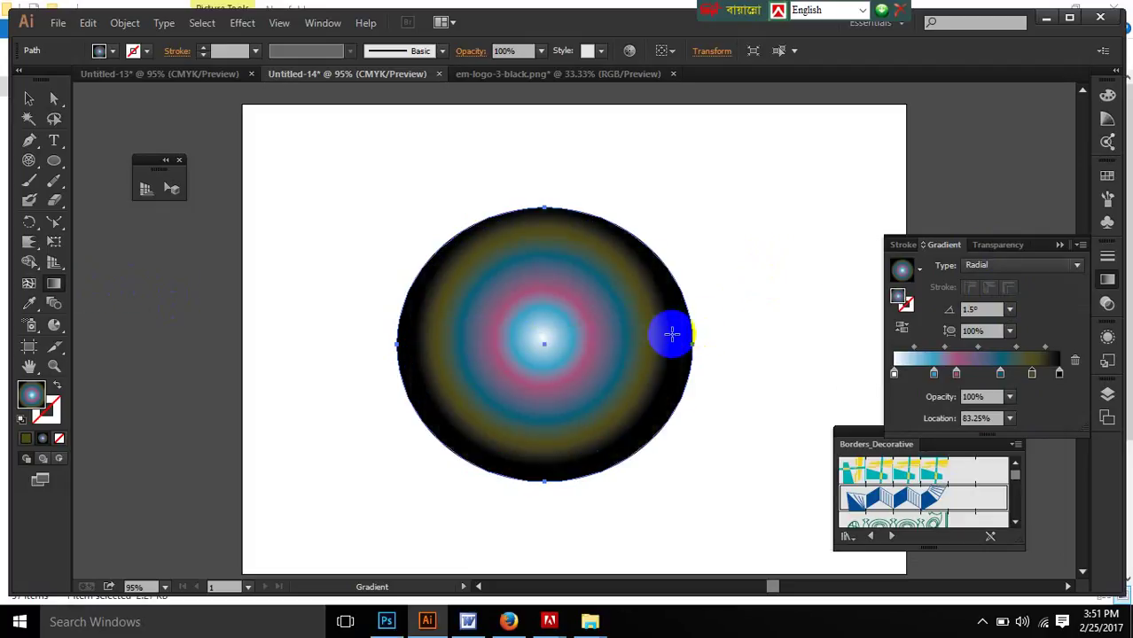
drag(566, 332, 465, 375)
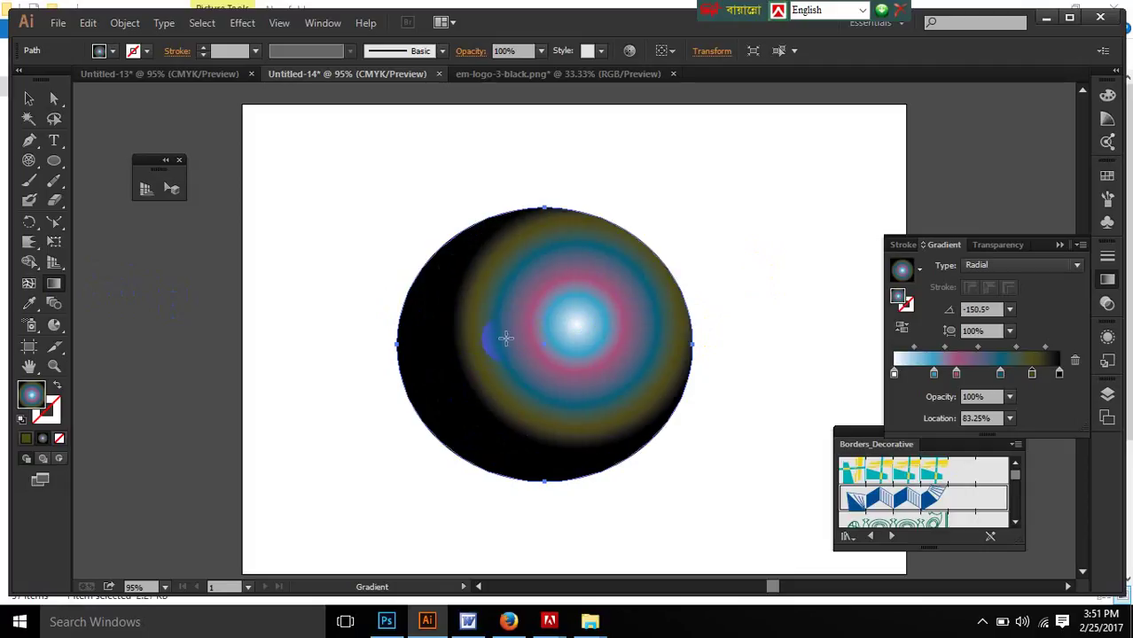
drag(500, 337, 622, 237)
drag(475, 287, 413, 278)
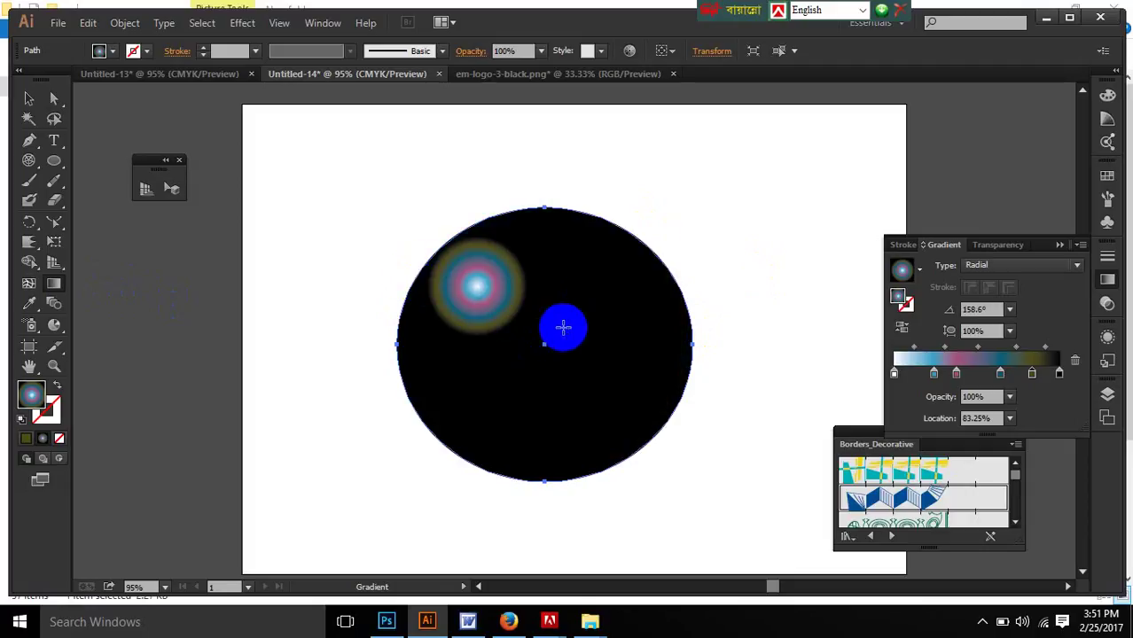
mouse_move(580, 284)
mouse_down()
mouse_move(705, 400)
mouse_move(670, 380)
mouse_up()
drag(498, 431, 408, 451)
drag(440, 380, 465, 321)
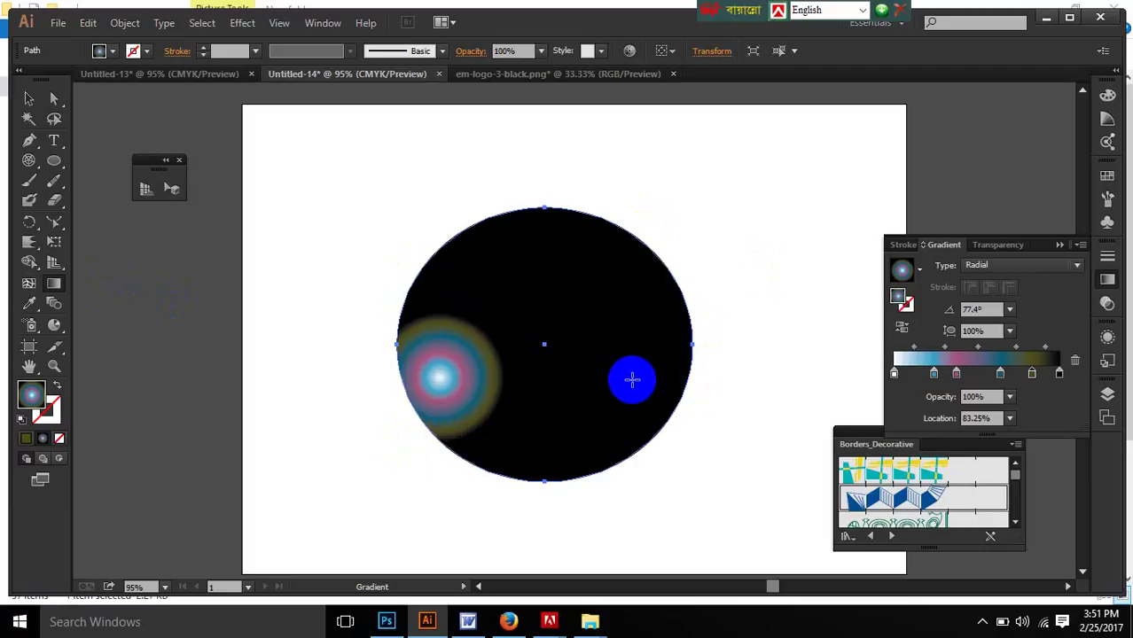
drag(592, 470, 584, 435)
drag(665, 350, 642, 345)
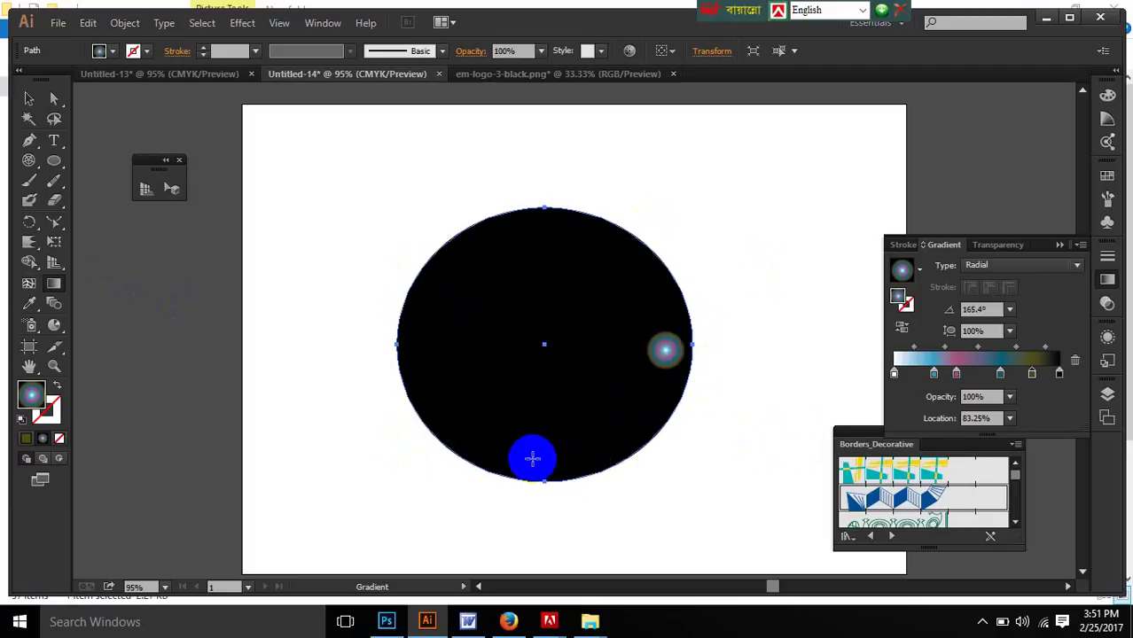
Step: Select the gradient-filled ellipse and delete it from the artboard
click(35, 100)
click(578, 441)
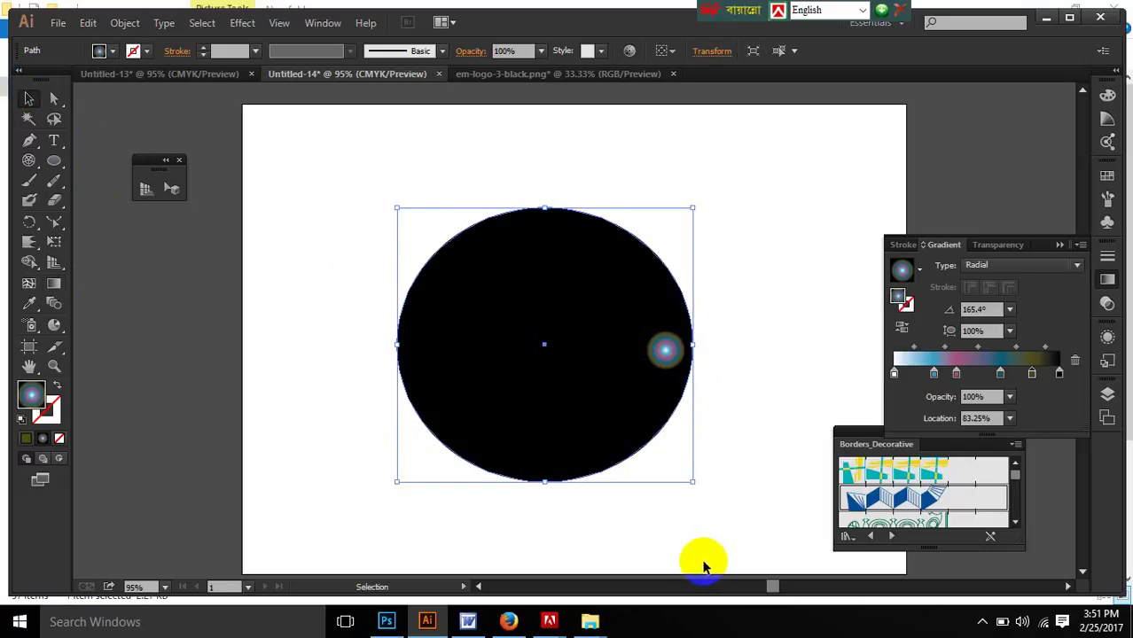
click(726, 430)
drag(434, 164, 755, 464)
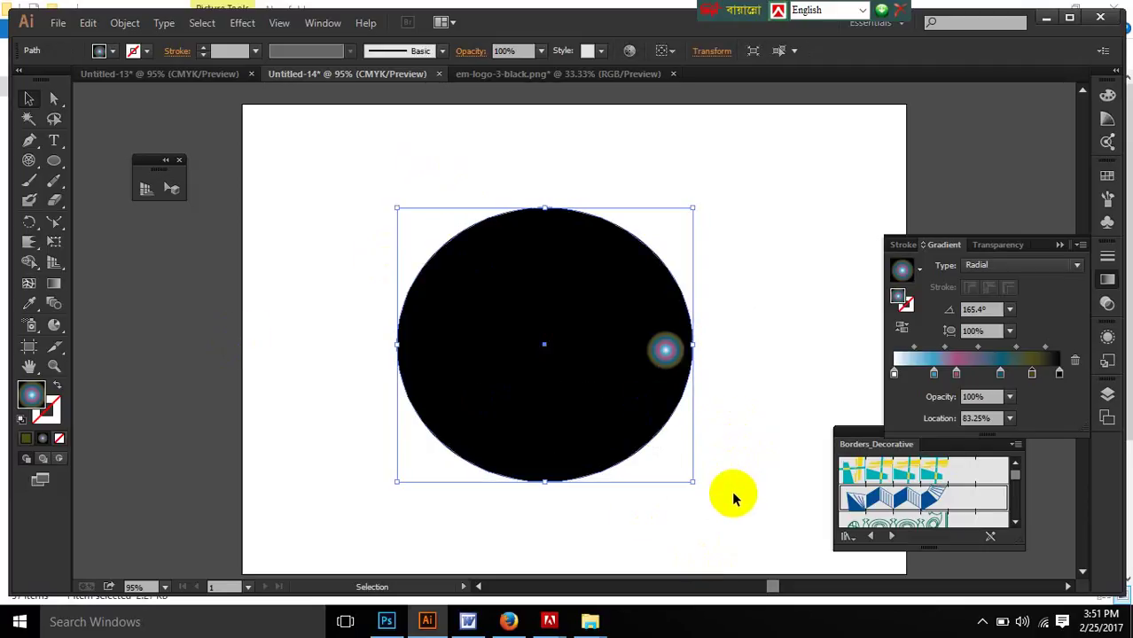
key(Delete)
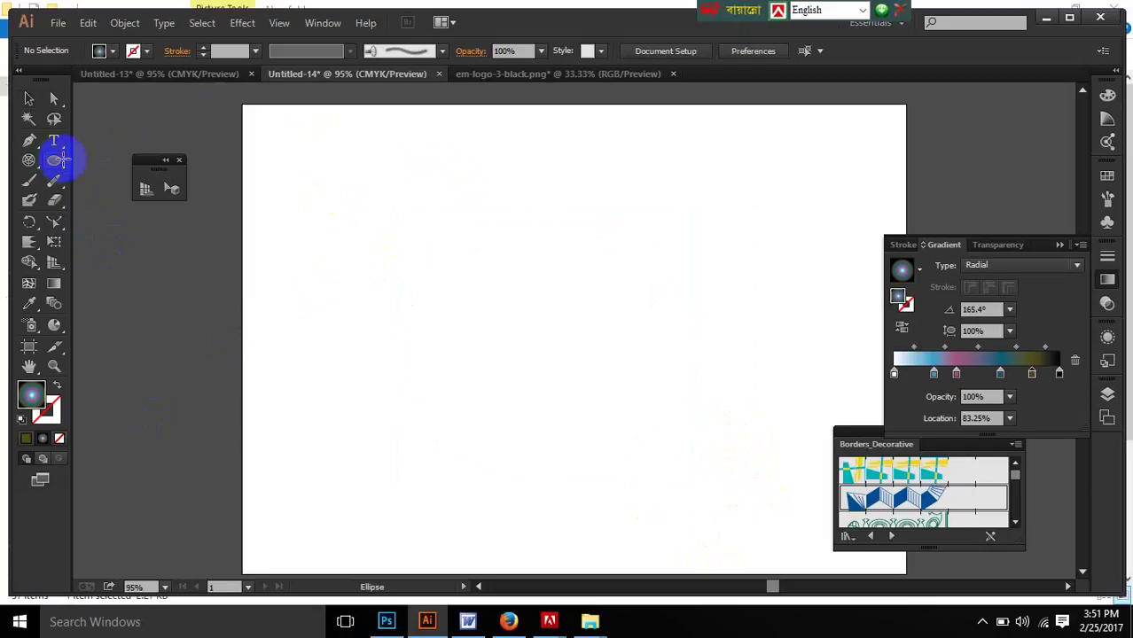
Step: Draw a wide ellipse in the upper part of the artboard and fill it with a green swatch
drag(360, 167, 565, 296)
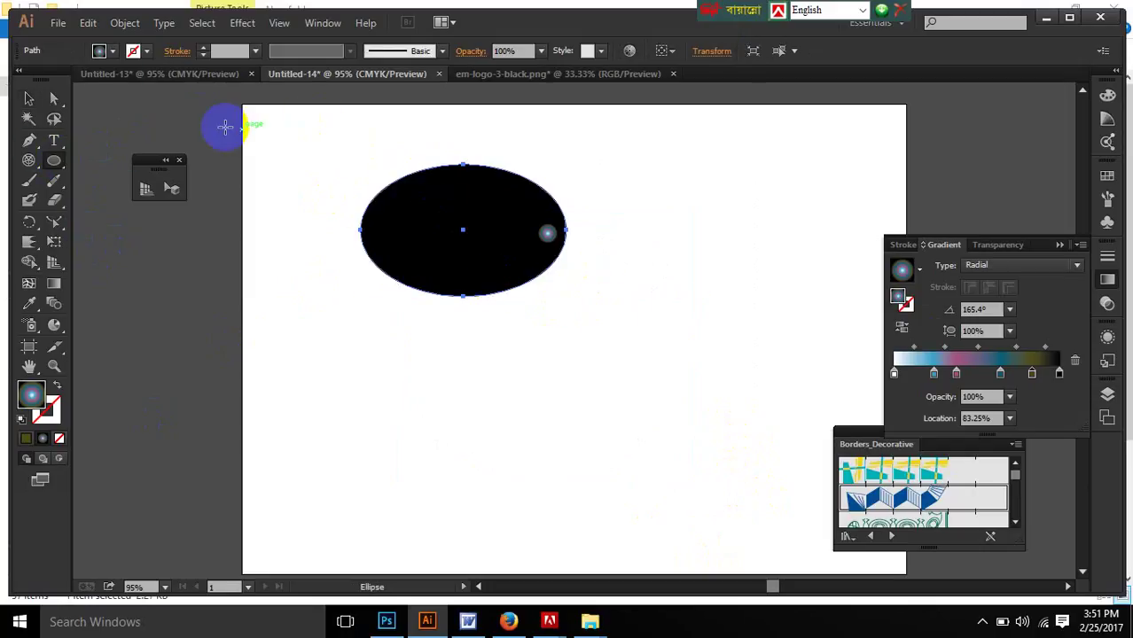
click(100, 50)
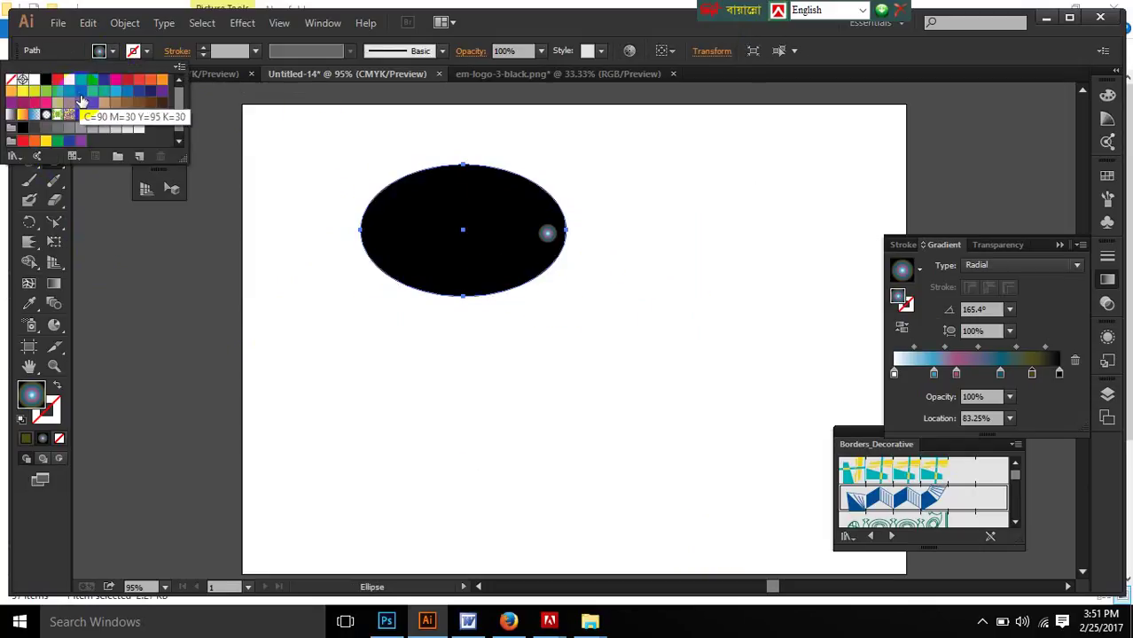
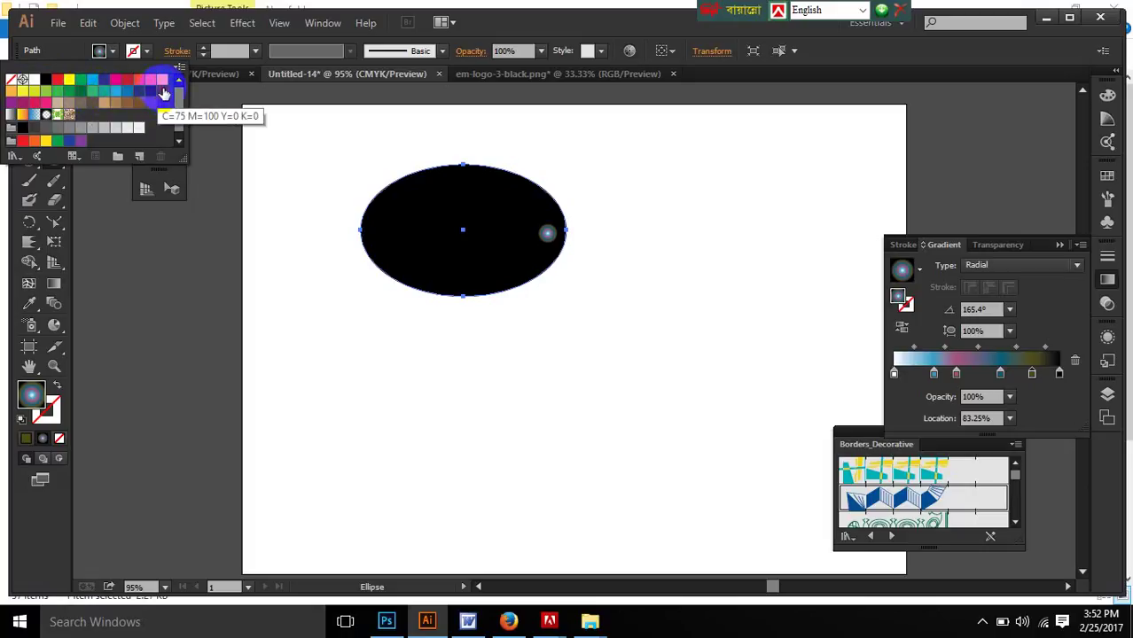
click(90, 93)
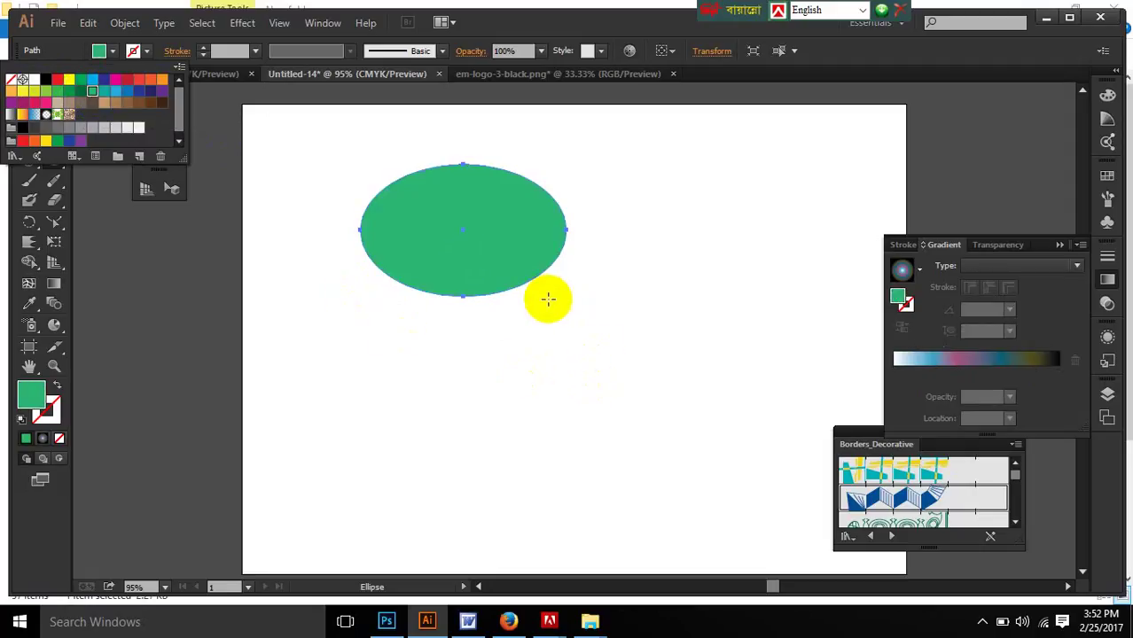
click(419, 359)
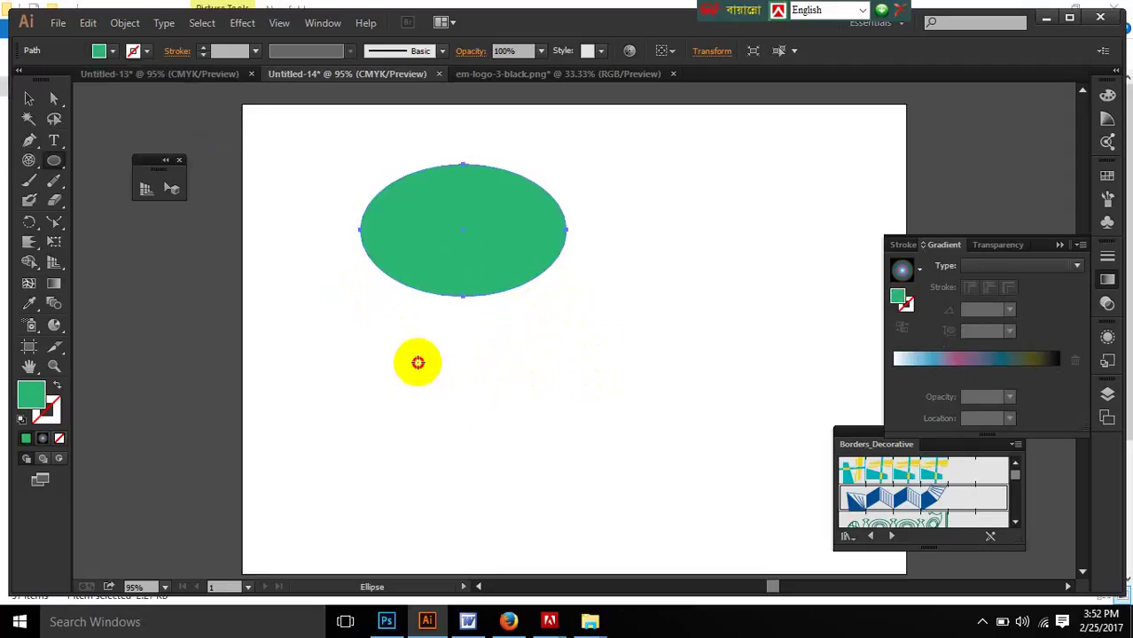
Step: Duplicate the green ellipse directly below the original and fill the copy with a dark blue swatch
drag(274, 374, 33, 363)
click(29, 304)
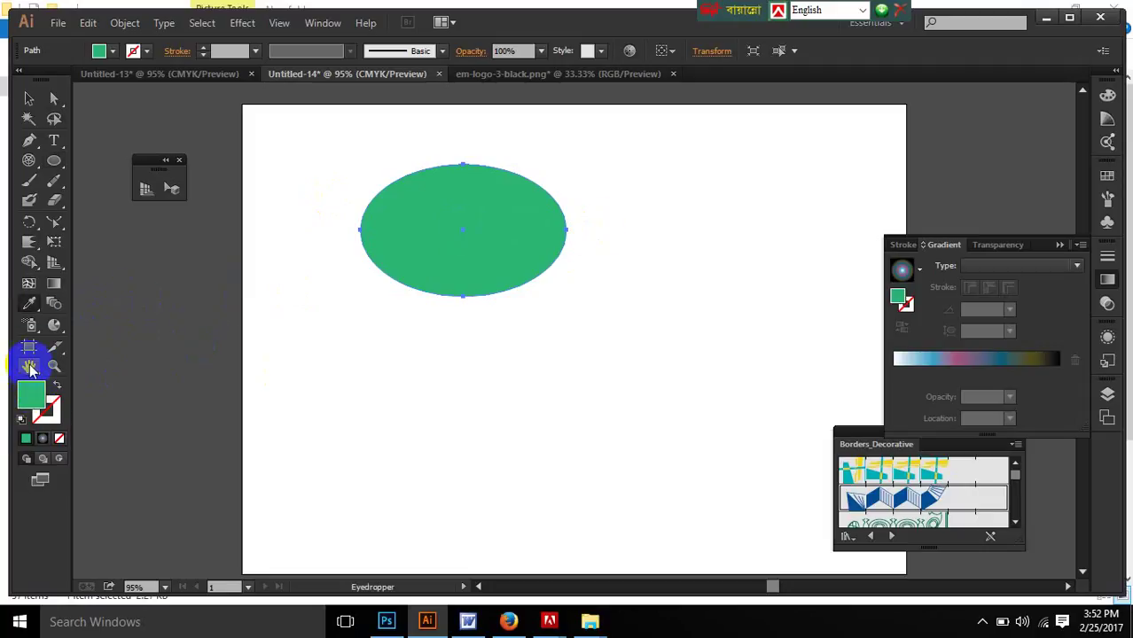
click(28, 100)
click(556, 285)
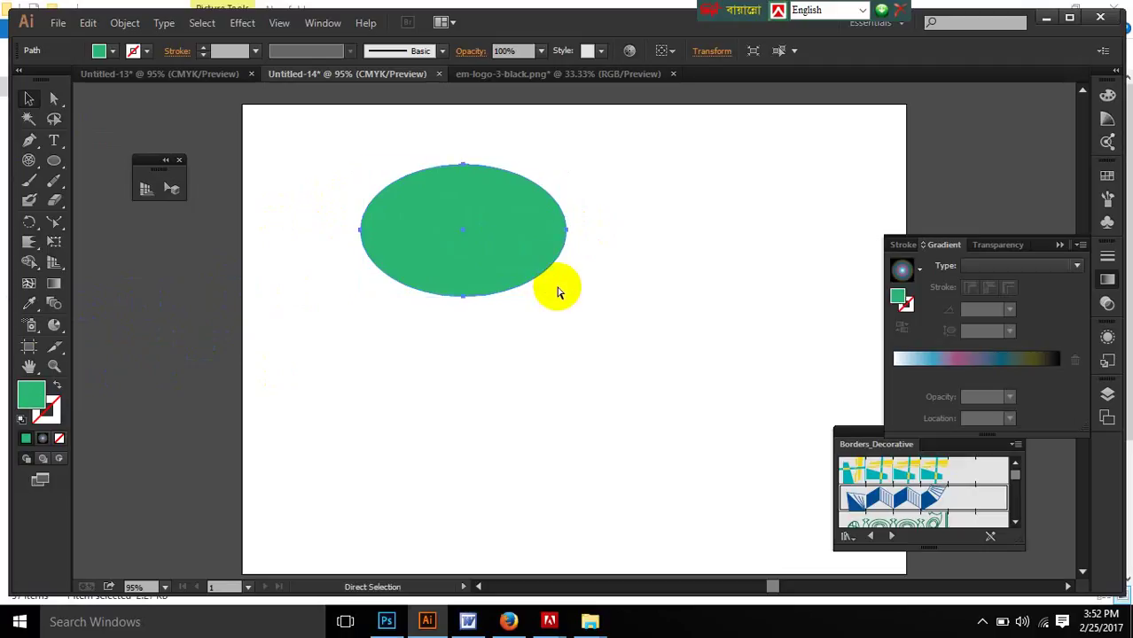
drag(519, 235, 544, 400)
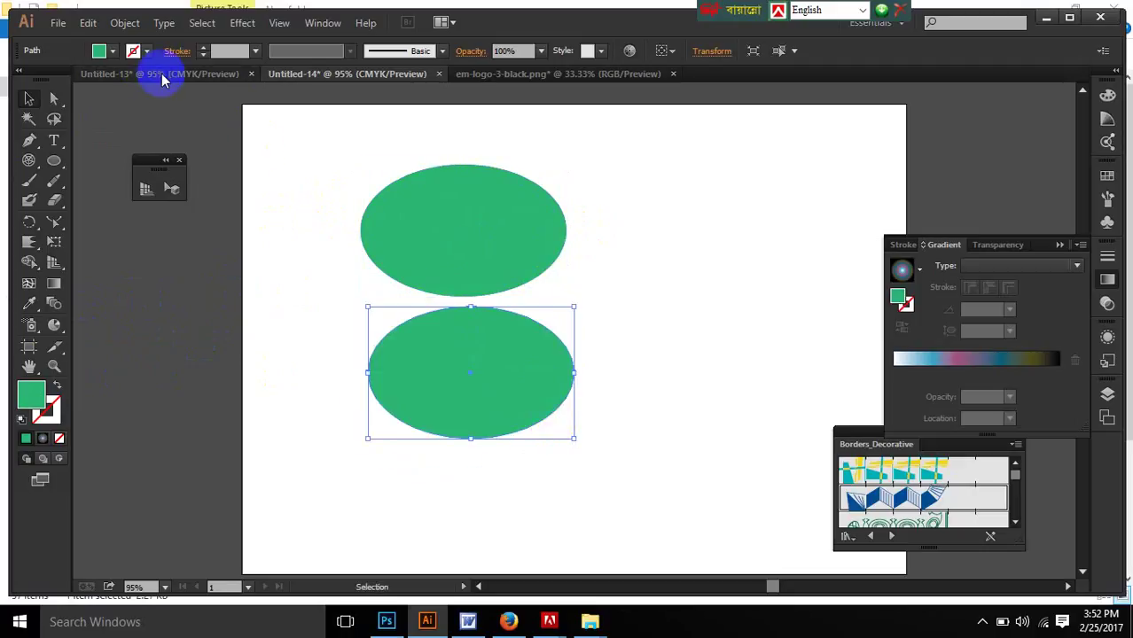
click(100, 50)
click(139, 95)
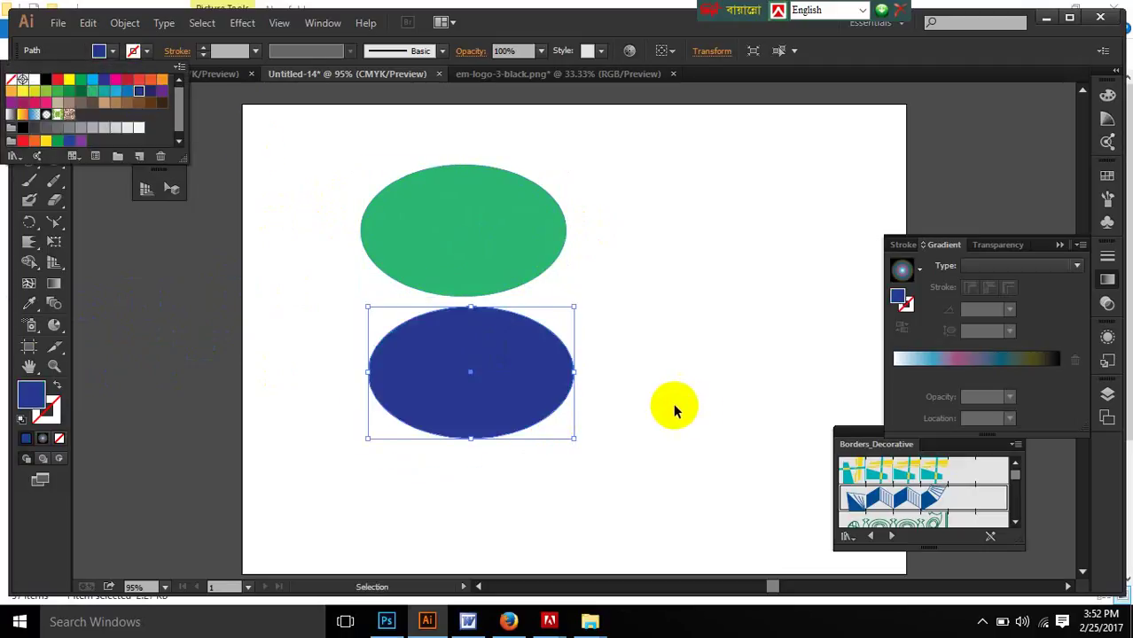
Step: Move the dark blue ellipse down to widen the gap below the green ellipse
click(519, 385)
click(520, 229)
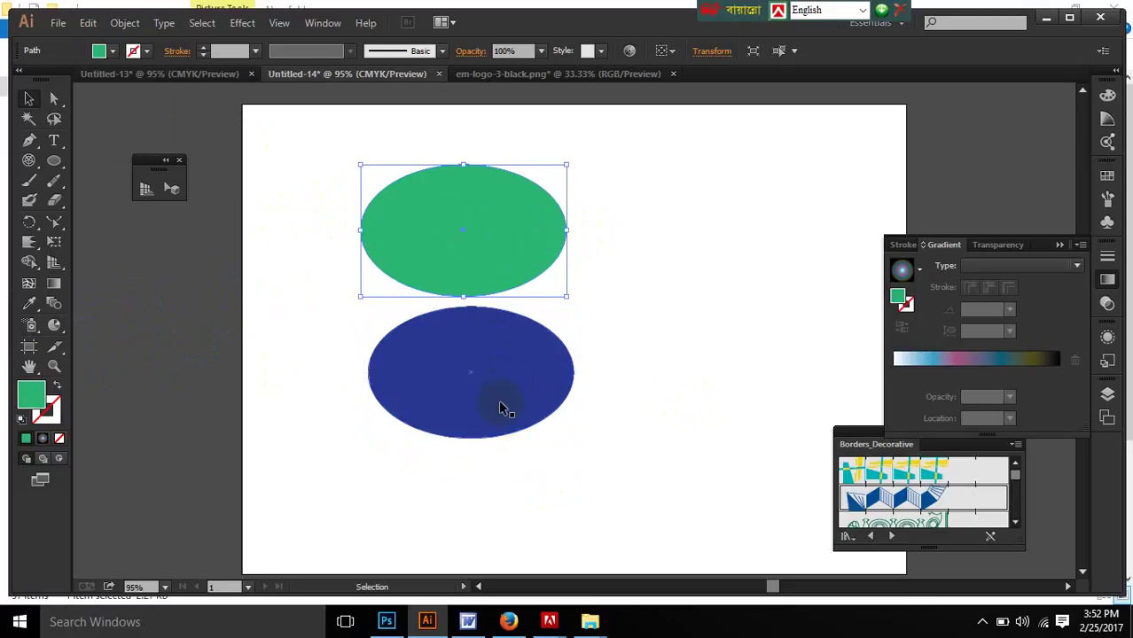
drag(497, 408, 511, 454)
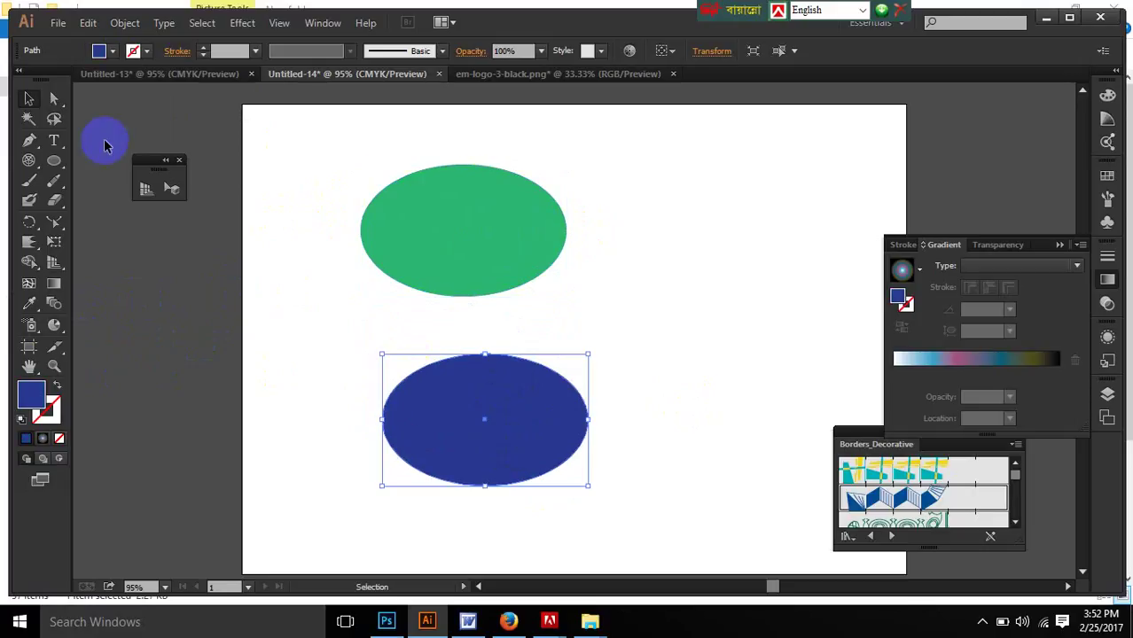
Step: Fill the lower ellipse with the yellow-to-red gradient swatch and set the gradient type to Radial
click(112, 52)
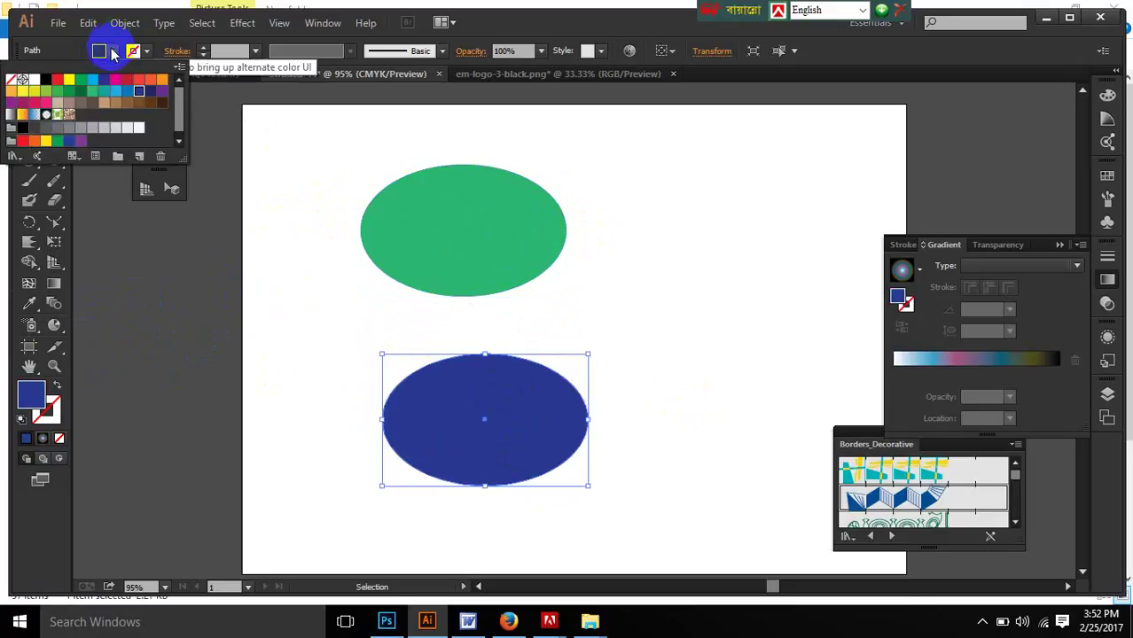
click(22, 114)
click(480, 458)
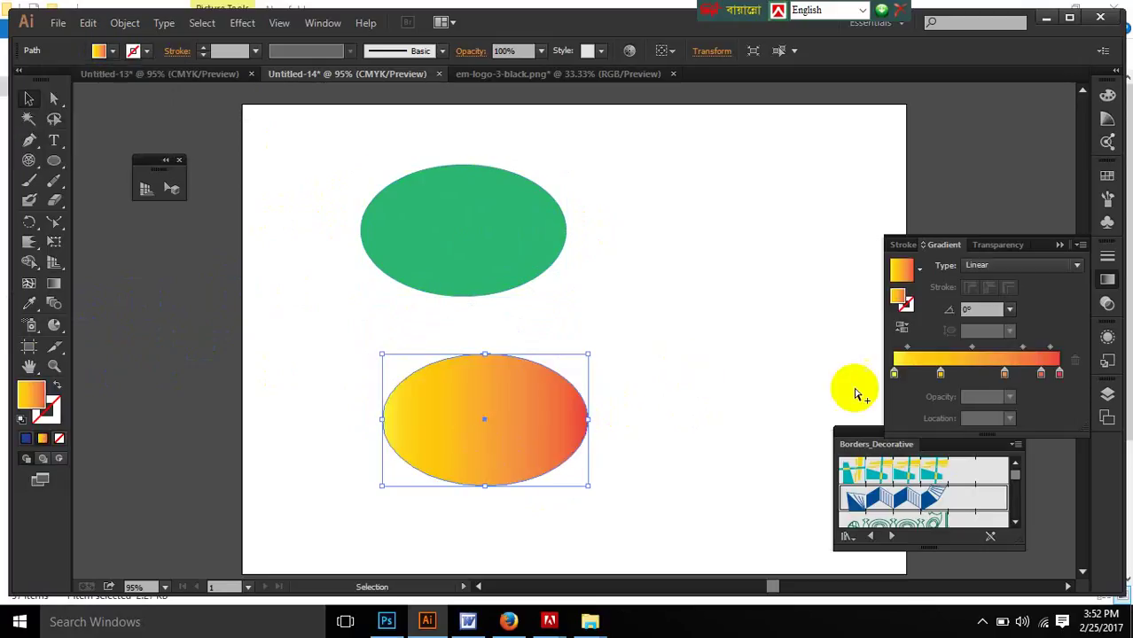
click(1012, 262)
click(971, 304)
click(656, 410)
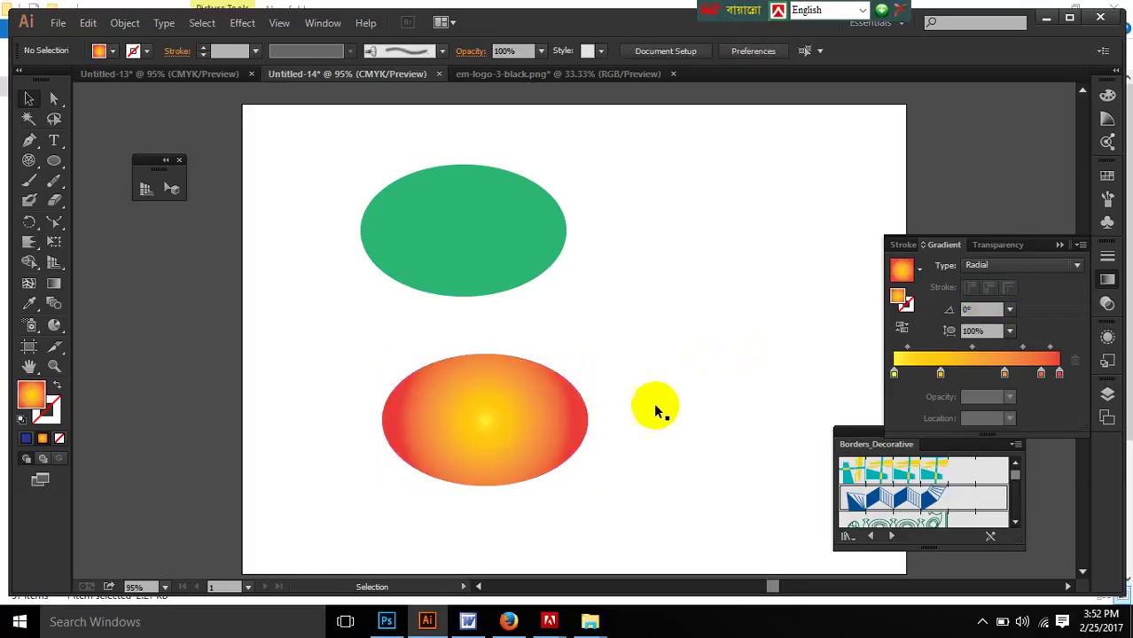
Step: Copy the lower ellipse's radial gradient onto the green ellipse with the Eyedropper tool
click(430, 232)
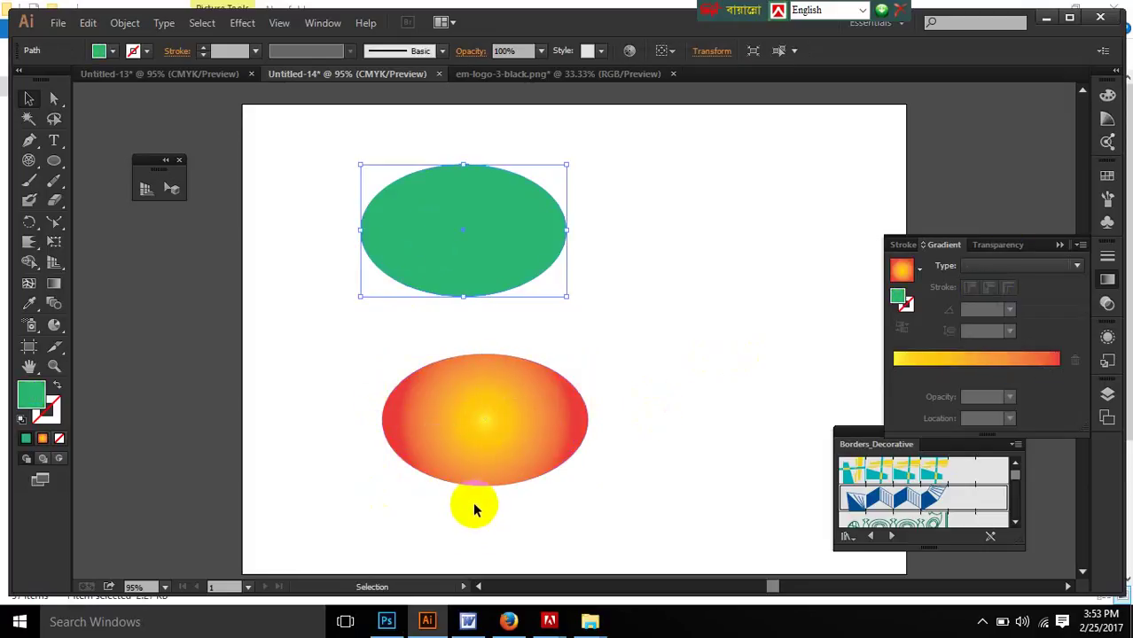
click(568, 342)
click(450, 225)
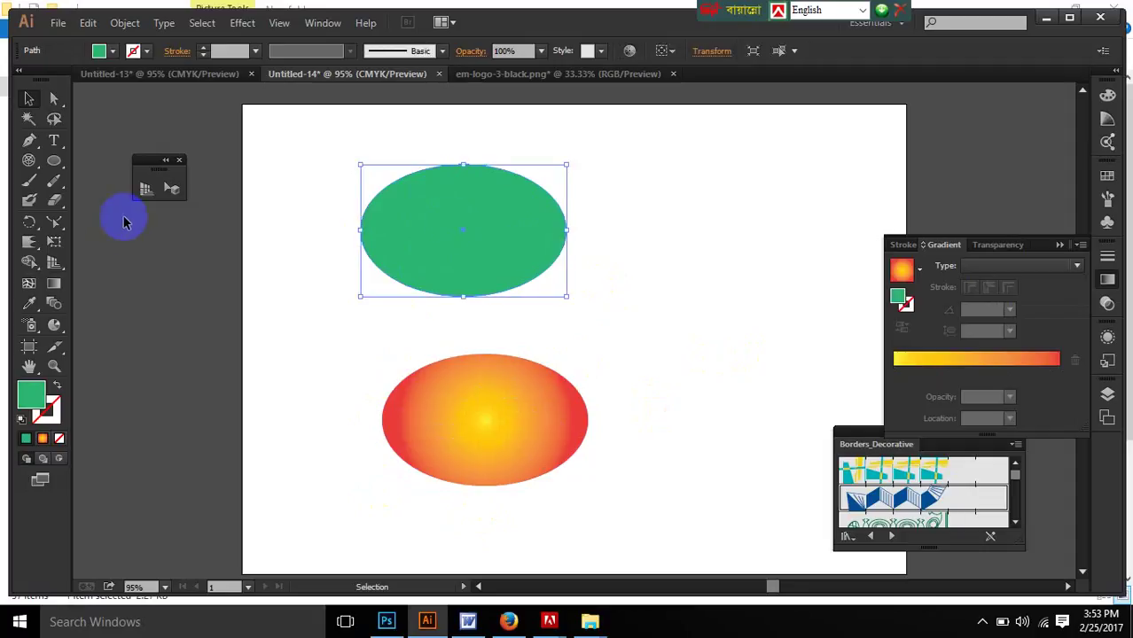
click(29, 304)
click(518, 427)
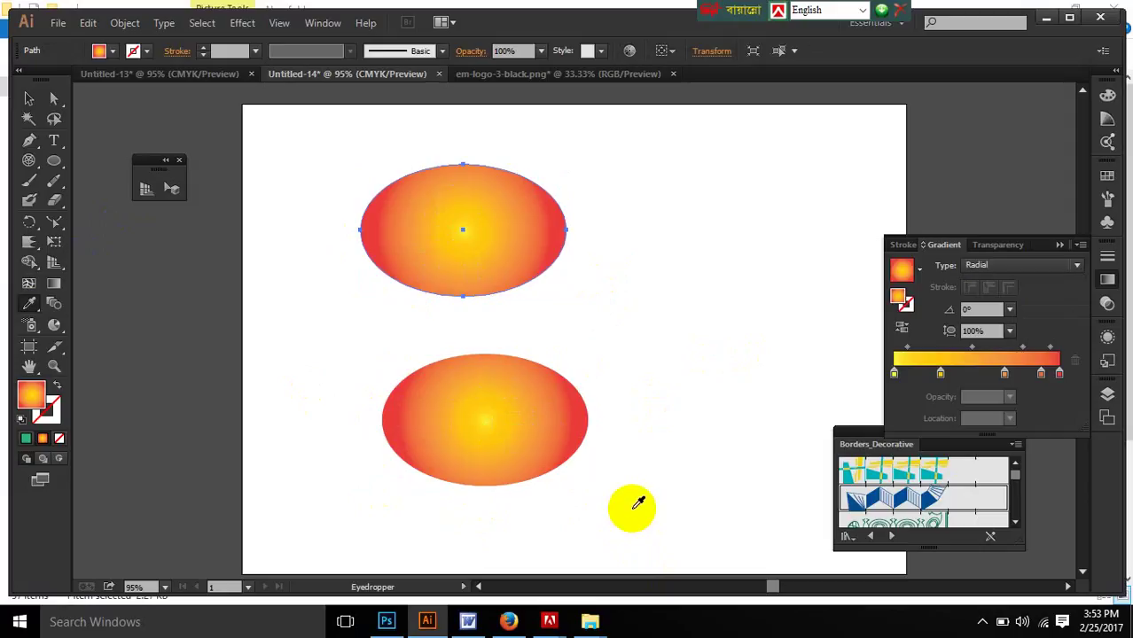
Step: Select both gradient-filled ellipses and delete them from the artboard
click(28, 99)
drag(302, 155, 561, 521)
click(572, 442)
key(Delete)
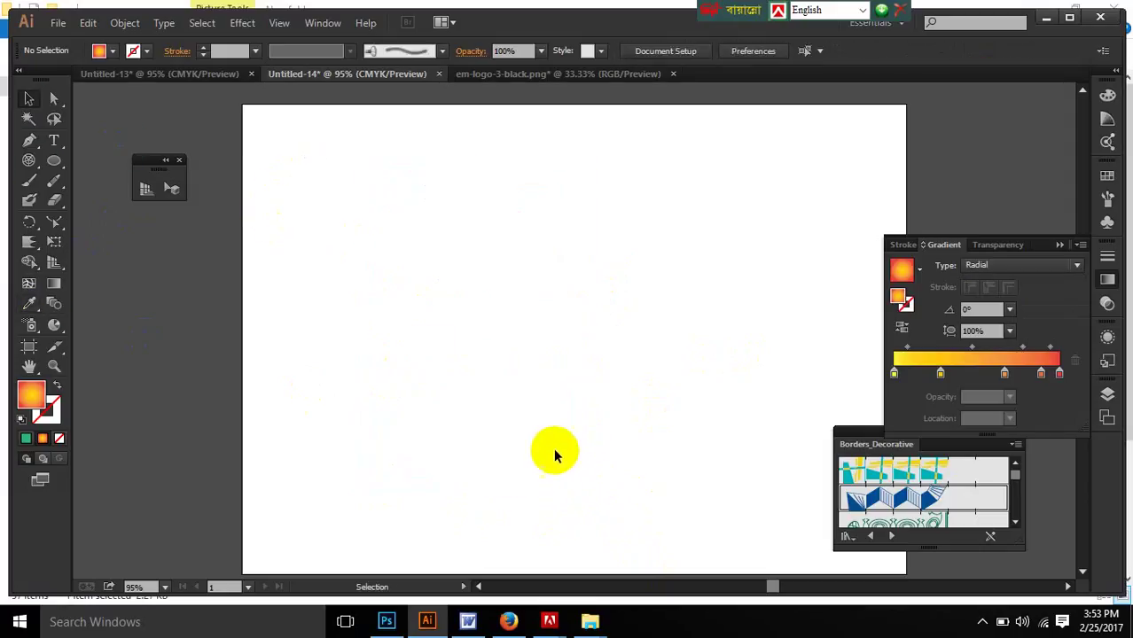
Step: Draw a wide ellipse about 8.33 in by 2.28 in across the middle of the artboard
click(59, 165)
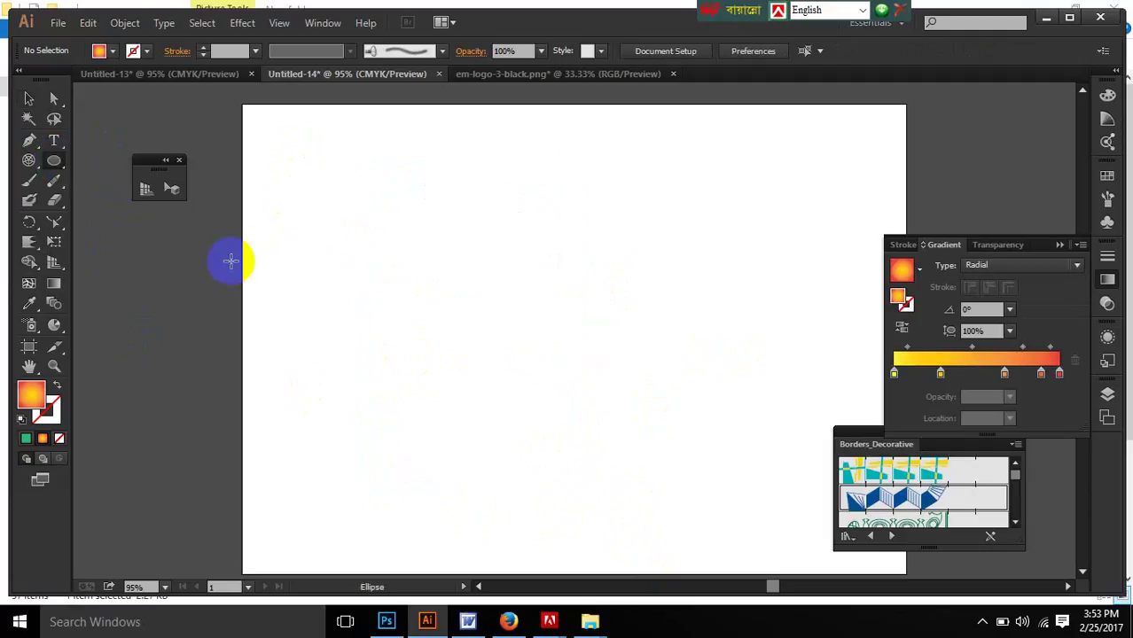
drag(256, 230, 731, 360)
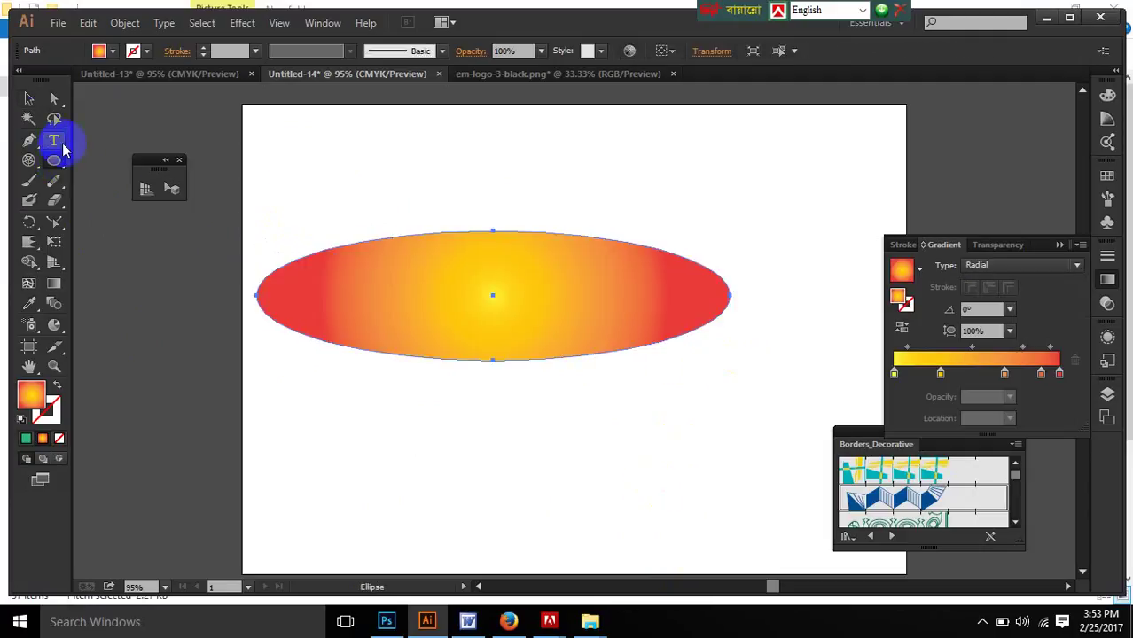
click(28, 99)
Step: Draw a closed four-point, leg-like shape with the Pen tool, overlapping the ellipse's left end and tapering to a point below it
click(29, 140)
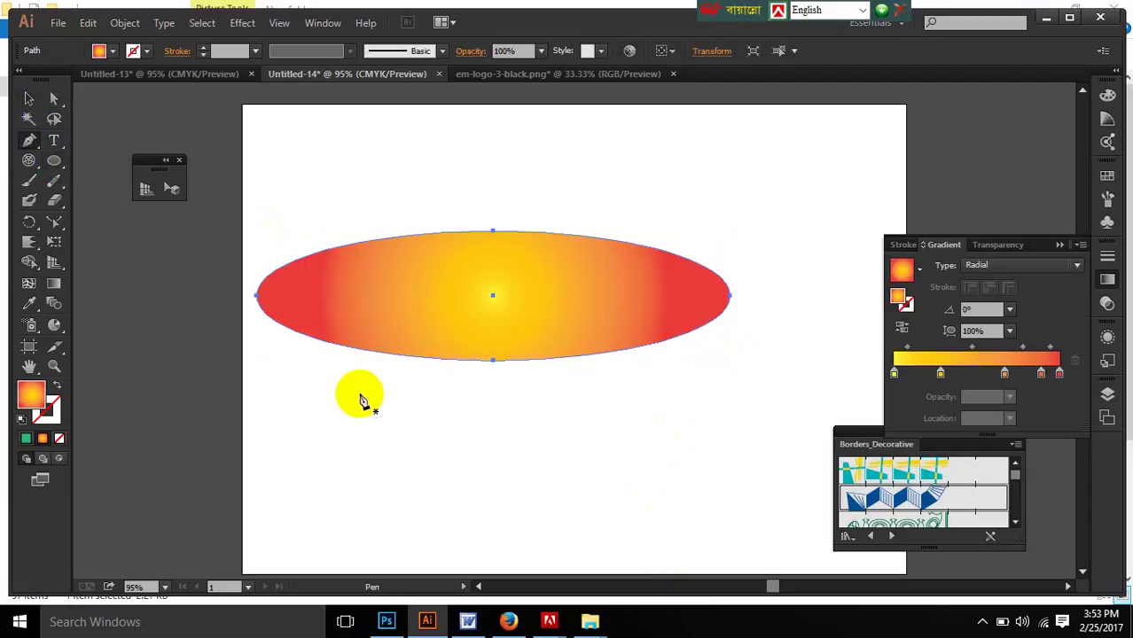
click(260, 304)
click(259, 303)
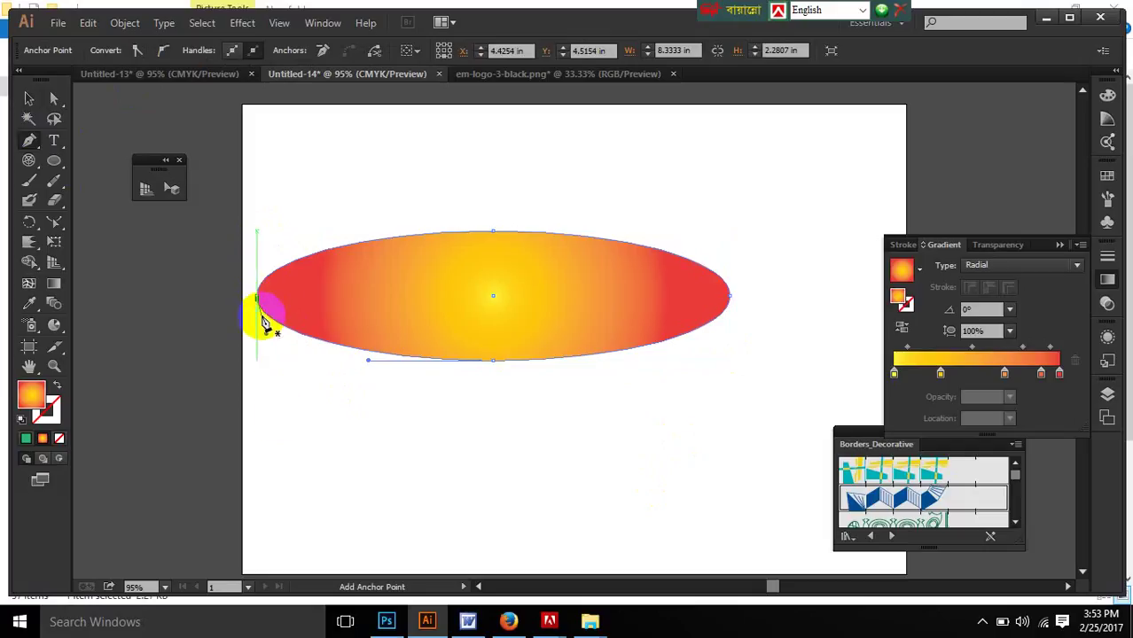
click(286, 431)
click(388, 319)
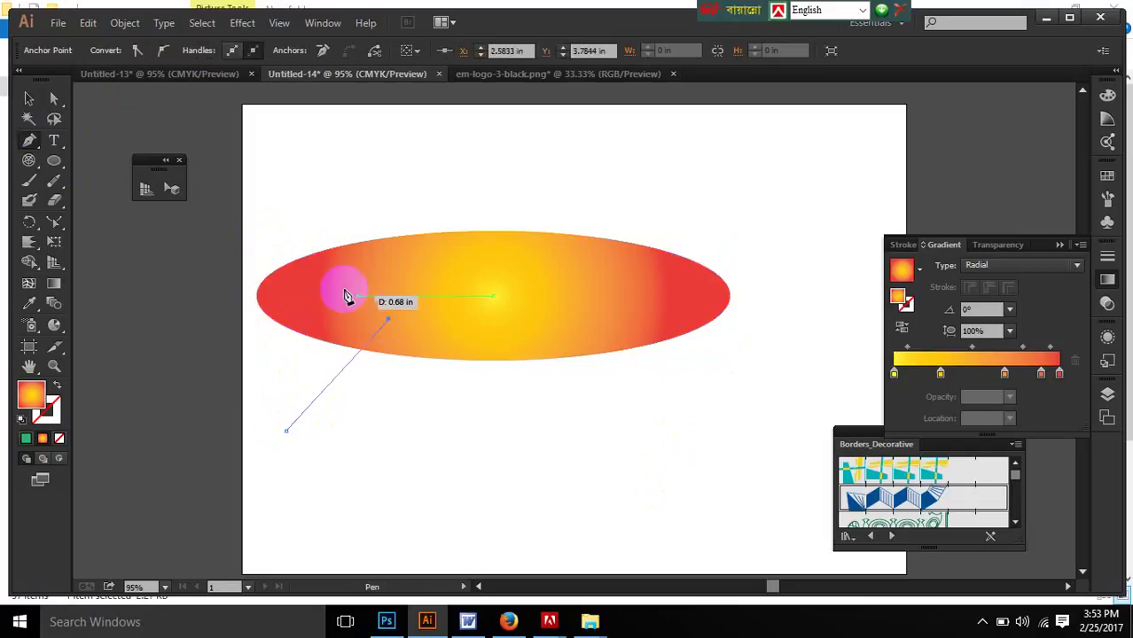
click(289, 270)
click(260, 304)
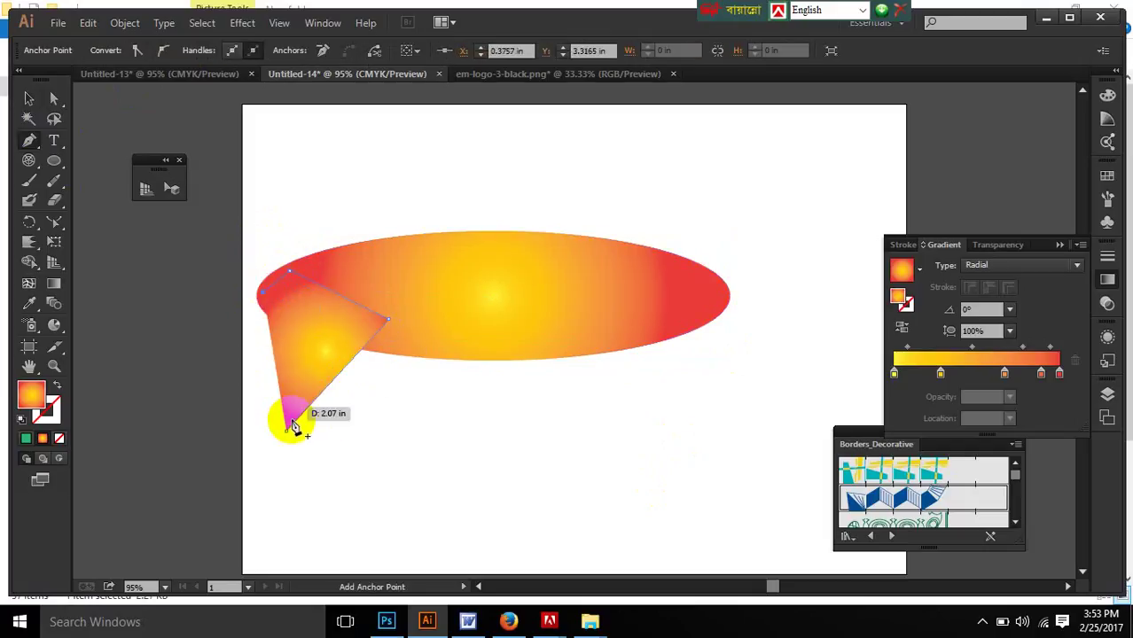
click(286, 431)
click(29, 99)
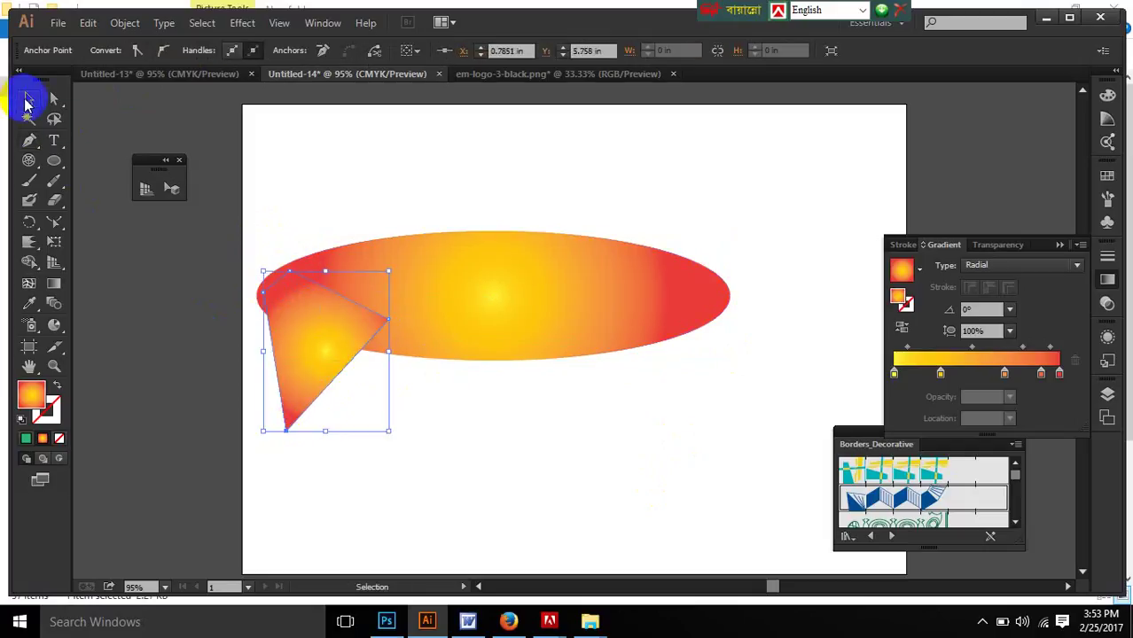
Step: Fill the pen-drawn leg shape with near-black #020001
click(53, 283)
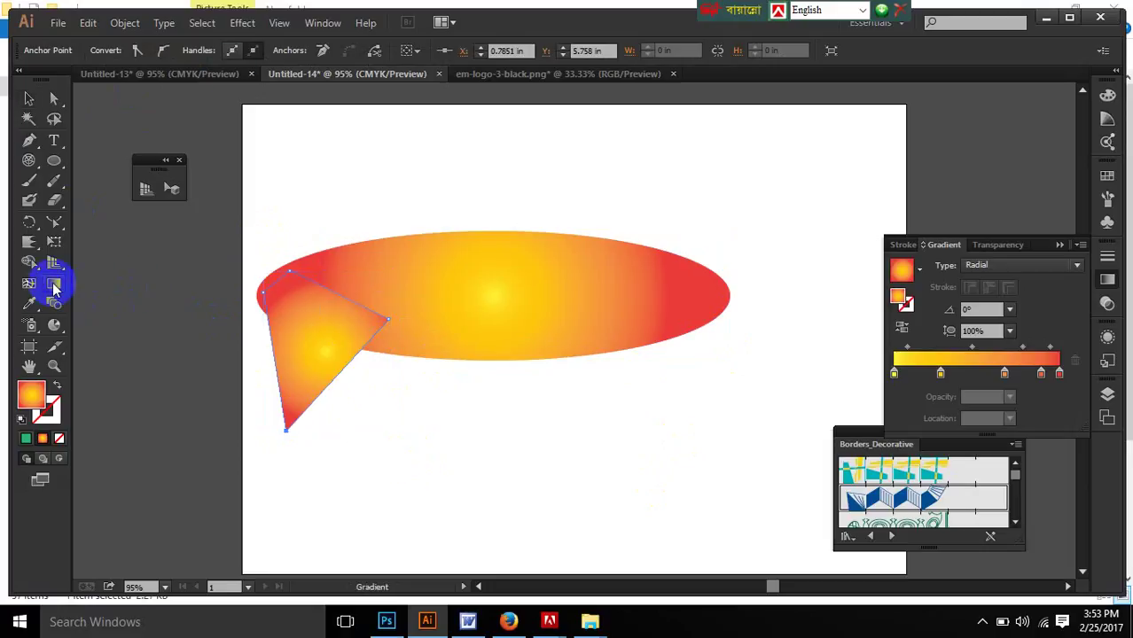
click(30, 99)
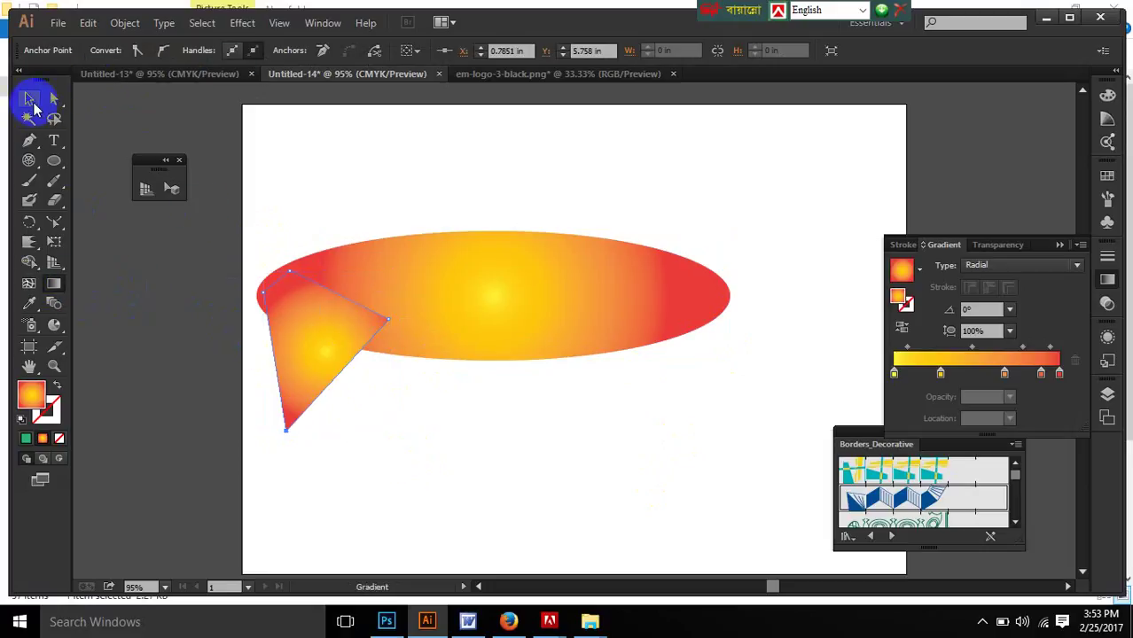
click(336, 324)
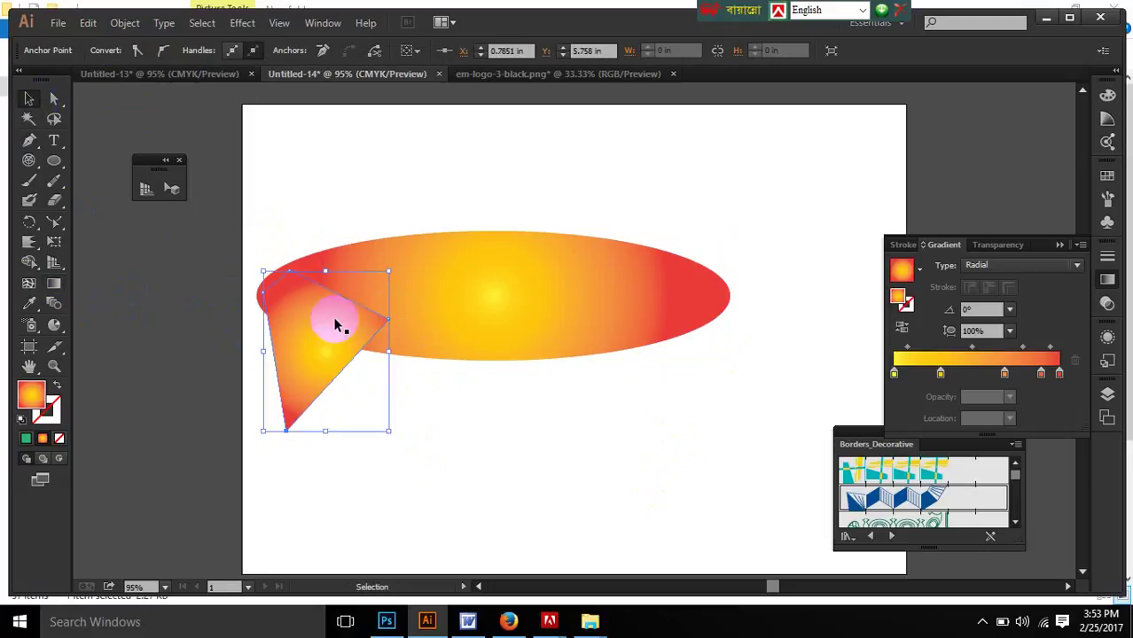
double_click(39, 408)
drag(532, 381, 557, 407)
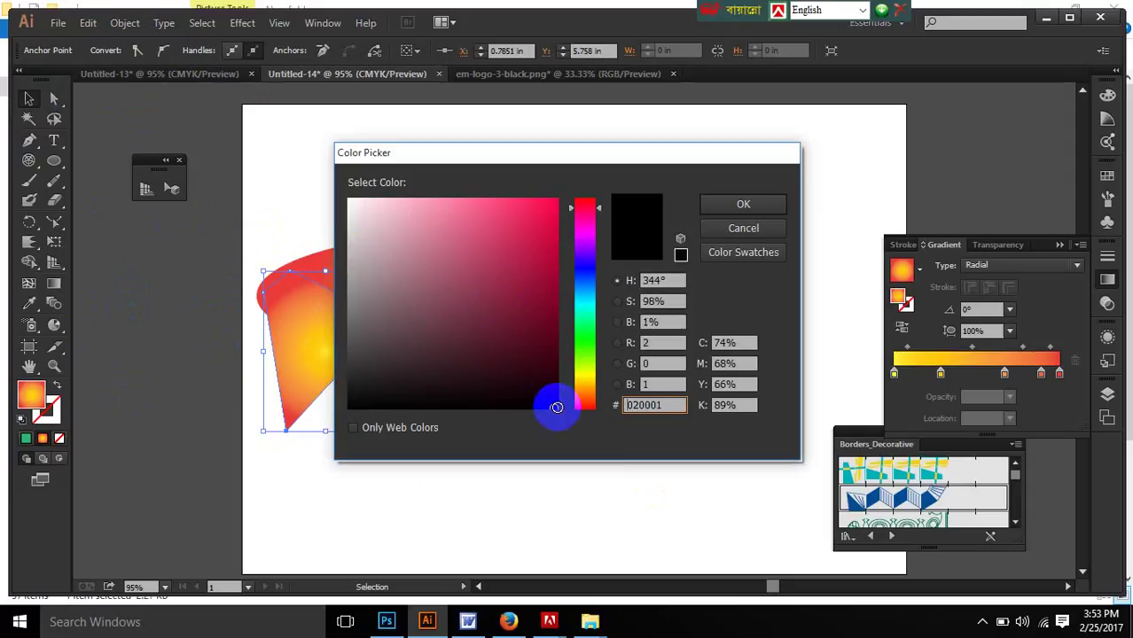
click(745, 205)
click(486, 507)
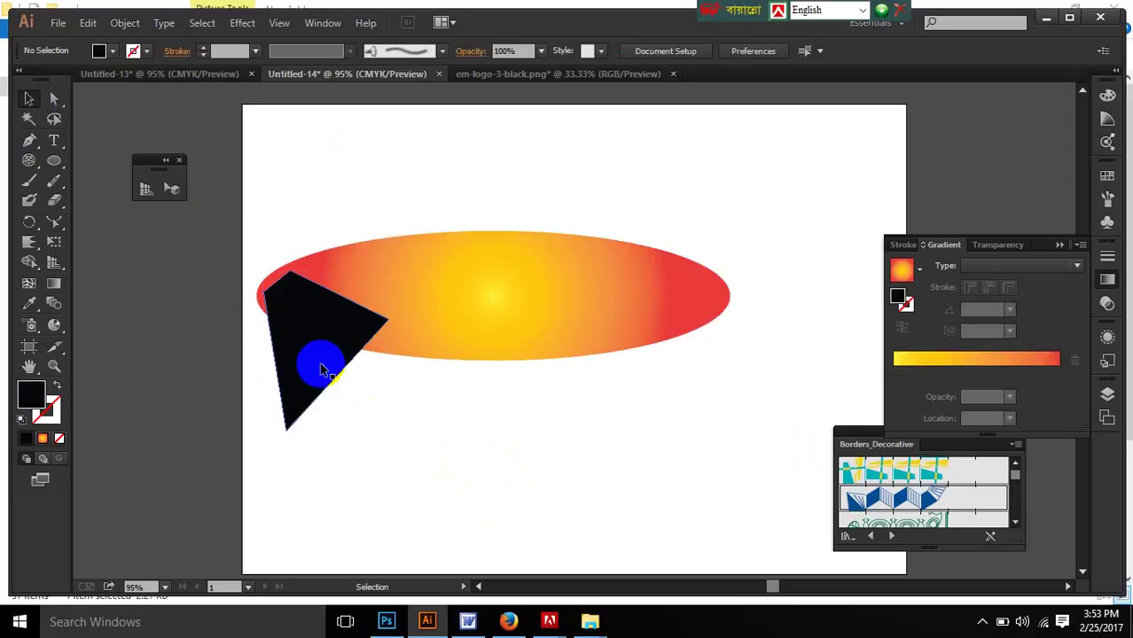
Step: Send the black leg shape to the back, behind the gradient ellipse
right_click(324, 371)
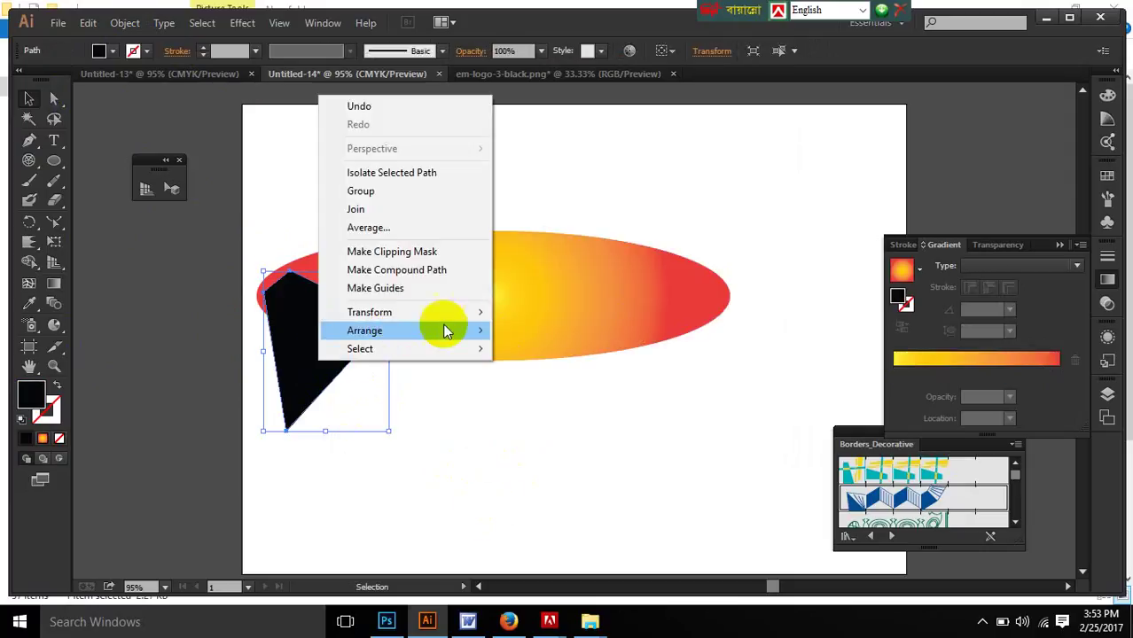
mouse_move(479, 331)
click(519, 385)
click(413, 450)
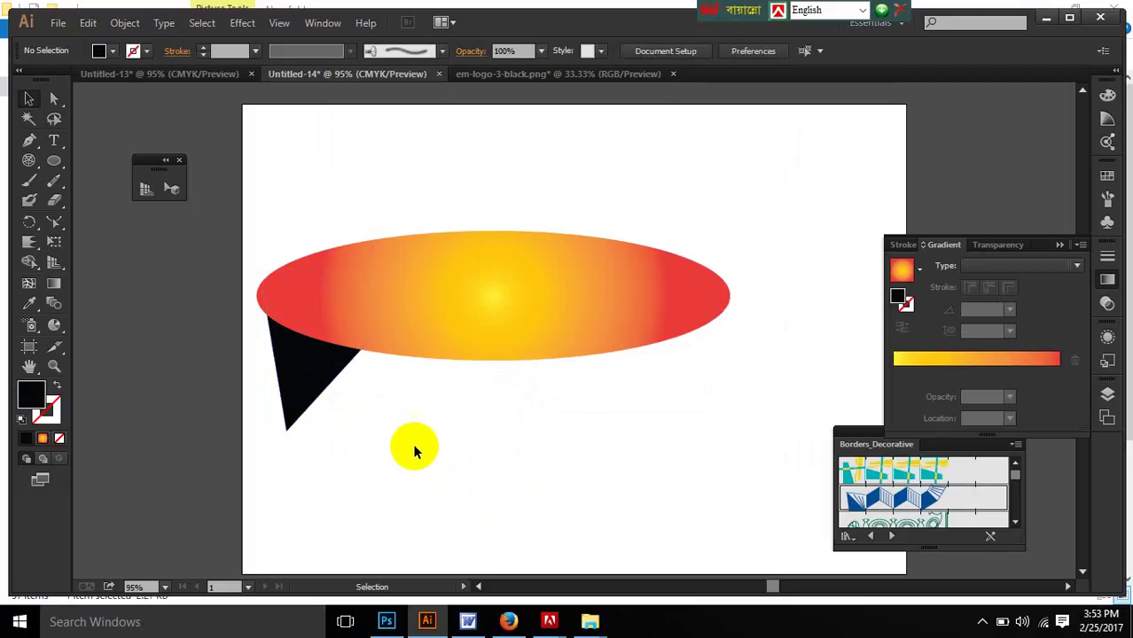
Step: Duplicate the black leg shape and place the copy under the right end of the ellipse
click(315, 396)
key(a)
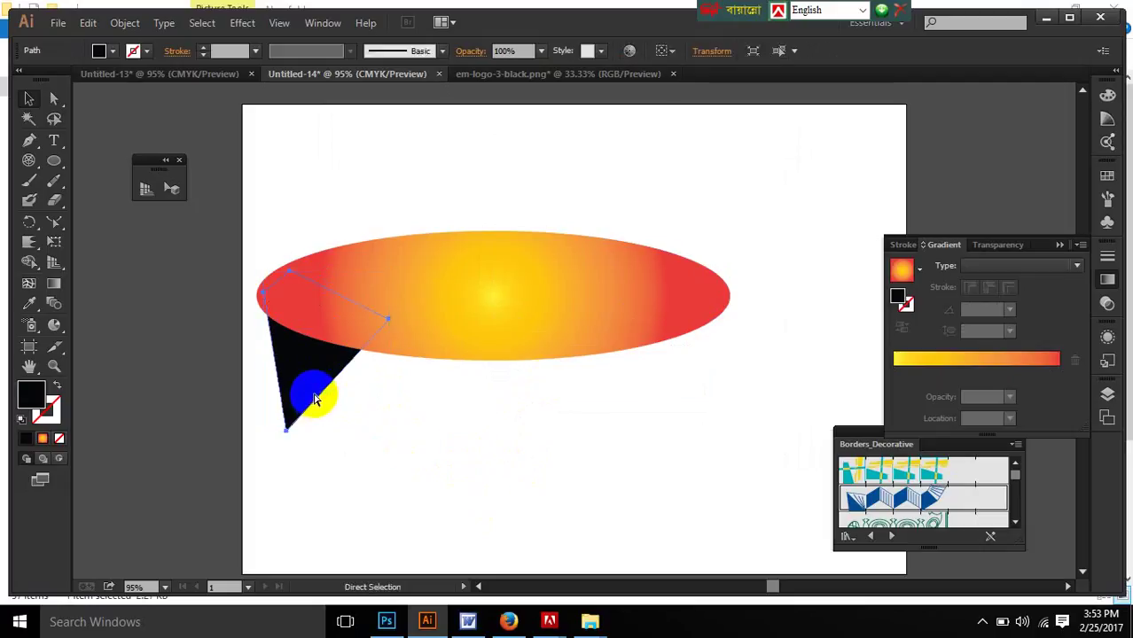
drag(313, 391, 644, 380)
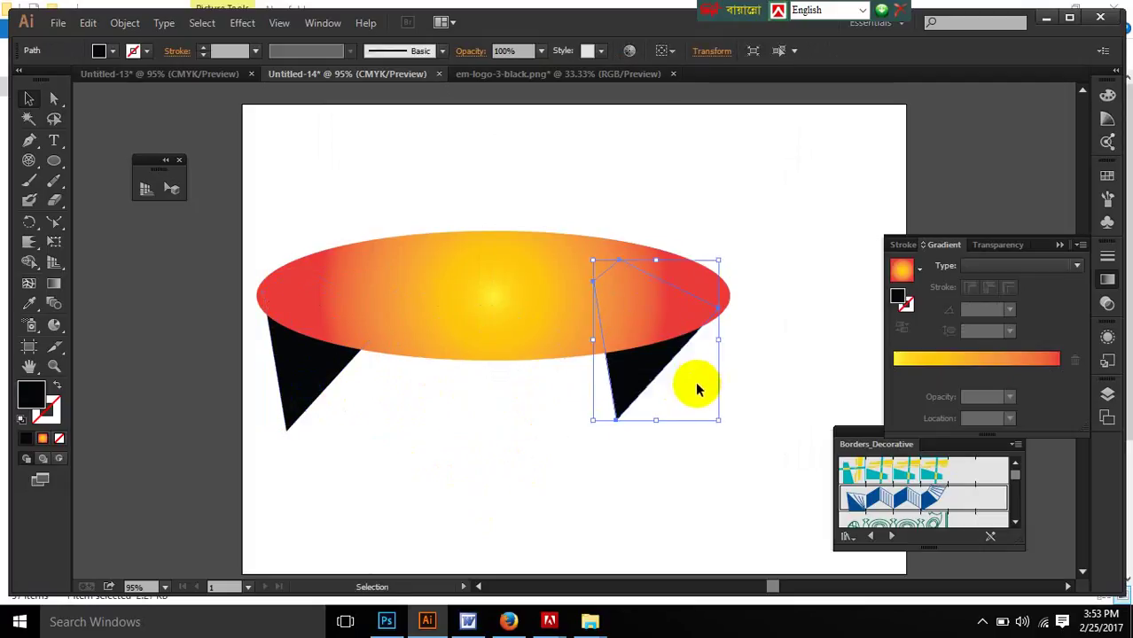
click(745, 239)
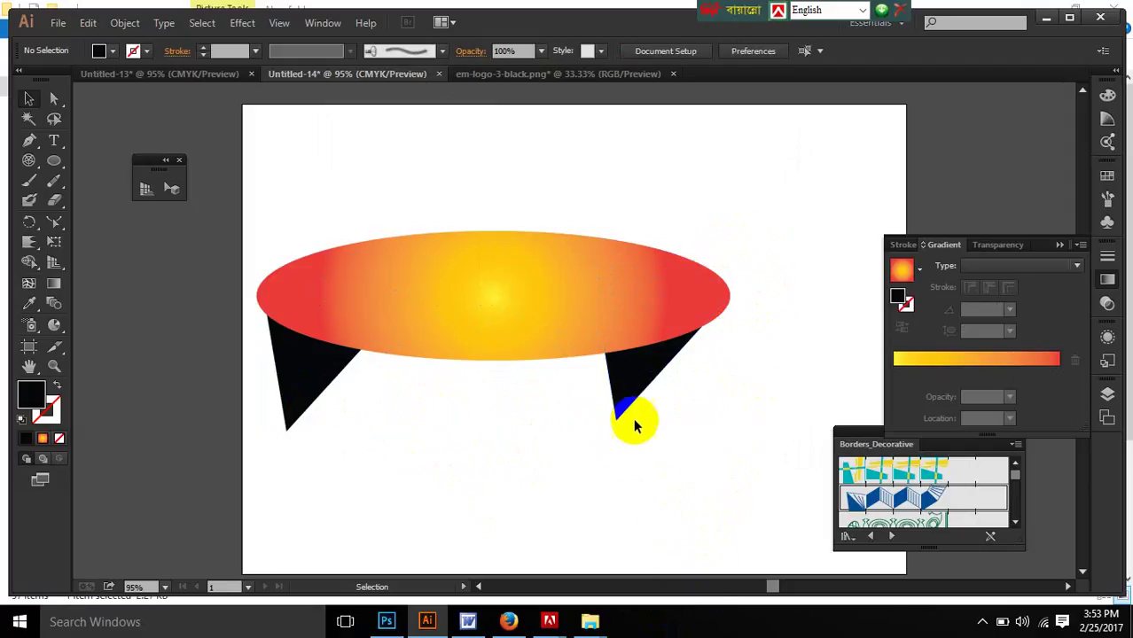
Step: Fill the right leg with the white-to-black linear gradient preset
click(635, 390)
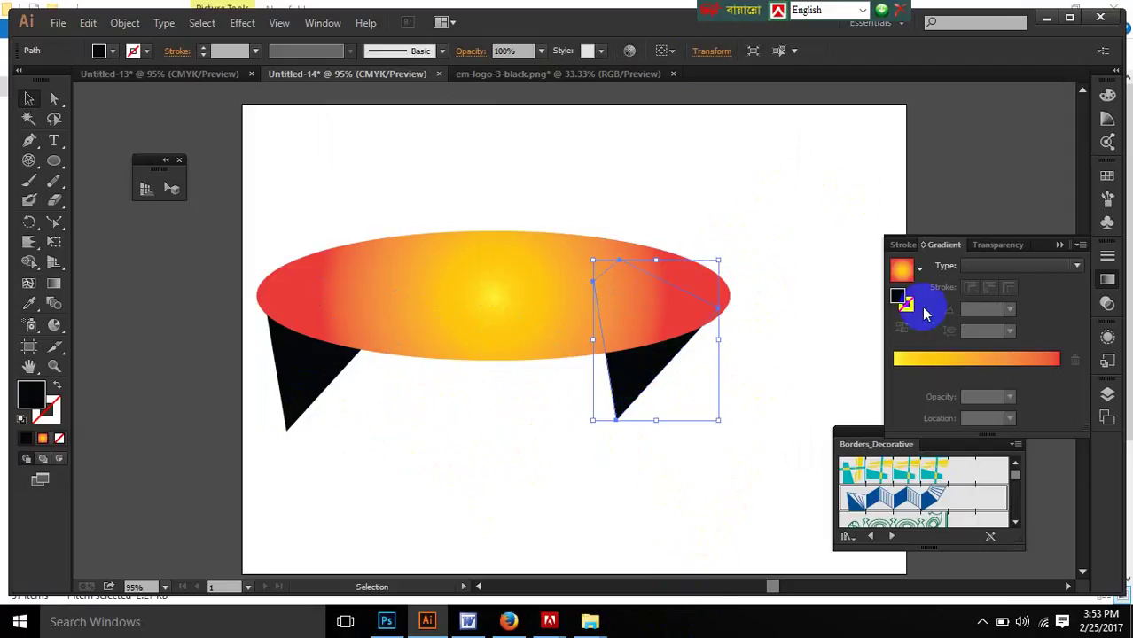
click(922, 276)
click(802, 303)
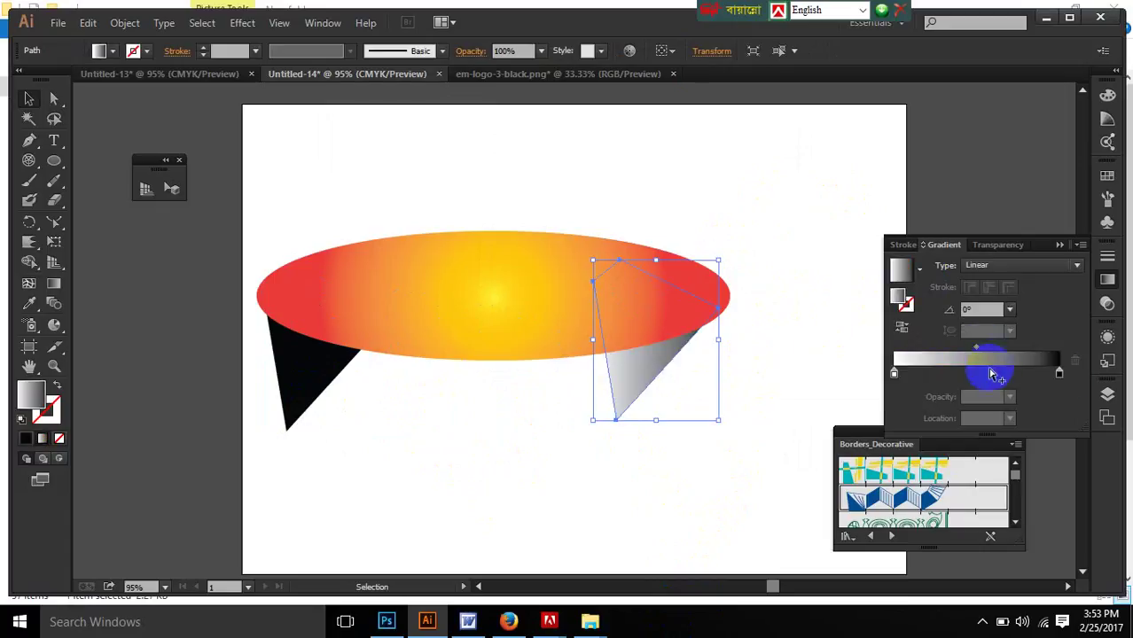
click(705, 412)
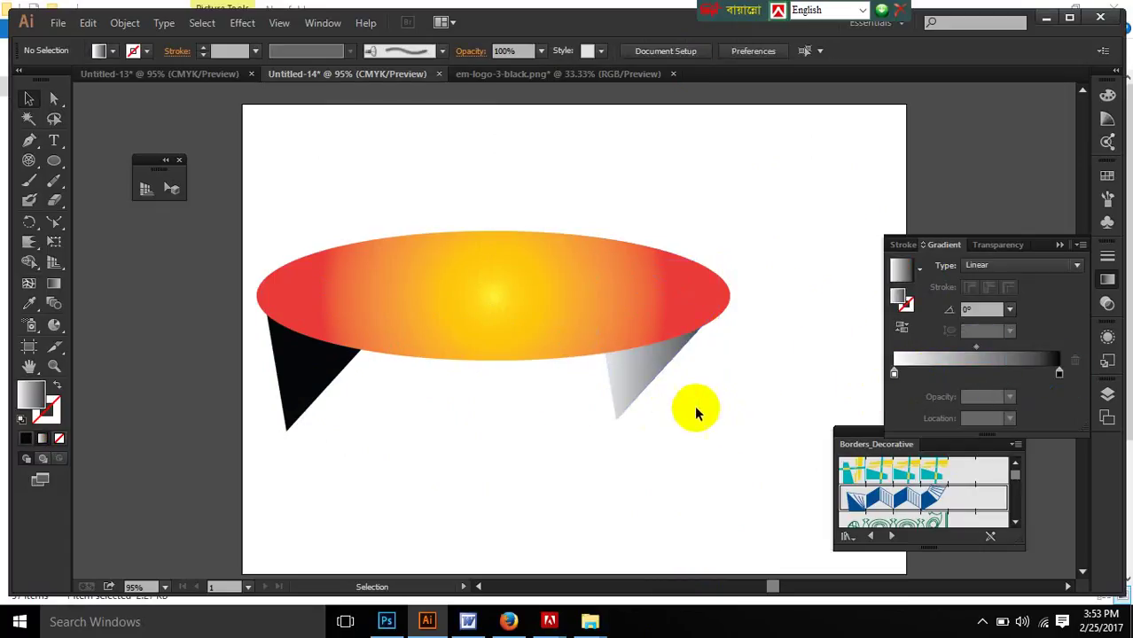
Step: Try adding a gradient stop at 79.31% and moving the first midpoint to 18.32% with no shape selected
drag(905, 377, 1043, 375)
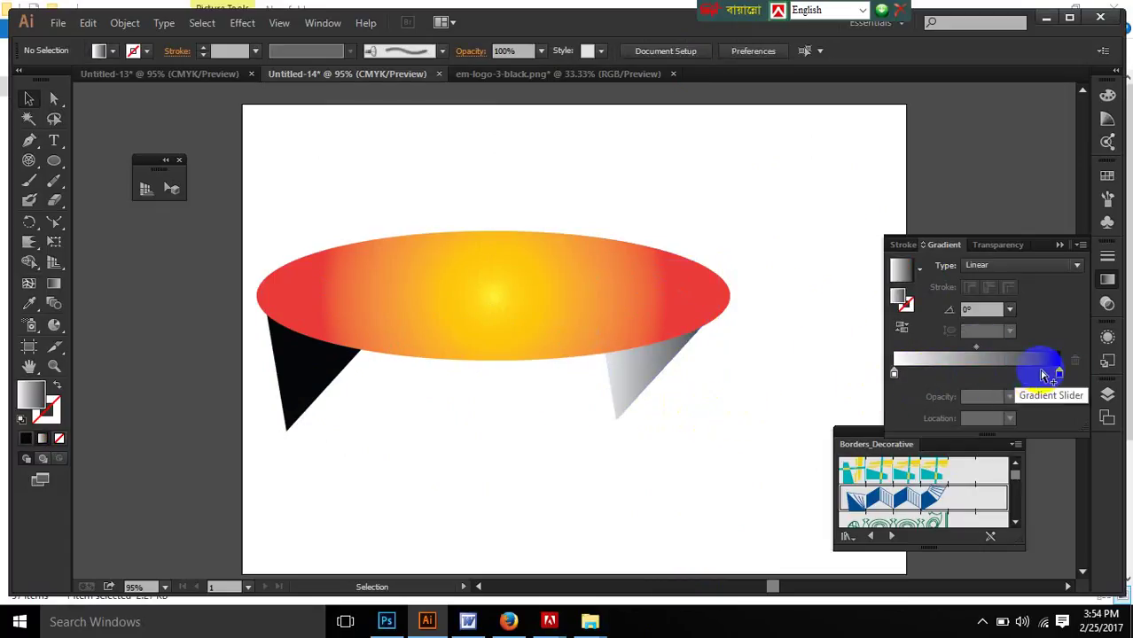
click(1026, 373)
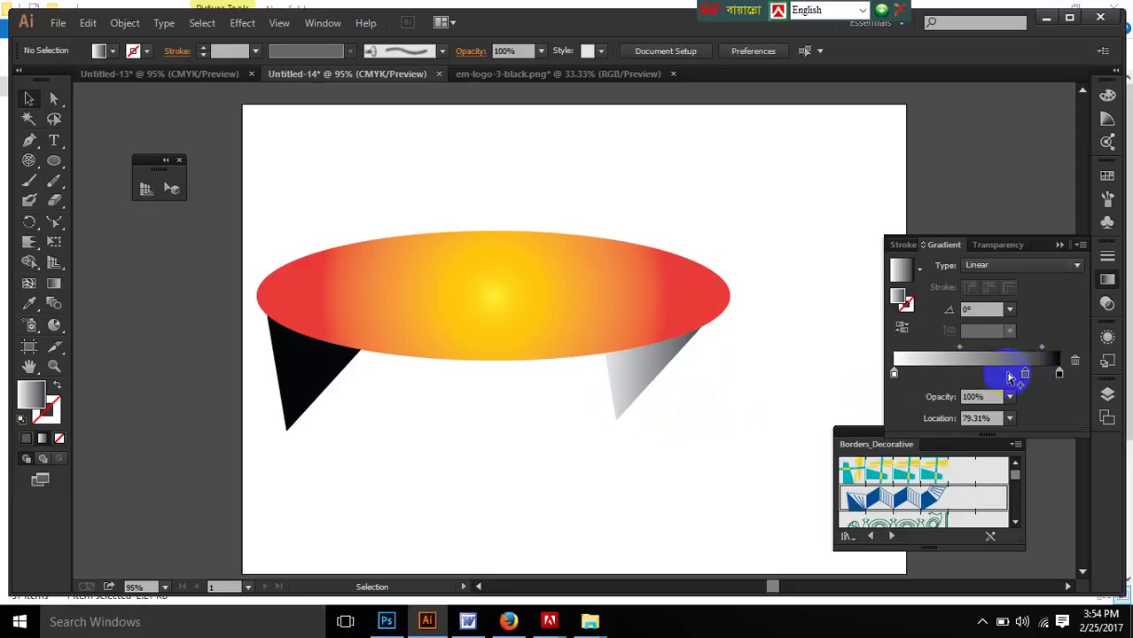
drag(962, 348, 919, 347)
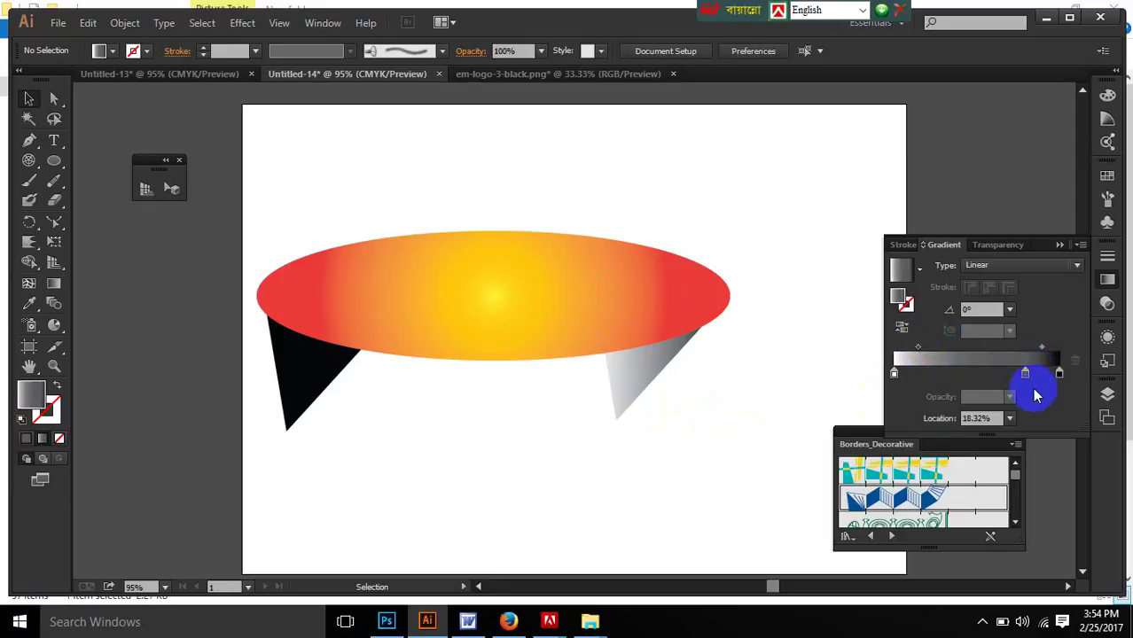
Step: Darken the right leg's gradient by moving its midpoint to 26.85%, adding a middle stop, and setting the dark side's midpoint to 13%
click(660, 377)
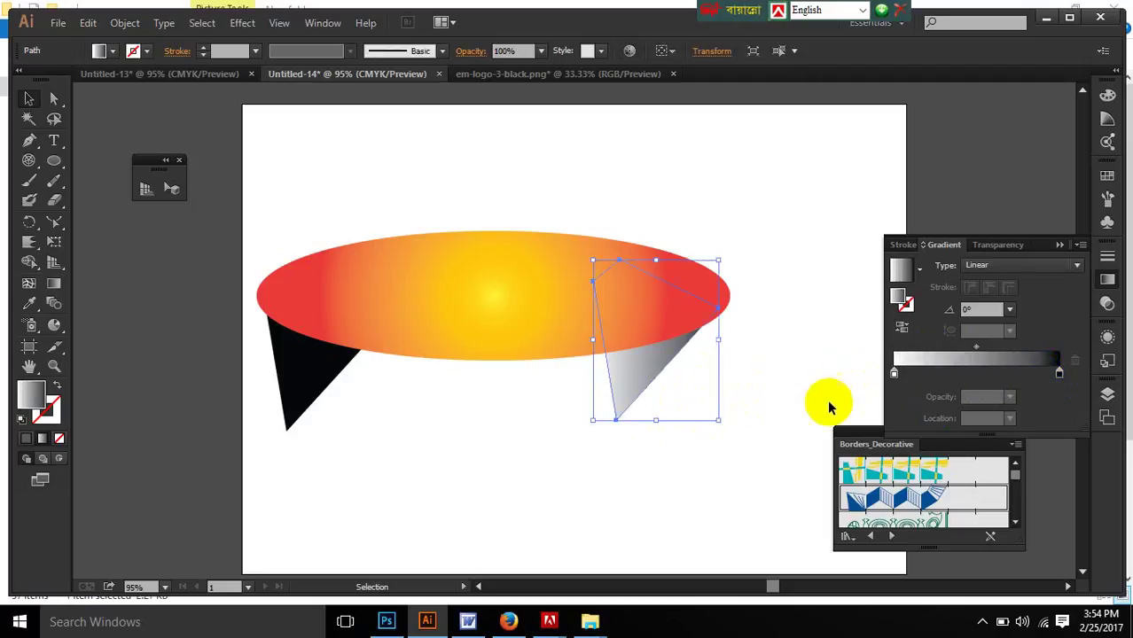
drag(978, 353, 938, 355)
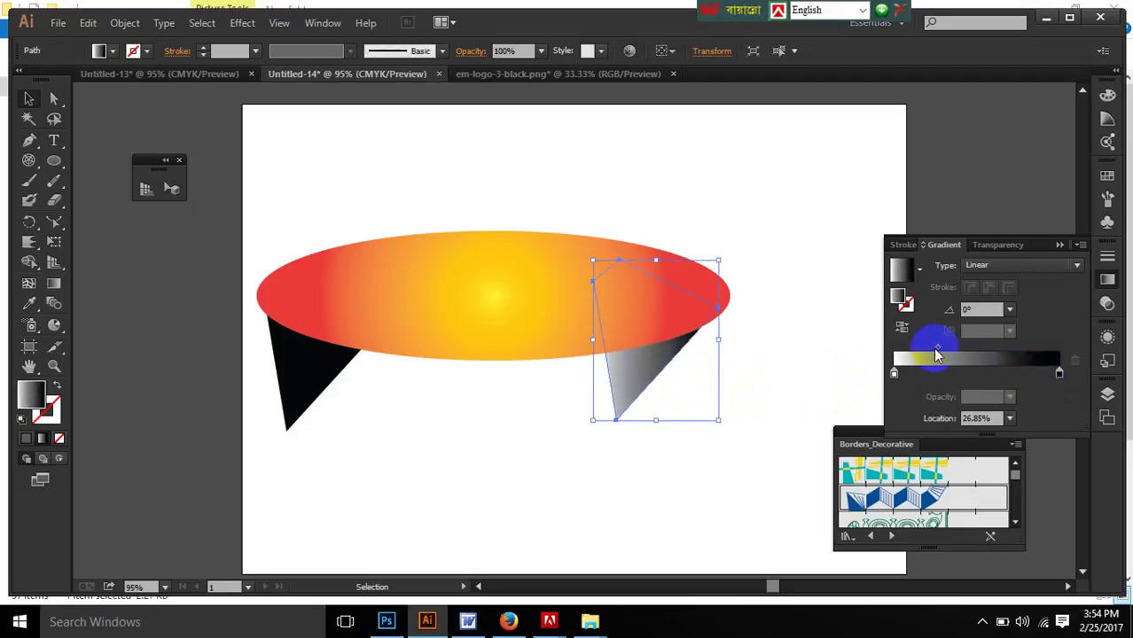
click(1012, 373)
drag(1000, 376, 1014, 352)
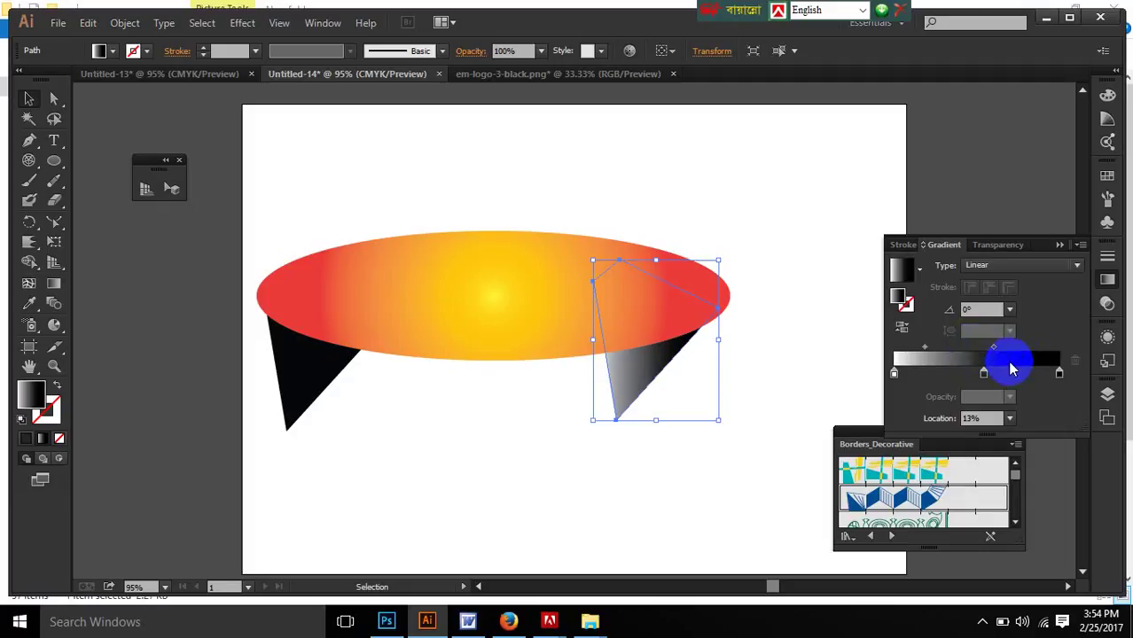
Step: Add two stops near the dark end of the right leg's gradient, one at 75.86%, and set the preceding midpoint to 79.67%
click(1012, 374)
click(1017, 369)
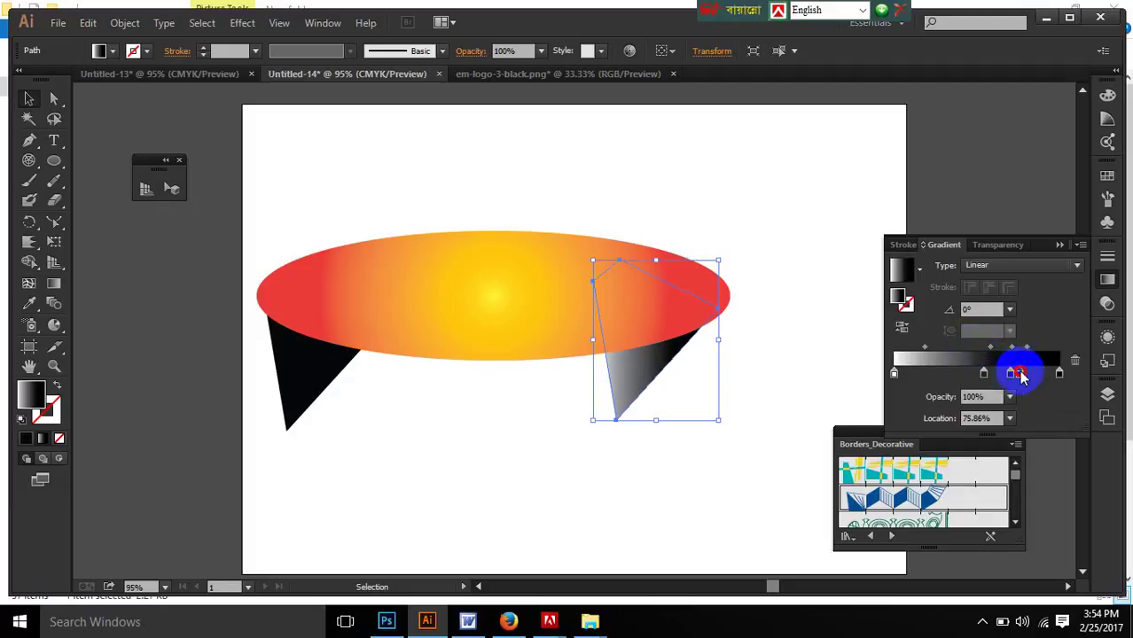
click(989, 348)
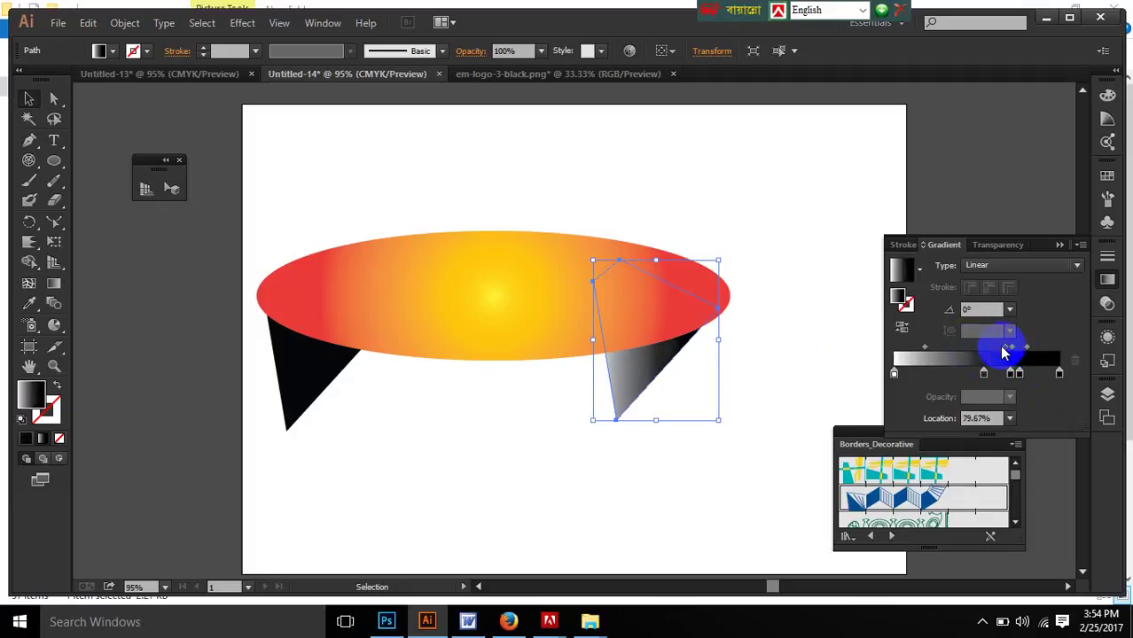
click(830, 314)
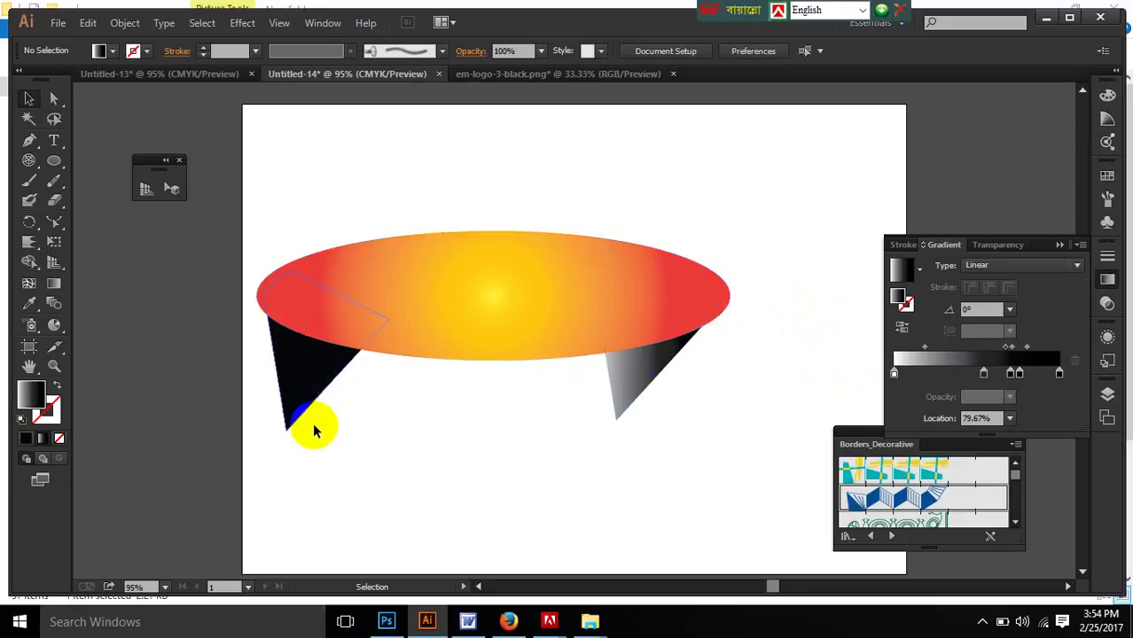
Step: Copy the right leg's gradient onto the black left leg with the Eyedropper tool
click(303, 367)
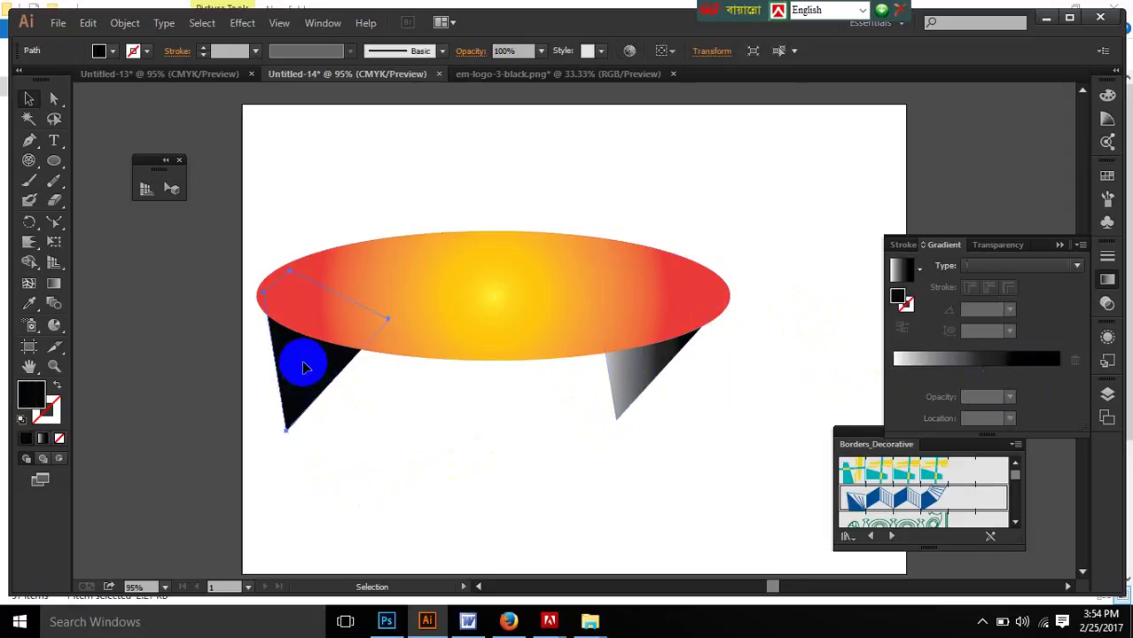
click(29, 304)
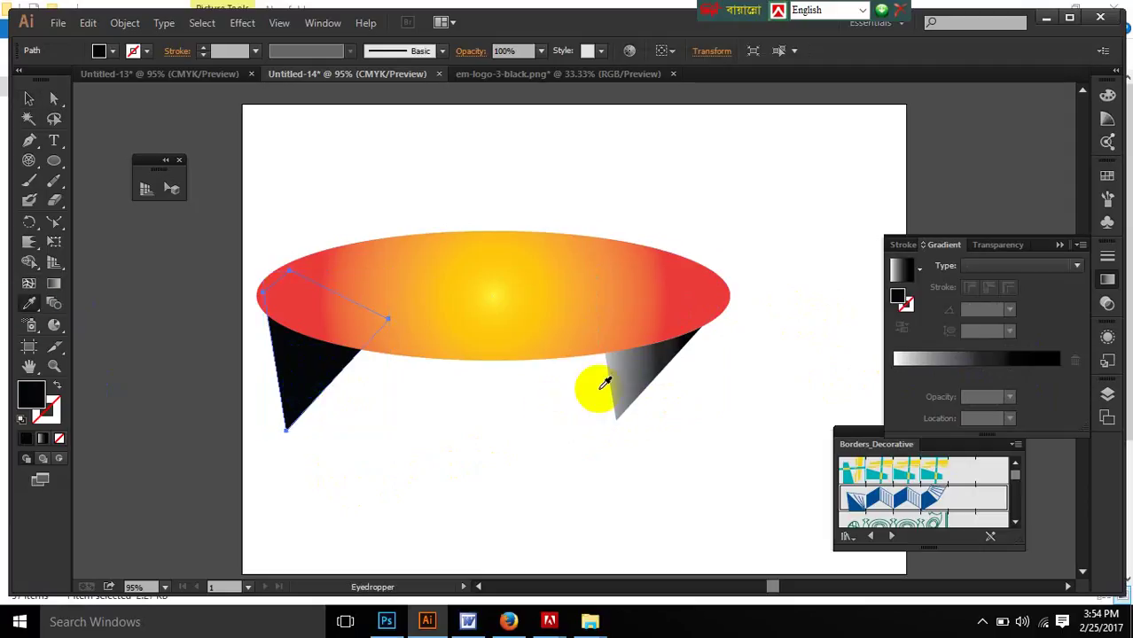
click(650, 354)
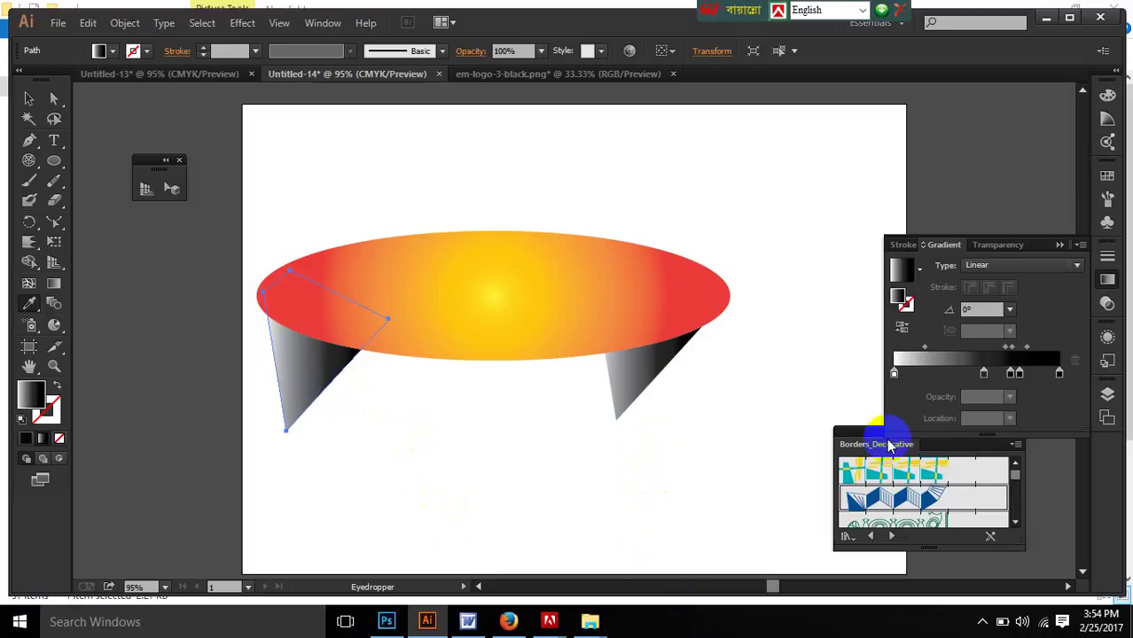
Step: Try rearranging the left leg's gradient stops so that its left side is black and its right side white
drag(895, 374, 865, 367)
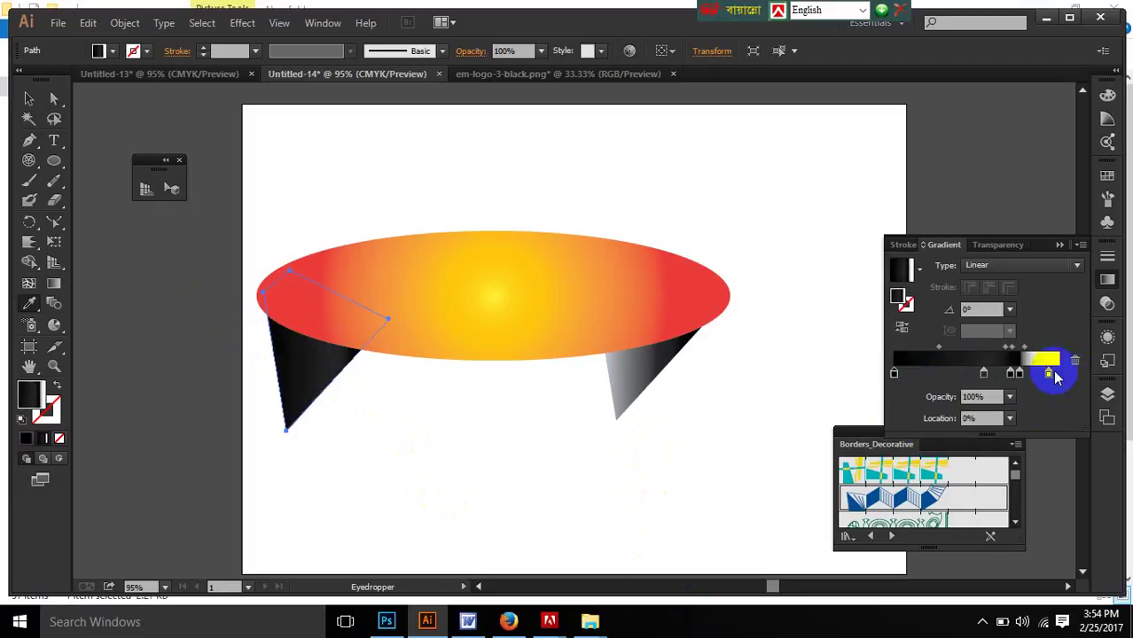
mouse_move(1055, 377)
mouse_down()
mouse_move(1078, 378)
mouse_move(940, 381)
mouse_up()
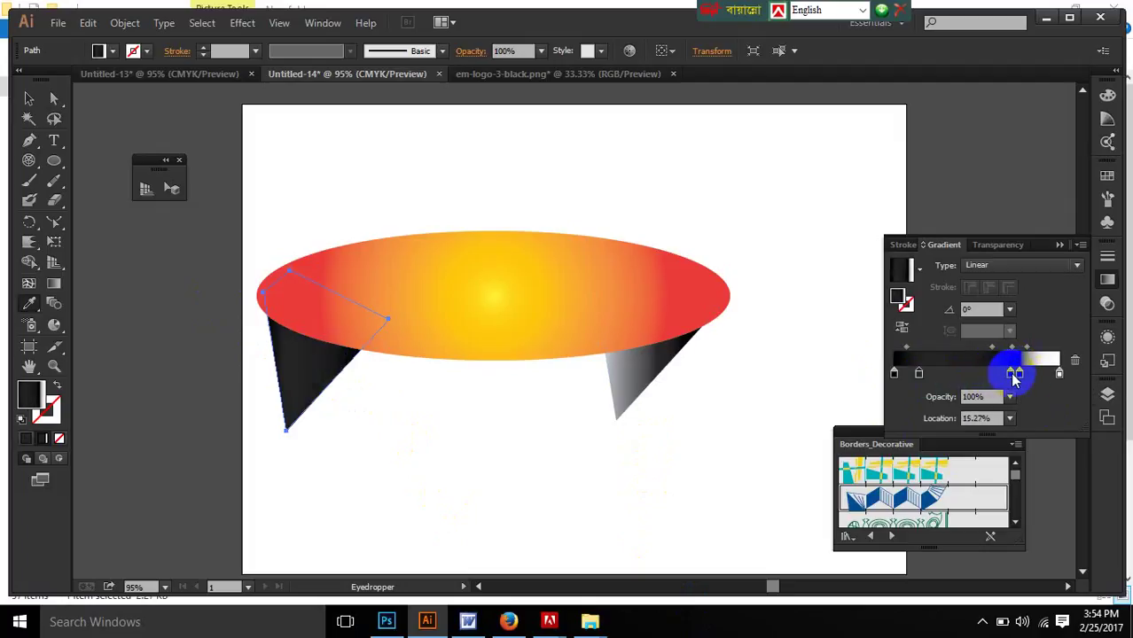
mouse_move(1012, 374)
mouse_down()
mouse_move(936, 374)
mouse_move(958, 379)
mouse_up()
Step: Resample the right leg's gradient onto the left leg with the Eyedropper and deselect the leg
click(29, 303)
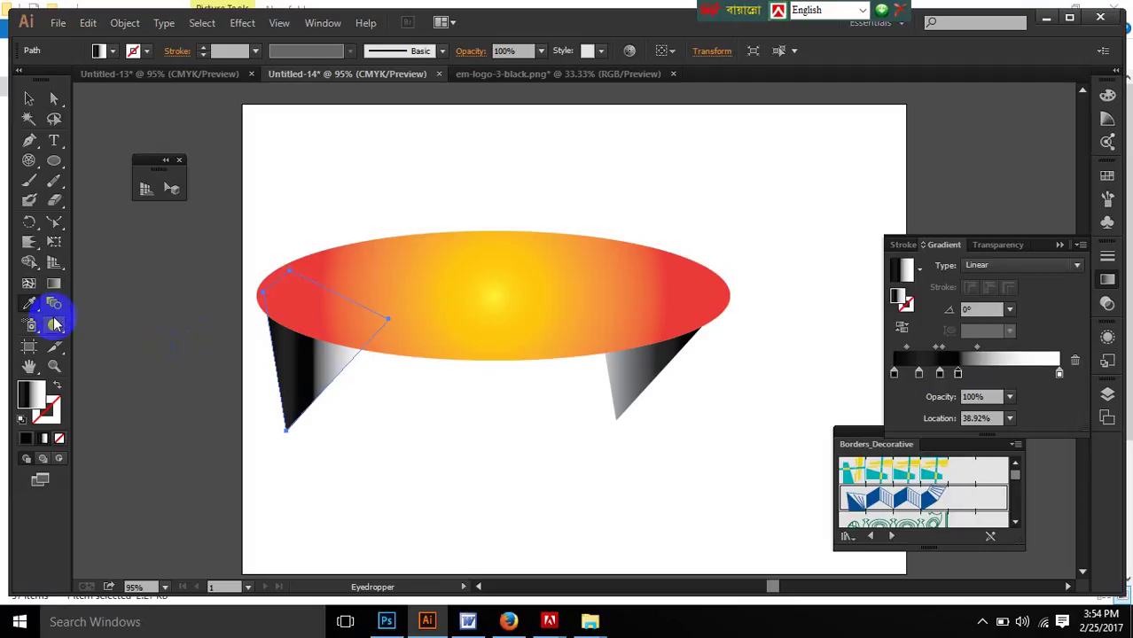
click(650, 359)
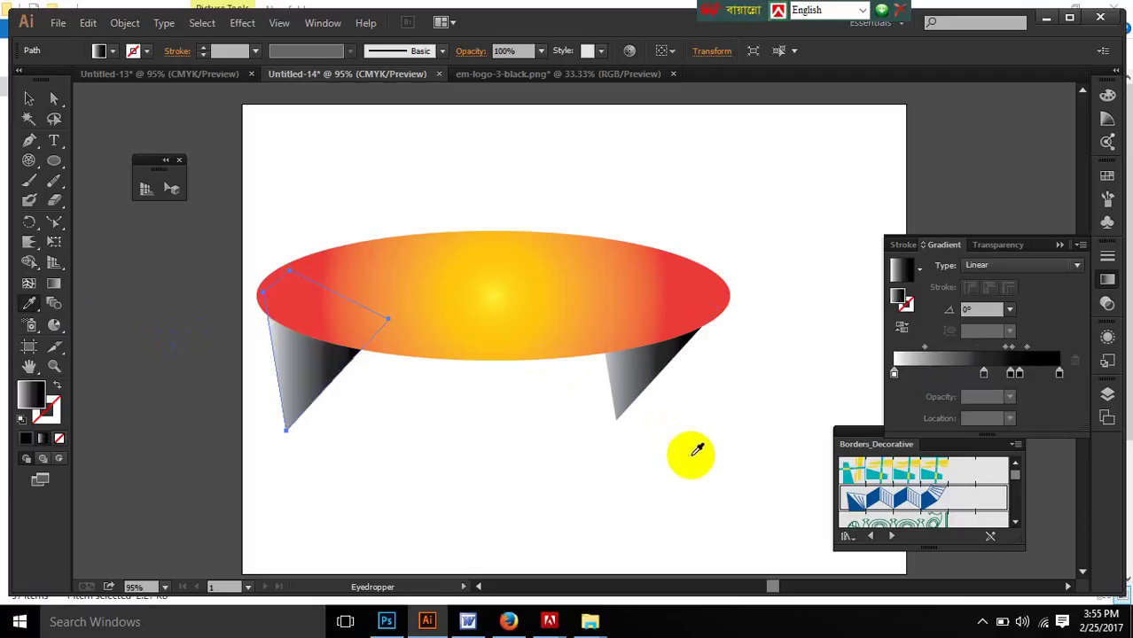
click(29, 99)
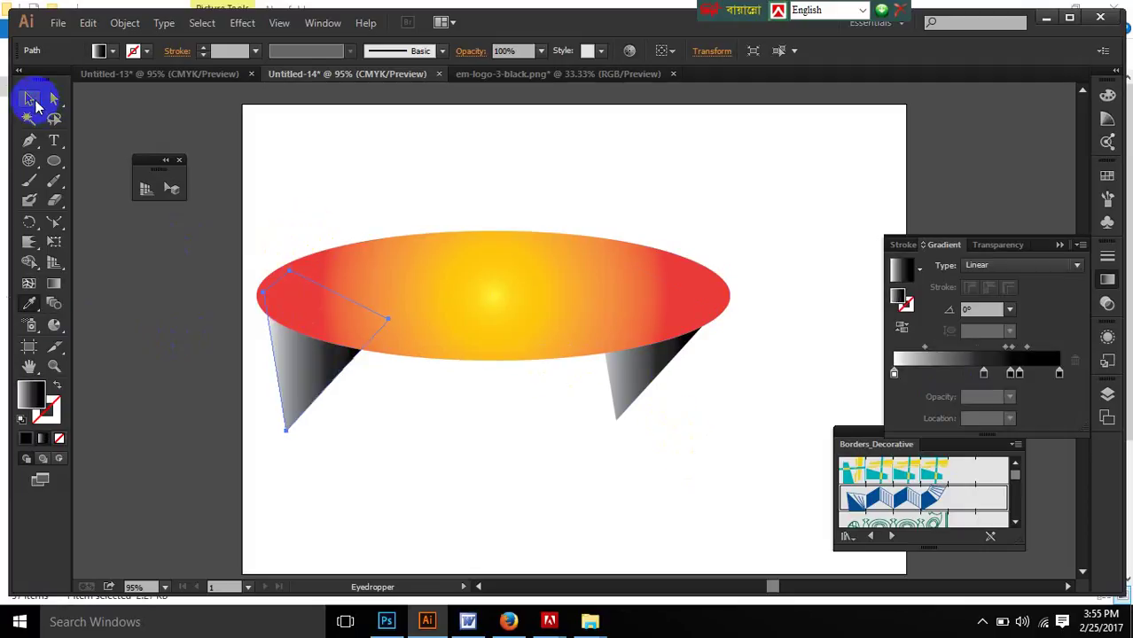
click(532, 441)
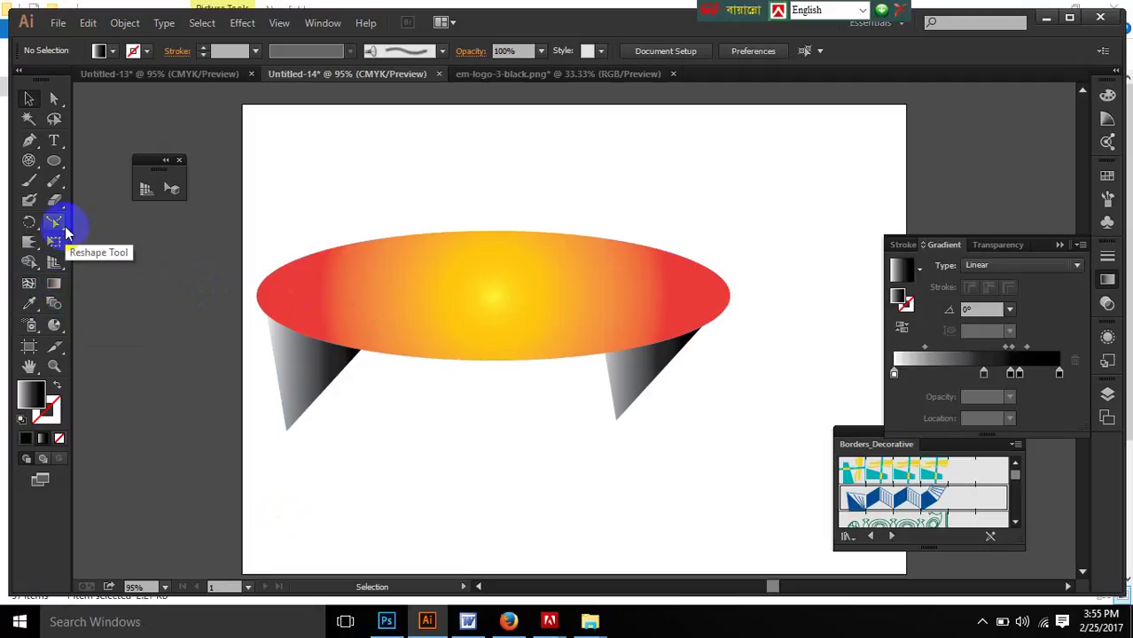
Step: Measure the ellipse's height from its upper to its lower edge with the Measure tool
click(28, 304)
drag(30, 307, 43, 321)
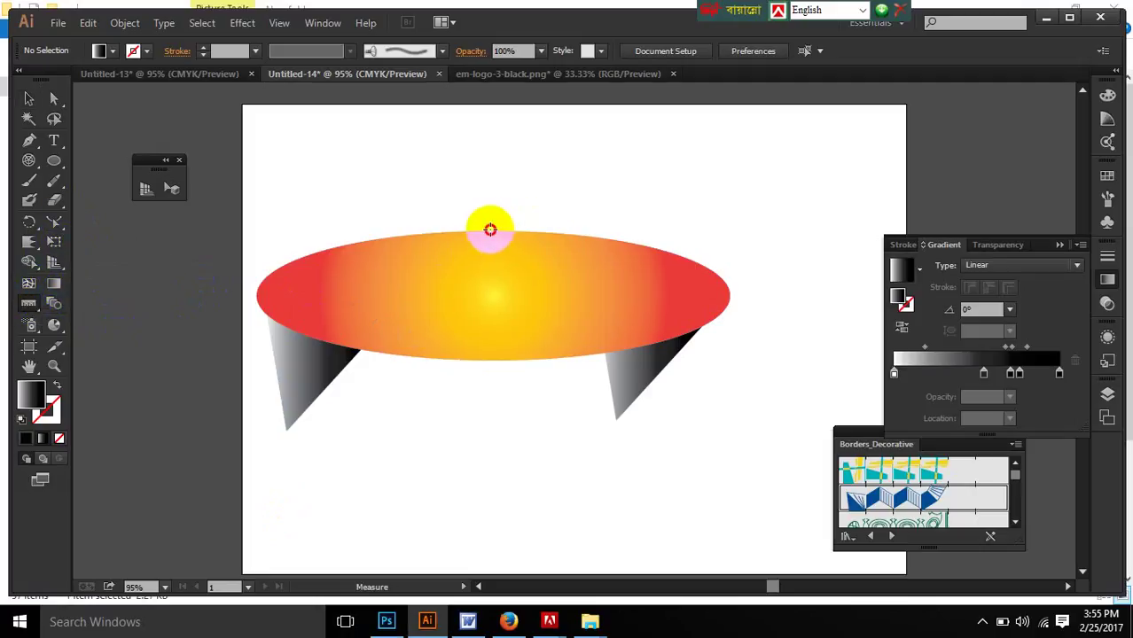
drag(490, 230, 495, 361)
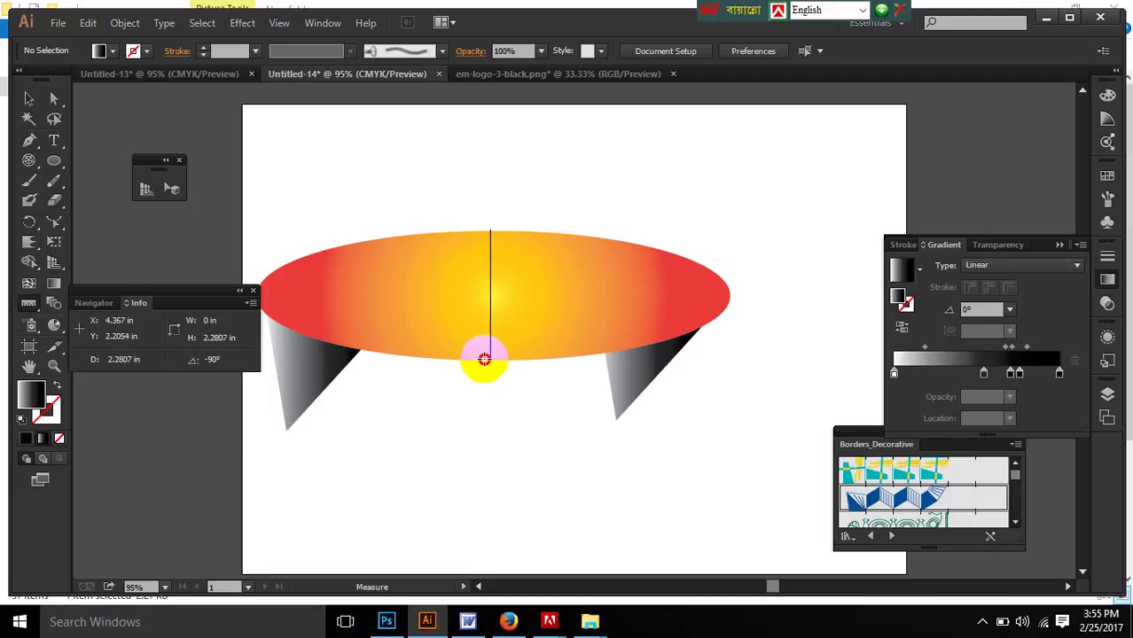
drag(484, 359, 485, 359)
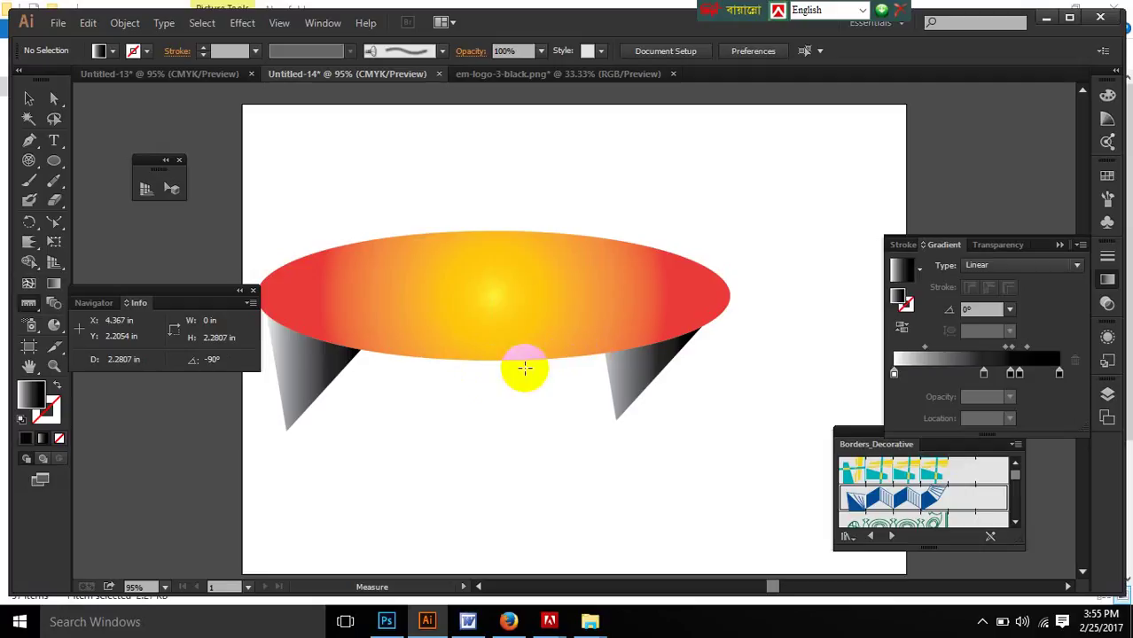
Step: Delete the gradient ellipse together with both of its legs
click(28, 98)
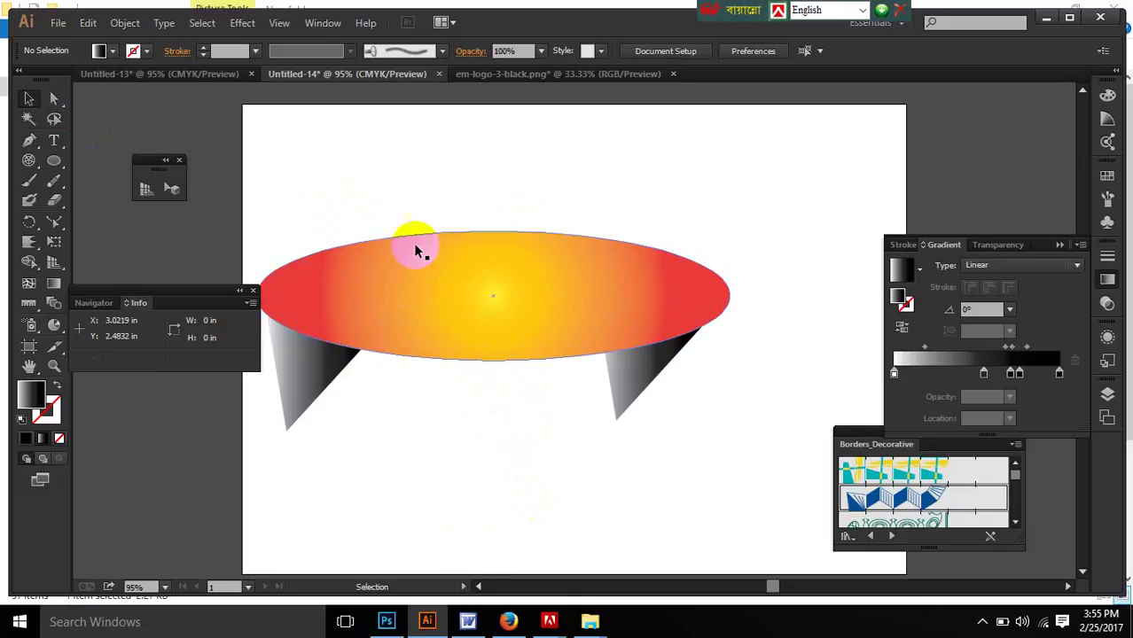
drag(344, 181, 699, 456)
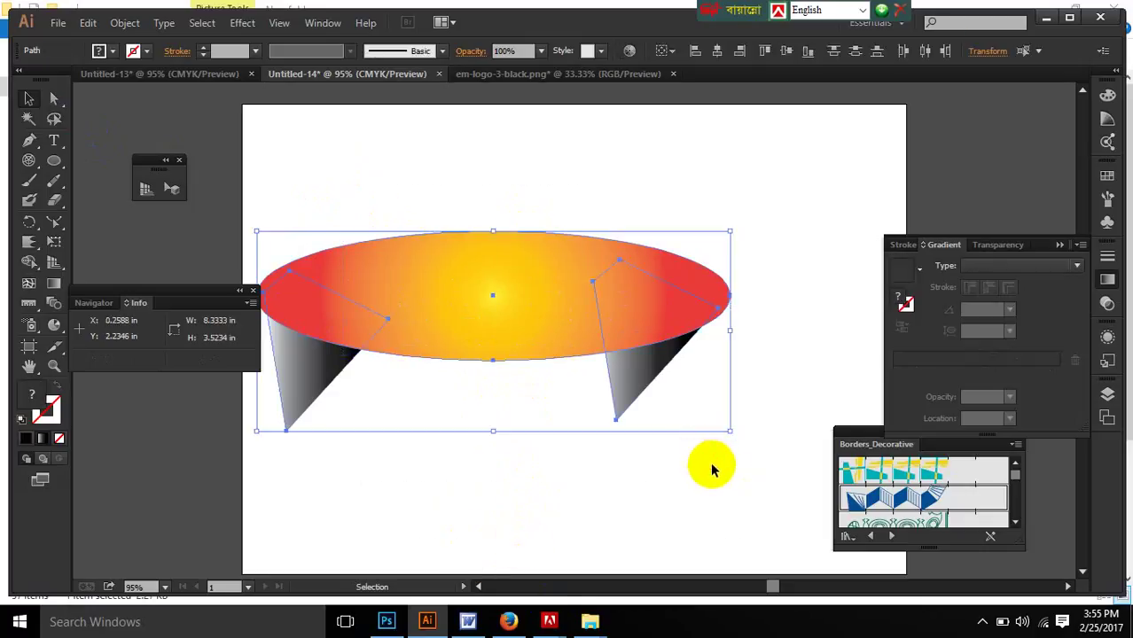
key(Delete)
Step: Draw two overlapping ellipses side by side, about 2.73 × 2.51 in on the left and 2.80 × 2.89 in on the right
click(53, 161)
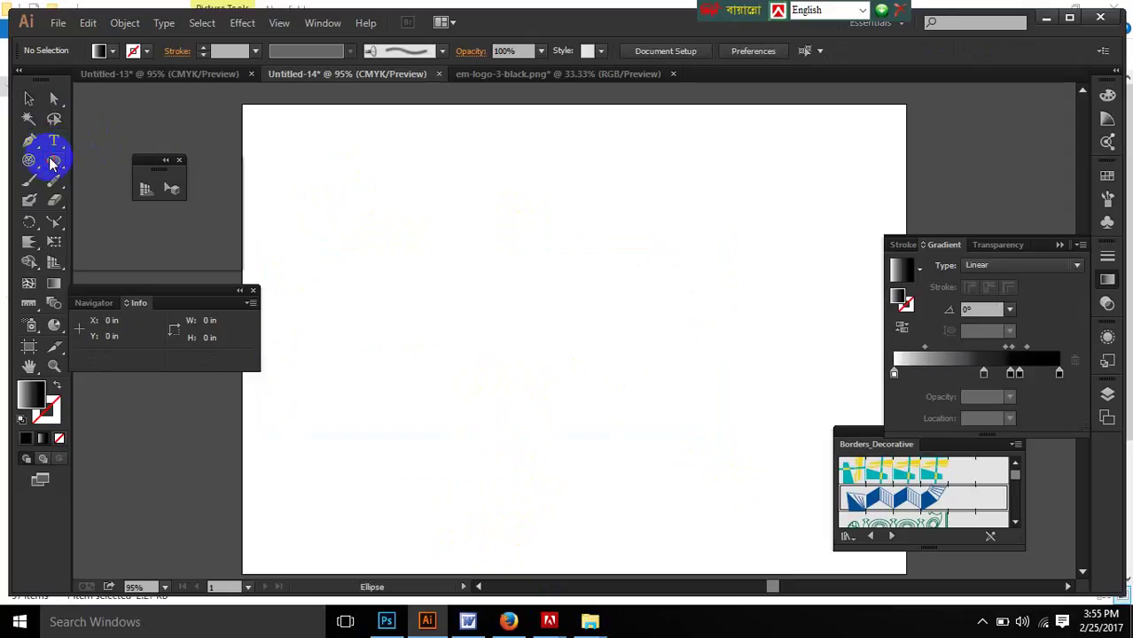
drag(363, 211, 511, 351)
drag(594, 211, 438, 375)
Step: Fill the left circle with yellow and the overlapping right circle with green
click(28, 98)
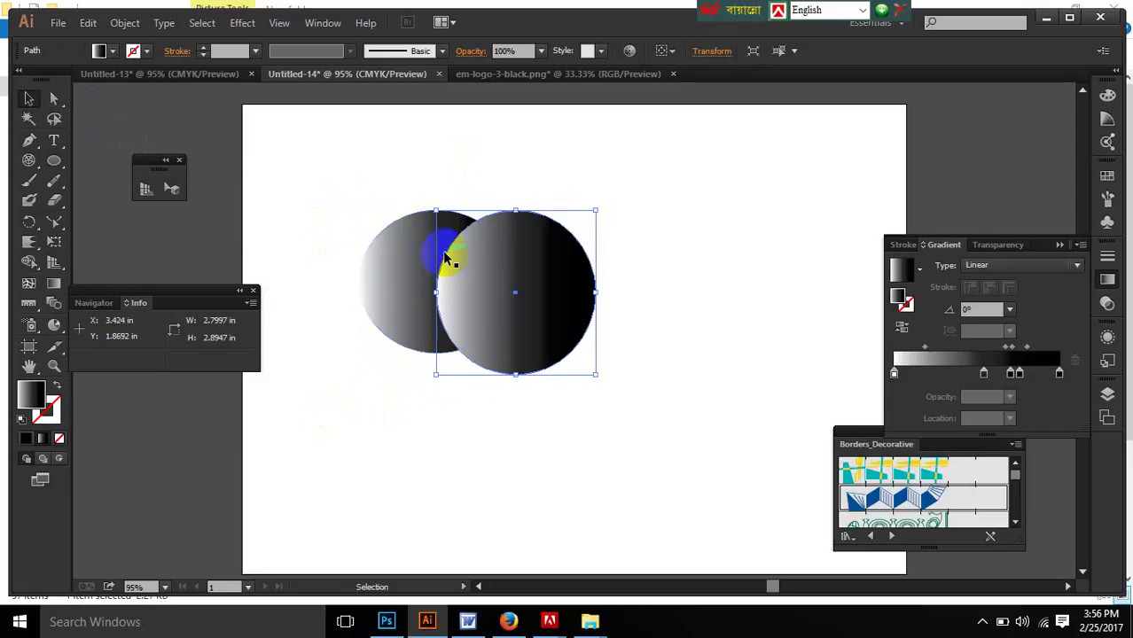
click(435, 243)
click(100, 50)
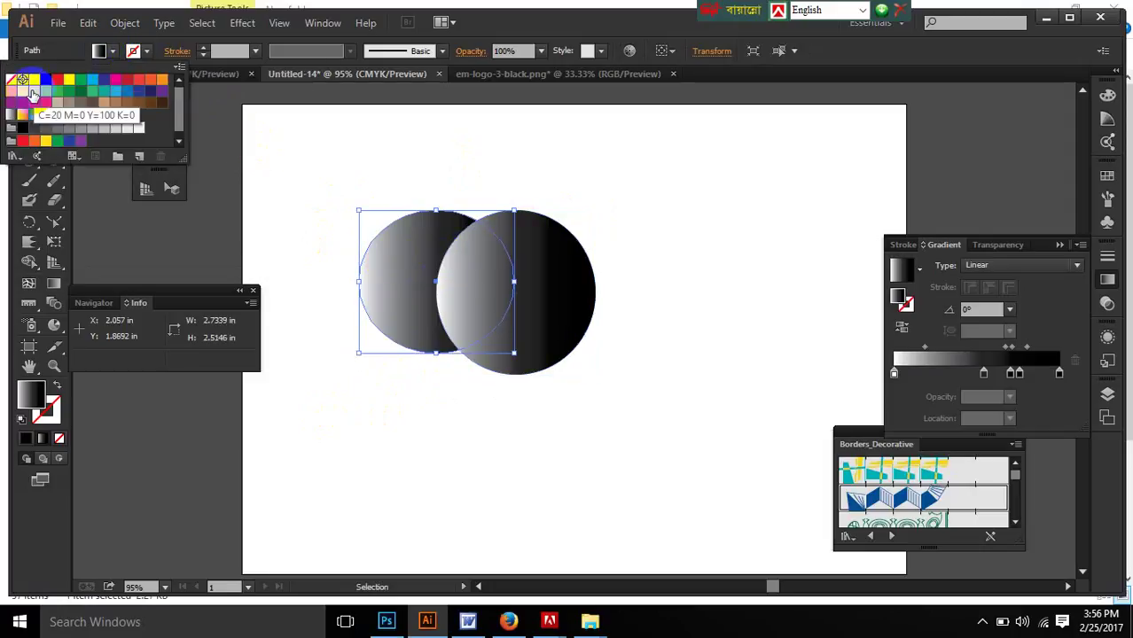
click(69, 80)
click(652, 443)
click(562, 316)
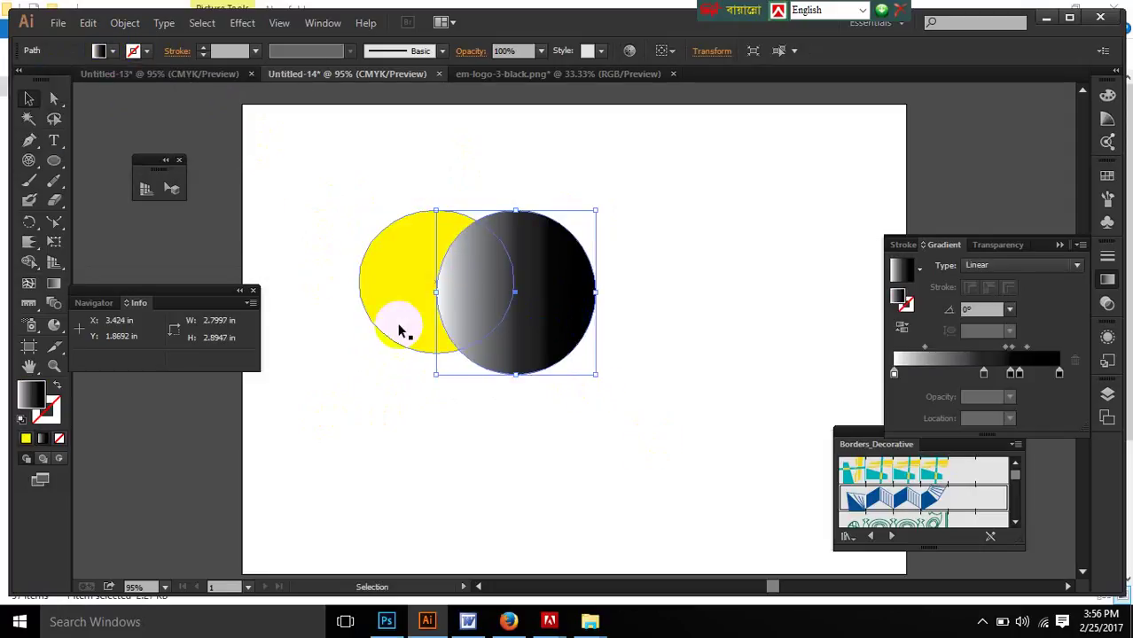
click(103, 50)
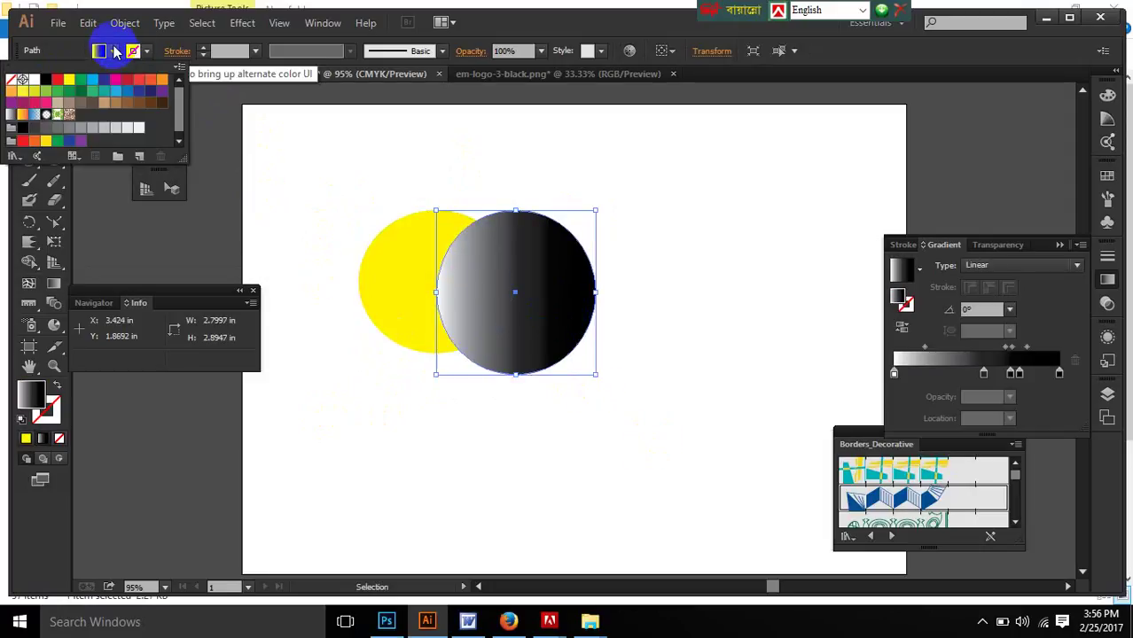
click(79, 79)
click(612, 422)
Step: With both circles selected, close the Info panel and detach the Shape Builder tool group as a floating palette
drag(386, 152, 544, 306)
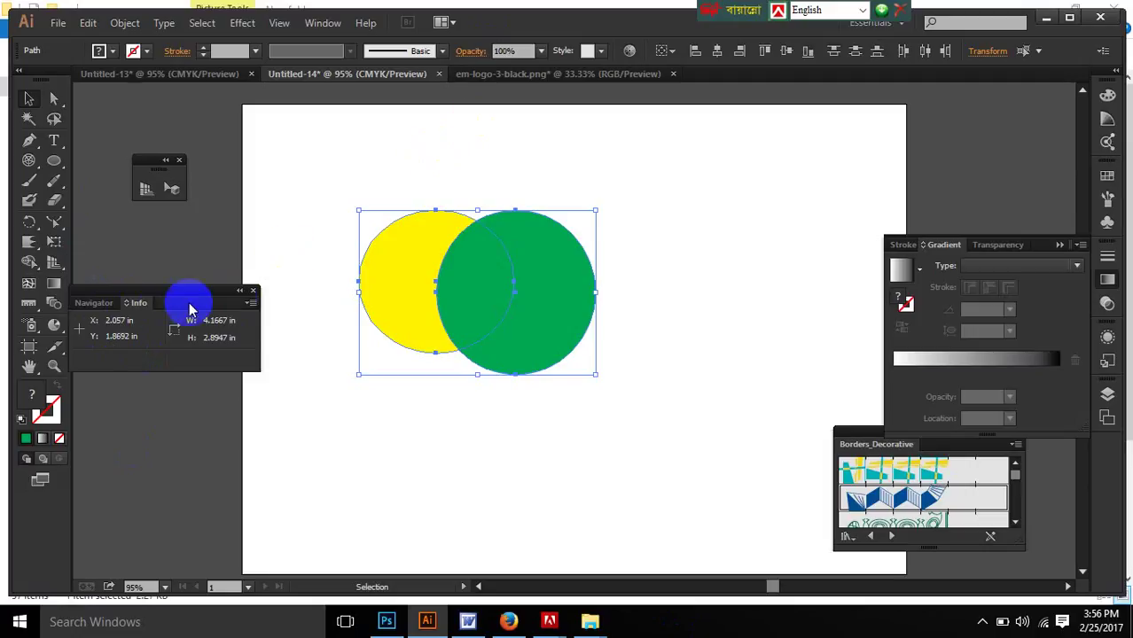
click(253, 290)
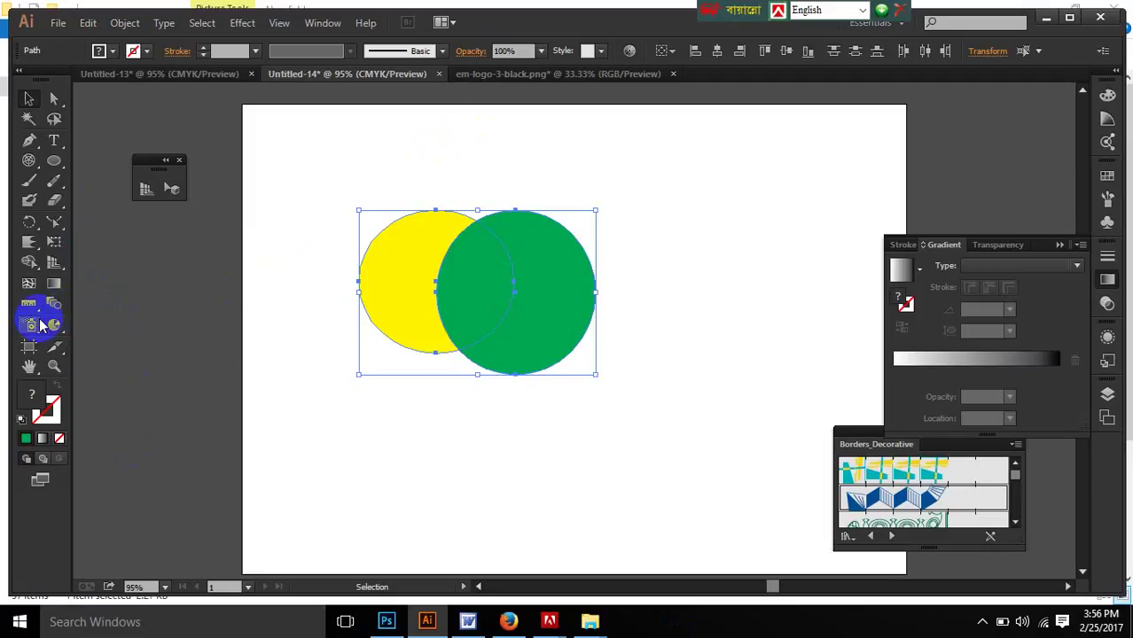
click(29, 304)
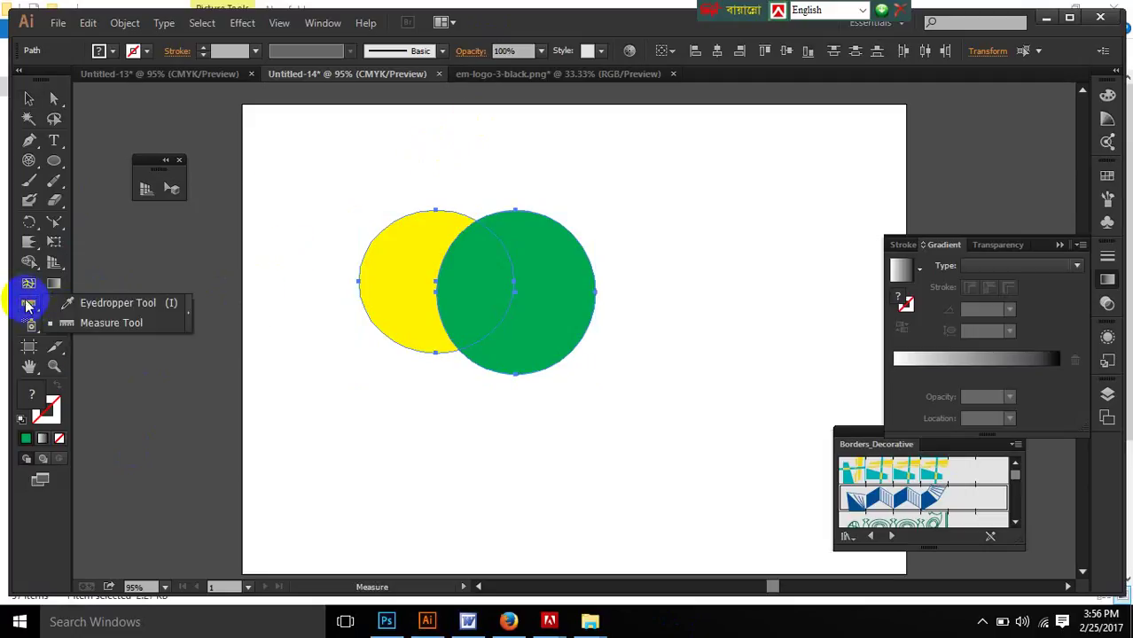
click(30, 268)
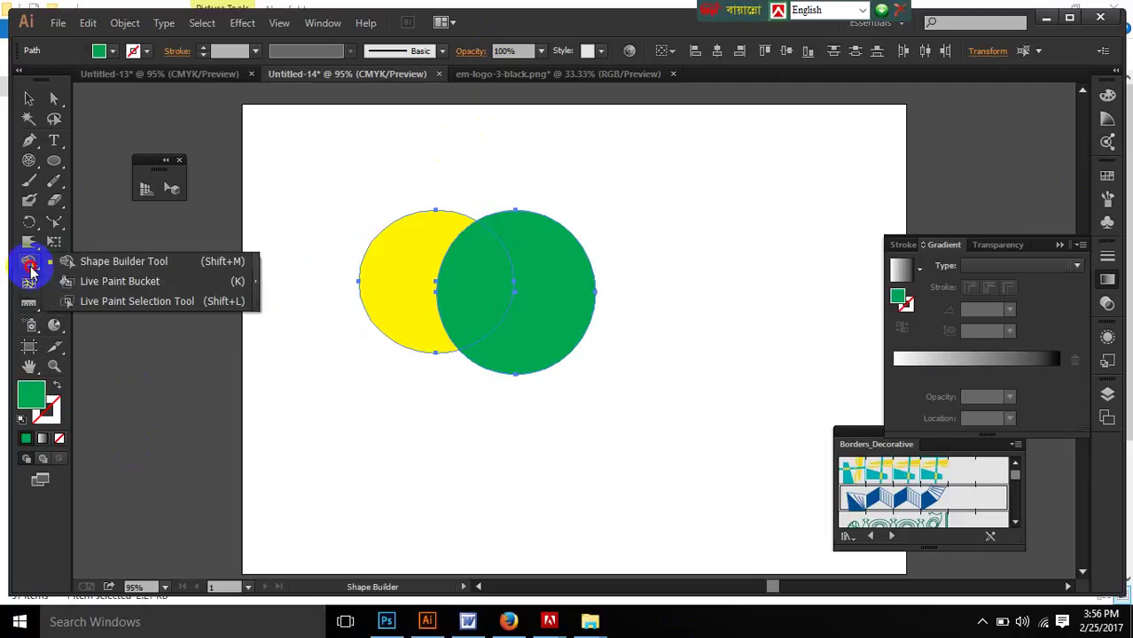
drag(30, 270, 257, 281)
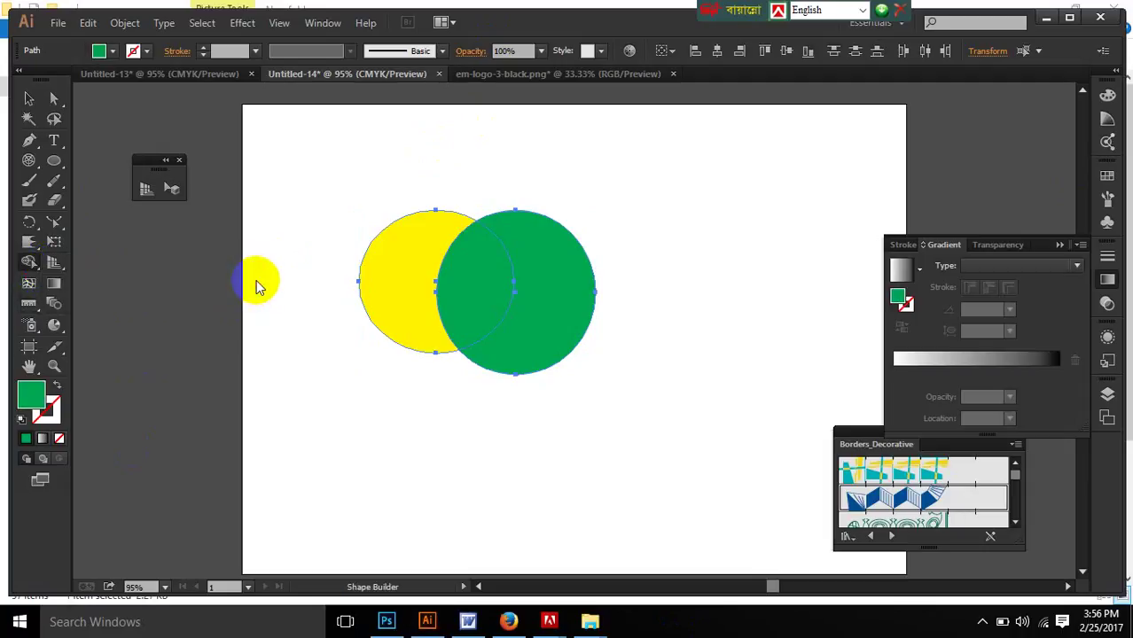
drag(79, 276, 177, 234)
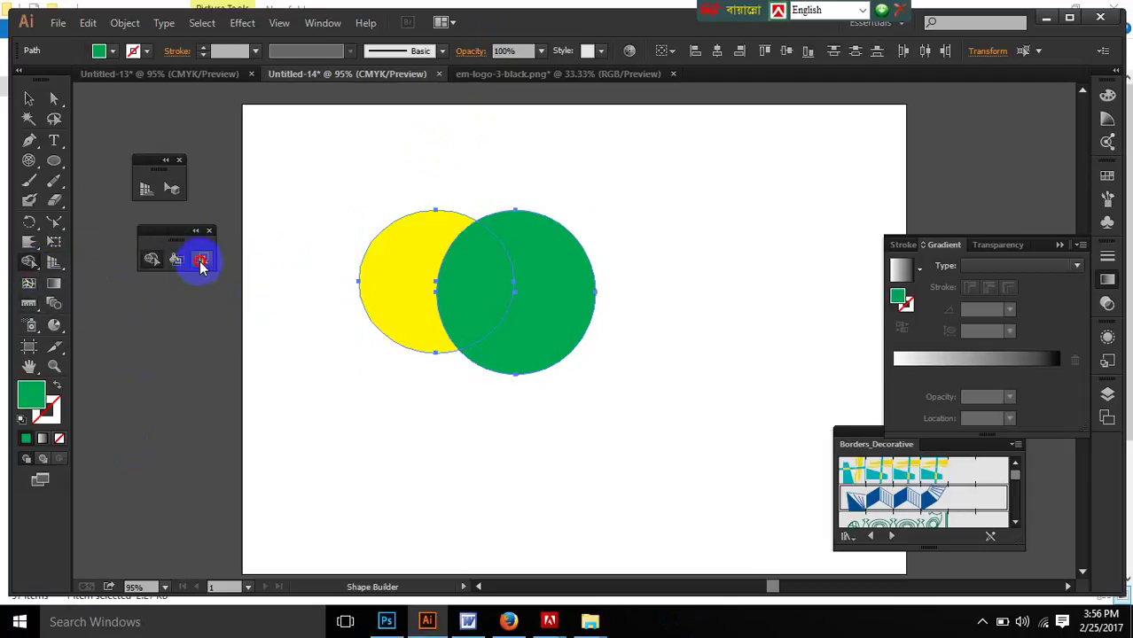
Step: Try to select the overlapping region of the two circles with the Live Paint Selection tool
click(201, 262)
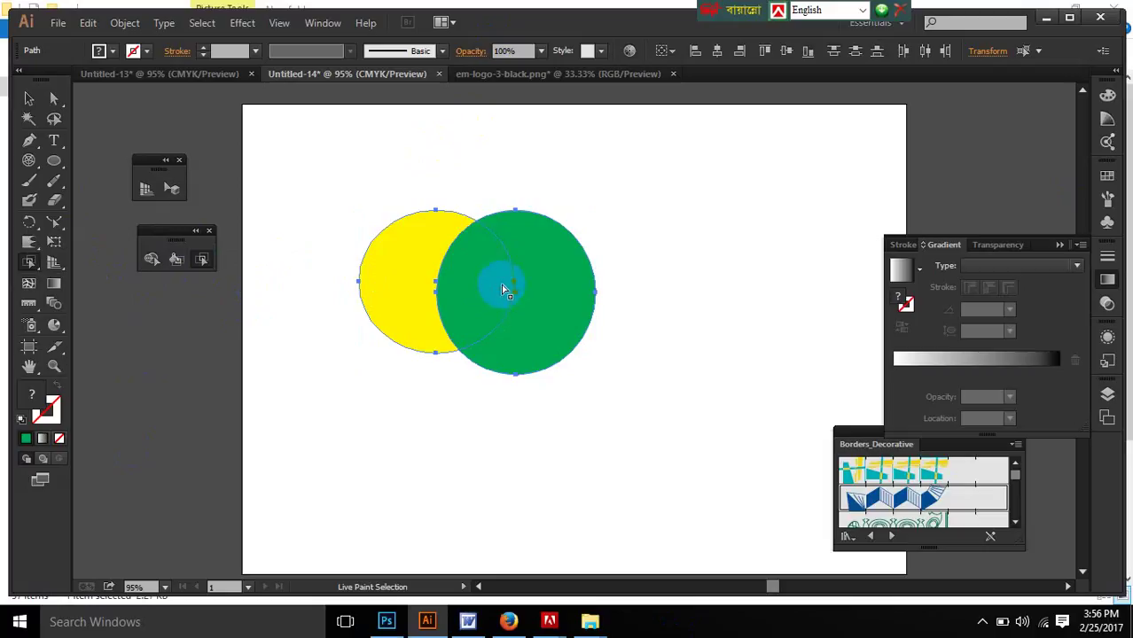
click(199, 262)
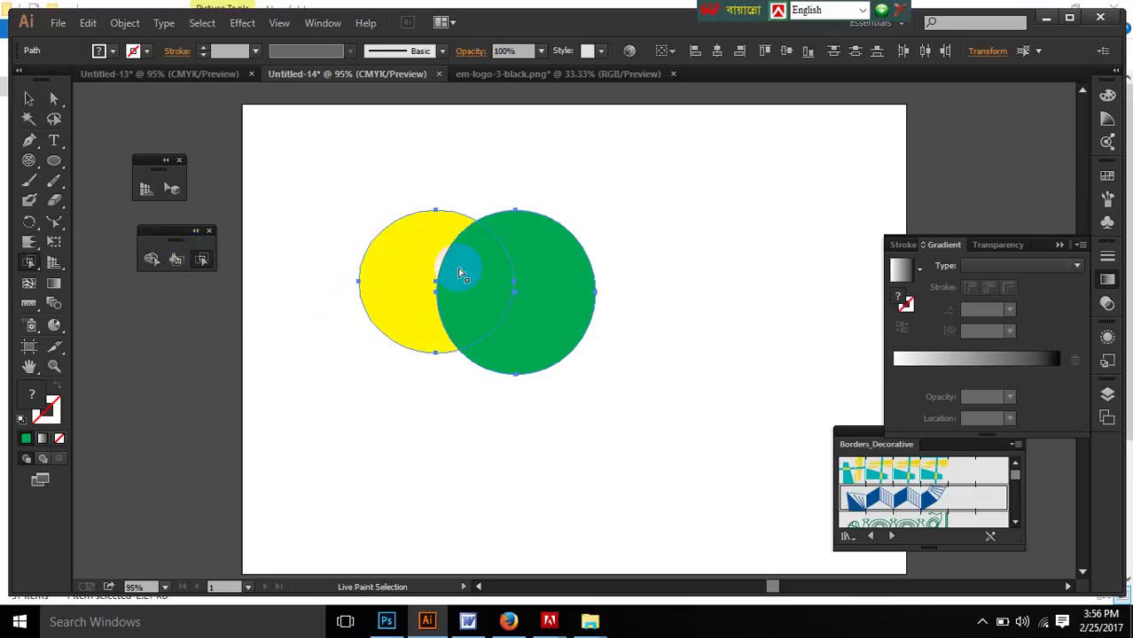
click(27, 100)
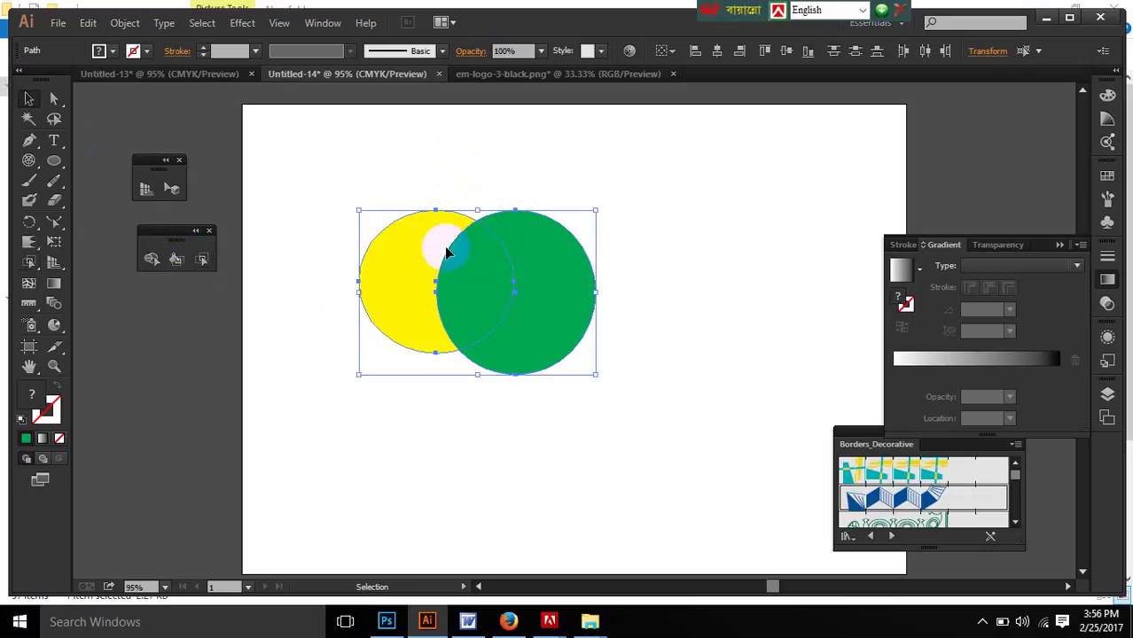
click(690, 222)
click(203, 260)
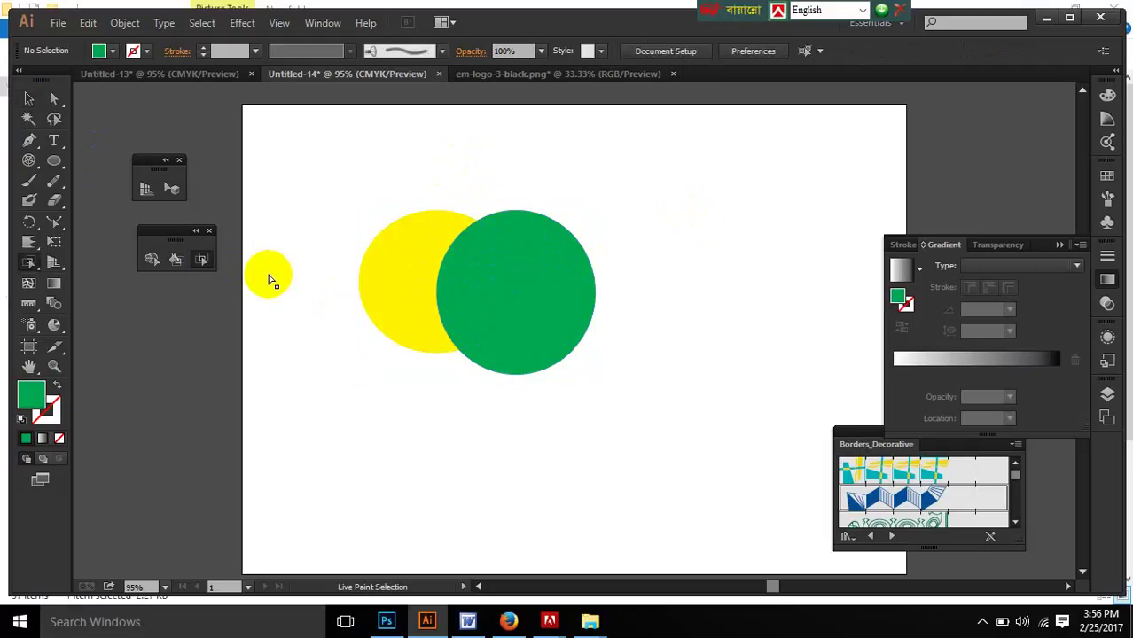
drag(494, 188, 494, 311)
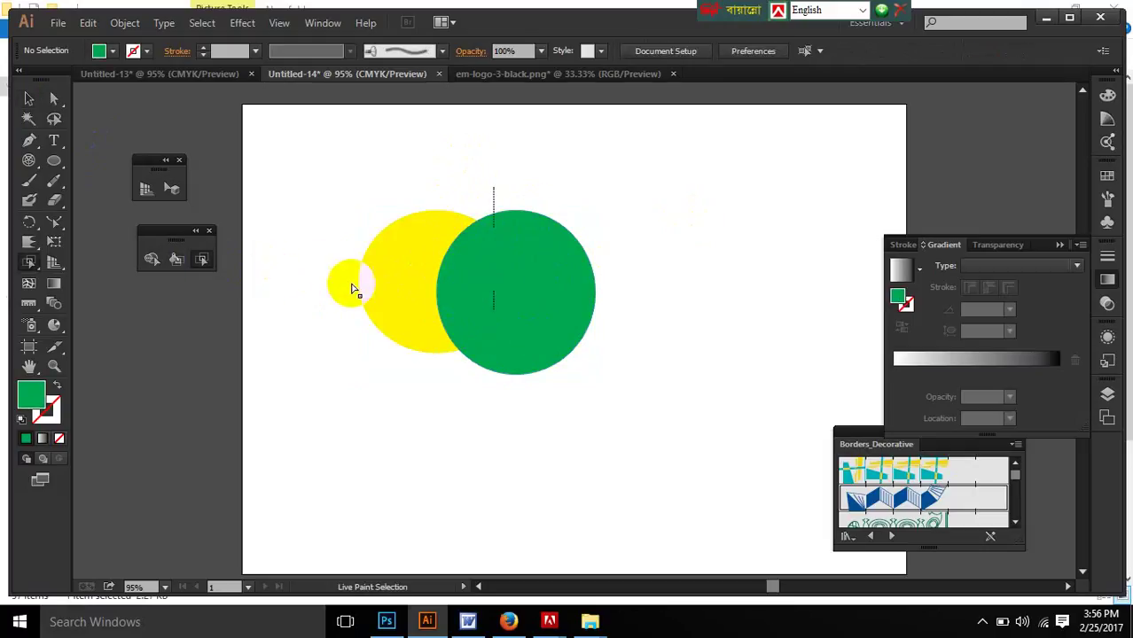
drag(331, 232, 551, 344)
Step: Move the green circle slightly downward relative to the yellow circle
click(177, 258)
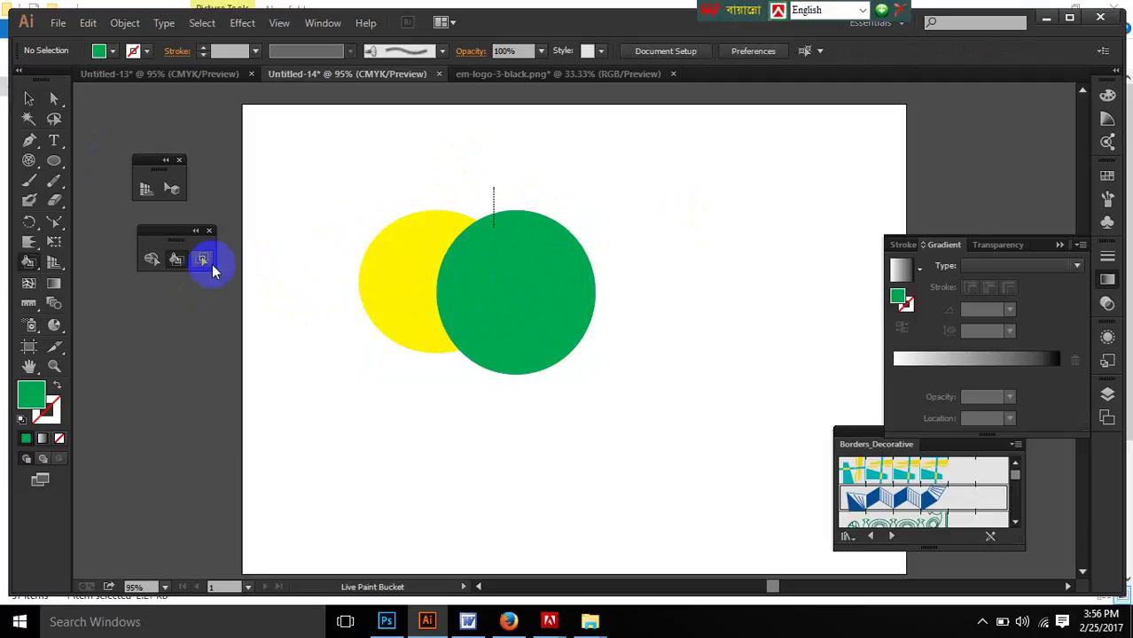
click(24, 99)
drag(511, 258, 511, 262)
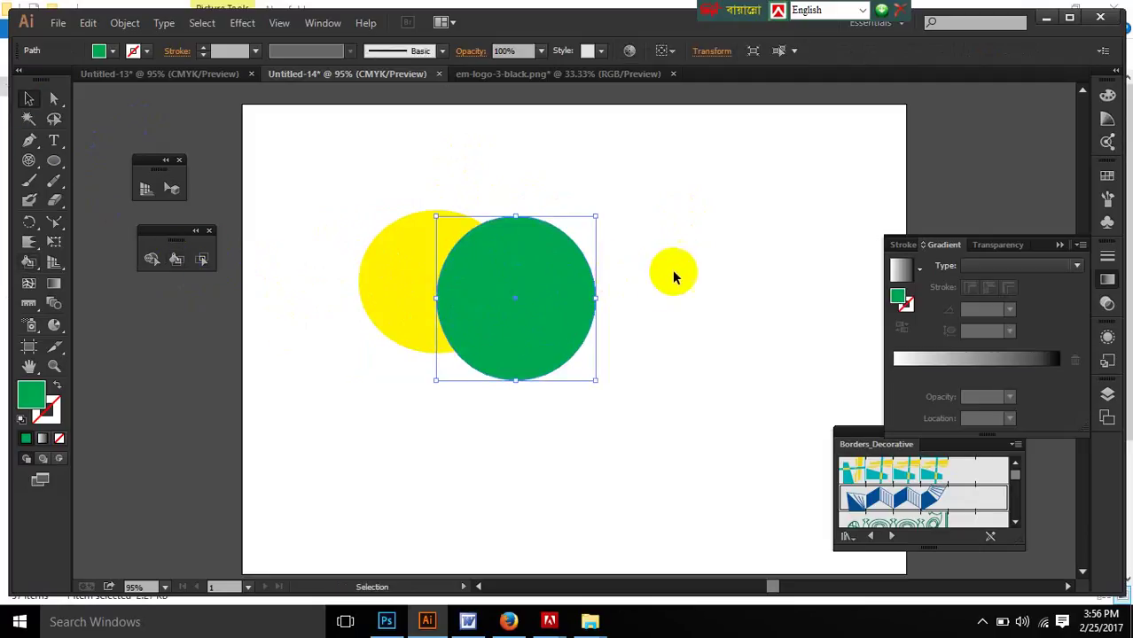
Step: Clear the current selection and select the yellow and green circles together
click(672, 286)
drag(323, 175, 609, 319)
Step: Try sampling the green circle's fill with the Live Paint Selection tool and undo the resulting recolouring
click(201, 259)
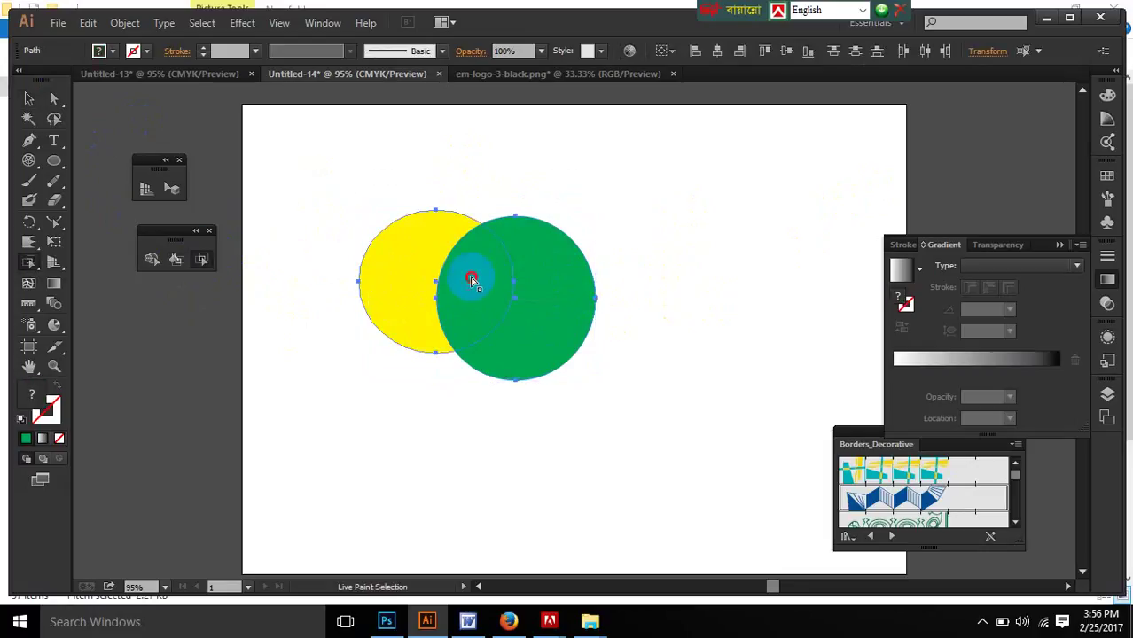
alt+click(556, 294)
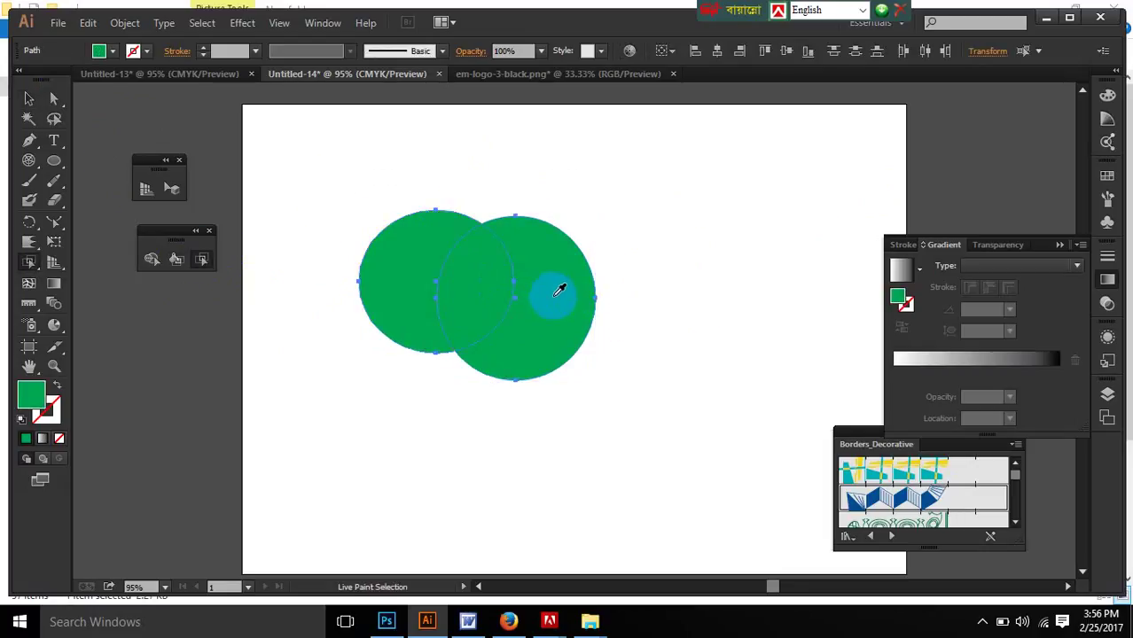
key(ctrl+z)
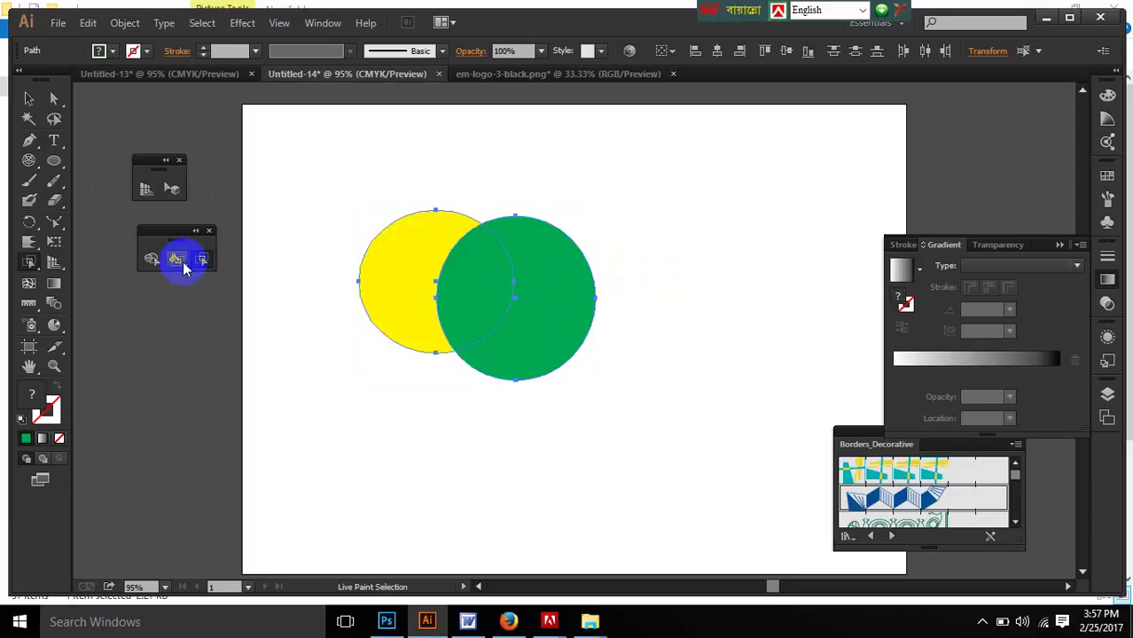
Step: Convert the two selected circles into a Live Paint group and fill their overlapping region with CMYK Cyan
click(182, 263)
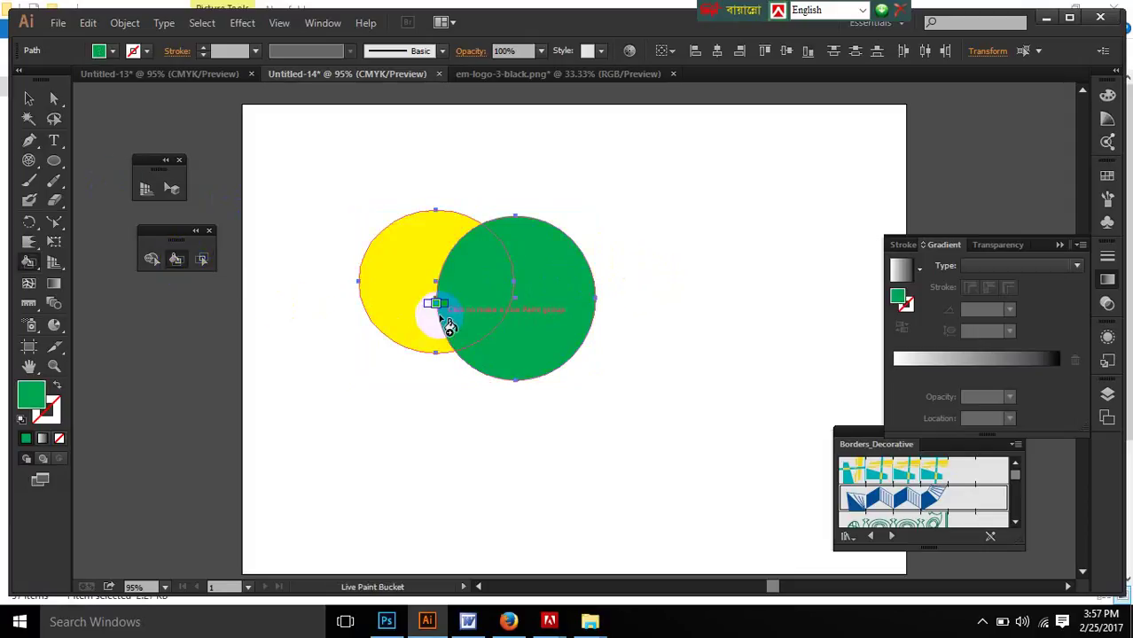
click(477, 300)
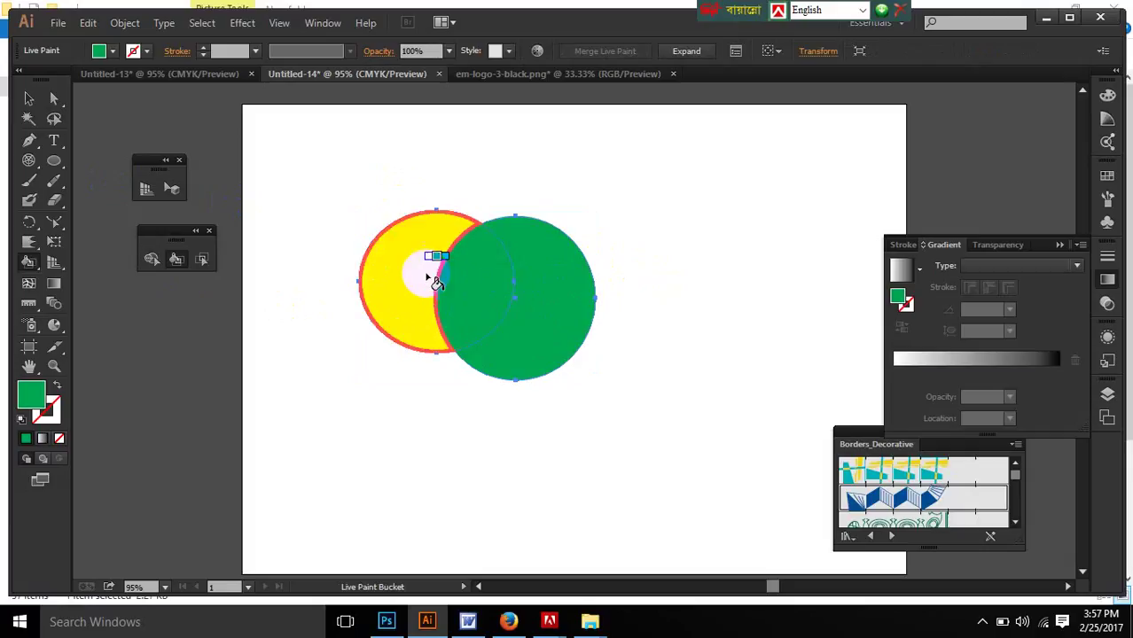
click(114, 50)
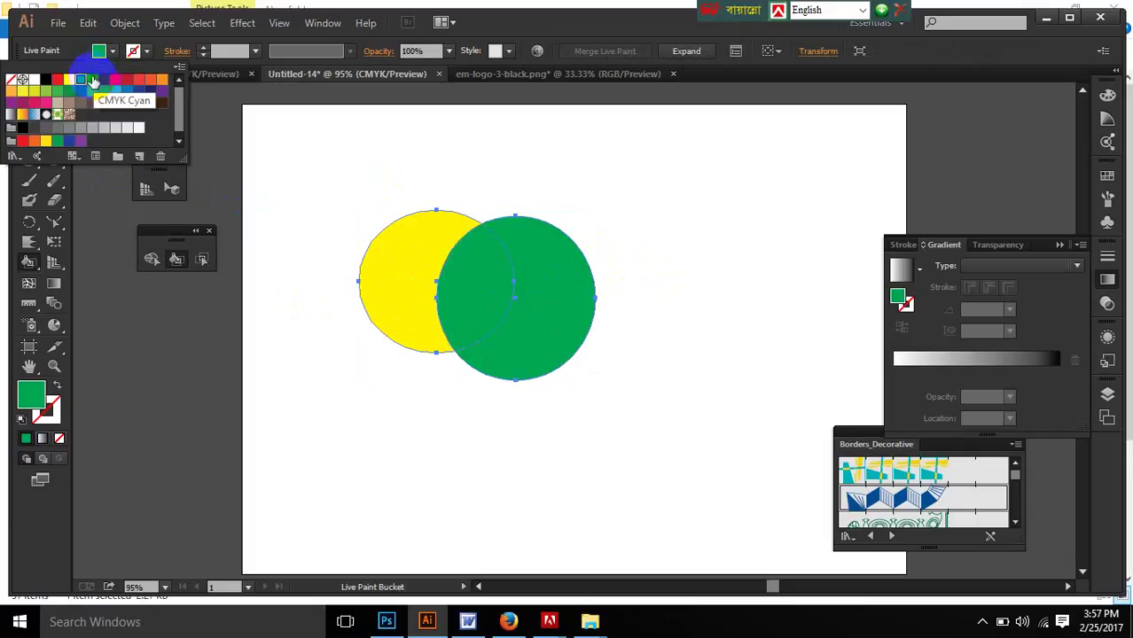
click(93, 81)
click(135, 55)
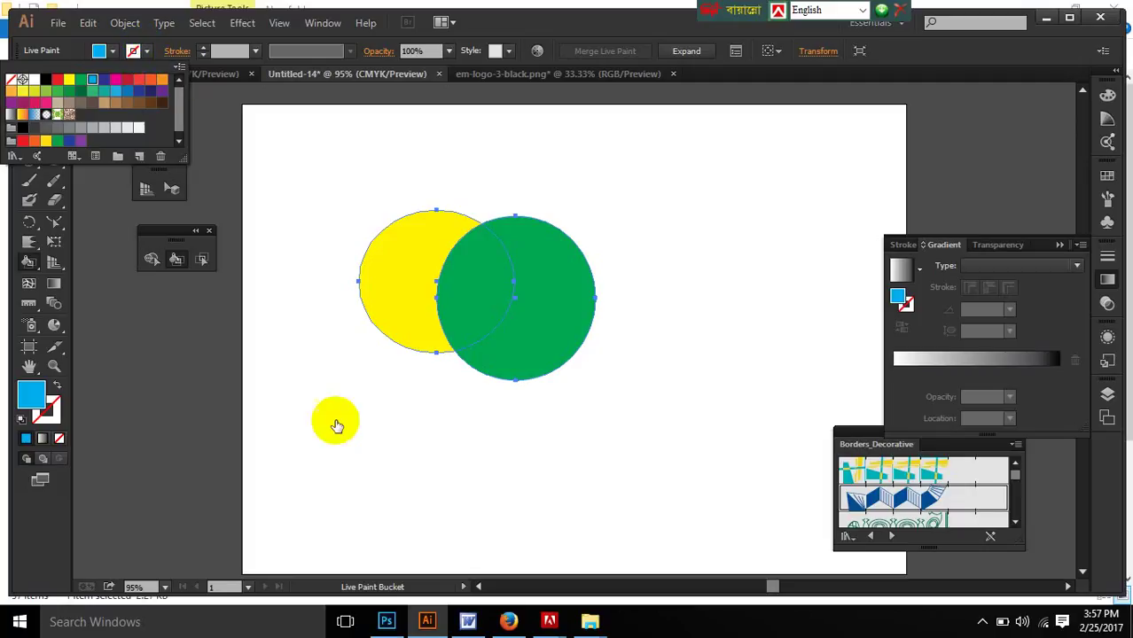
click(566, 415)
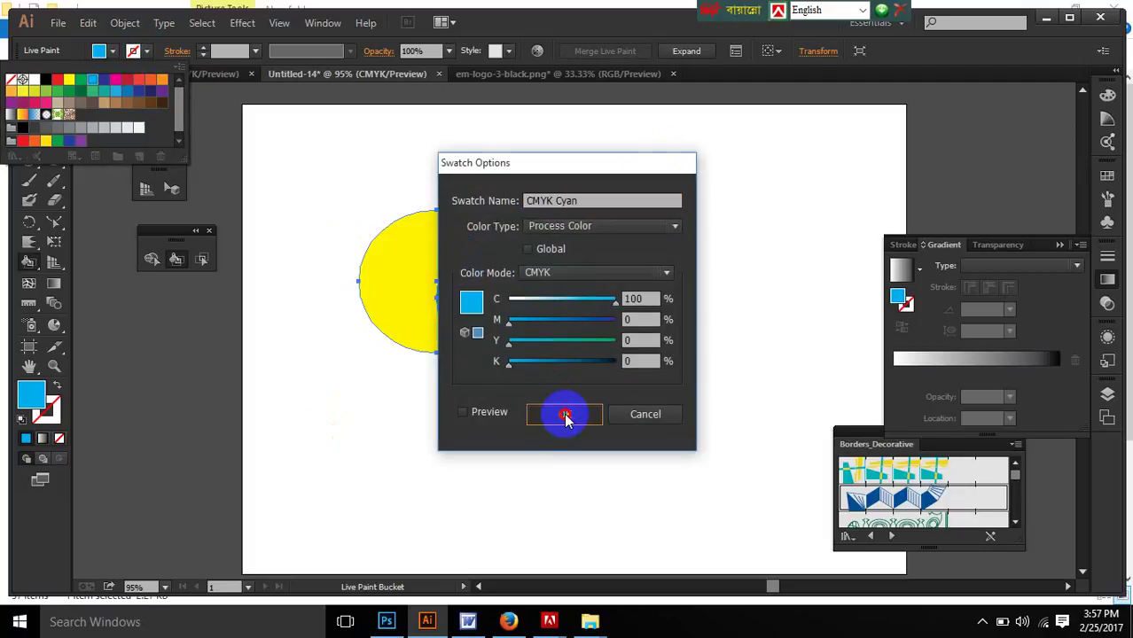
click(493, 285)
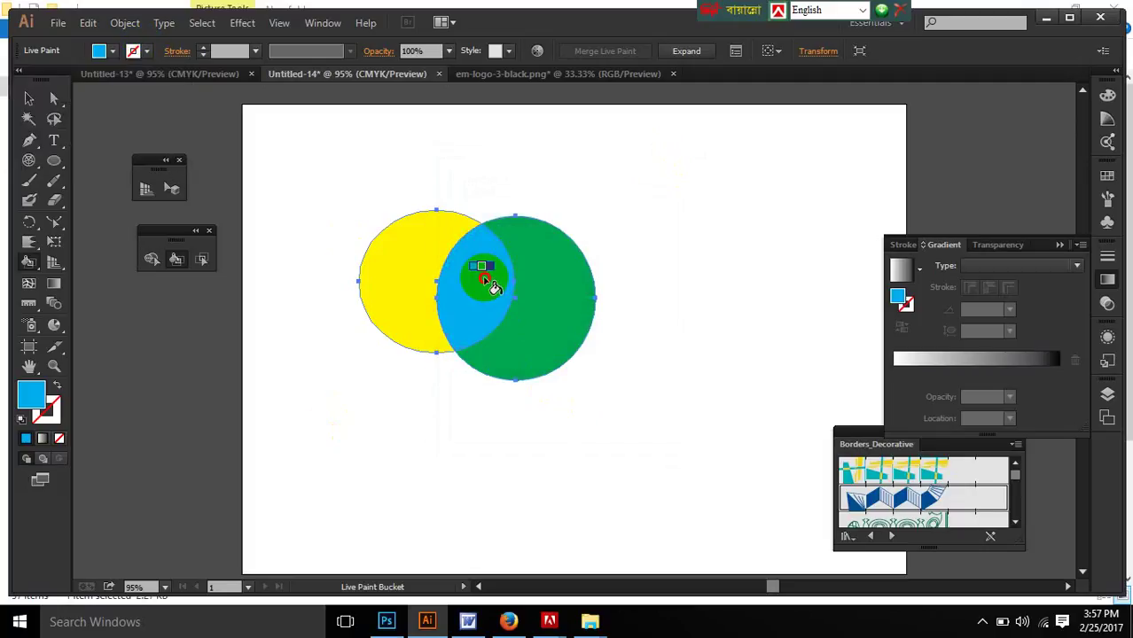
click(495, 287)
key(ctrl+z)
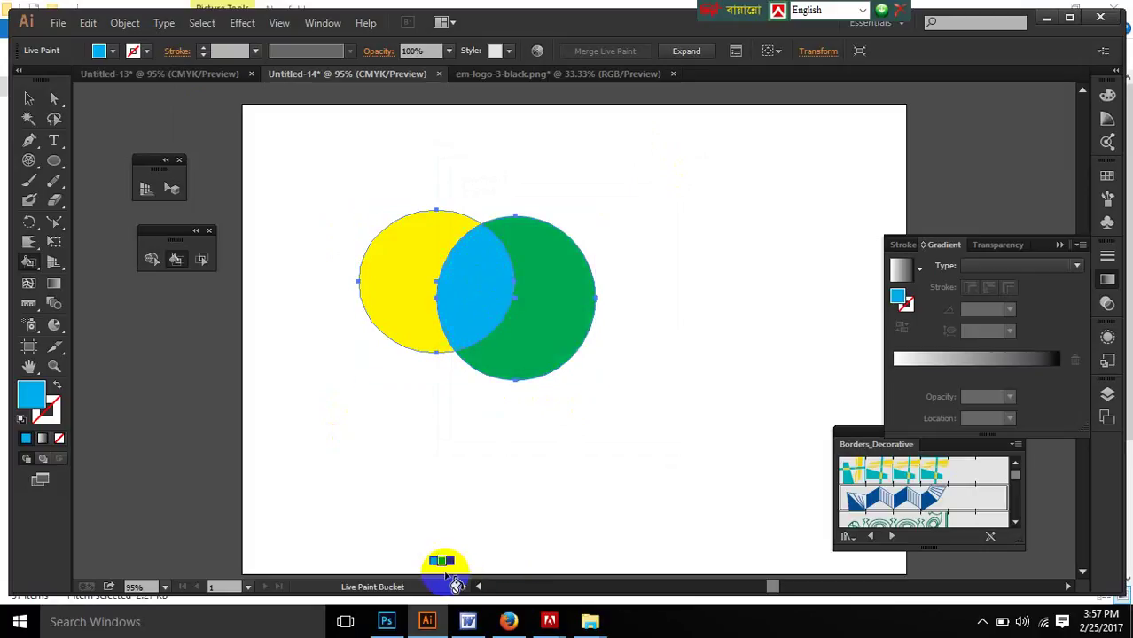
Step: Deselect the Live Paint group and move it as one object slightly up and to the left
click(30, 101)
click(562, 428)
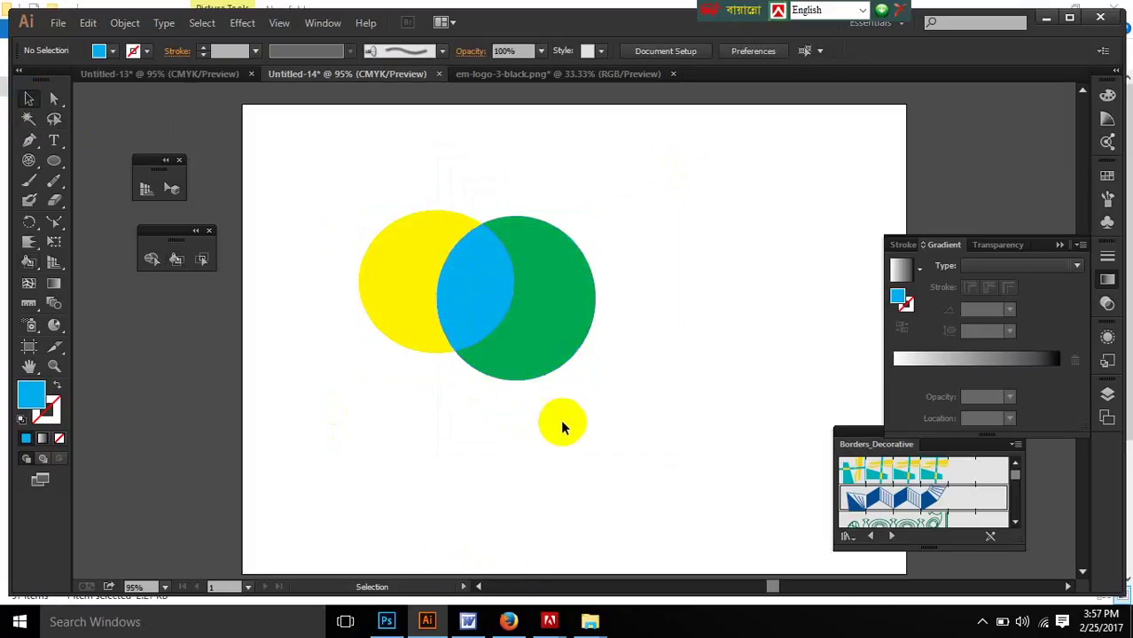
drag(559, 365, 545, 360)
right_click(529, 335)
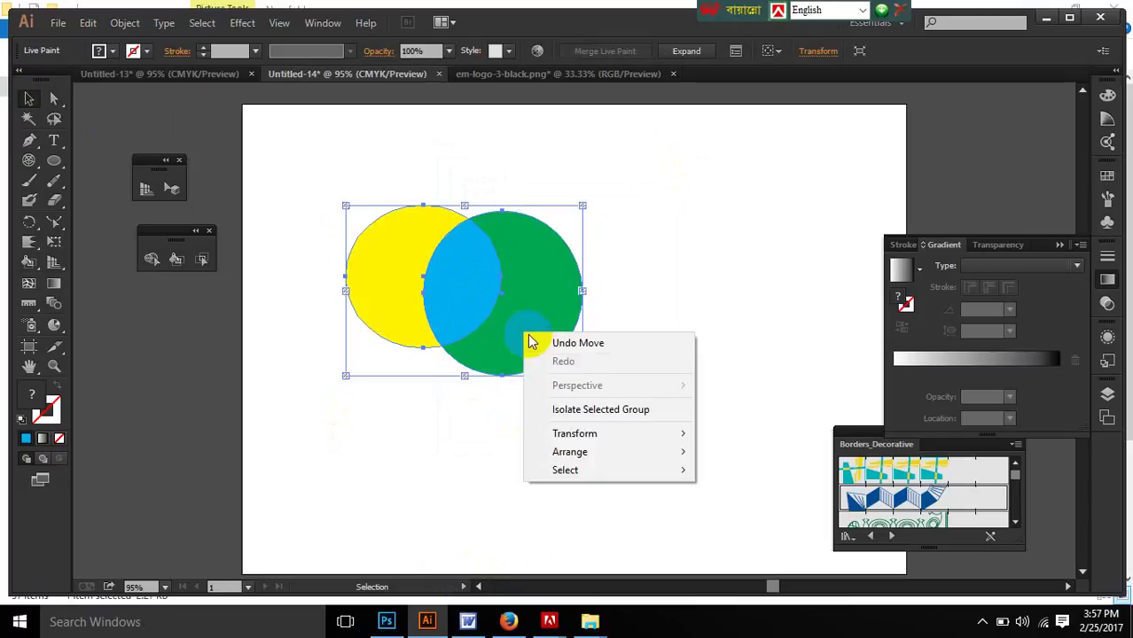
click(458, 289)
click(502, 254)
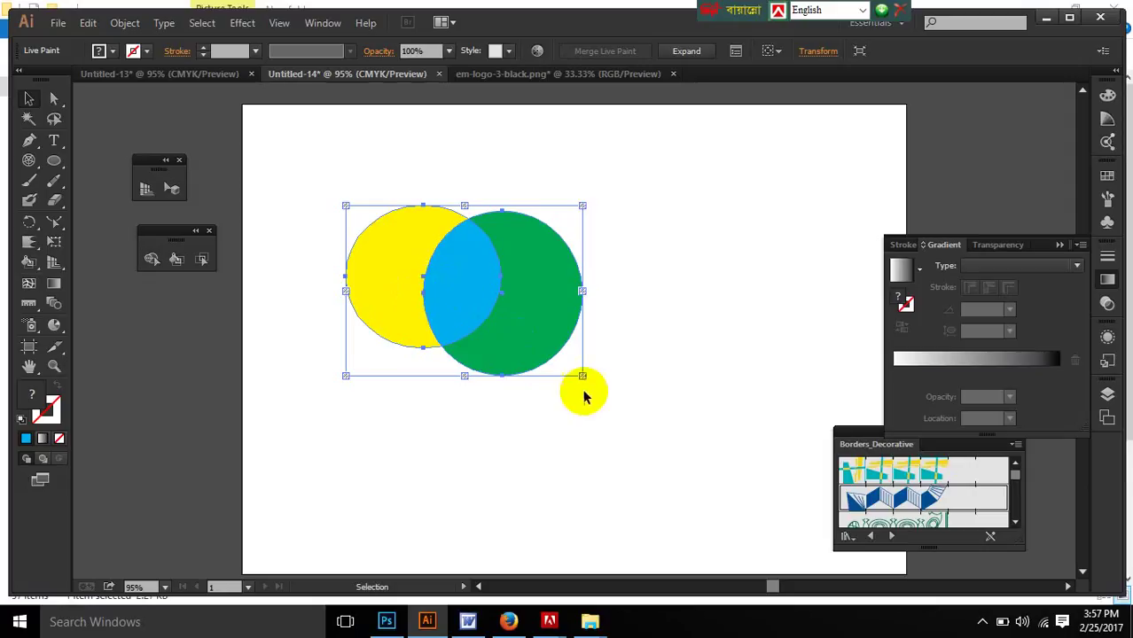
click(982, 621)
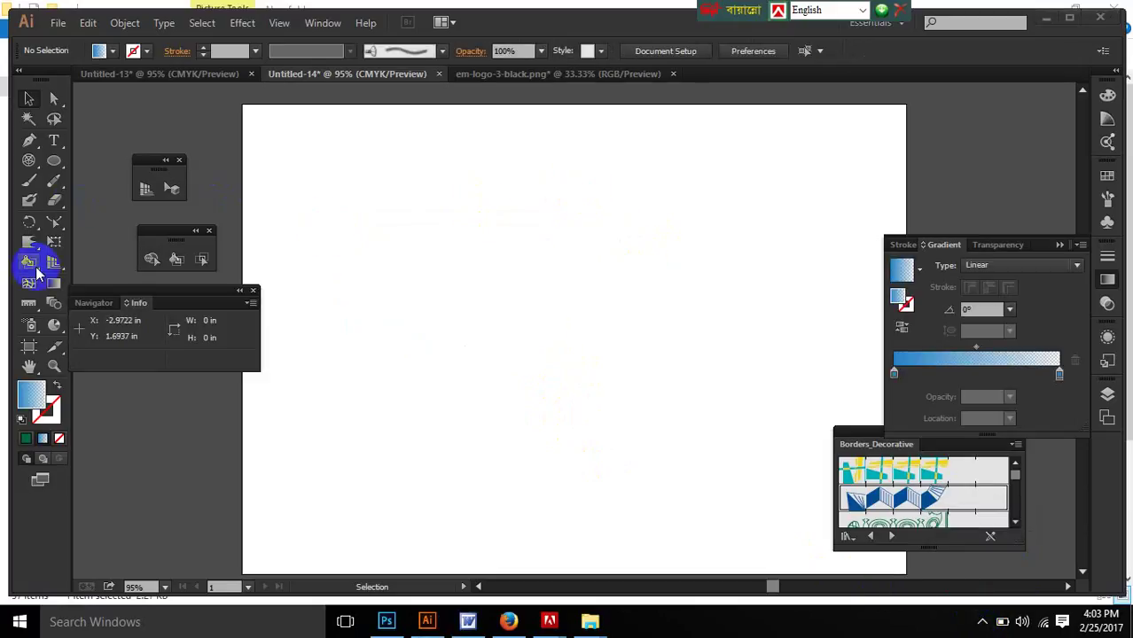
Step: Detach the Rotate tool group as a floating palette placed over the artboard's upper-left area
drag(29, 222, 169, 233)
drag(54, 240, 303, 144)
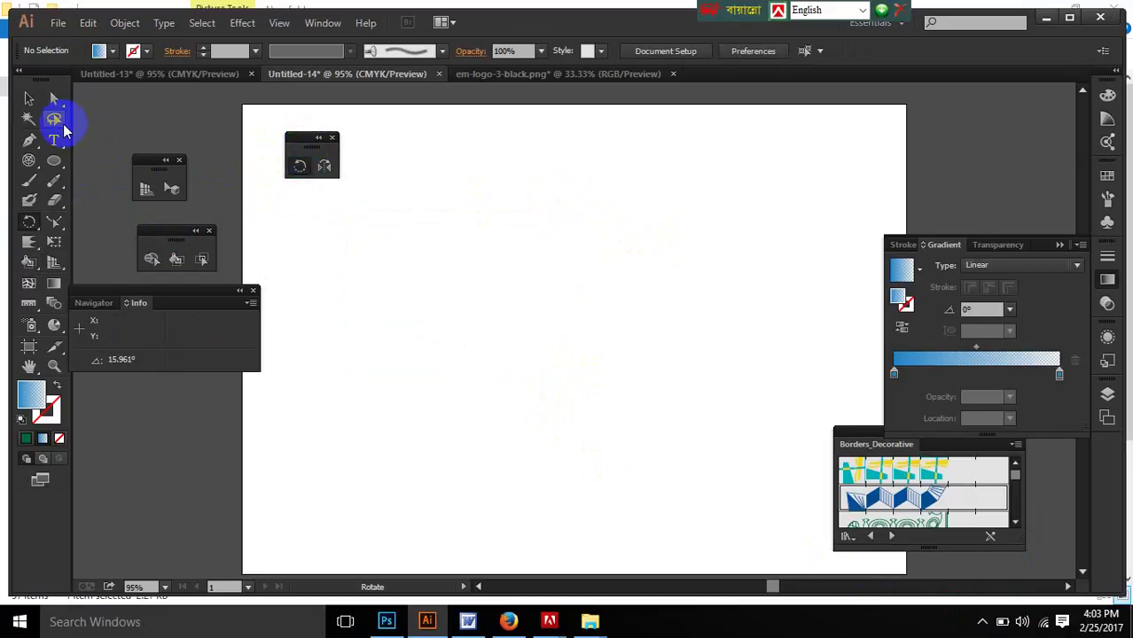
Step: Draw a gradient-filled rectangle about 4.97 by 1.23 in and rotate it freehand about 51° clockwise around its centre
drag(55, 163, 127, 171)
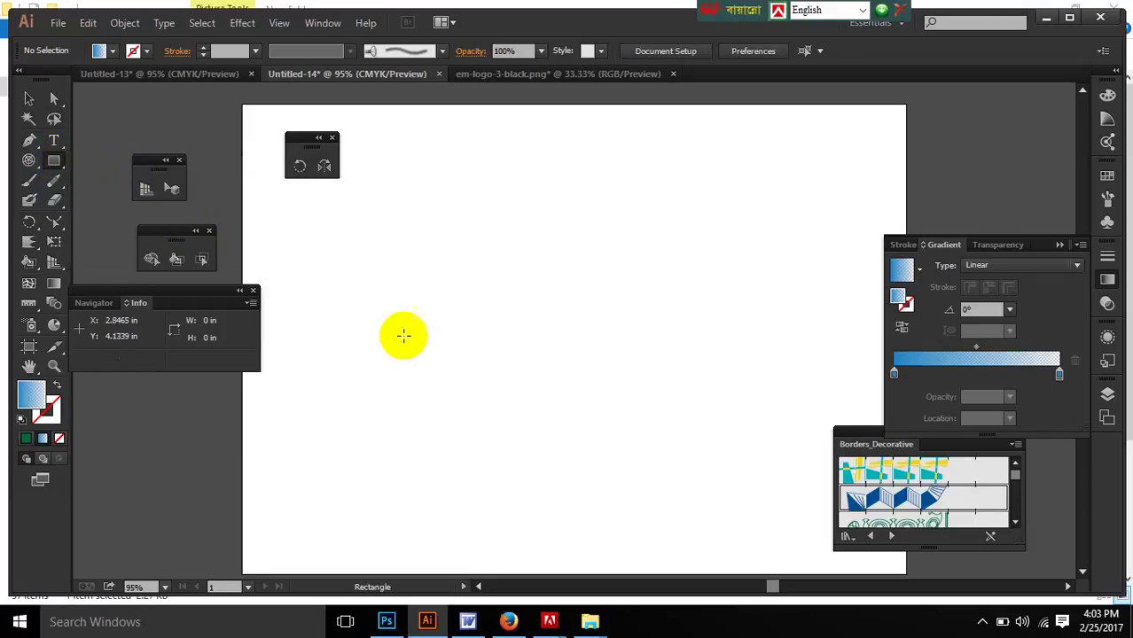
drag(377, 296, 661, 365)
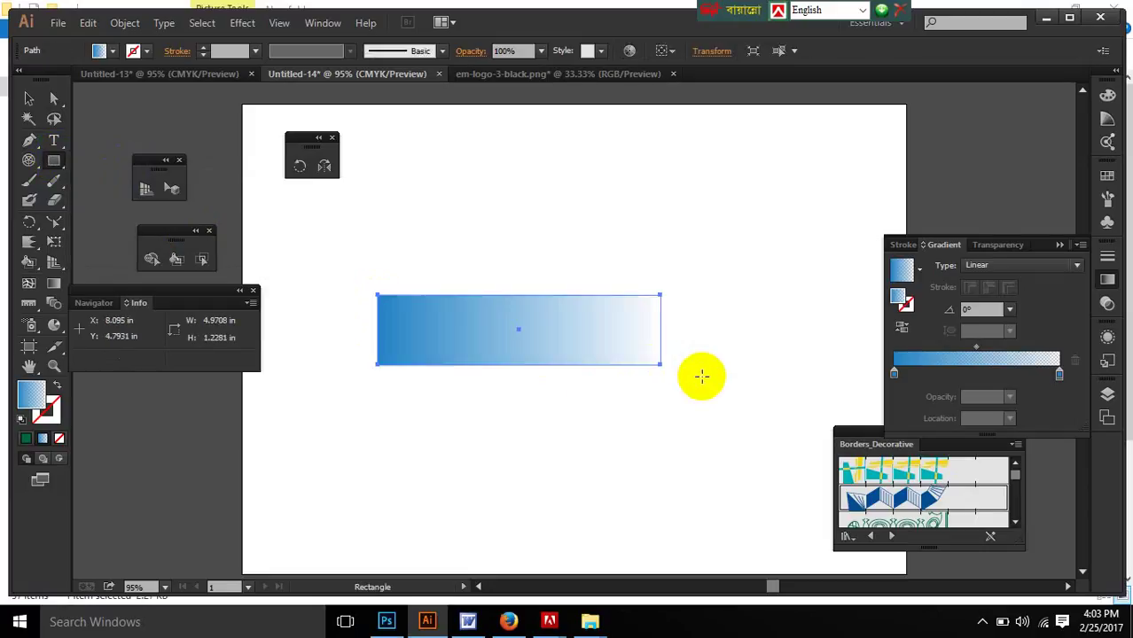
click(300, 167)
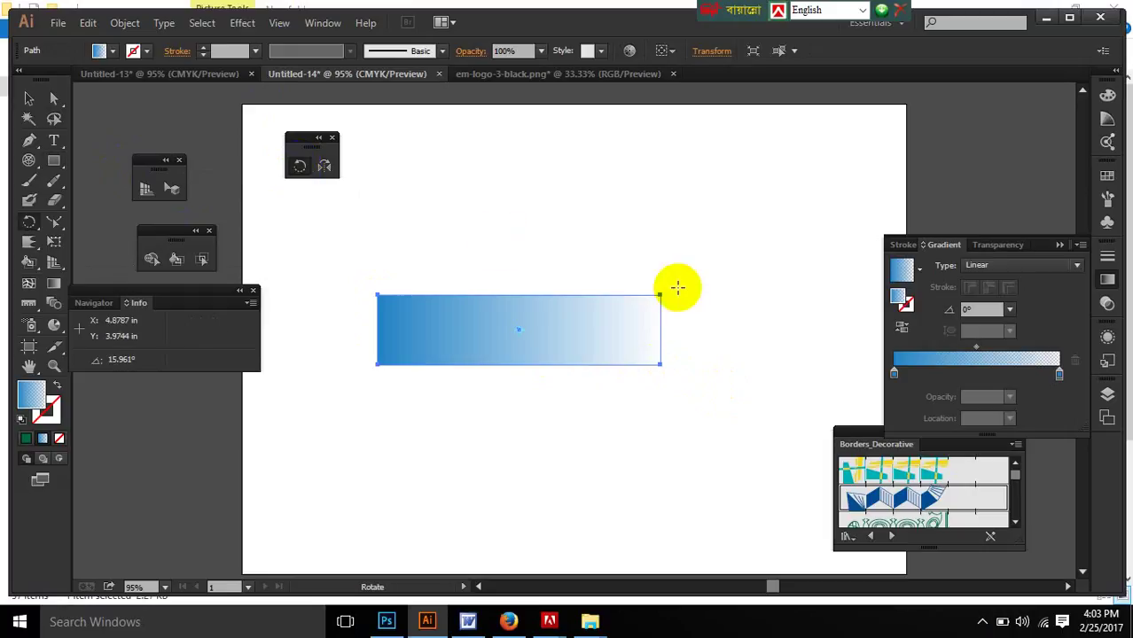
click(301, 168)
drag(659, 298, 615, 440)
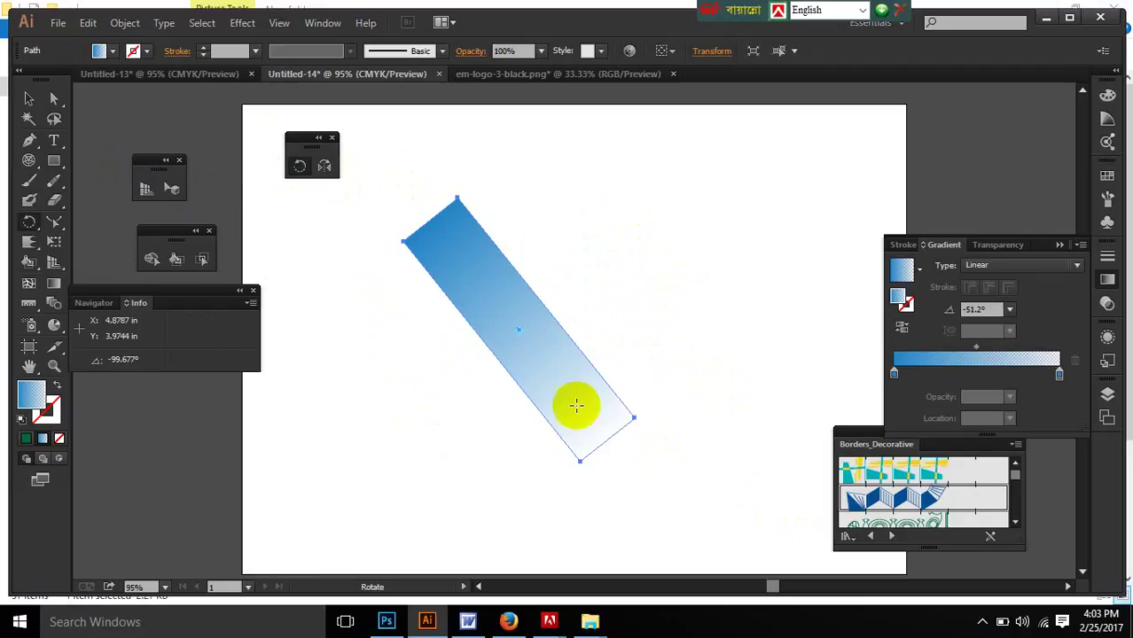
Step: Create a copy of the tilted rectangle rotated by -99.68° around its centre, with the preview on
double_click(300, 167)
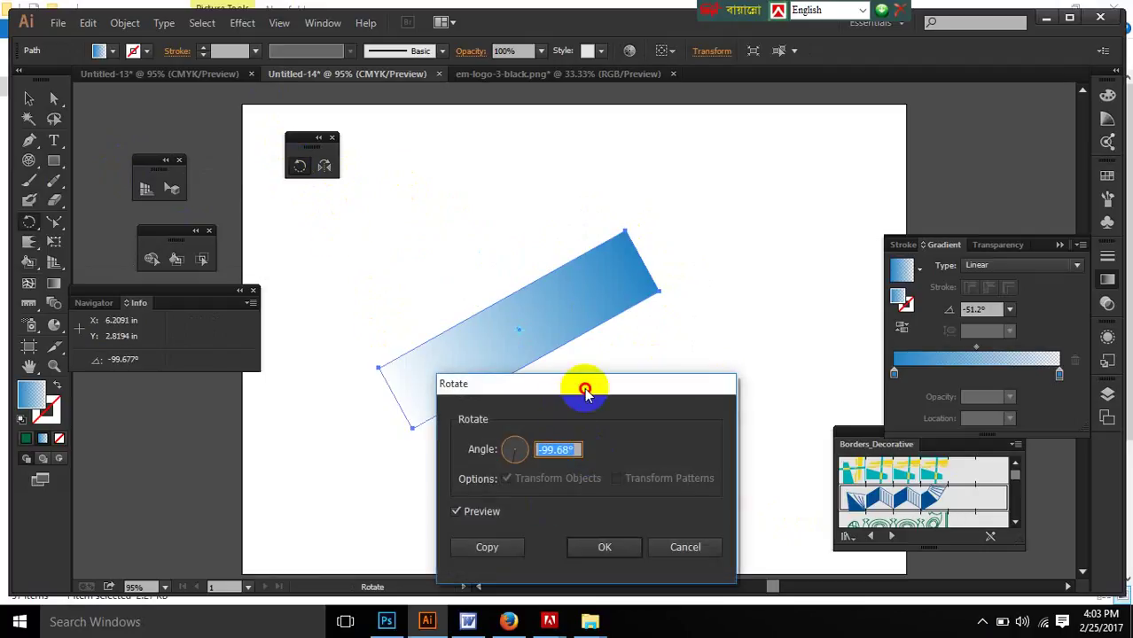
drag(587, 387, 803, 290)
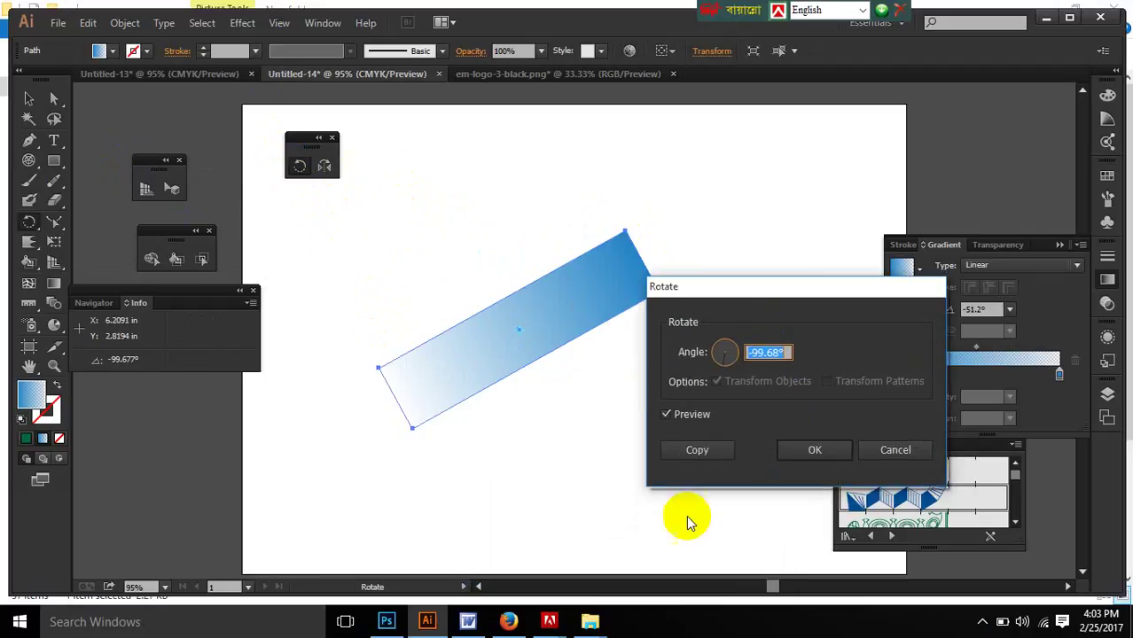
click(701, 450)
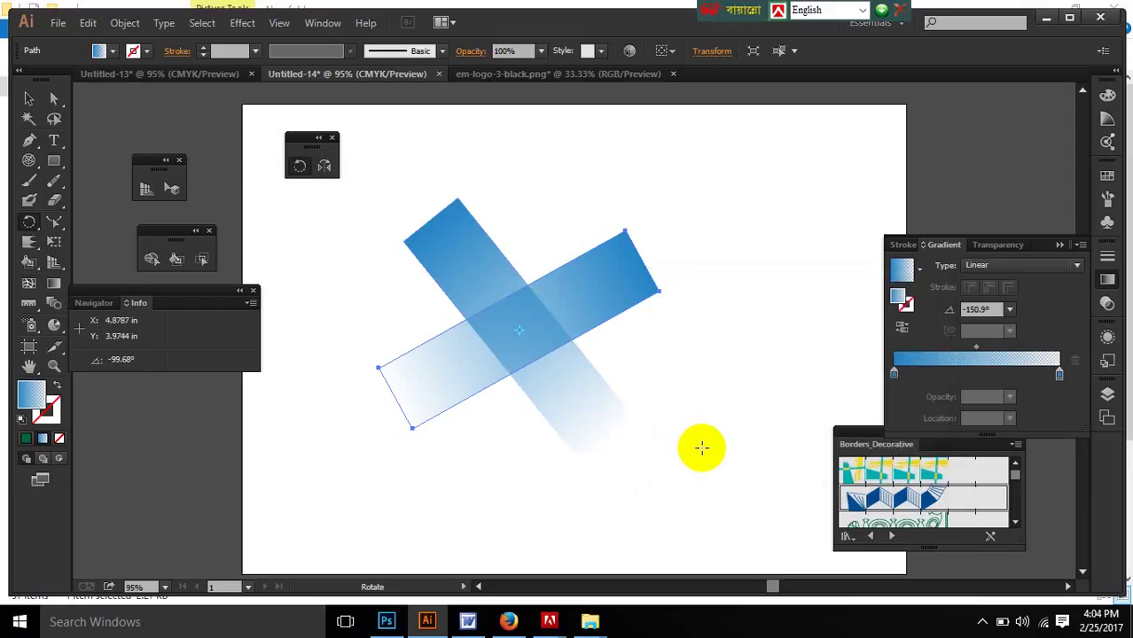
Step: Create another rotated copy of the selected rectangle, setting the rotation angle to 207°
double_click(301, 166)
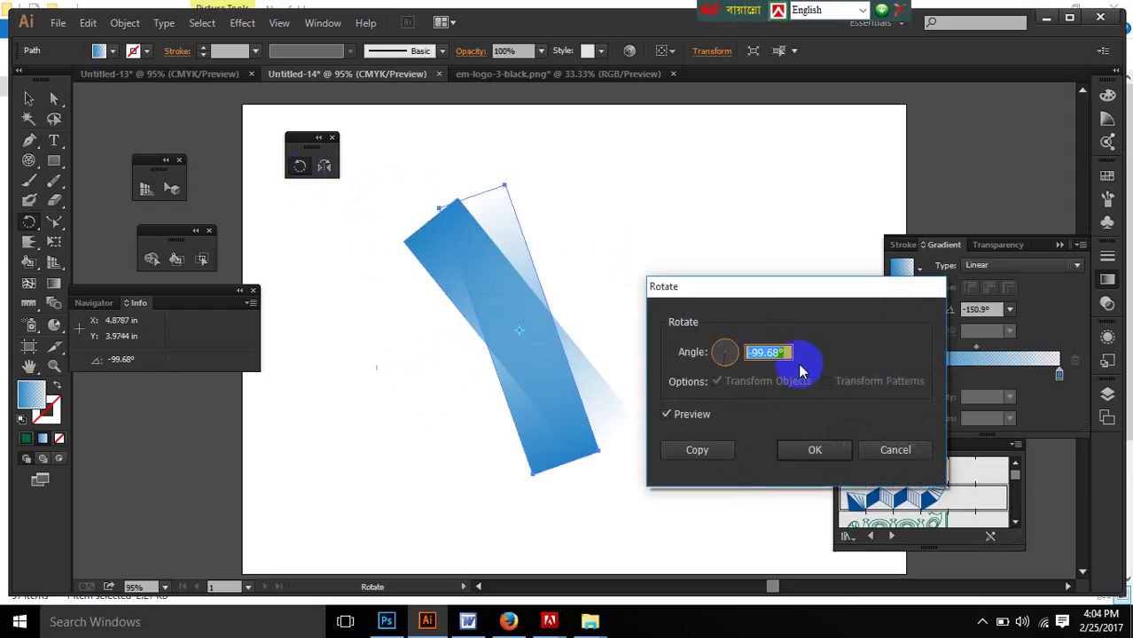
click(719, 361)
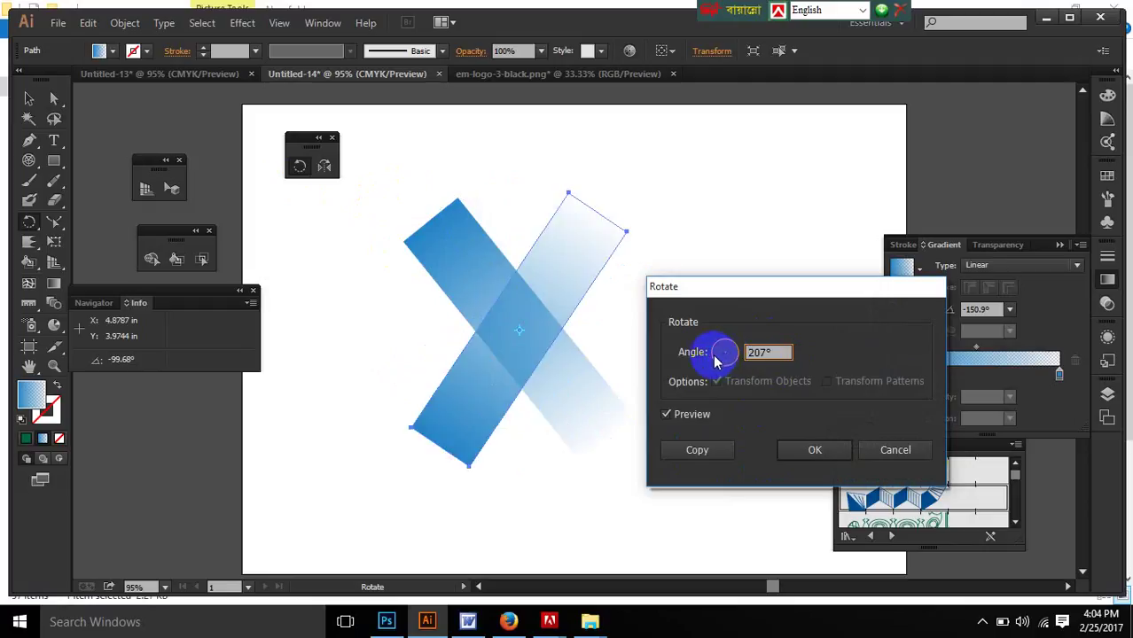
click(718, 449)
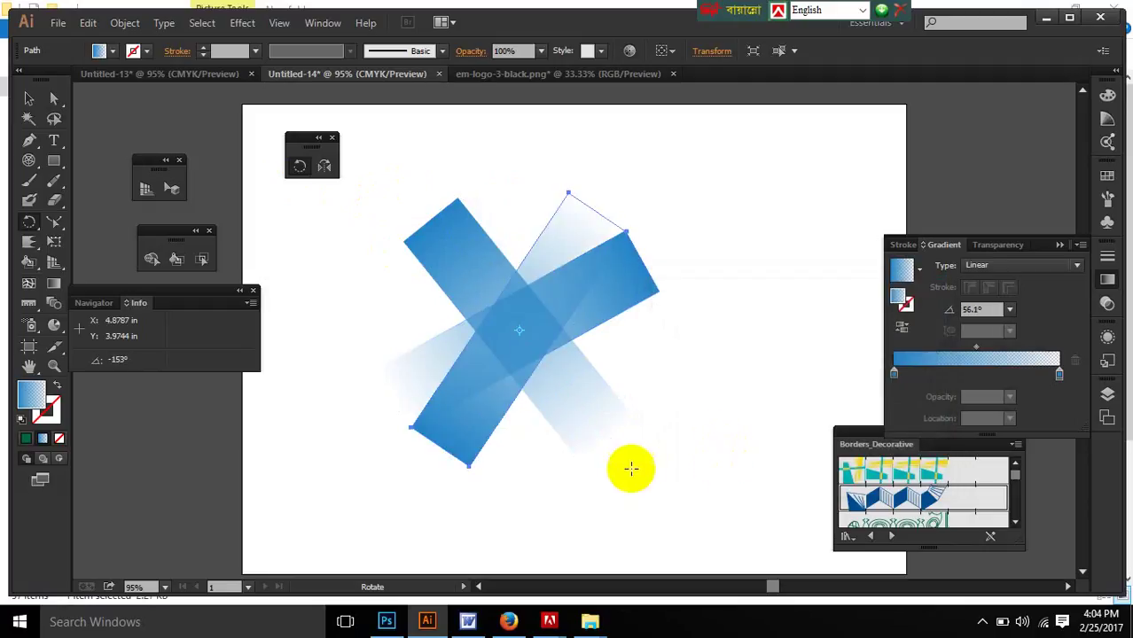
Step: Select all the crossed gradient rectangles on the artboard and delete them
click(28, 98)
click(147, 190)
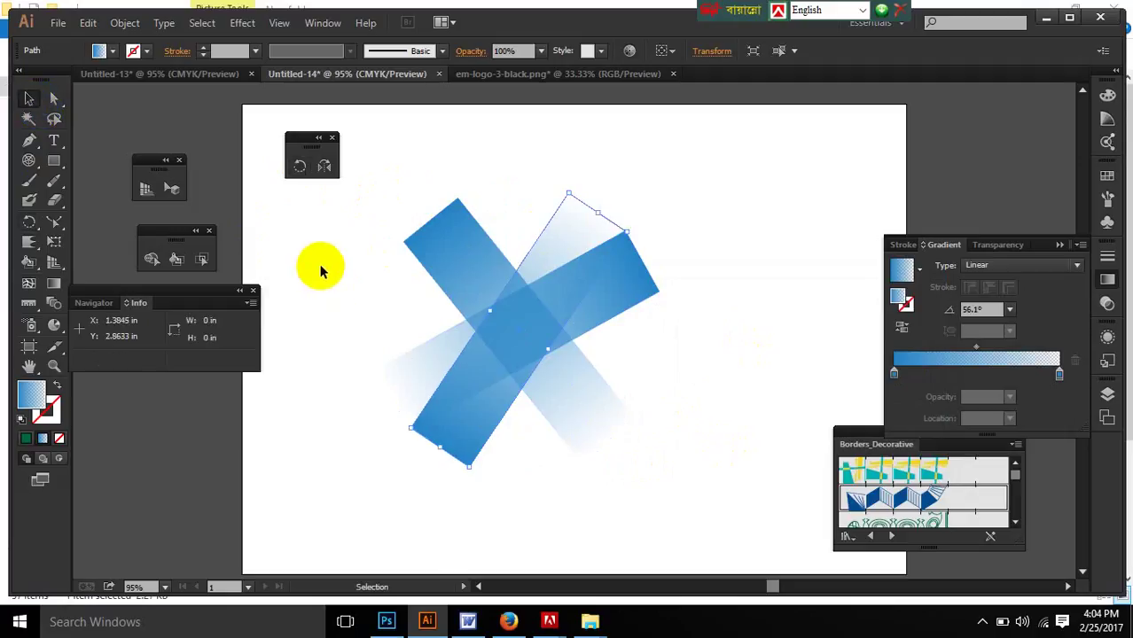
drag(328, 208, 660, 473)
key(Delete)
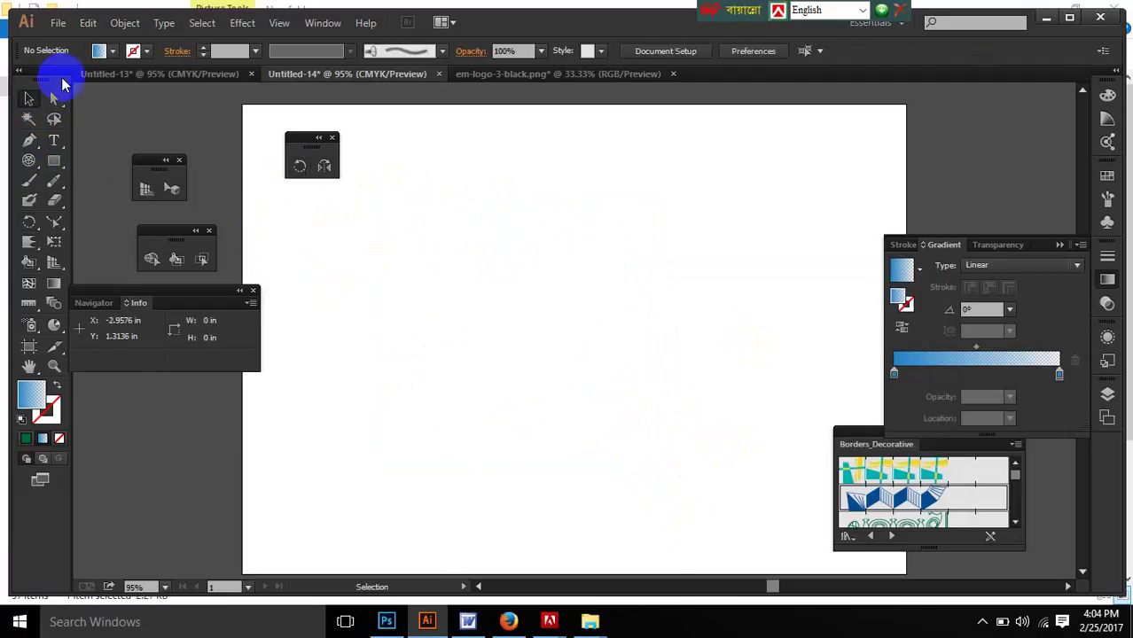
Step: Draw a rectangle about 6.29 by 2.49 in at the middle of the artboard and fill it with yellow
click(55, 162)
drag(54, 163, 93, 165)
drag(358, 245, 715, 385)
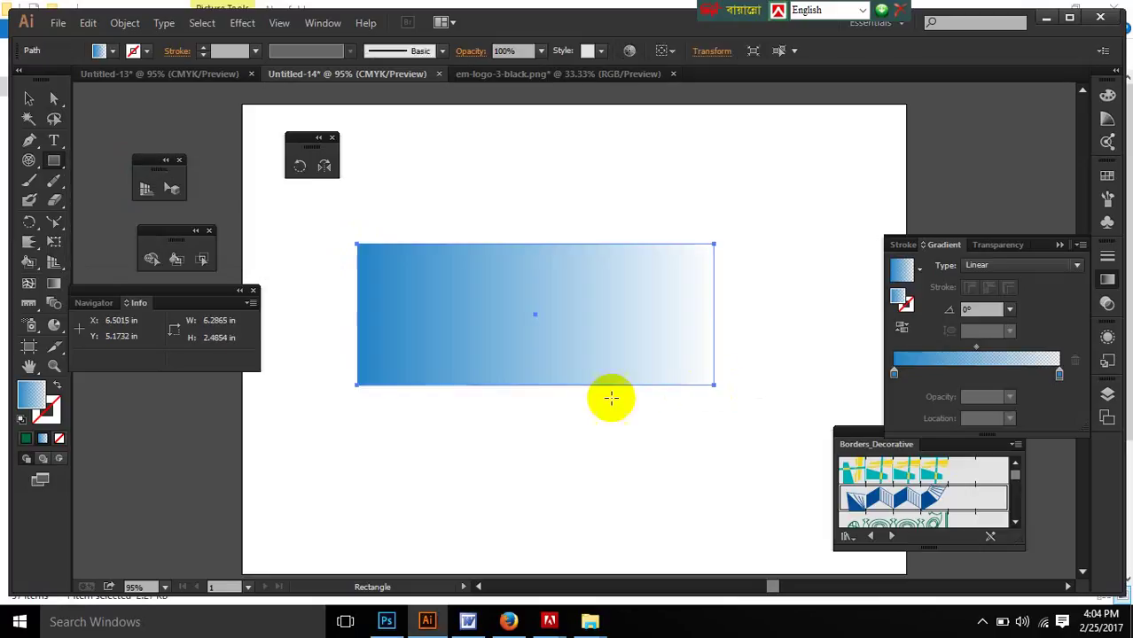
click(103, 51)
click(23, 91)
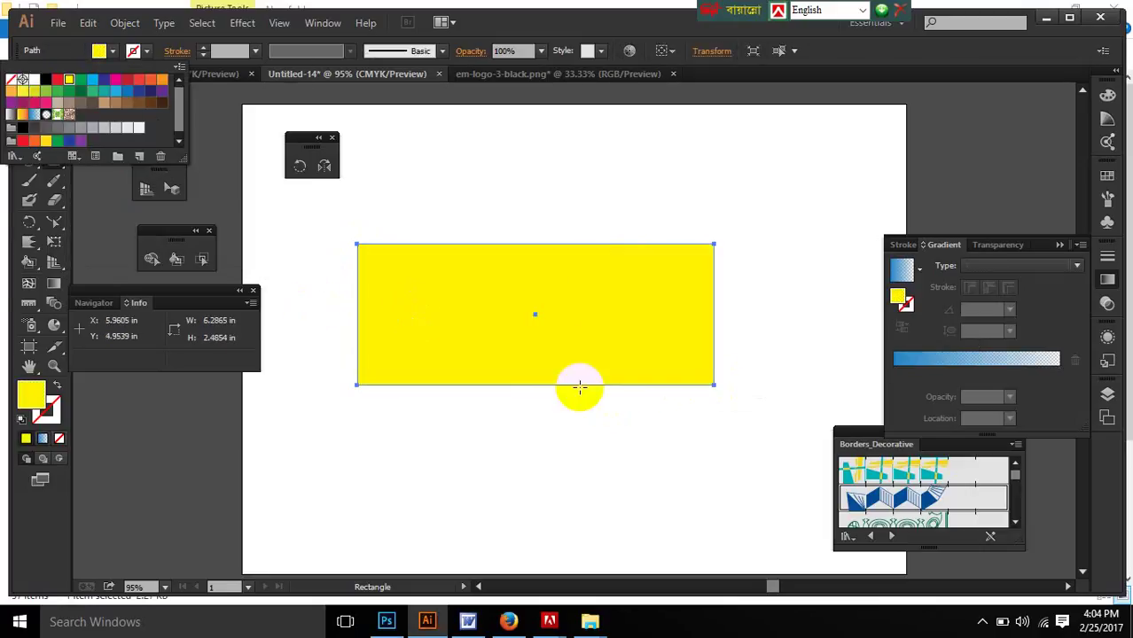
Step: Apply a Zig Zag effect to the yellow rectangle with smooth points, absolute size 0.4 in and 12 ridges per segment, previewing it
click(238, 25)
click(238, 24)
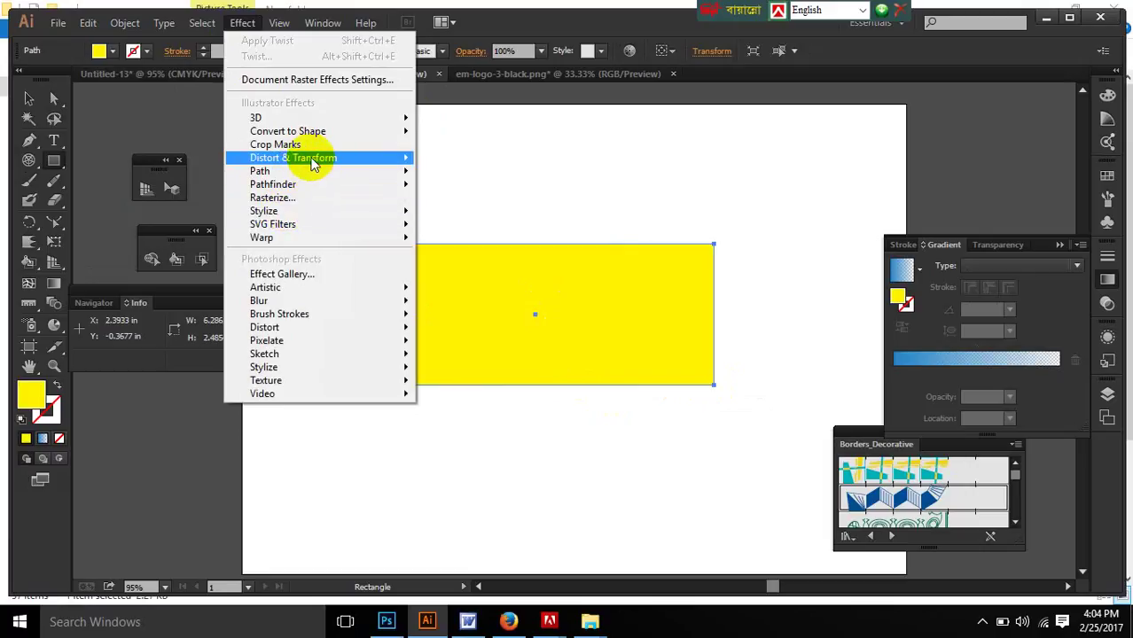
mouse_move(301, 158)
click(443, 277)
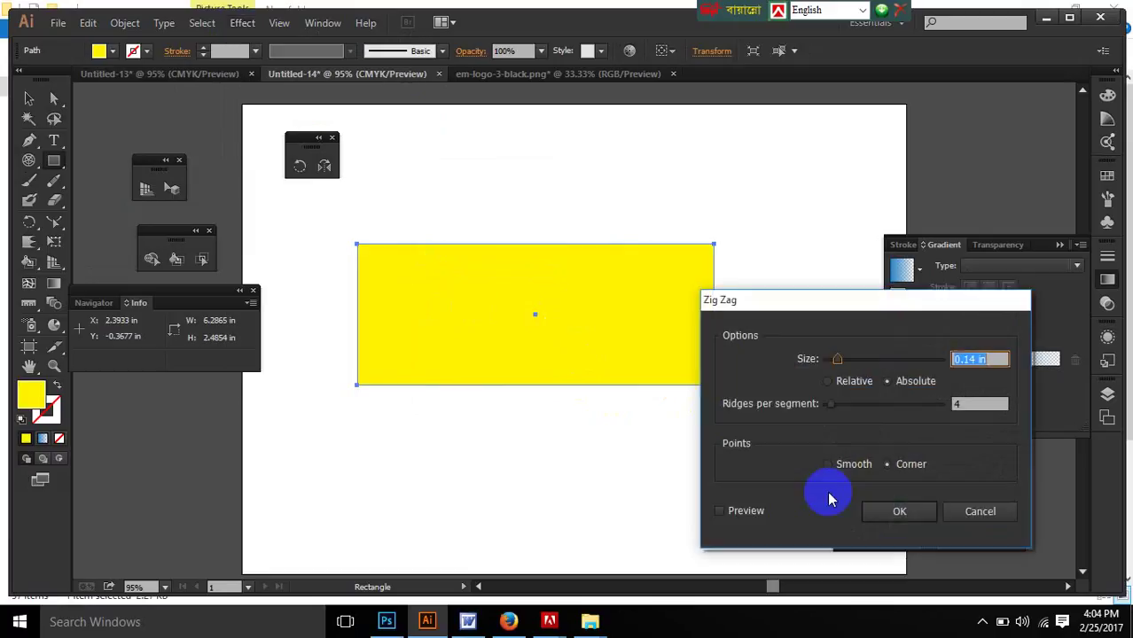
click(743, 513)
click(830, 465)
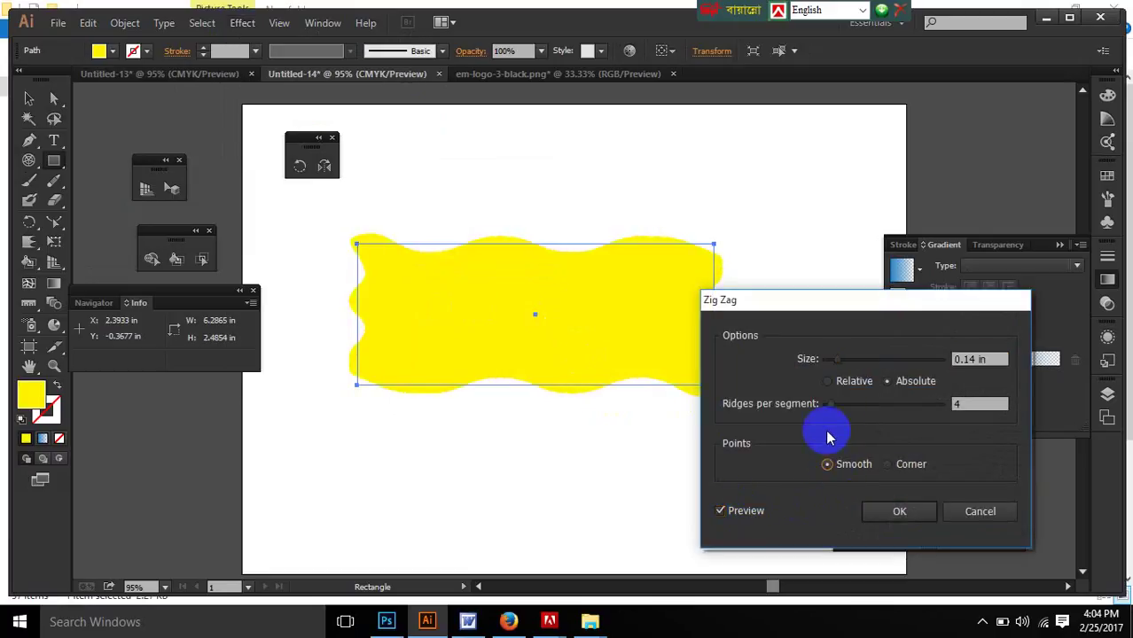
drag(834, 359, 858, 361)
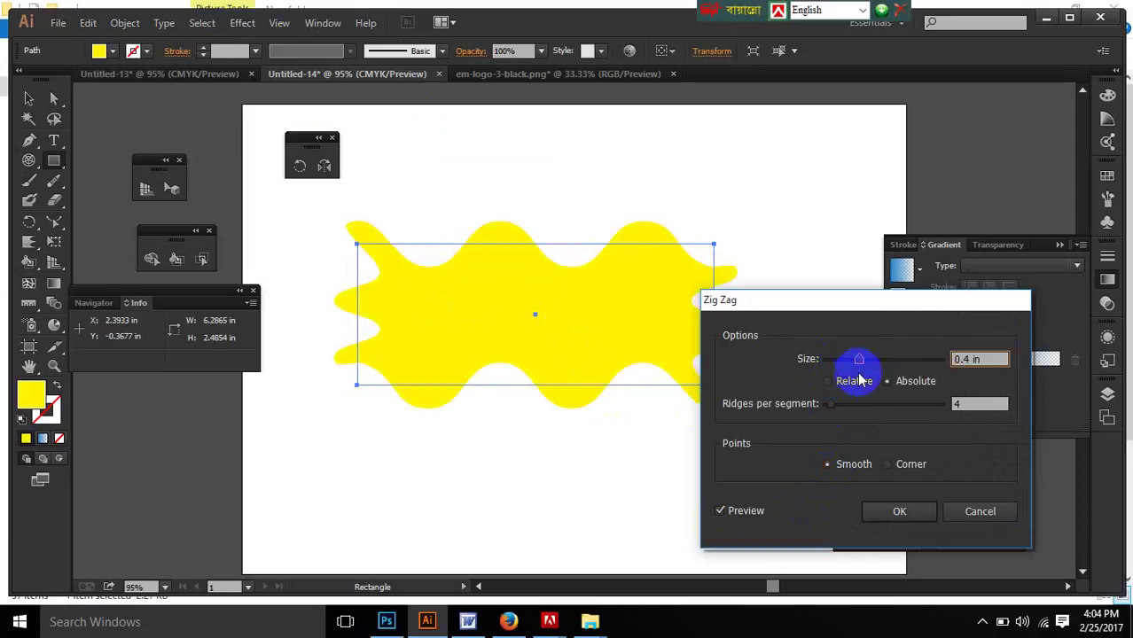
drag(832, 404, 843, 409)
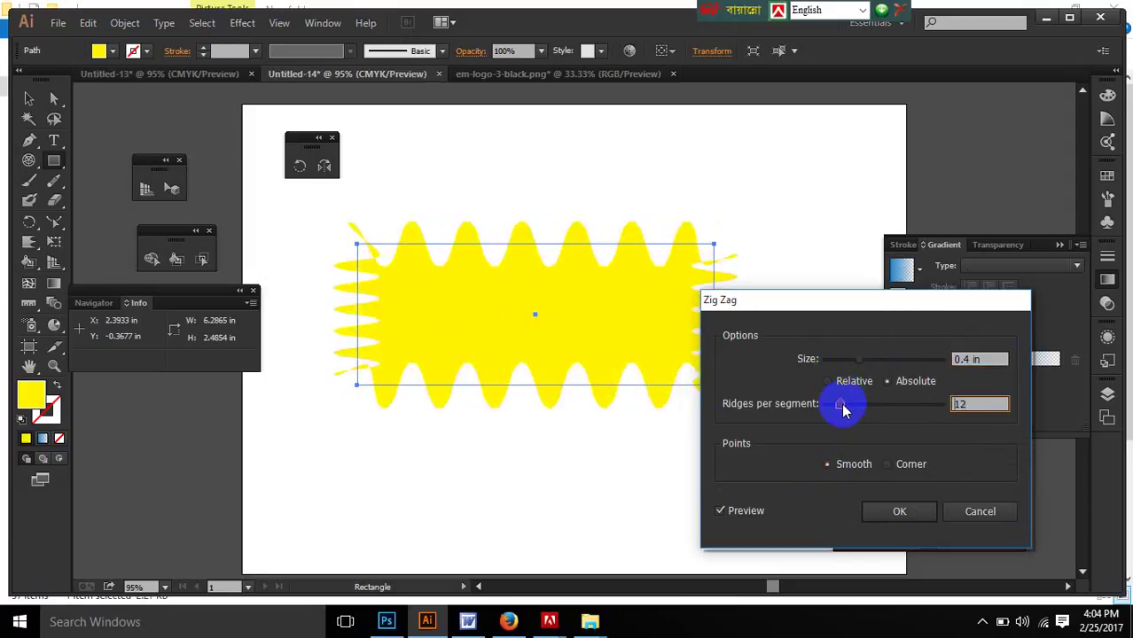
click(893, 512)
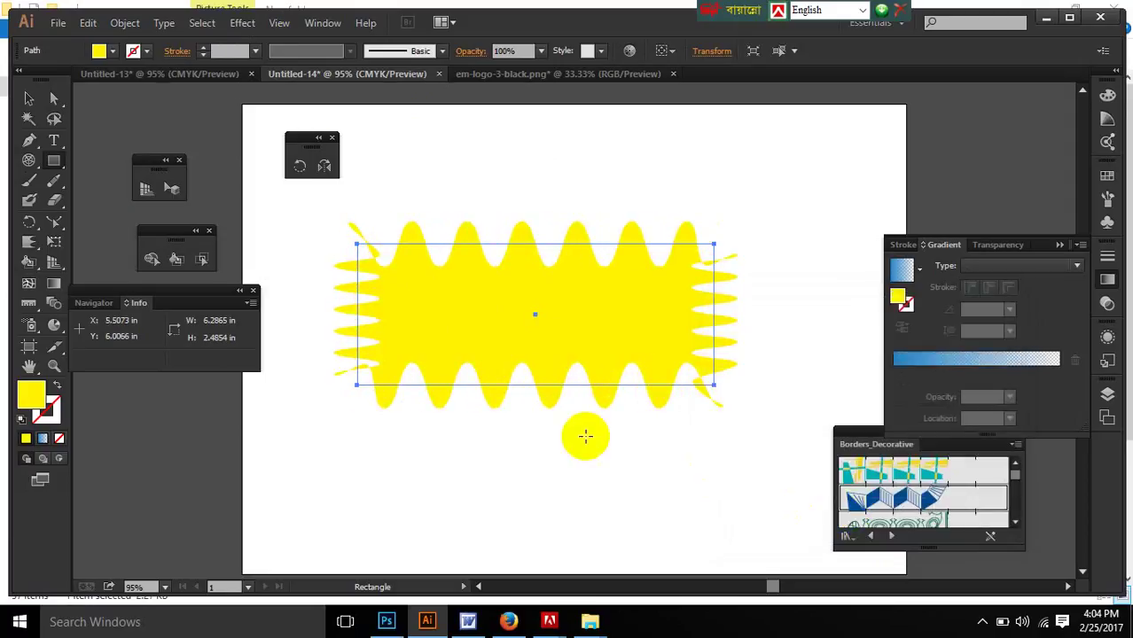
Step: Draw a horizontal line about 8.83 in long through the middle of the yellow zigzag shape, extending past both sides
click(28, 98)
click(481, 489)
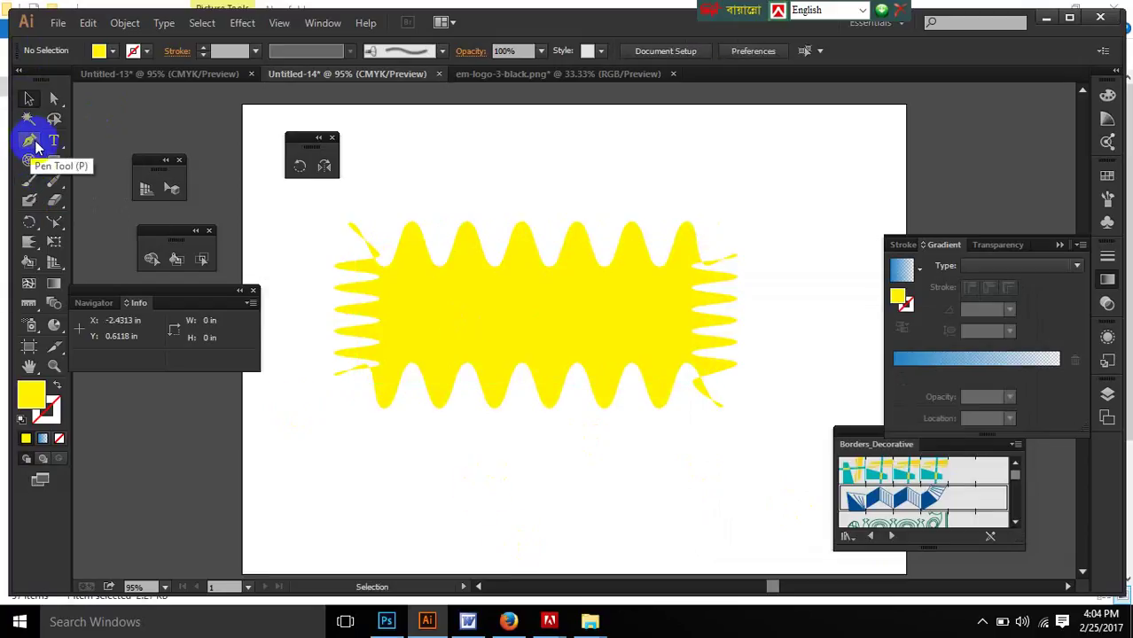
click(29, 164)
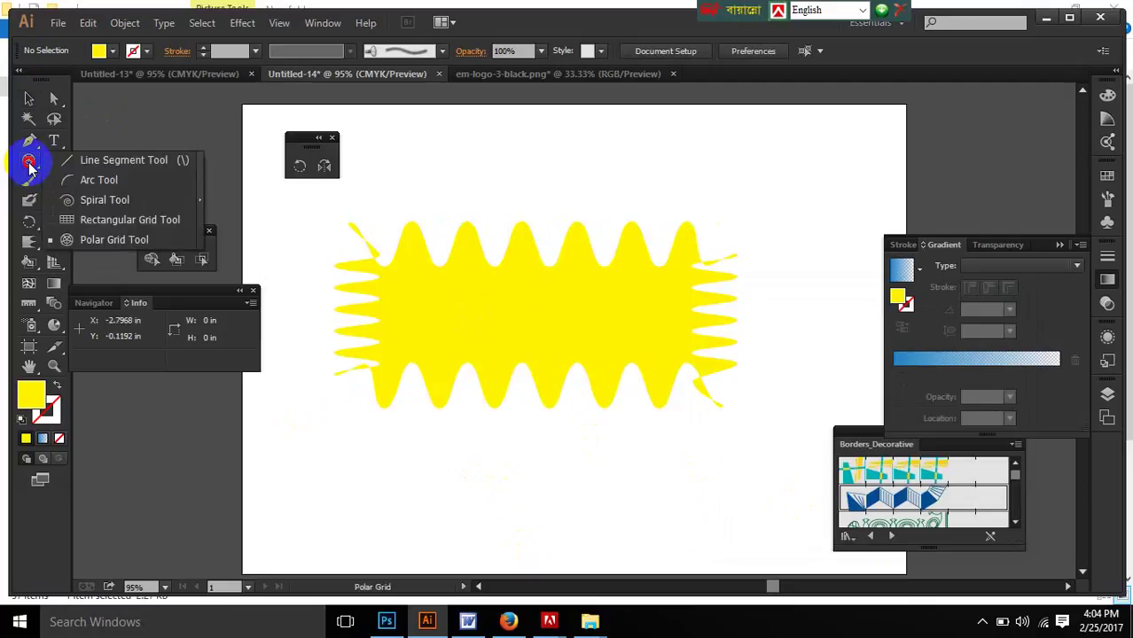
drag(29, 164, 82, 160)
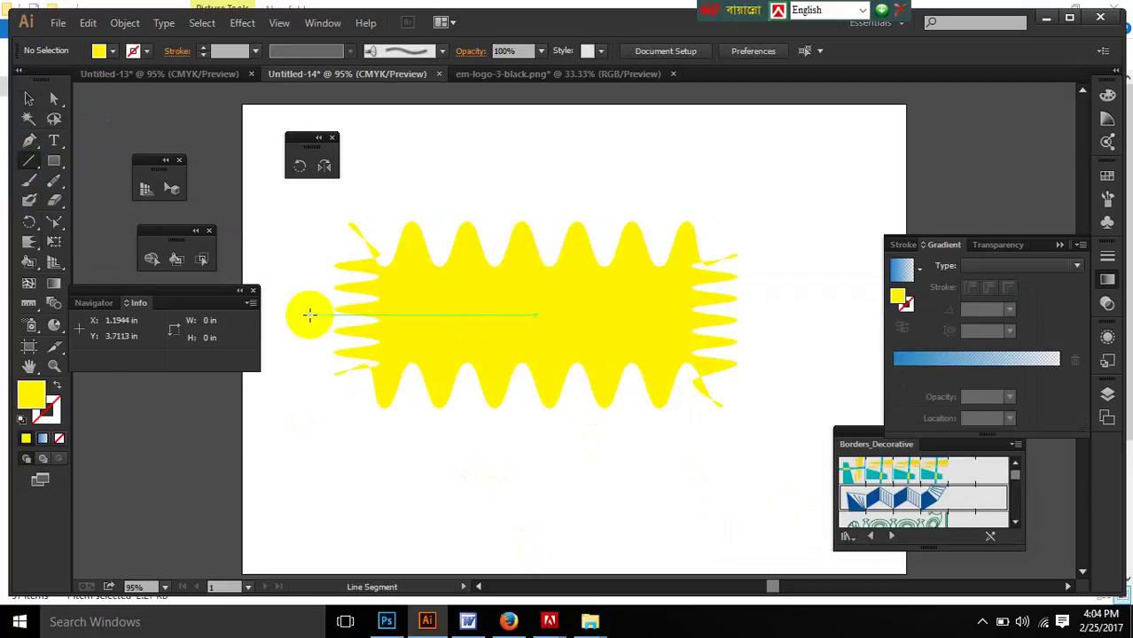
drag(310, 314, 806, 385)
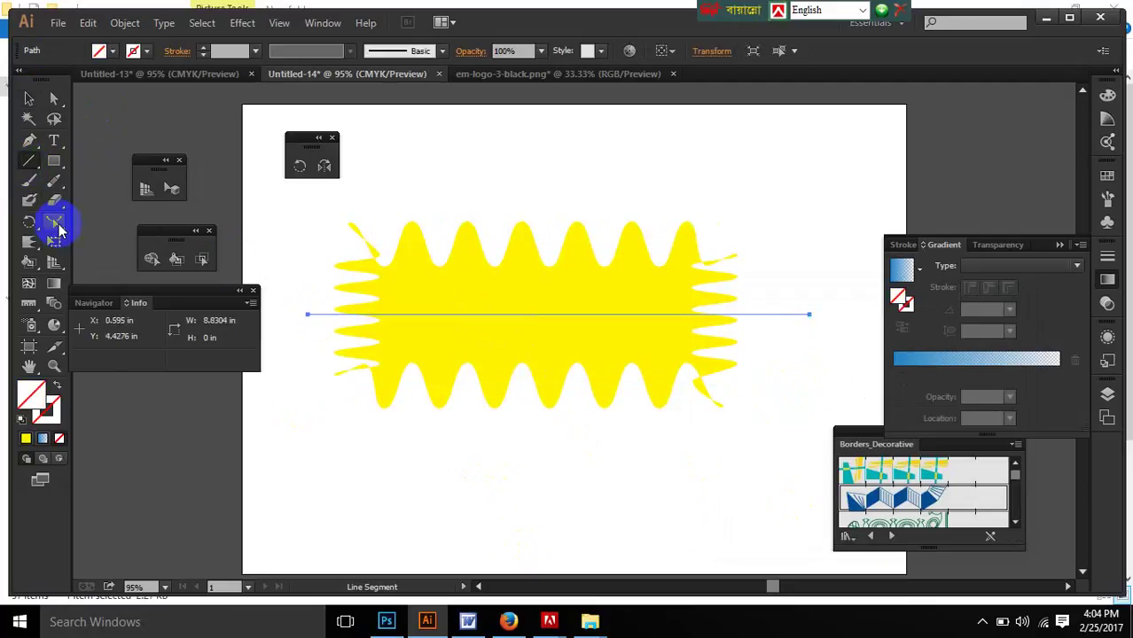
Step: Select the line and the zigzag shape together and remove the half below the line with the Shape Builder tool
click(28, 97)
click(344, 206)
drag(275, 209, 532, 376)
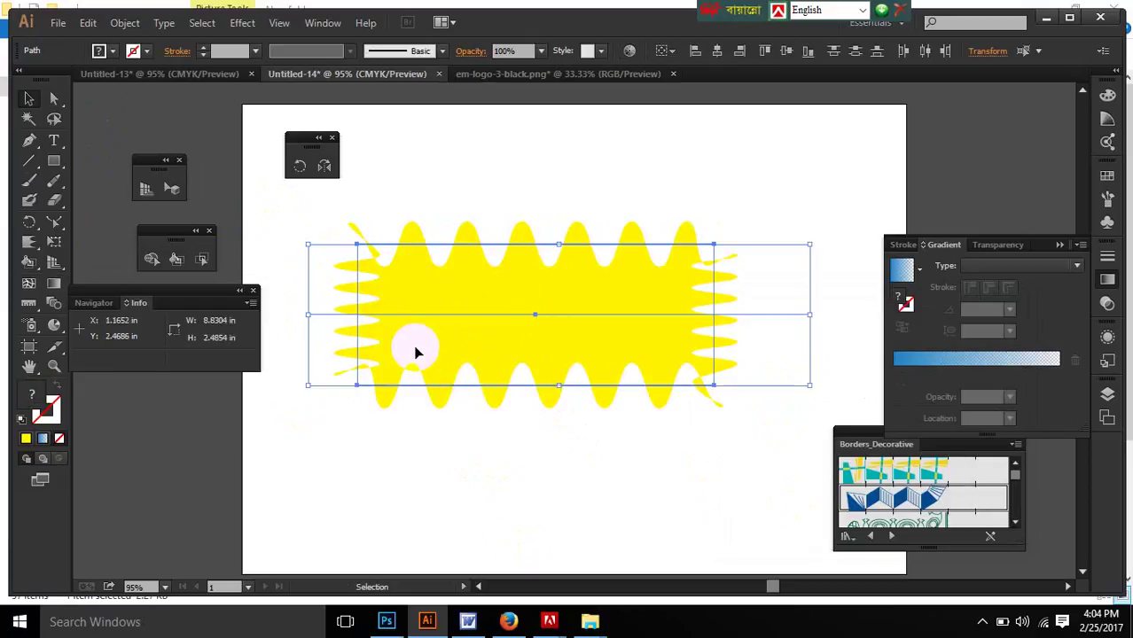
key(shift+m)
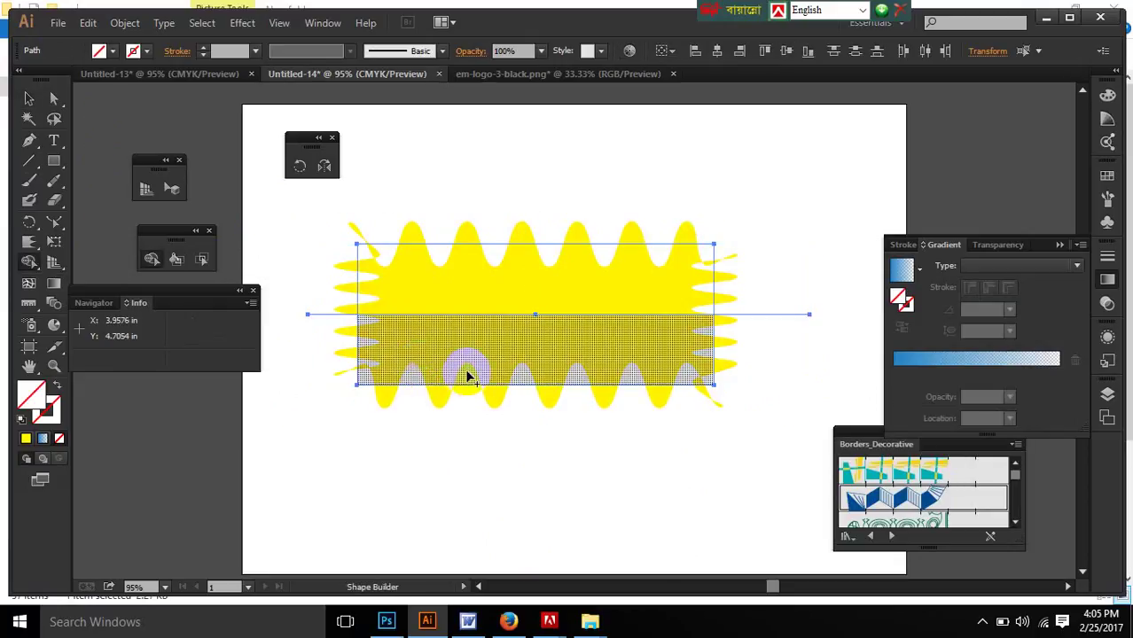
alt+click(522, 382)
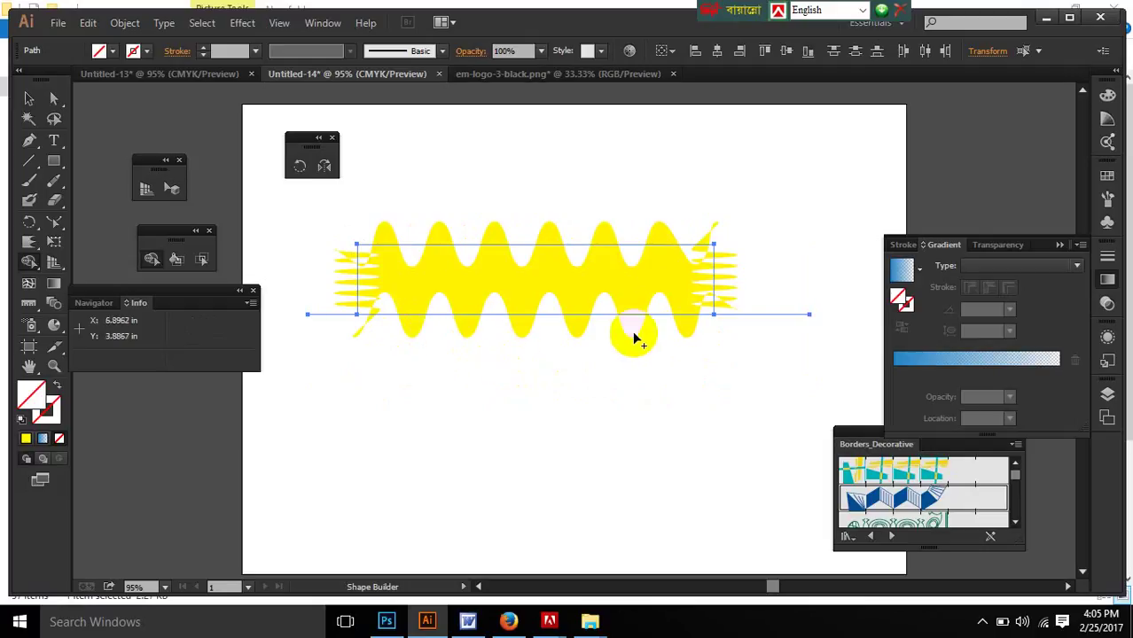
Step: Select only the remaining yellow zigzag shape and create a reflected copy of it at an axis angle of 180°
click(30, 99)
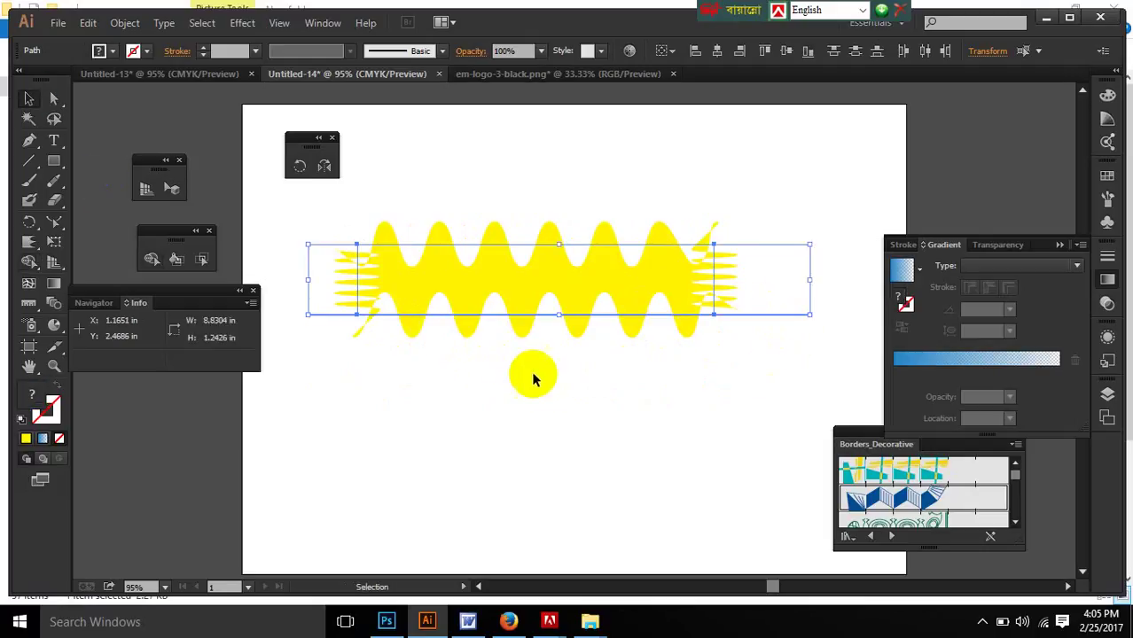
click(550, 381)
click(532, 295)
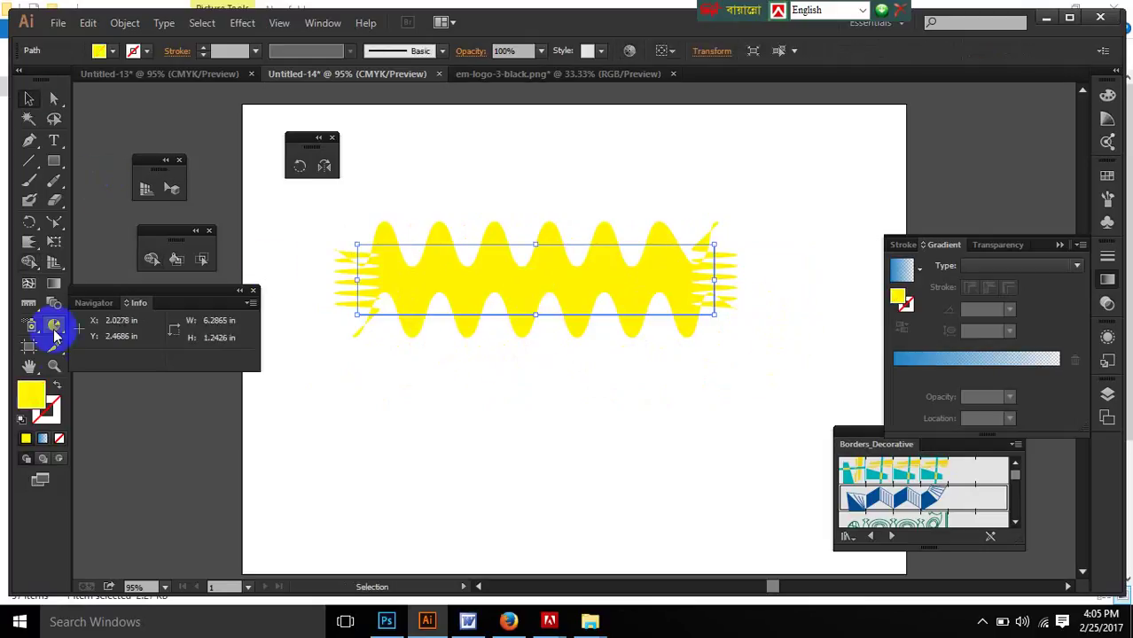
click(325, 166)
double_click(325, 165)
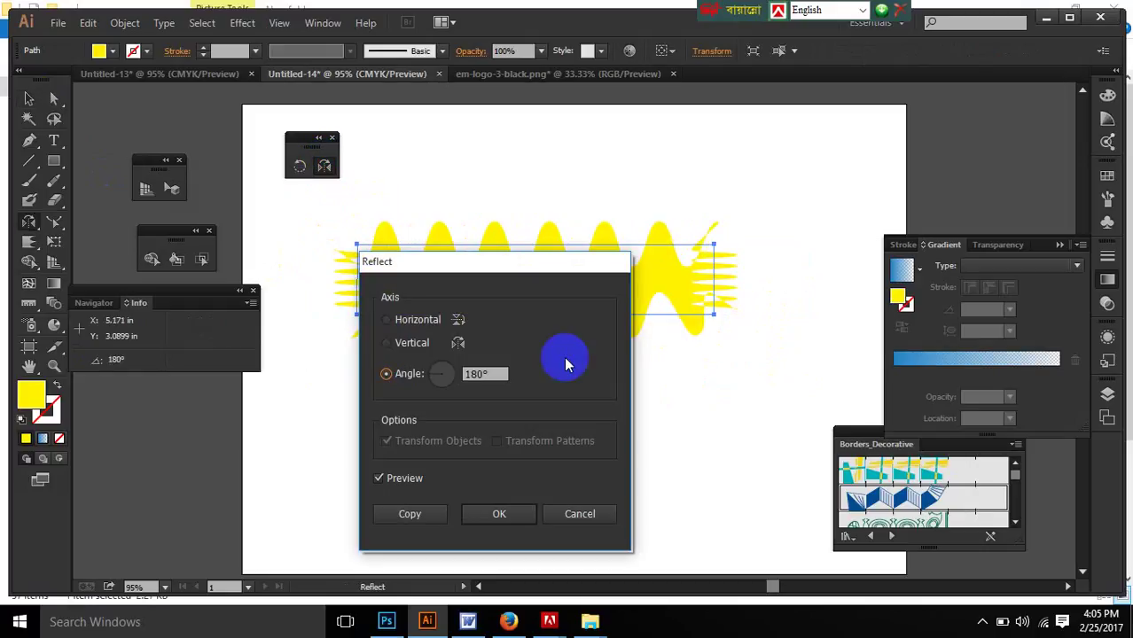
drag(495, 272, 827, 178)
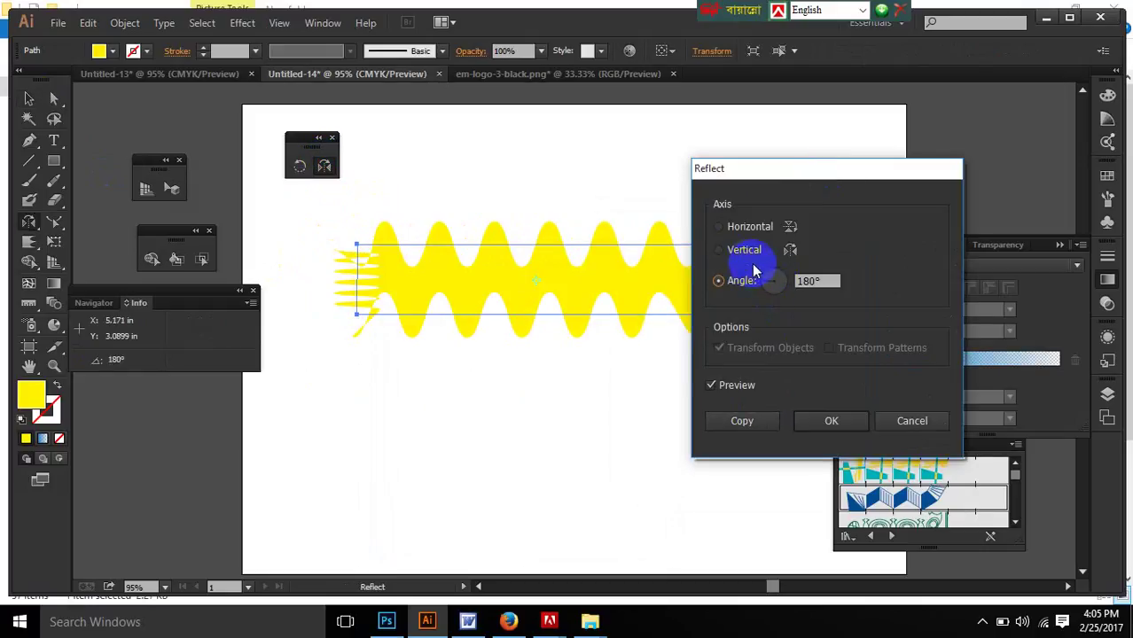
click(812, 281)
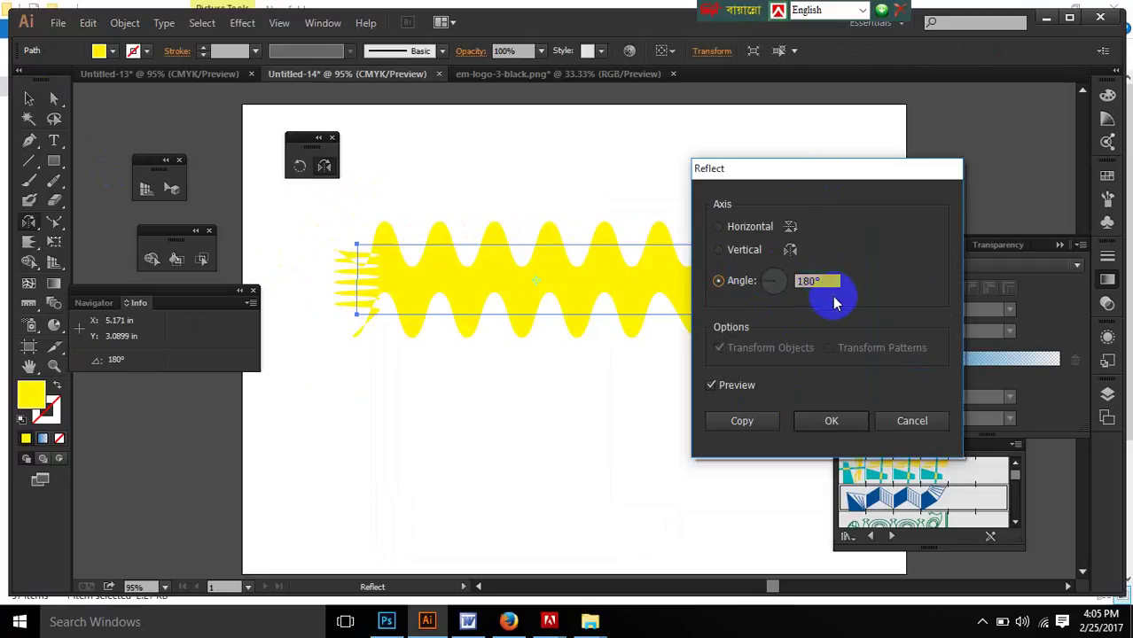
click(750, 421)
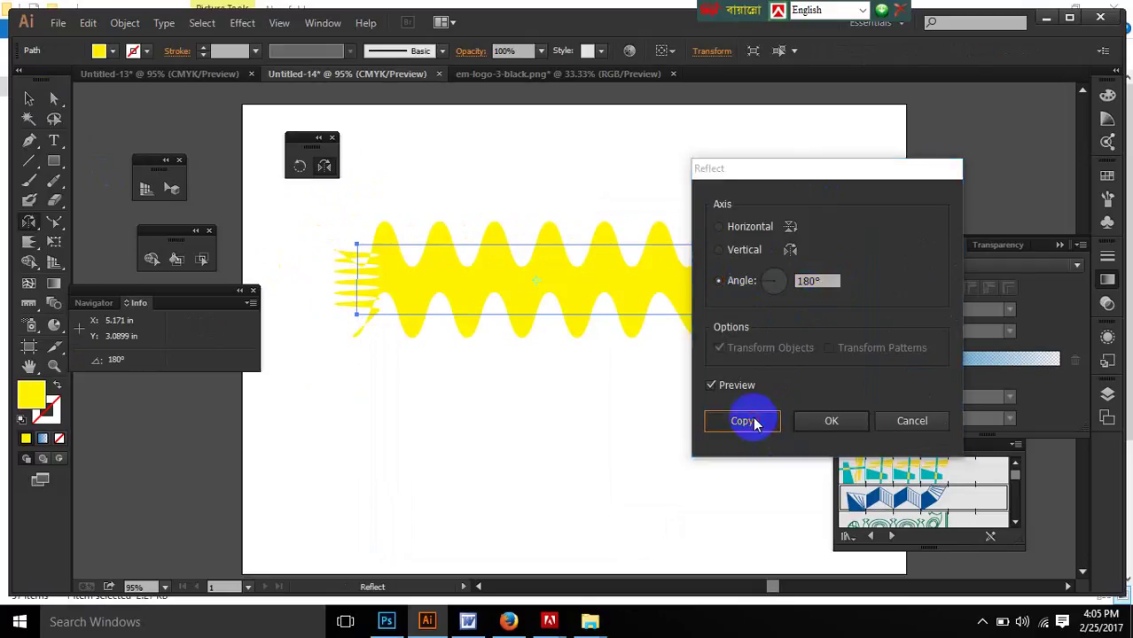
click(30, 99)
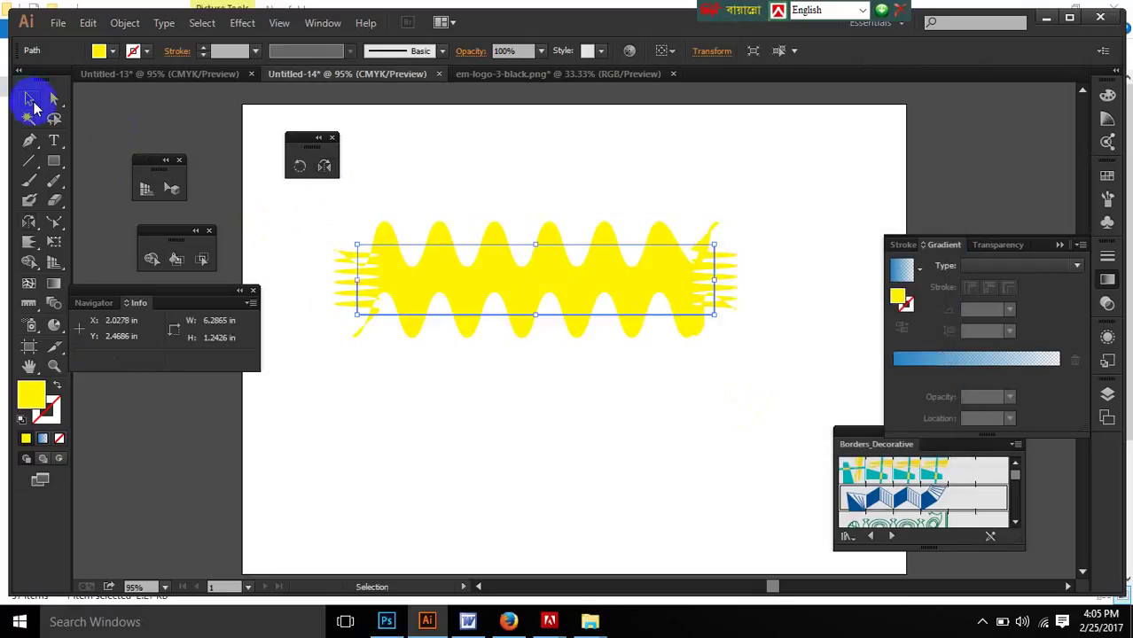
Step: Duplicate the yellow wavy shape just below the original and delete all artwork from the artboard
click(431, 315)
drag(431, 315, 438, 437)
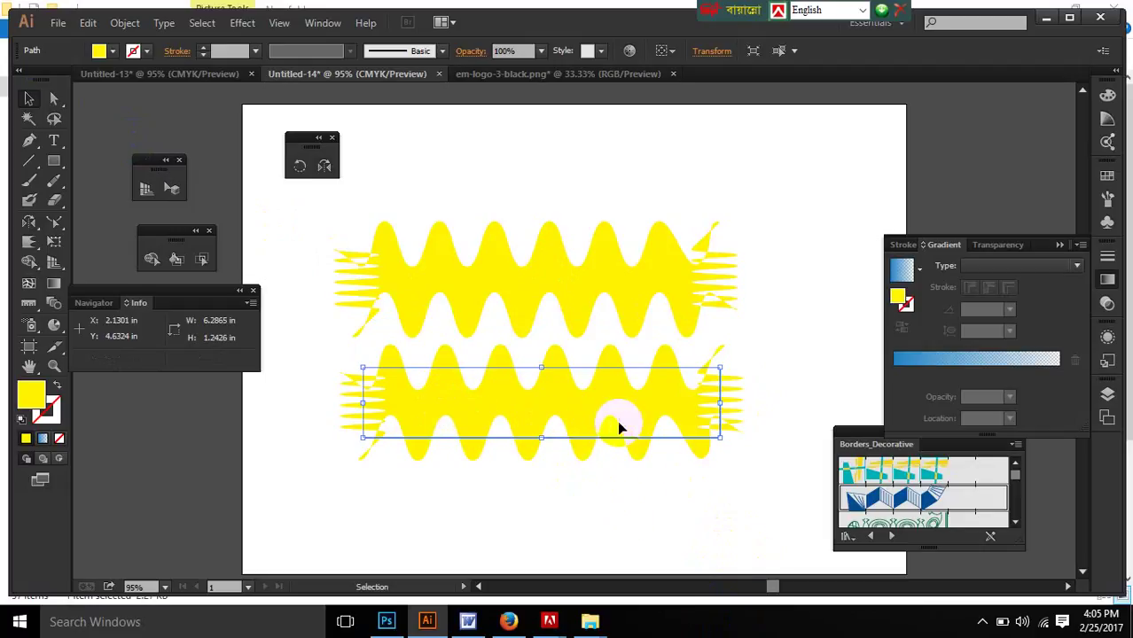
key(ctrl+a)
key(Delete)
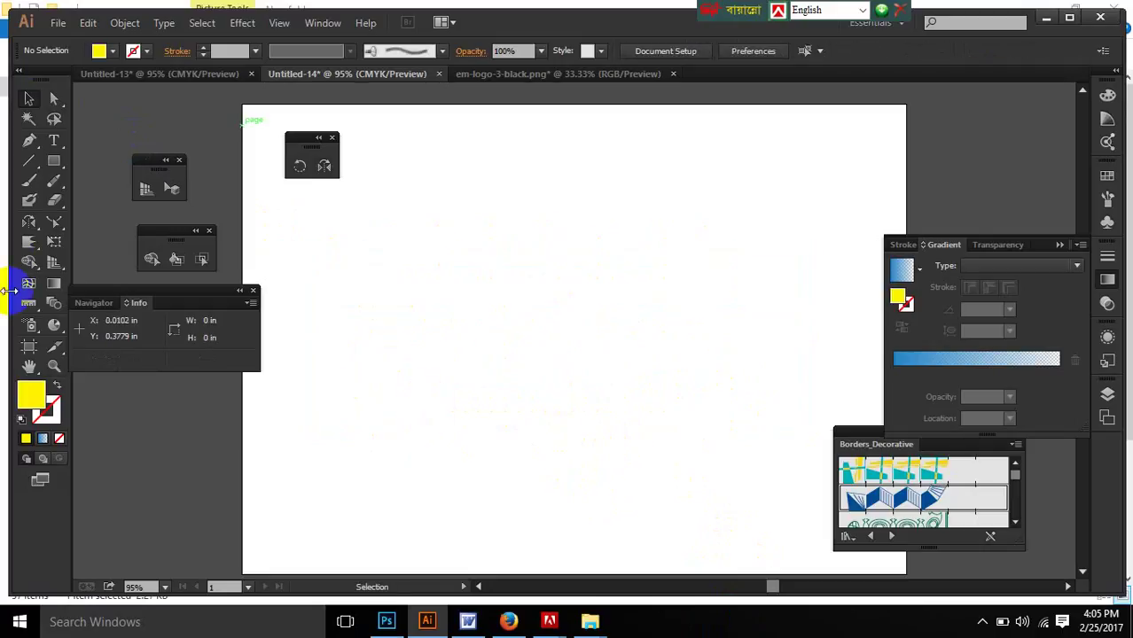
Step: Draw a yellow ellipse about 5.77 in wide and 4.87 in high in the lower middle of the artboard
click(51, 152)
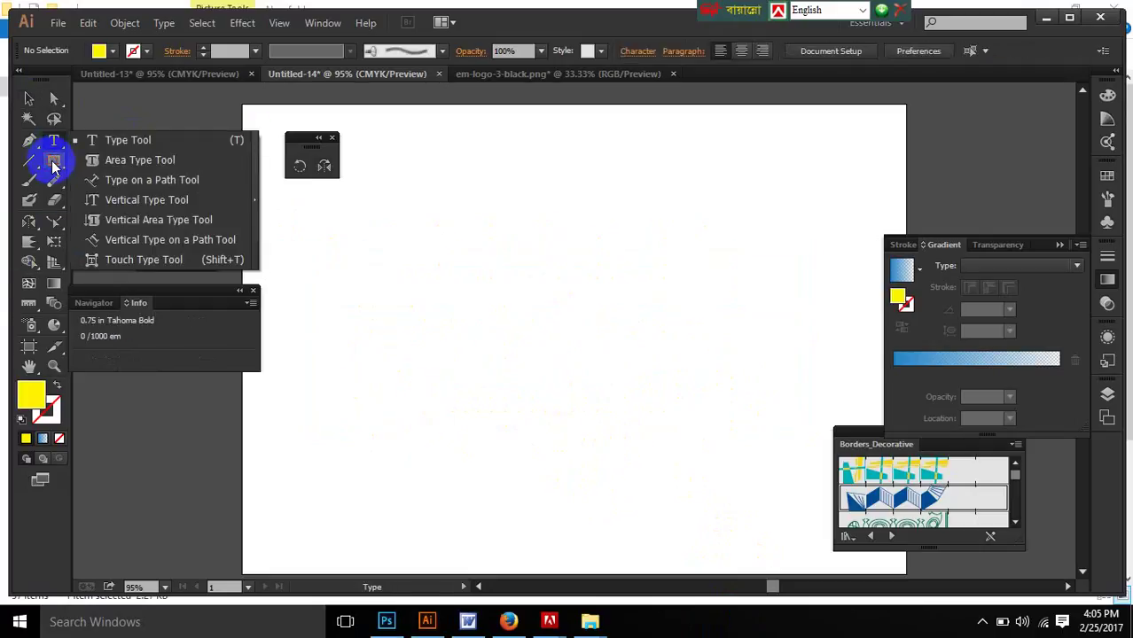
click(54, 163)
drag(54, 163, 119, 199)
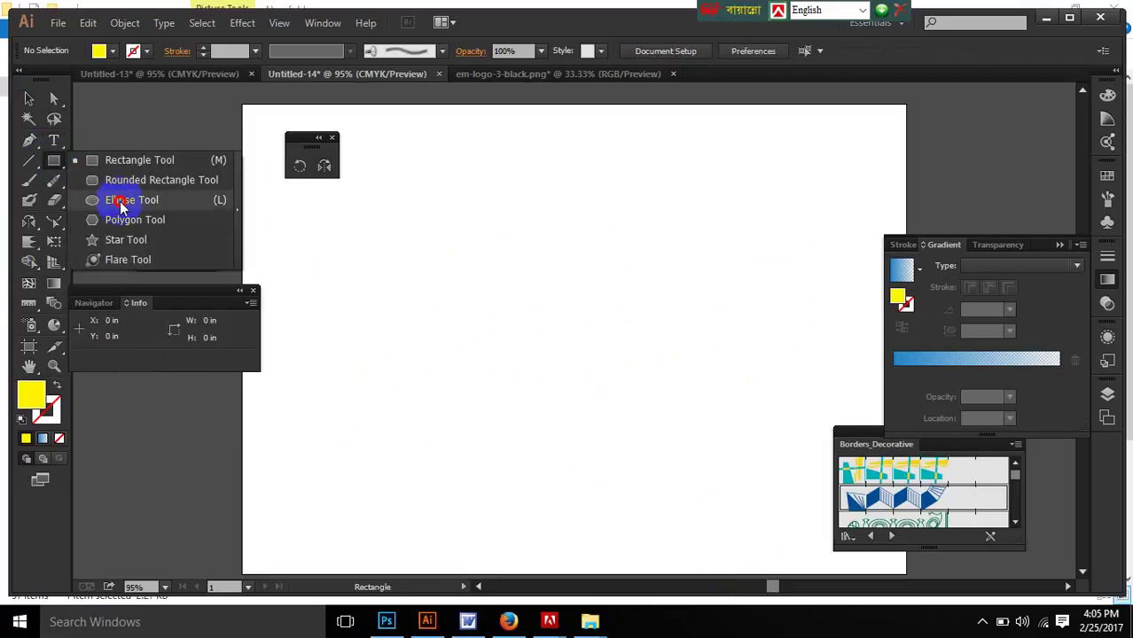
drag(404, 242, 729, 519)
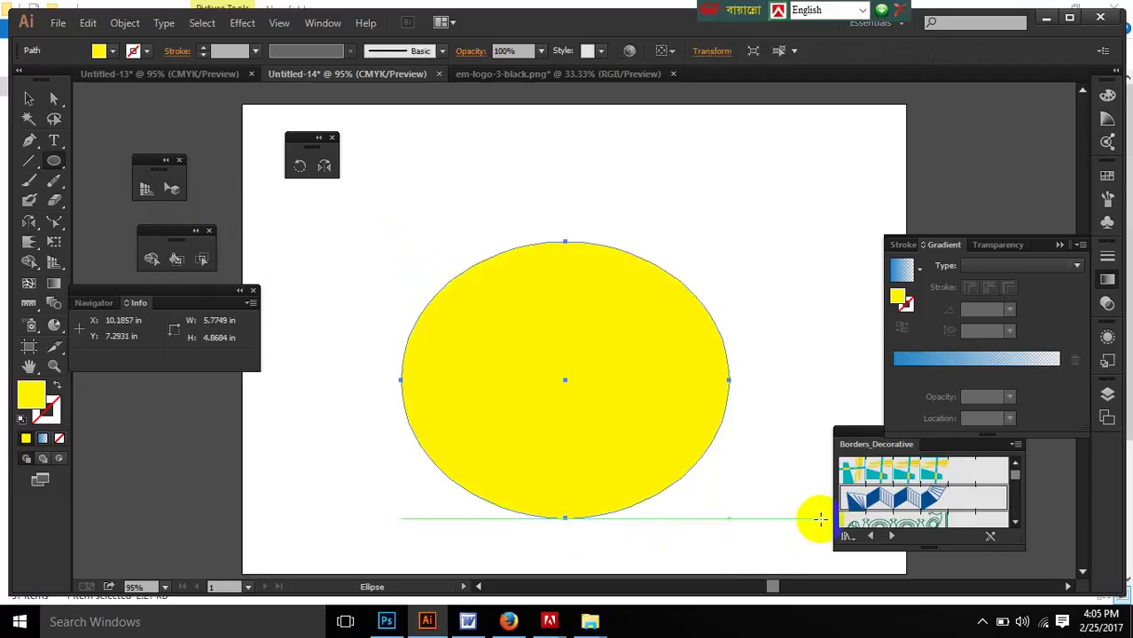
Step: Make a concentric copy of the yellow ellipse scaled uniformly to 80% with the Scale tool
click(29, 99)
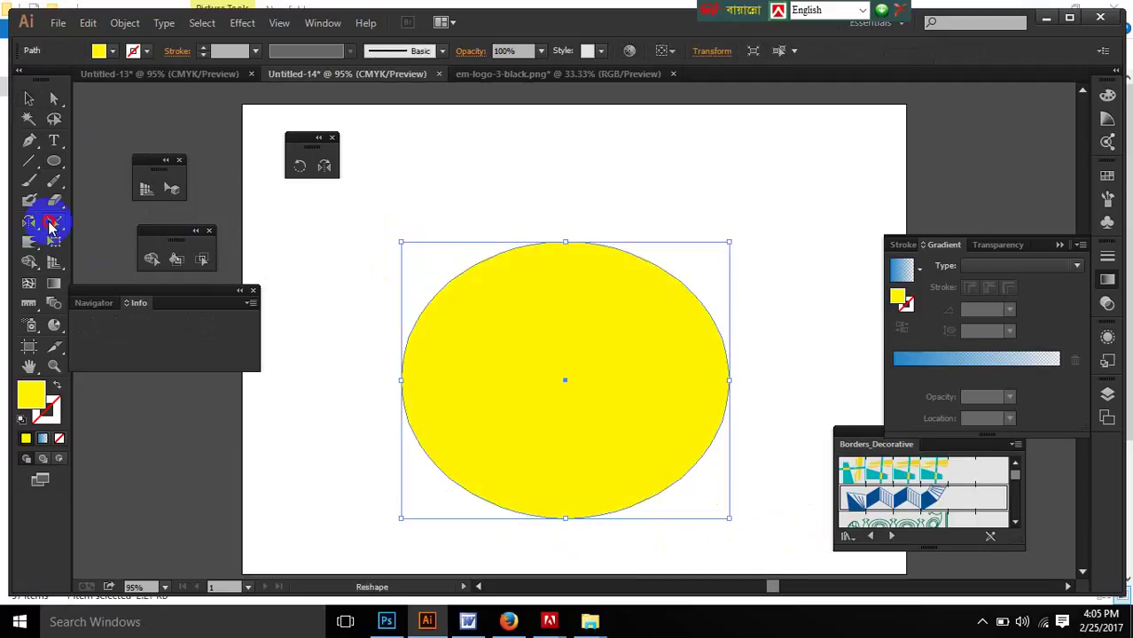
drag(51, 226, 96, 218)
double_click(54, 222)
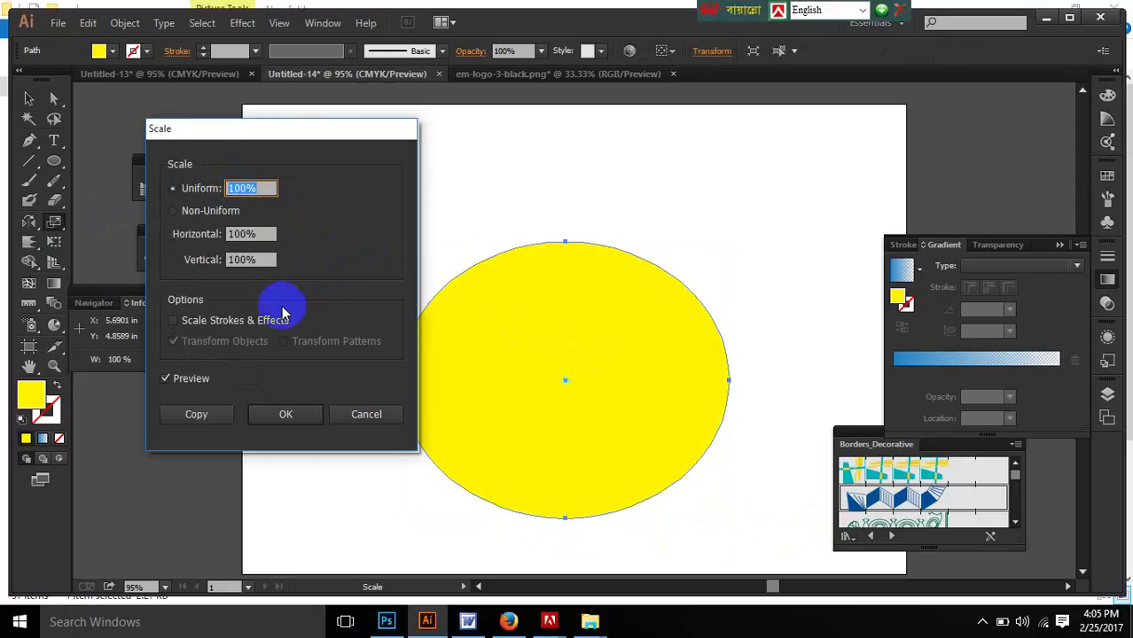
text(0)
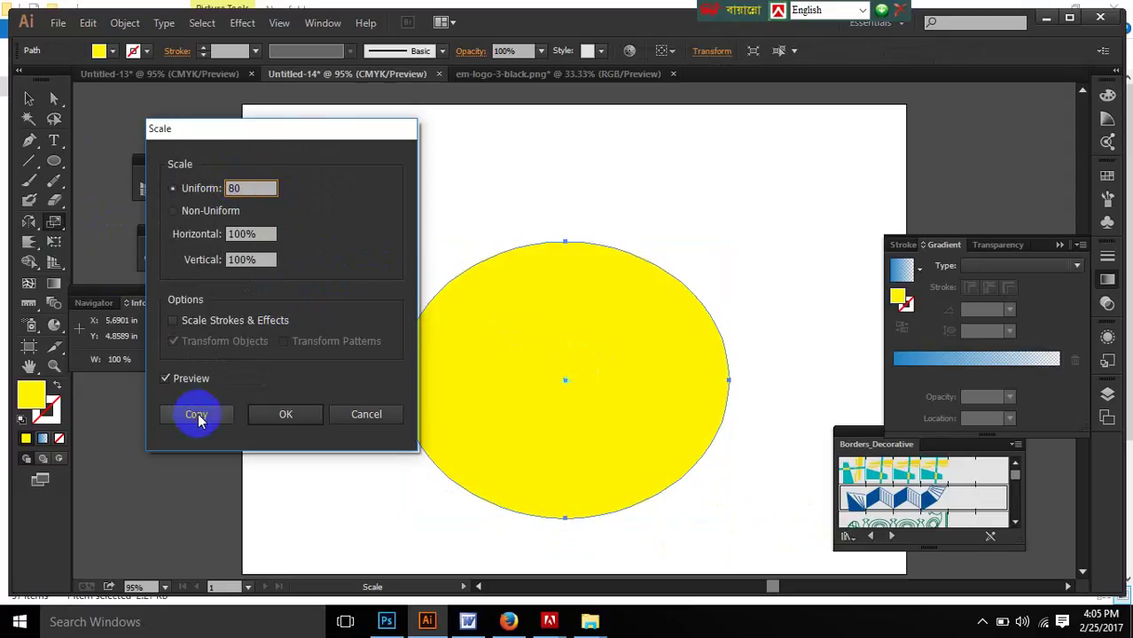
click(196, 414)
Step: Fill the smaller inner ellipse with light green
click(569, 355)
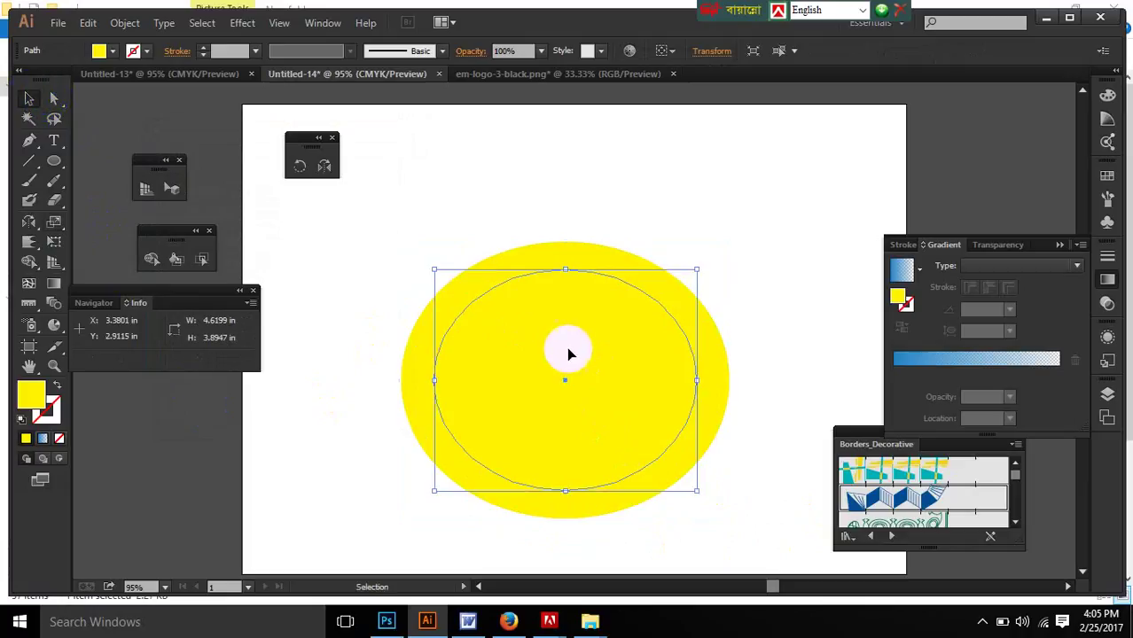
click(111, 50)
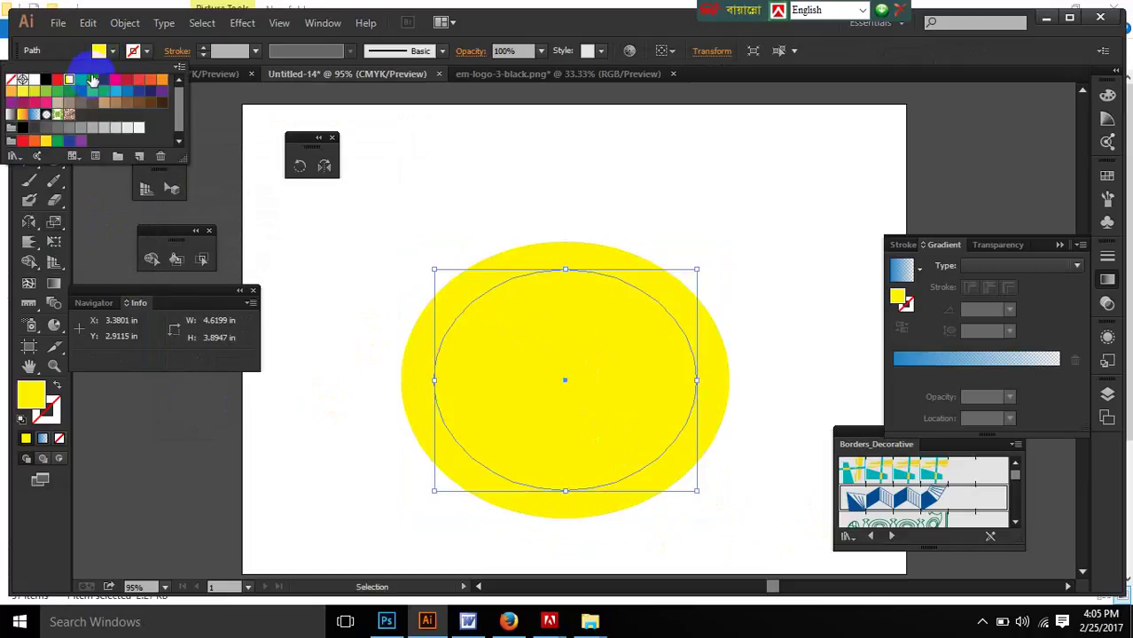
click(50, 96)
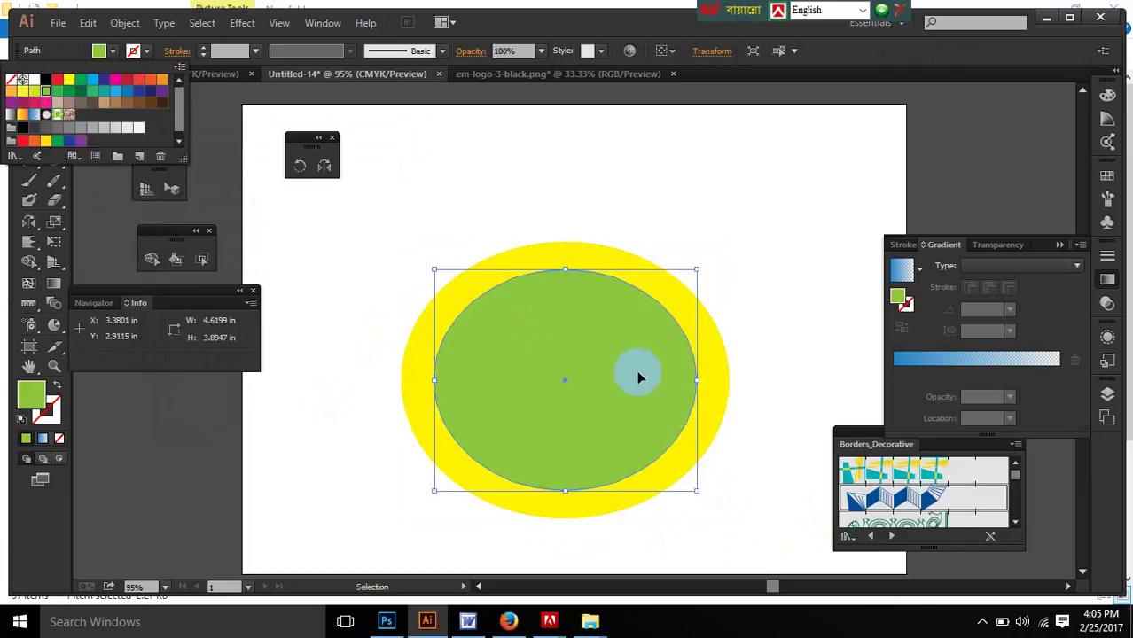
click(564, 190)
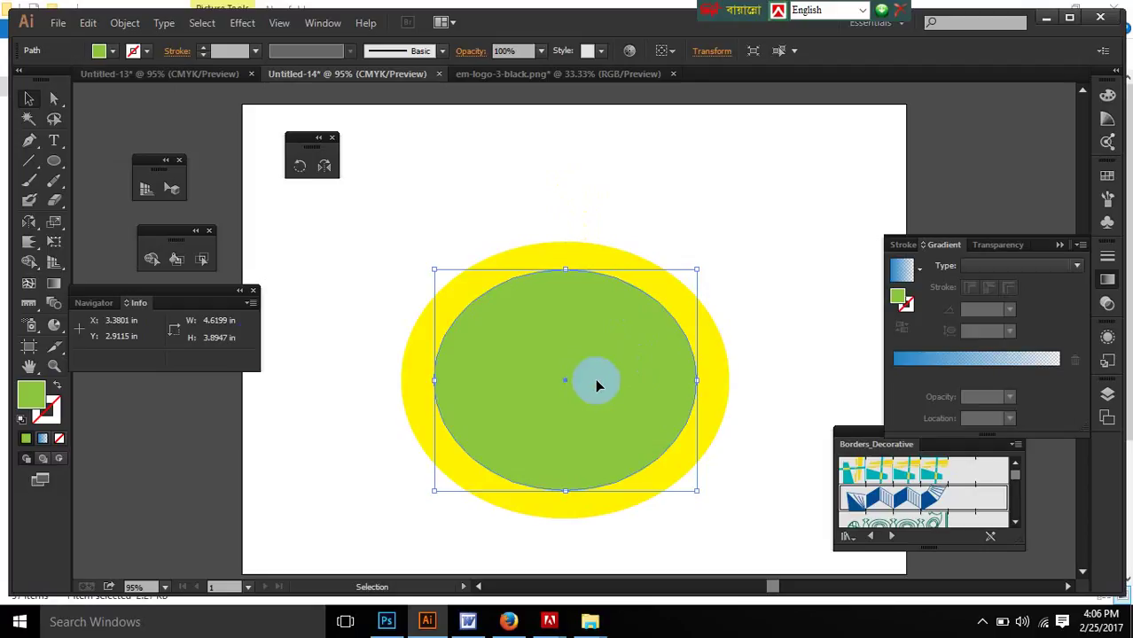
Step: Create another concentric copy from the green ellipse, scaled uniformly to 80%
click(55, 223)
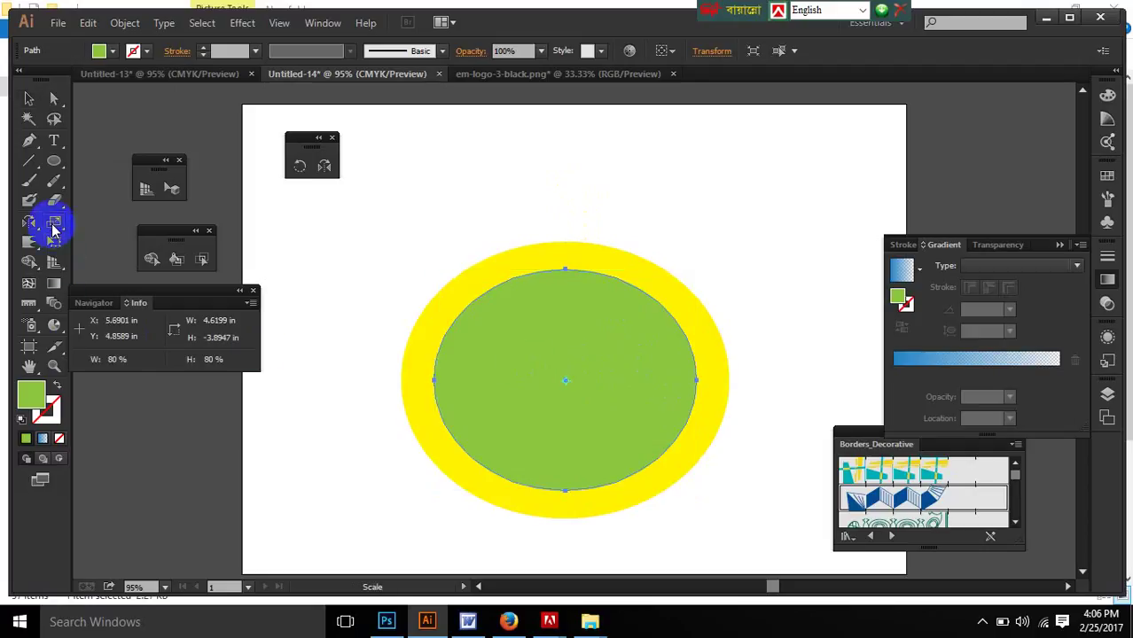
double_click(54, 223)
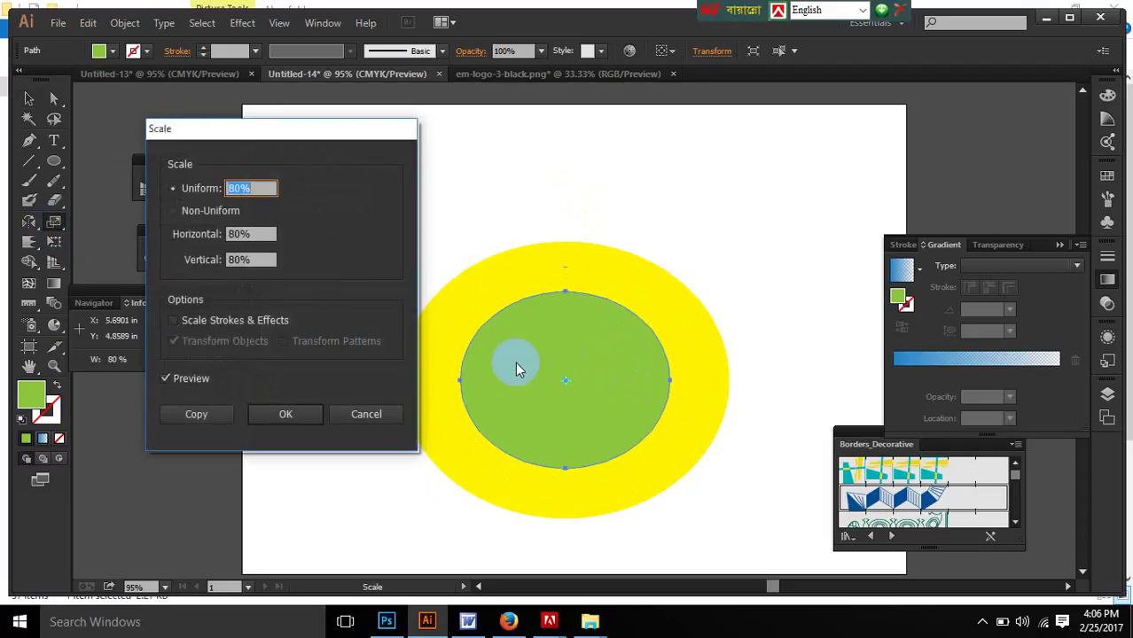
click(197, 415)
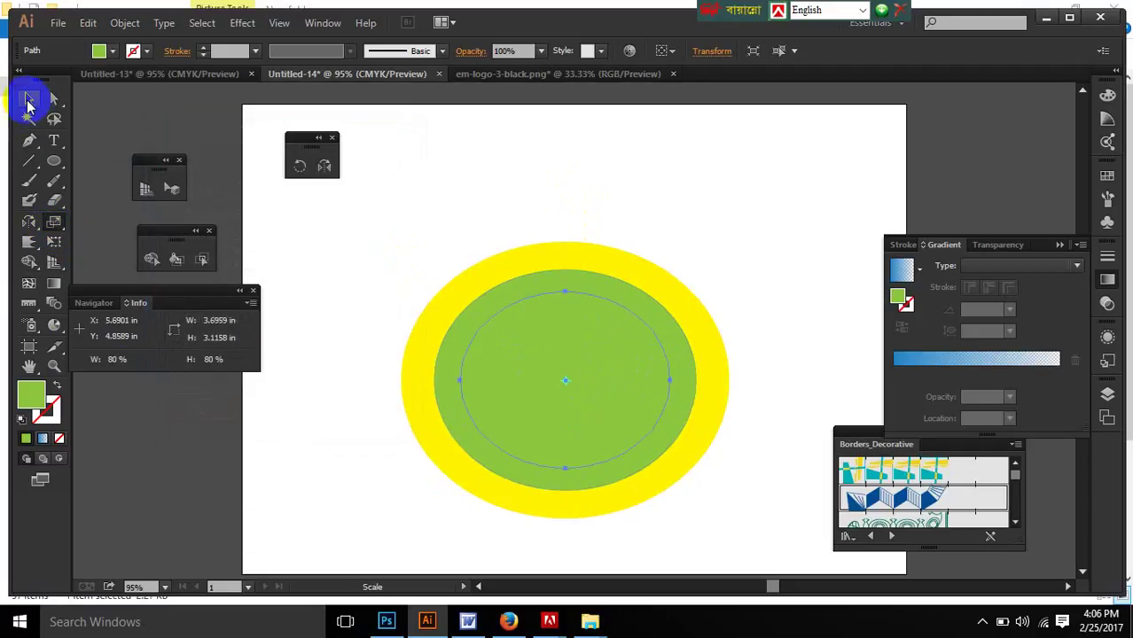
Step: Fill the innermost ellipse with crimson and deselect it
click(27, 105)
click(473, 347)
click(111, 50)
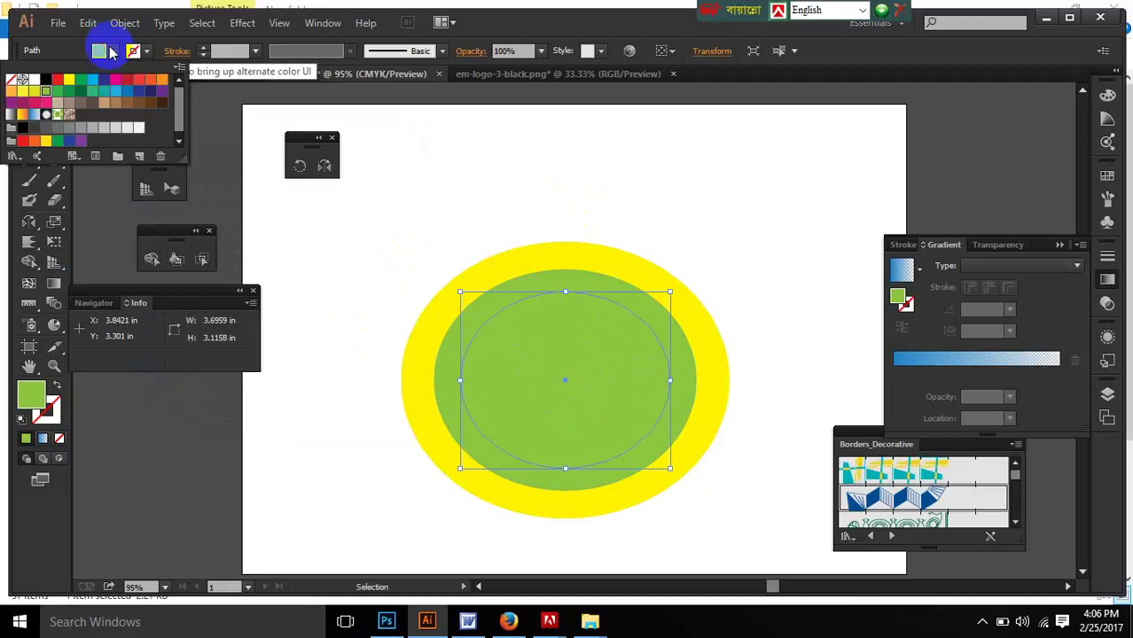
click(39, 104)
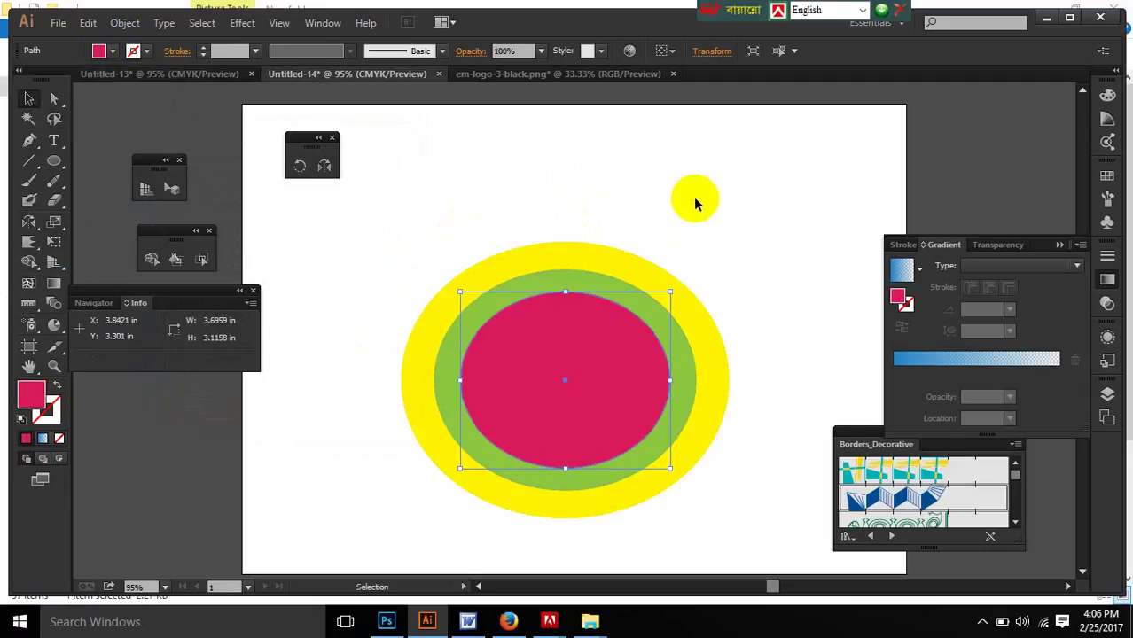
click(729, 242)
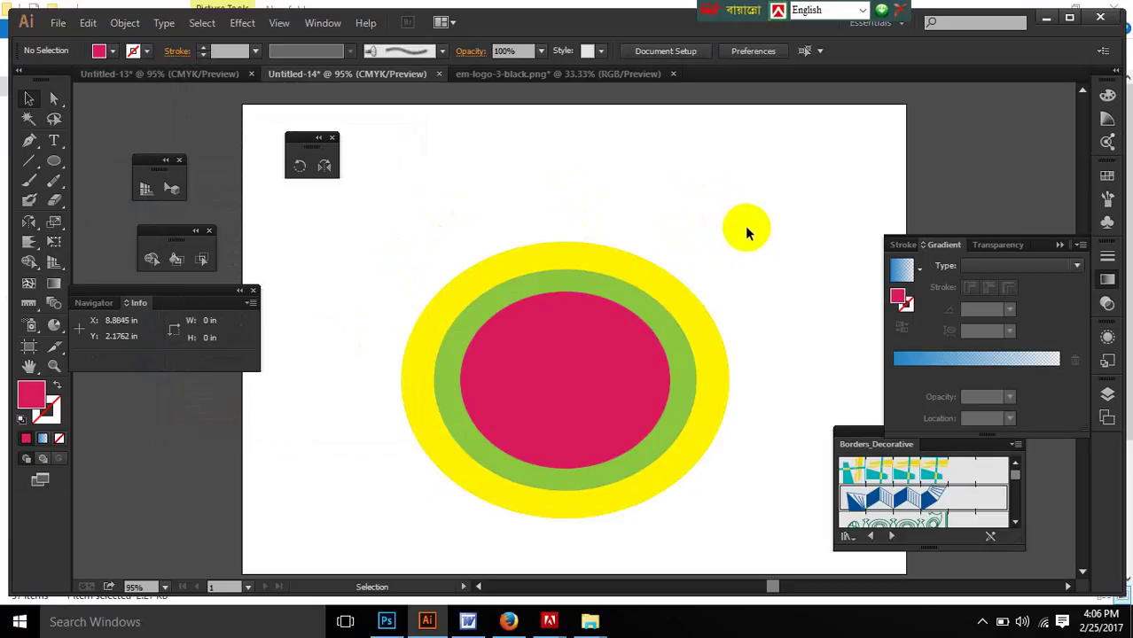
Step: Delete the three ellipses and draw a crimson rectangle about 2.00 in wide and 3.87 in high
drag(398, 254, 736, 455)
key(Delete)
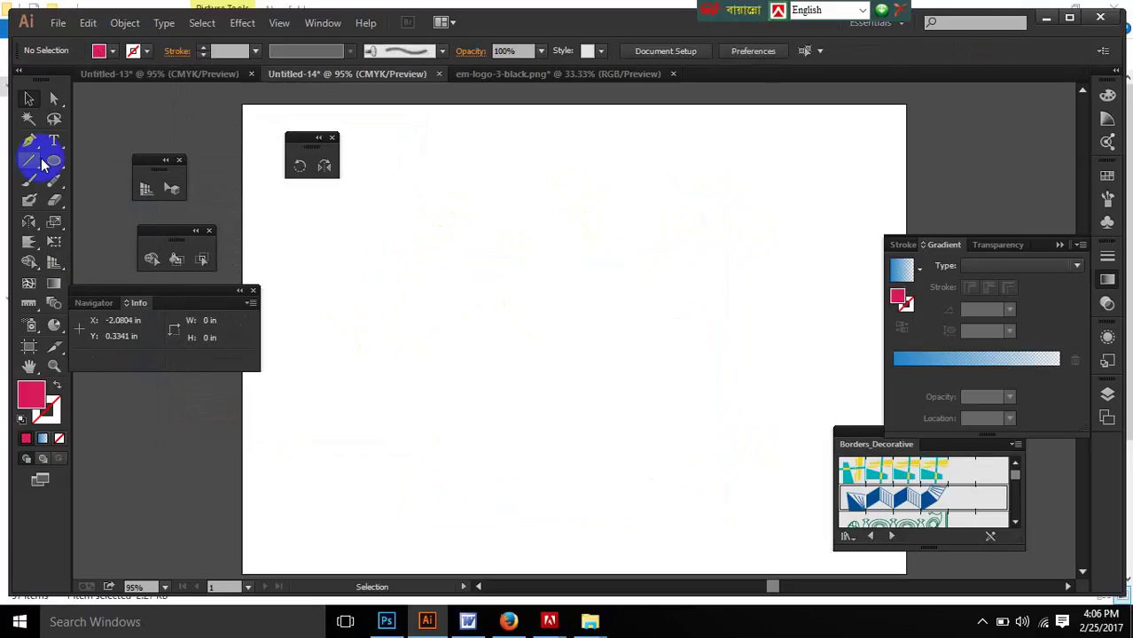
drag(51, 164, 101, 164)
drag(353, 259, 467, 480)
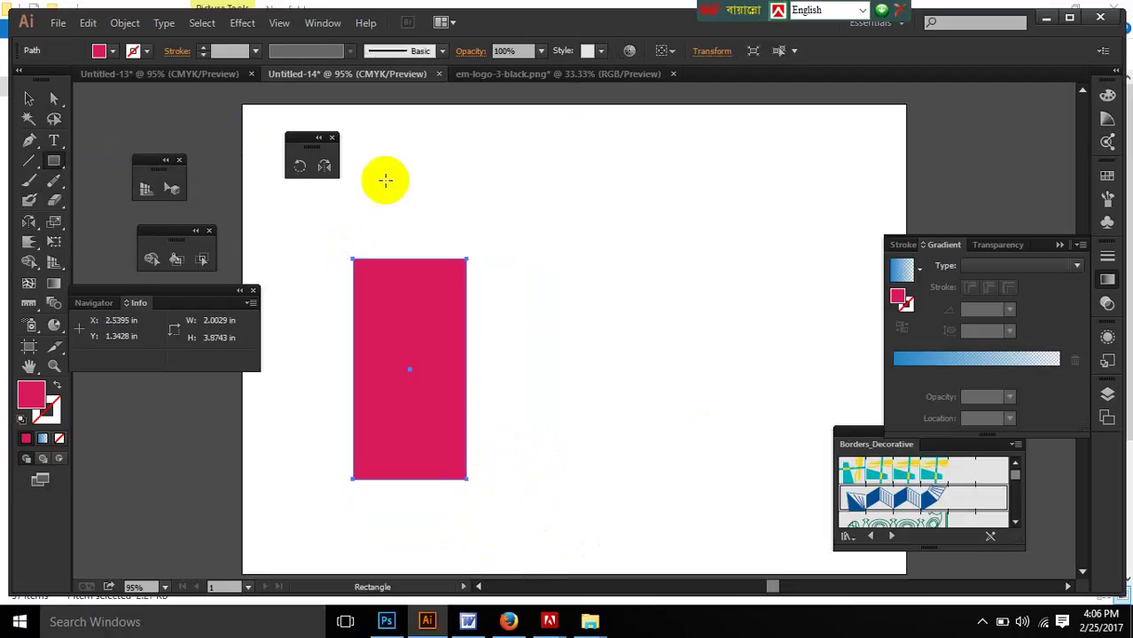
Step: Slant the crimson rectangle into a steep diagonal parallelogram with the Shear tool
click(30, 117)
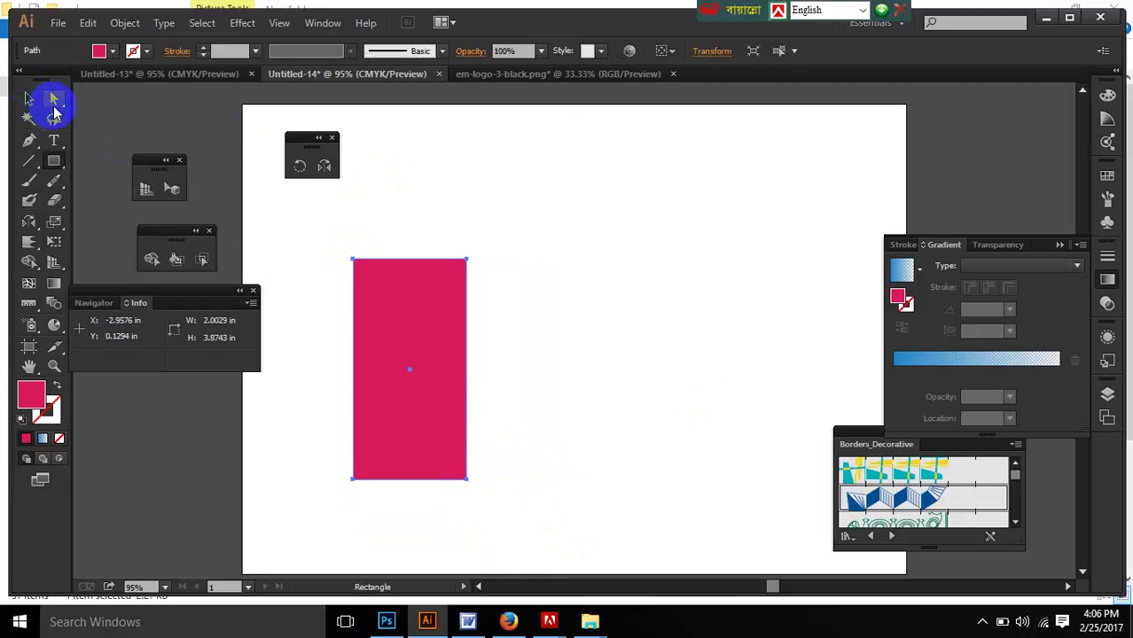
drag(55, 224, 112, 253)
drag(409, 255, 553, 264)
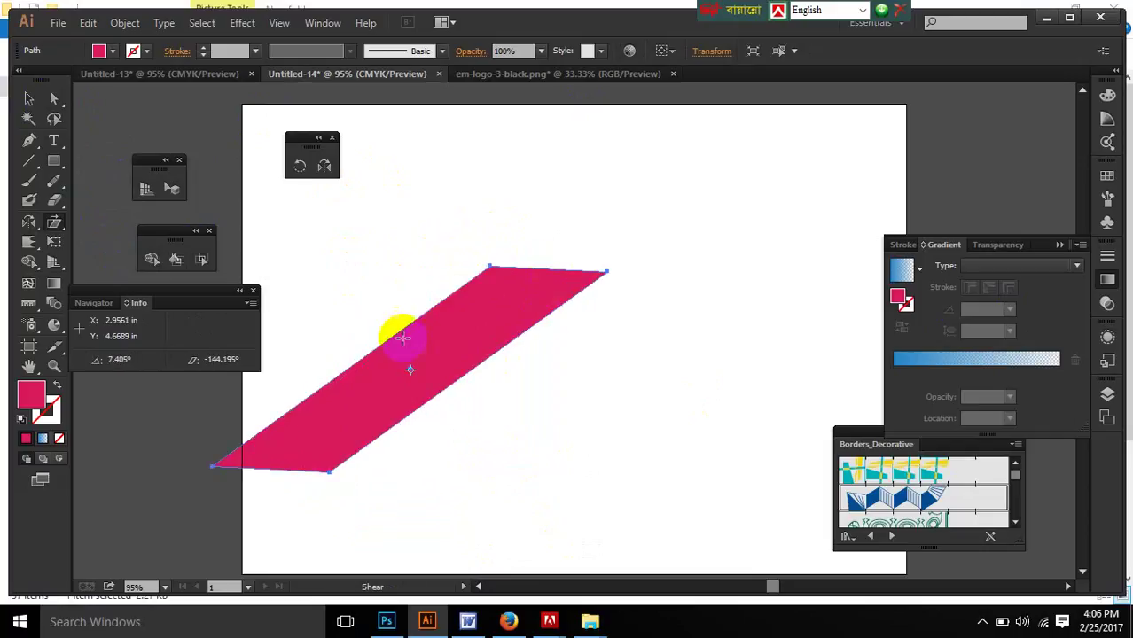
drag(401, 329, 400, 324)
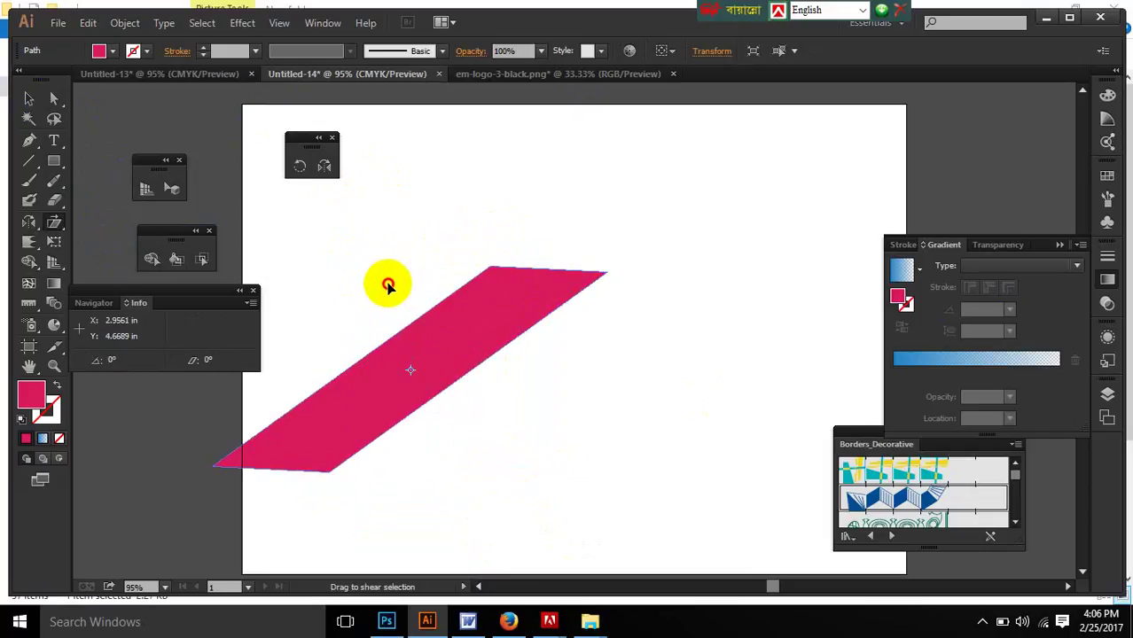
drag(386, 284, 415, 317)
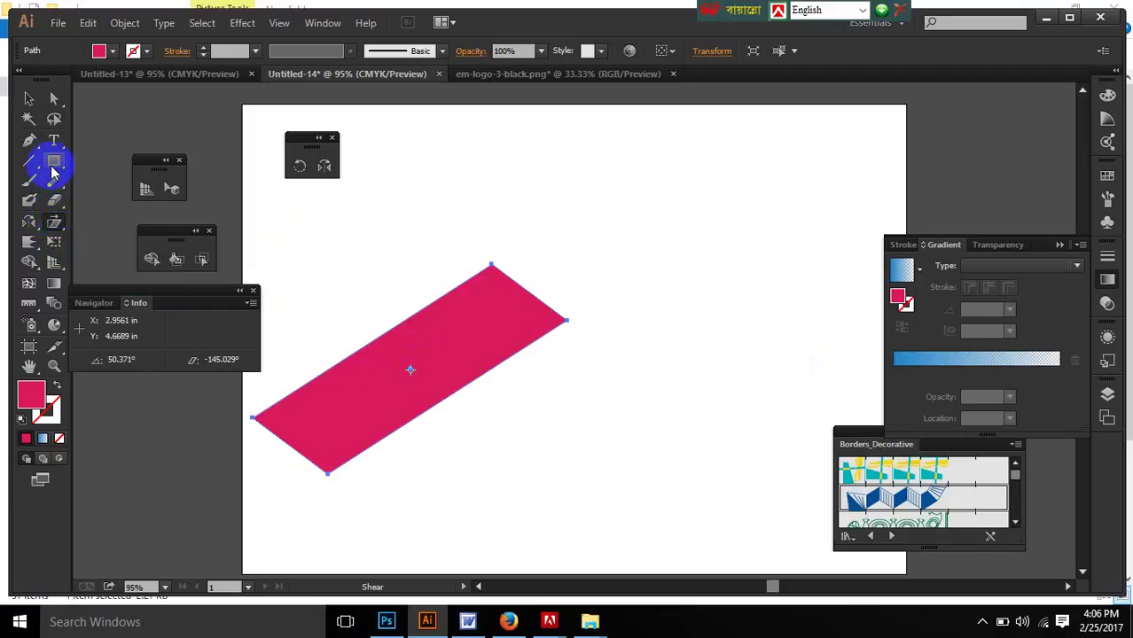
Step: Draw a five-pointed star about 2.37 by 2.33 in above the parallelogram and shear it horizontally to about 3.22 in wide
drag(52, 173, 113, 240)
drag(599, 229, 647, 281)
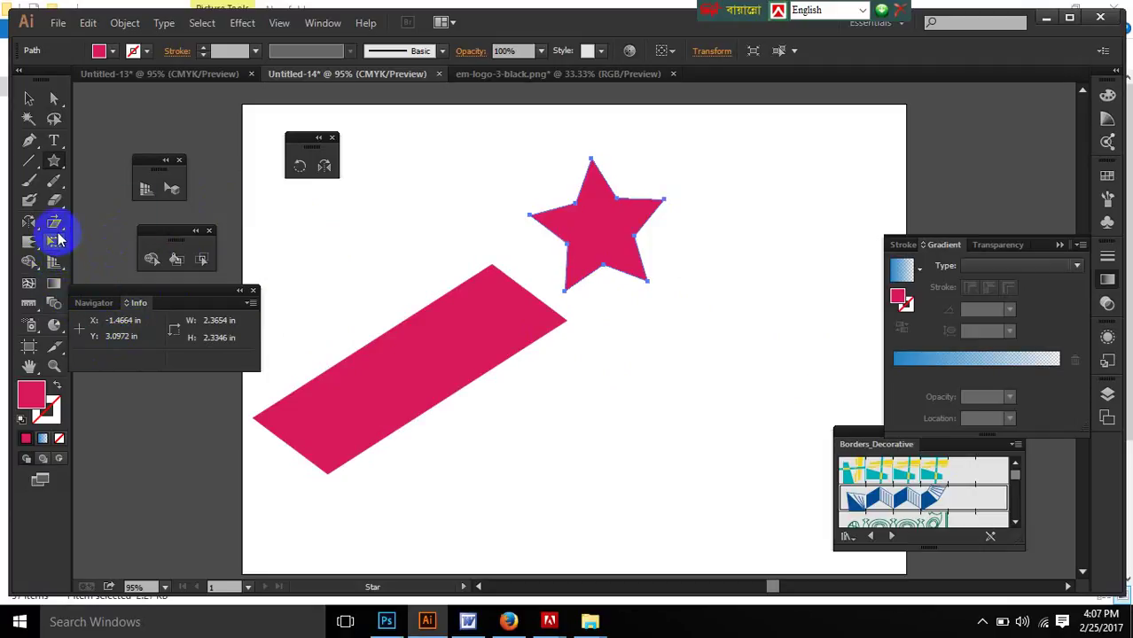
drag(54, 221, 193, 247)
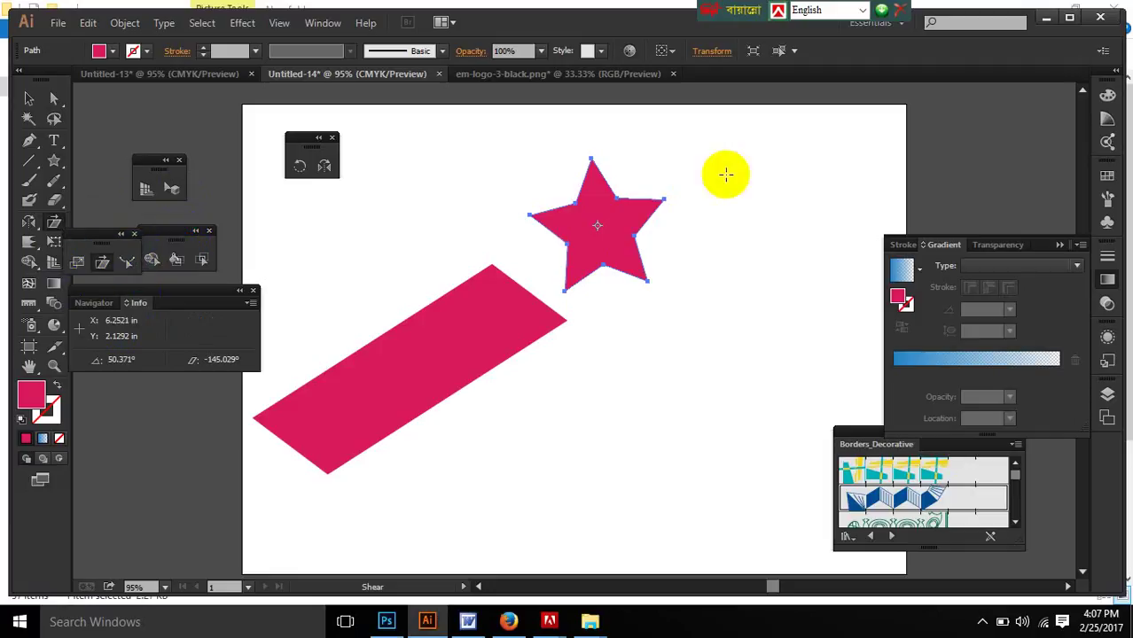
drag(591, 160, 652, 160)
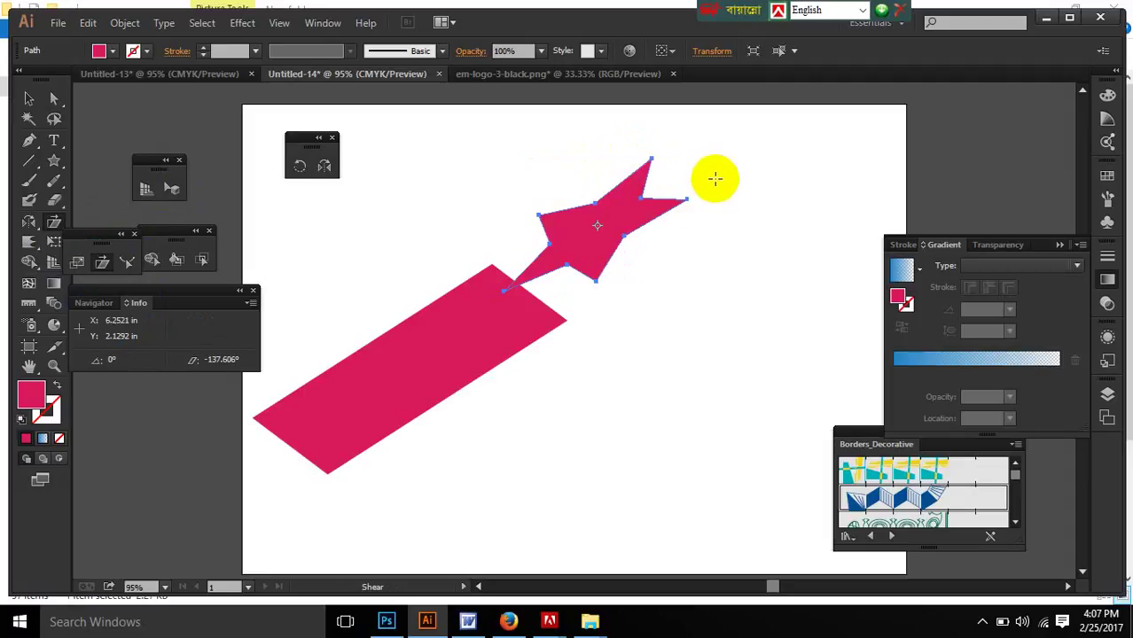
click(29, 99)
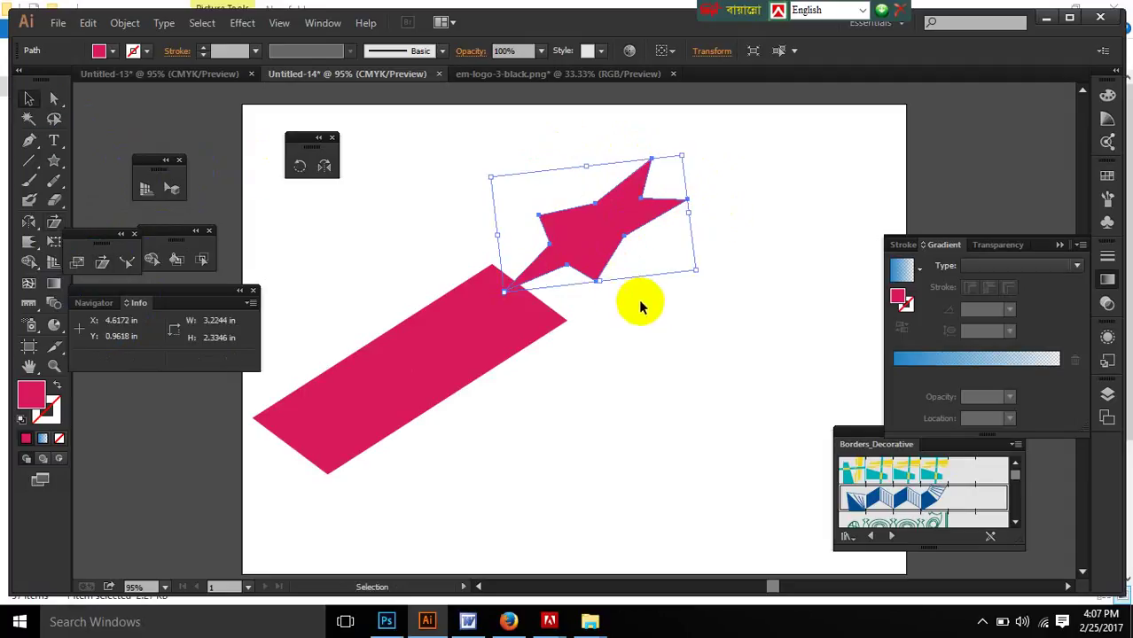
Step: Delete the sheared star and the parallelogram together
click(651, 335)
click(537, 325)
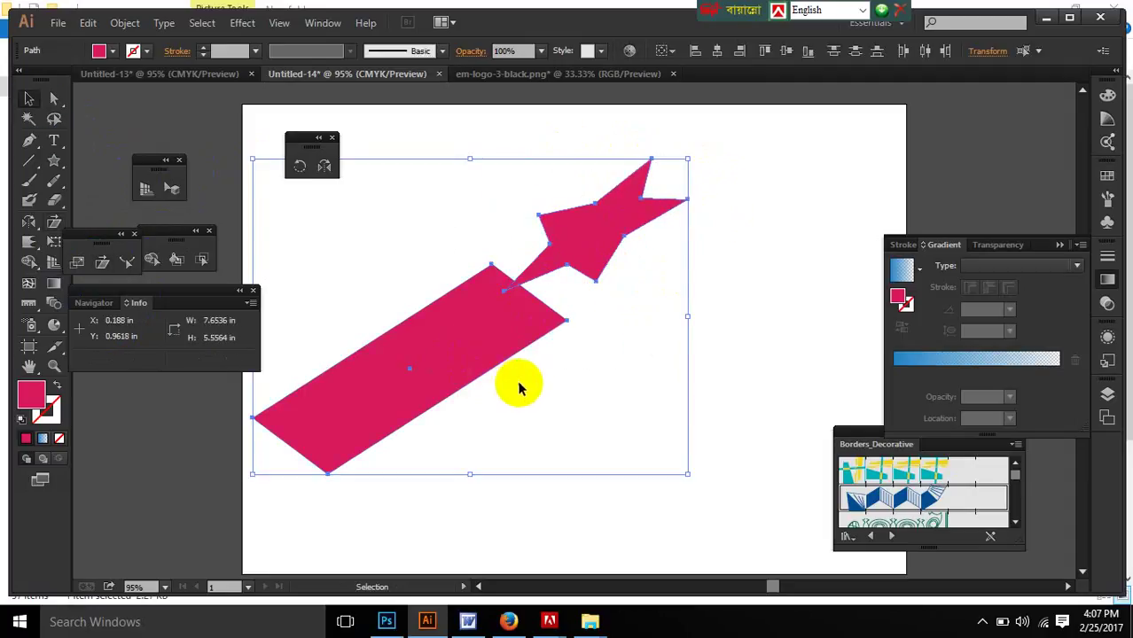
key(Delete)
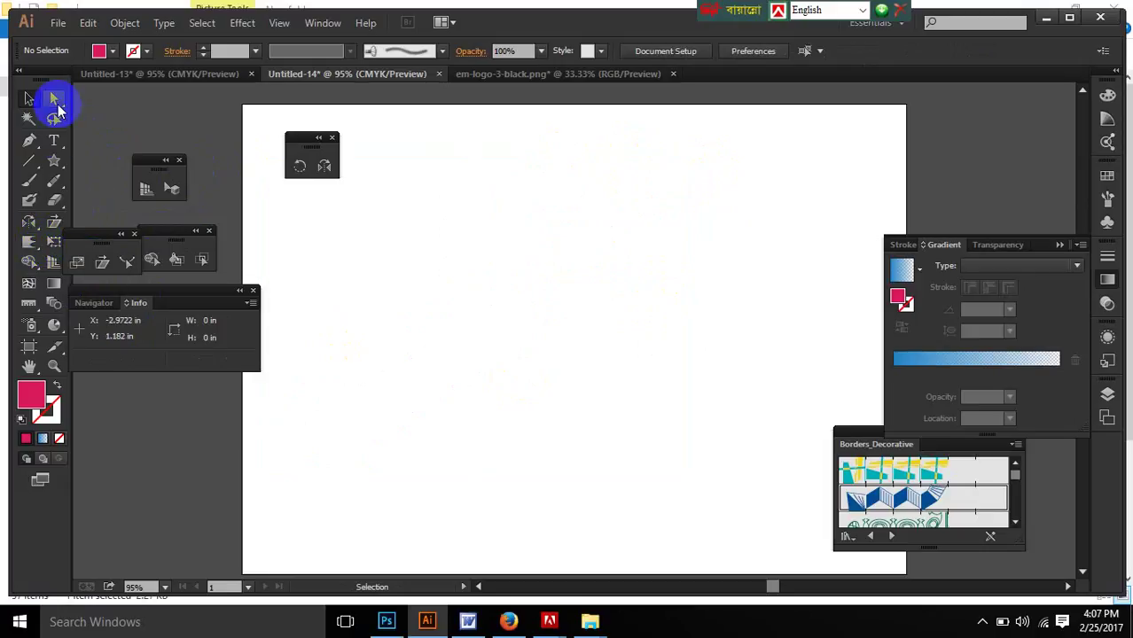
Step: Draw a nearly horizontal Pen path about 6.52 in long across the upper artboard and make the stroke the active colour attribute
click(29, 140)
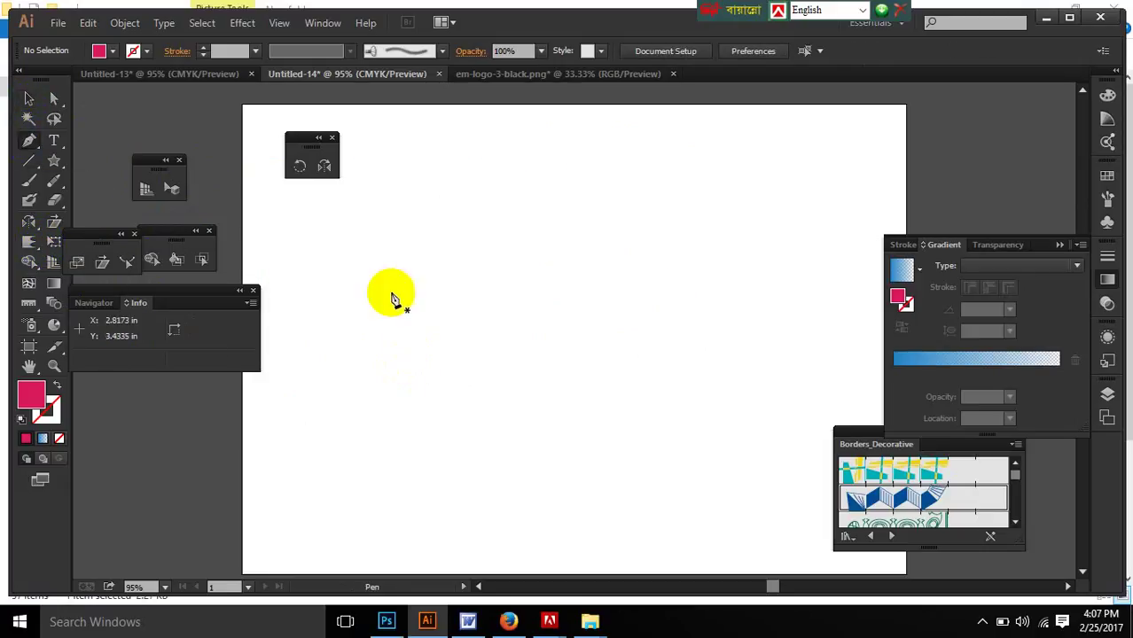
click(322, 262)
drag(693, 259, 882, 259)
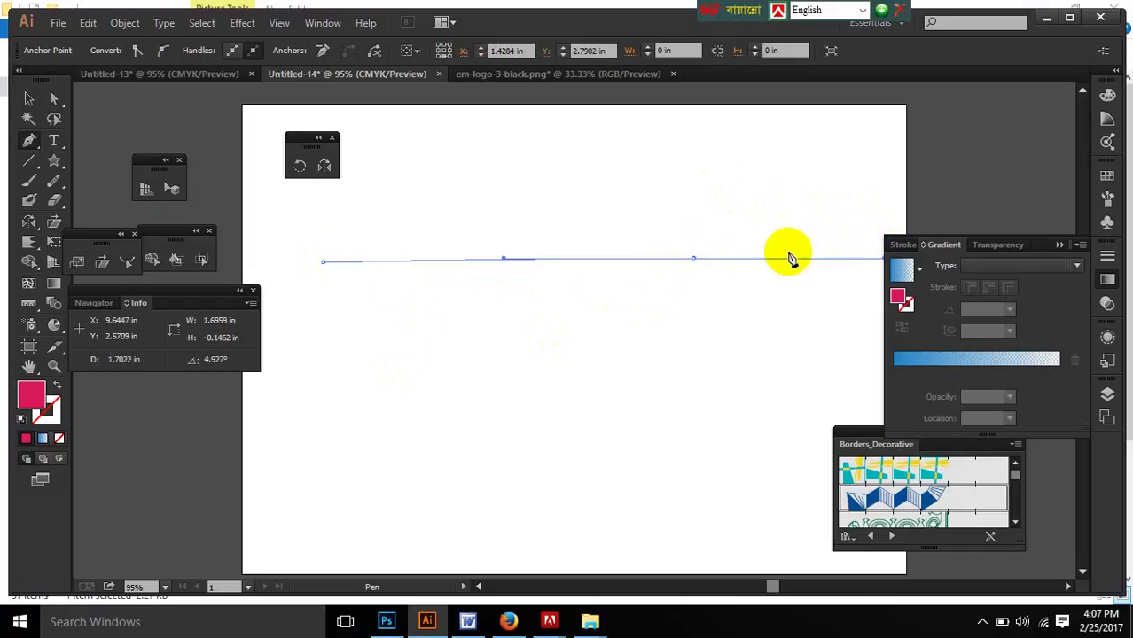
click(31, 98)
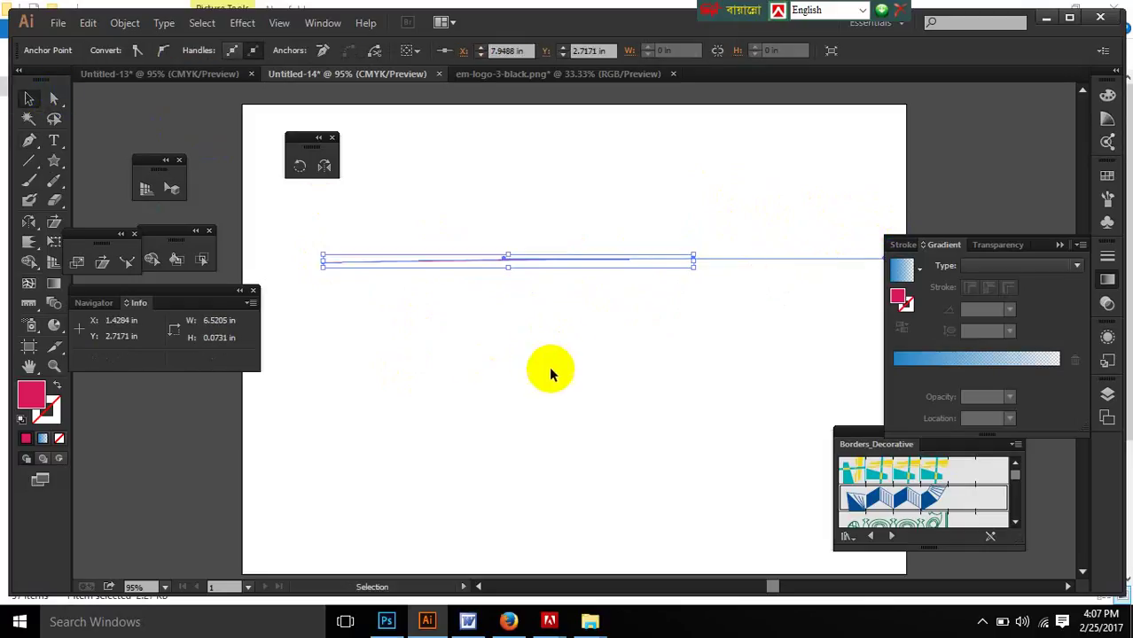
click(49, 419)
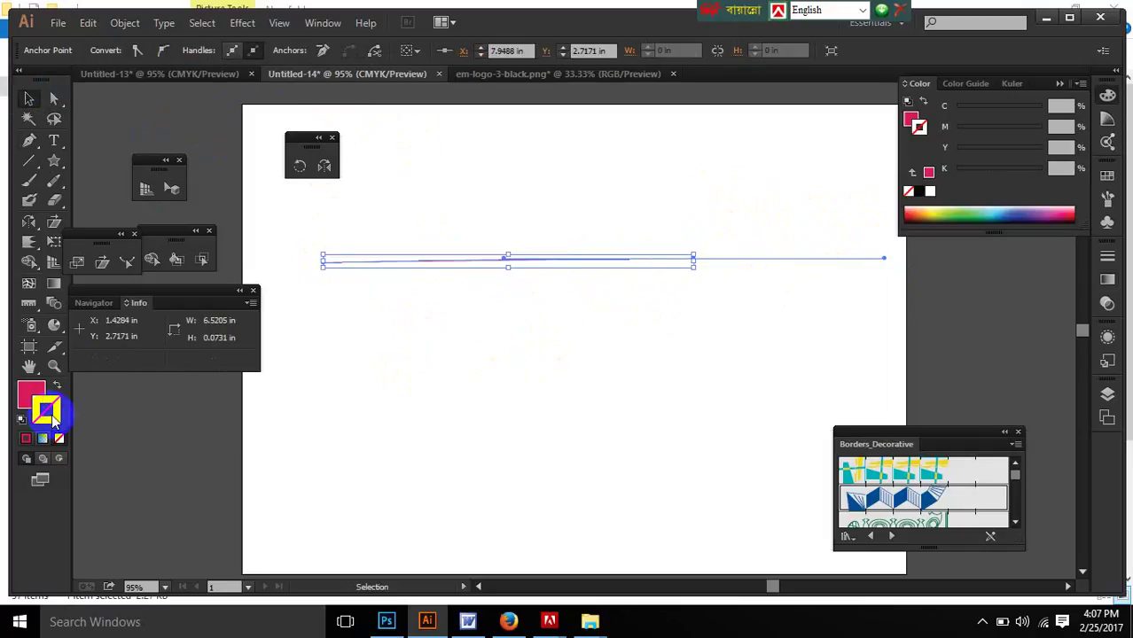
click(533, 394)
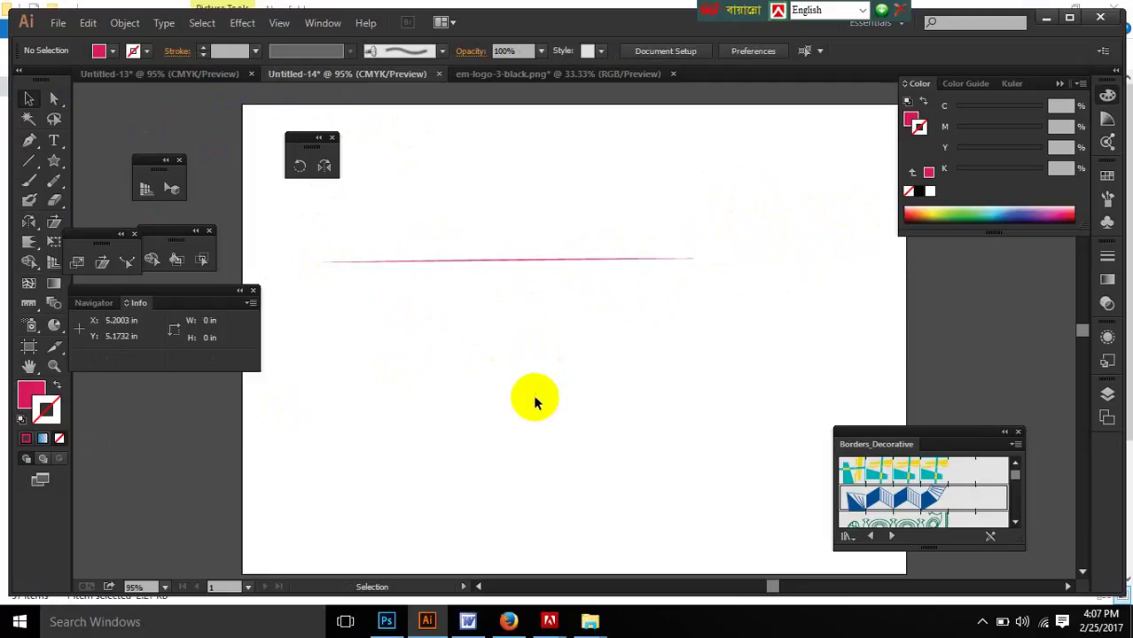
Step: Bend the nearly straight Pen path into an upward arch peaking near its middle with the Reshape tool
click(506, 264)
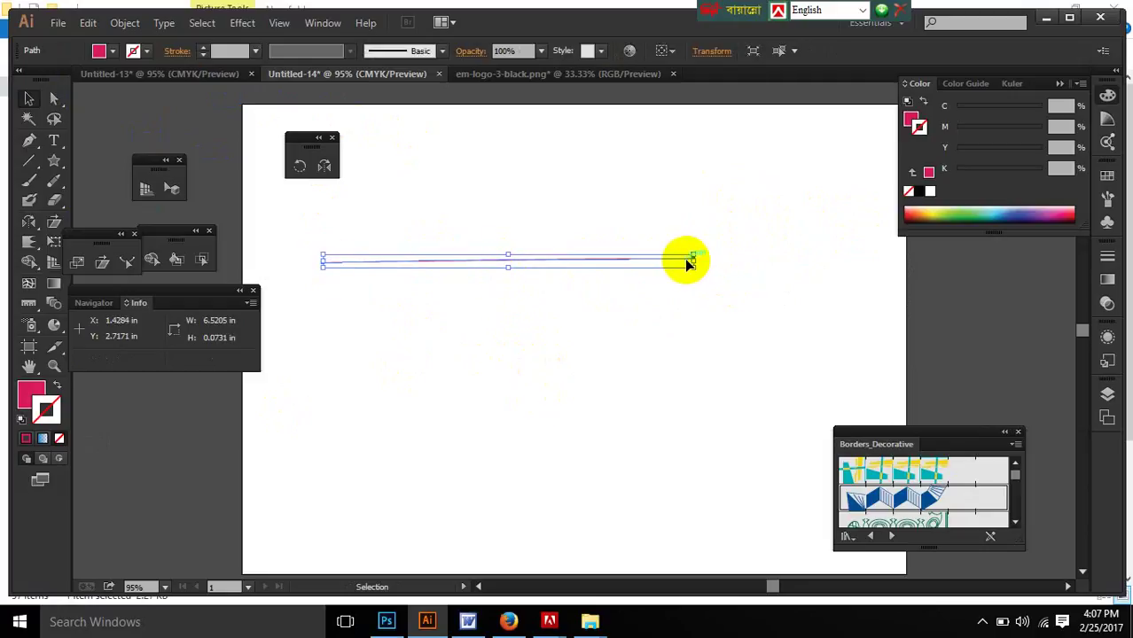
click(127, 261)
drag(502, 261, 531, 317)
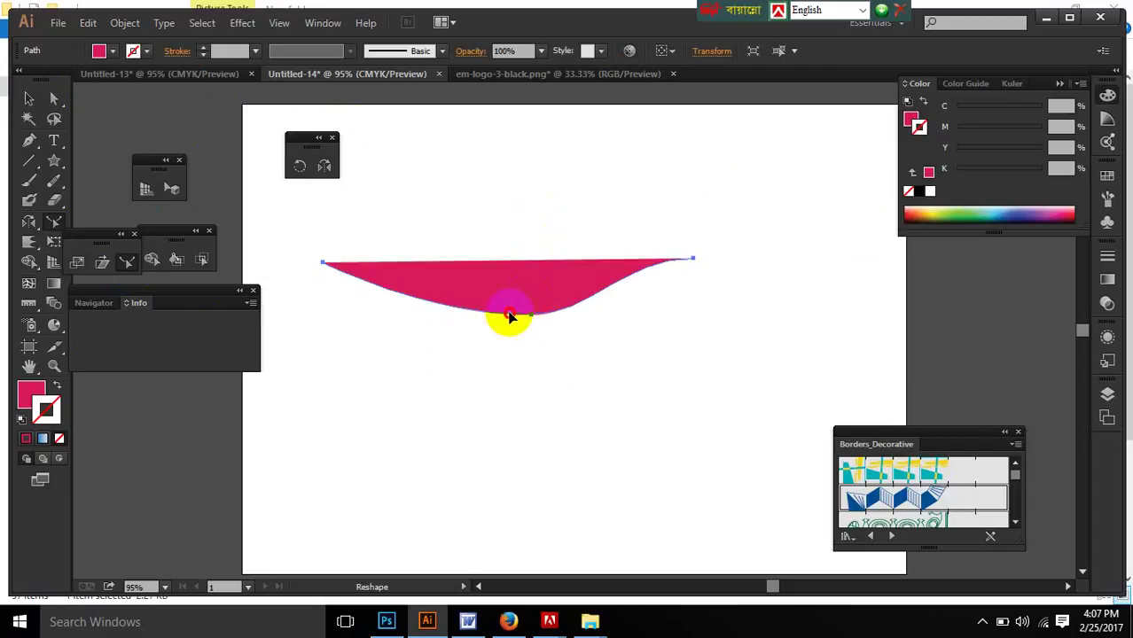
drag(509, 317, 527, 228)
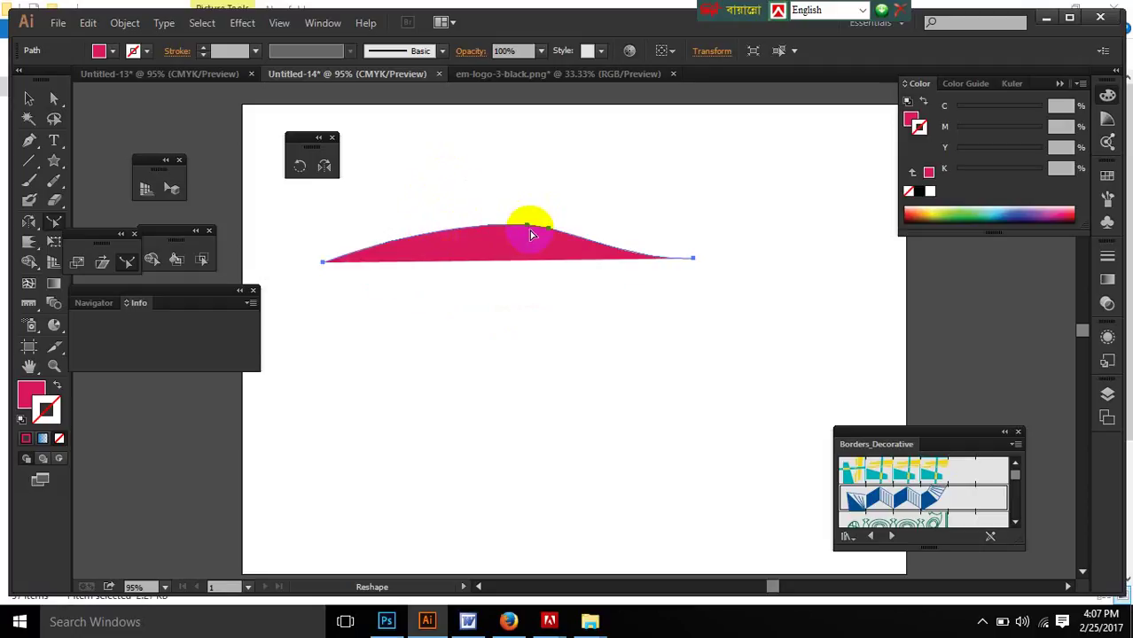
drag(527, 228, 525, 203)
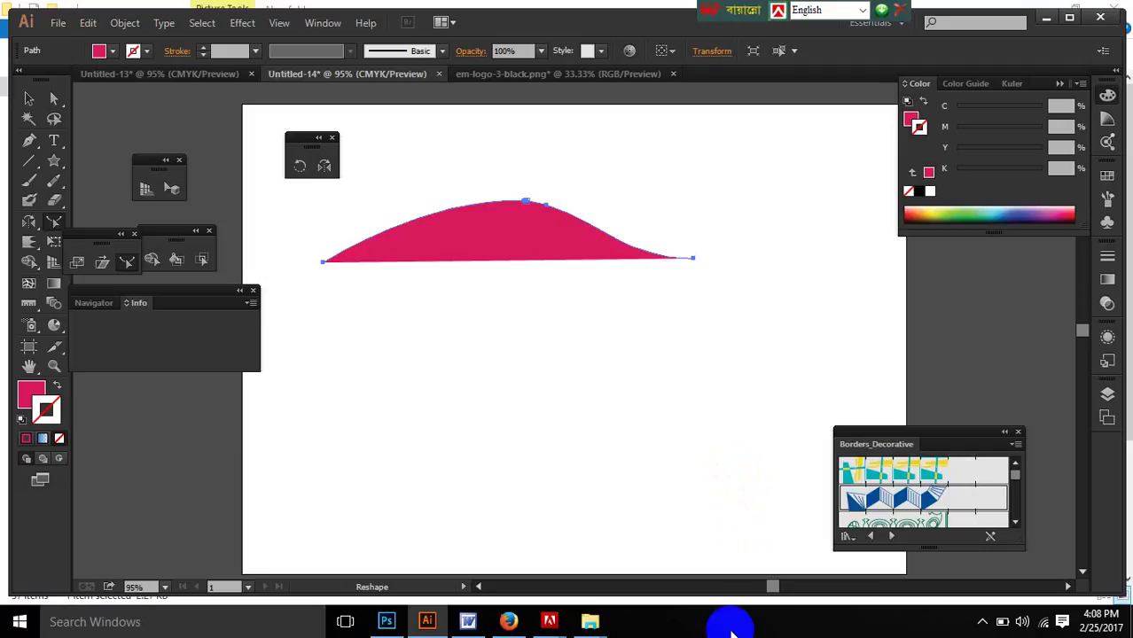
click(983, 621)
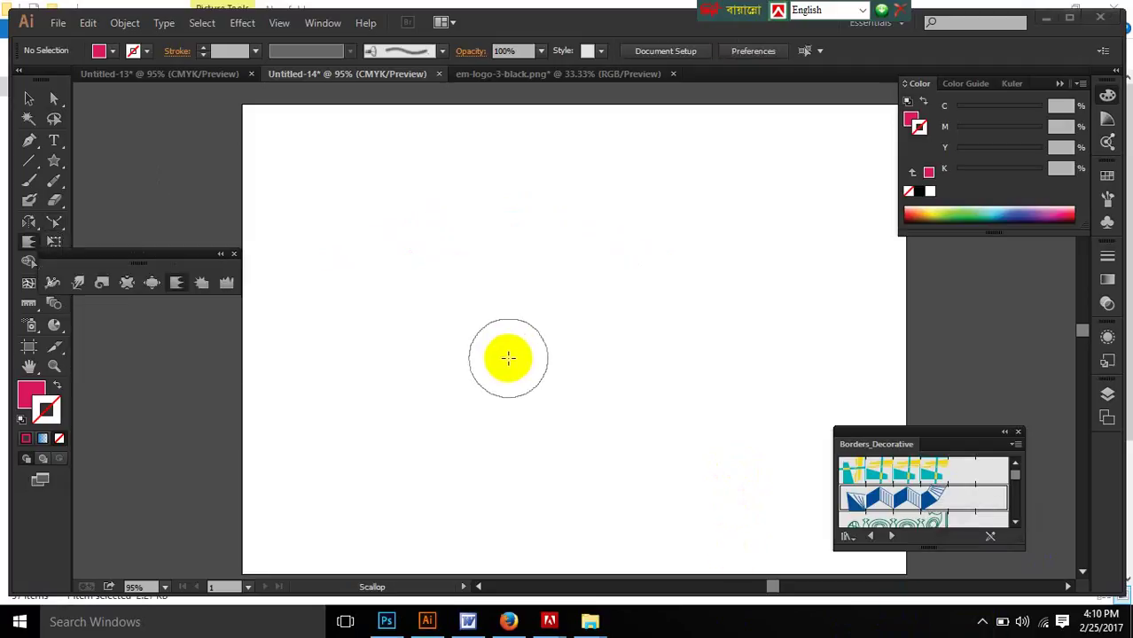
Step: Draw a wide crimson rectangle across the middle of the artboard and move the floating distortion toolset up beside it
drag(54, 160, 133, 160)
drag(316, 233, 727, 420)
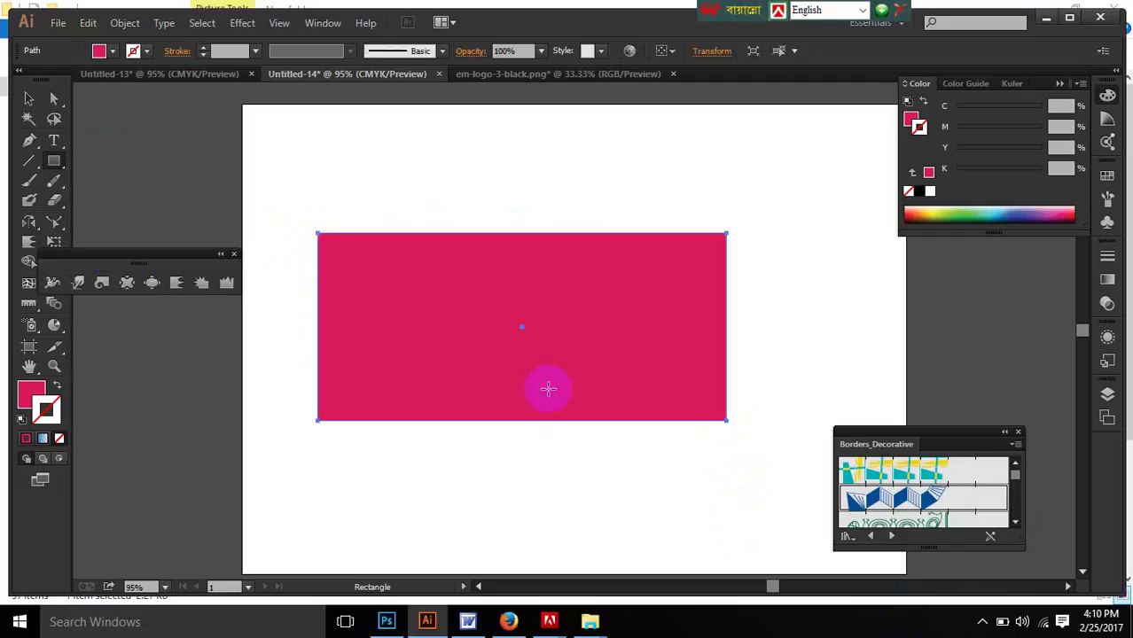
drag(125, 262, 179, 206)
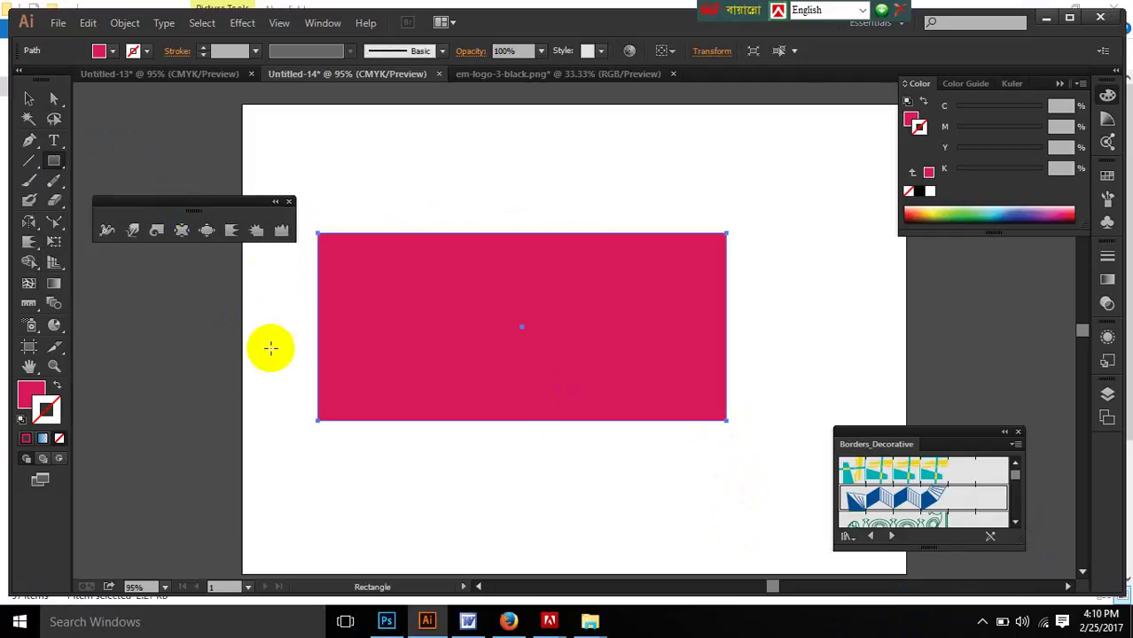
click(282, 231)
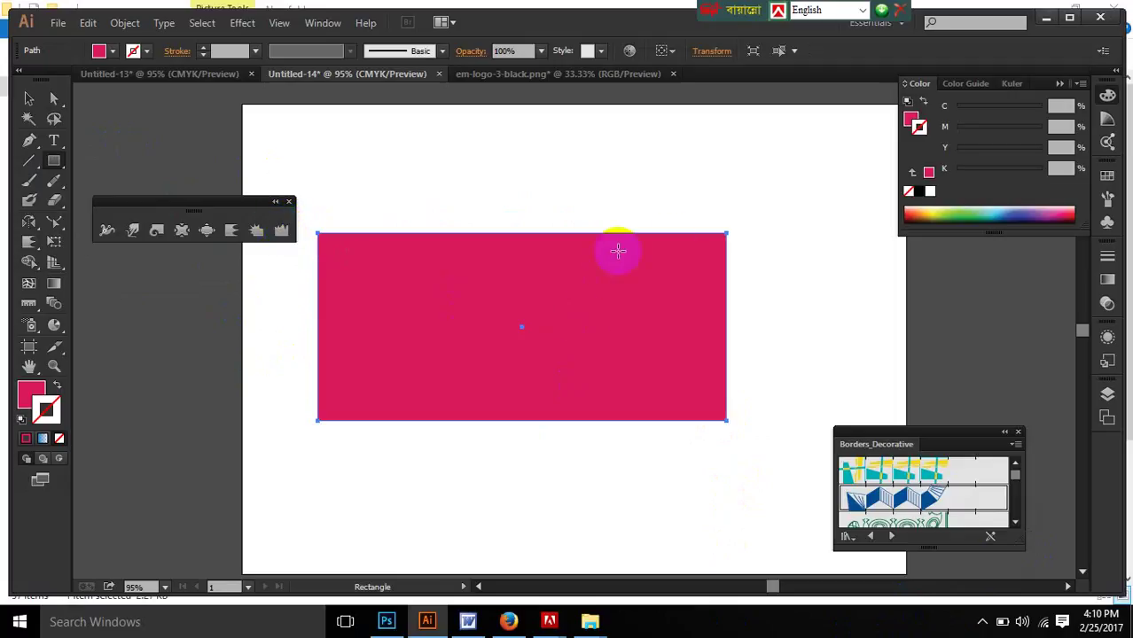
drag(711, 229, 672, 204)
drag(643, 243, 637, 234)
key(ctrl+z)
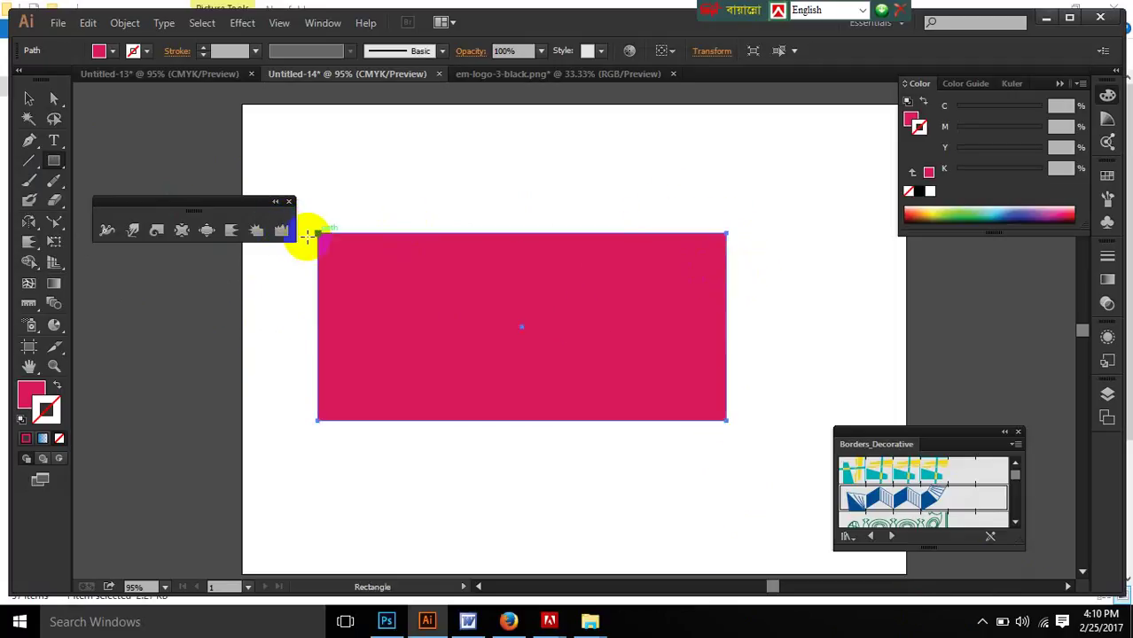
Step: Roughen the rectangle's top edge and upper right corner with the Wrinkle tool, continuing onto the right side
click(281, 231)
mouse_move(398, 233)
mouse_down()
mouse_move(410, 202)
mouse_move(498, 228)
mouse_move(687, 226)
mouse_up()
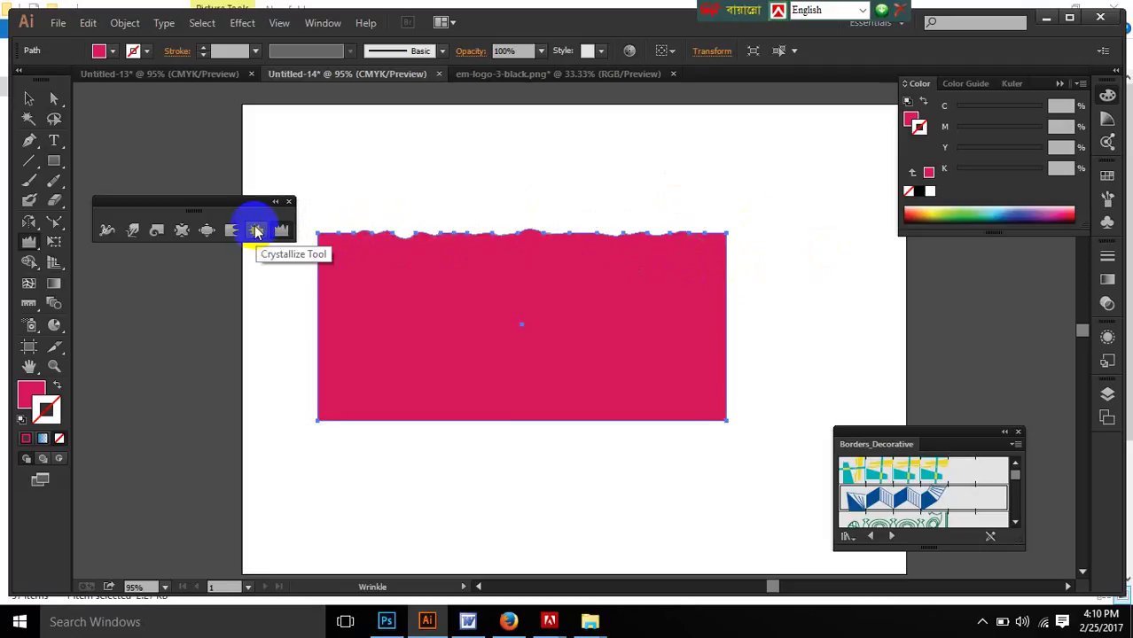
mouse_move(691, 232)
mouse_down()
mouse_move(713, 209)
mouse_move(741, 252)
mouse_up()
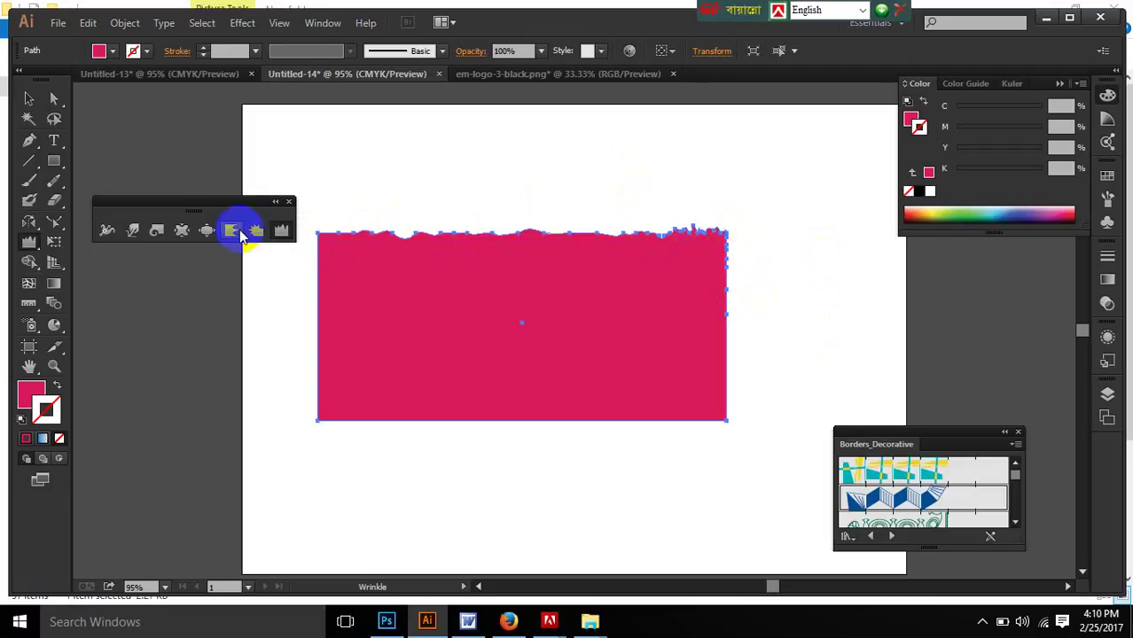
click(588, 296)
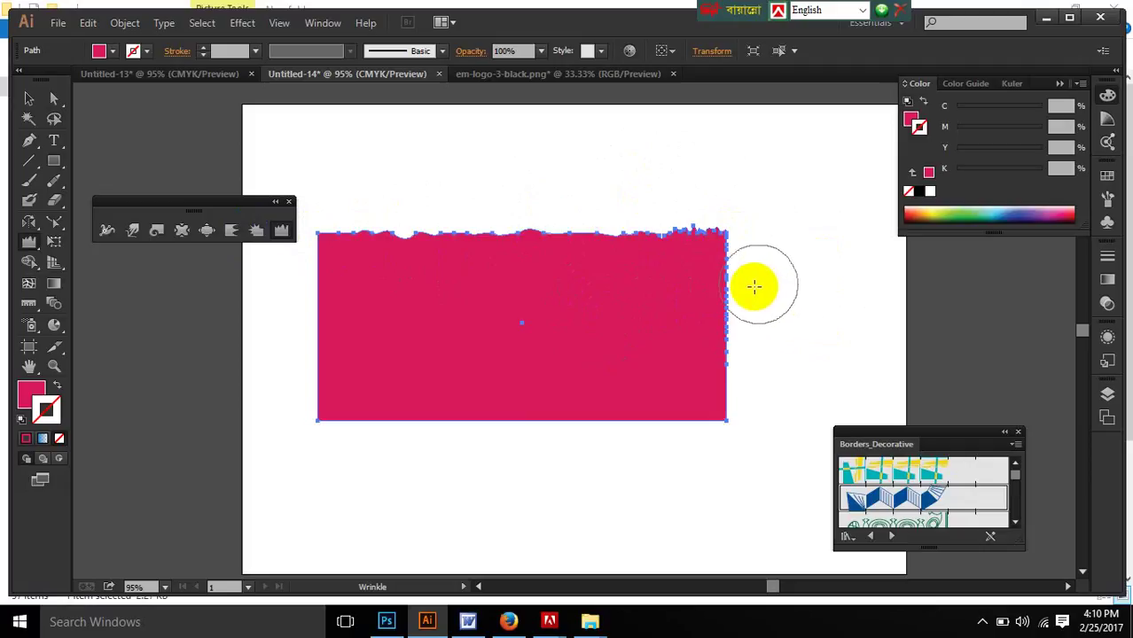
mouse_move(749, 278)
mouse_down()
mouse_move(772, 274)
mouse_move(749, 278)
mouse_up()
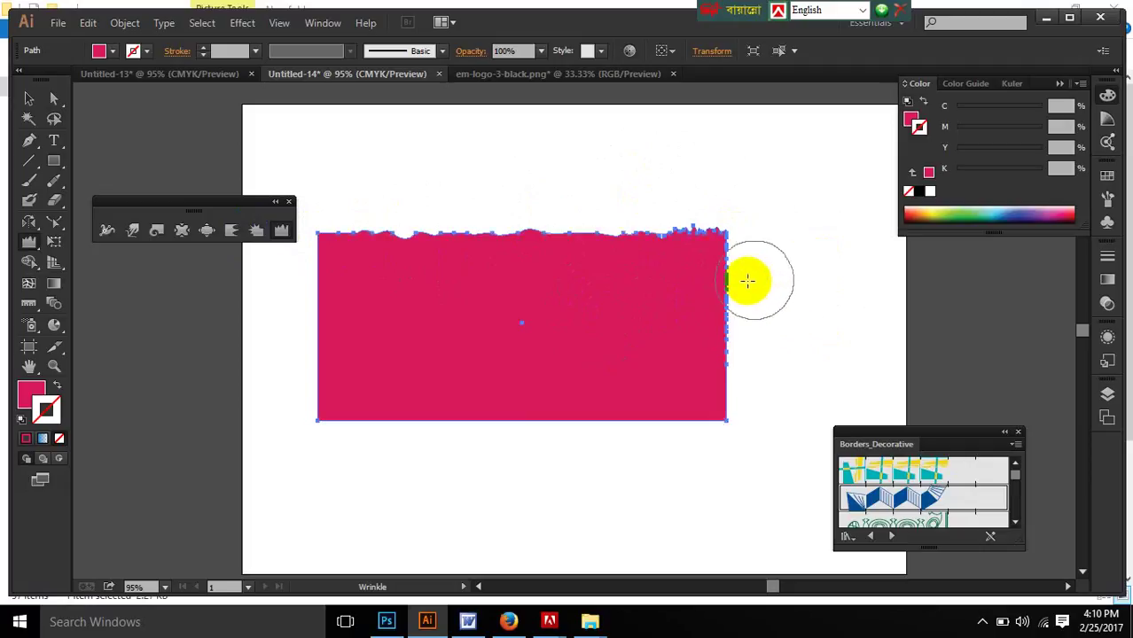
Step: Twist all four corners of the rectangle into curls with the Twirl tool, trailing the lower right one outward
click(158, 231)
mouse_move(321, 232)
mouse_down()
mouse_move(323, 208)
mouse_move(305, 230)
mouse_up()
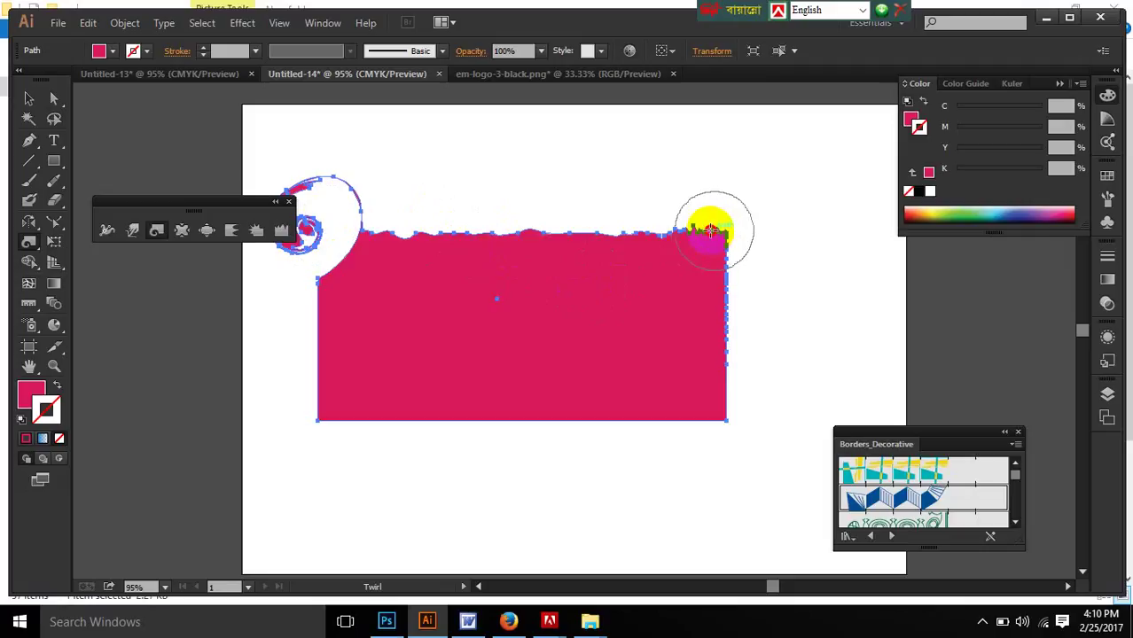
mouse_move(712, 231)
mouse_down()
mouse_move(703, 222)
mouse_move(715, 235)
mouse_up()
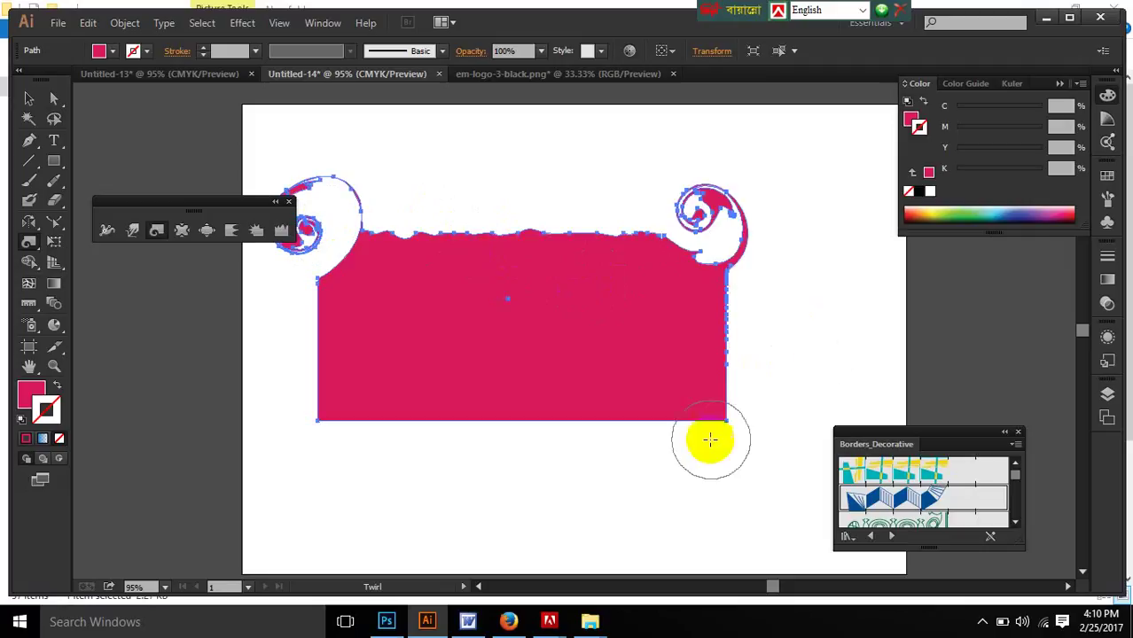
mouse_move(693, 410)
mouse_down()
mouse_move(712, 428)
mouse_move(752, 410)
mouse_move(793, 371)
mouse_move(793, 330)
mouse_up()
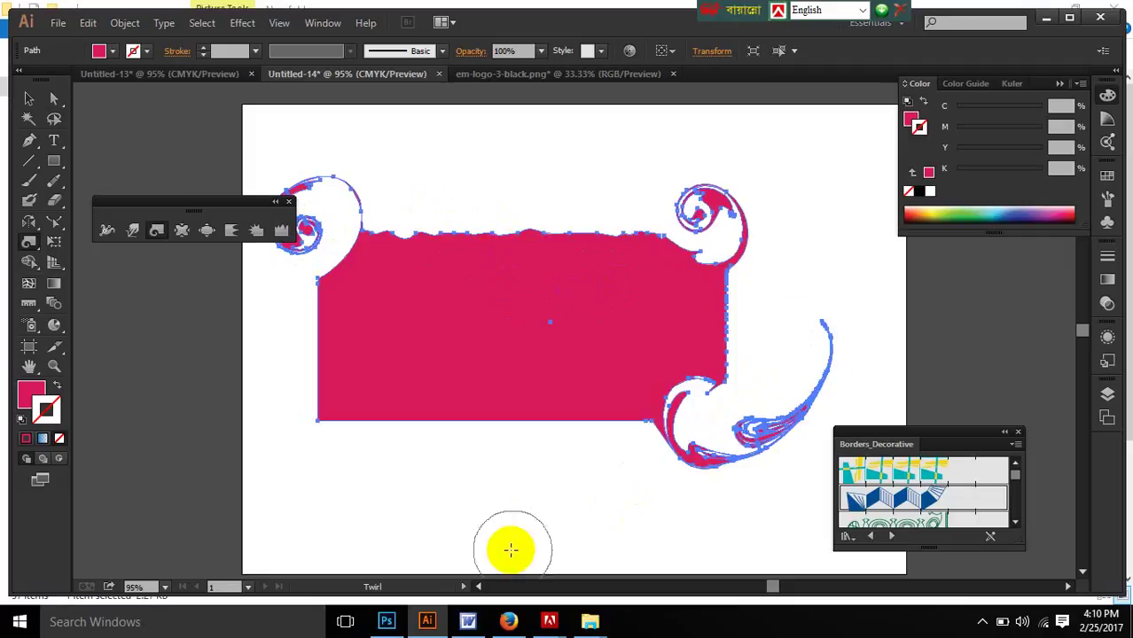
drag(340, 387, 326, 396)
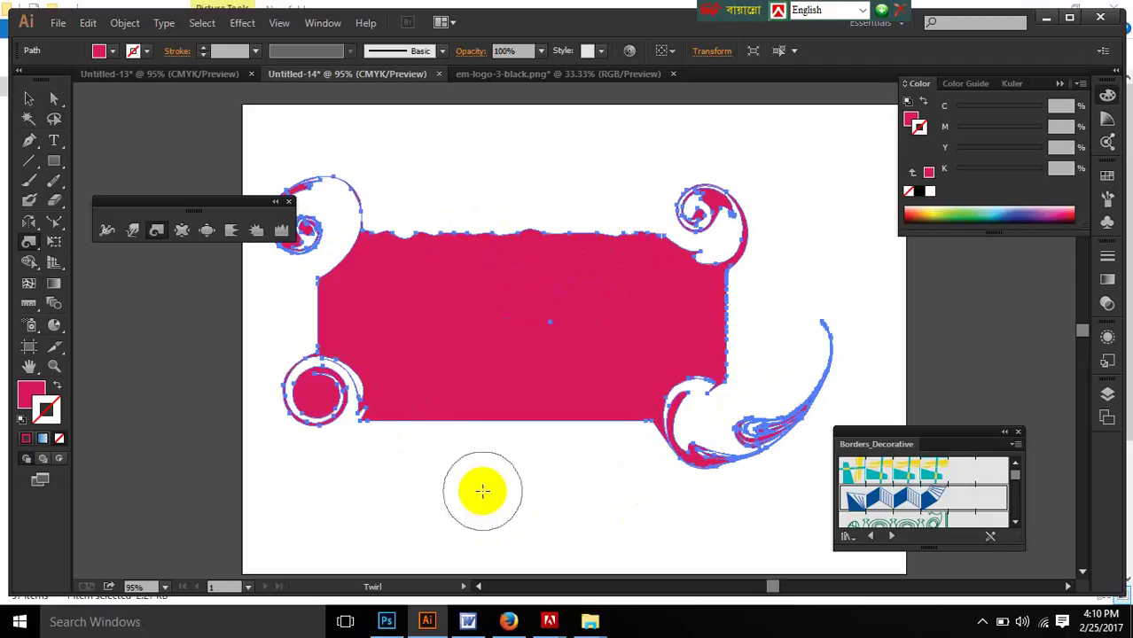
Step: Pull pointed bulges outward from the shape's top, right and bottom edges with the Warp tool
click(134, 240)
mouse_move(417, 233)
mouse_down()
mouse_move(575, 144)
mouse_move(549, 246)
mouse_move(603, 173)
mouse_move(645, 266)
mouse_move(682, 218)
mouse_move(733, 321)
mouse_move(780, 323)
mouse_up()
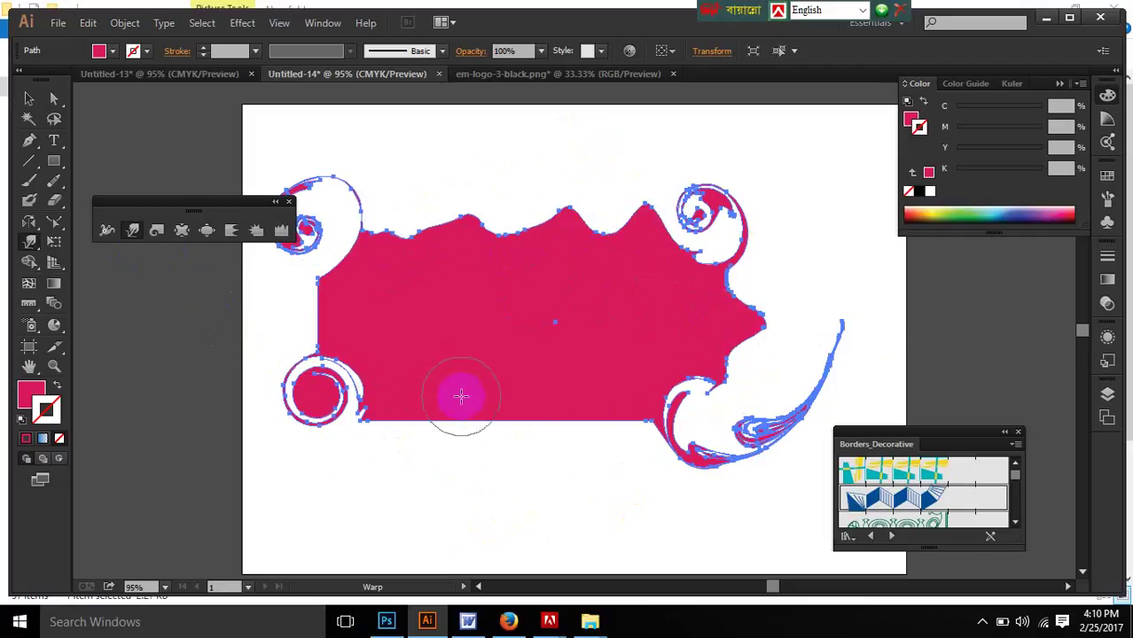
drag(460, 394, 421, 532)
drag(536, 412, 589, 519)
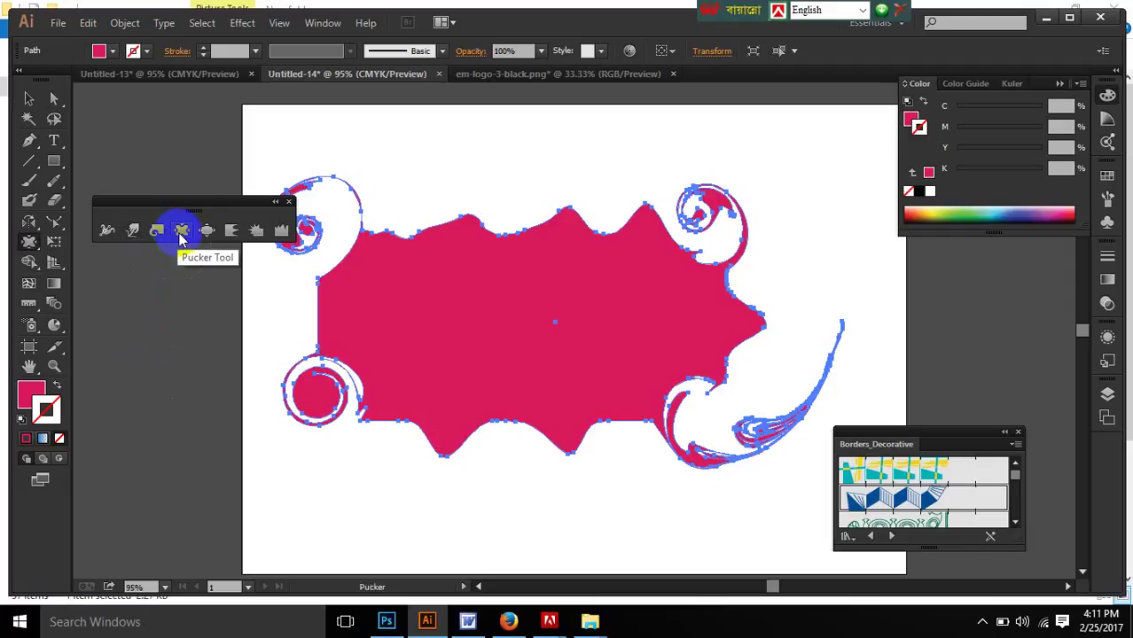
Step: Push sharp notches inward into the shape's left, right and top edges with the Pucker tool
mouse_move(253, 304)
mouse_down()
mouse_move(324, 324)
mouse_move(364, 319)
mouse_up()
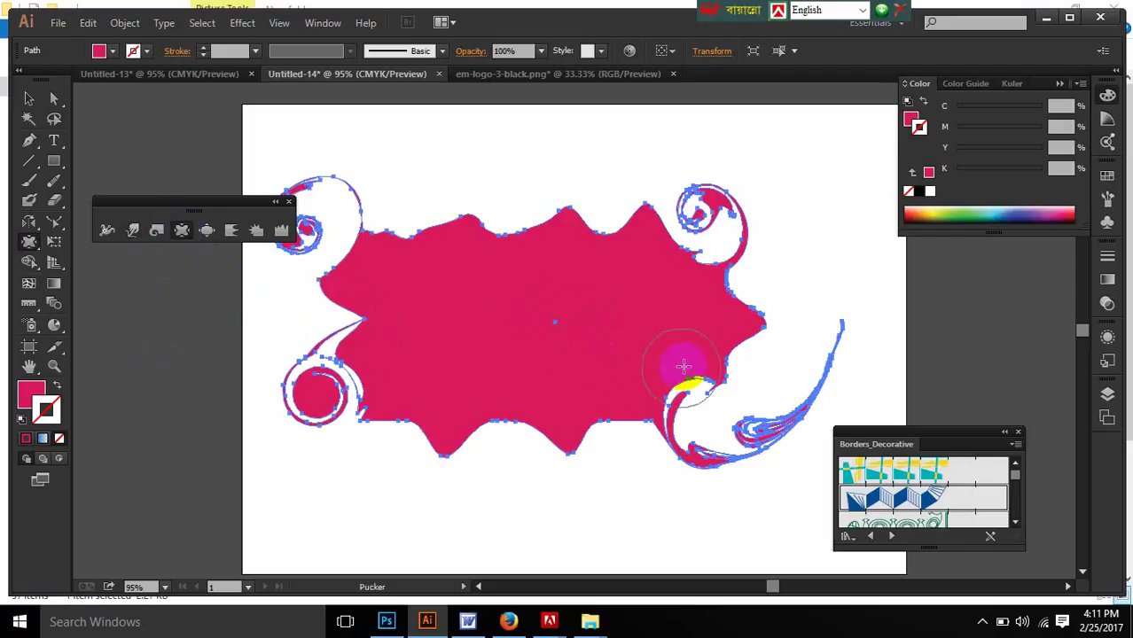
drag(684, 365, 720, 349)
drag(616, 314, 679, 315)
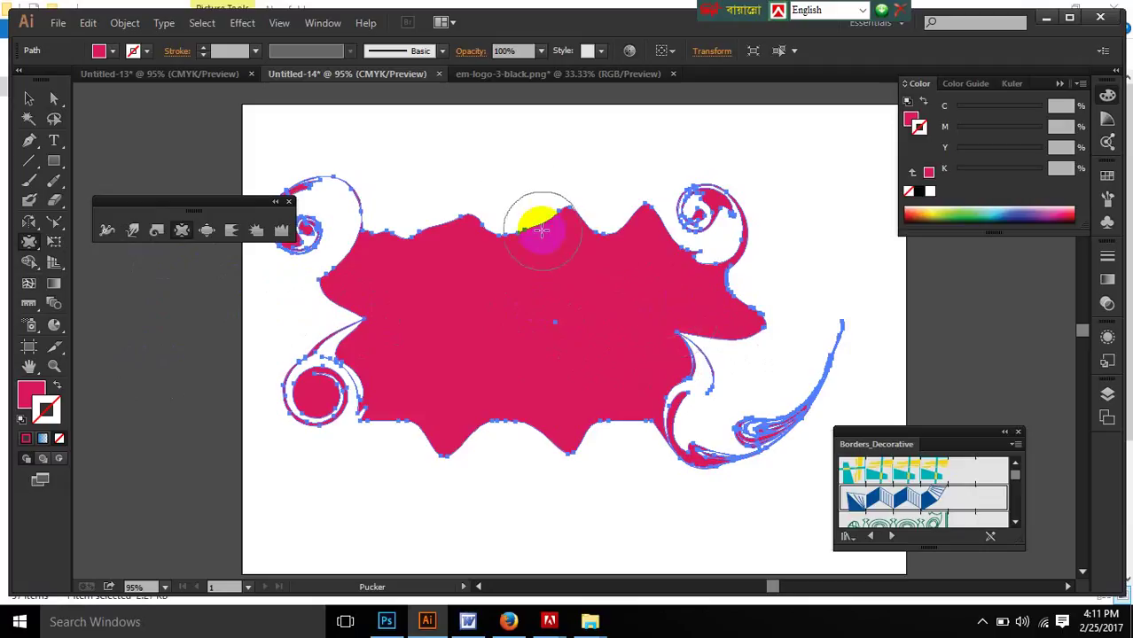
mouse_move(542, 231)
mouse_down()
mouse_move(518, 217)
mouse_move(534, 342)
mouse_up()
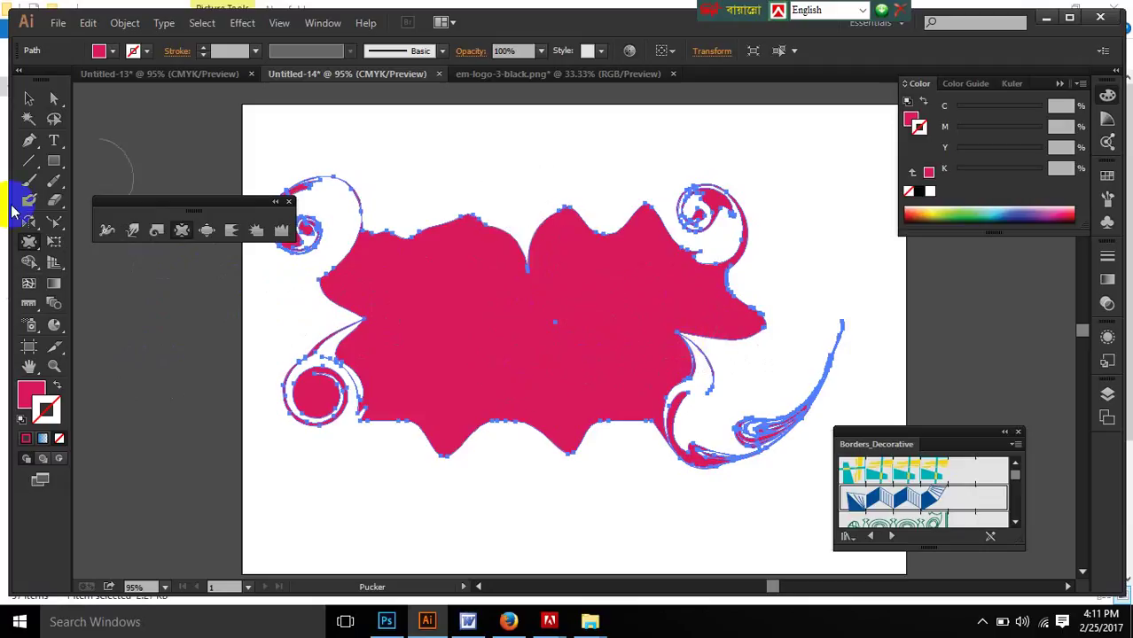
mouse_move(270, 310)
mouse_down()
mouse_move(253, 386)
mouse_move(402, 419)
mouse_move(422, 475)
mouse_move(439, 425)
mouse_move(408, 402)
mouse_up()
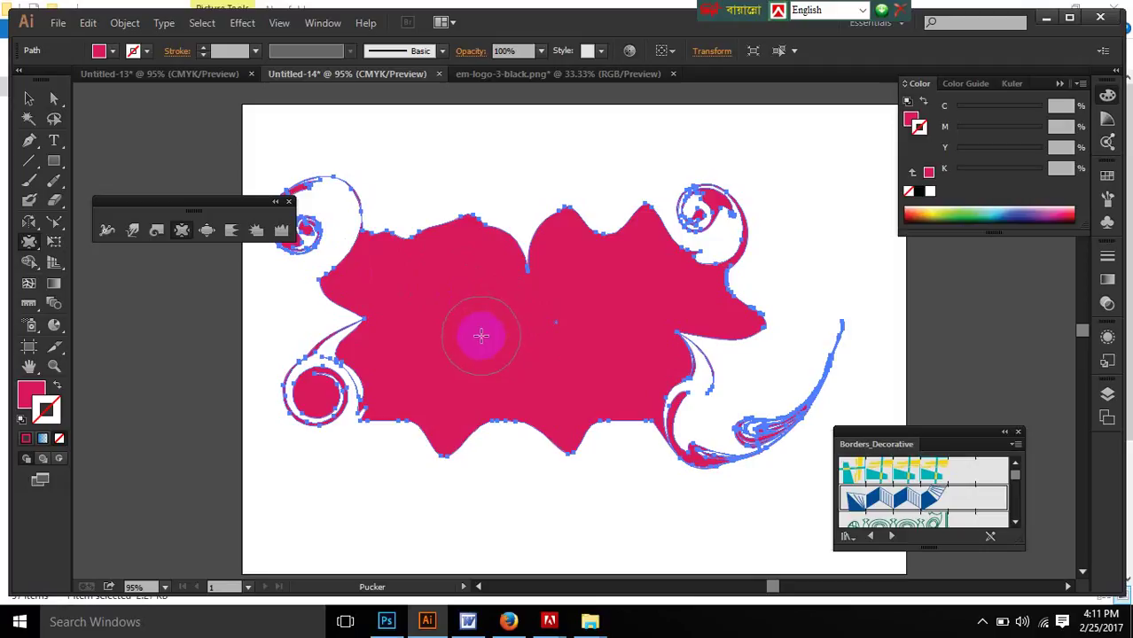
Step: Move, rotate and shrink the distorted shape with Free Transform, leaving it slightly tilted in the artboard's left half
click(28, 98)
click(432, 335)
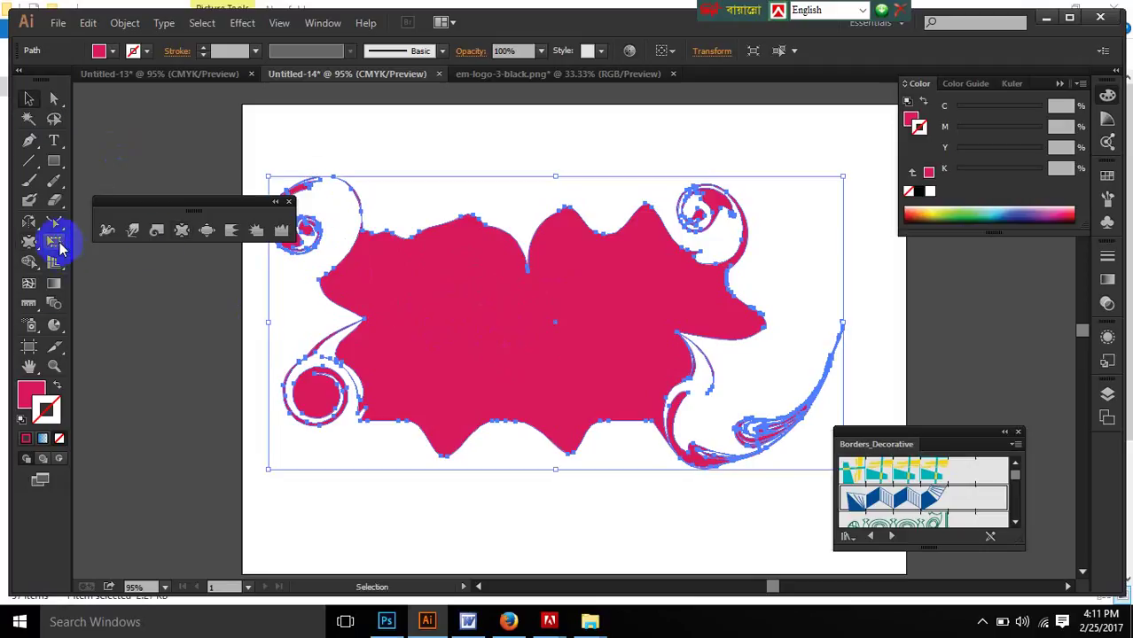
click(55, 241)
drag(508, 287, 451, 282)
drag(602, 304, 716, 261)
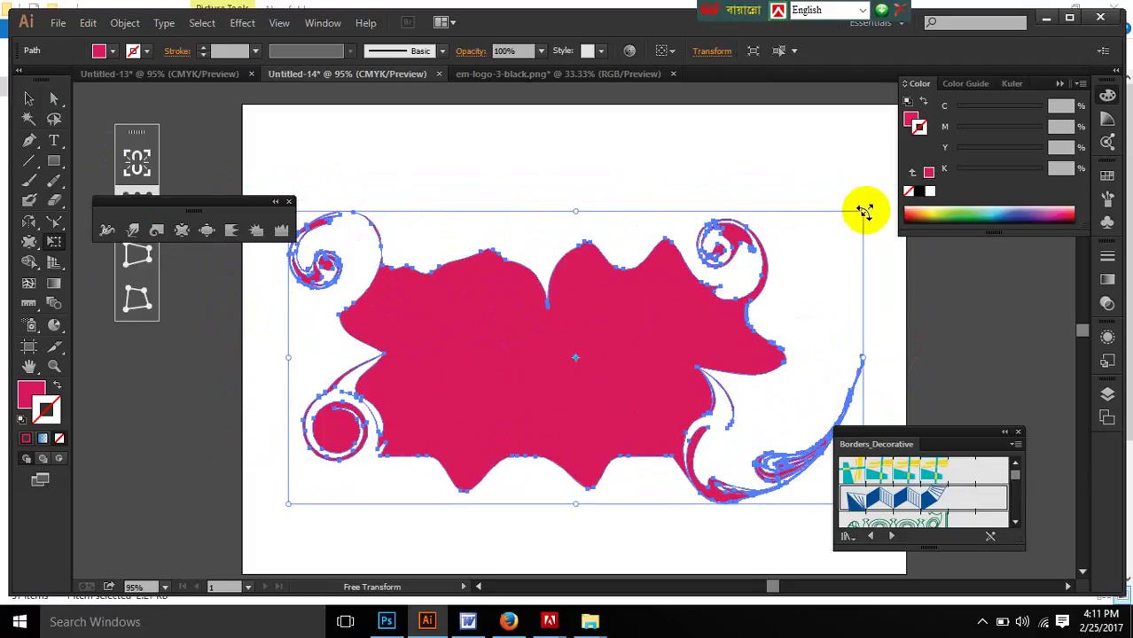
drag(864, 211, 720, 193)
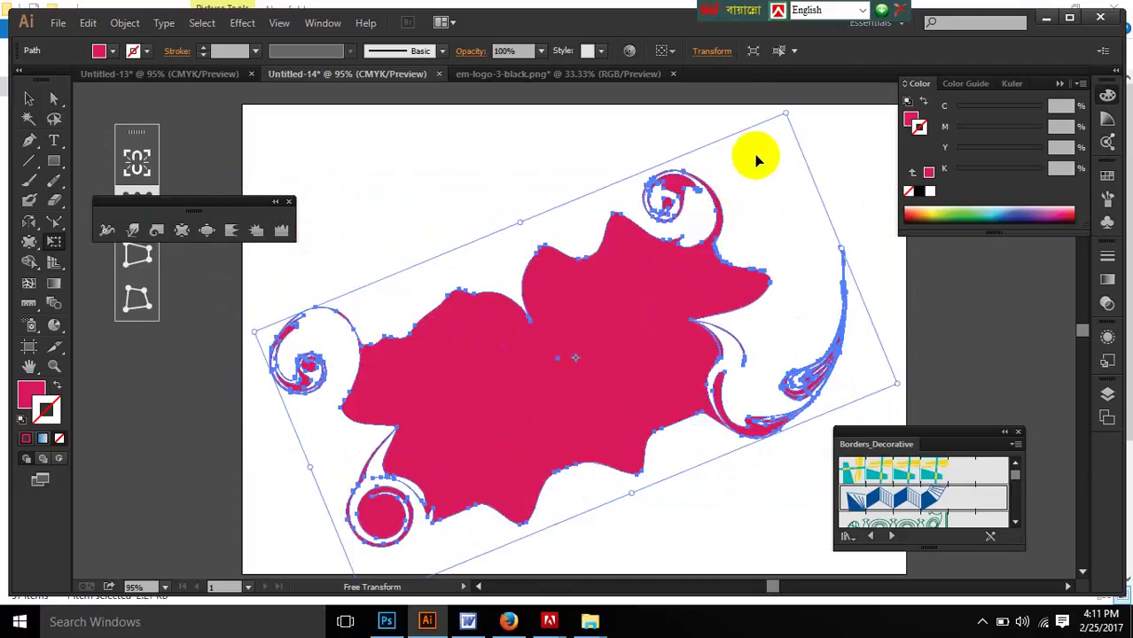
drag(782, 112, 439, 232)
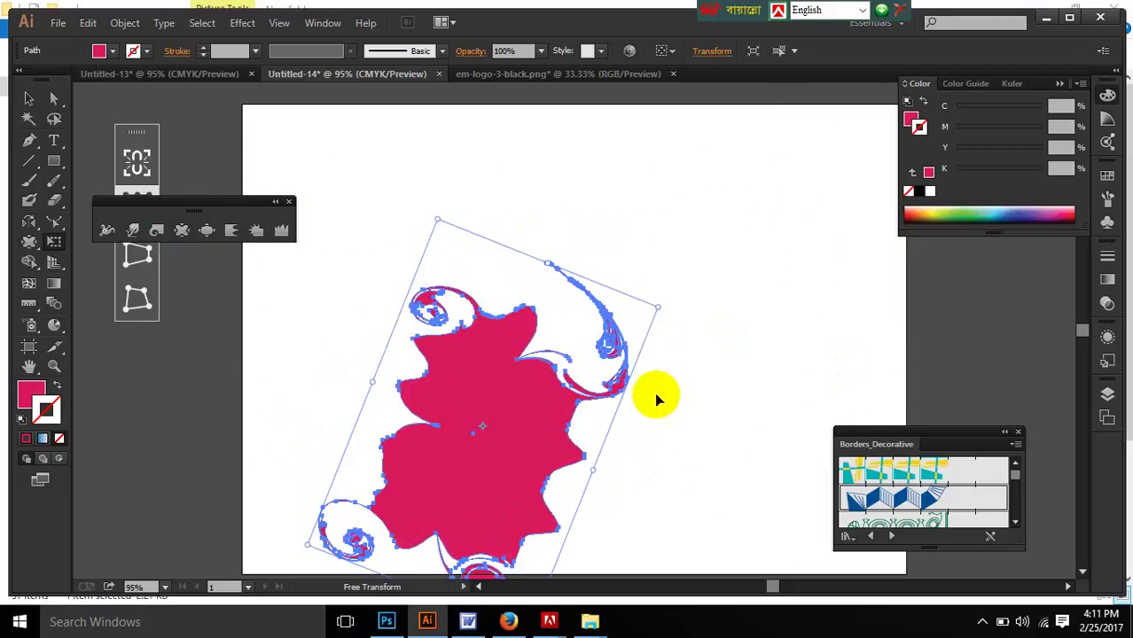
drag(657, 396, 645, 362)
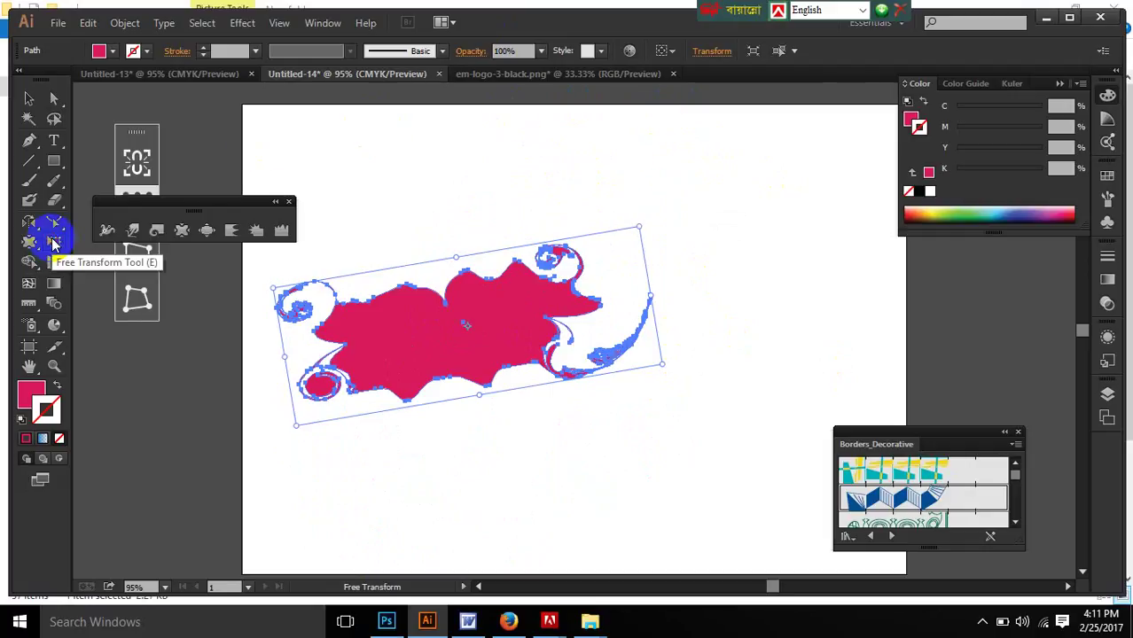
Step: Fill the main body of the distorted shape with the dark blue swatch (C 100, M 100, Y 0, K 0) using Shape Builder
click(29, 262)
mouse_move(252, 308)
mouse_down()
mouse_move(382, 300)
mouse_move(303, 308)
mouse_move(286, 357)
mouse_up()
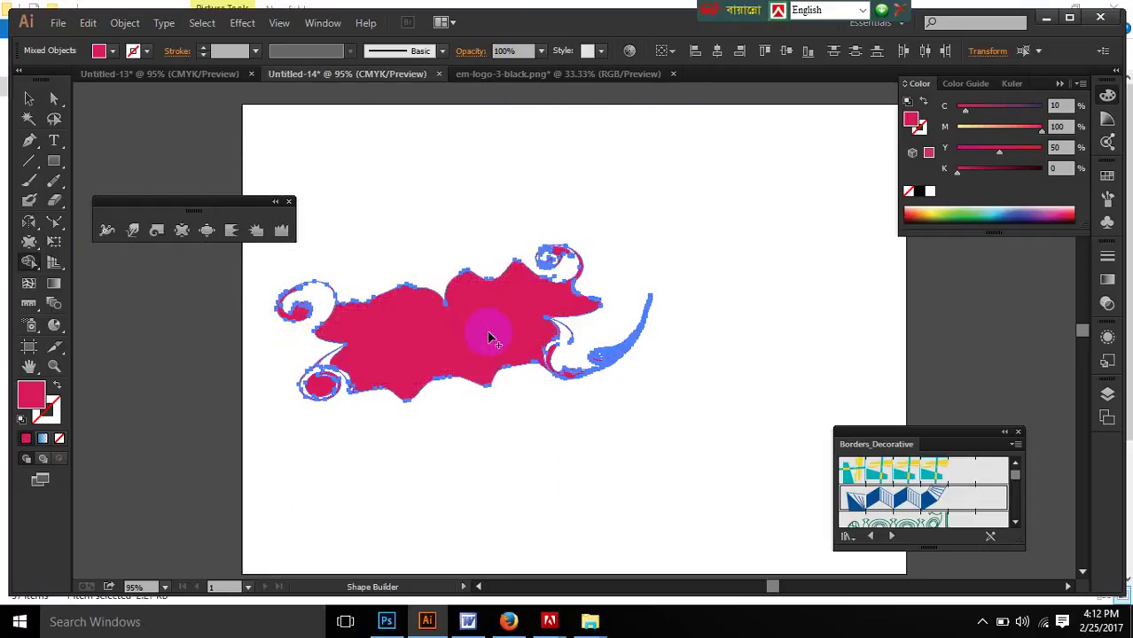
click(112, 51)
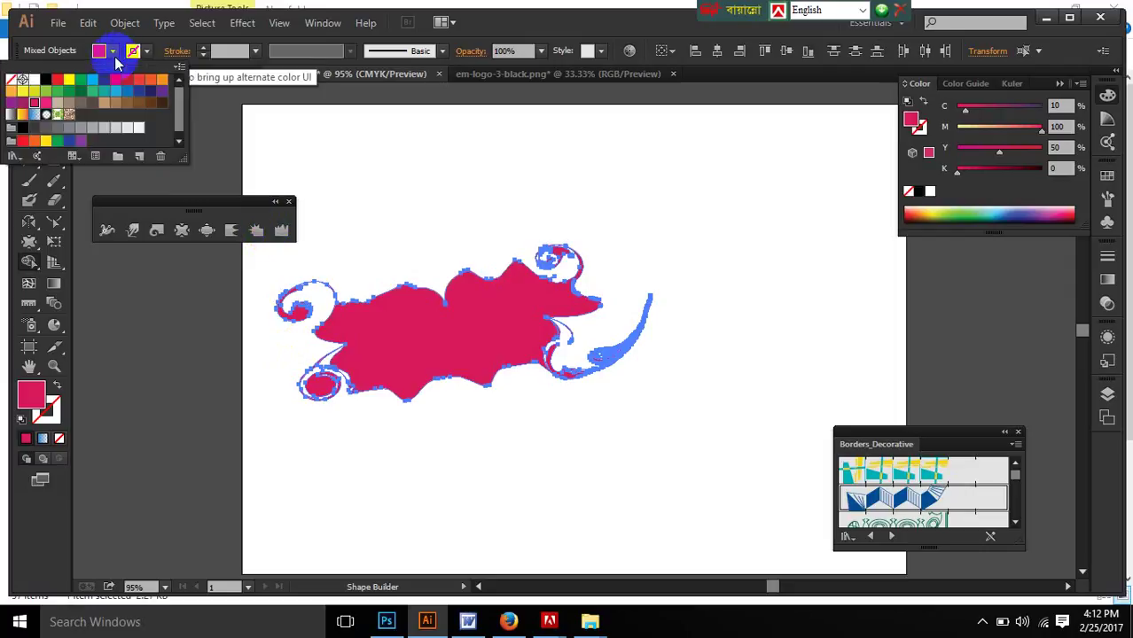
click(105, 79)
click(457, 353)
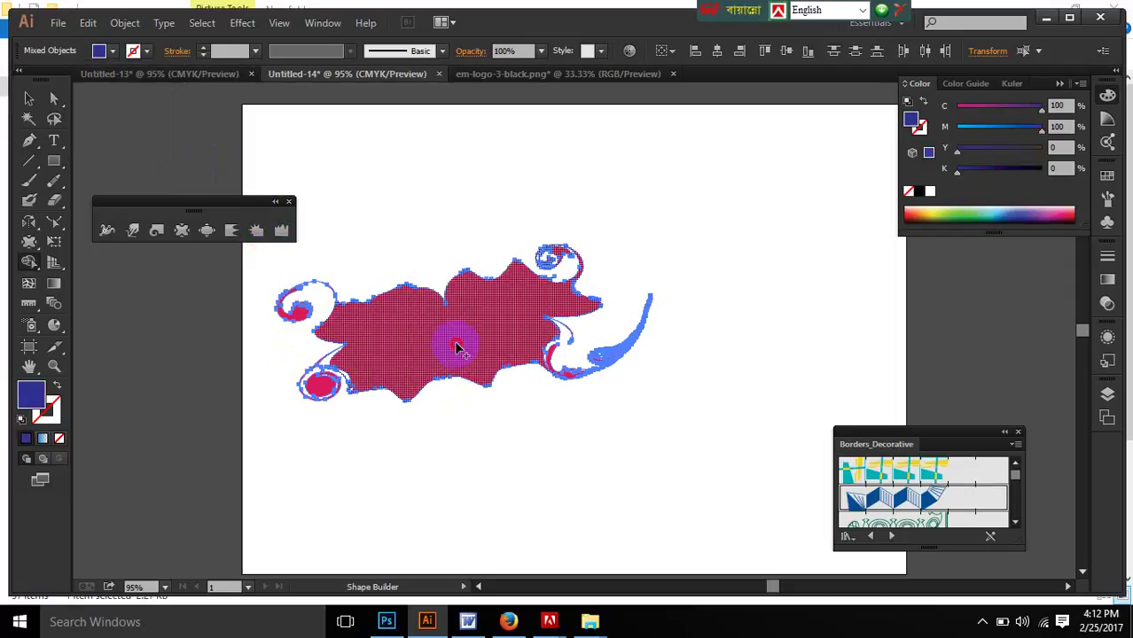
click(457, 349)
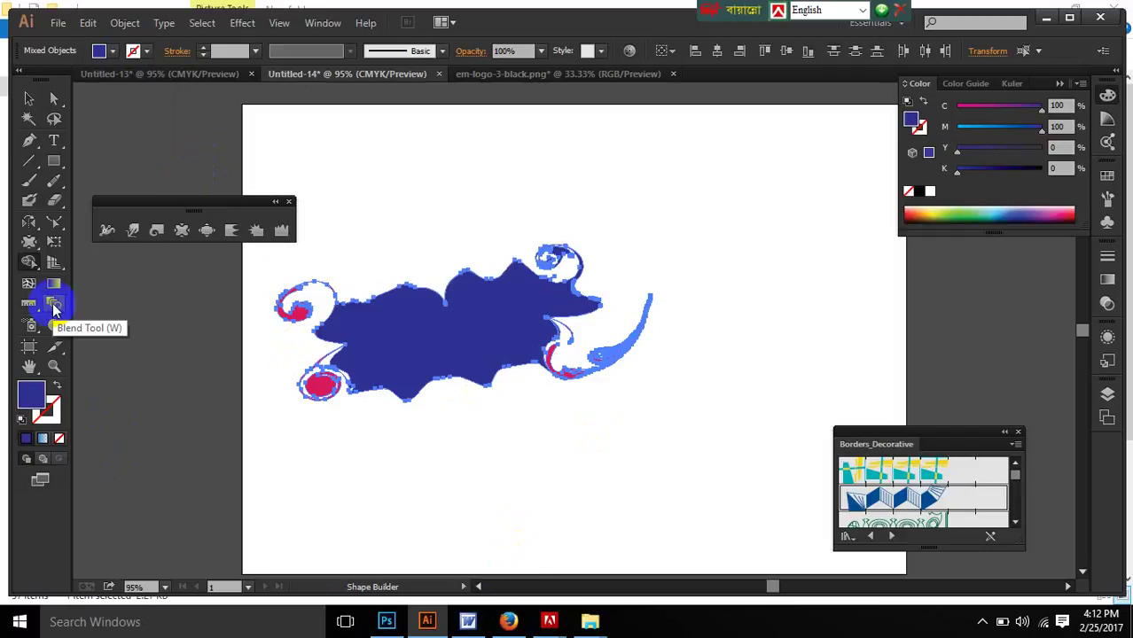
Step: Delete the whole distorted artwork and draw a small crimson five-pointed star in the artboard's upper left area
click(28, 99)
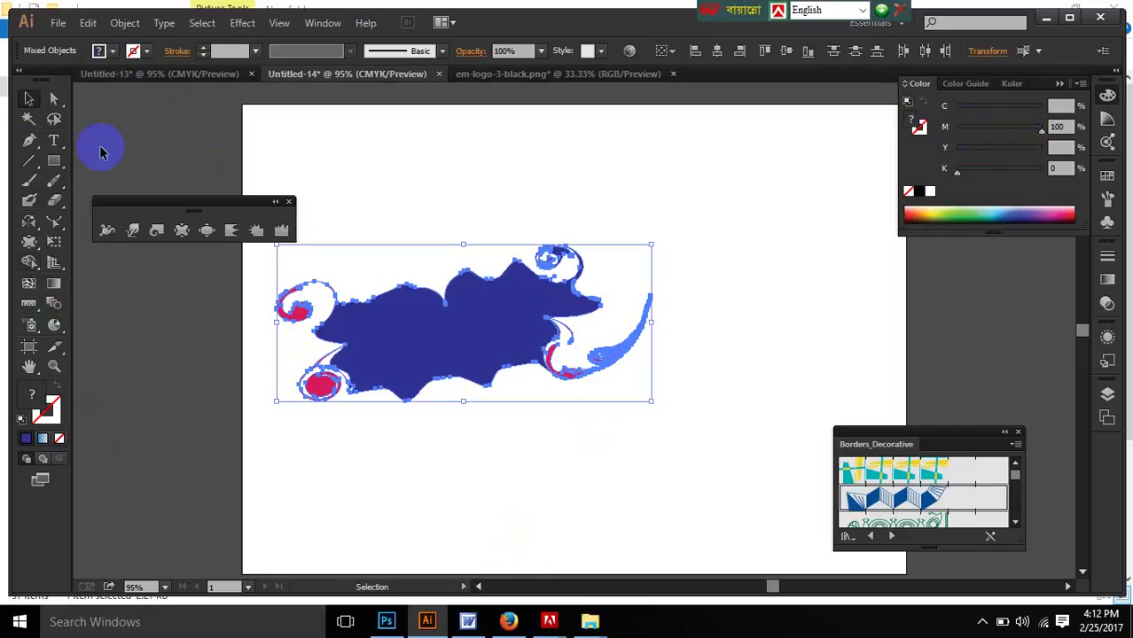
key(Delete)
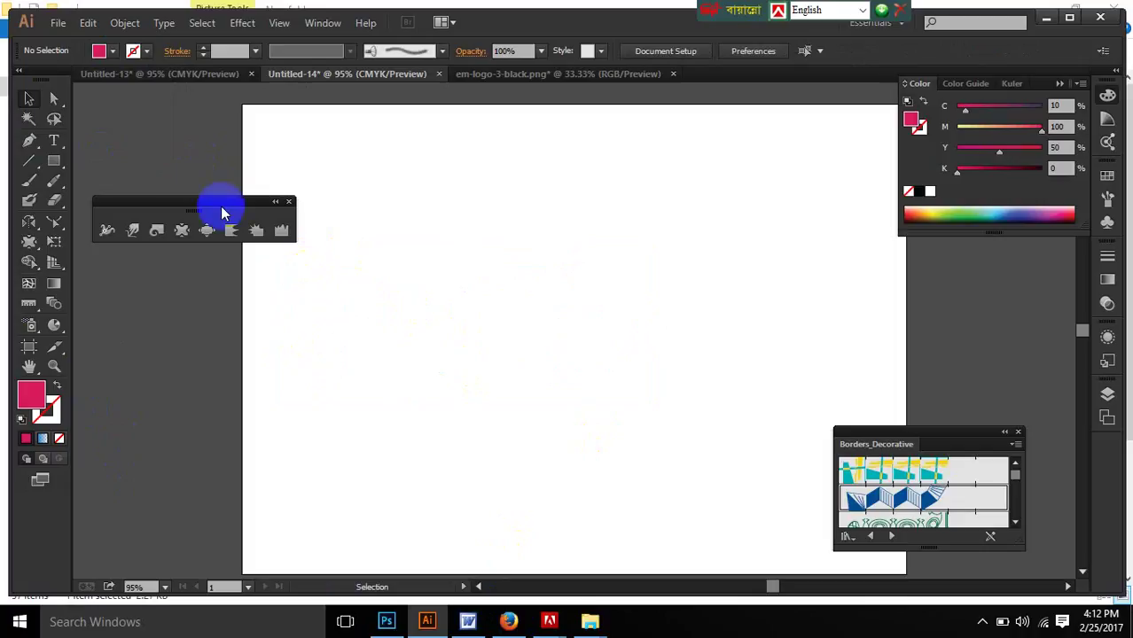
click(54, 163)
drag(55, 173, 121, 241)
drag(357, 188, 389, 215)
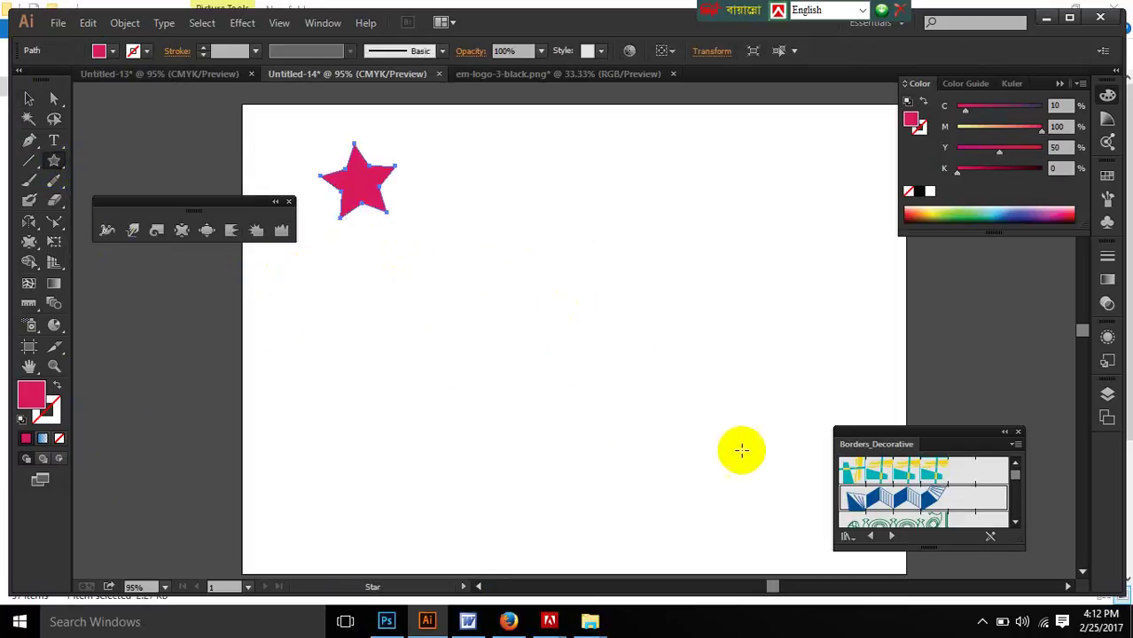
Step: Draw a second, slightly larger and rotated crimson star right of the artboard's center, and select both stars
mouse_move(647, 339)
mouse_down()
mouse_move(656, 353)
mouse_move(700, 336)
mouse_up()
click(30, 99)
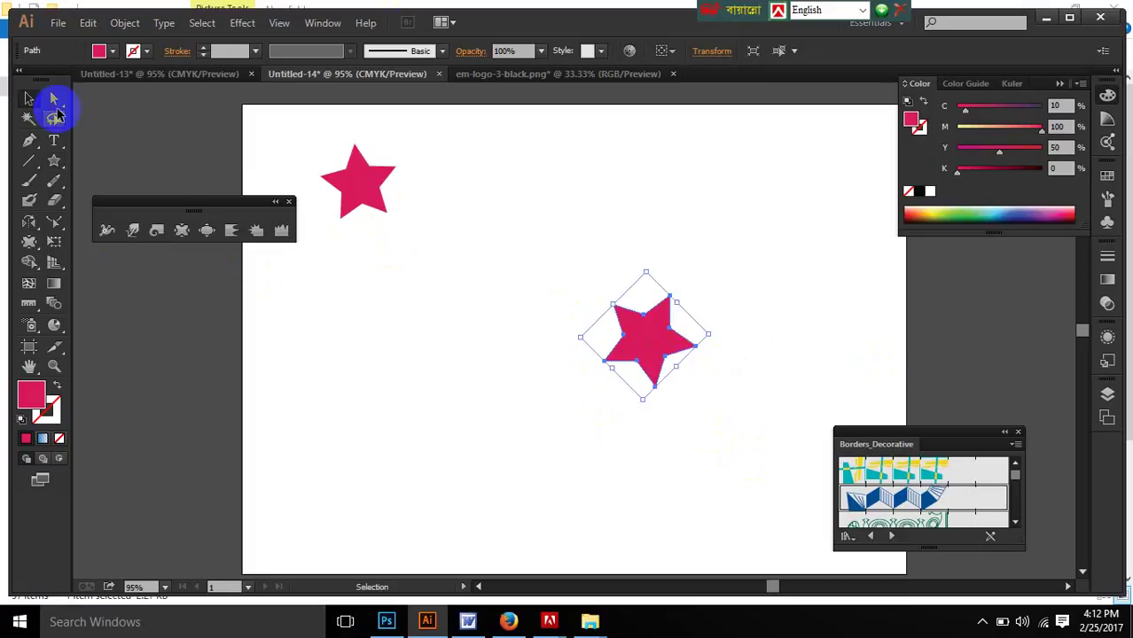
click(376, 209)
drag(283, 138, 652, 360)
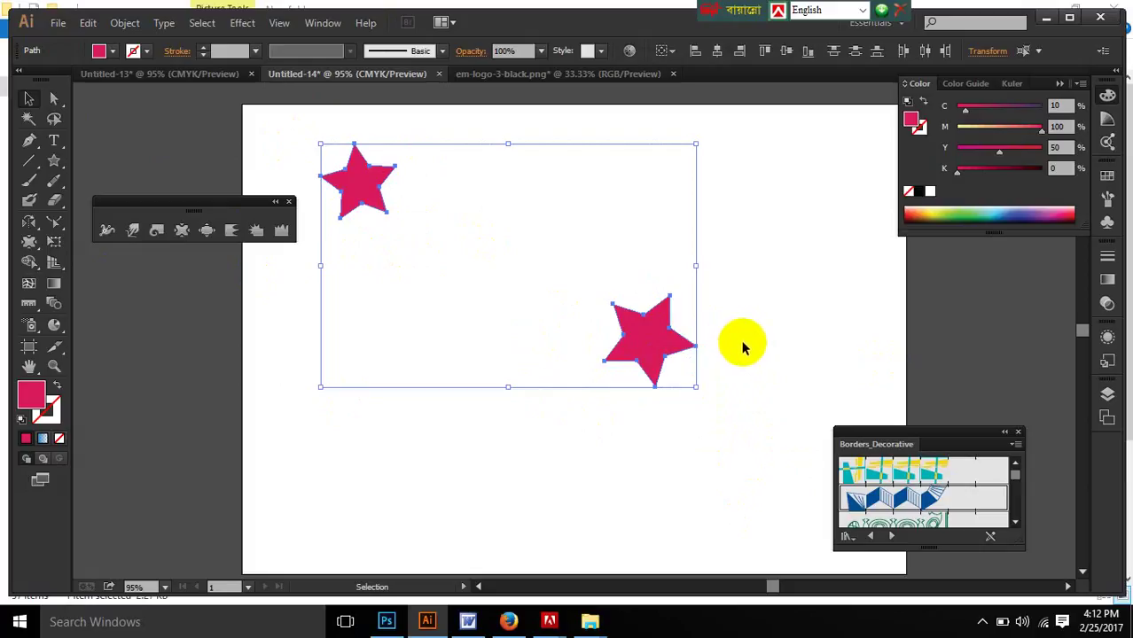
Step: Set the blend spacing to Specified Steps with a value of 25 in Blend Options
click(50, 305)
double_click(51, 306)
drag(556, 231, 404, 397)
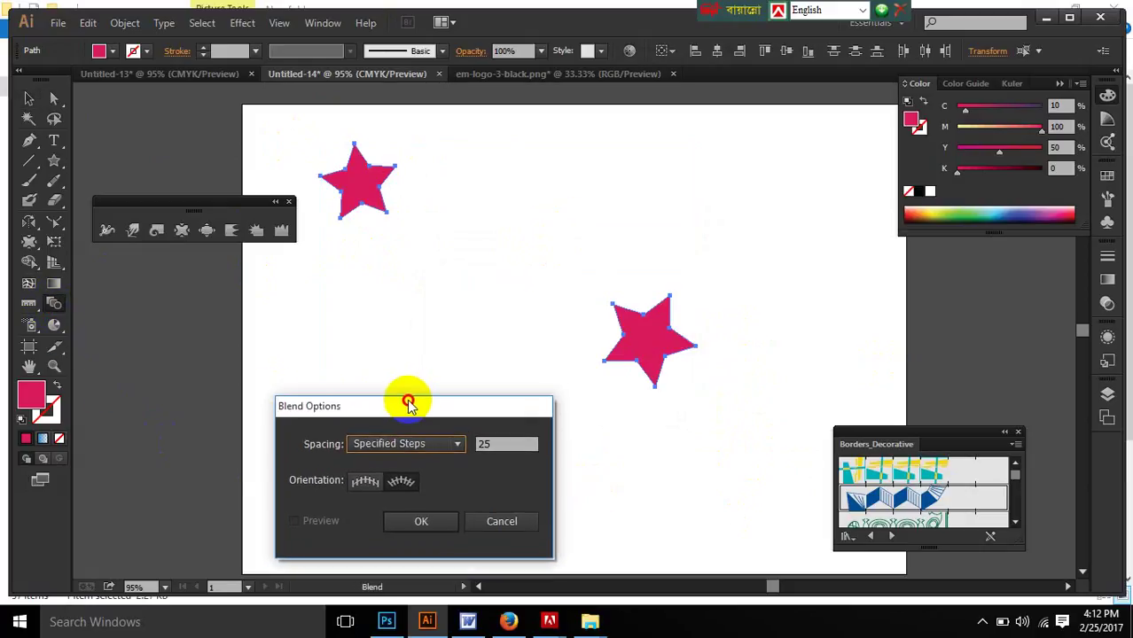
click(493, 443)
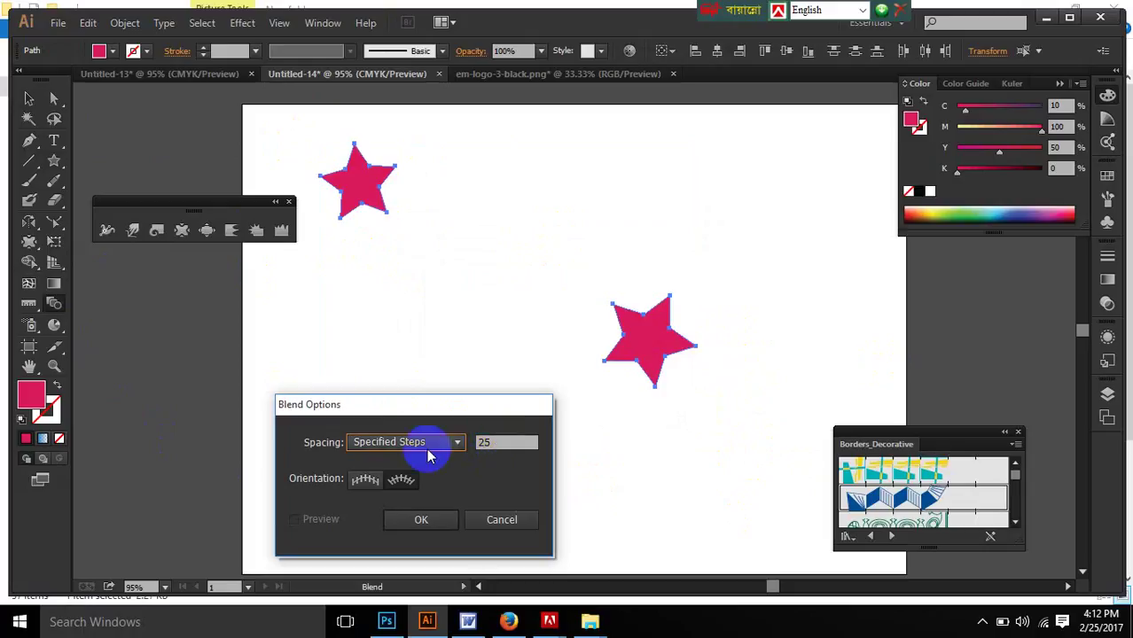
click(434, 523)
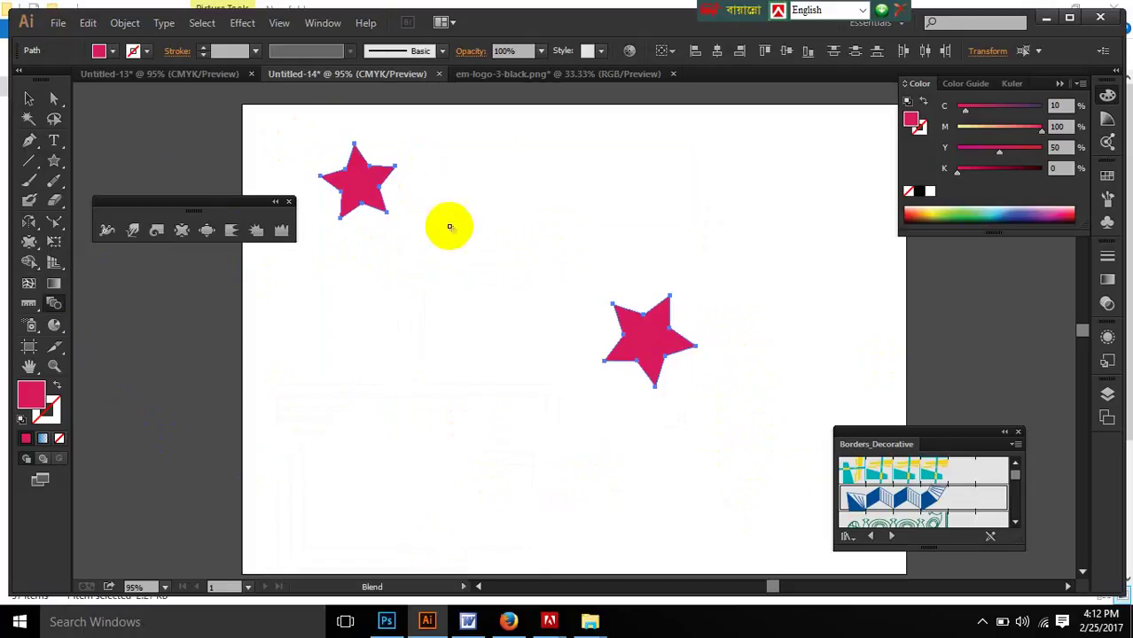
Step: Blend the two crimson stars into one diagonal band and deselect the artwork
click(129, 24)
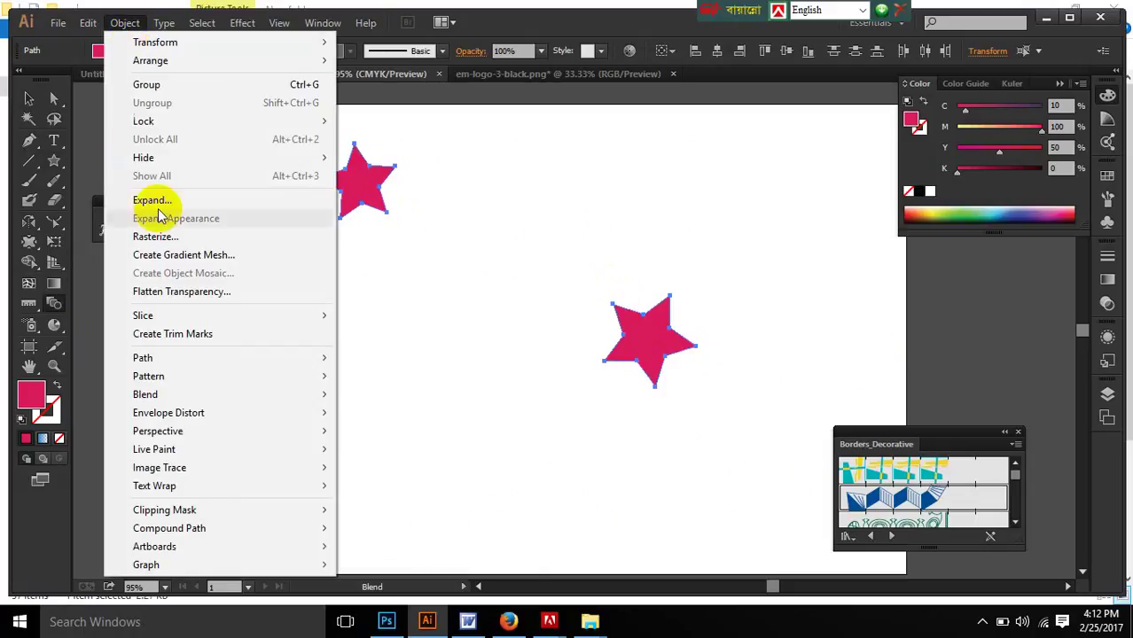
mouse_move(174, 406)
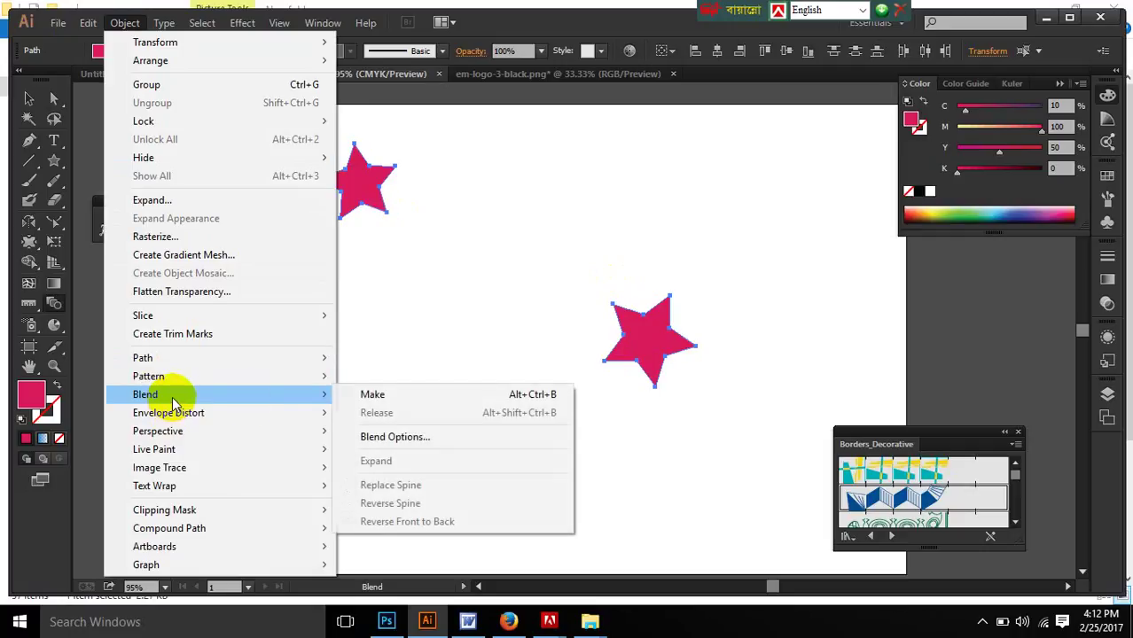
click(374, 392)
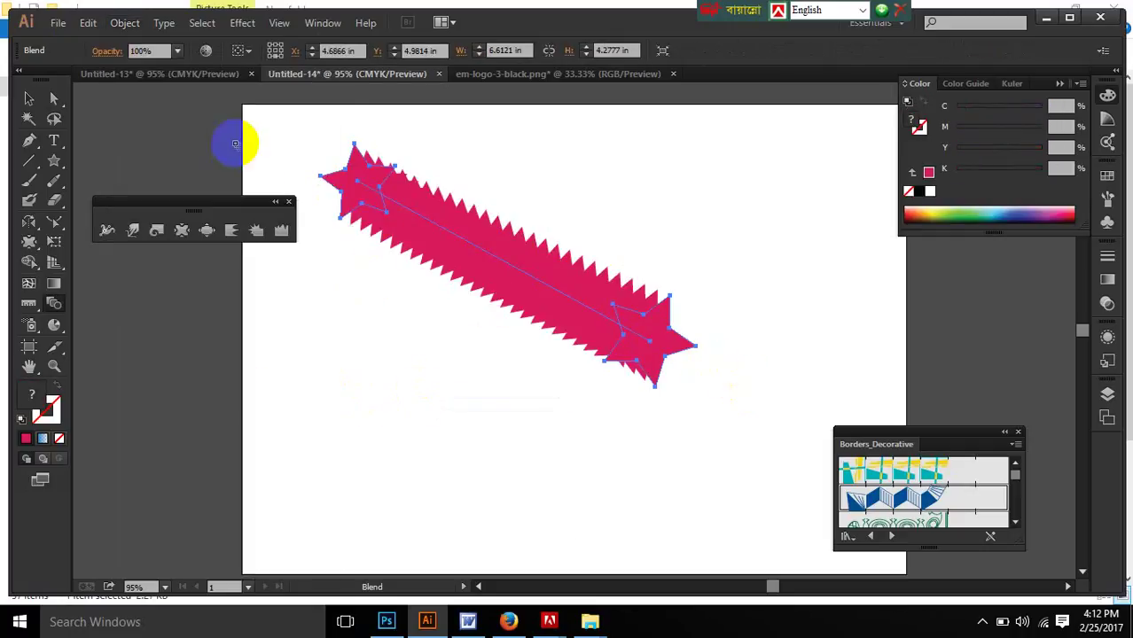
click(29, 98)
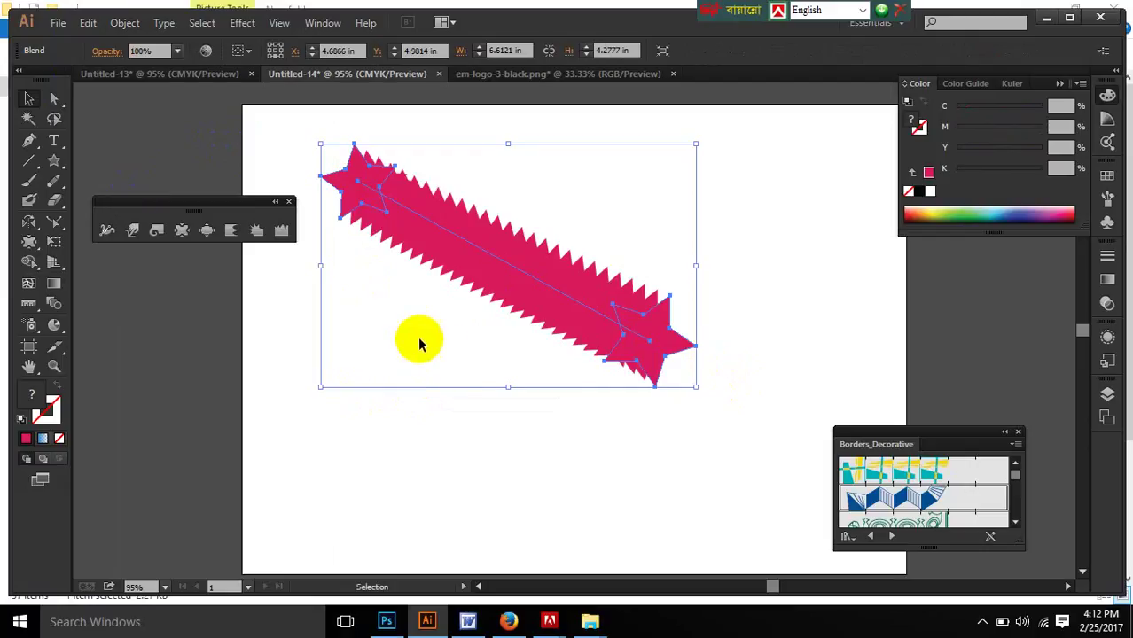
click(636, 461)
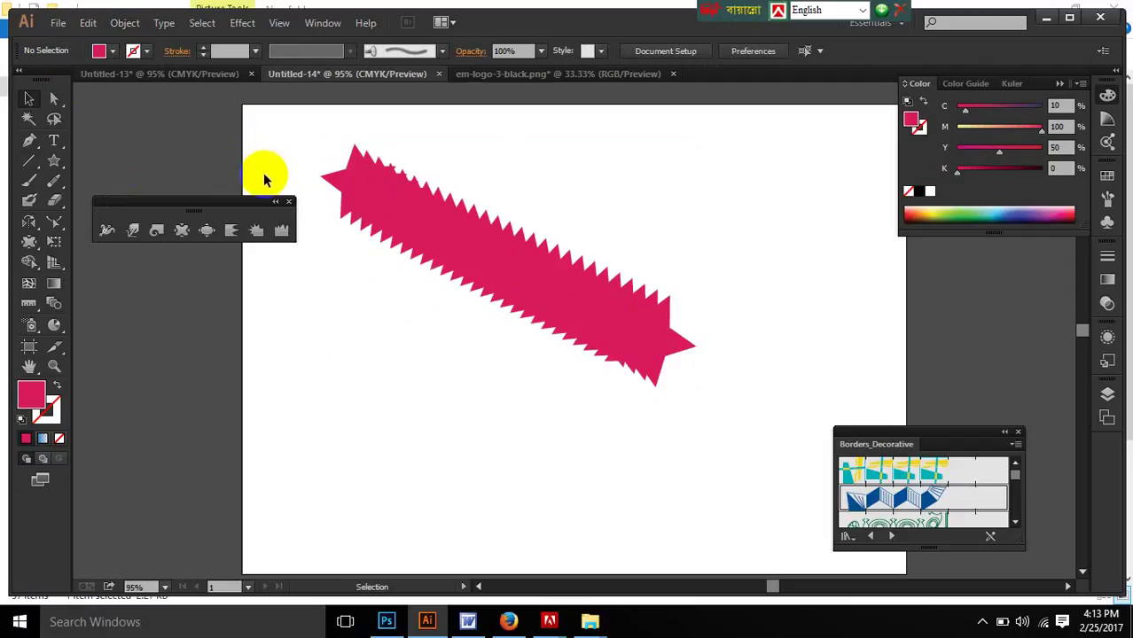
Step: Delete the whole blended star artwork from the artboard
click(214, 170)
drag(304, 132, 697, 390)
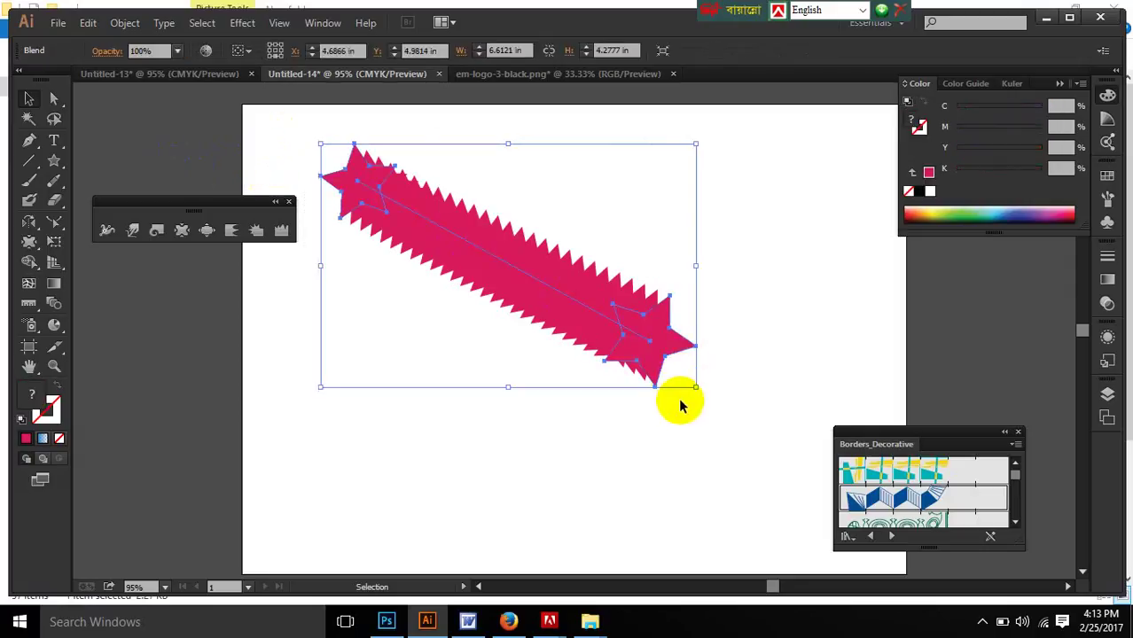
key(Delete)
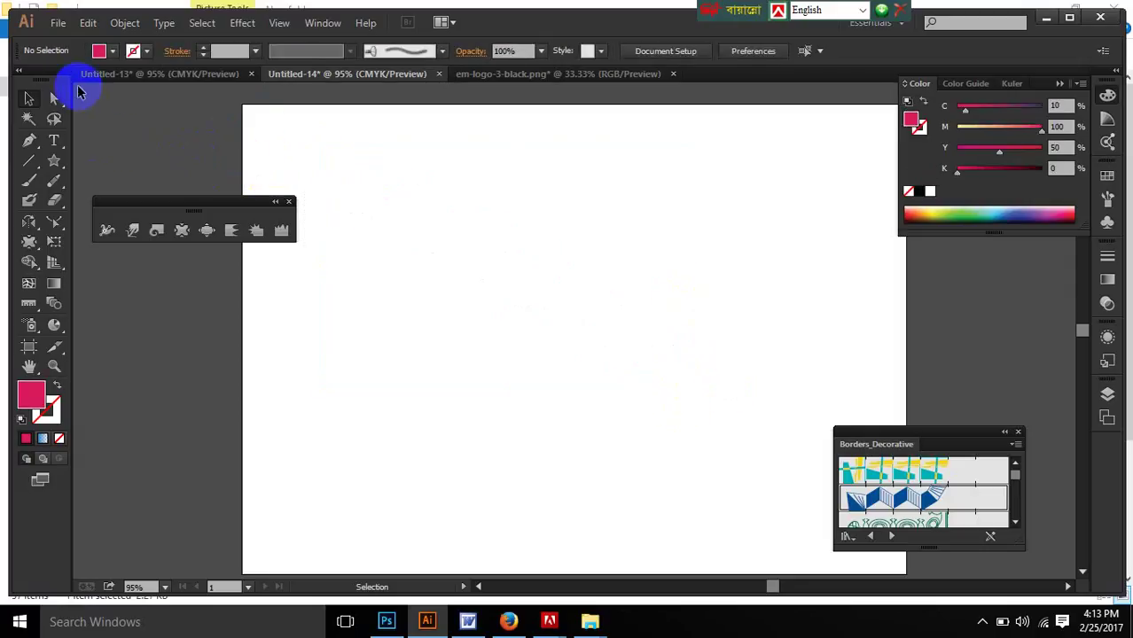
Step: Show the symbols and open the Fashion symbol library, placing its panel beside the artboard's right edge
click(325, 24)
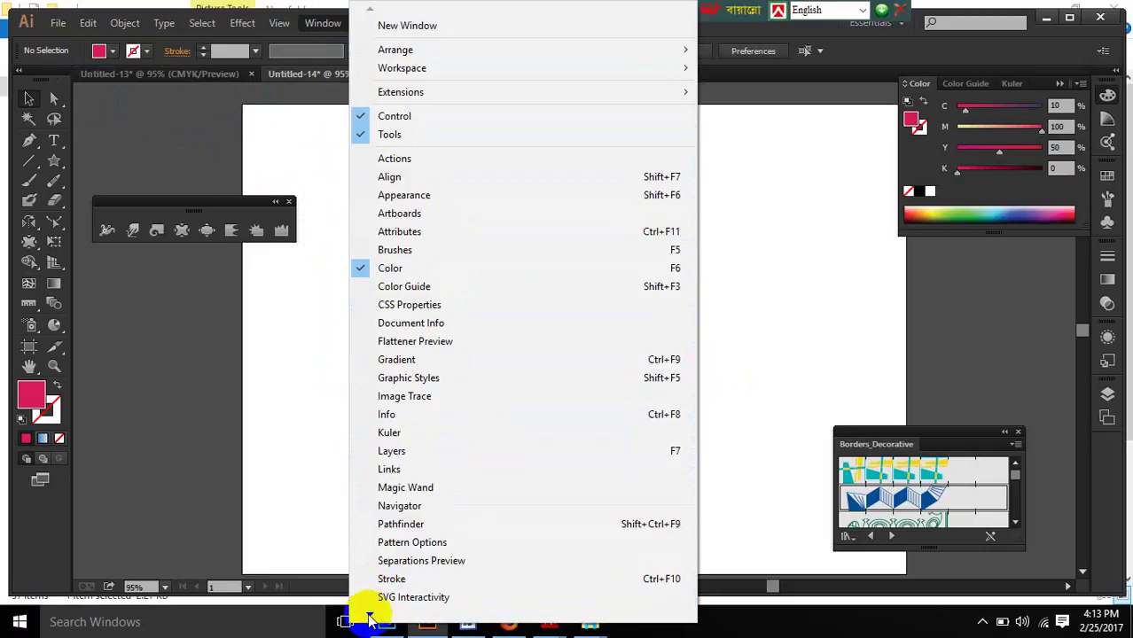
scroll(372, 611, down, 4)
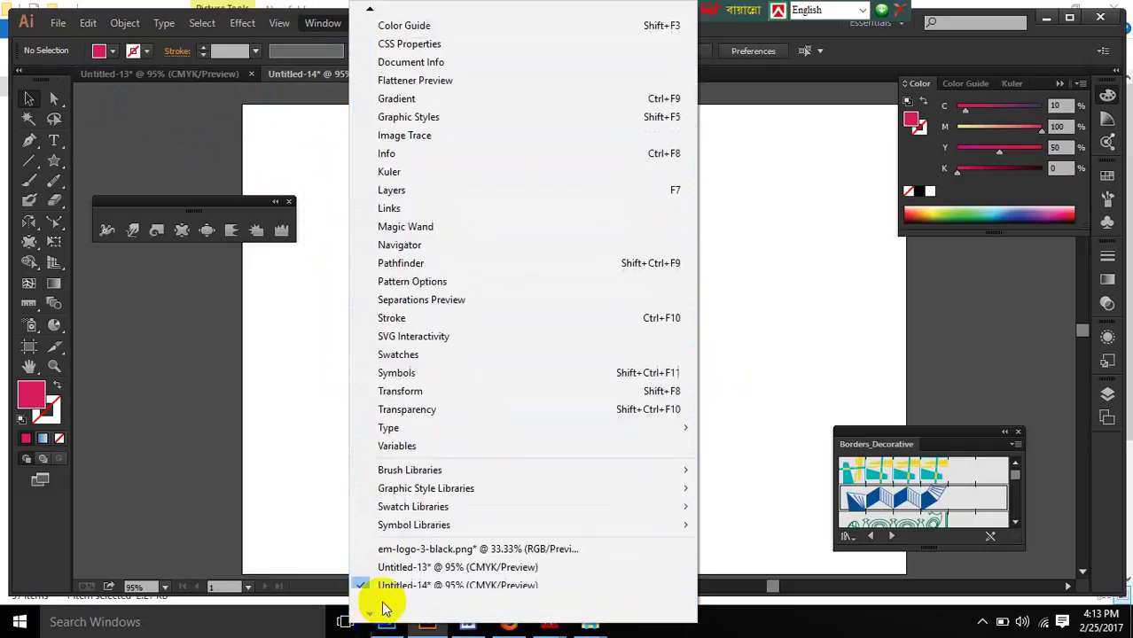
click(408, 373)
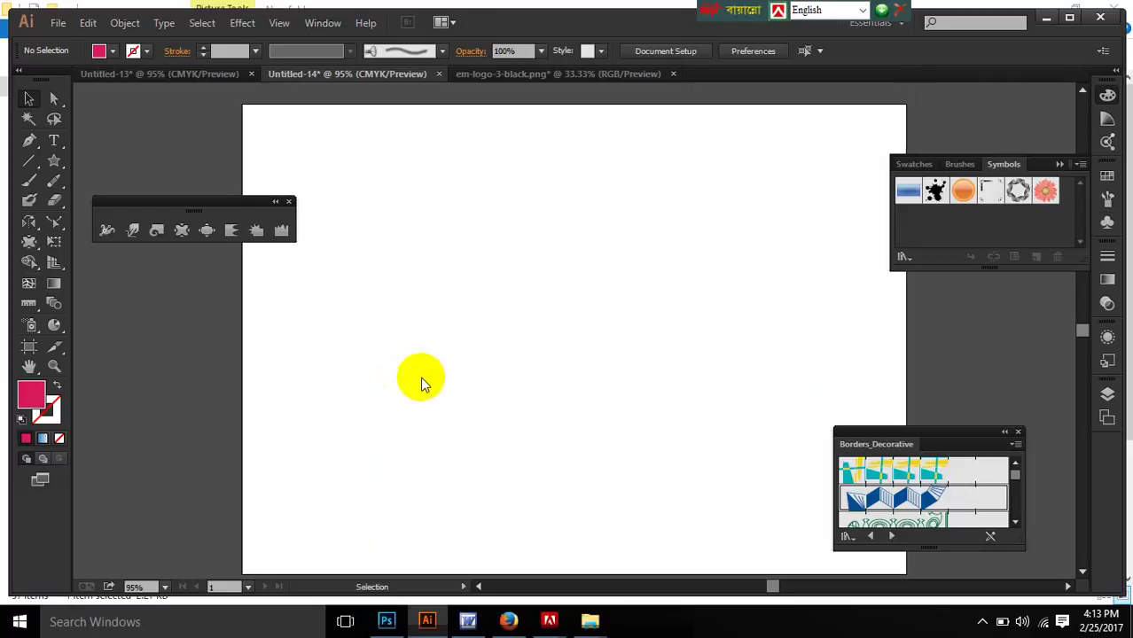
click(1080, 164)
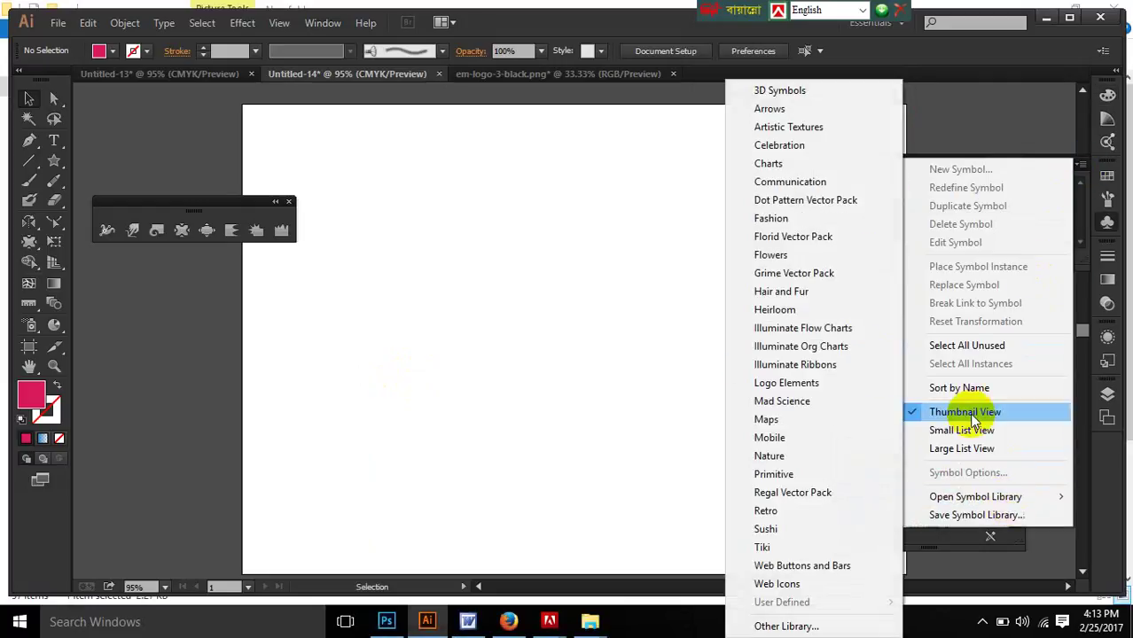
click(770, 218)
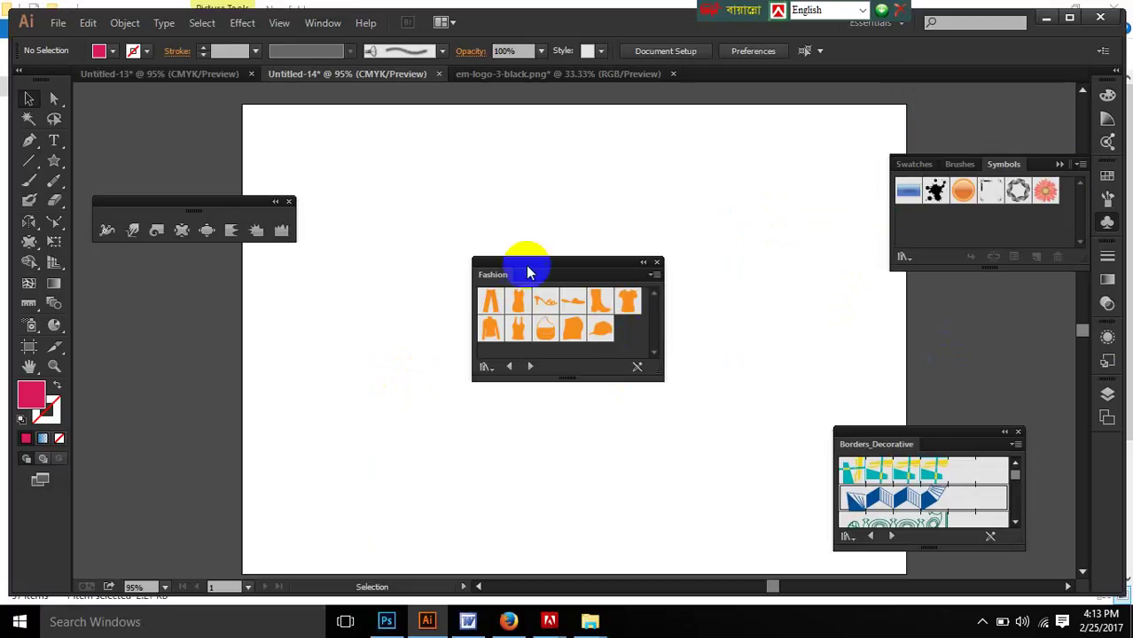
drag(553, 263, 838, 296)
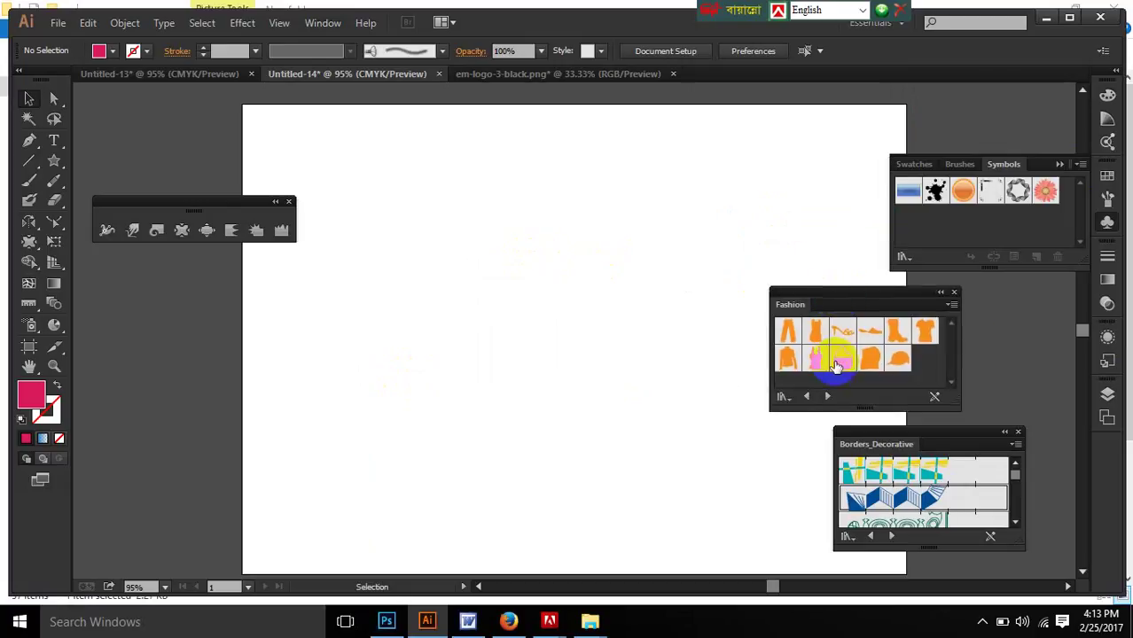
Step: Place the orange Hat symbol on the artboard and move it to the upper left area
drag(901, 358, 413, 196)
click(590, 394)
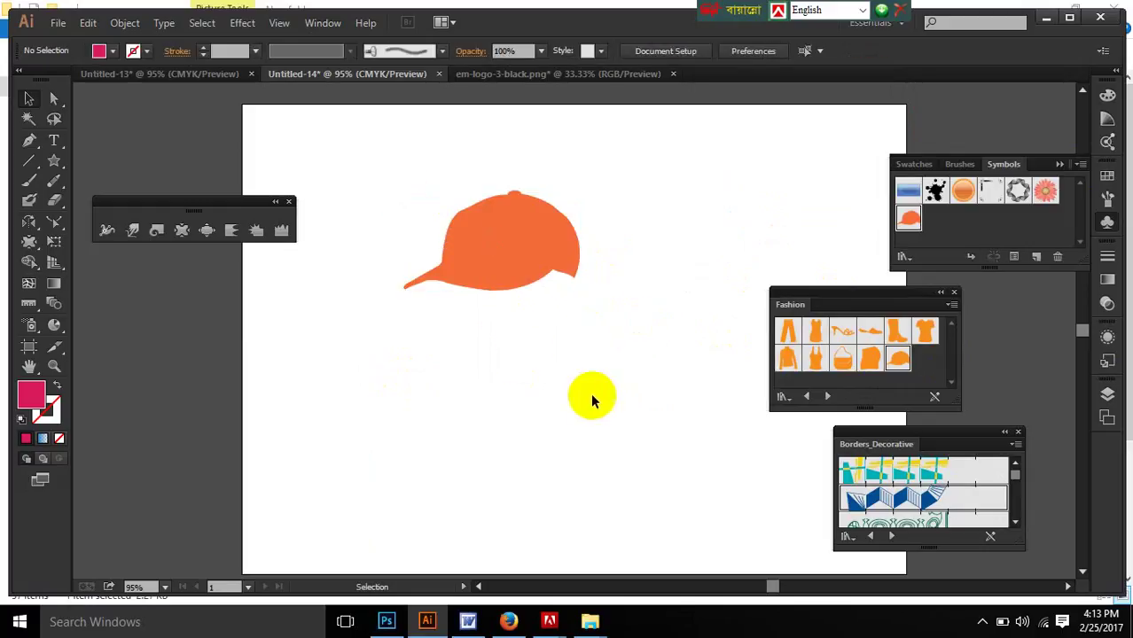
click(490, 224)
drag(490, 224, 385, 222)
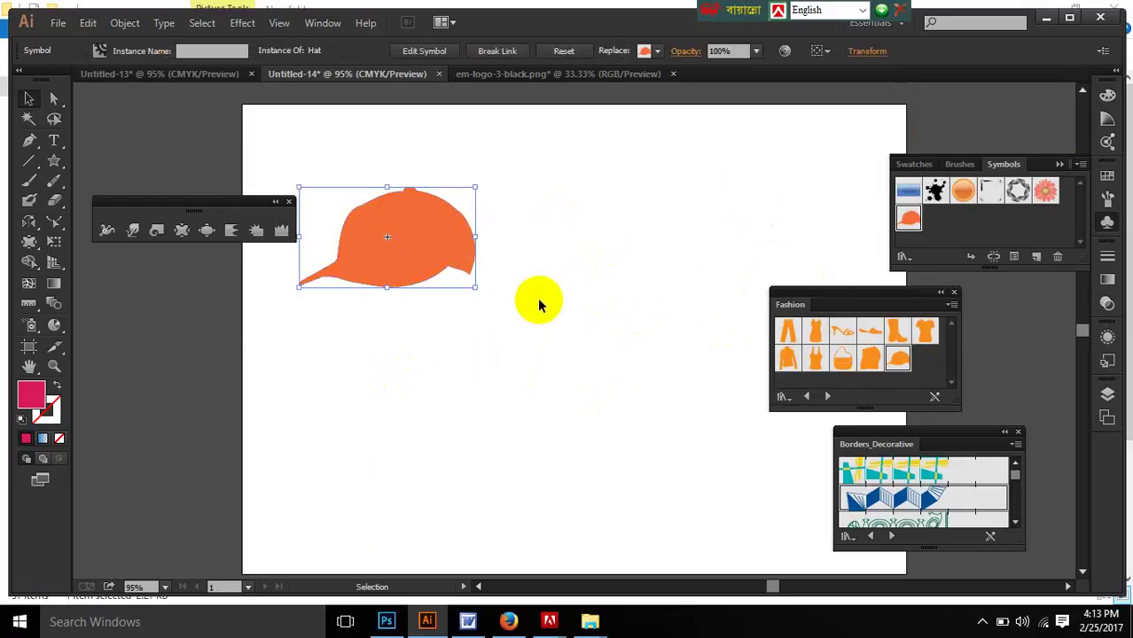
Step: Delete the orange hat from the artboard
click(451, 276)
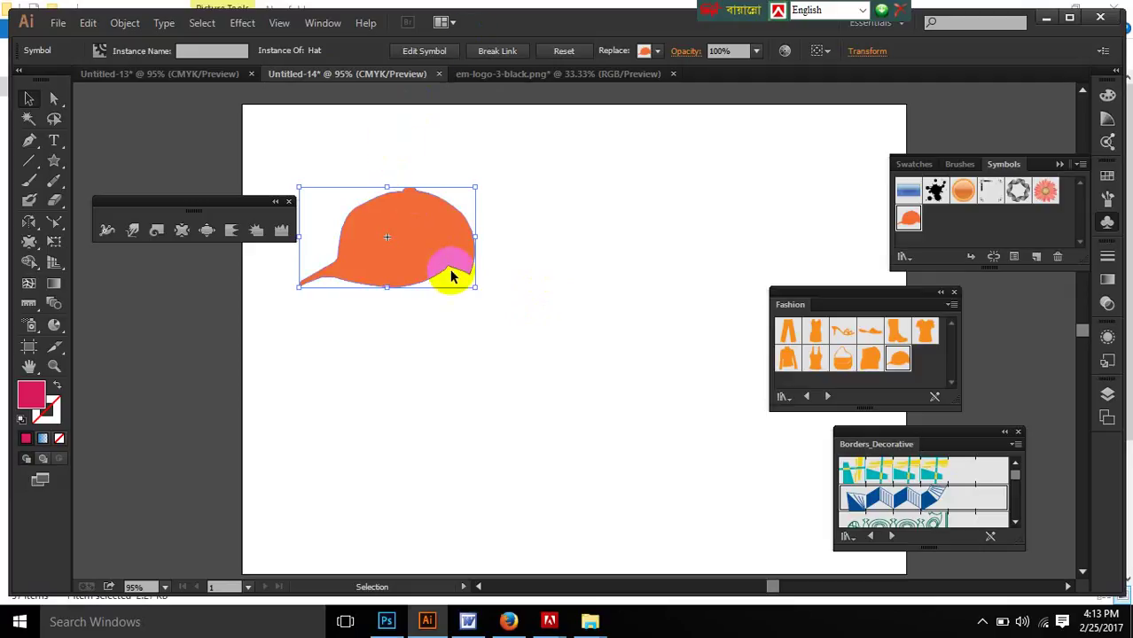
key(Delete)
Step: Open the Flowers symbol library and place an enlarged Iris symbol in the artboard's left half
click(1079, 164)
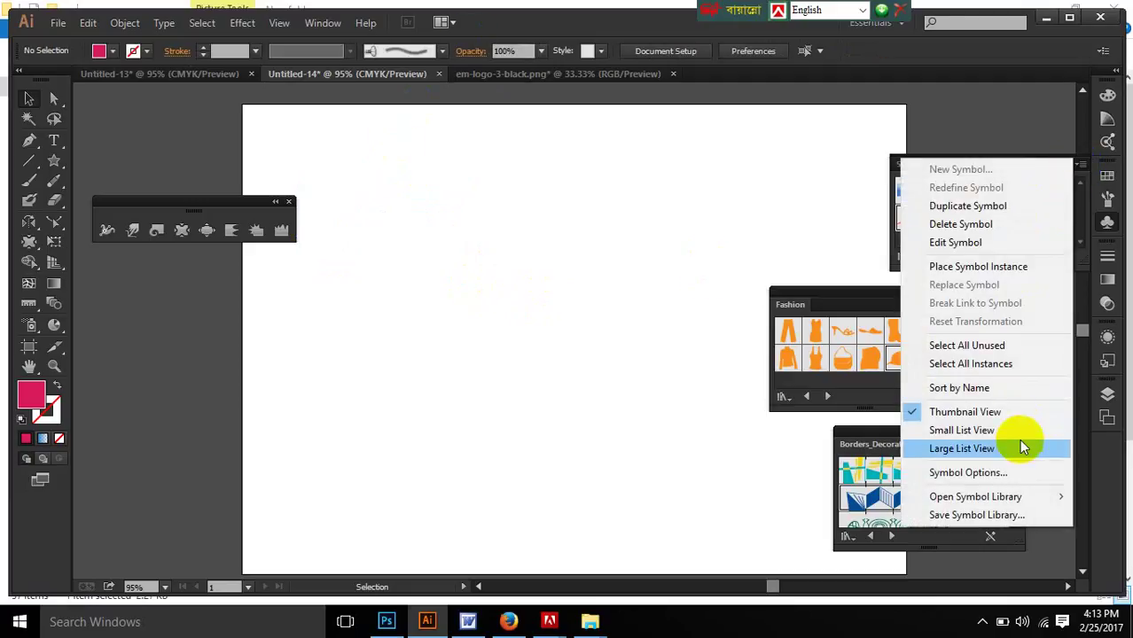
mouse_move(1008, 498)
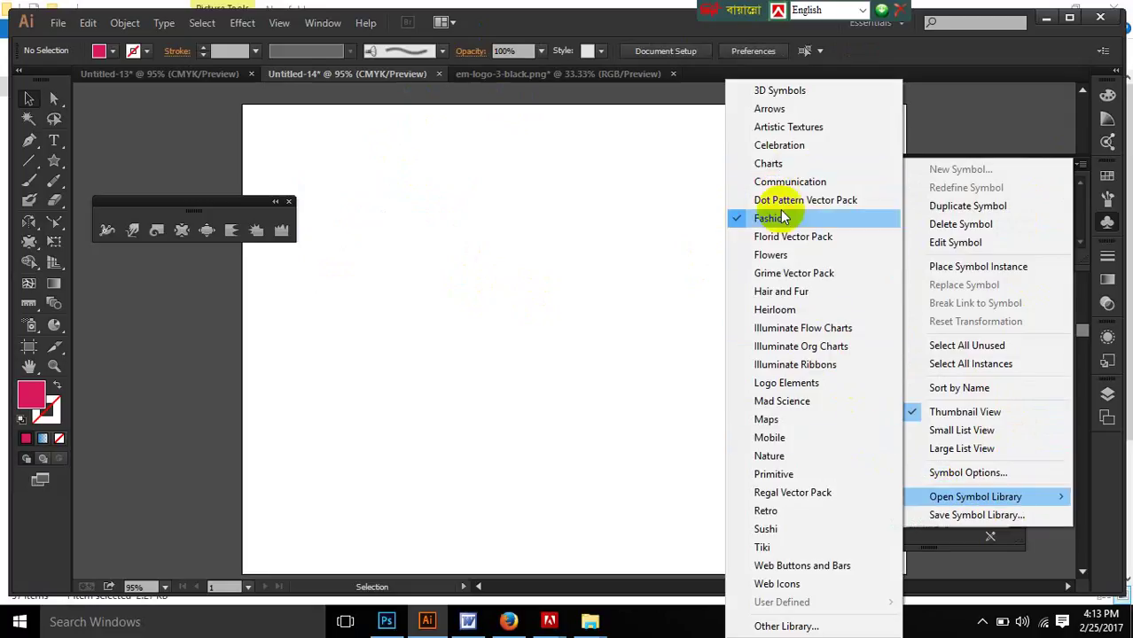
click(773, 256)
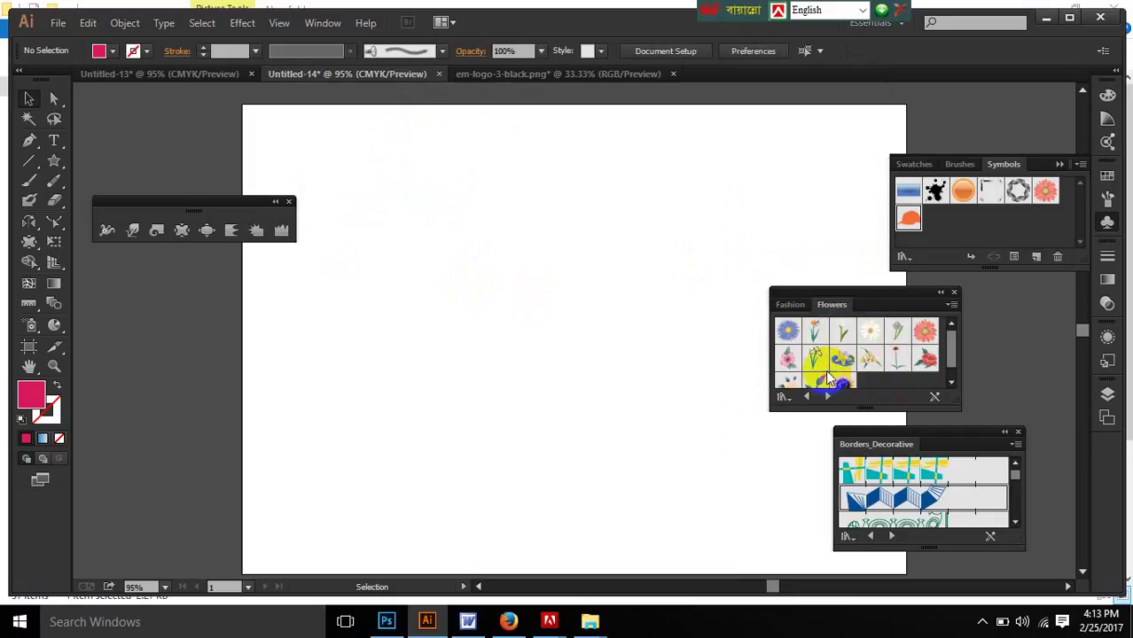
drag(814, 357, 383, 301)
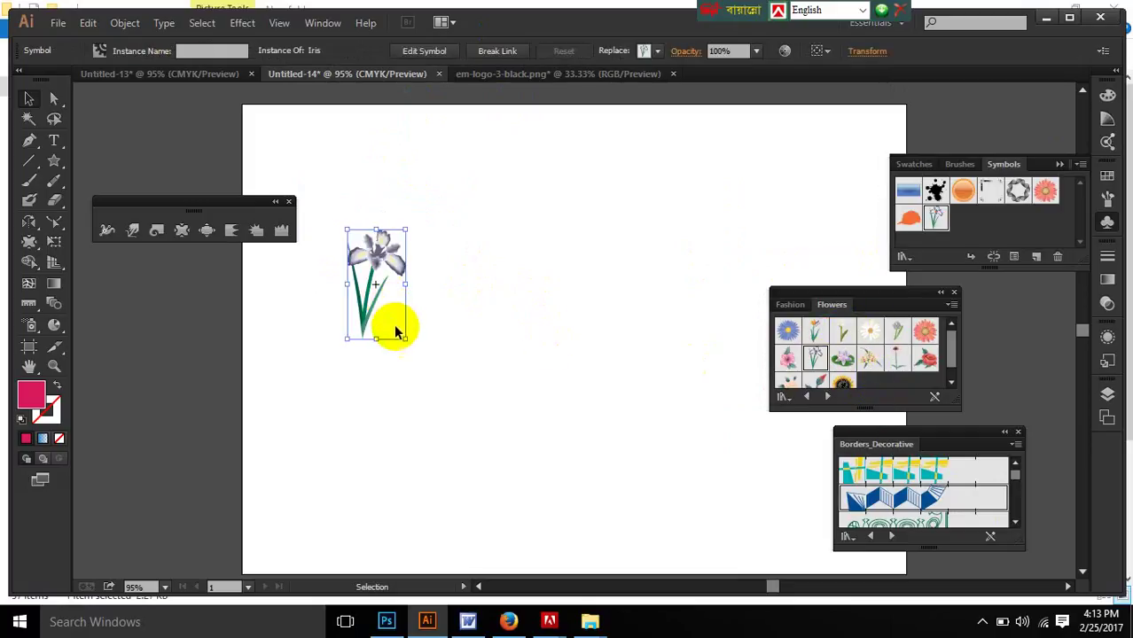
click(493, 371)
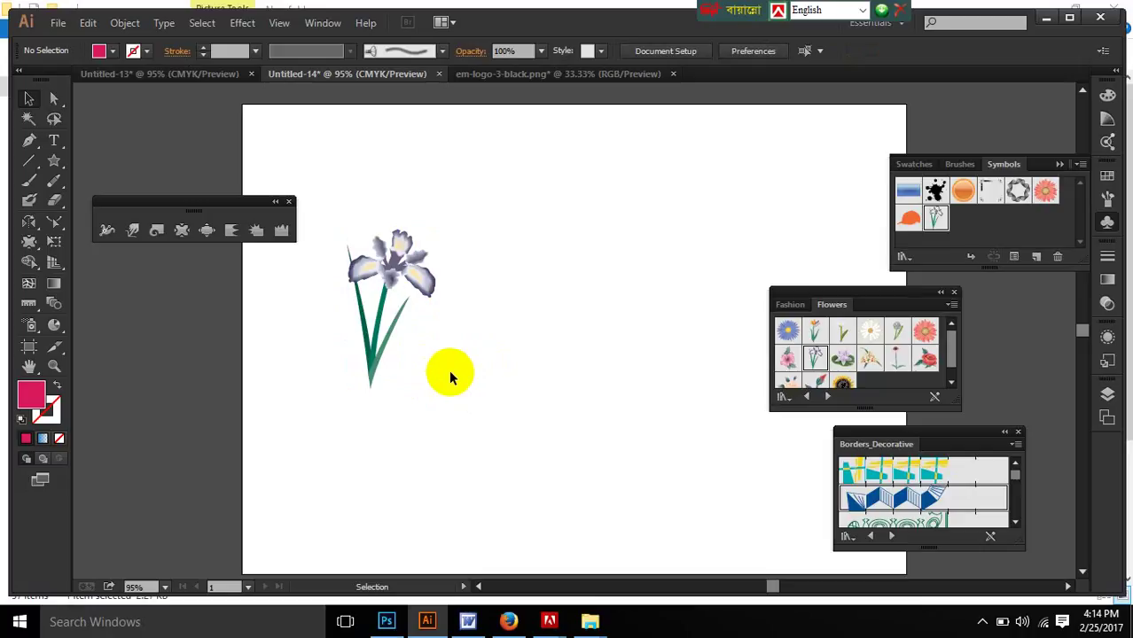
Step: Examine the iris's petals up close, and return to a view of the whole artboard
click(53, 366)
drag(312, 198, 466, 465)
drag(585, 105, 745, 348)
drag(468, 194, 629, 365)
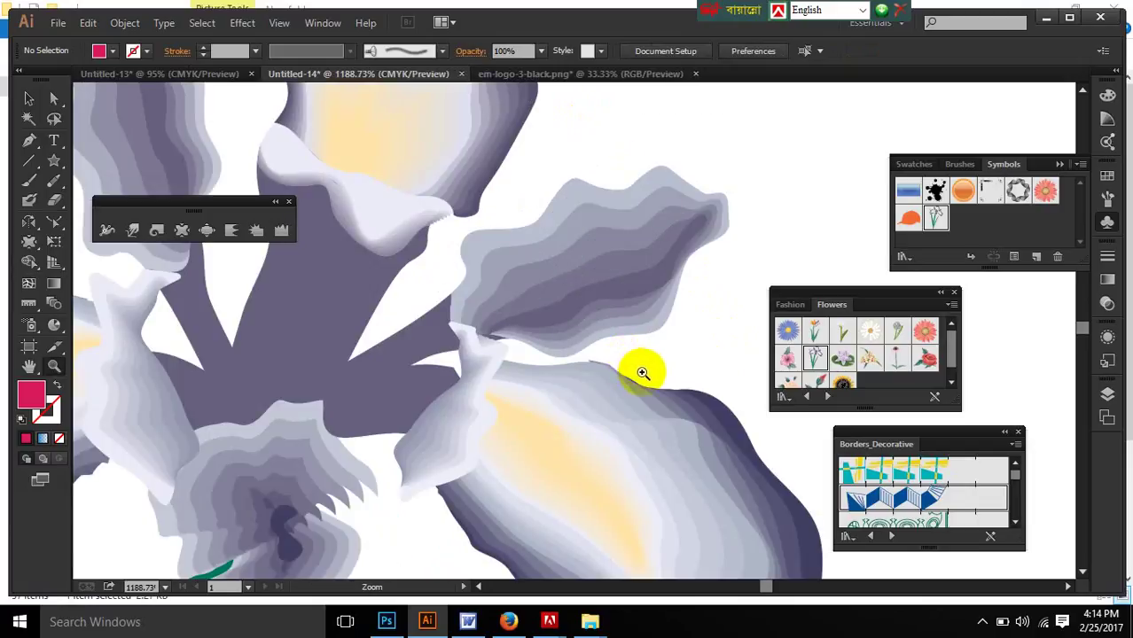
key(ctrl+minus)
key(ctrl+minus)
key(ctrl+minus)
key(ctrl+minus)
key(ctrl+minus)
key(ctrl+minus)
key(ctrl+minus)
key(ctrl+minus)
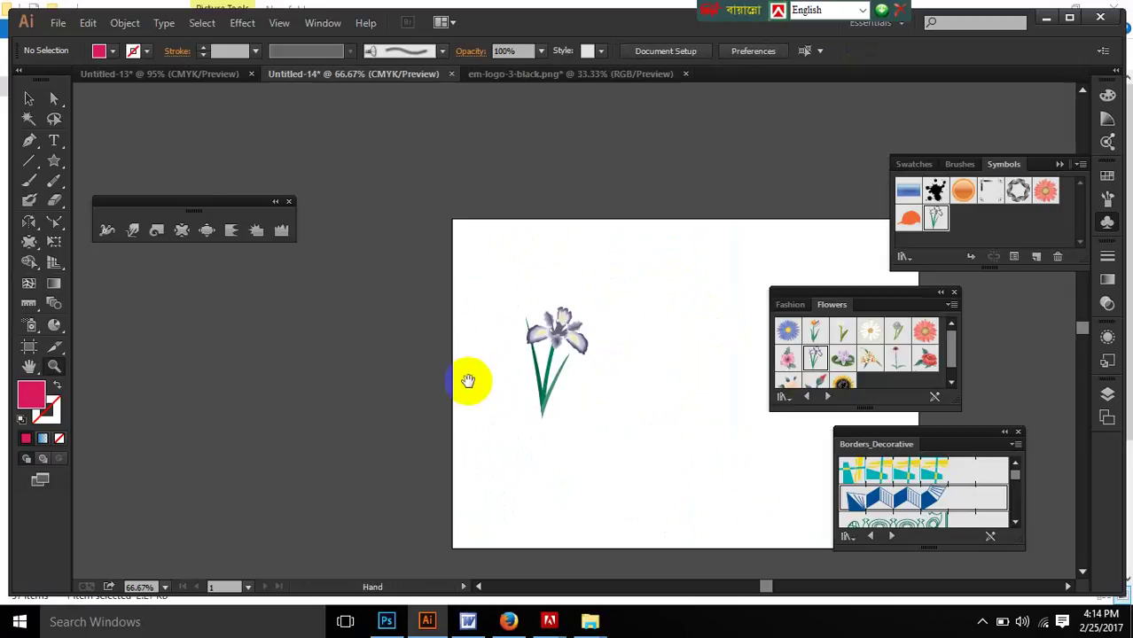
drag(543, 363, 443, 240)
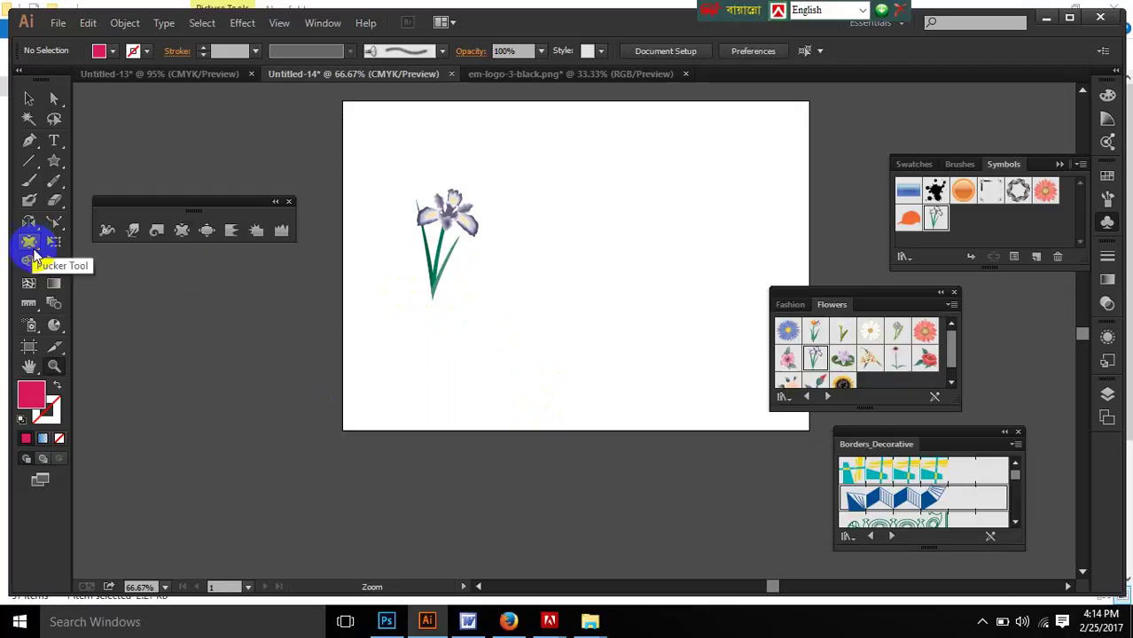
Step: Tear off the Symbol Sprayer tool group as a floating panel beside the artboard
click(33, 252)
click(30, 264)
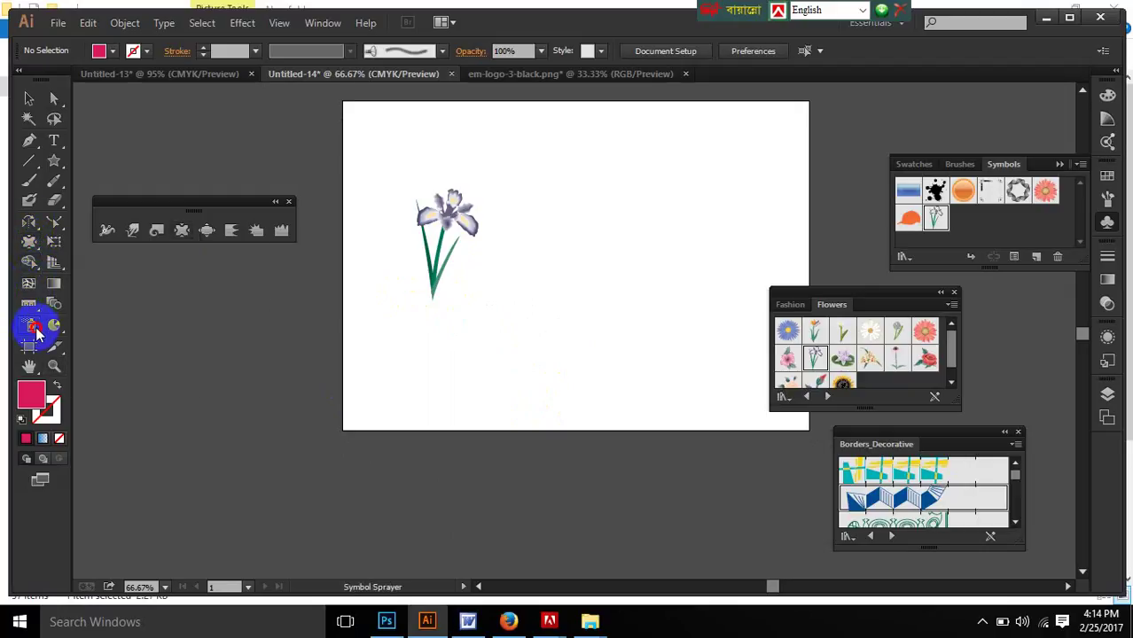
mouse_move(35, 333)
mouse_down()
mouse_move(68, 326)
mouse_move(241, 400)
mouse_up()
drag(133, 337, 228, 296)
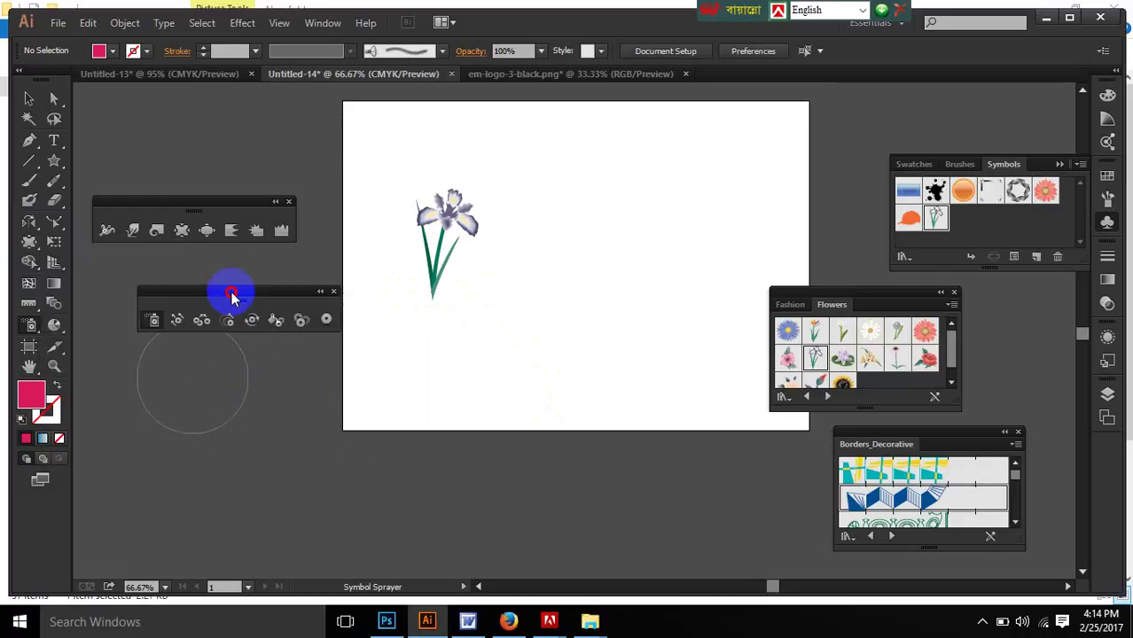
Step: Spray a loop of Iris symbols across the artboard's upper half with the Symbol Sprayer
click(162, 323)
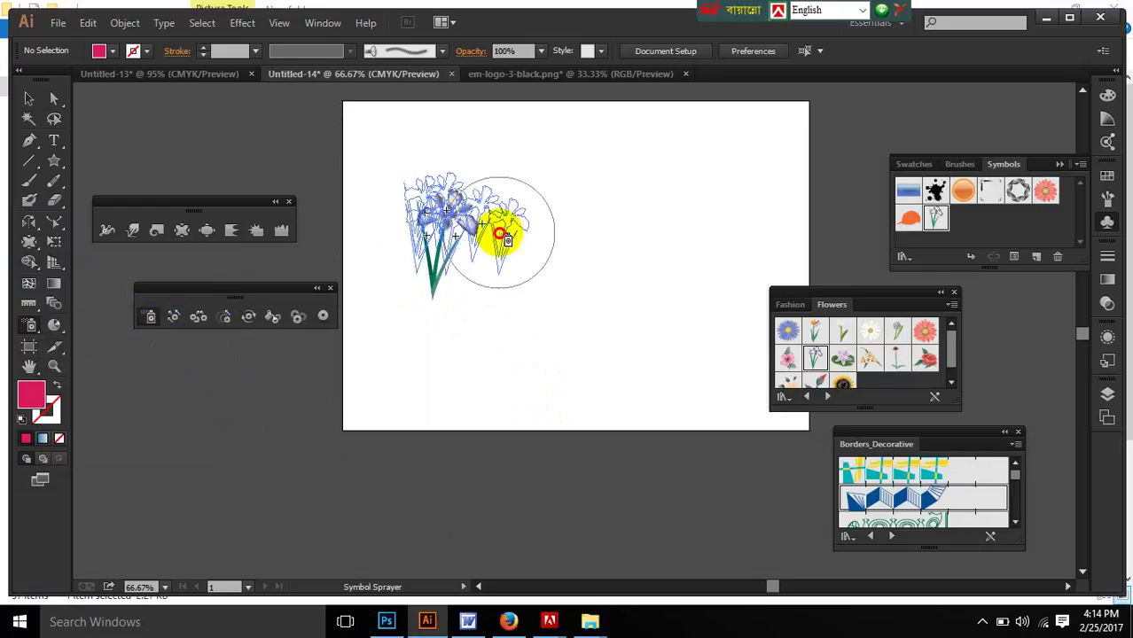
mouse_move(508, 239)
mouse_down()
mouse_move(643, 229)
mouse_move(597, 177)
mouse_move(496, 183)
mouse_move(417, 208)
mouse_up()
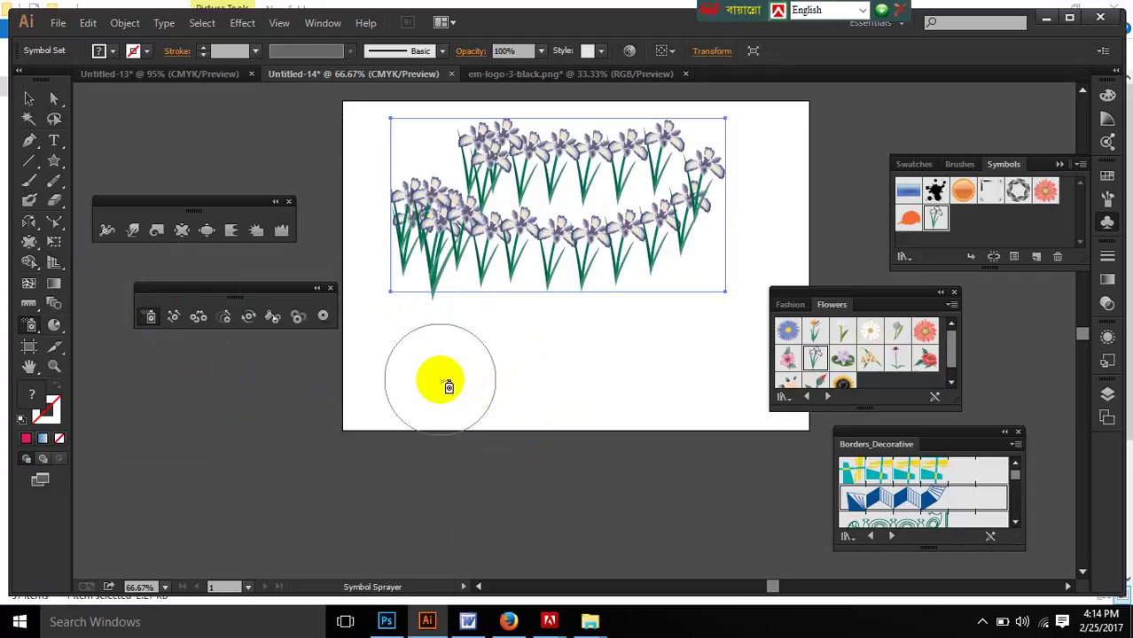
Step: Shift the sprayed irises into a looser, more scattered arrangement with the Symbol Shifter
click(173, 317)
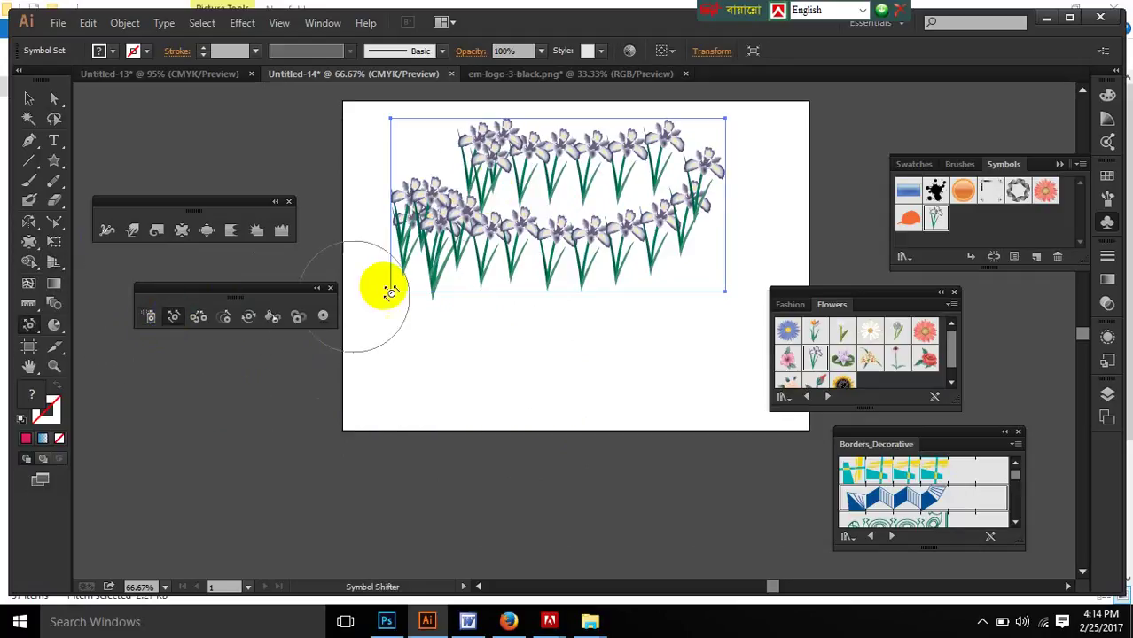
mouse_move(495, 203)
mouse_down()
mouse_move(555, 315)
mouse_move(650, 217)
mouse_move(682, 292)
mouse_move(690, 207)
mouse_move(673, 168)
mouse_move(637, 166)
mouse_move(503, 241)
mouse_up()
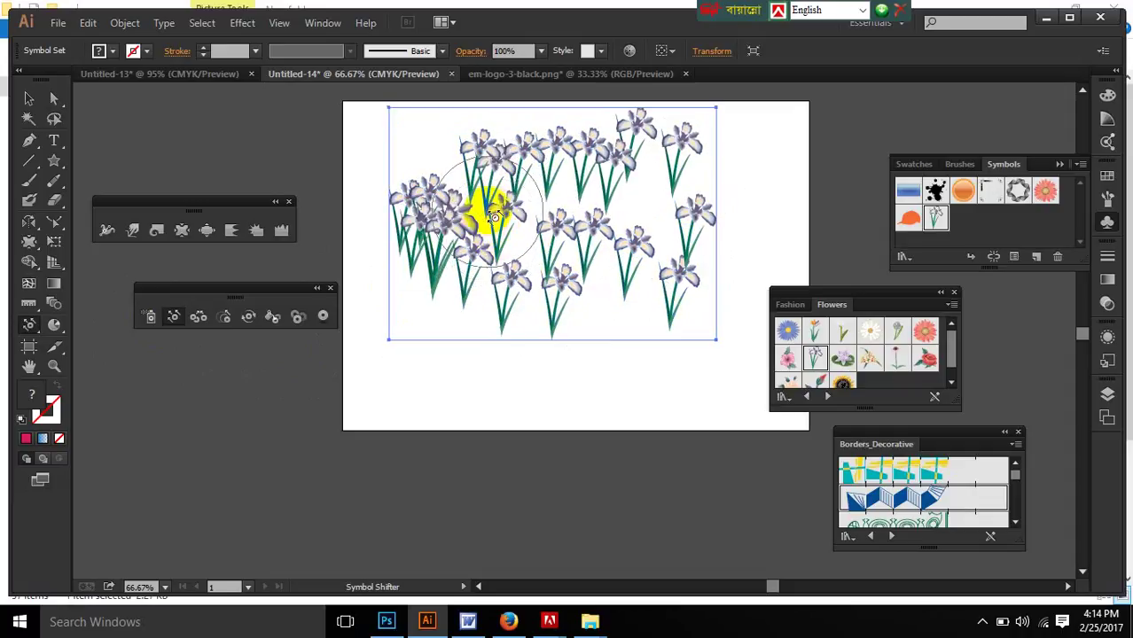
Step: Draw the scattered irises slightly closer together with the Symbol Scruncher
click(198, 318)
mouse_move(455, 241)
mouse_down()
mouse_move(384, 299)
mouse_move(503, 269)
mouse_move(555, 285)
mouse_move(669, 361)
mouse_move(664, 264)
mouse_move(766, 195)
mouse_move(679, 215)
mouse_move(725, 206)
mouse_move(672, 227)
mouse_move(532, 239)
mouse_move(482, 301)
mouse_move(404, 320)
mouse_up()
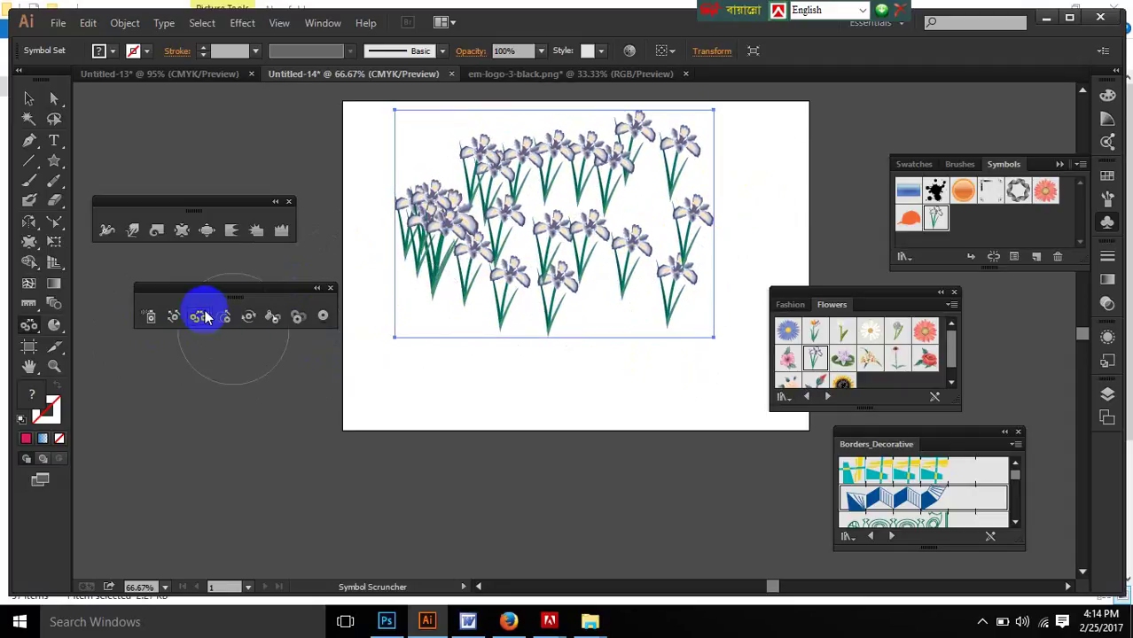
mouse_move(495, 263)
mouse_down()
mouse_move(489, 359)
mouse_move(441, 235)
mouse_move(377, 156)
mouse_move(457, 245)
mouse_move(475, 353)
mouse_up()
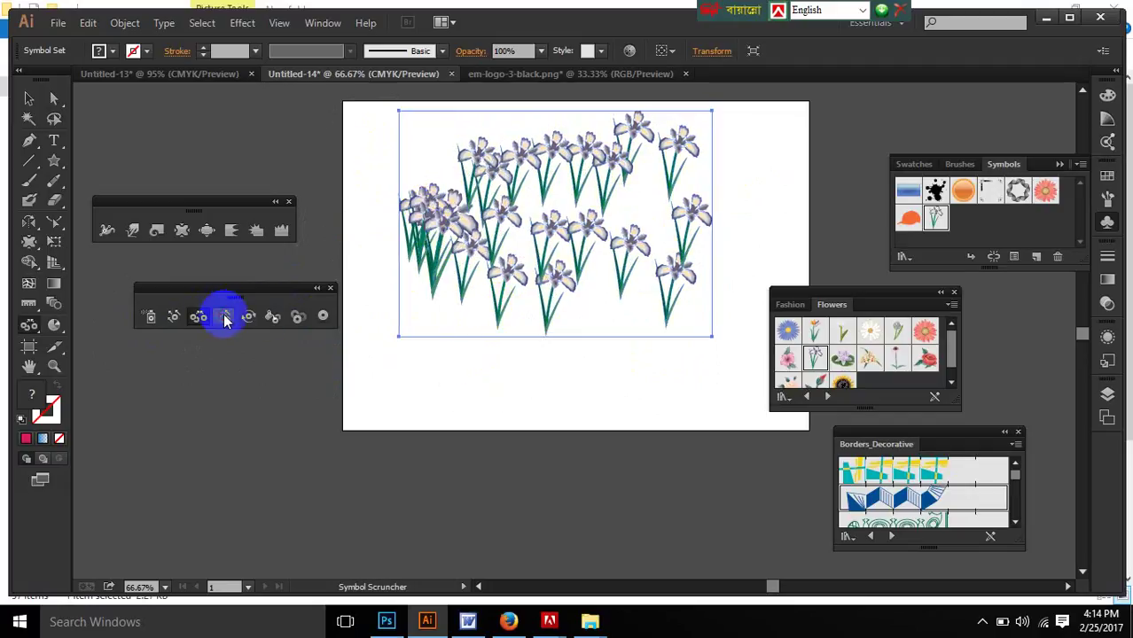
Step: Enlarge irises across the middle and right of the set with the Symbol Sizer, and rotate them in varied directions with the Symbol Spinner
mouse_move(490, 235)
mouse_down()
mouse_move(620, 246)
mouse_move(632, 217)
mouse_move(568, 174)
mouse_move(670, 253)
mouse_move(679, 298)
mouse_up()
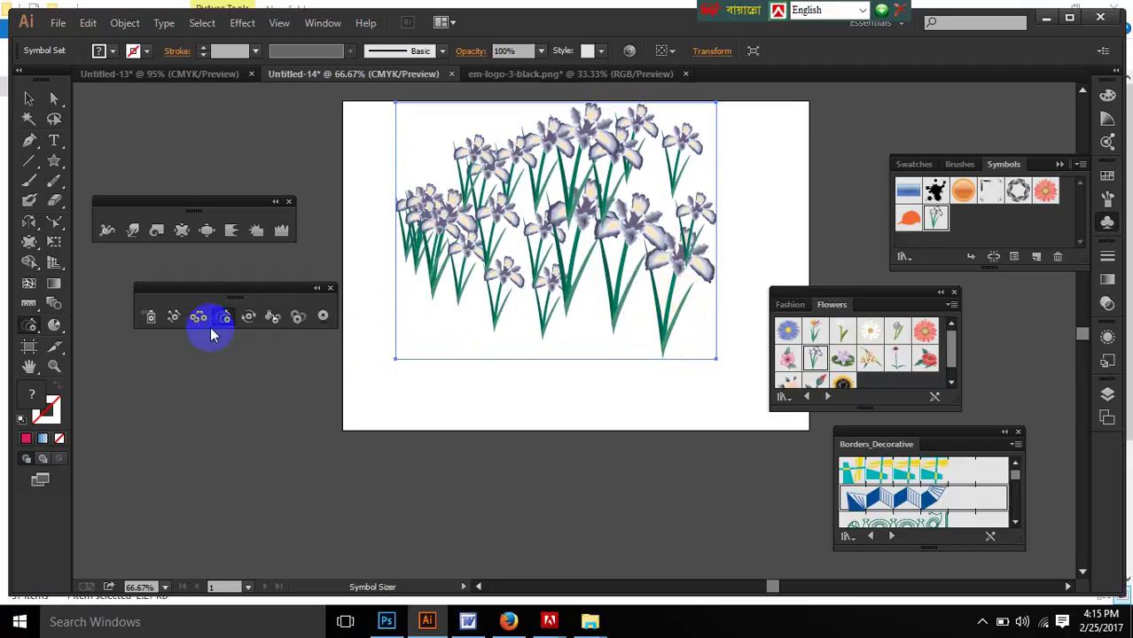
click(249, 318)
mouse_move(589, 271)
mouse_down()
mouse_move(650, 235)
mouse_move(606, 256)
mouse_move(561, 220)
mouse_move(501, 263)
mouse_move(433, 213)
mouse_move(459, 215)
mouse_move(470, 182)
mouse_move(567, 291)
mouse_move(480, 282)
mouse_move(500, 289)
mouse_move(686, 263)
mouse_move(639, 326)
mouse_move(619, 325)
mouse_move(631, 156)
mouse_move(713, 157)
mouse_move(517, 185)
mouse_move(563, 168)
mouse_move(531, 243)
mouse_move(623, 237)
mouse_move(701, 261)
mouse_move(672, 233)
mouse_move(701, 215)
mouse_move(703, 166)
mouse_move(722, 169)
mouse_move(372, 268)
mouse_move(435, 230)
mouse_move(481, 245)
mouse_move(442, 236)
mouse_move(439, 211)
mouse_move(476, 227)
mouse_up()
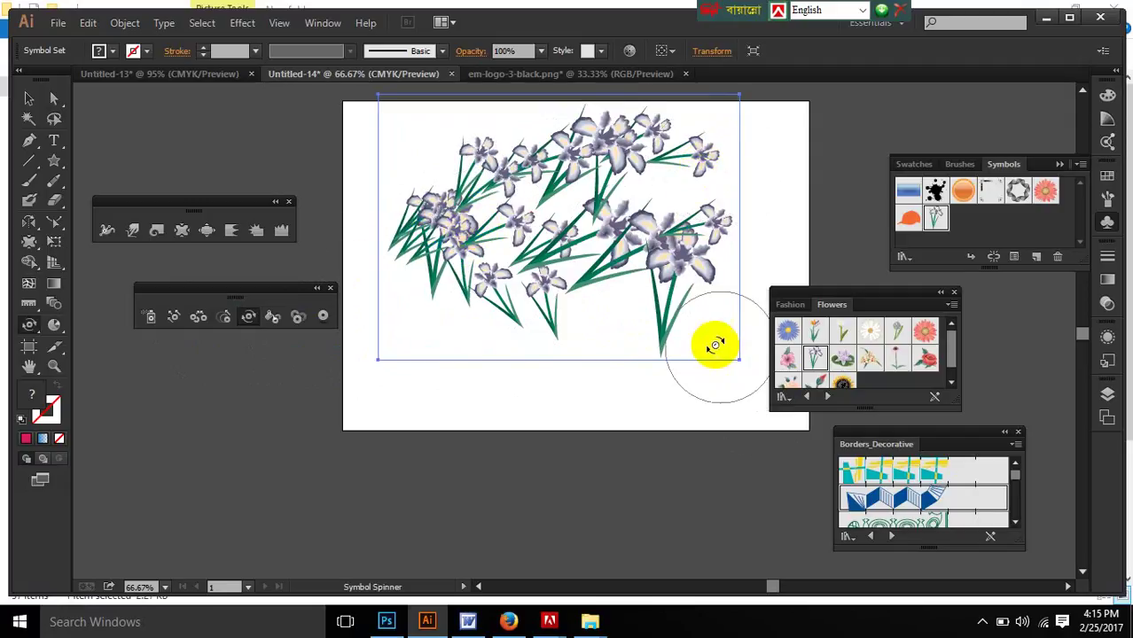
mouse_move(533, 278)
mouse_down()
mouse_move(486, 280)
mouse_move(677, 378)
mouse_move(447, 392)
mouse_move(337, 376)
mouse_up()
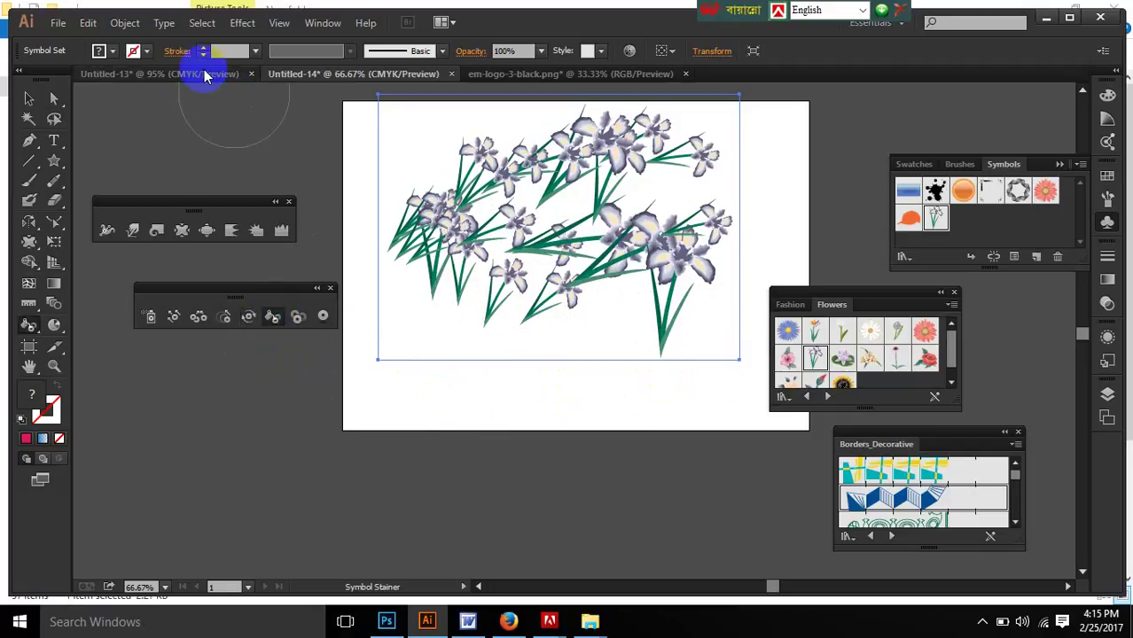
Step: Stain the leftmost iris cluster pink, the upper-left irises light blue and the lower-right irises red with the Symbol Stainer
drag(409, 215, 413, 204)
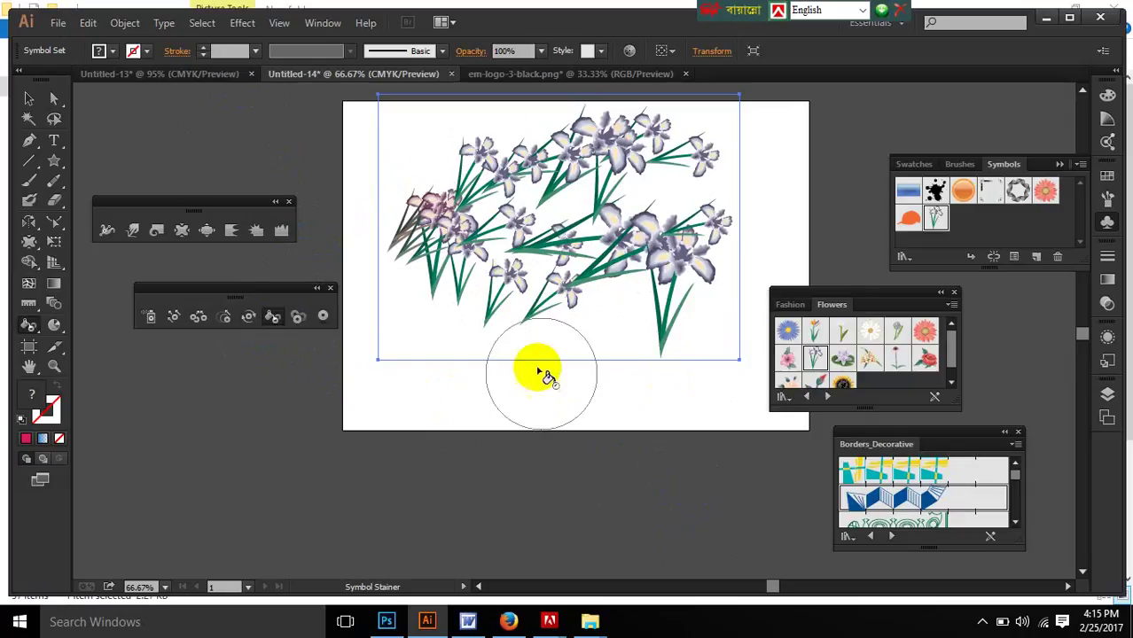
click(113, 50)
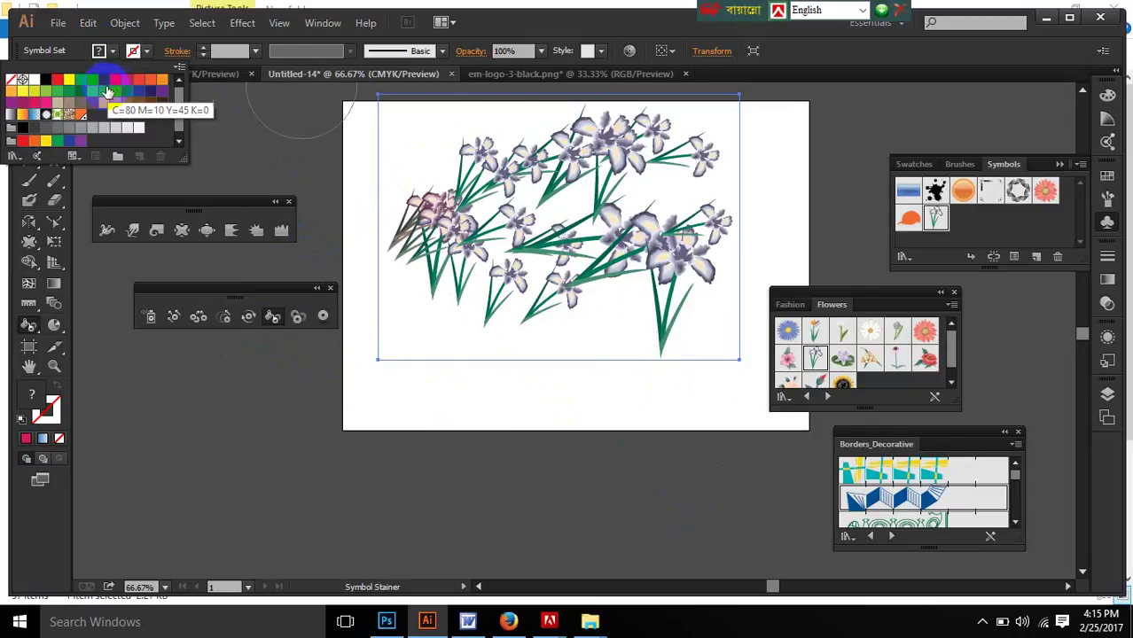
click(147, 83)
click(468, 152)
mouse_move(478, 158)
mouse_down()
mouse_move(556, 232)
mouse_move(578, 318)
mouse_move(552, 259)
mouse_up()
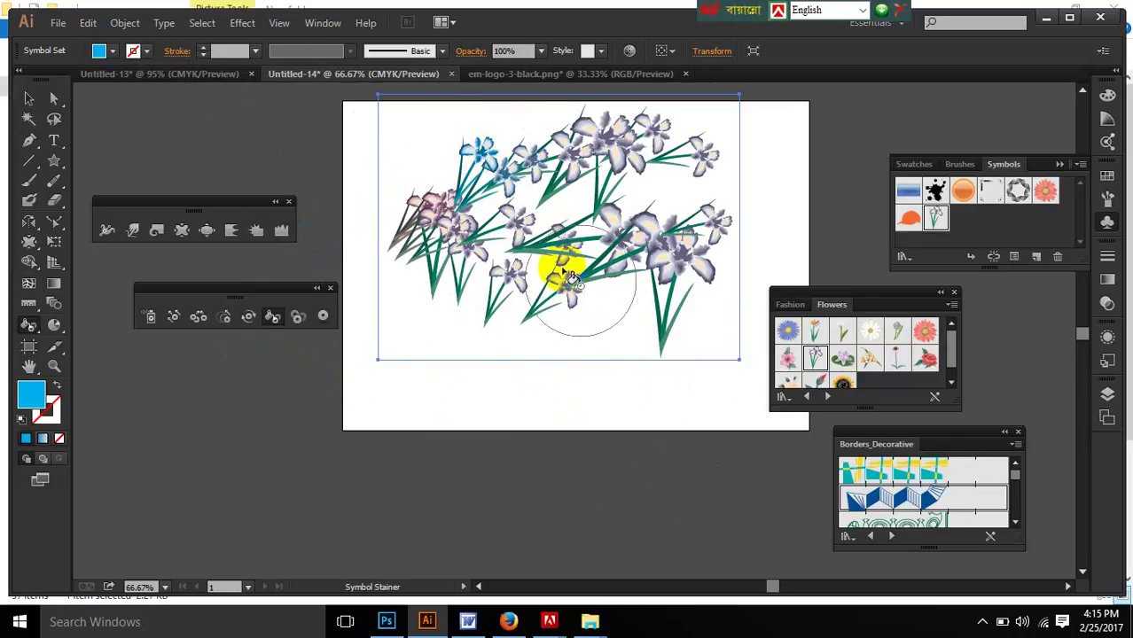
click(99, 51)
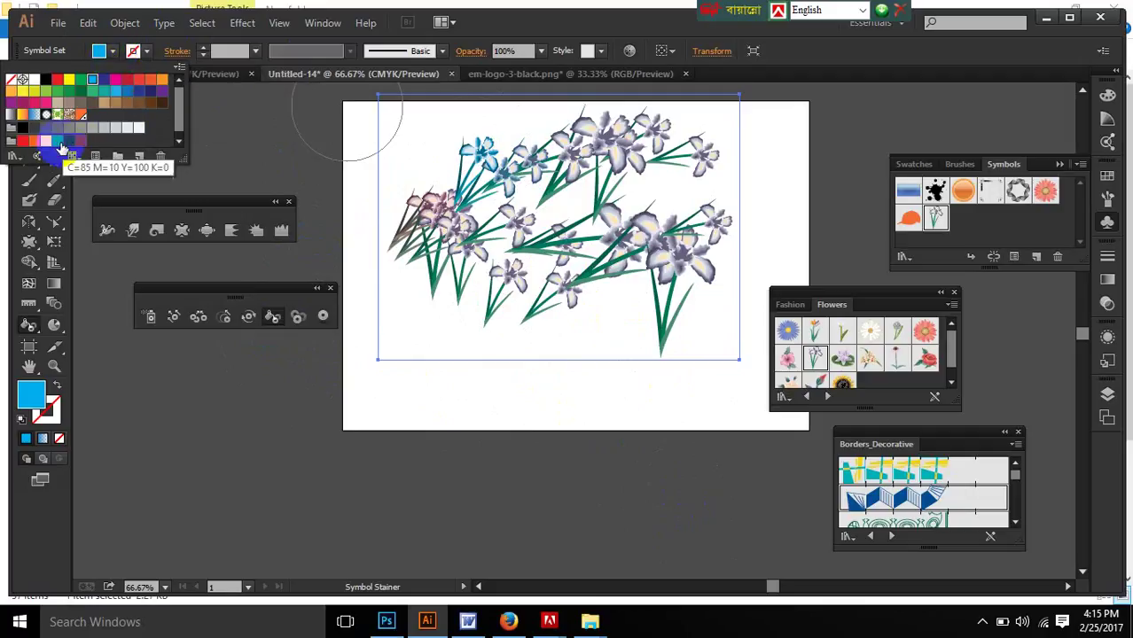
click(22, 140)
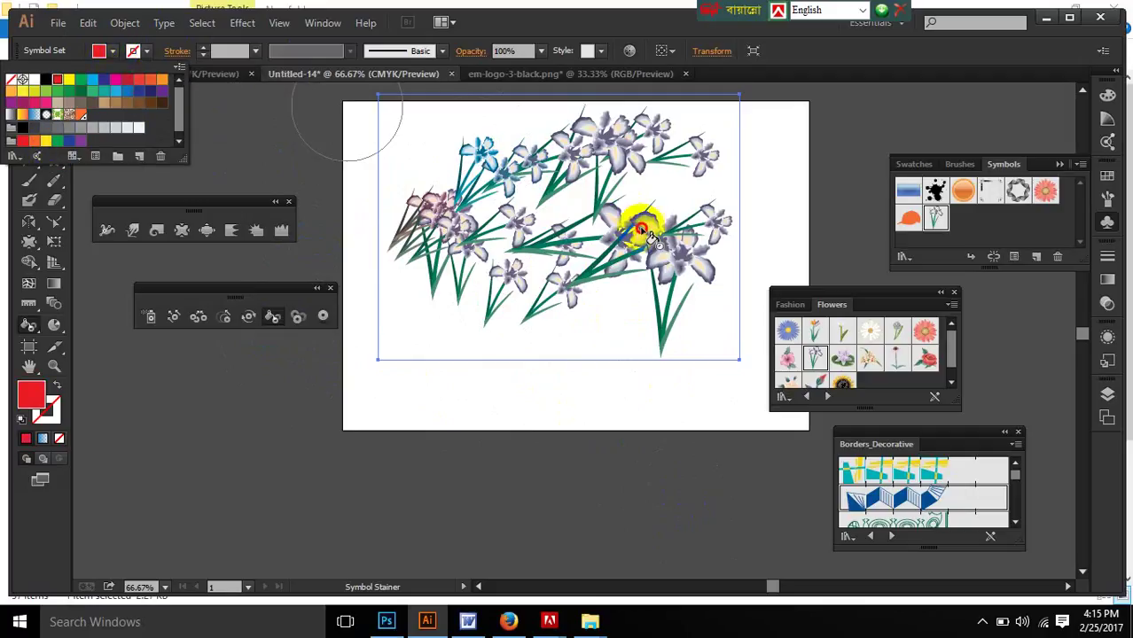
mouse_move(650, 238)
mouse_down()
mouse_move(644, 228)
mouse_move(683, 270)
mouse_move(656, 257)
mouse_move(758, 266)
mouse_up()
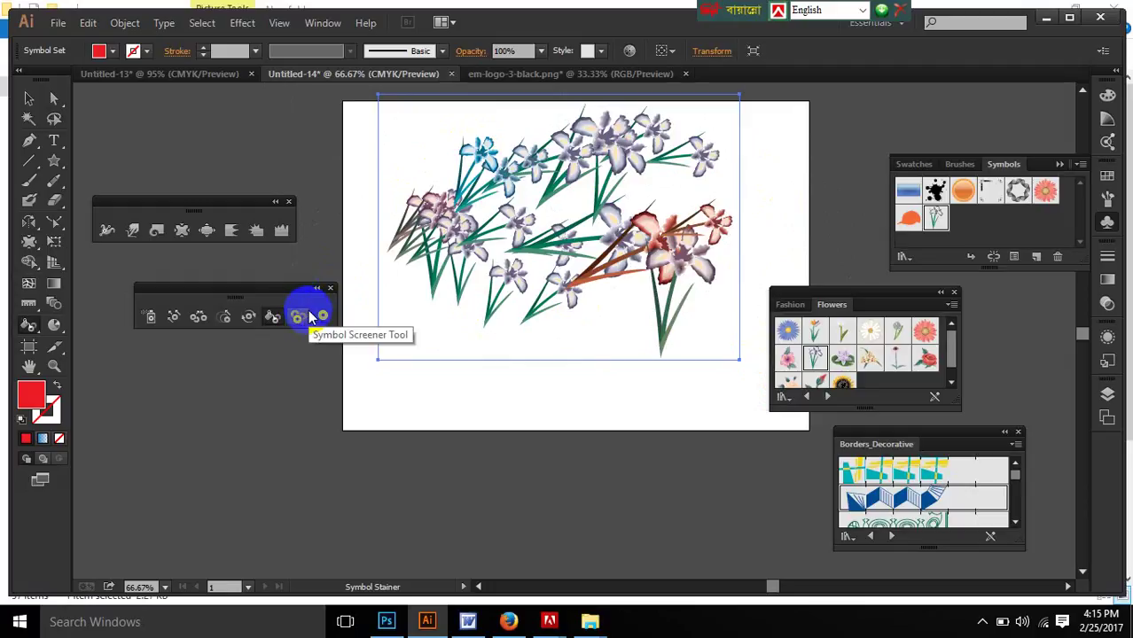
Step: Fade the irises along the set's upper-left side and the left cluster with the Symbol Screener
mouse_move(569, 189)
mouse_down()
mouse_move(509, 153)
mouse_move(508, 173)
mouse_move(494, 165)
mouse_move(440, 183)
mouse_move(410, 224)
mouse_move(422, 238)
mouse_move(545, 266)
mouse_move(685, 257)
mouse_move(692, 242)
mouse_move(652, 231)
mouse_move(418, 203)
mouse_up()
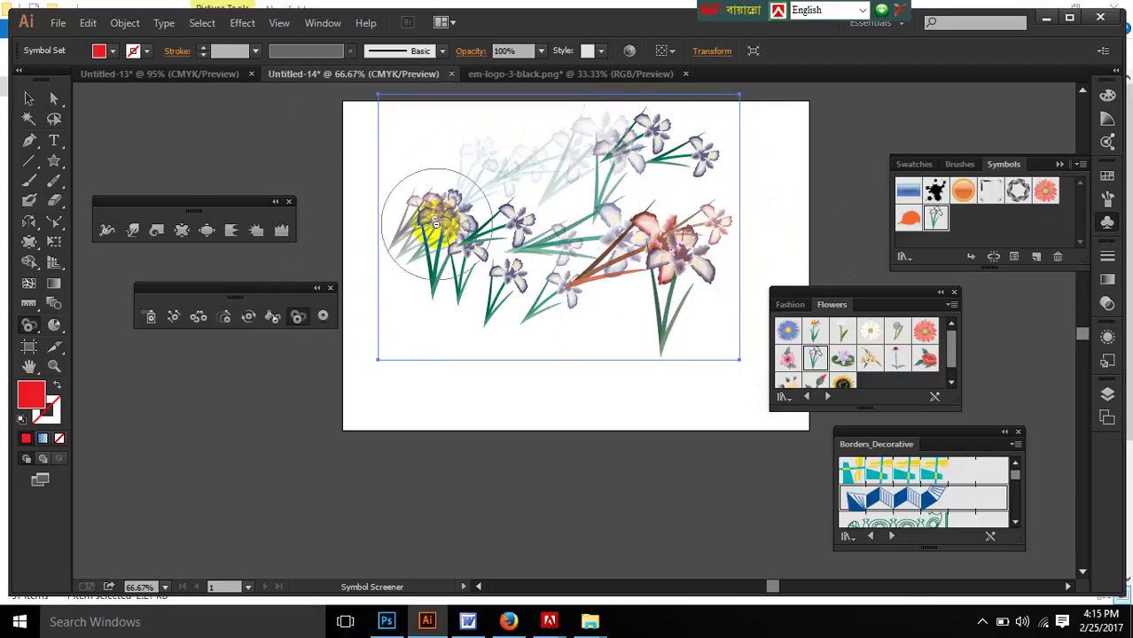
click(468, 318)
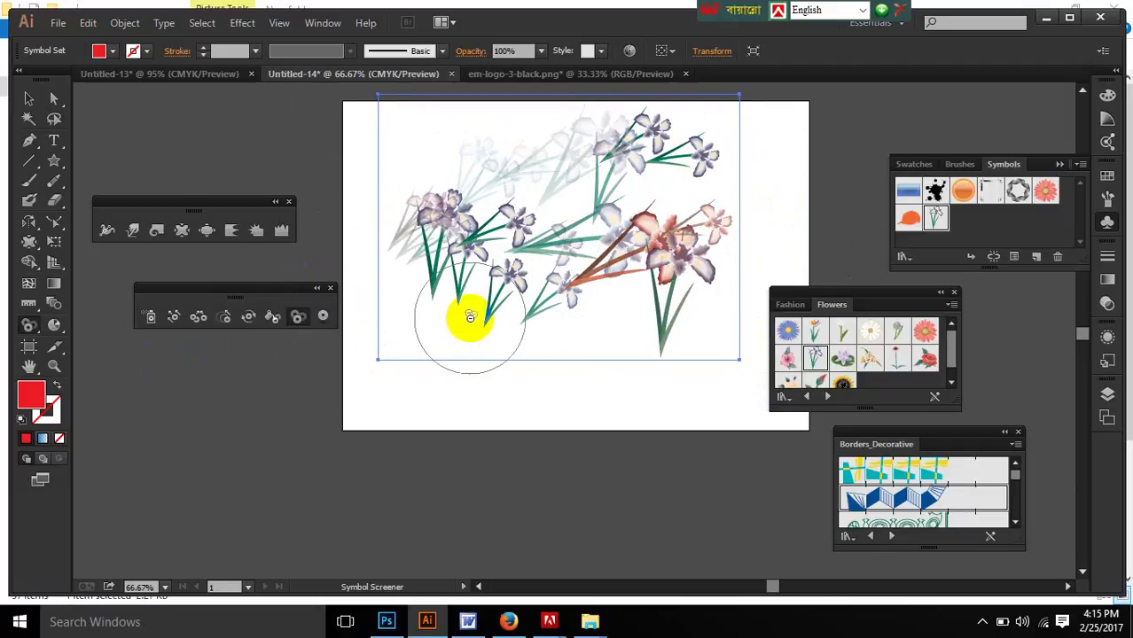
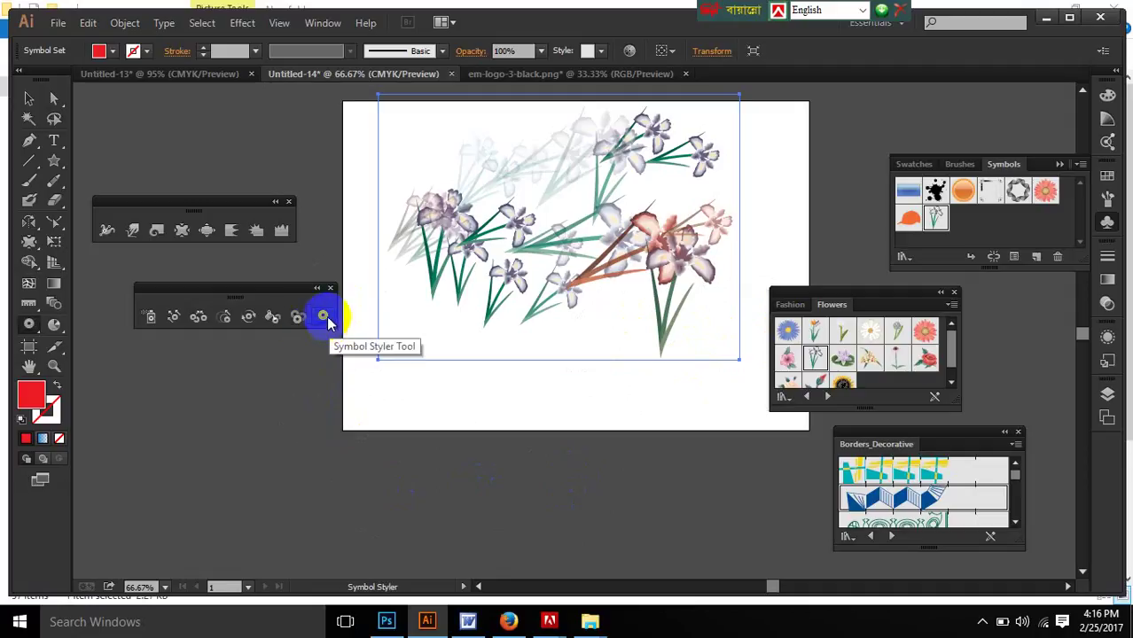
click(323, 23)
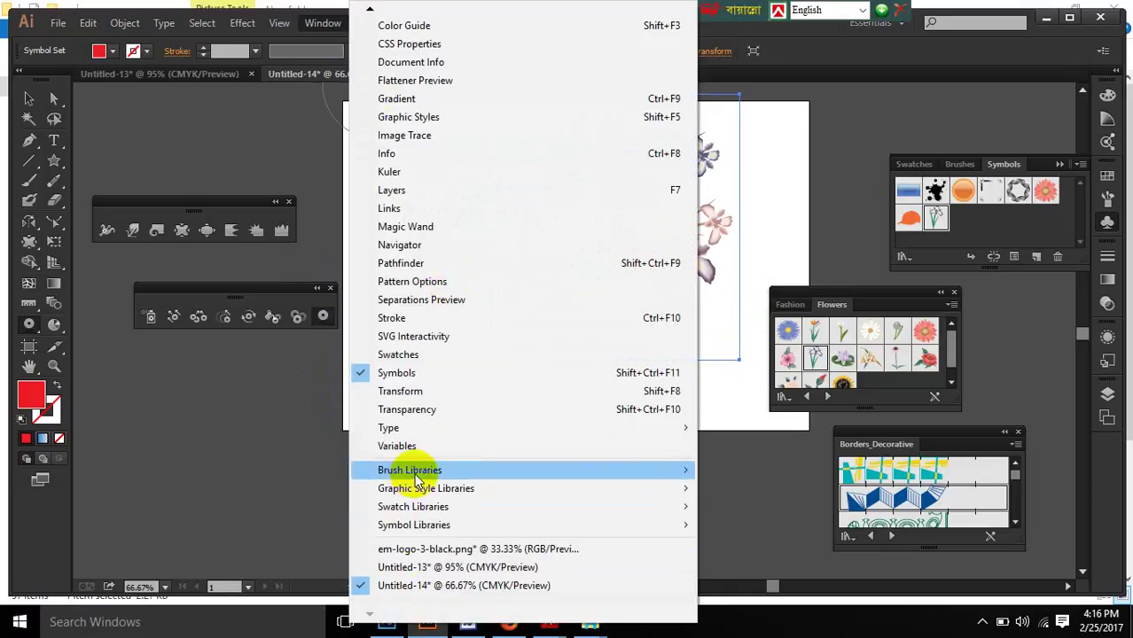
mouse_move(415, 475)
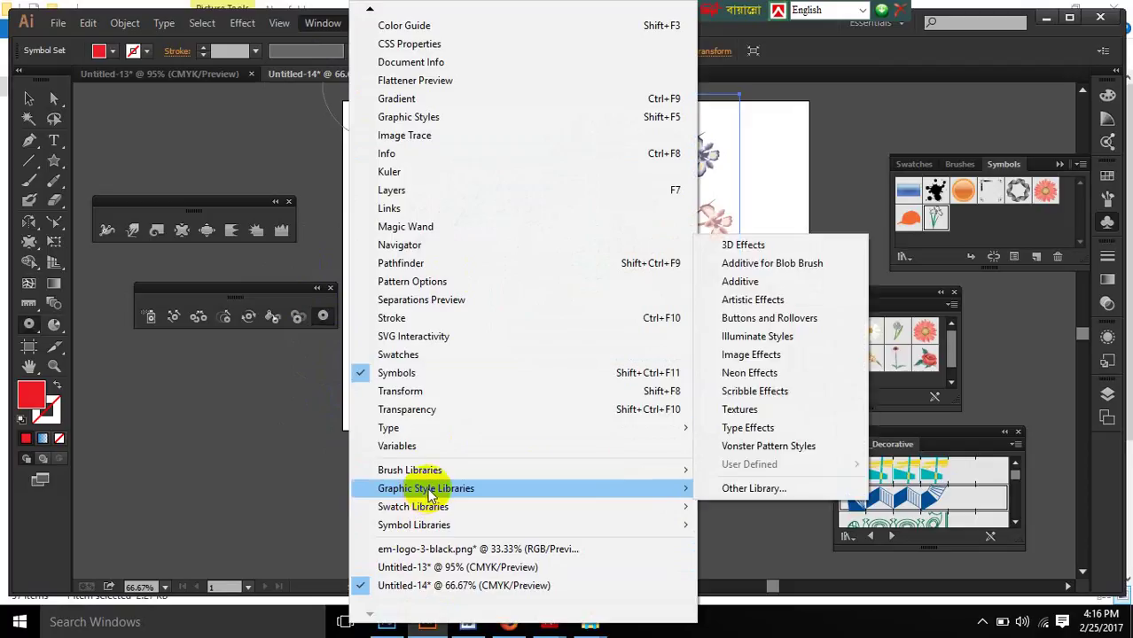
click(768, 281)
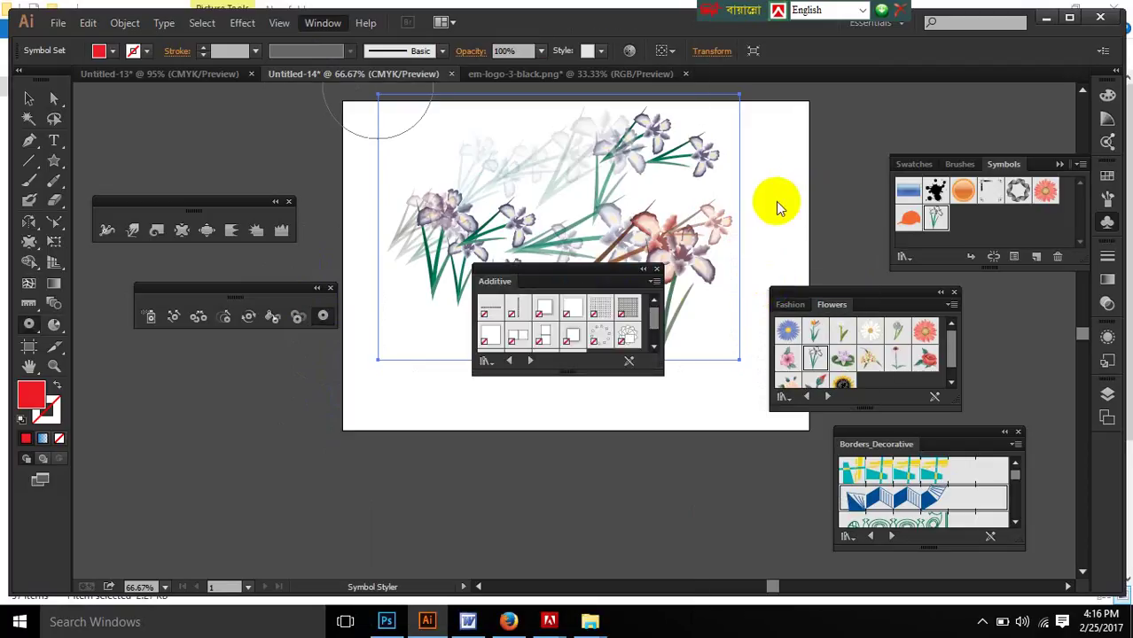
click(658, 270)
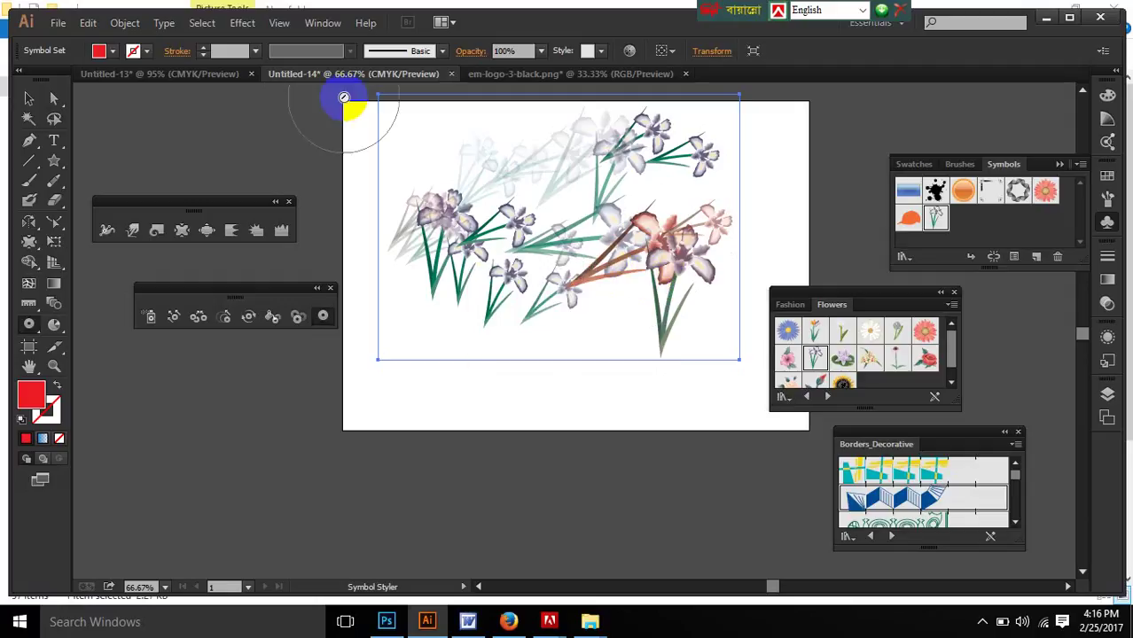
Step: Open the Image Effects graphic style library beside the artboard and try the Symbol Styler on the iris set
click(323, 23)
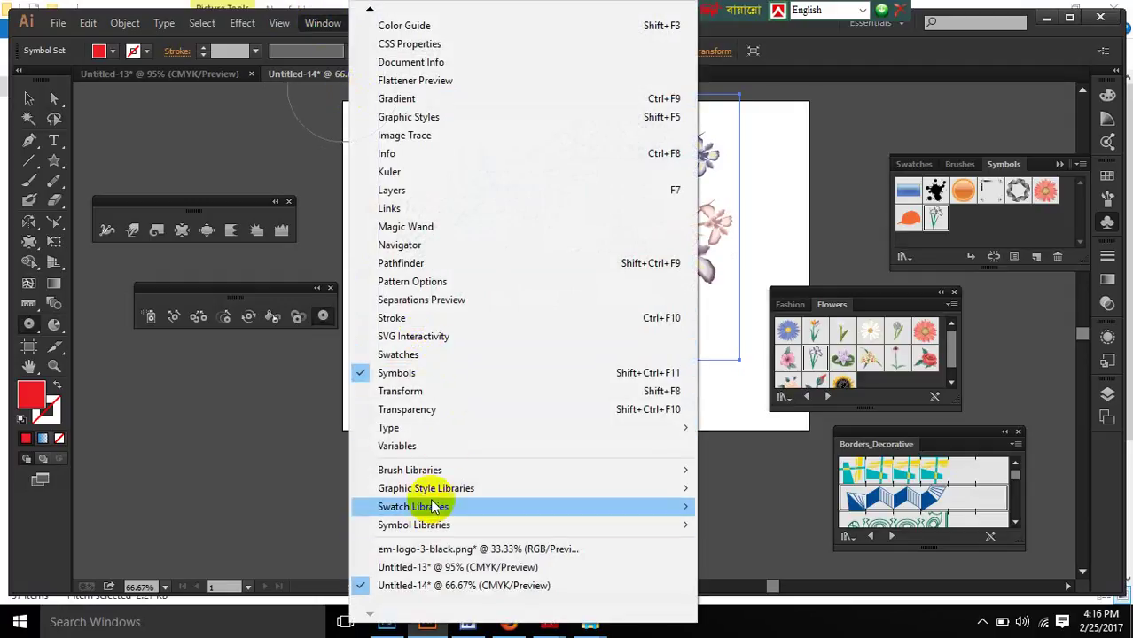
mouse_move(443, 488)
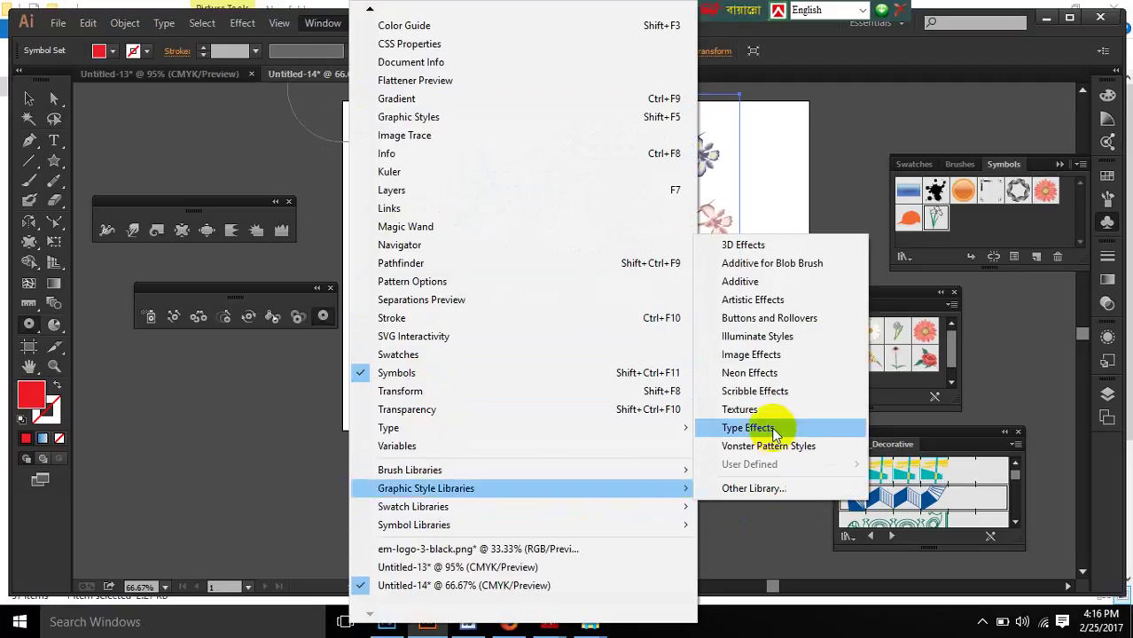
click(768, 354)
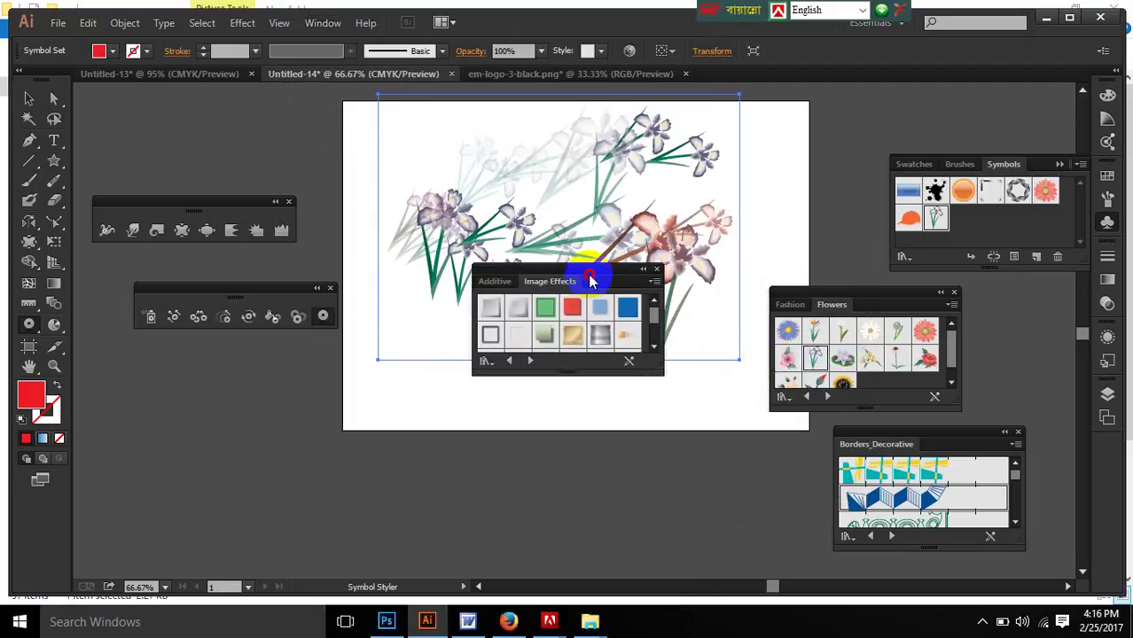
drag(592, 281, 814, 209)
click(597, 239)
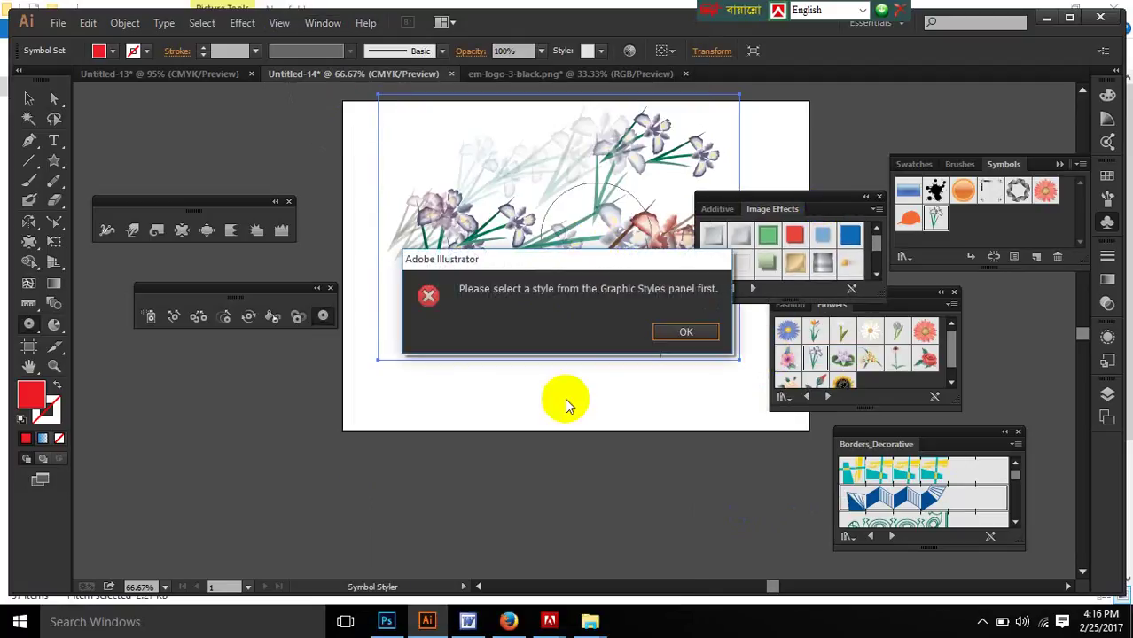
click(687, 336)
Step: Delete the iris symbol set and place a single Iris instance in the artboard's left half
key(v)
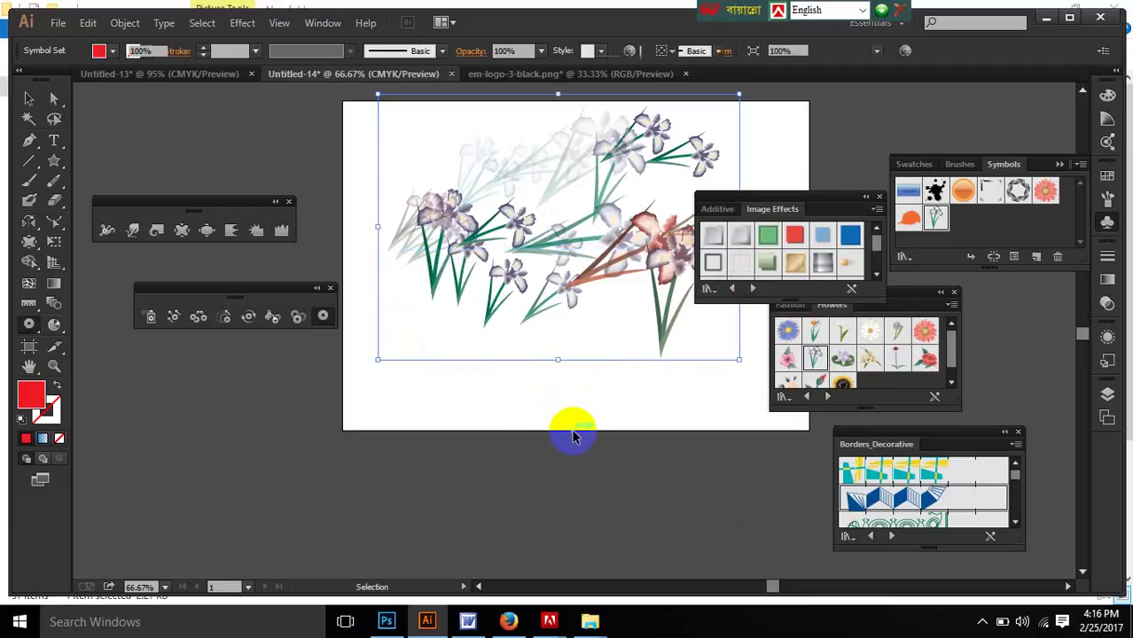
key(Delete)
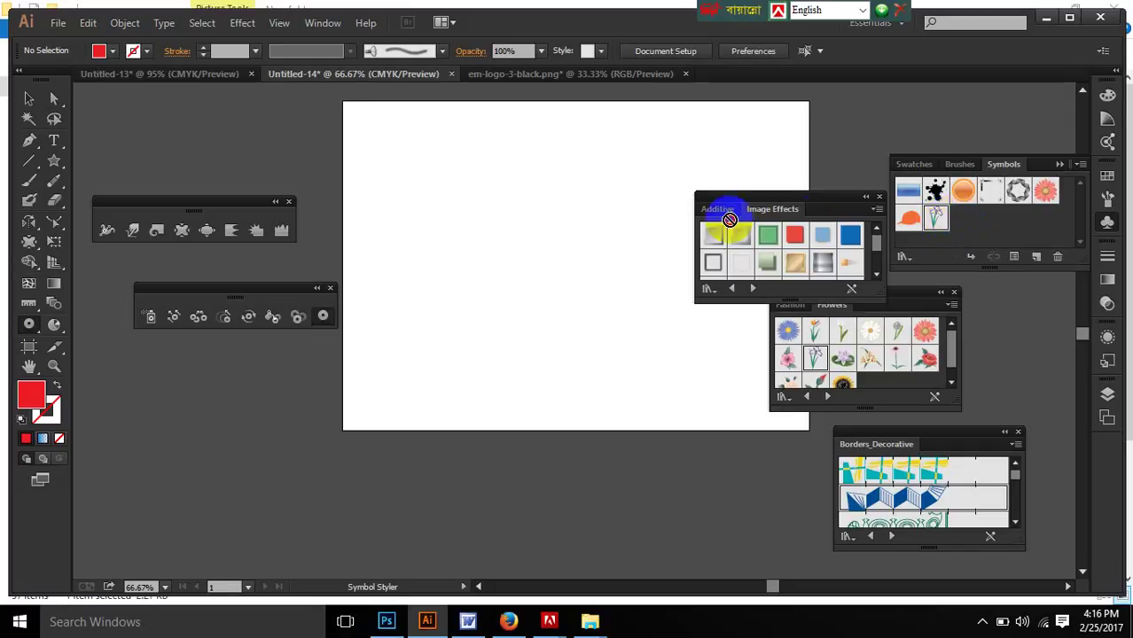
click(456, 245)
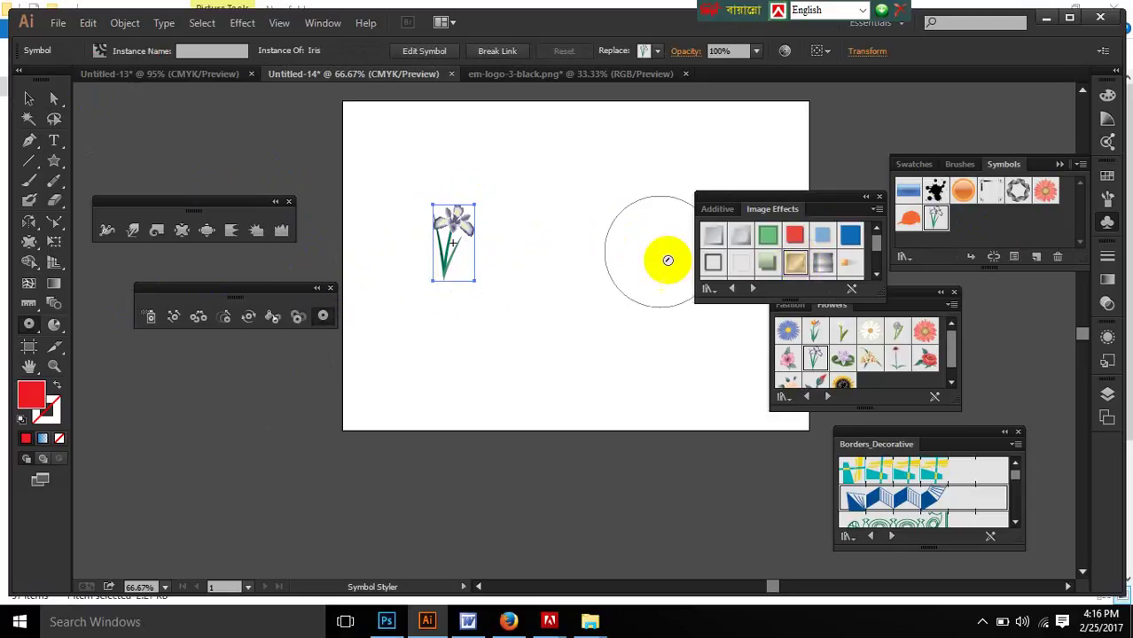
Step: Try to apply the gold Image Effects style to the iris with the Symbol Styler, and enlarge the iris
click(452, 238)
click(685, 331)
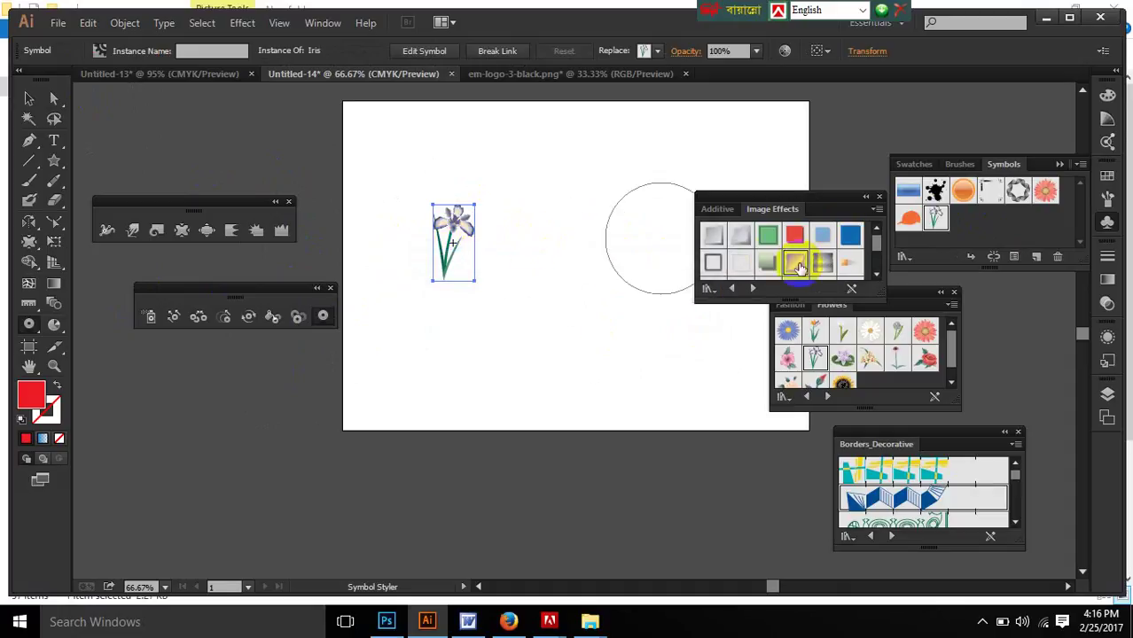
click(29, 99)
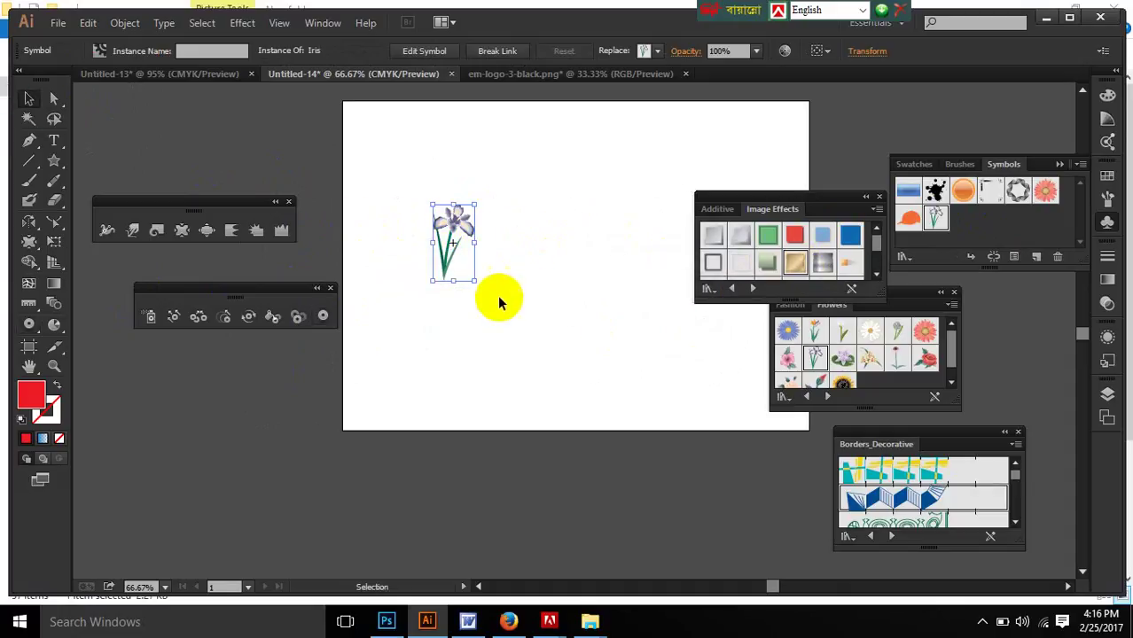
drag(481, 290, 506, 315)
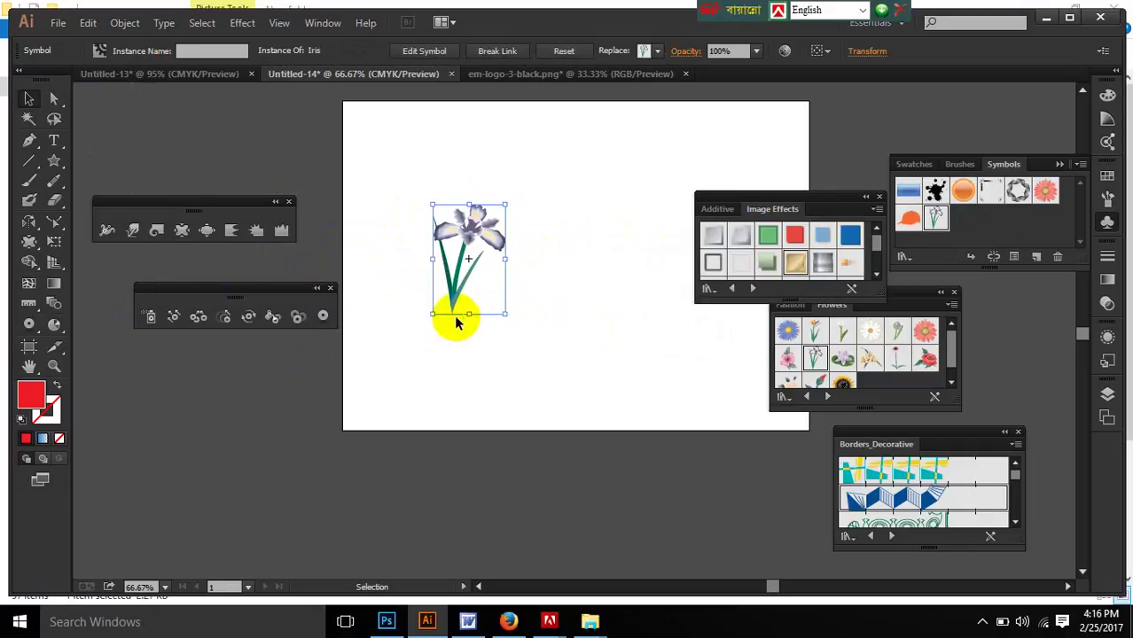
Step: Try to apply the green Image Effects style to the enlarged iris with the Symbol Styler
click(324, 319)
click(769, 236)
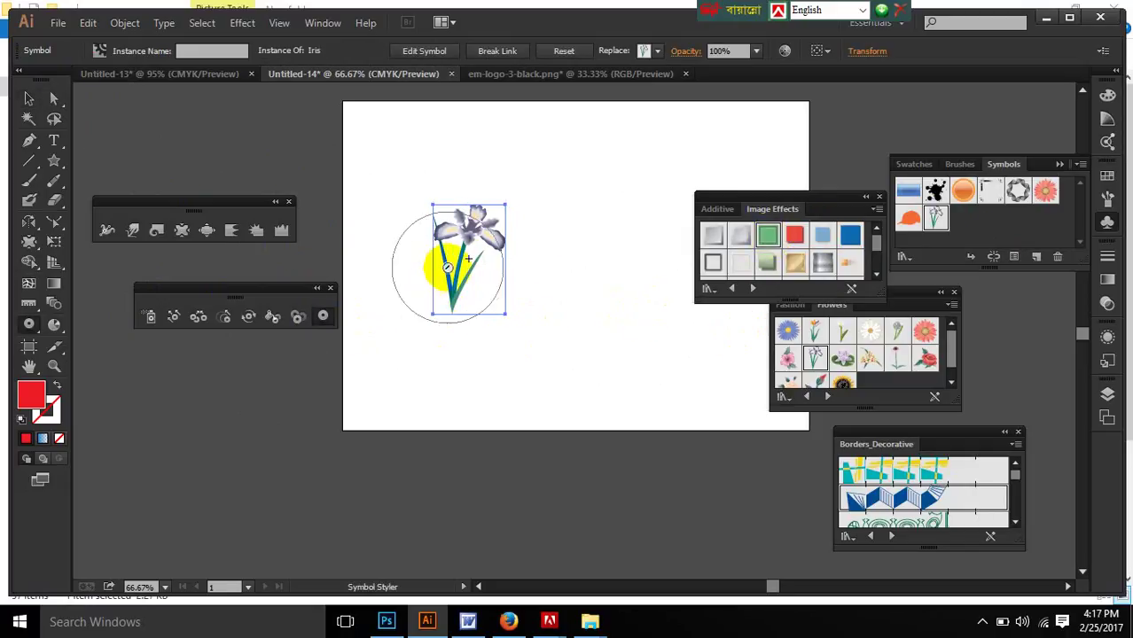
click(456, 226)
click(685, 335)
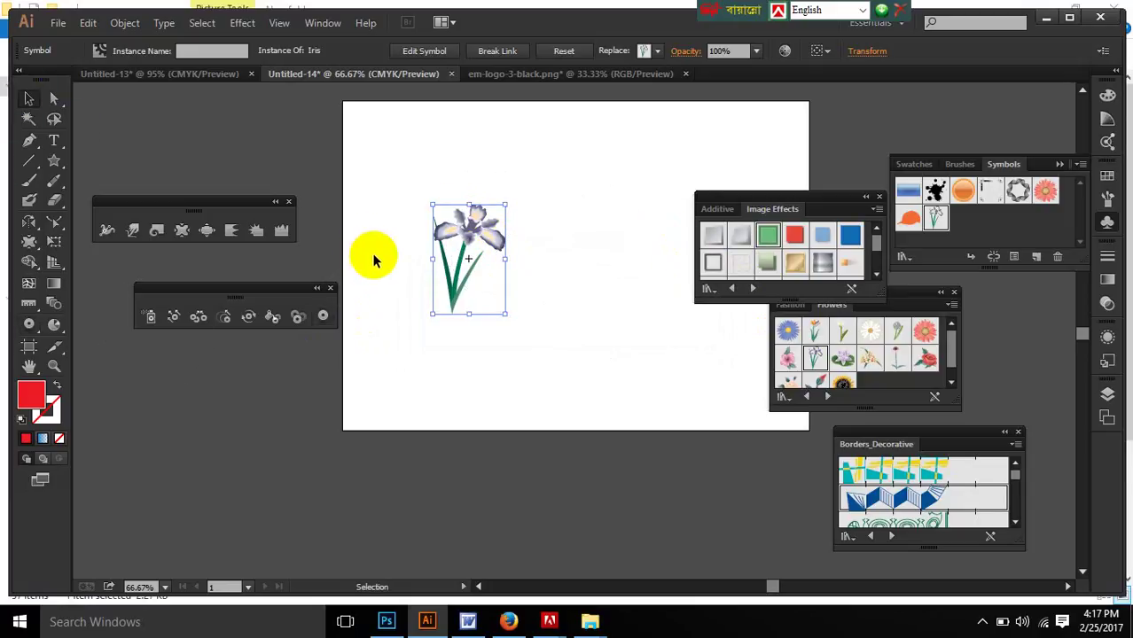
Step: Delete the iris and place a Gerbera symbol left of the artboard's centre
key(Delete)
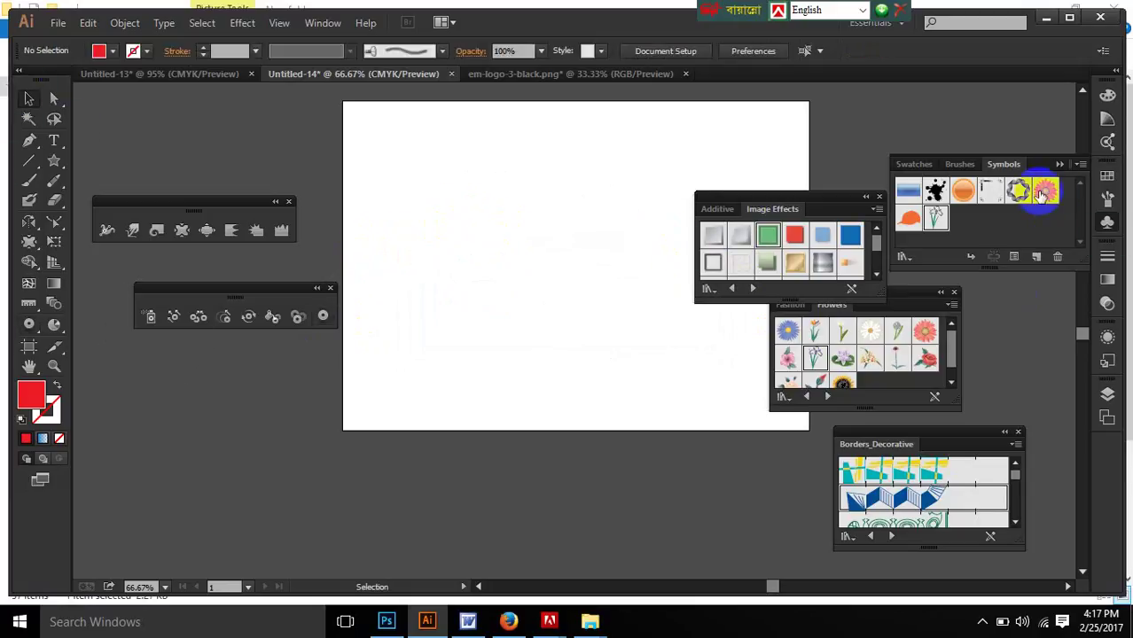
drag(1044, 191, 653, 446)
drag(579, 304, 507, 260)
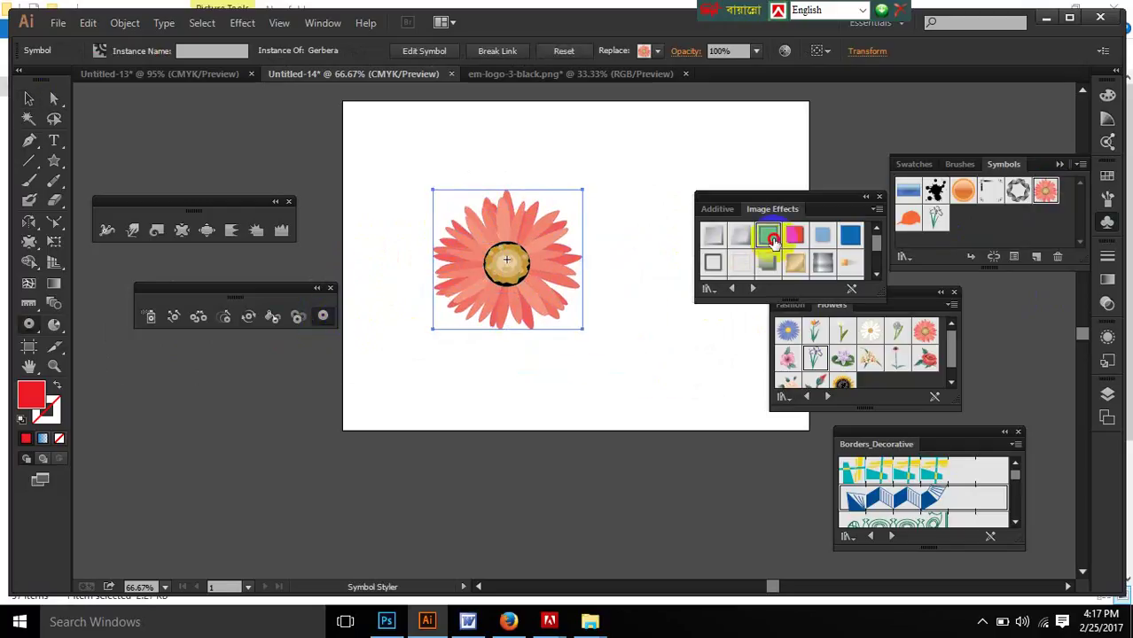
Step: Try to apply the green and the light-gray Image Effects styles to the selected gerbera with the Symbol Styler
drag(560, 256, 552, 193)
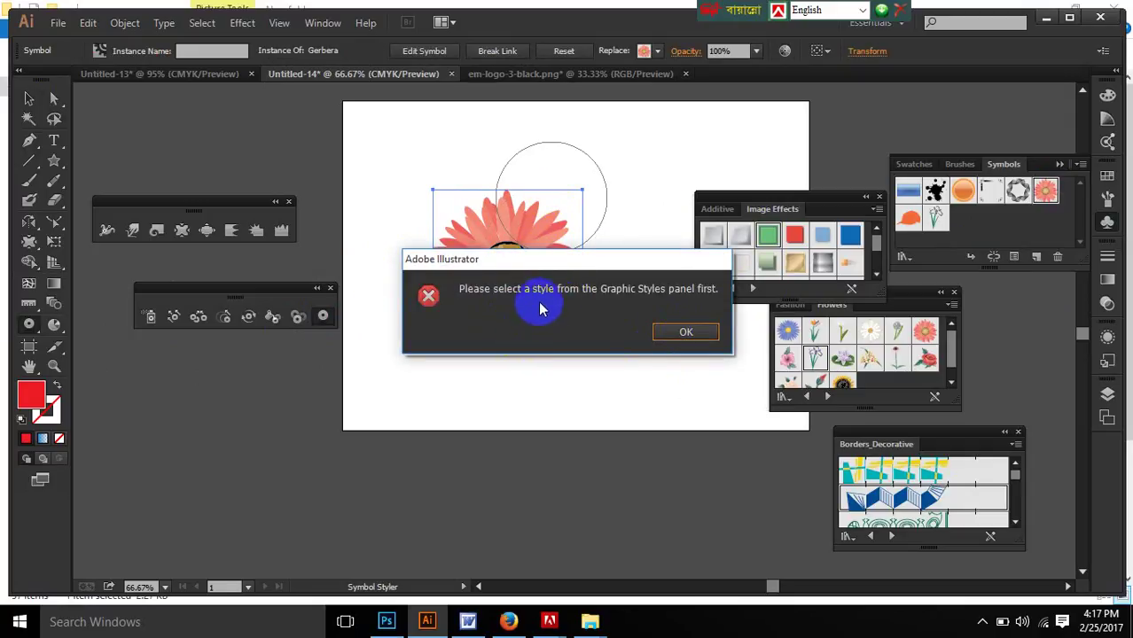
click(687, 334)
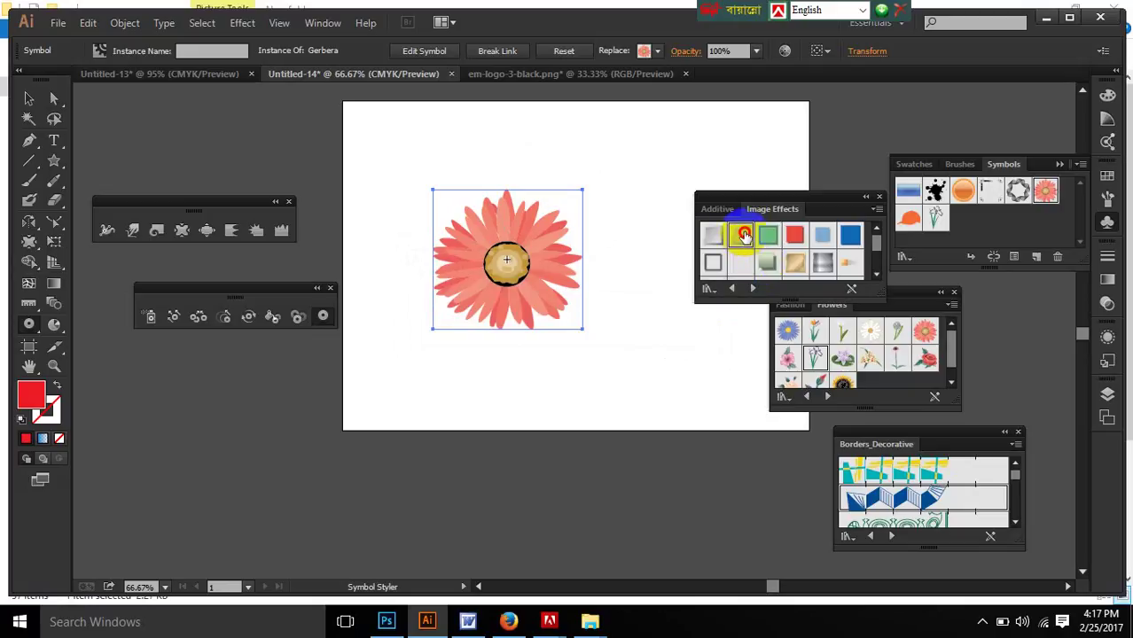
drag(744, 234, 345, 295)
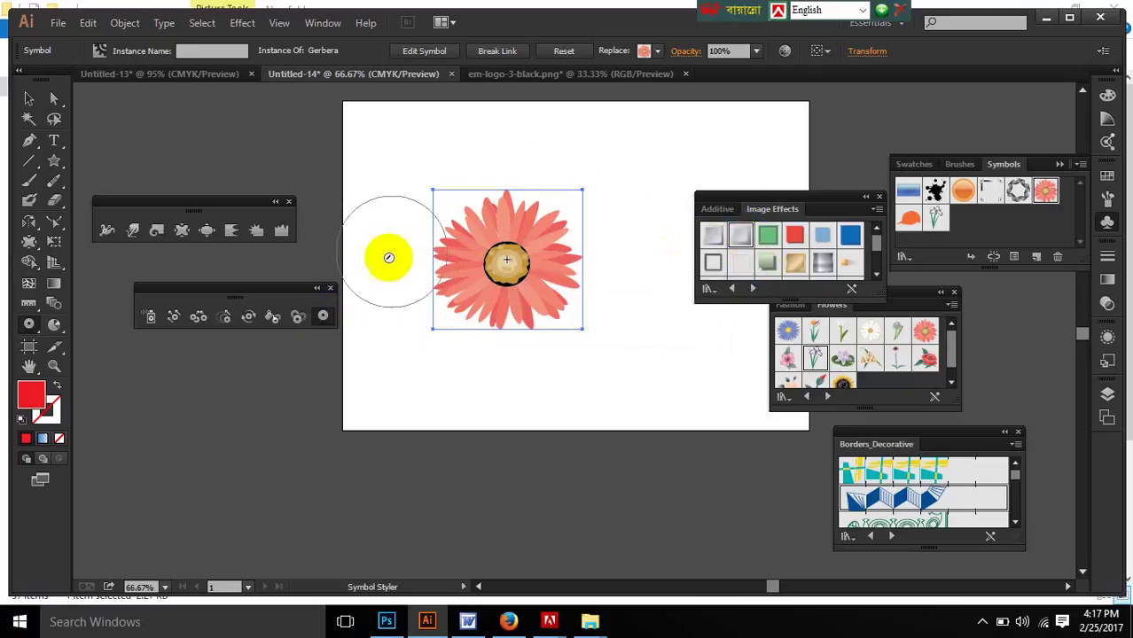
click(466, 205)
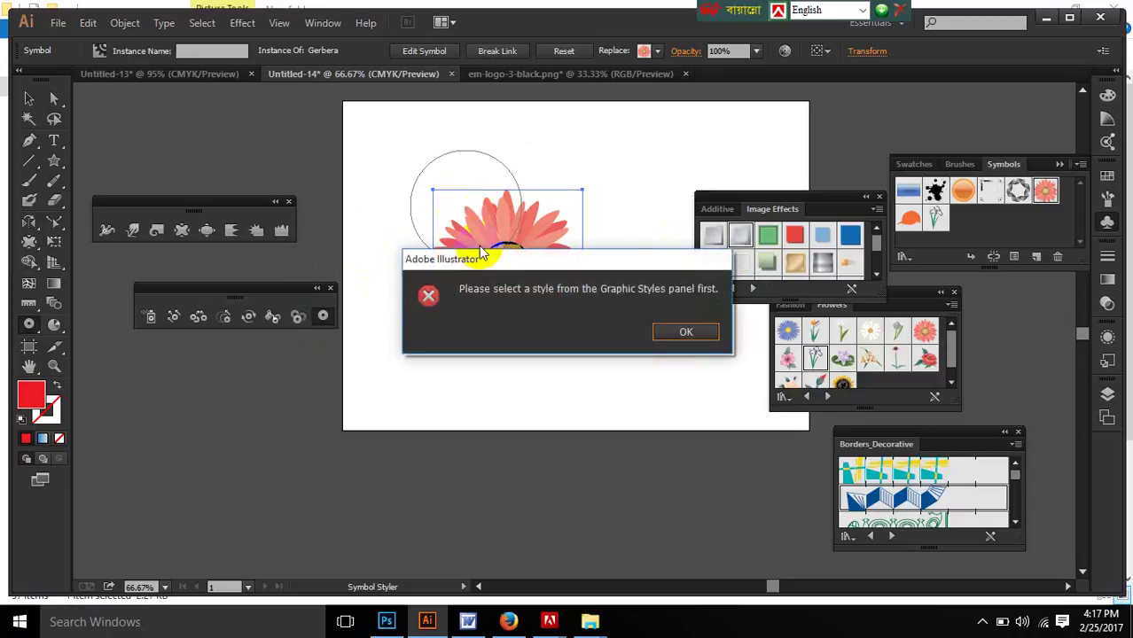
click(678, 332)
Step: Review the Symbol Styler options, keep the User Defined method, and retry applying the light-gray style to the gerbera
double_click(324, 317)
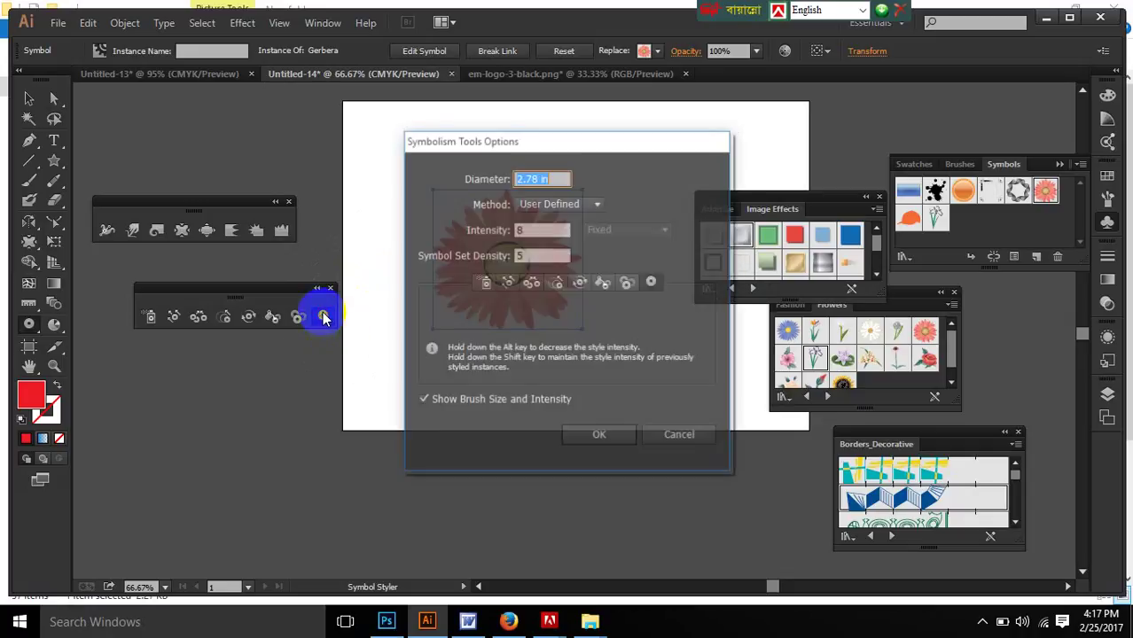
click(597, 437)
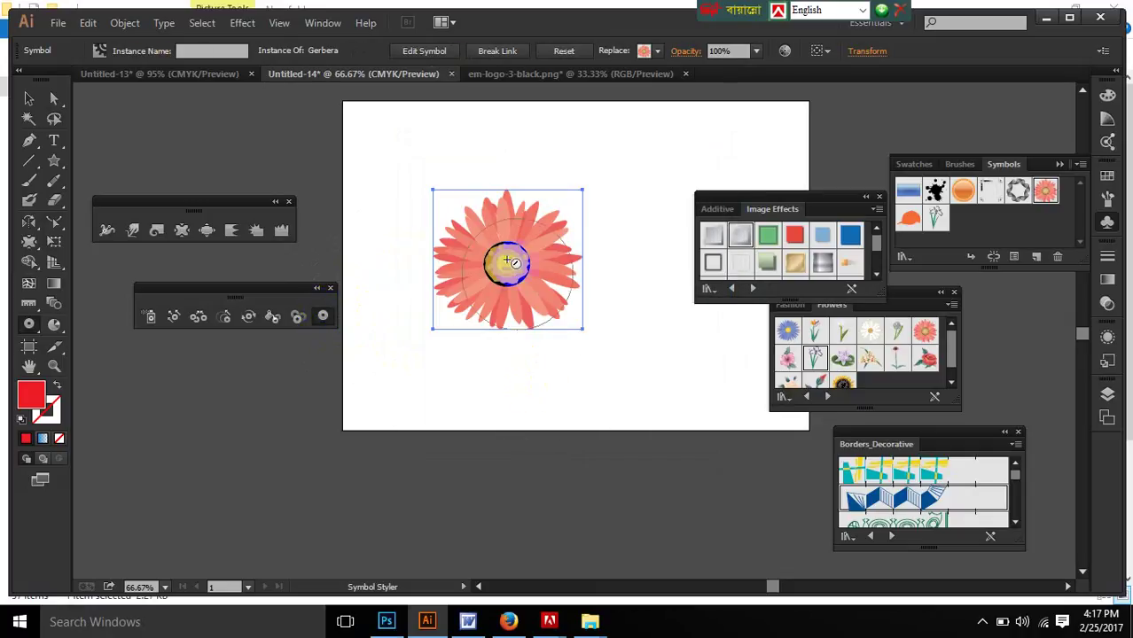
click(565, 197)
click(706, 339)
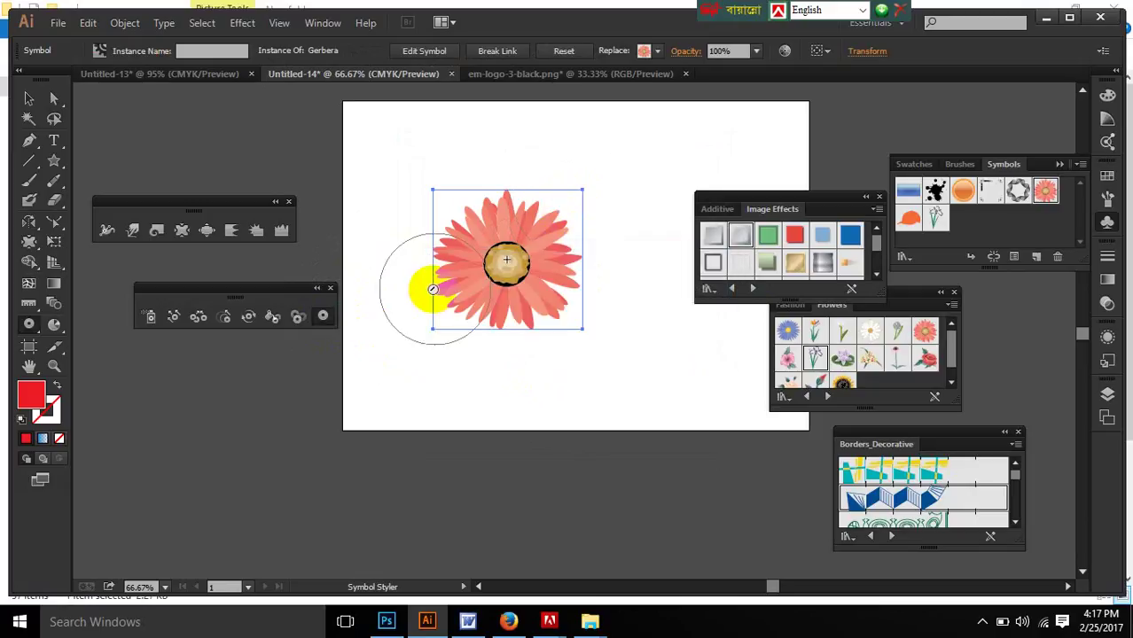
double_click(324, 316)
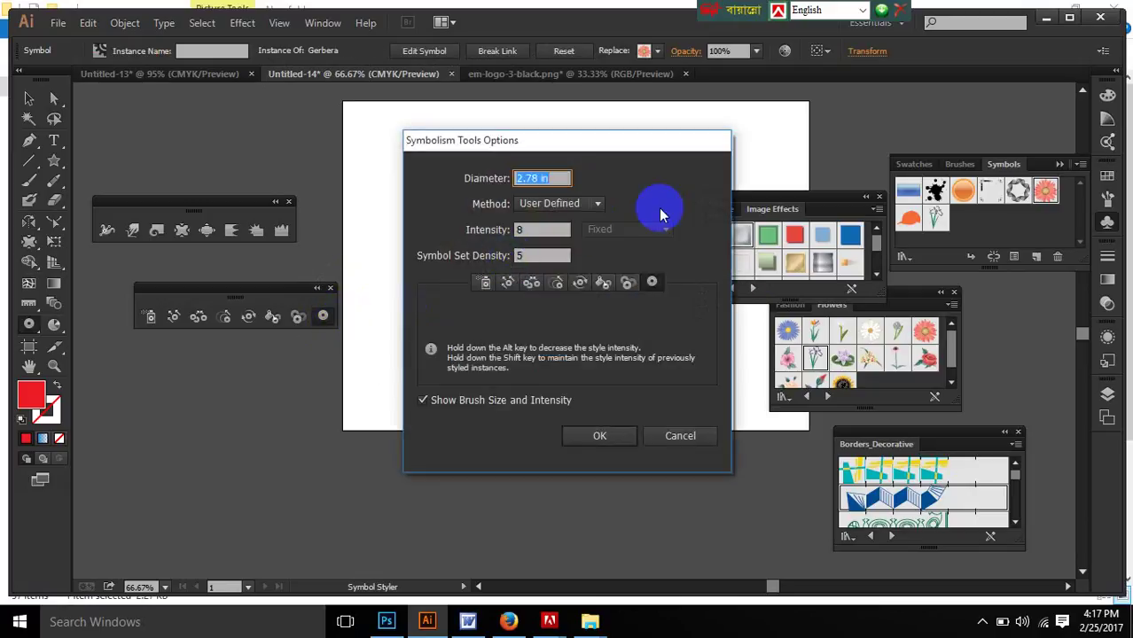
click(582, 205)
click(584, 206)
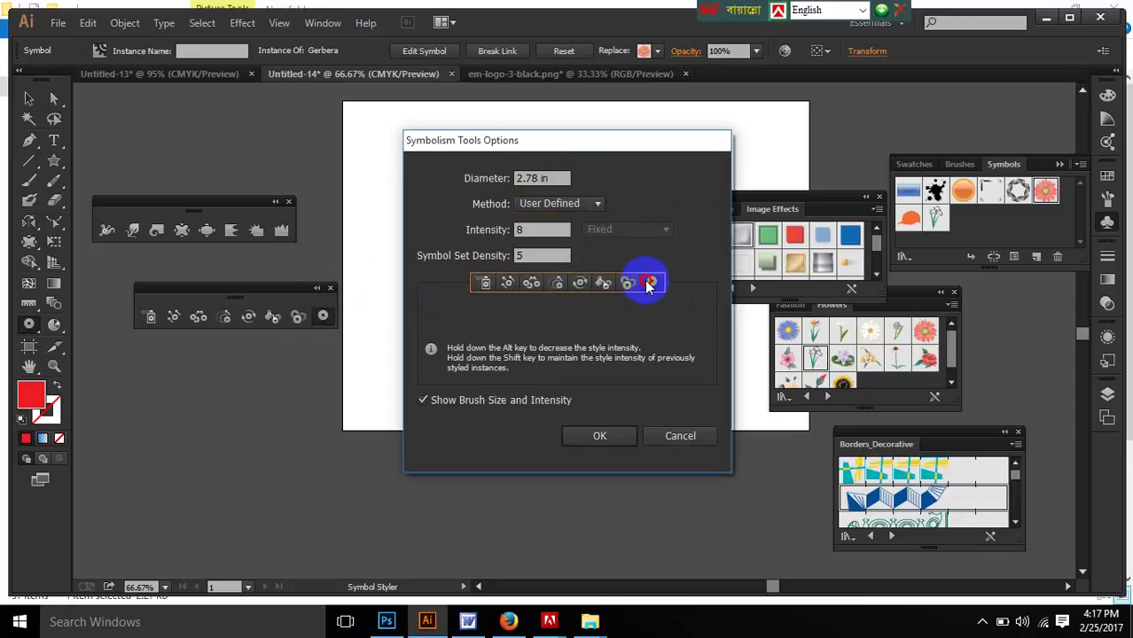
click(599, 435)
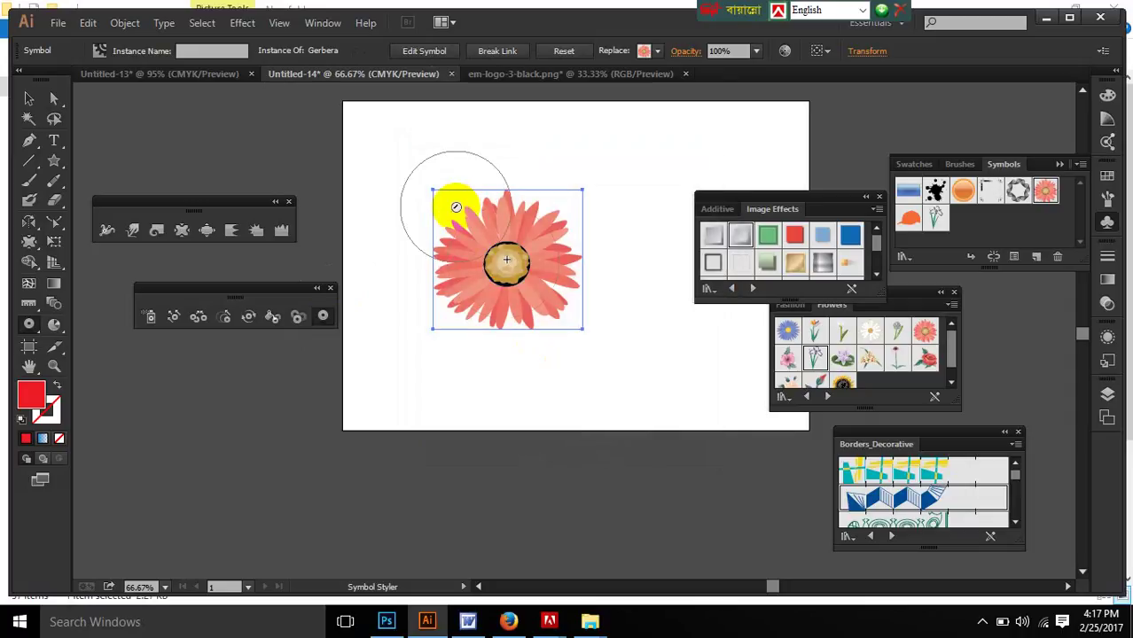
click(455, 208)
click(679, 330)
Step: Try to apply the silver gradient Image Effects style to the gerbera with the Symbol Styler
click(823, 263)
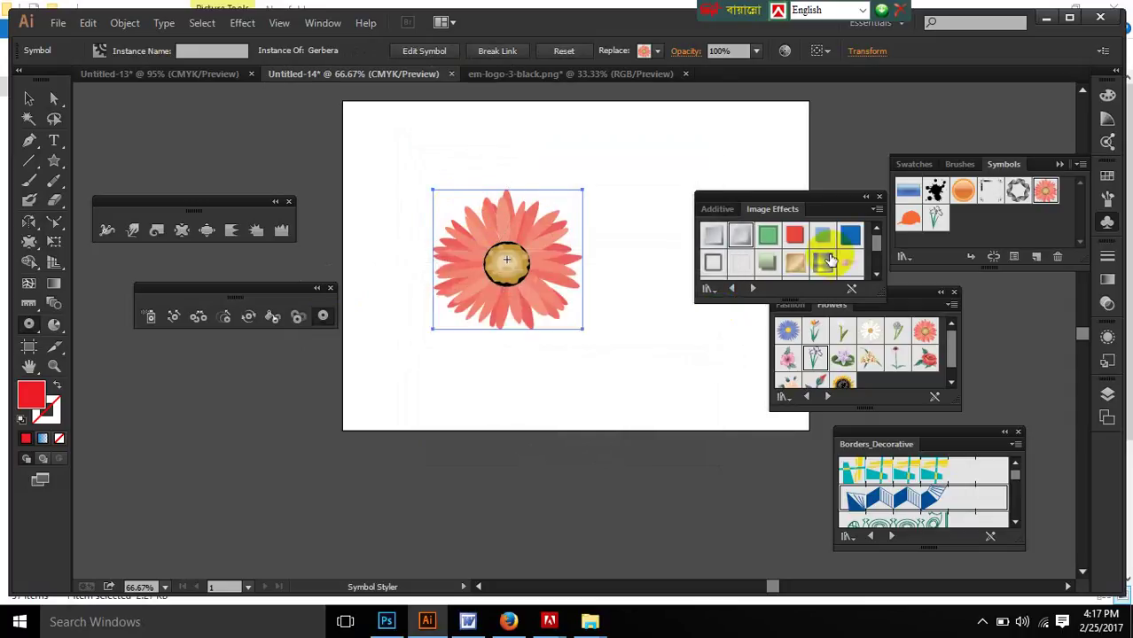
click(493, 257)
click(663, 332)
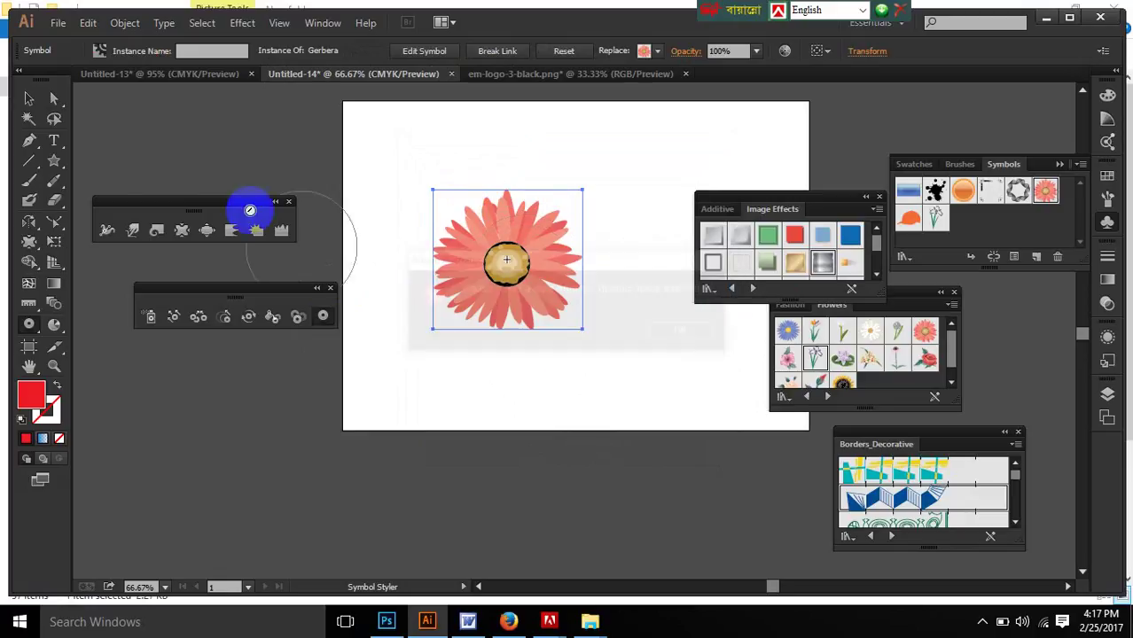
Step: Deselect the gerbera, choose the light-gray Image Effects style, and try to apply it with the Symbol Styler
click(31, 102)
click(339, 154)
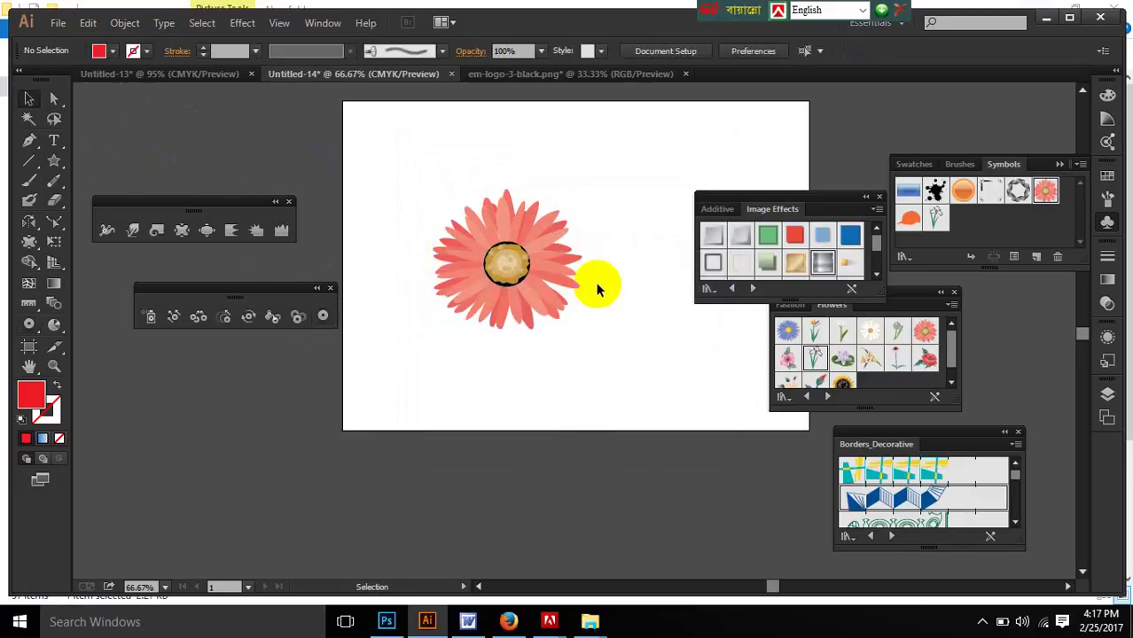
click(816, 266)
click(743, 237)
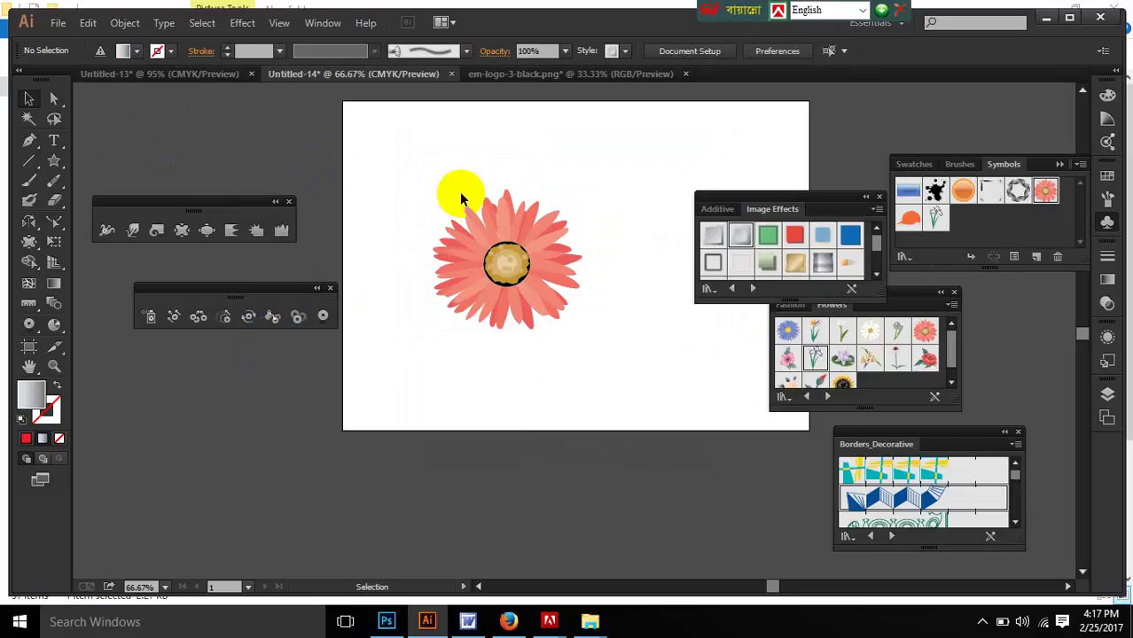
click(321, 316)
click(440, 210)
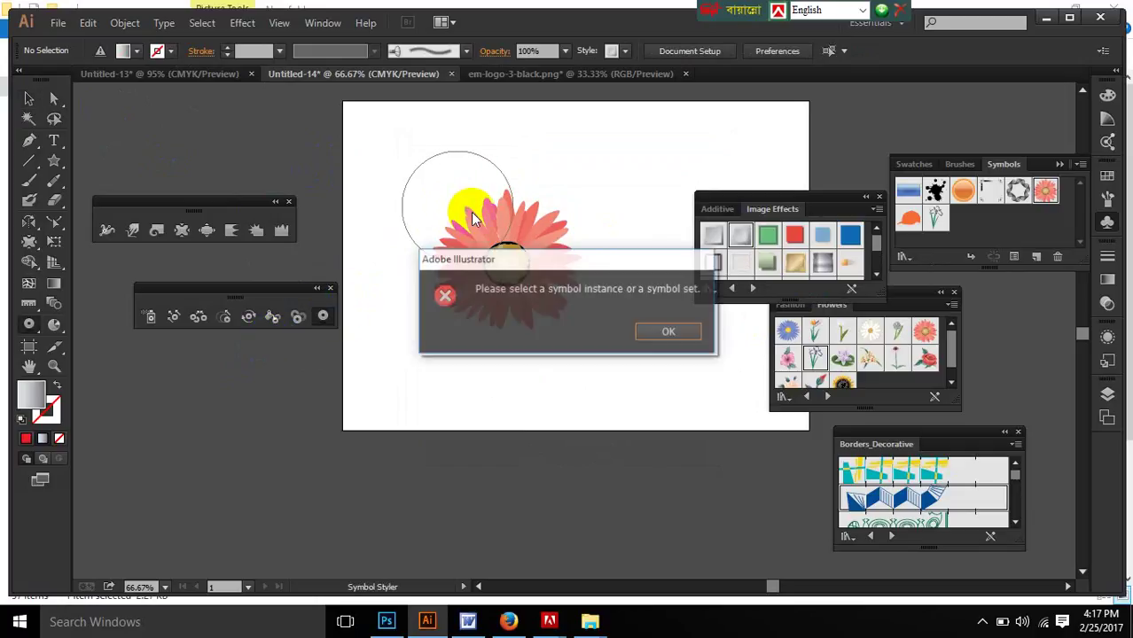
click(690, 325)
click(536, 231)
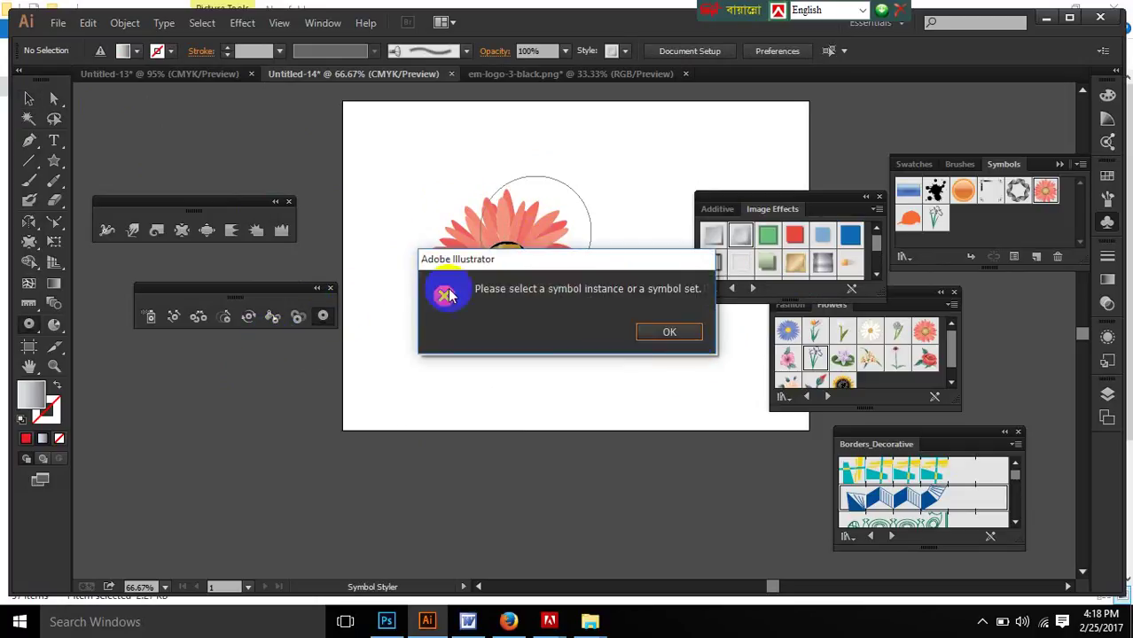
click(677, 333)
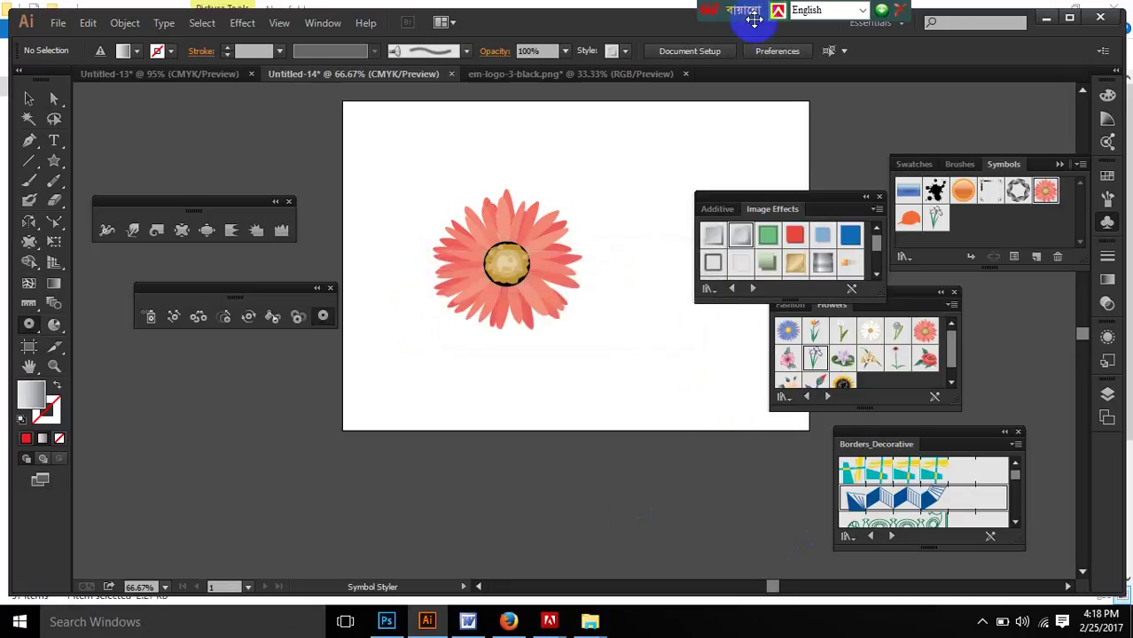
click(982, 622)
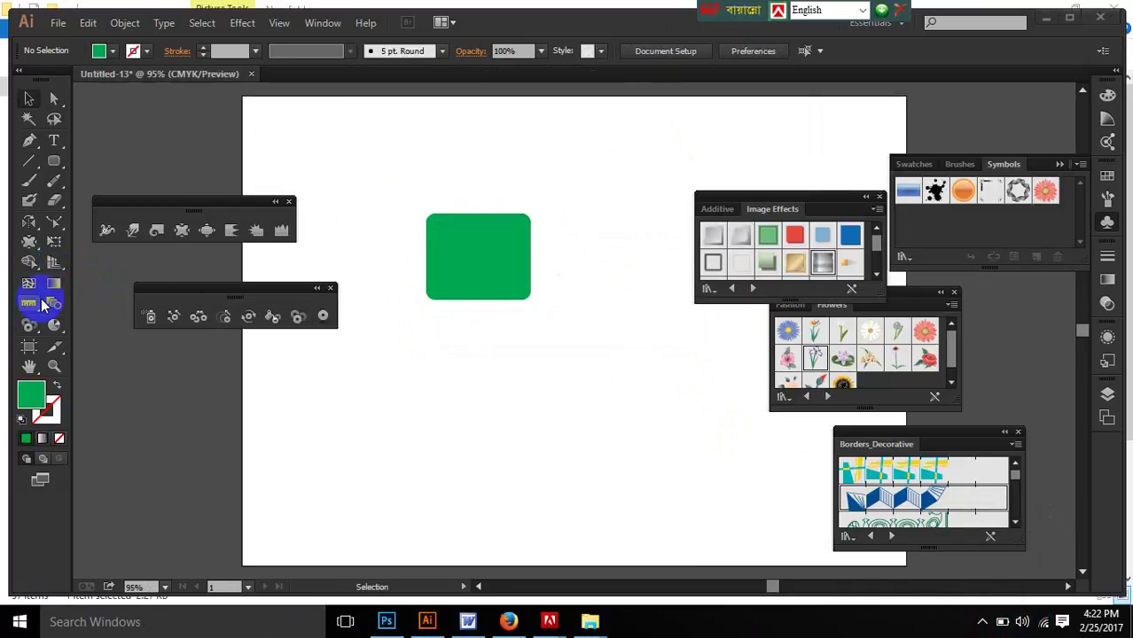
Step: Close the floating distortion and symbolism tool groups
click(288, 202)
click(330, 289)
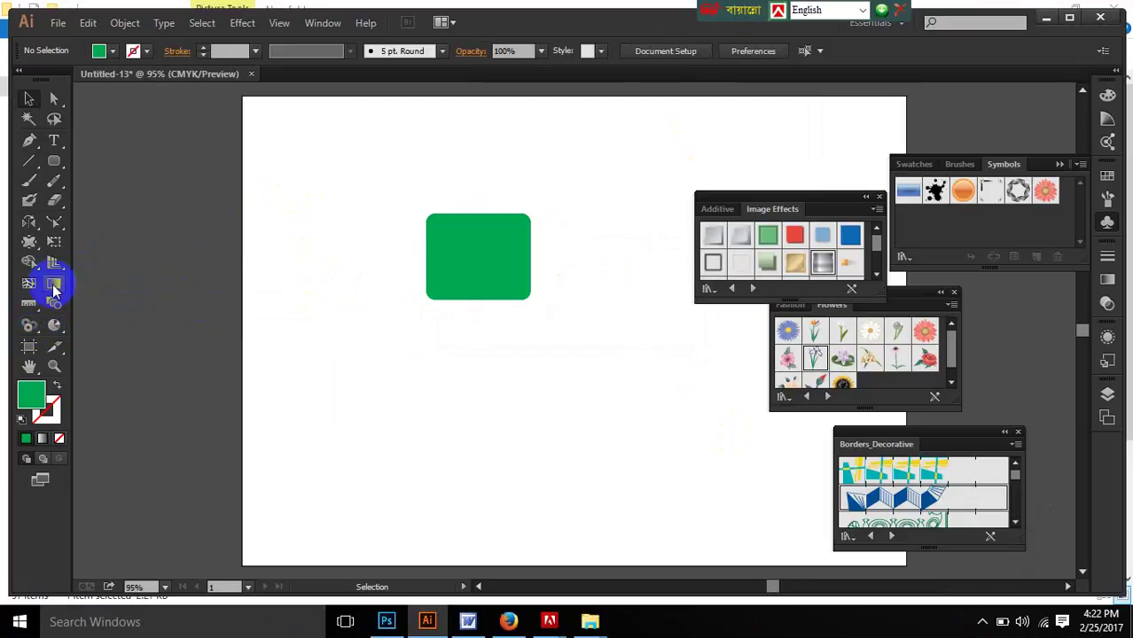
click(55, 310)
click(34, 246)
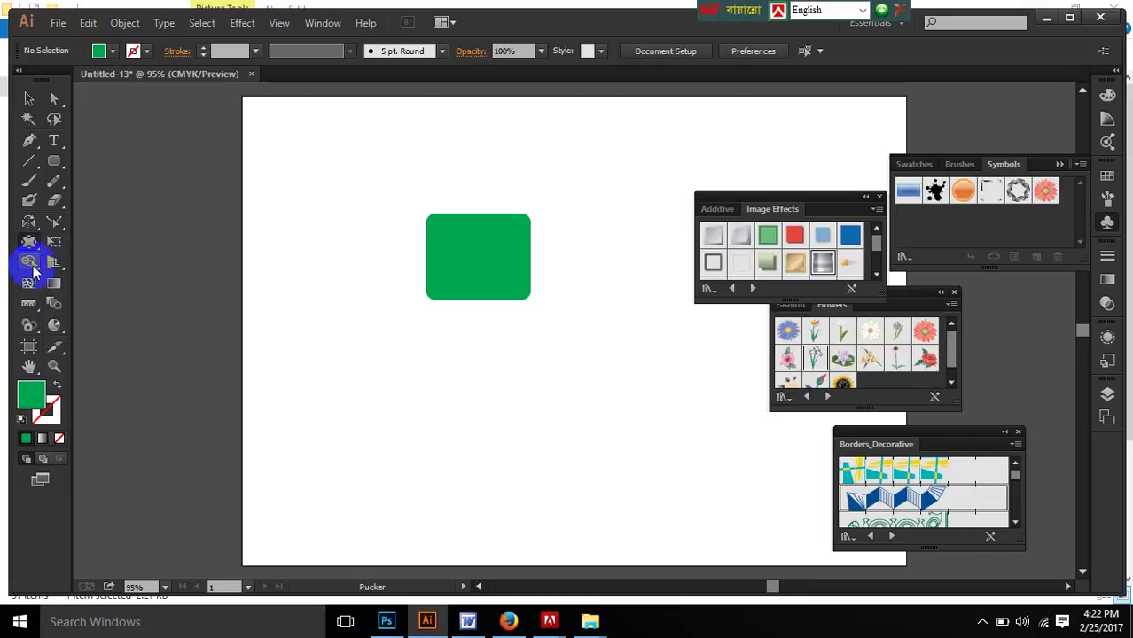
click(54, 345)
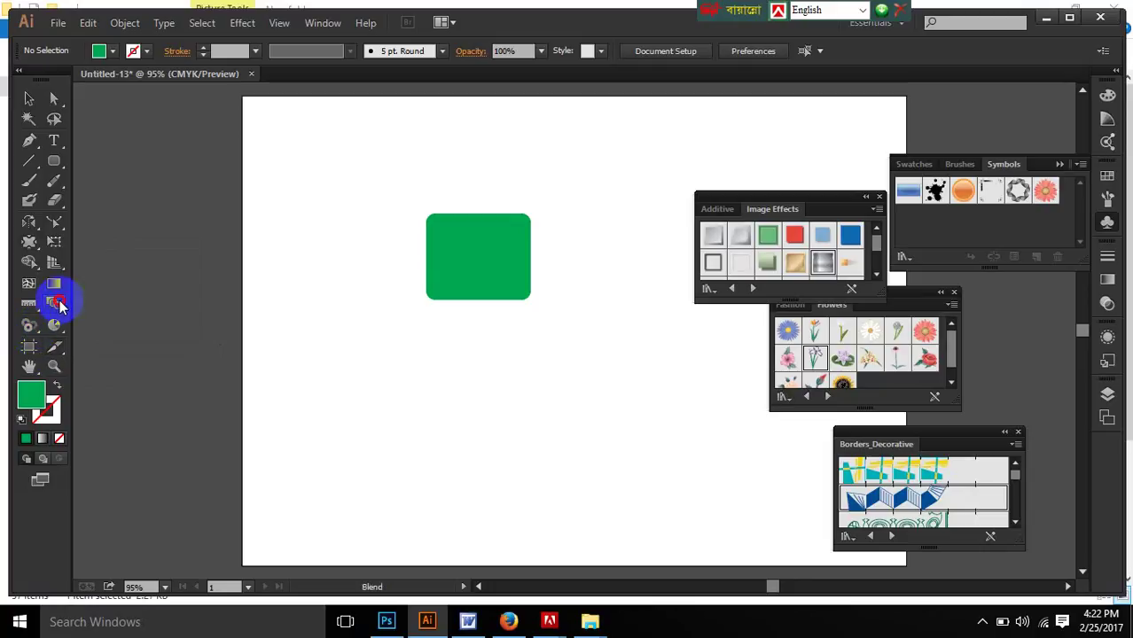
click(54, 263)
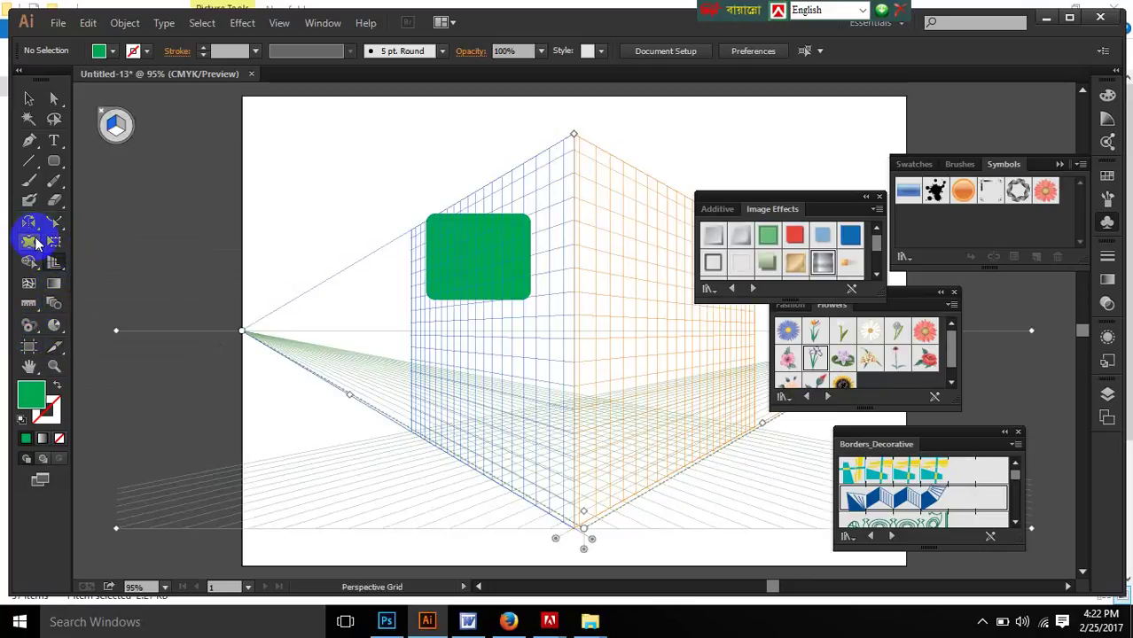
Step: Close the green rounded rectangle document without saving and create a new A4 landscape document in inches
key(ctrl+w)
click(647, 330)
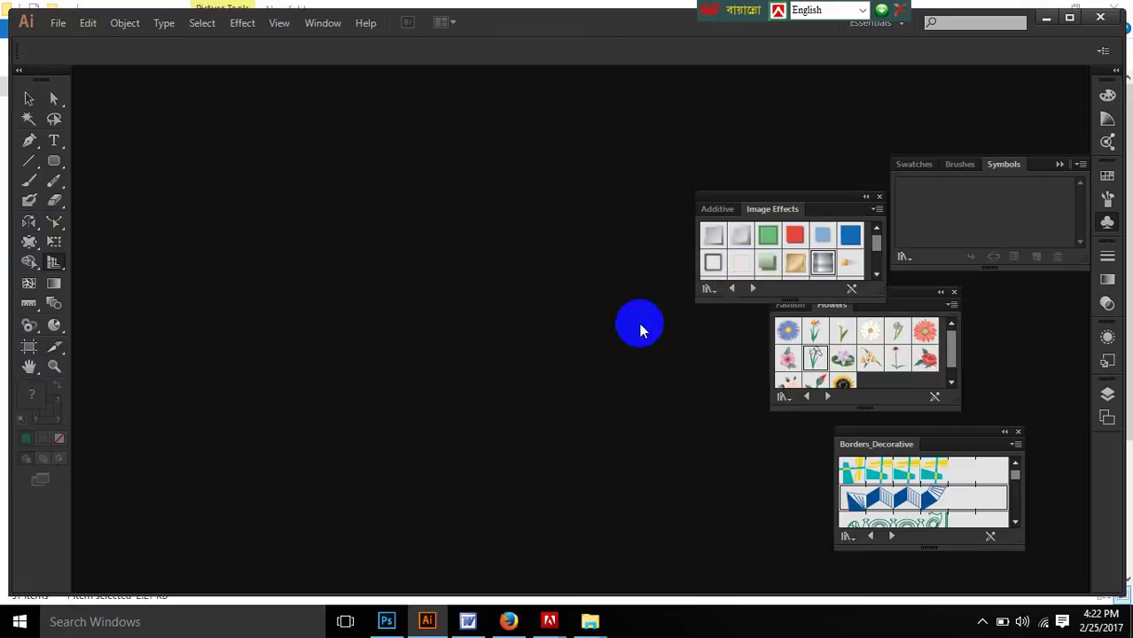
key(ctrl+n)
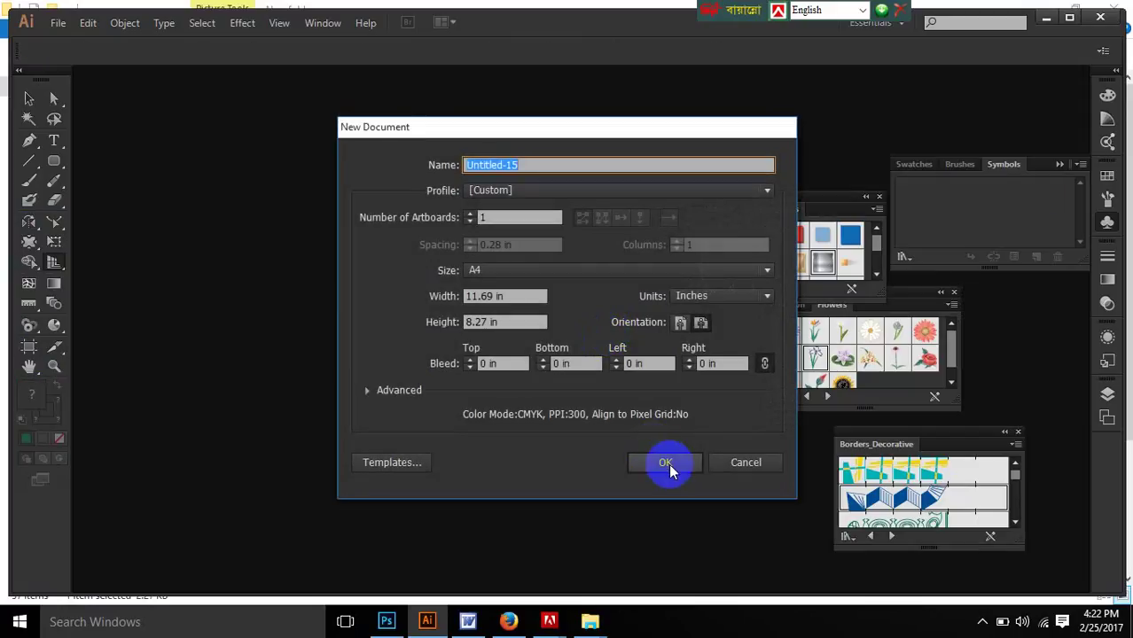
click(668, 464)
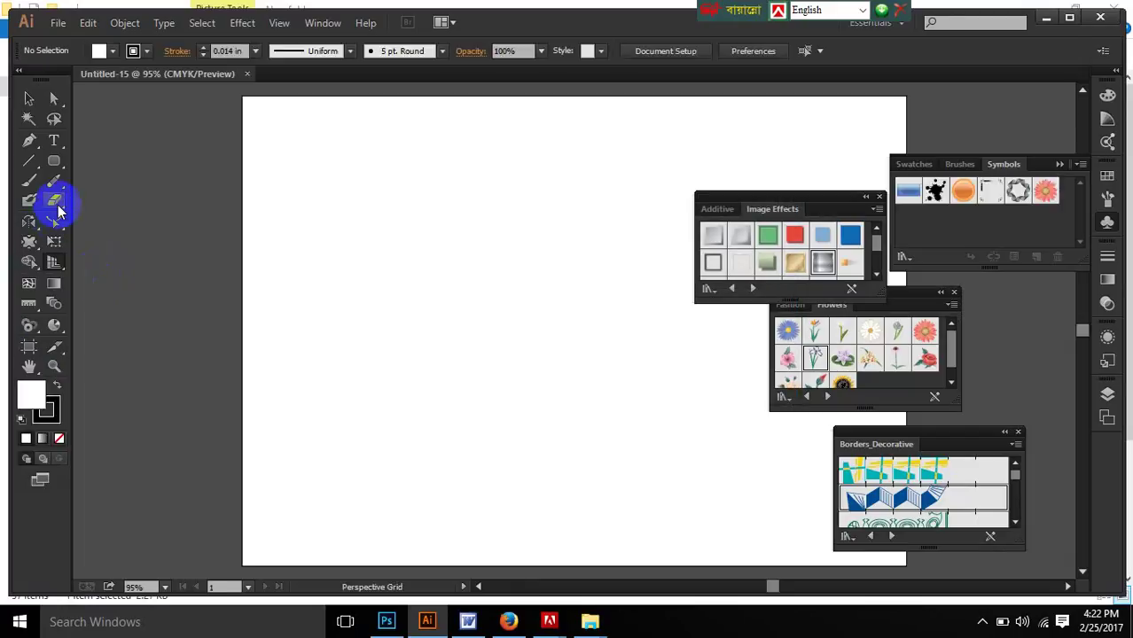
click(27, 101)
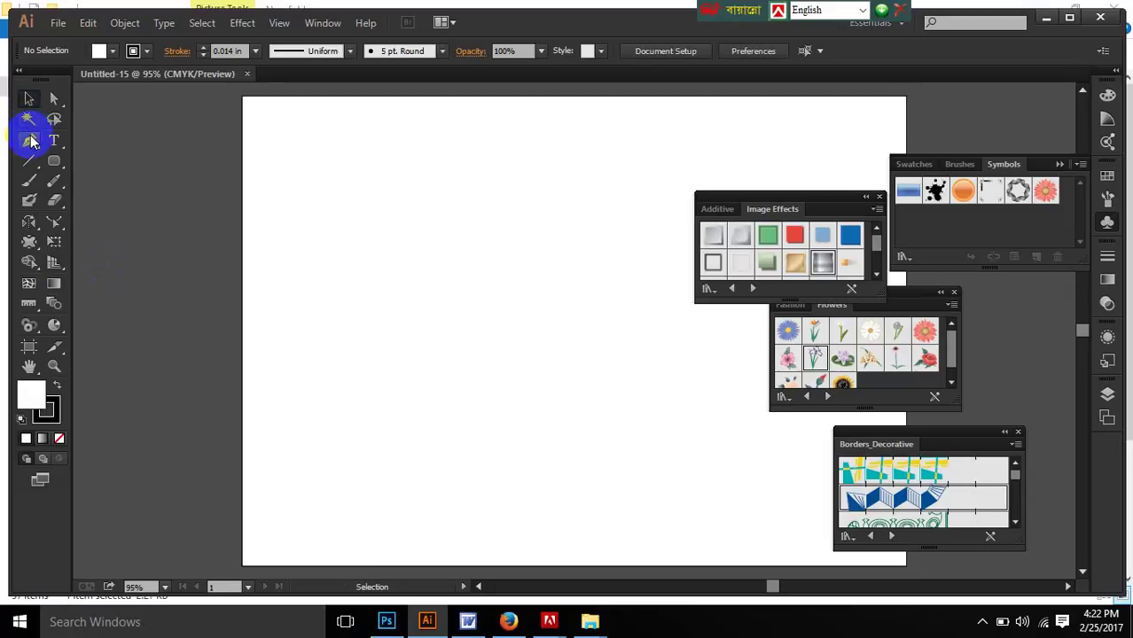
drag(30, 163, 32, 164)
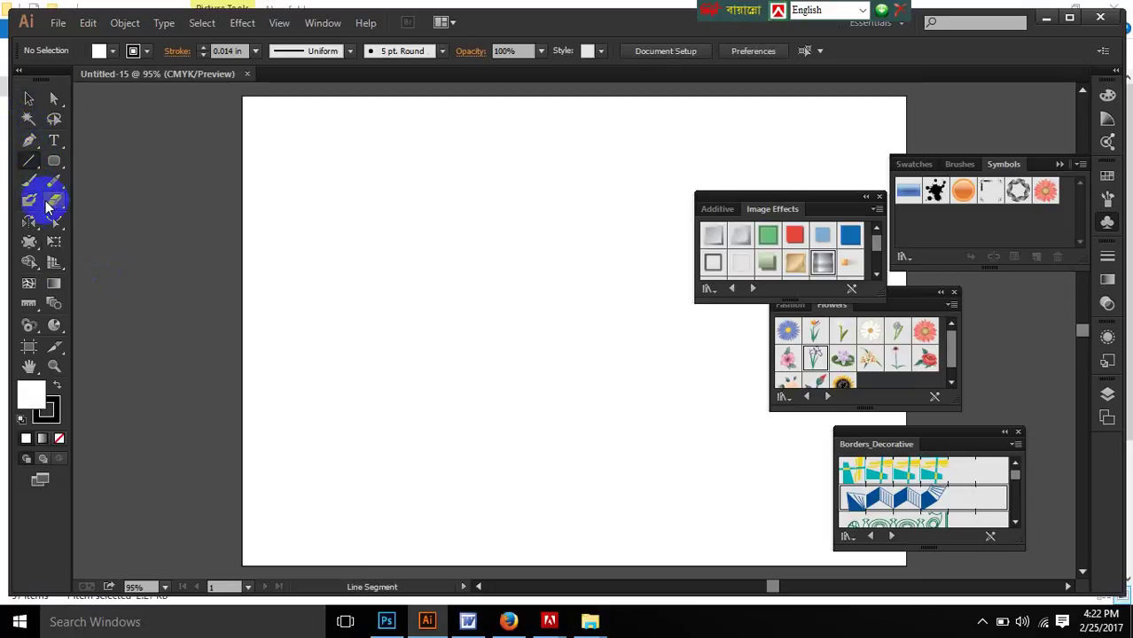
drag(30, 224, 31, 266)
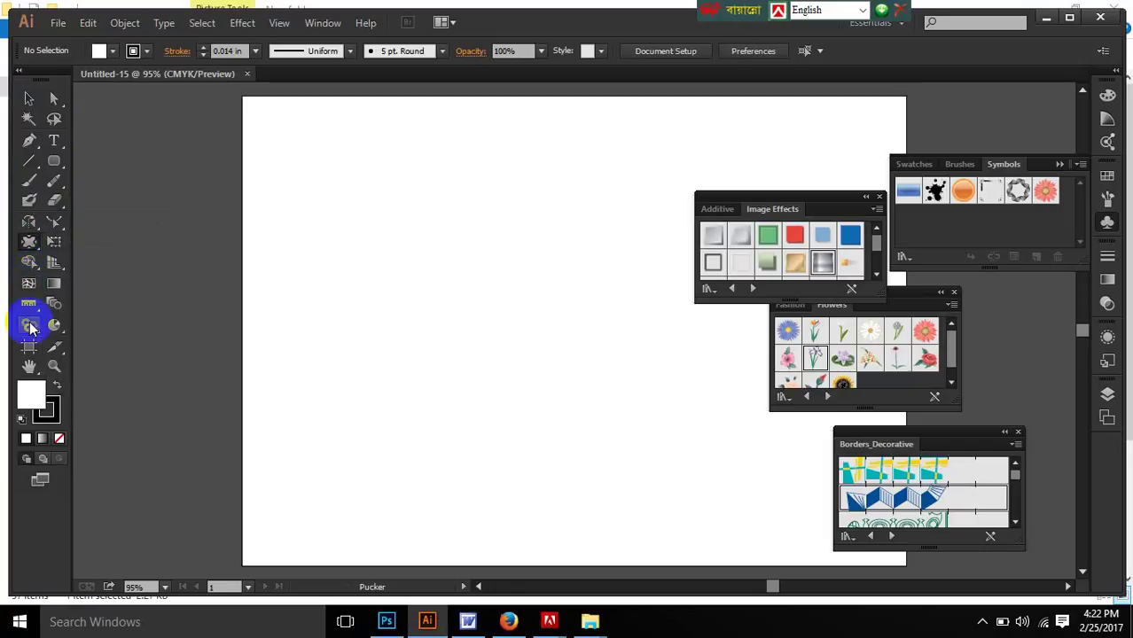
Step: Detach the graph tools as a floating group, place it beside the artboard's upper part, and choose the Pie Graph tool
drag(55, 327, 252, 405)
drag(175, 344, 180, 217)
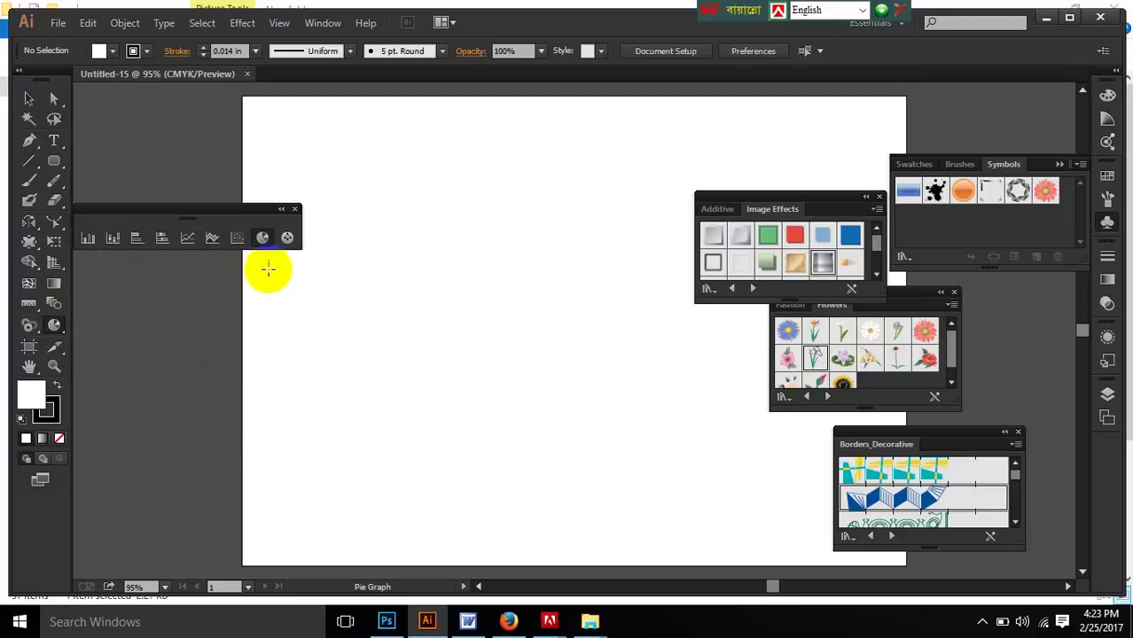
click(260, 239)
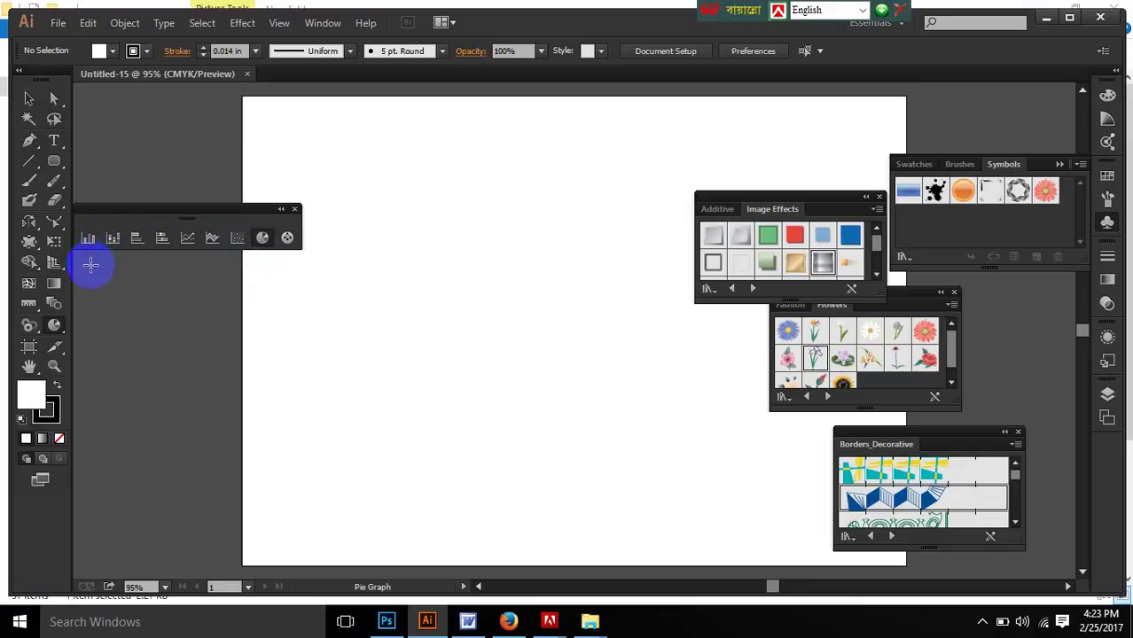
Step: Draw a small column graph in the artboard's upper area and enter h, u and m as row labels in the first data column
click(87, 238)
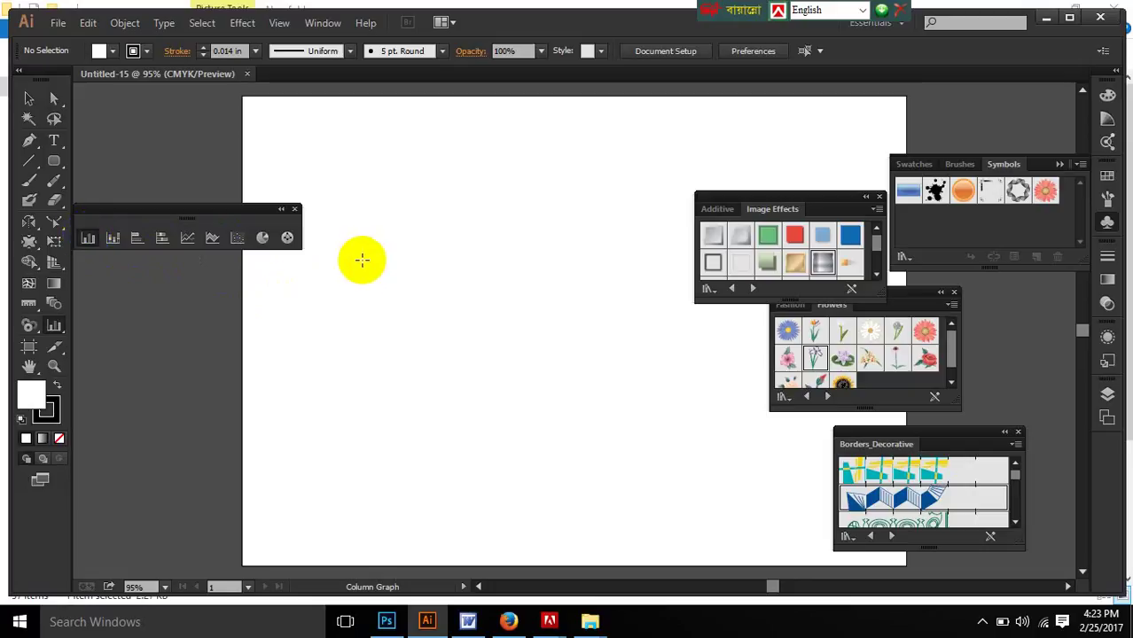
drag(362, 258, 399, 259)
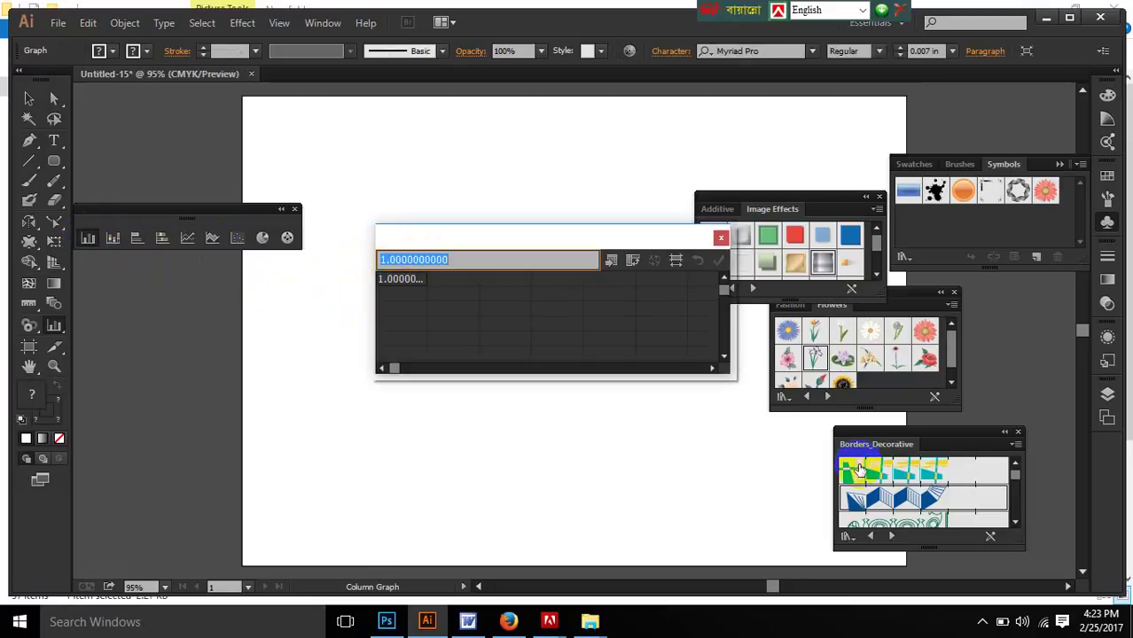
click(425, 280)
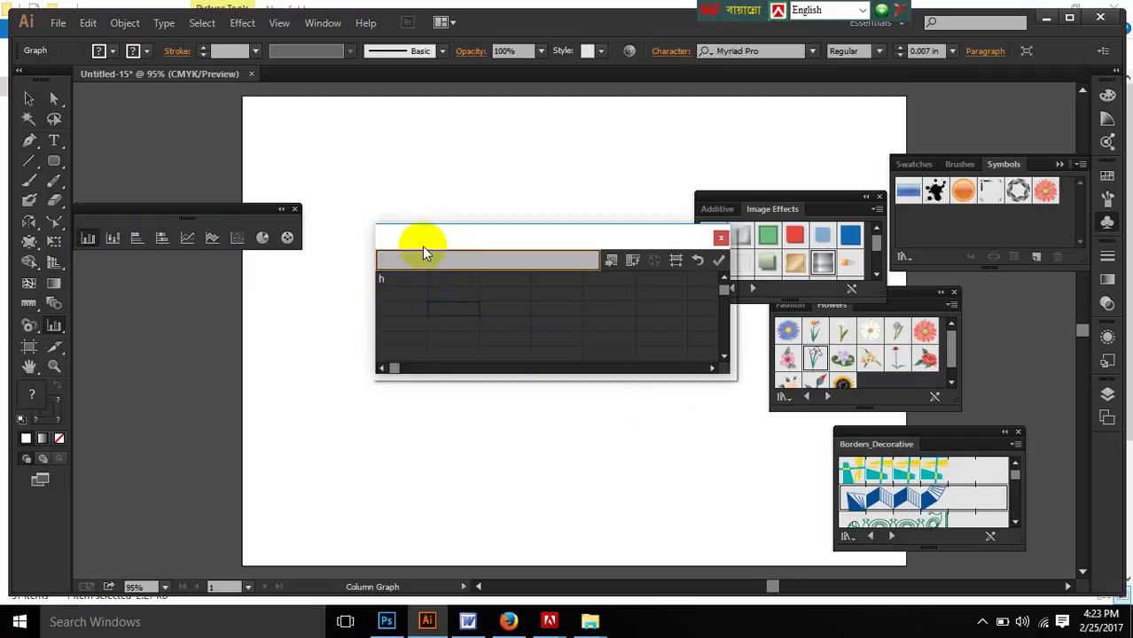
click(402, 263)
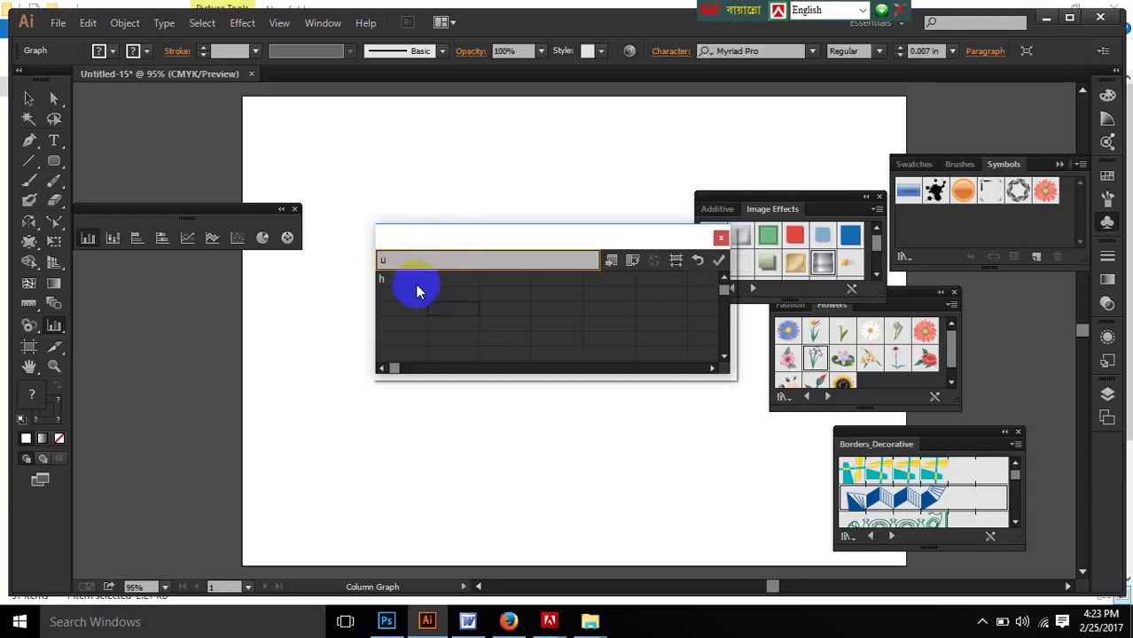
click(397, 281)
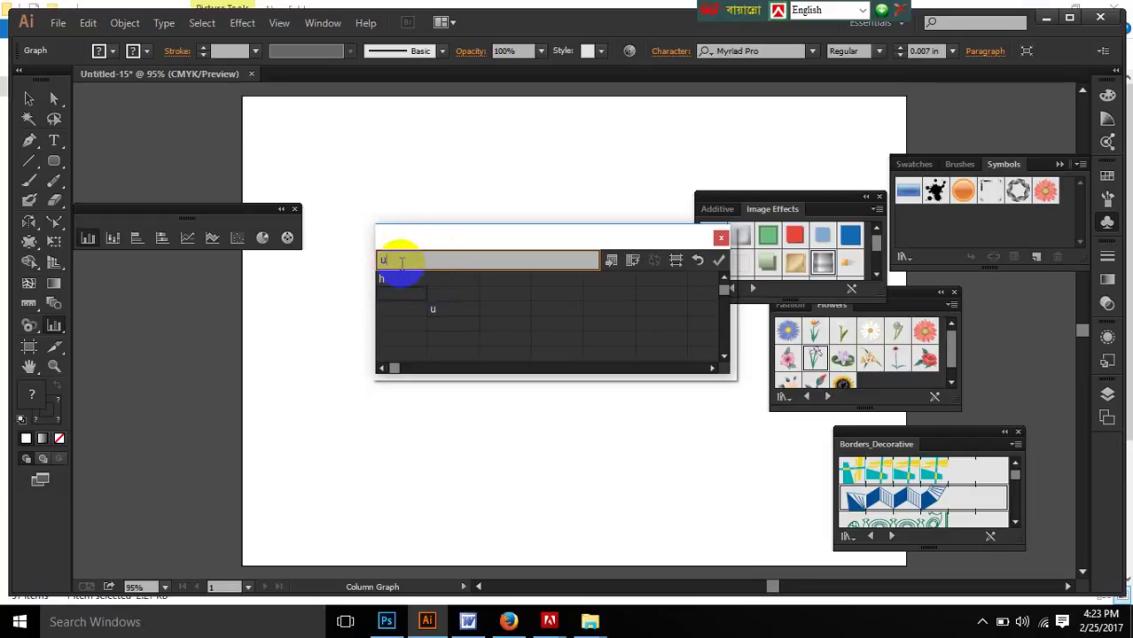
click(398, 310)
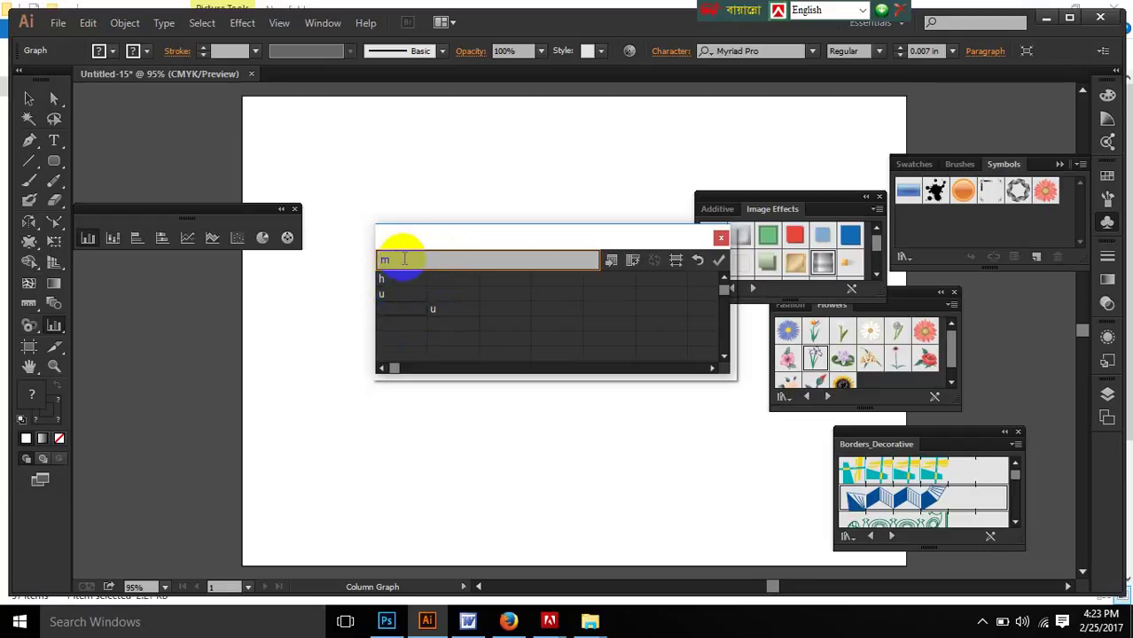
text(m)
key(Return)
Step: Fill the second data column with 100, 200 and 300 for rows h, u and m
click(468, 282)
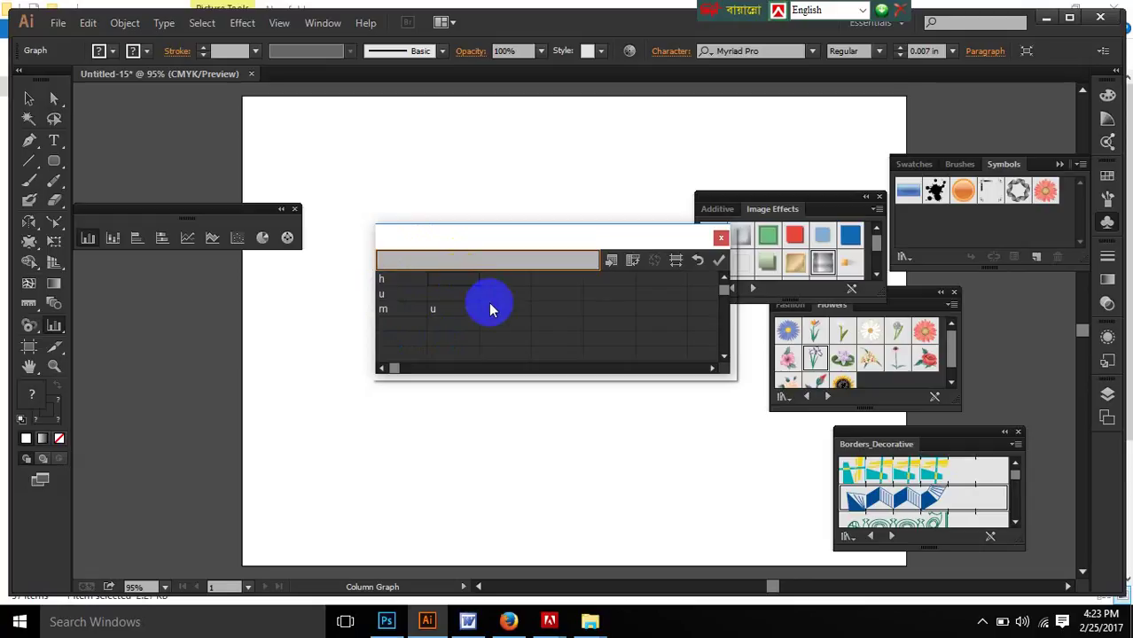
text(1)
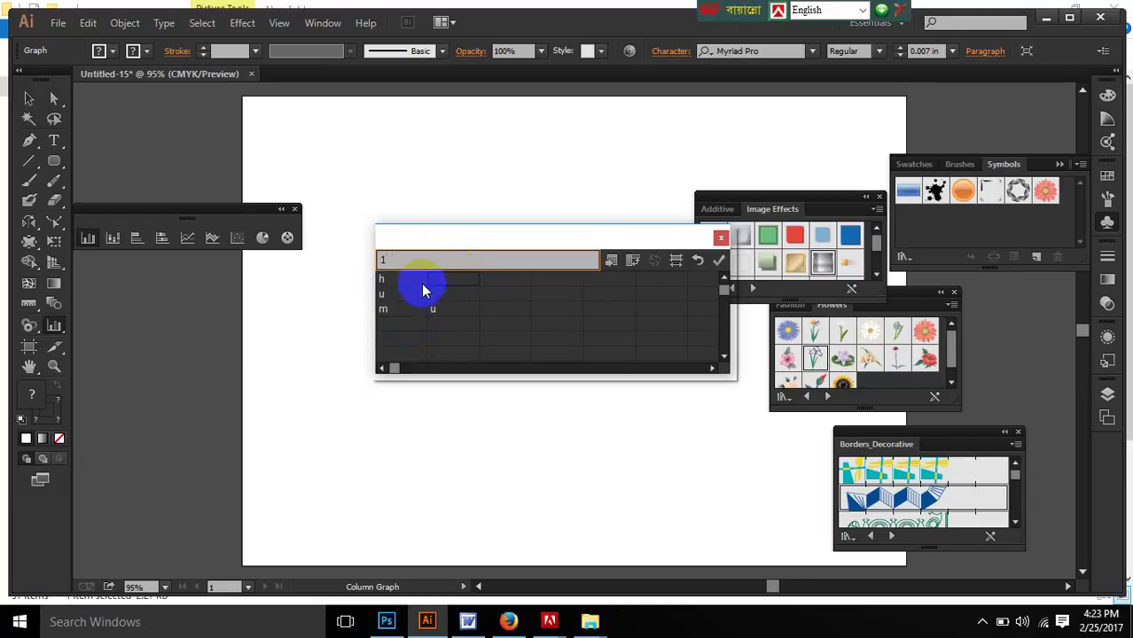
text(00)
click(454, 300)
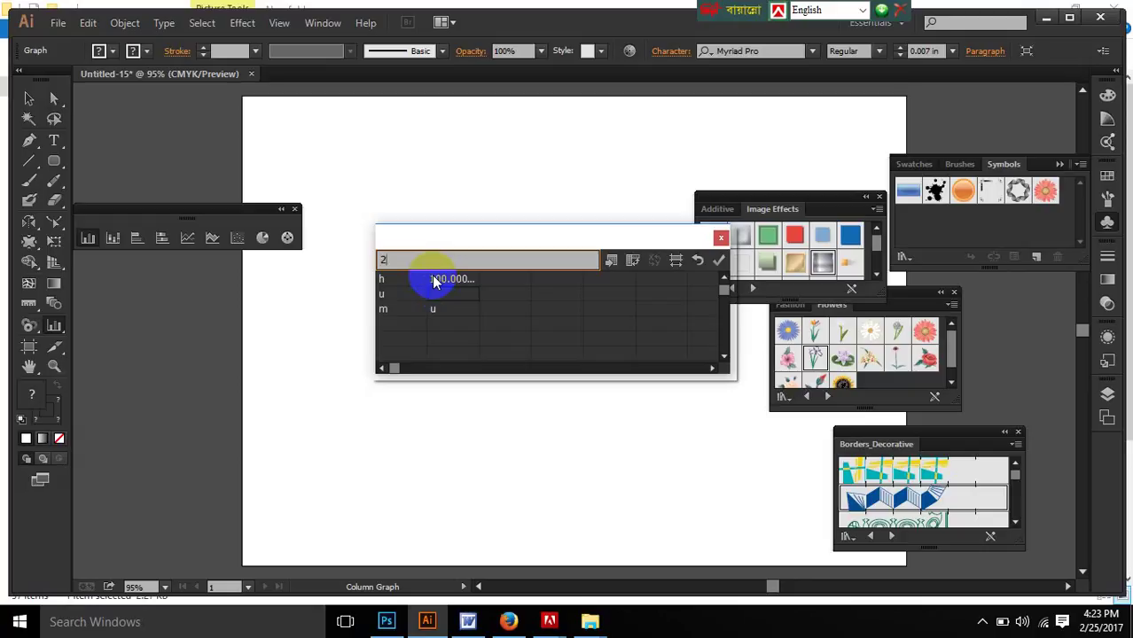
text(200)
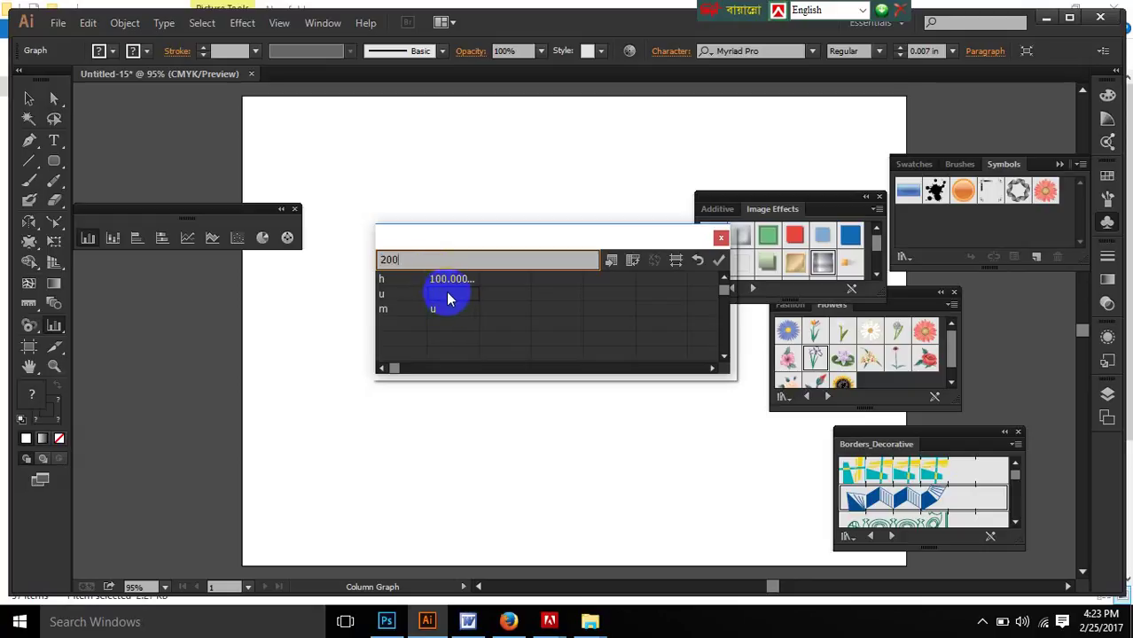
click(441, 310)
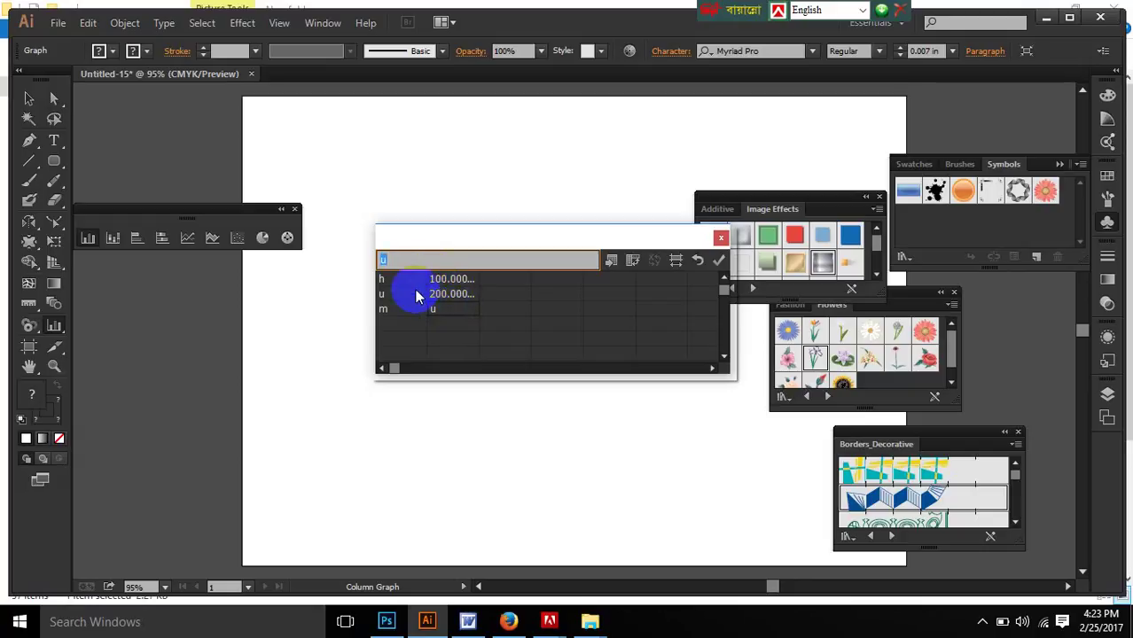
text(300)
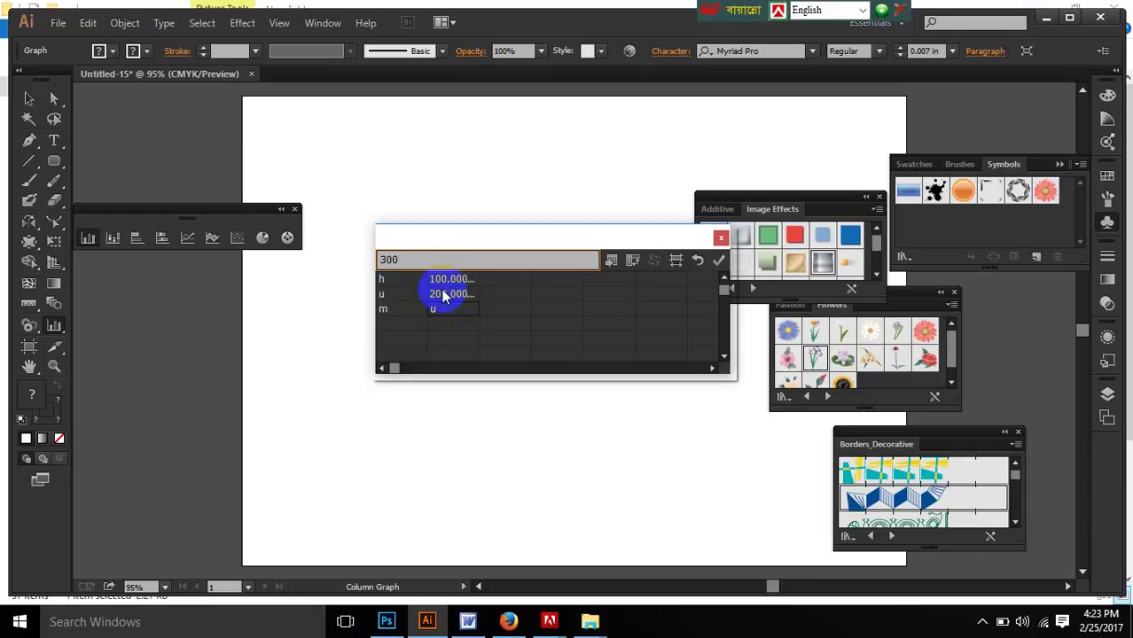
key(Return)
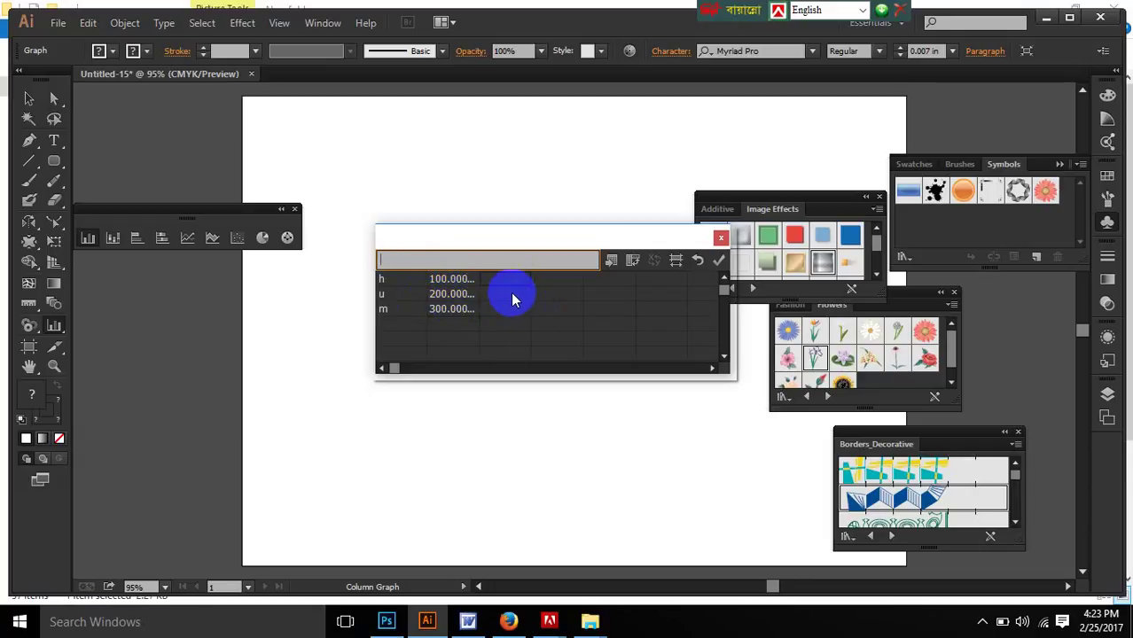
Step: Fill the third data column with 50, 75 and 100 for rows h, u and m
text(50.0000...)
click(502, 309)
text(100)
key(Return)
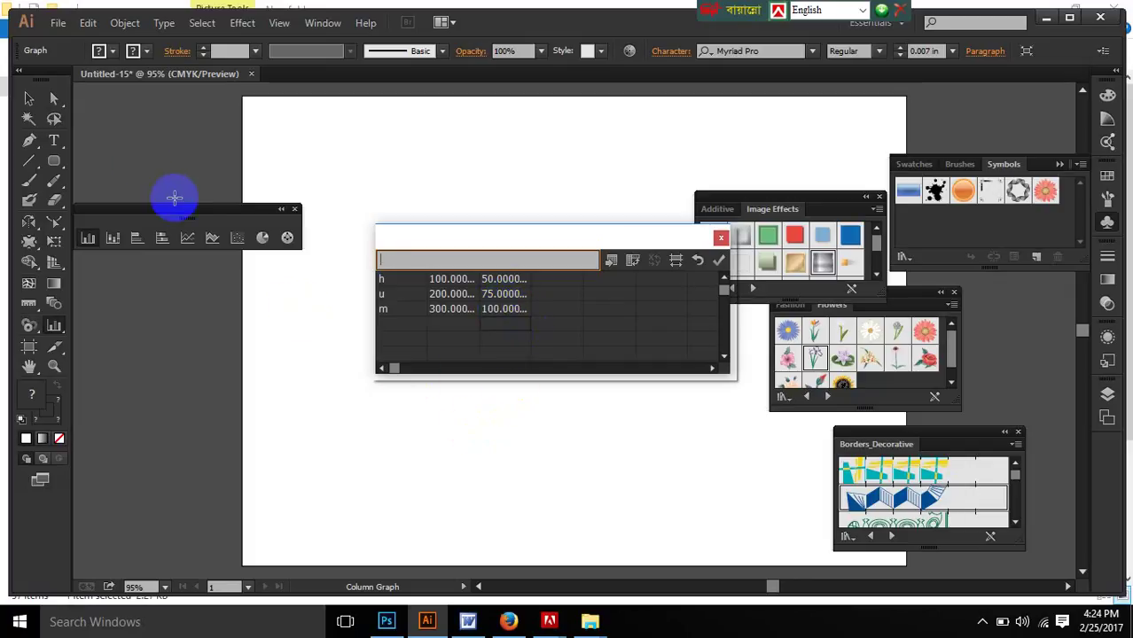
Step: Place a second column graph below the data window, 0 in wide and 0.0292 in high
click(451, 418)
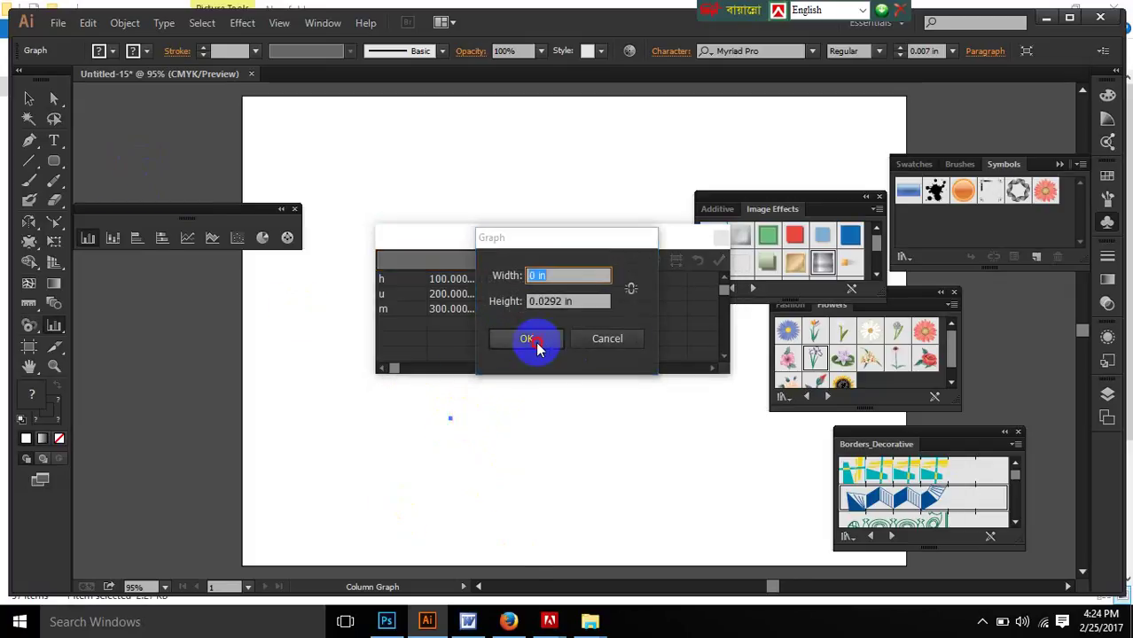
click(532, 340)
click(547, 331)
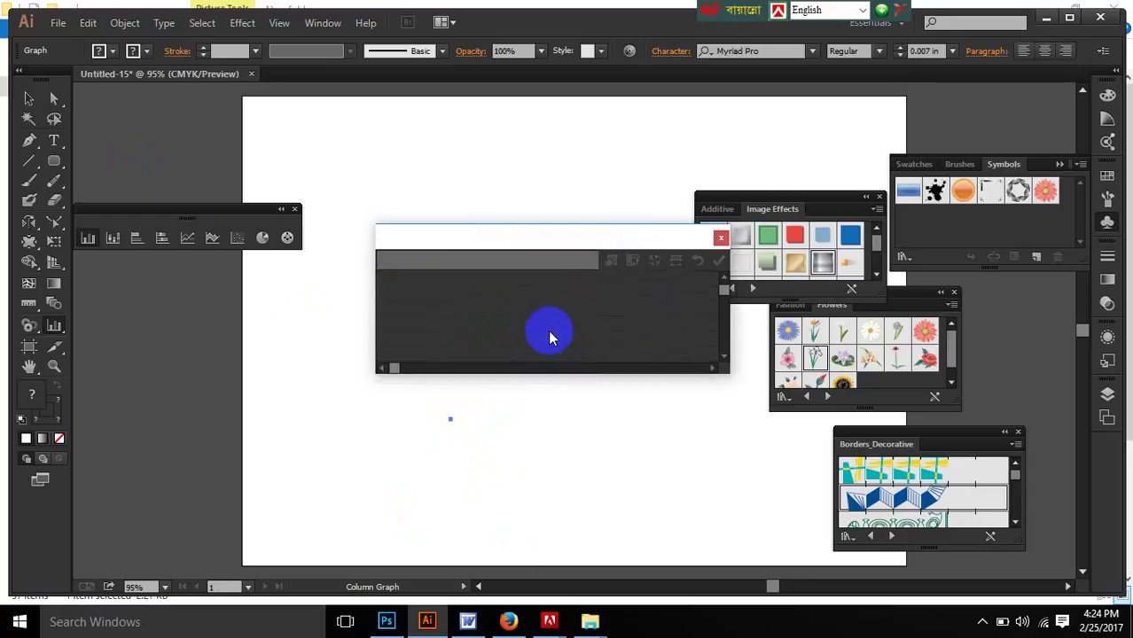
click(552, 284)
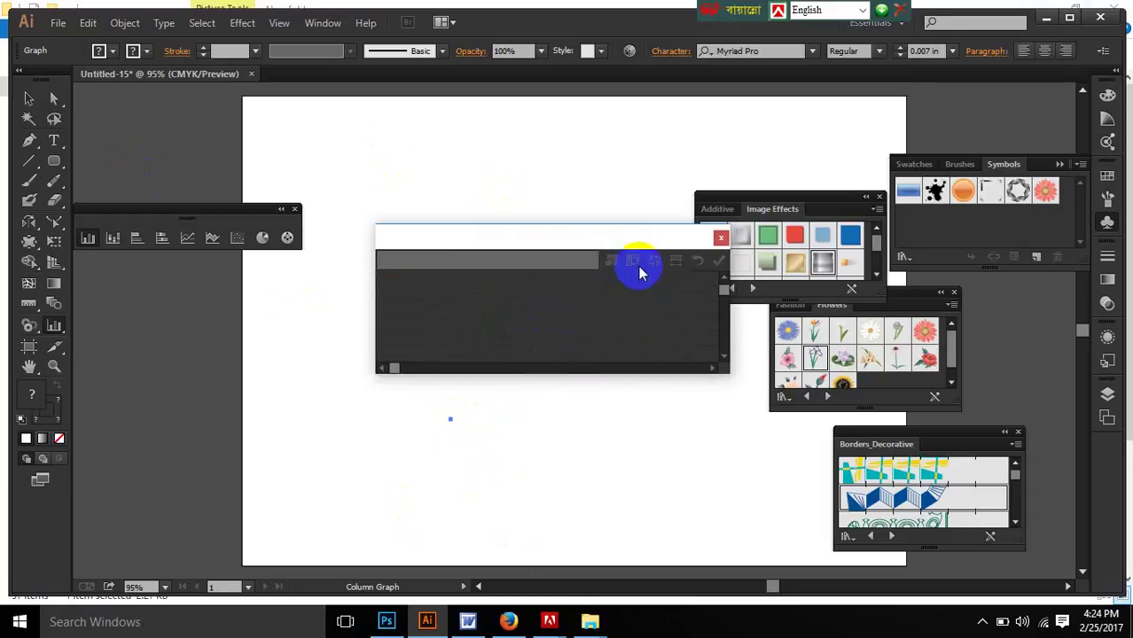
click(724, 295)
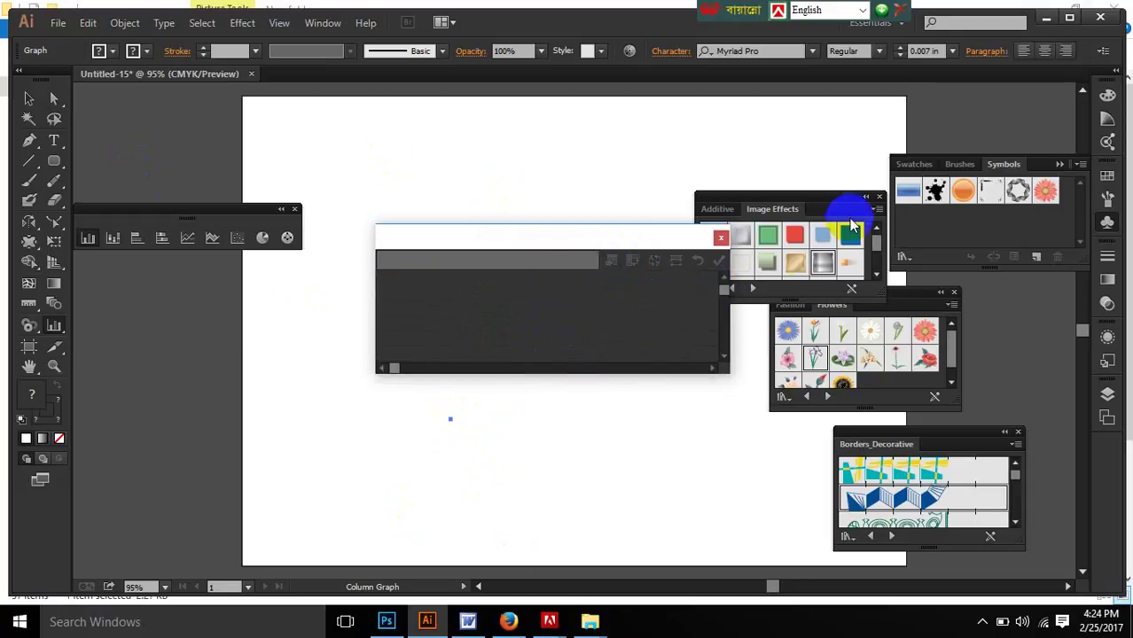
Step: Close the Image Effects and Flowers libraries and the empty graph data window
click(880, 196)
click(950, 300)
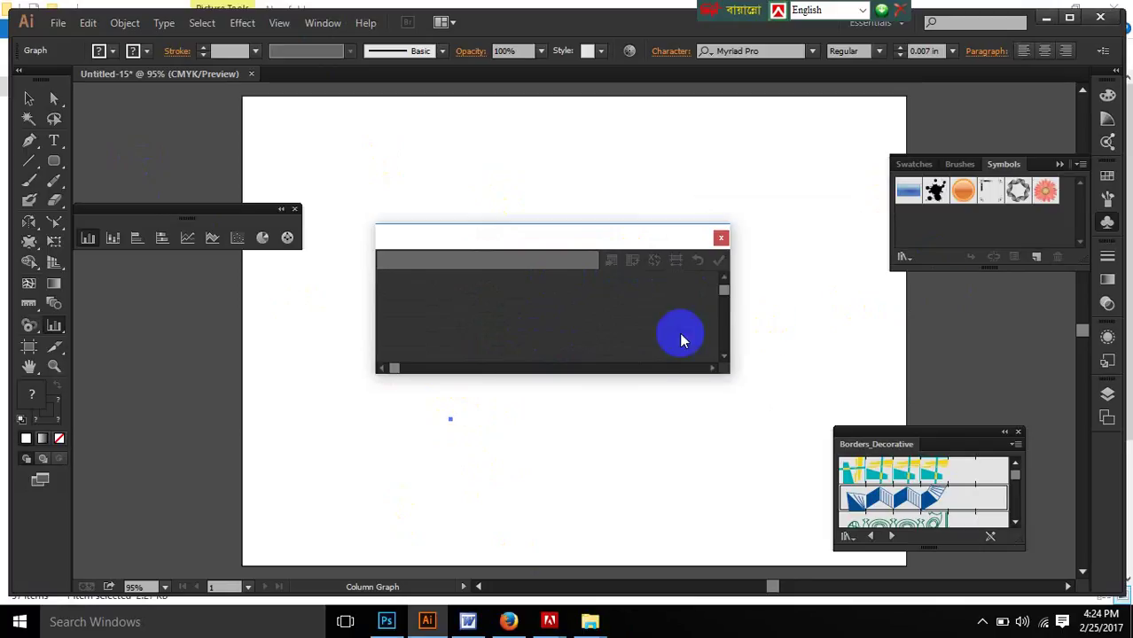
click(30, 99)
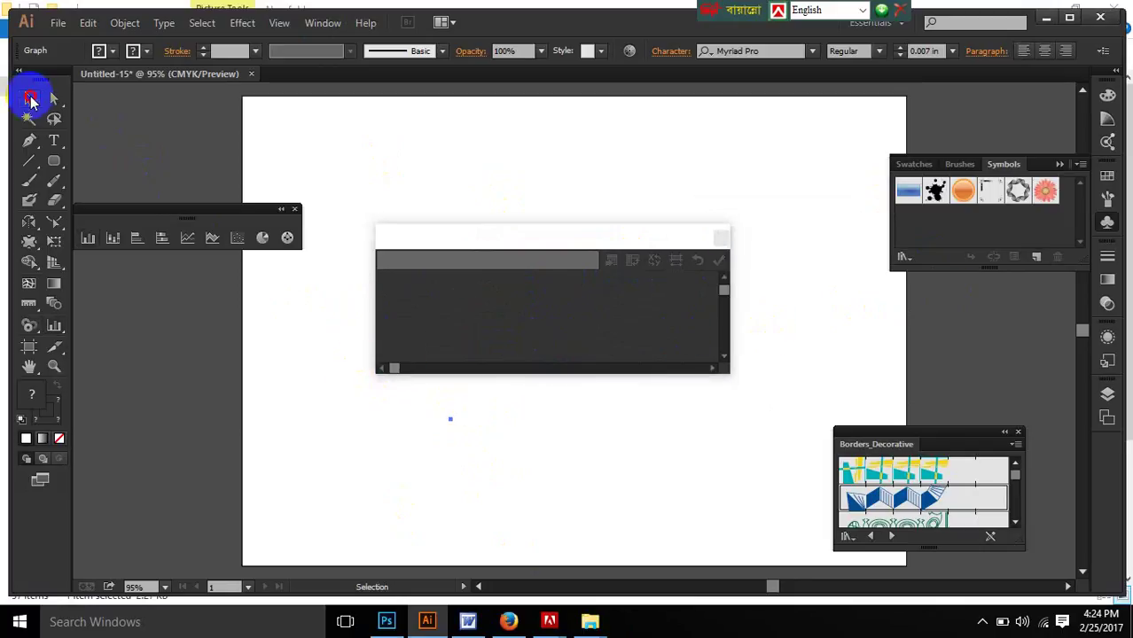
drag(663, 239, 626, 375)
click(684, 372)
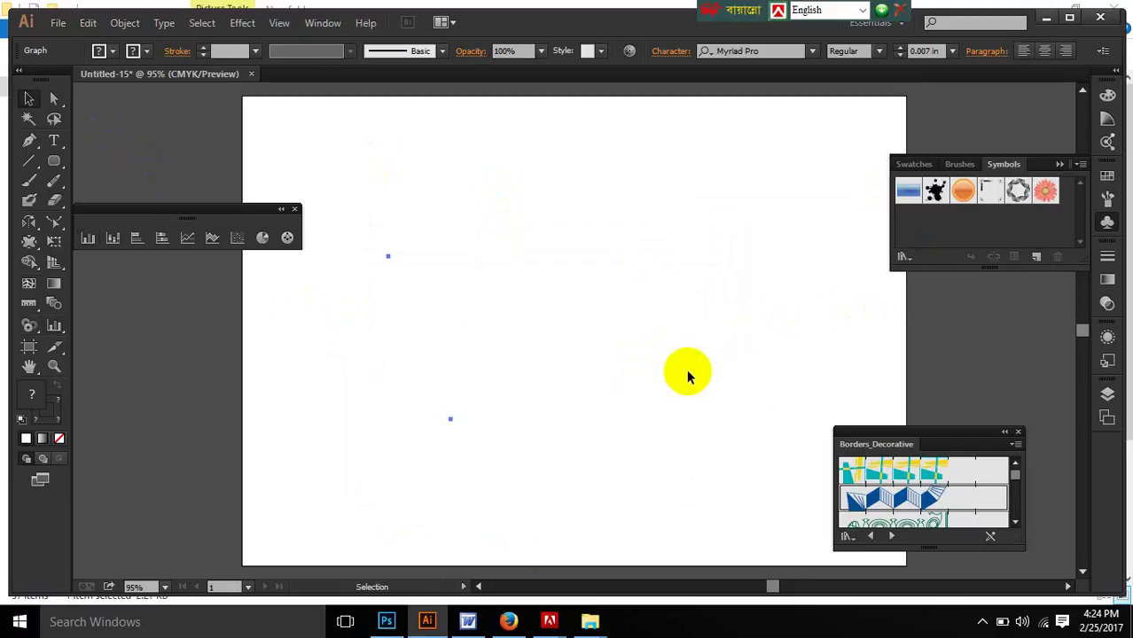
click(652, 588)
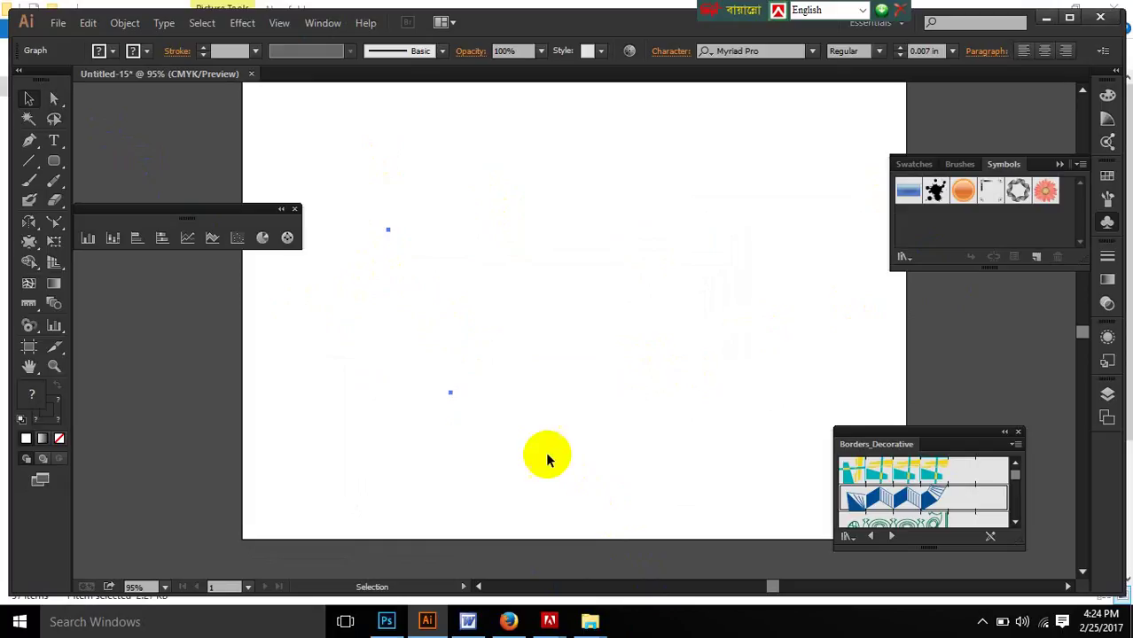
key(ctrl+w)
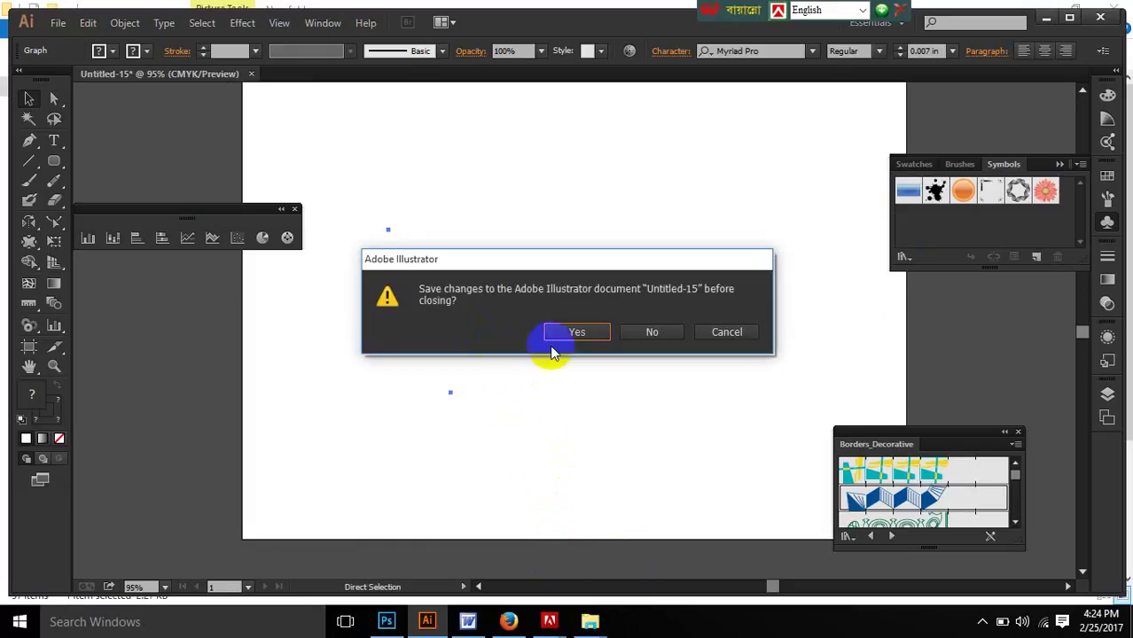
click(727, 334)
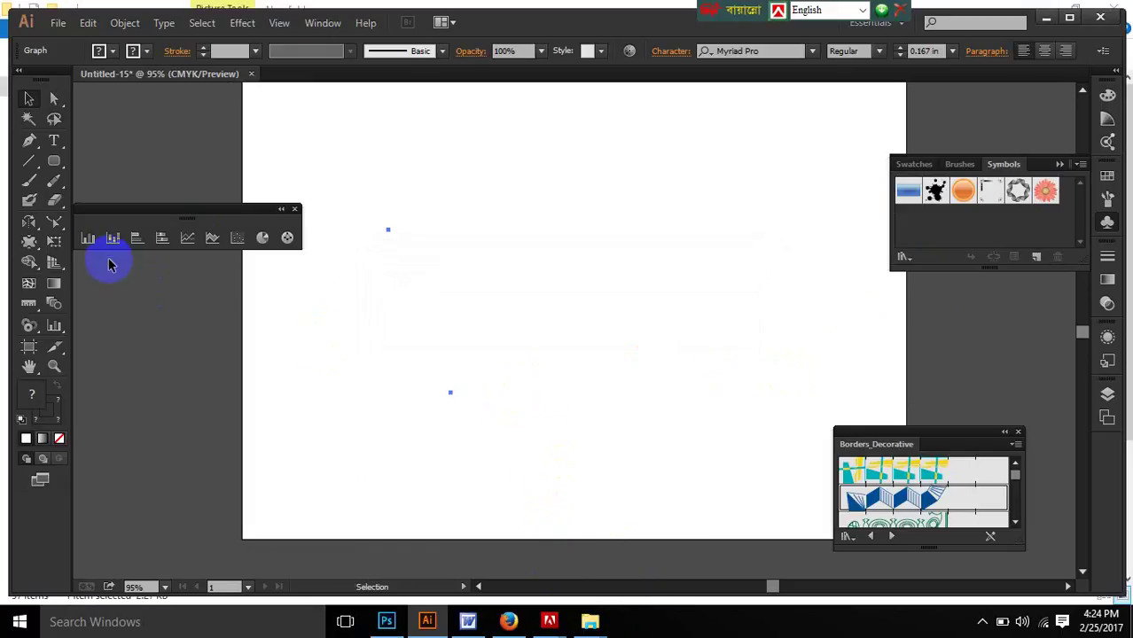
Step: Create a column graph 5 in wide and 5 in high near the middle of the artboard
click(88, 237)
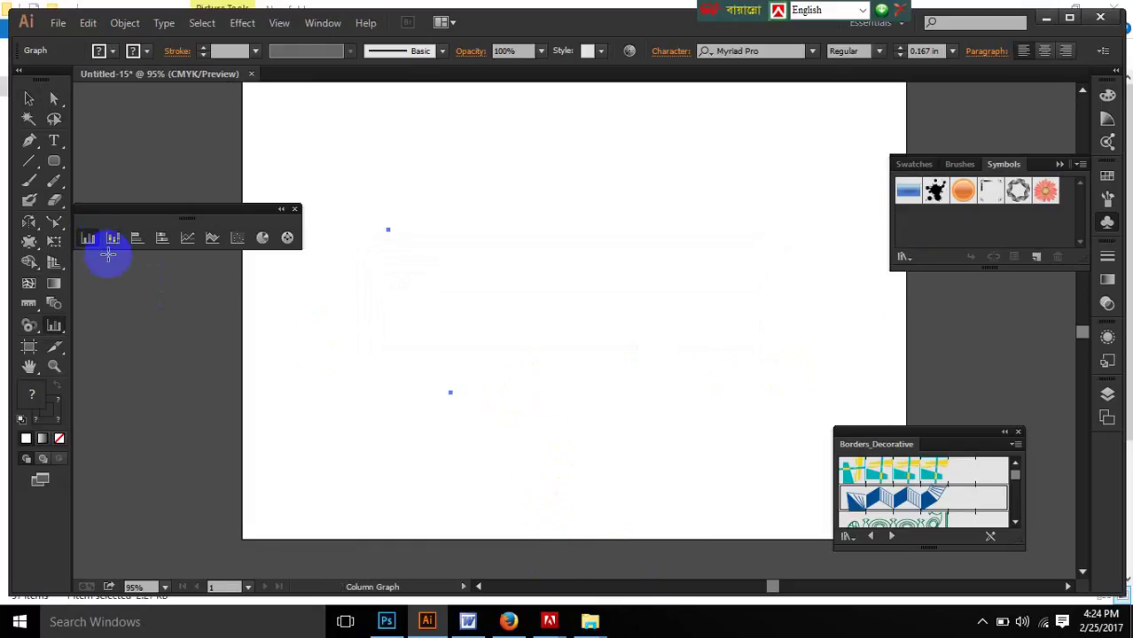
click(421, 284)
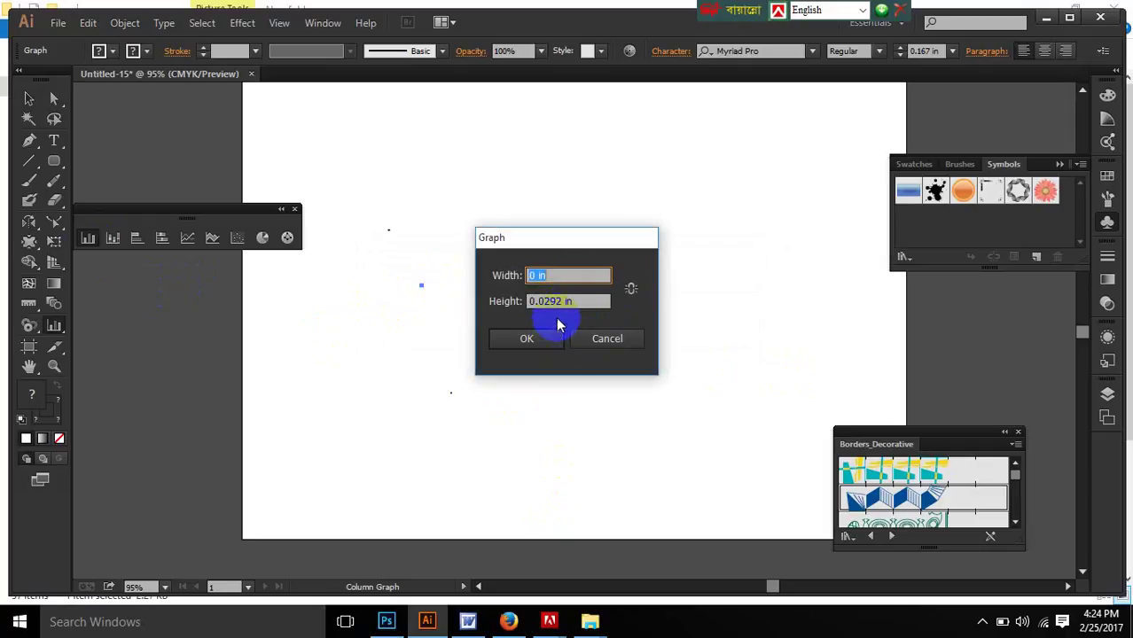
text(5)
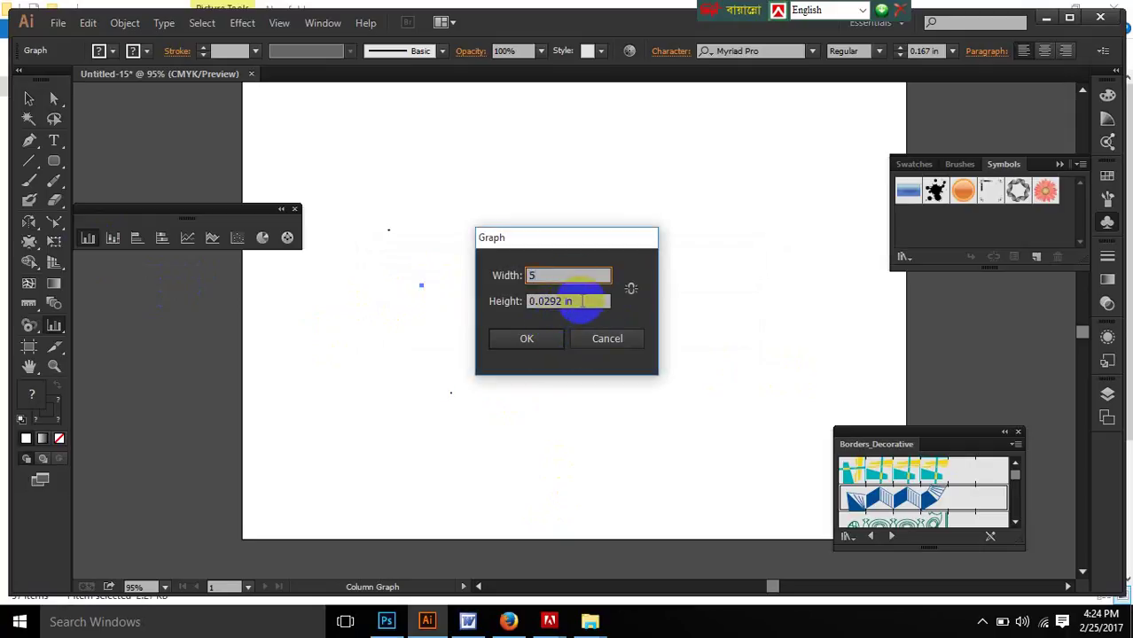
key(Tab)
text(5)
click(527, 338)
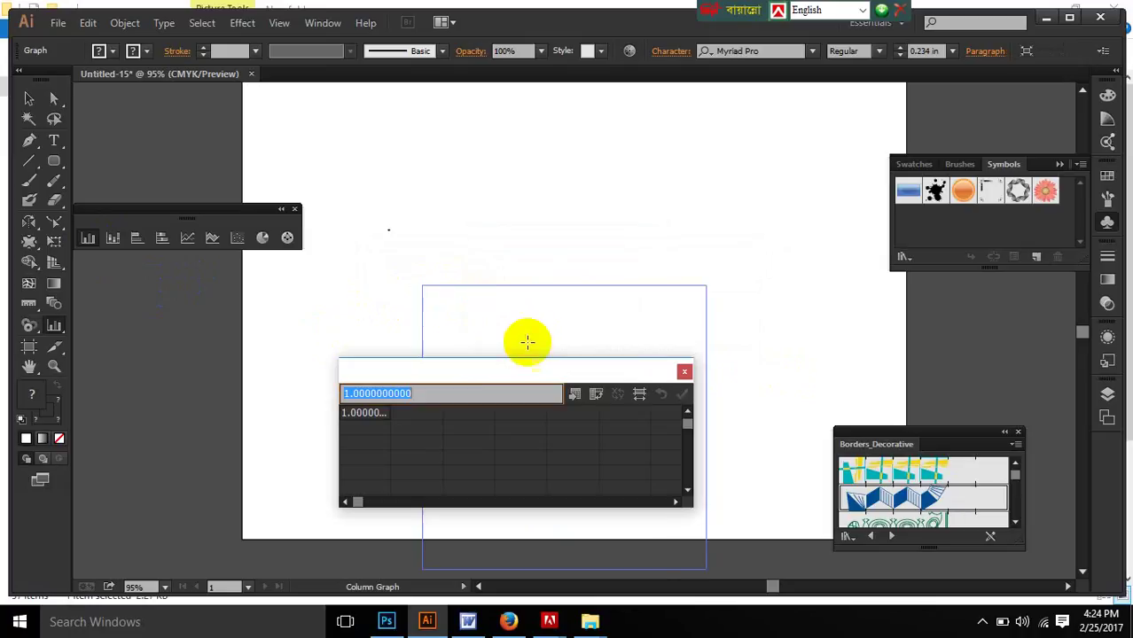
Step: Move the data window clear of the graph and enter h, u and m as row labels in the first column
drag(541, 372, 797, 125)
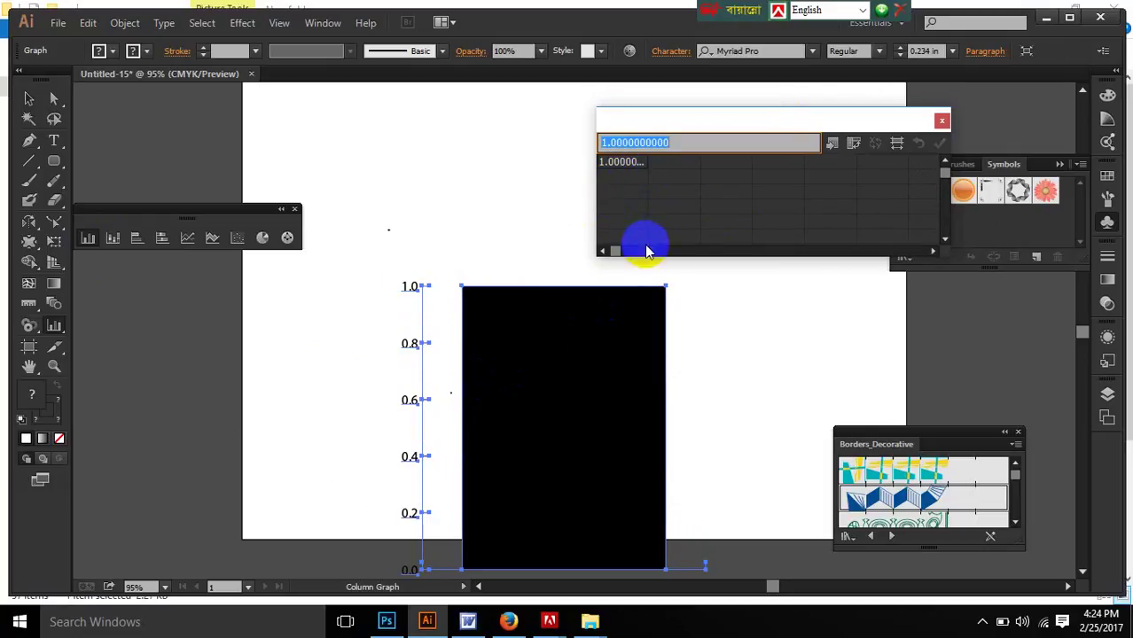
text(h)
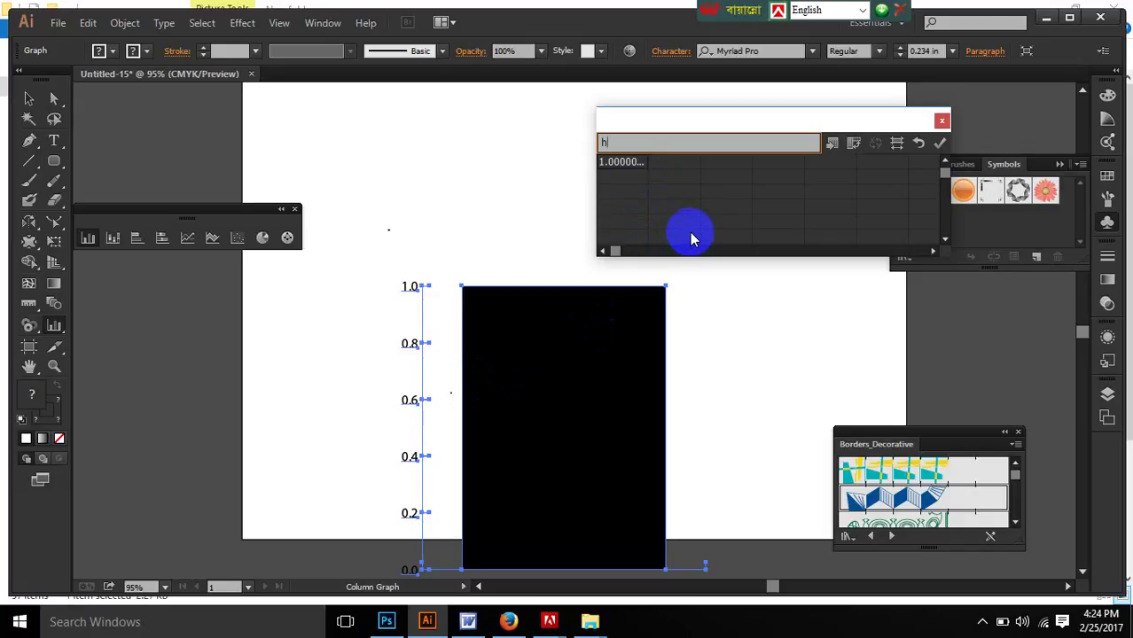
key(Return)
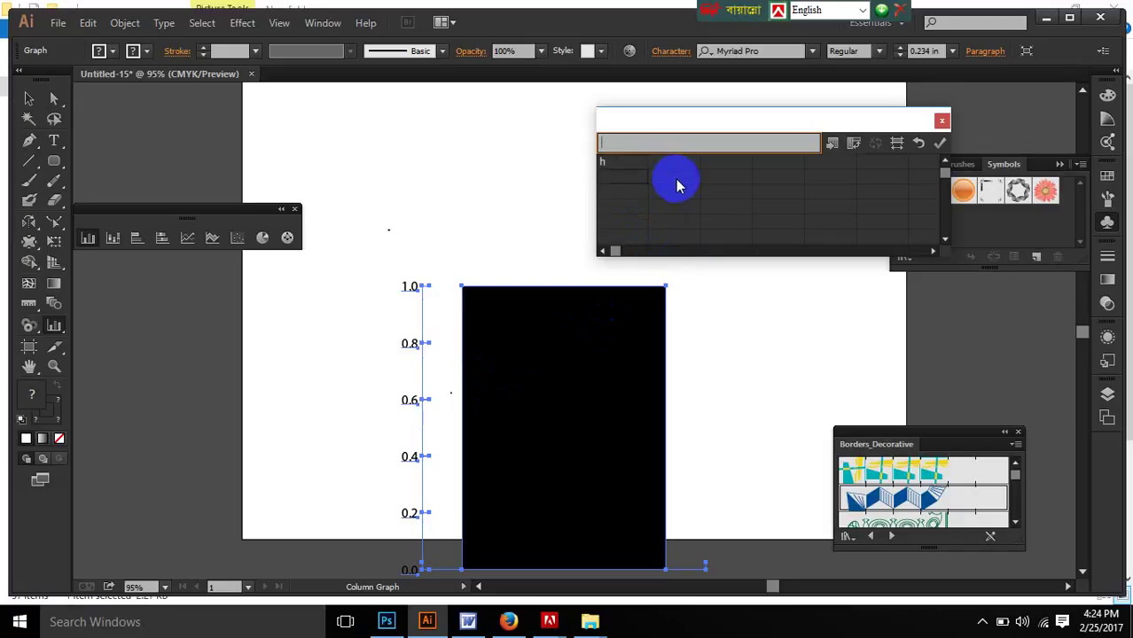
click(627, 144)
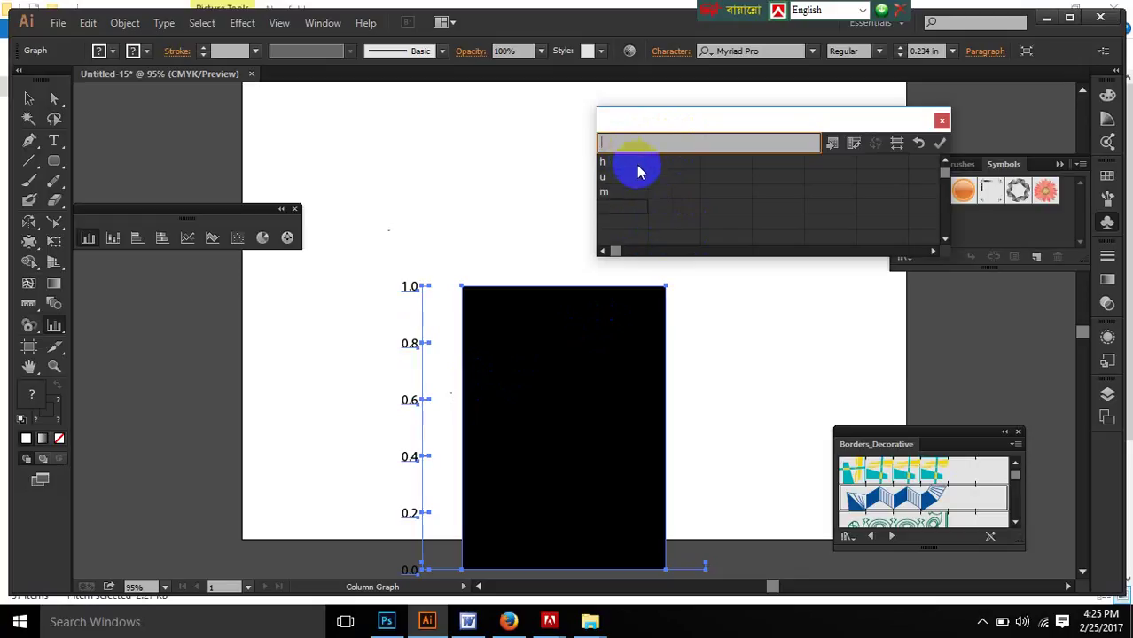
Step: Enter 5000, 4000 and 300 in the second data column as the values for rows h, u and m
key(Return)
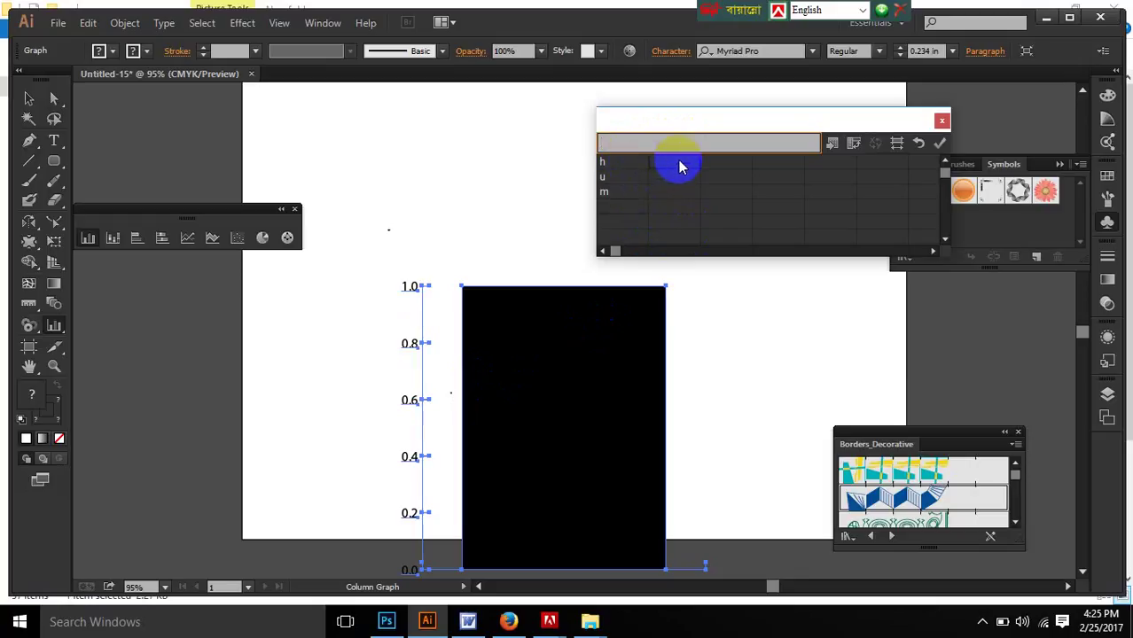
text(5000)
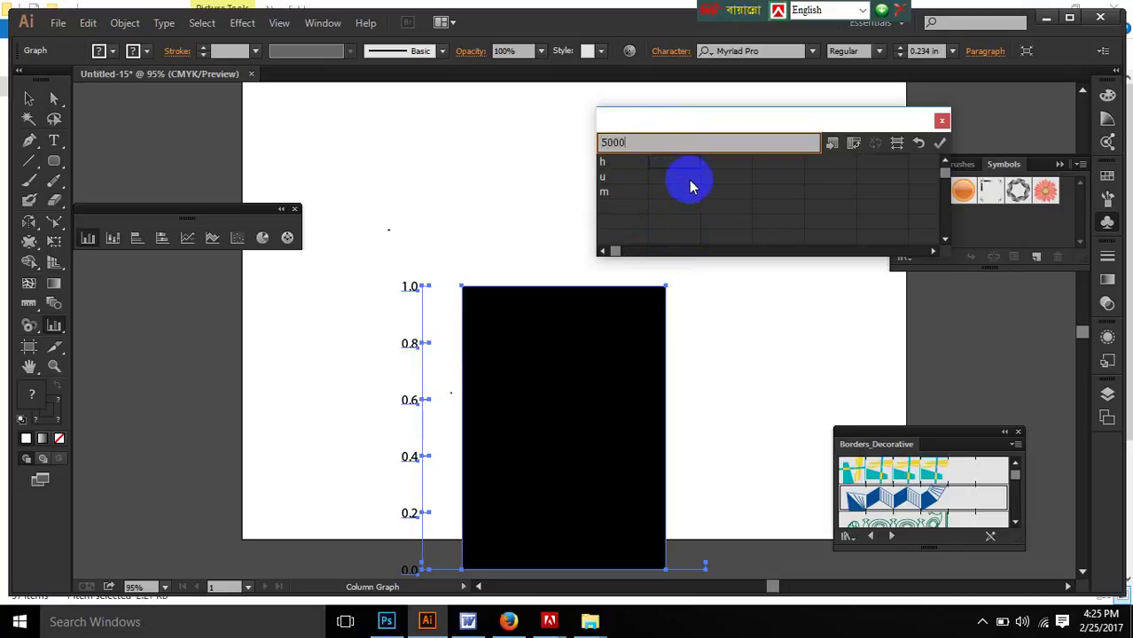
key(Return)
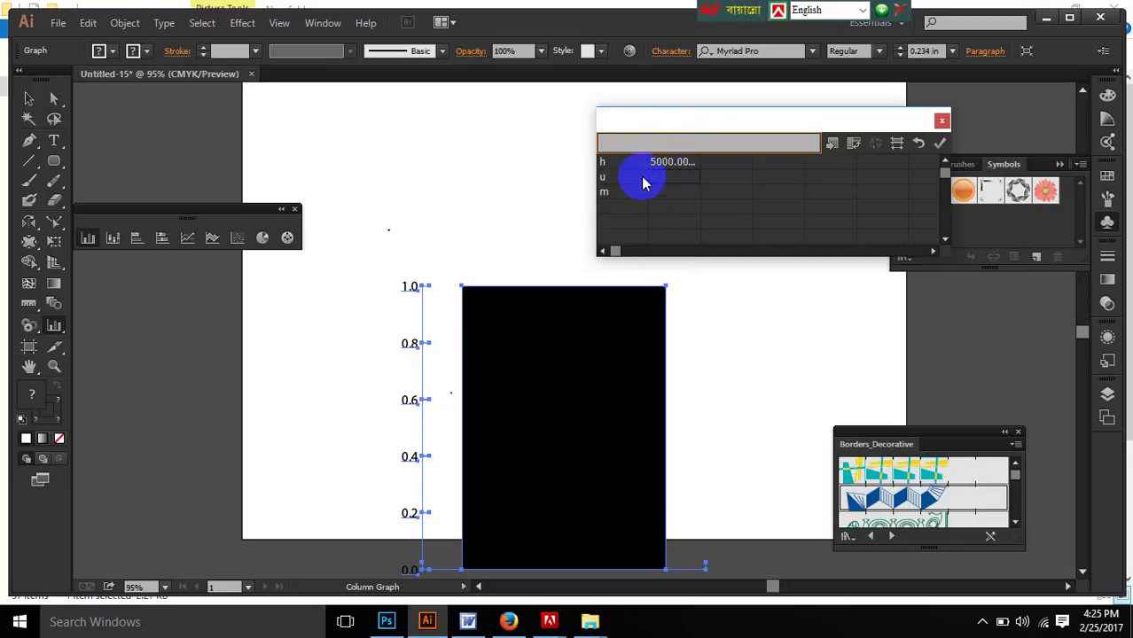
text(4)
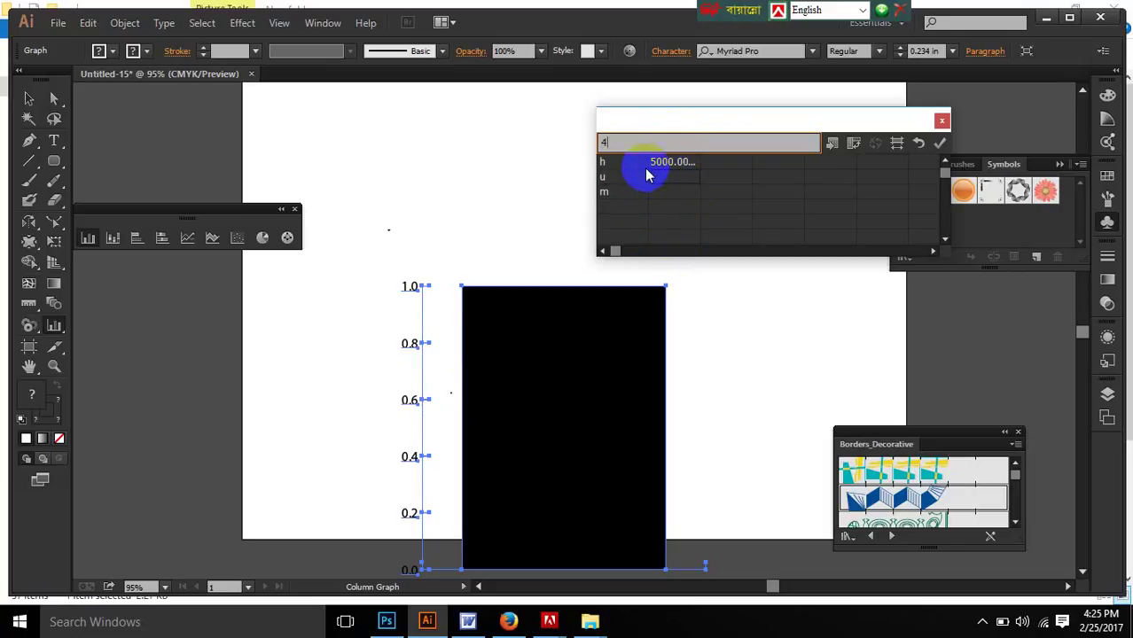
text(000)
key(Return)
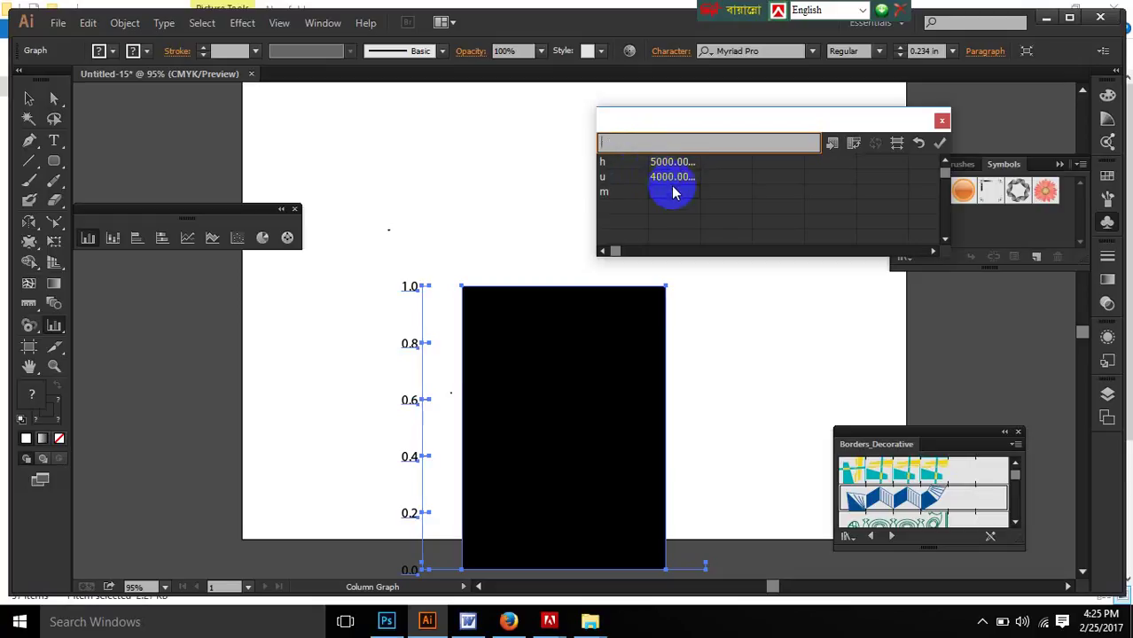
click(664, 193)
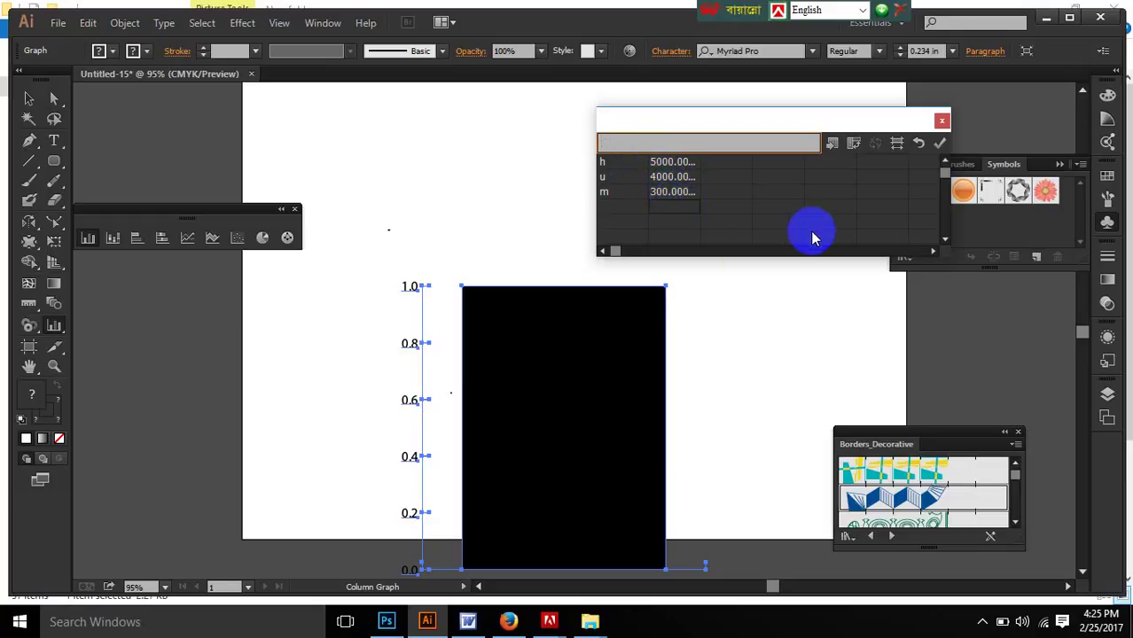
Step: Transpose the rows and columns of the graph data and save the changes to the column graph
click(833, 144)
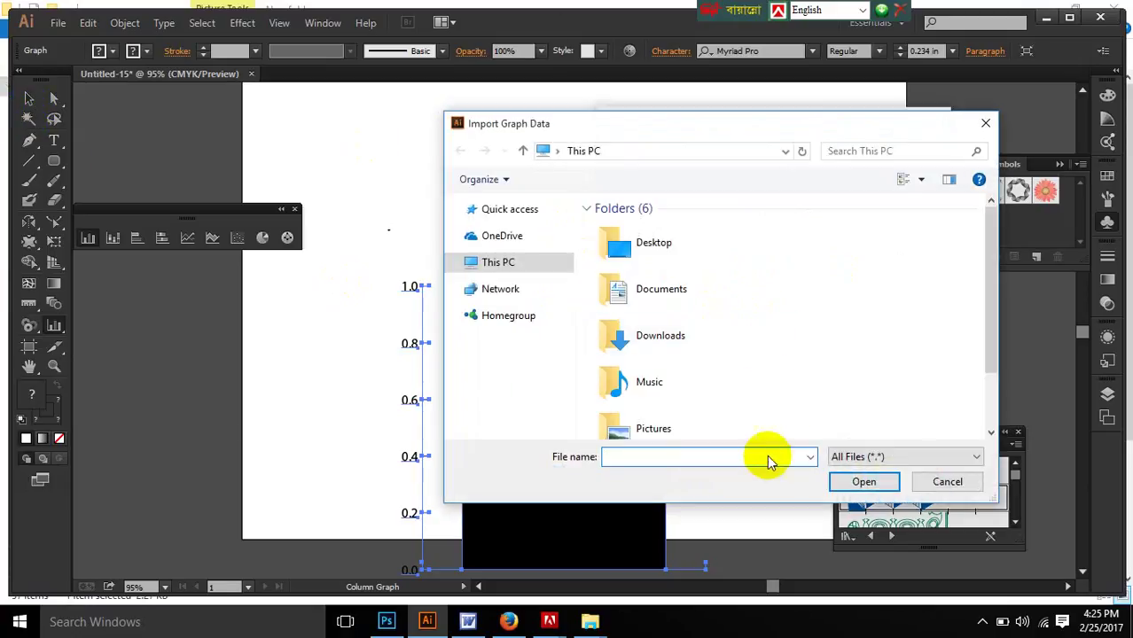
click(947, 481)
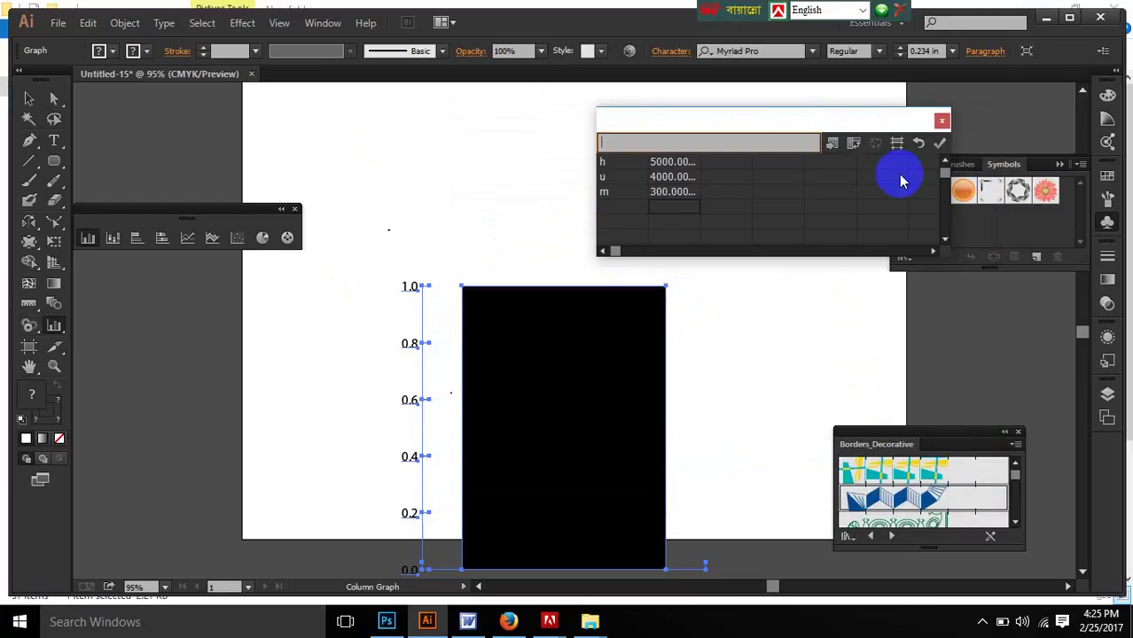
click(857, 144)
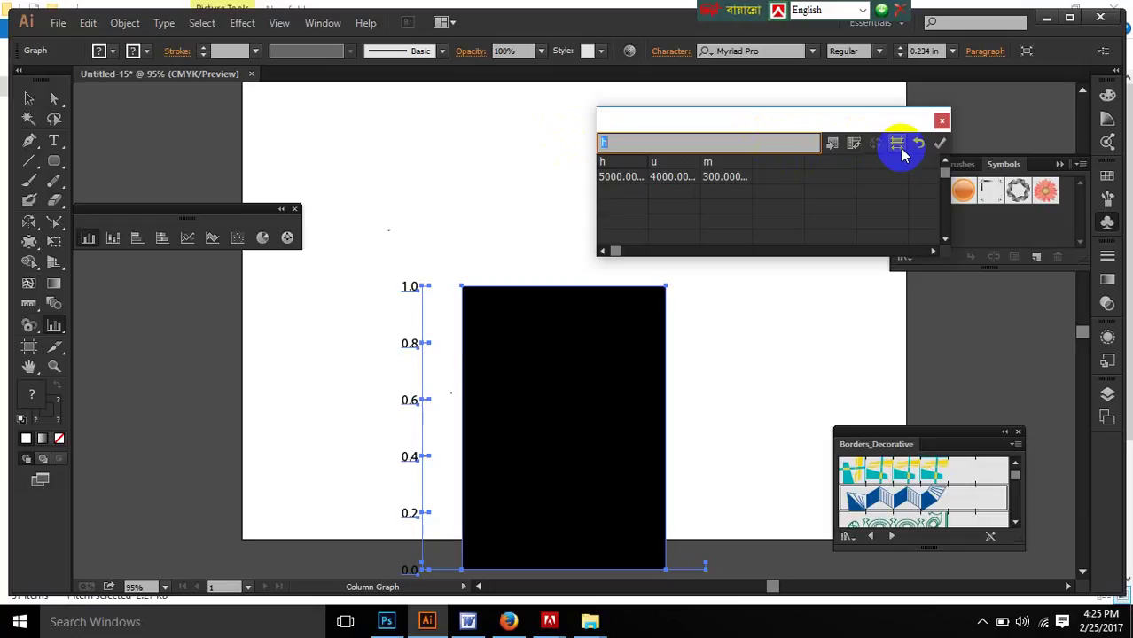
click(900, 149)
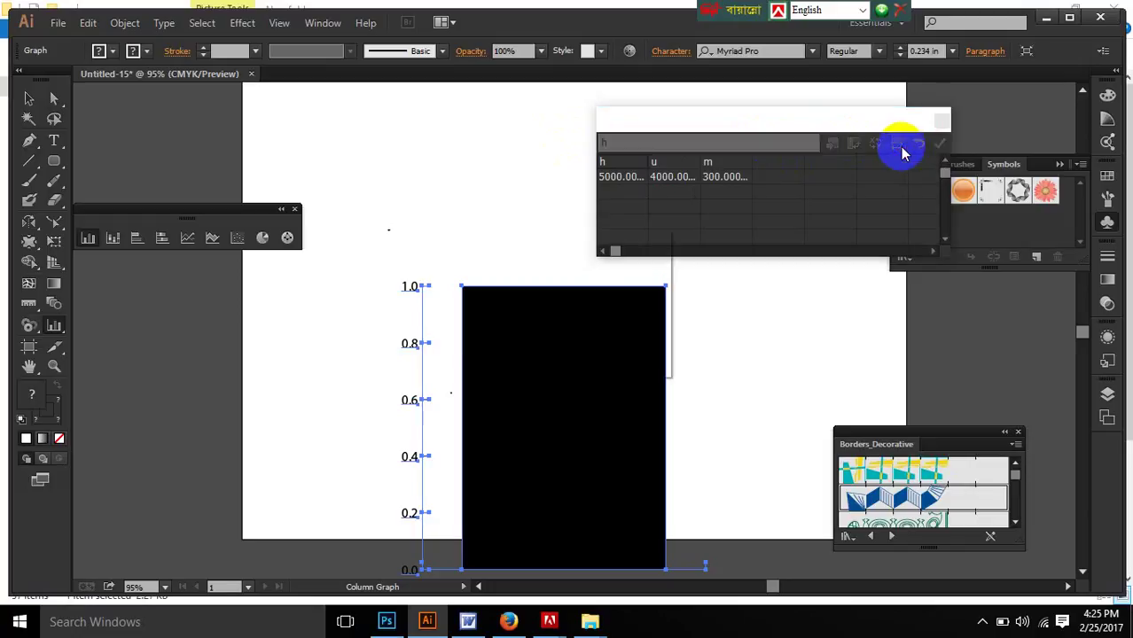
click(539, 338)
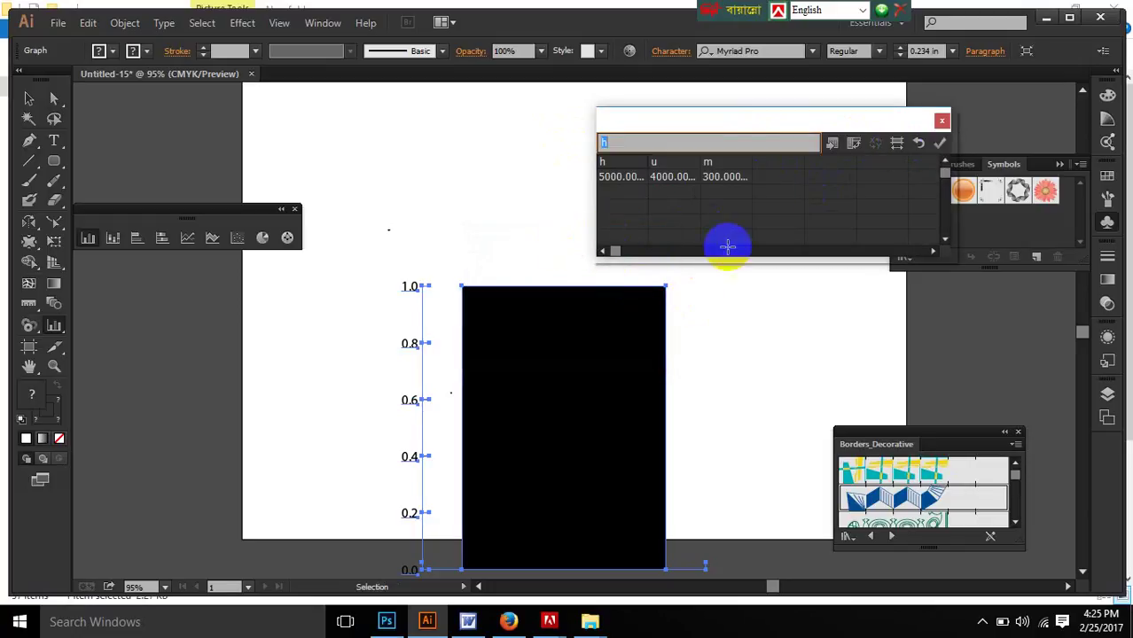
click(653, 379)
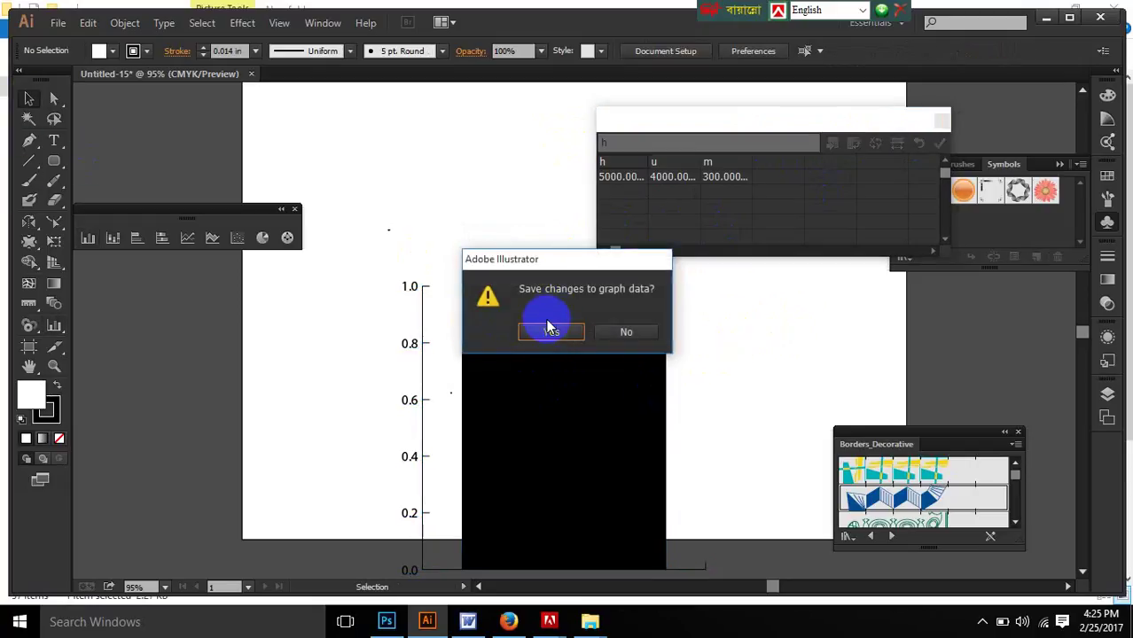
click(551, 332)
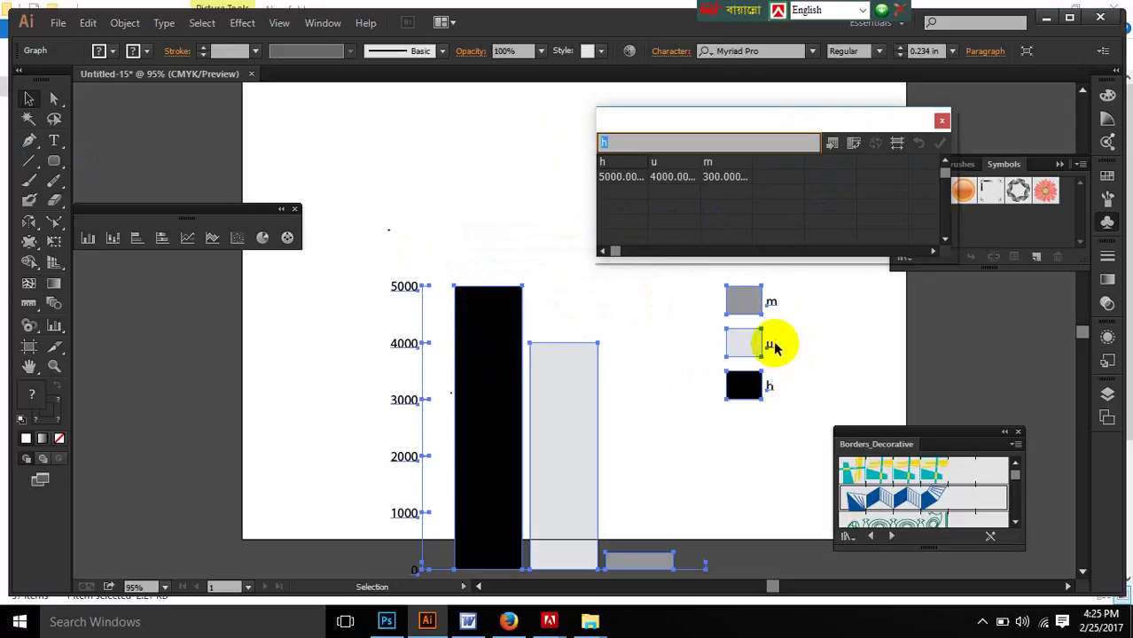
Step: Move the column graph up and left so it sits fully on the artboard, and move the data window clear of its legend
click(758, 403)
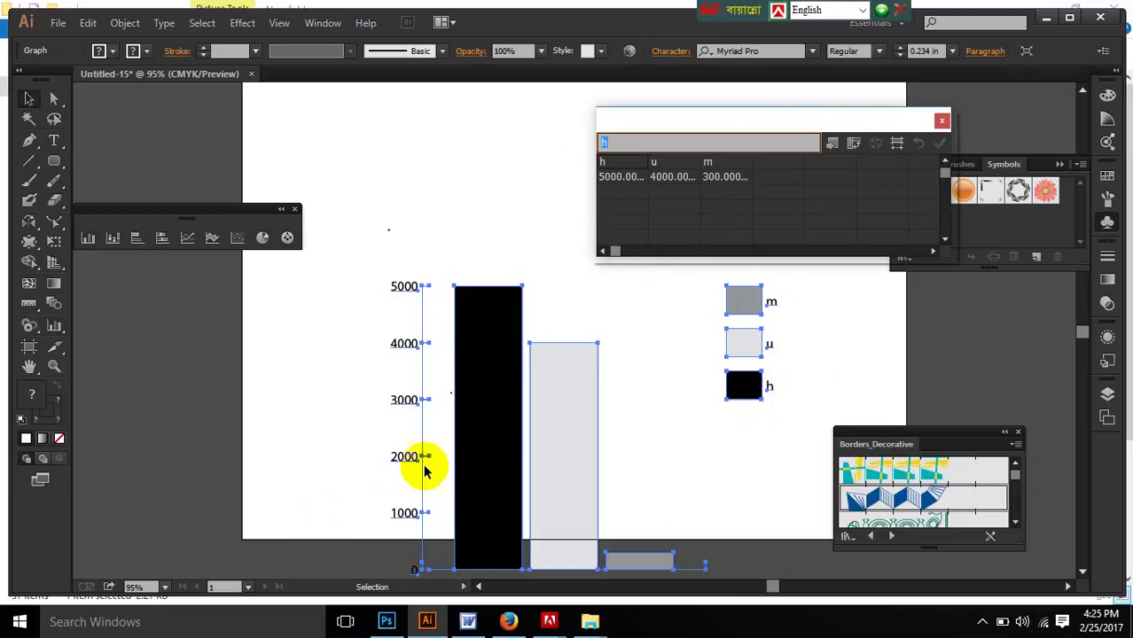
click(472, 478)
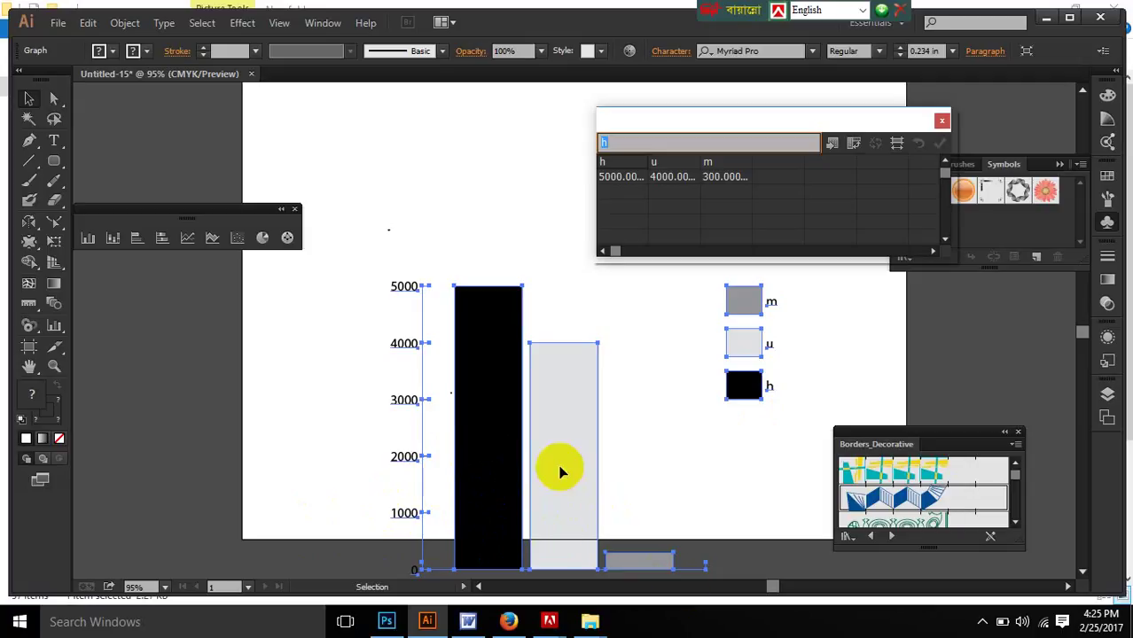
drag(562, 463, 520, 376)
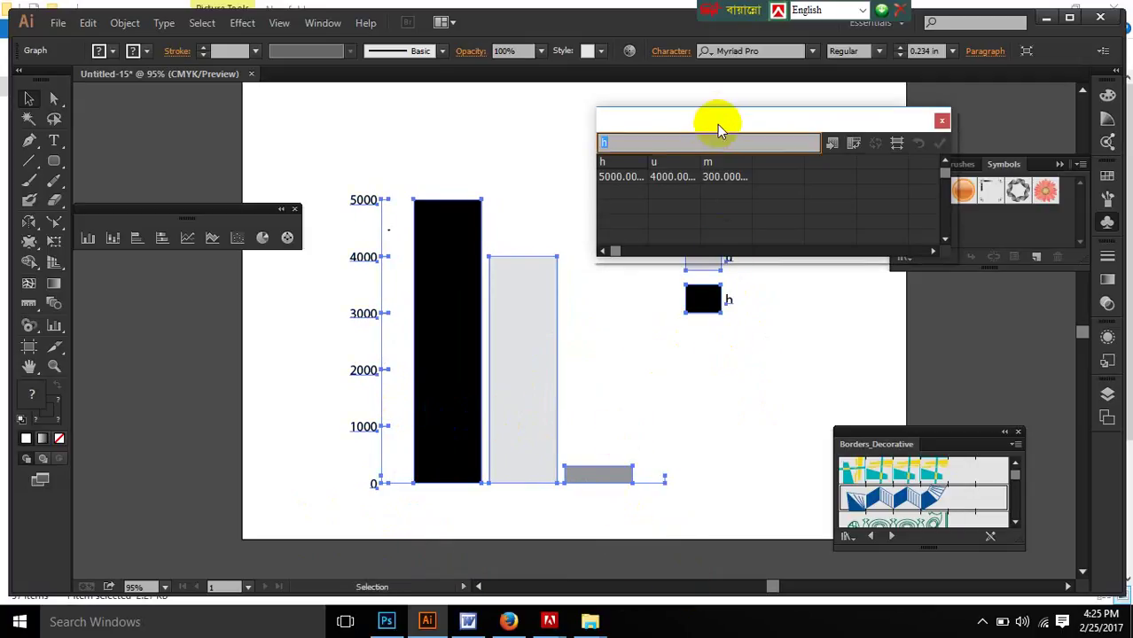
drag(718, 131, 741, 93)
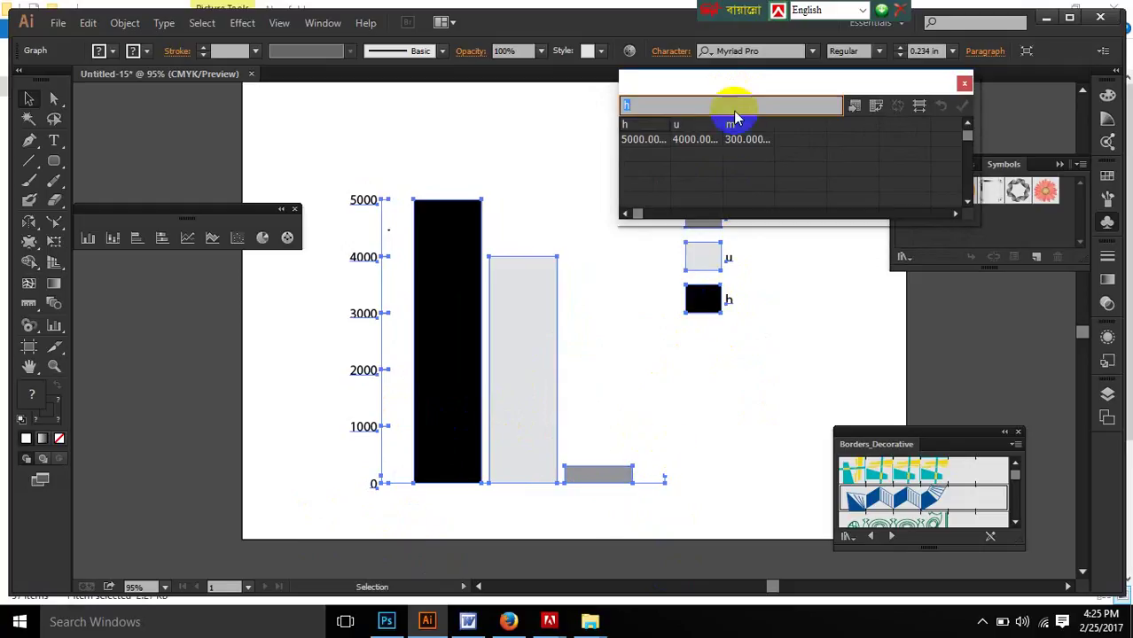
drag(735, 92, 879, 280)
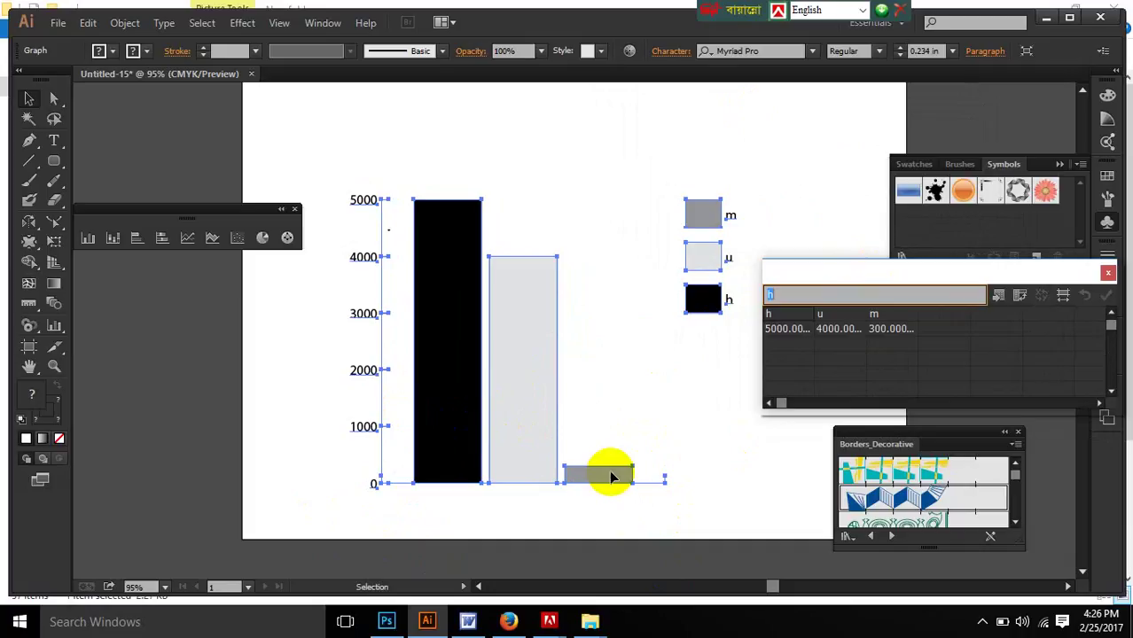
Step: Compare the graph's bars and value axis with the h, u and m legend entries and the data table
click(880, 346)
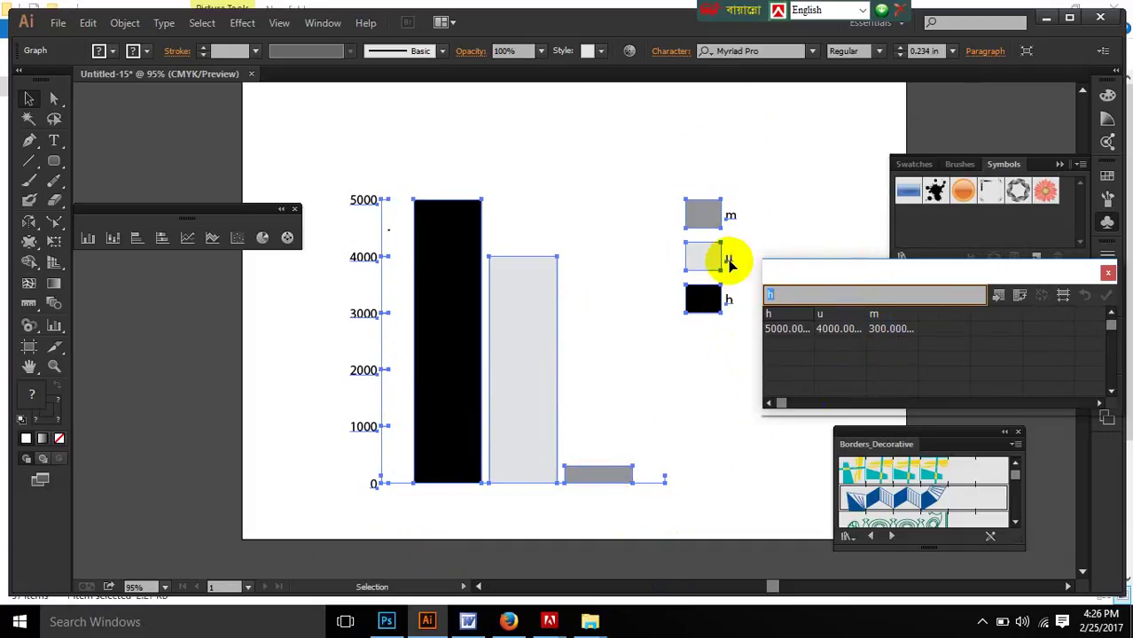
click(452, 407)
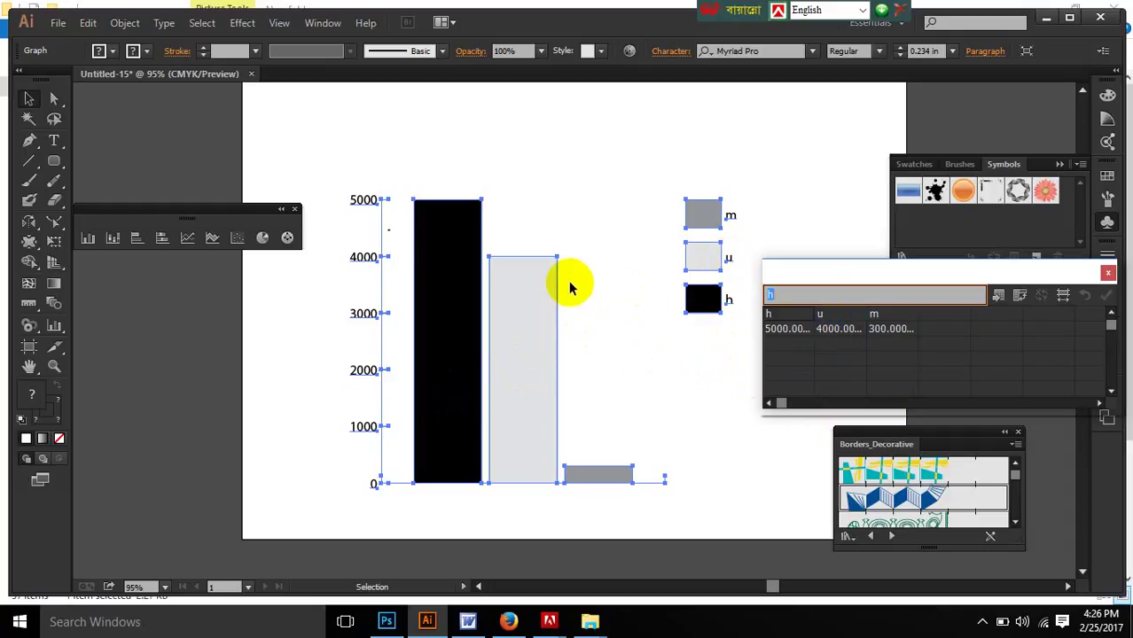
click(707, 297)
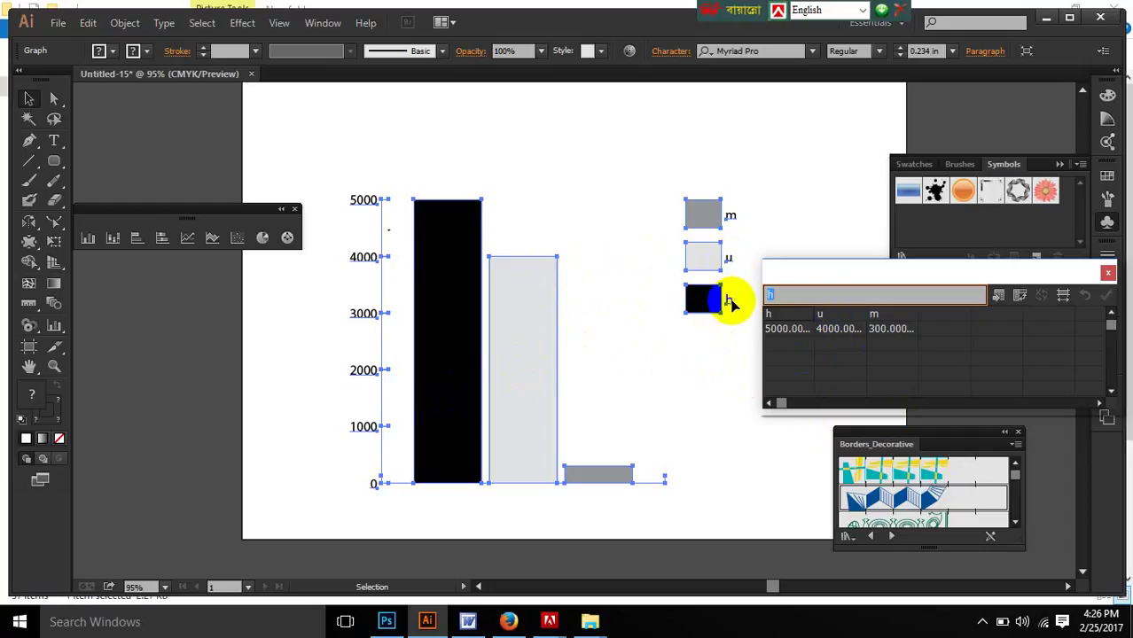
click(951, 372)
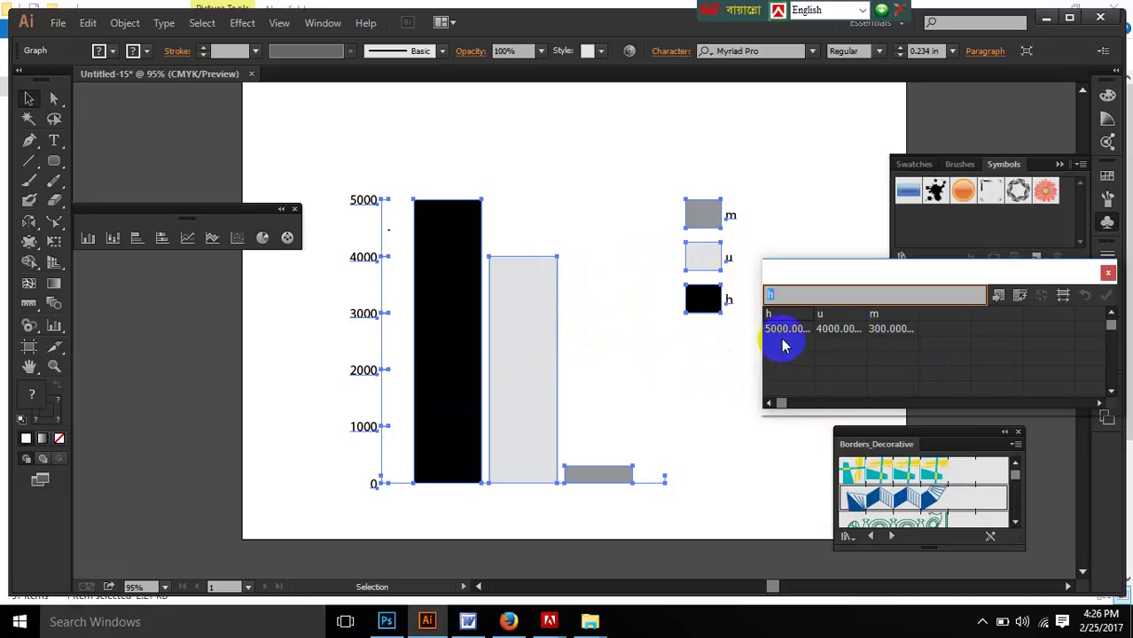
click(408, 240)
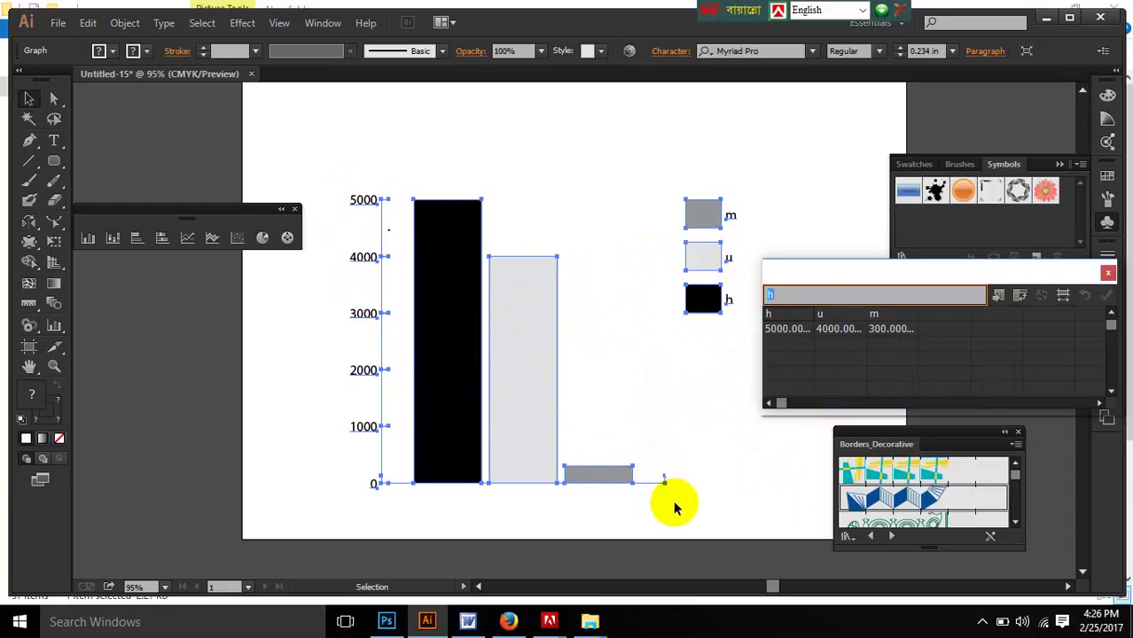
click(470, 397)
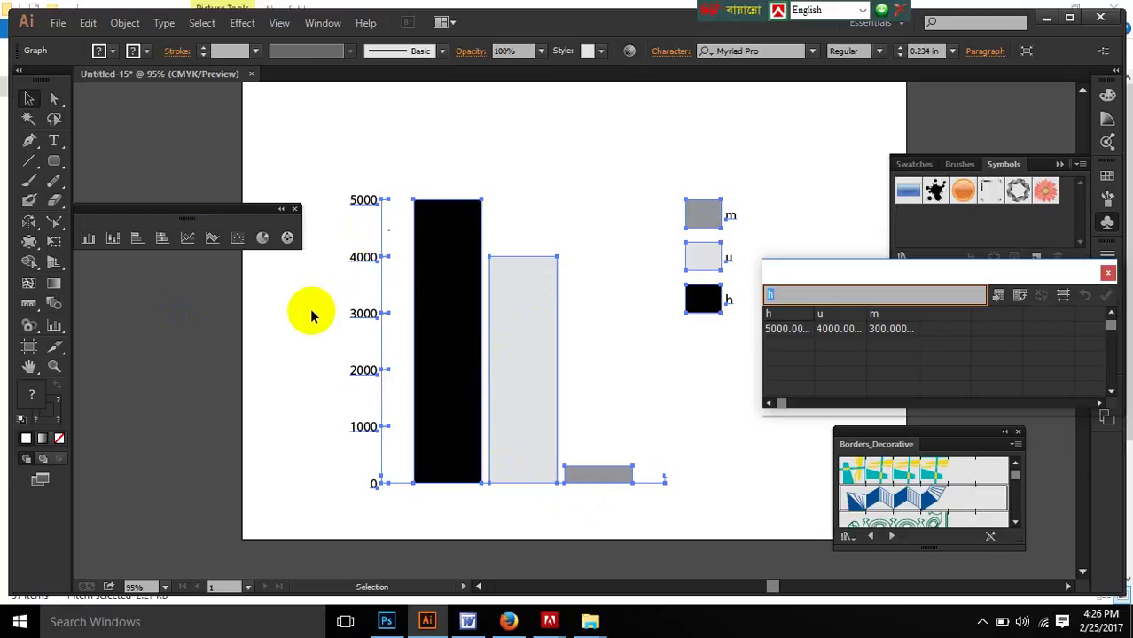
click(184, 243)
click(453, 215)
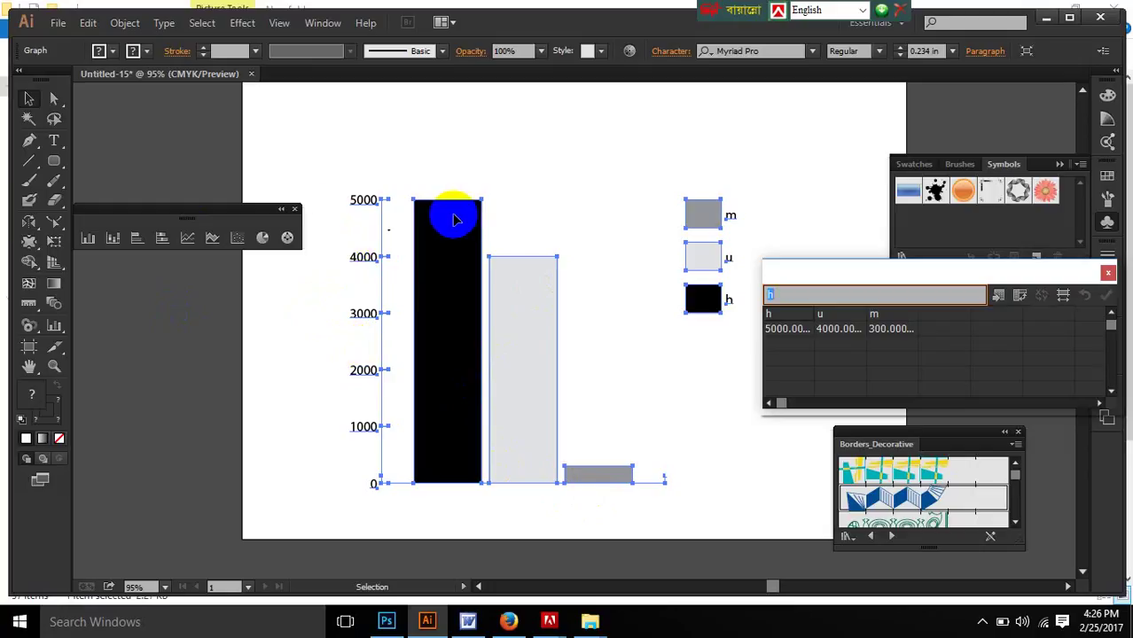
Step: Delete the column graph, clearing away the floating graph tools palette and the empty data window as well
click(297, 204)
click(295, 212)
click(502, 250)
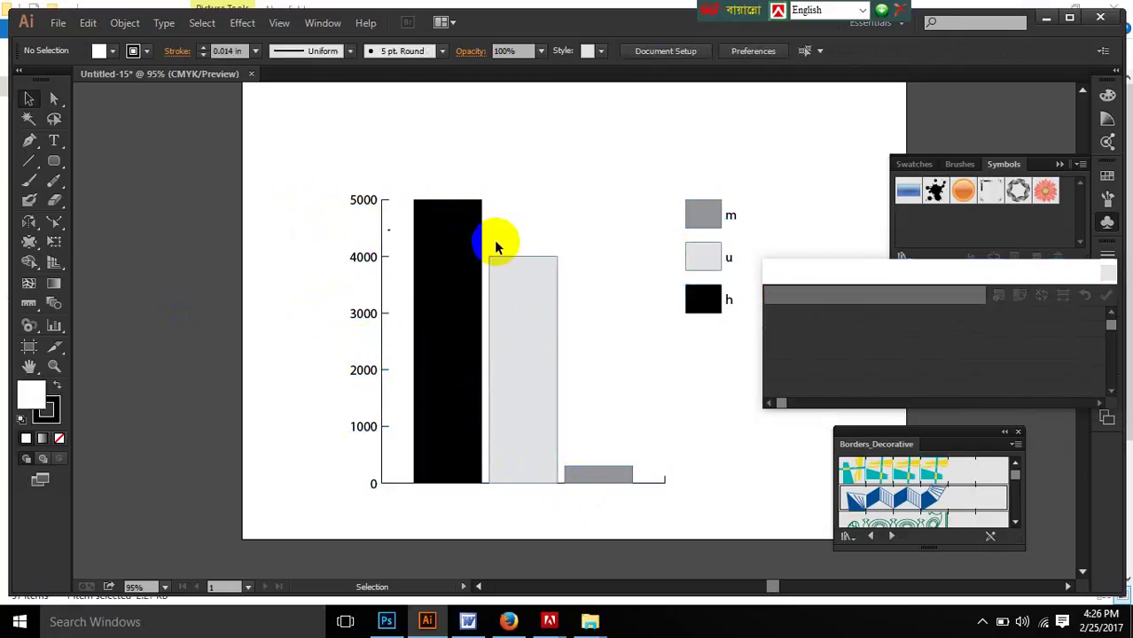
key(Delete)
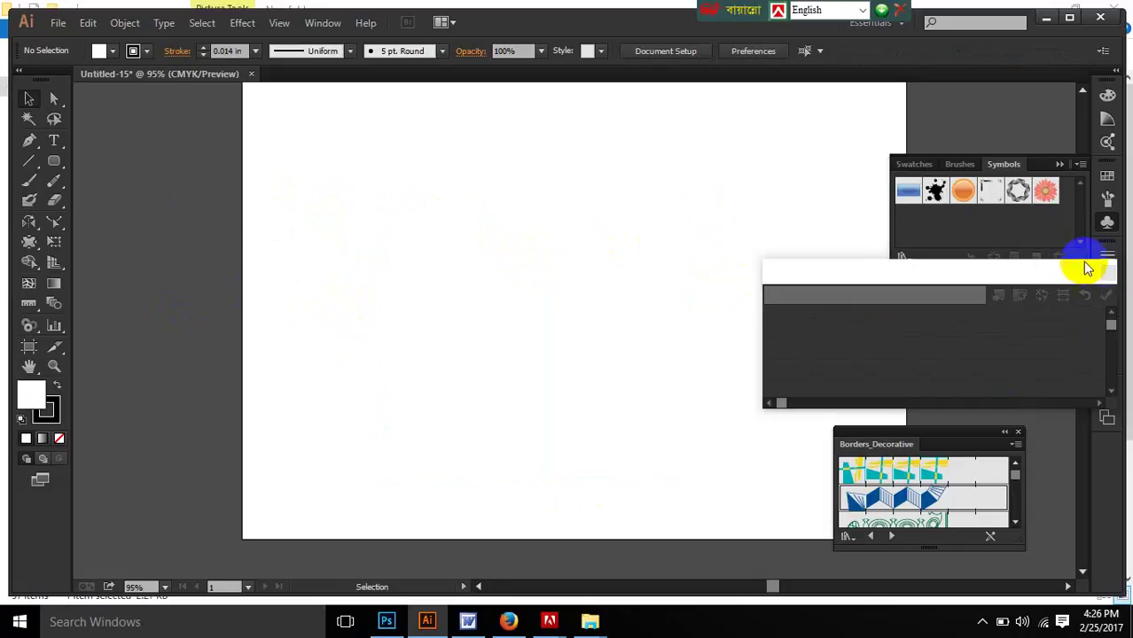
drag(919, 270, 852, 359)
click(962, 360)
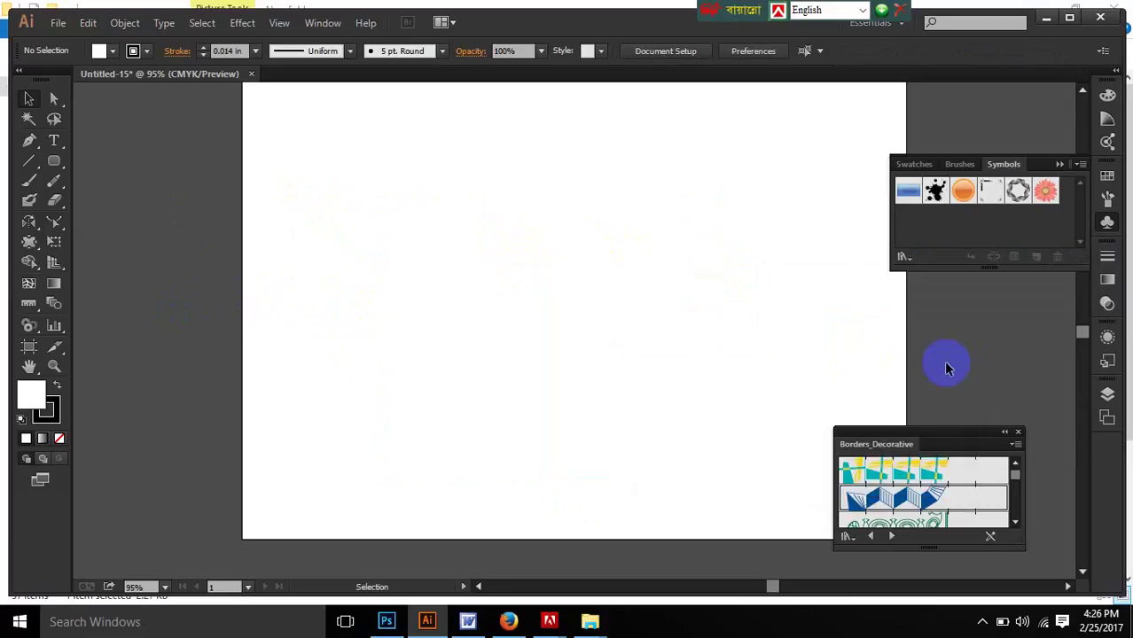
click(57, 22)
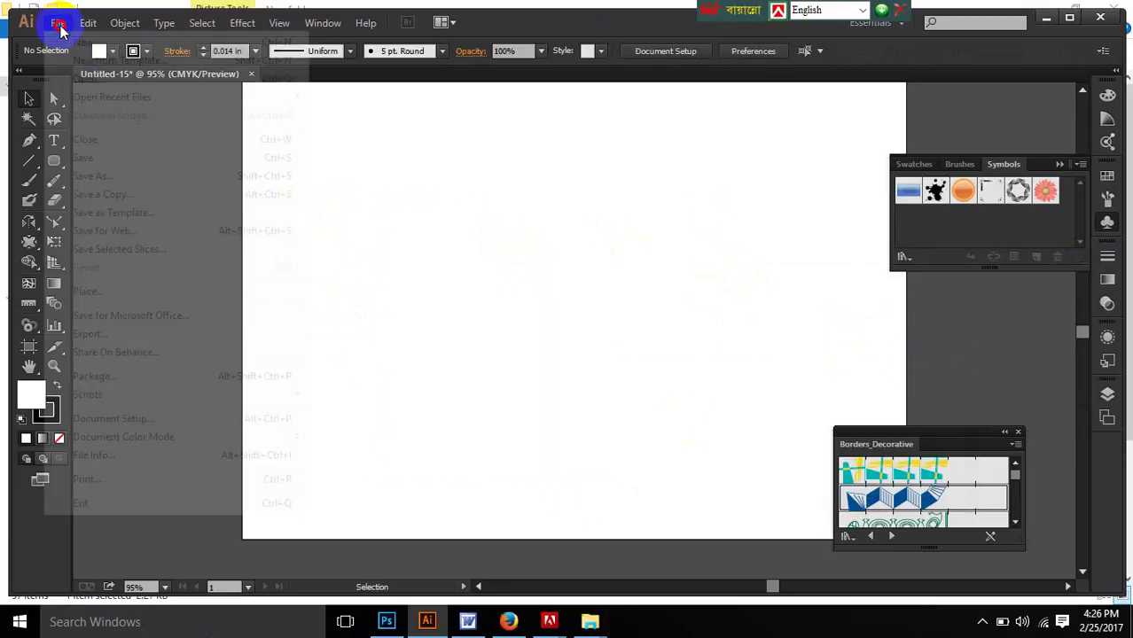
click(463, 239)
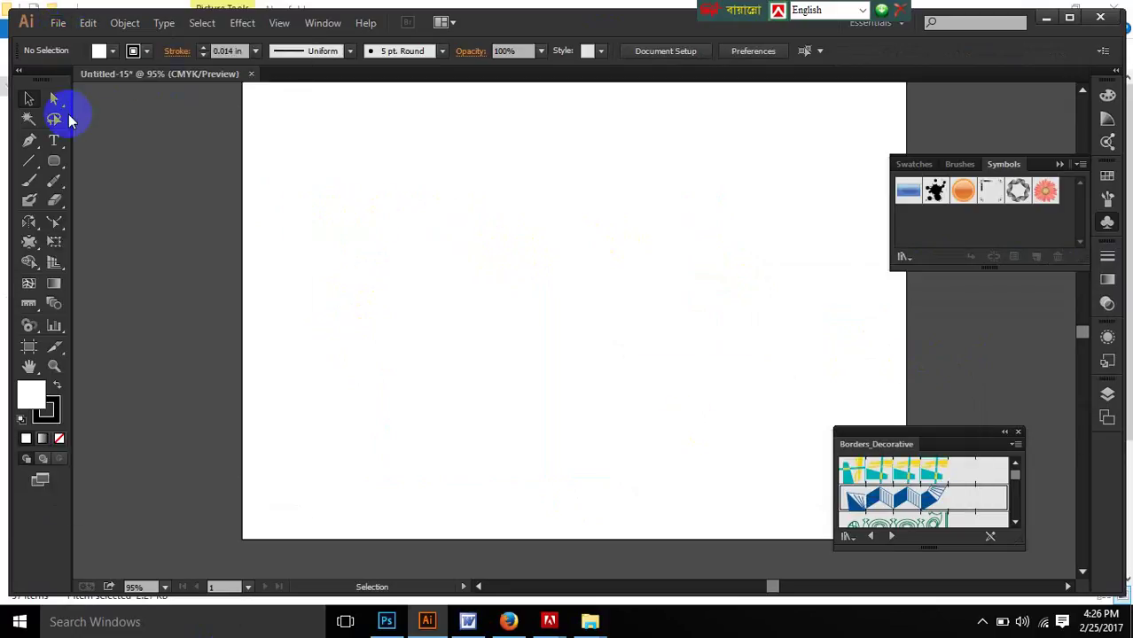
Step: Draw a wide rectangle across the upper middle of the artboard and fill it with dark green
drag(50, 164, 116, 160)
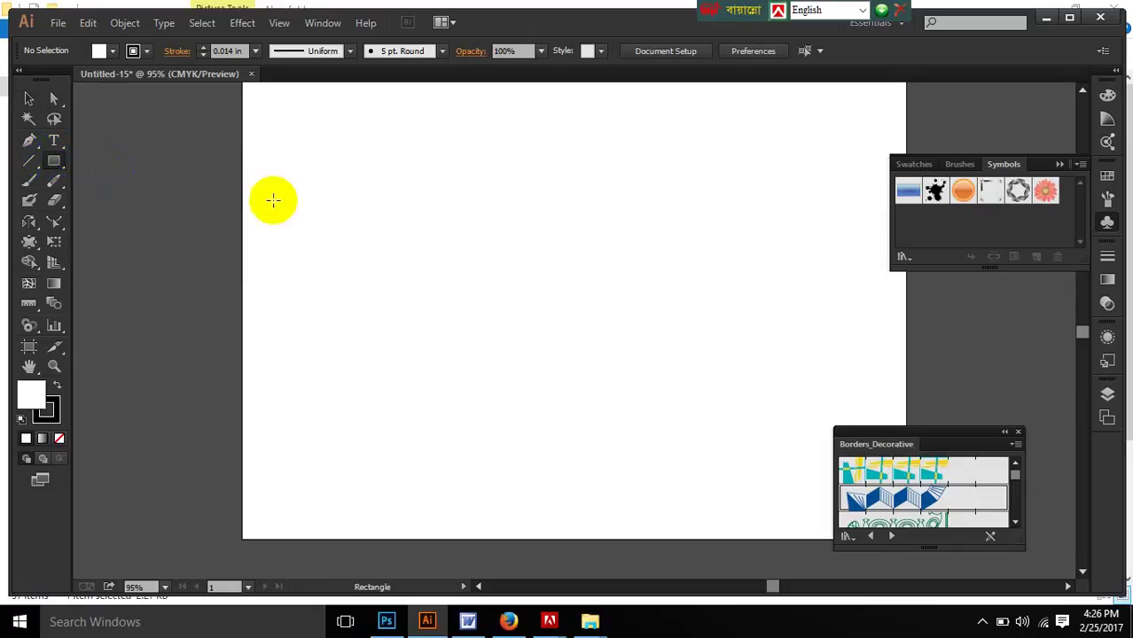
drag(273, 192, 728, 353)
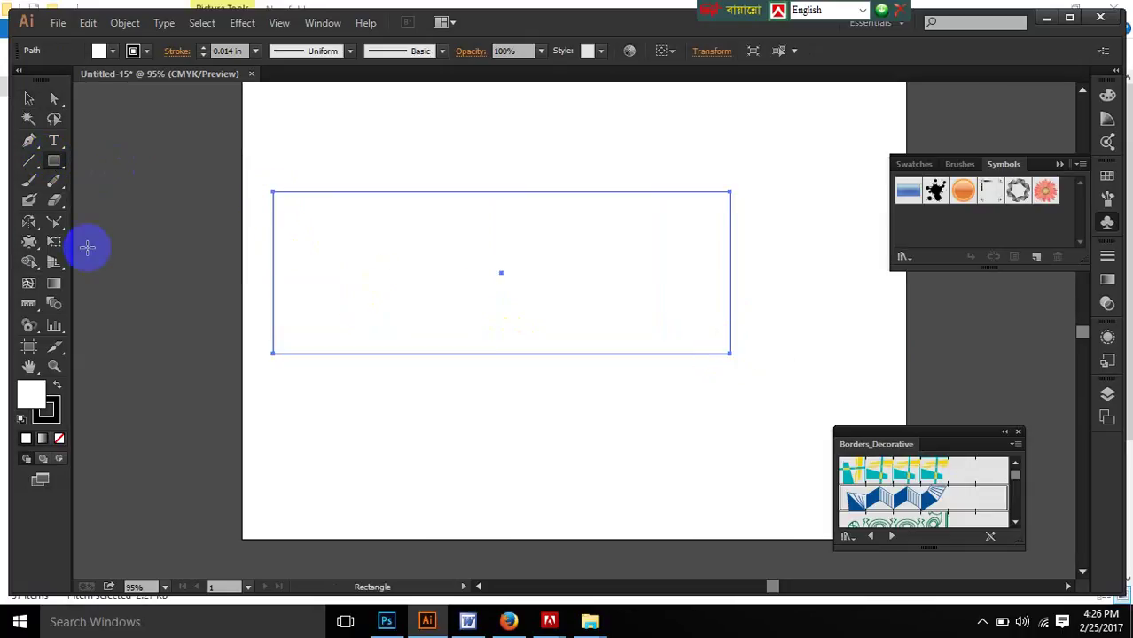
click(112, 53)
click(80, 90)
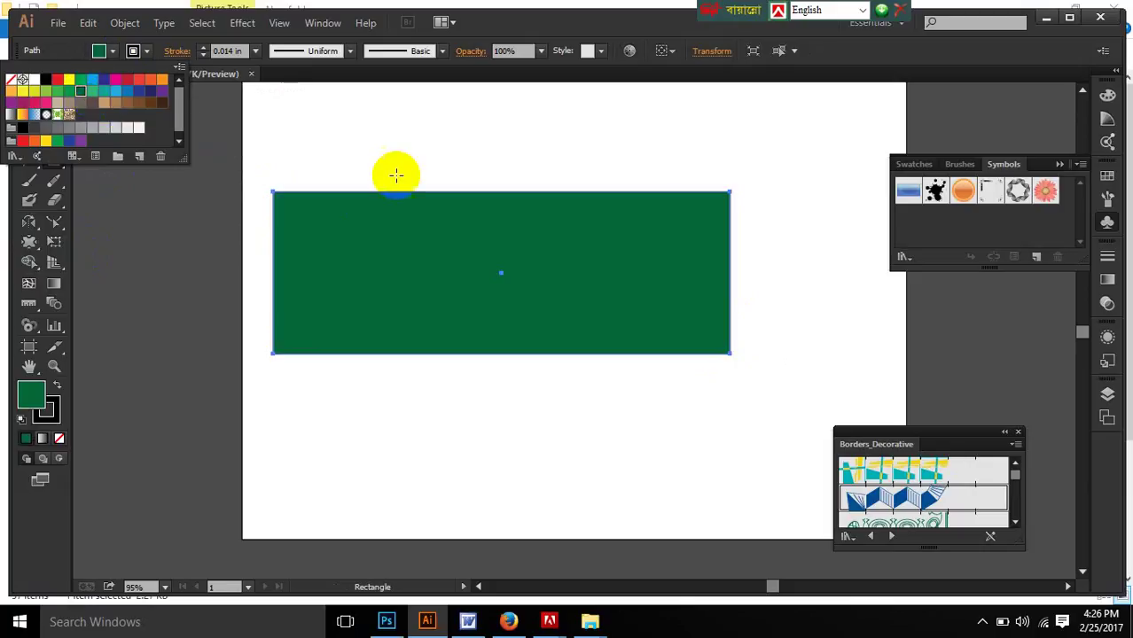
click(378, 164)
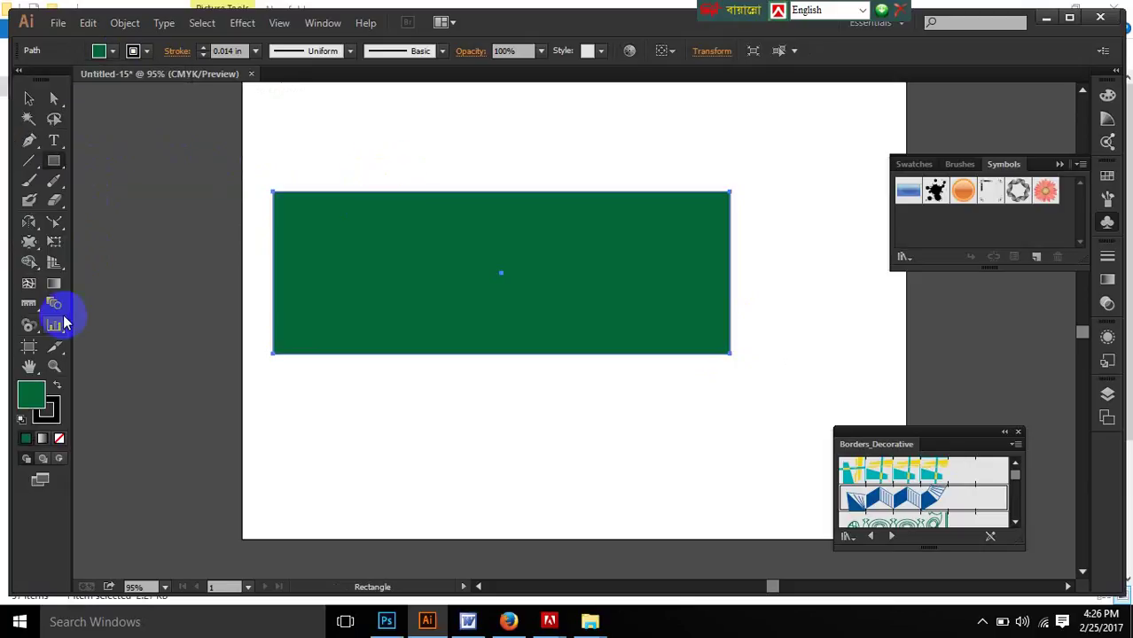
Step: Use the Slice tool to cut two narrow vertical slices through the green rectangle, extending above and below it
drag(57, 358, 135, 342)
drag(414, 146, 415, 397)
drag(623, 158, 604, 380)
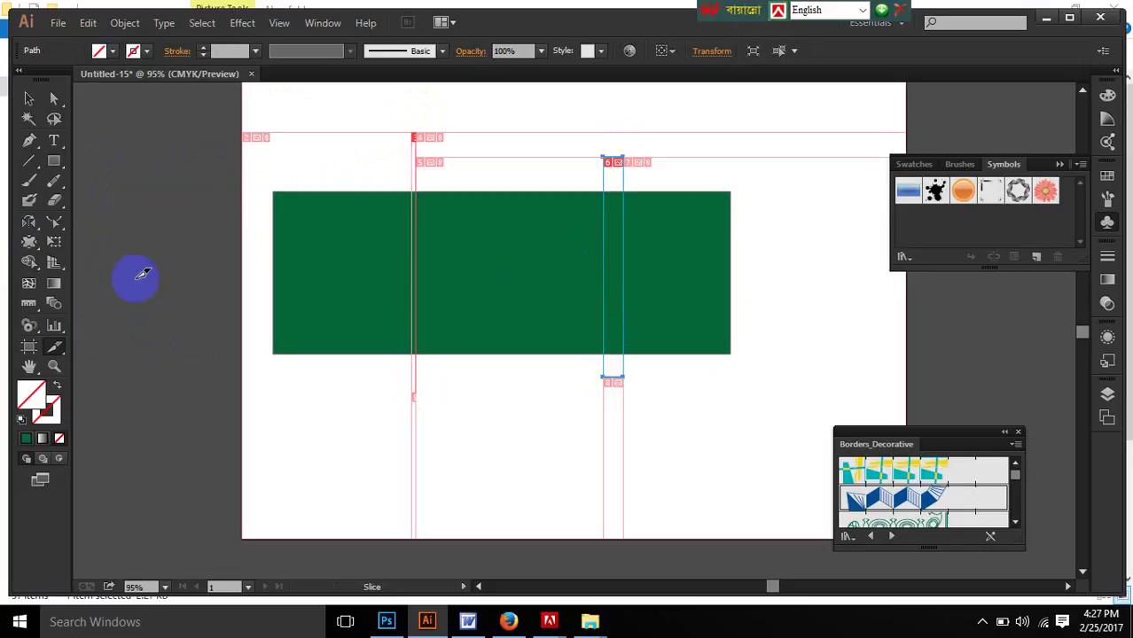
Step: Cut a wide horizontal slice across the green rectangle, shift it slightly upward with Slice Selection and move the right-hand vertical slice leftward
drag(239, 276, 896, 316)
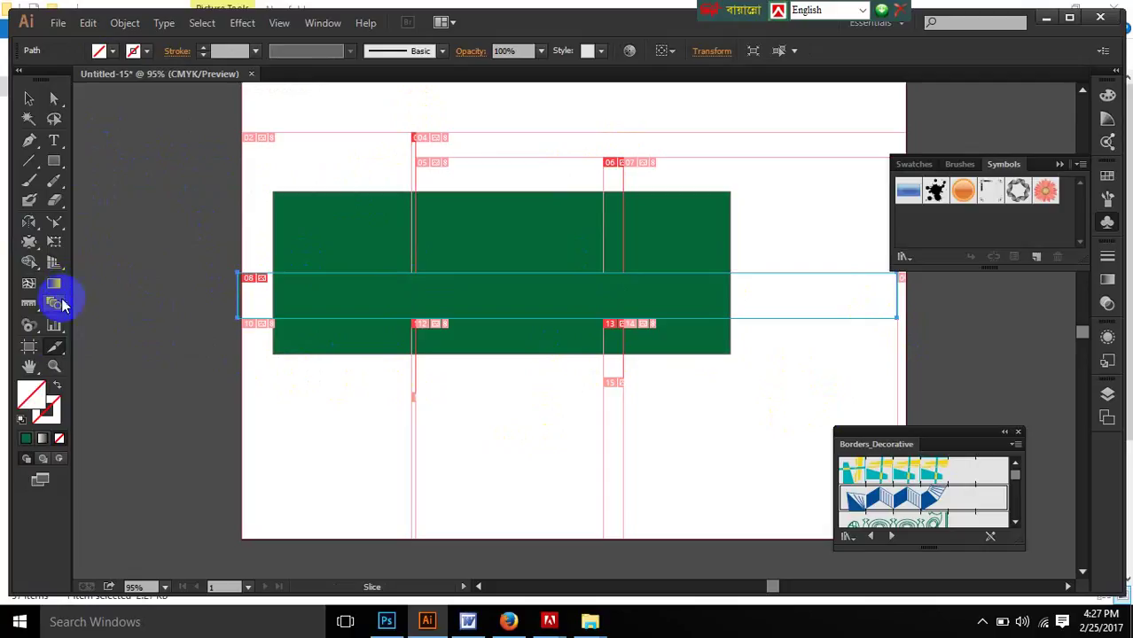
drag(57, 359, 112, 367)
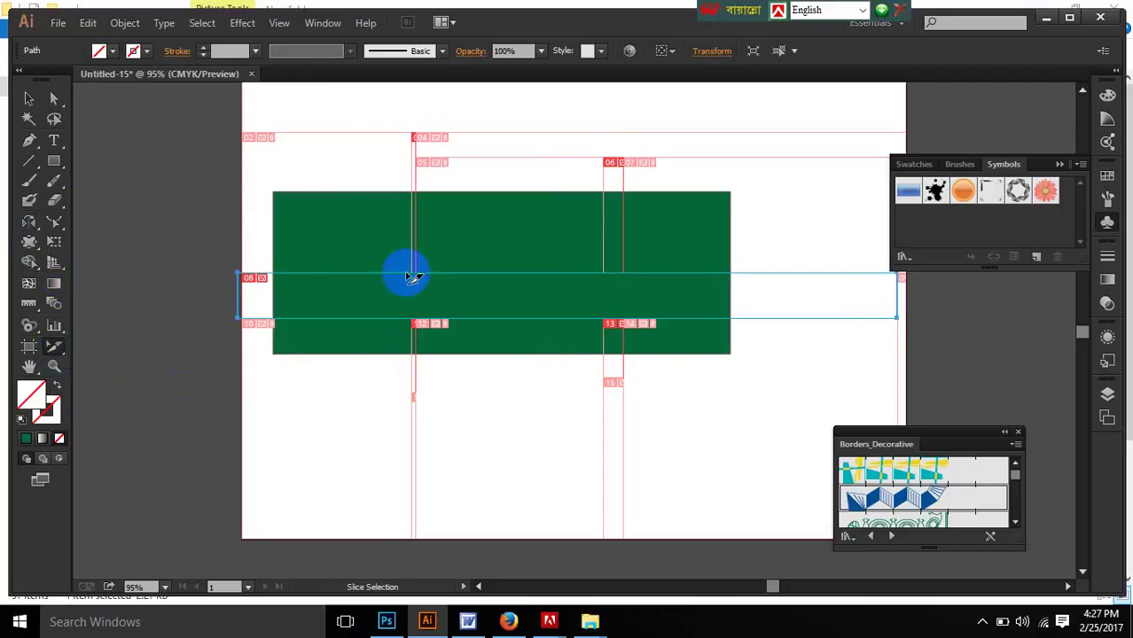
click(415, 199)
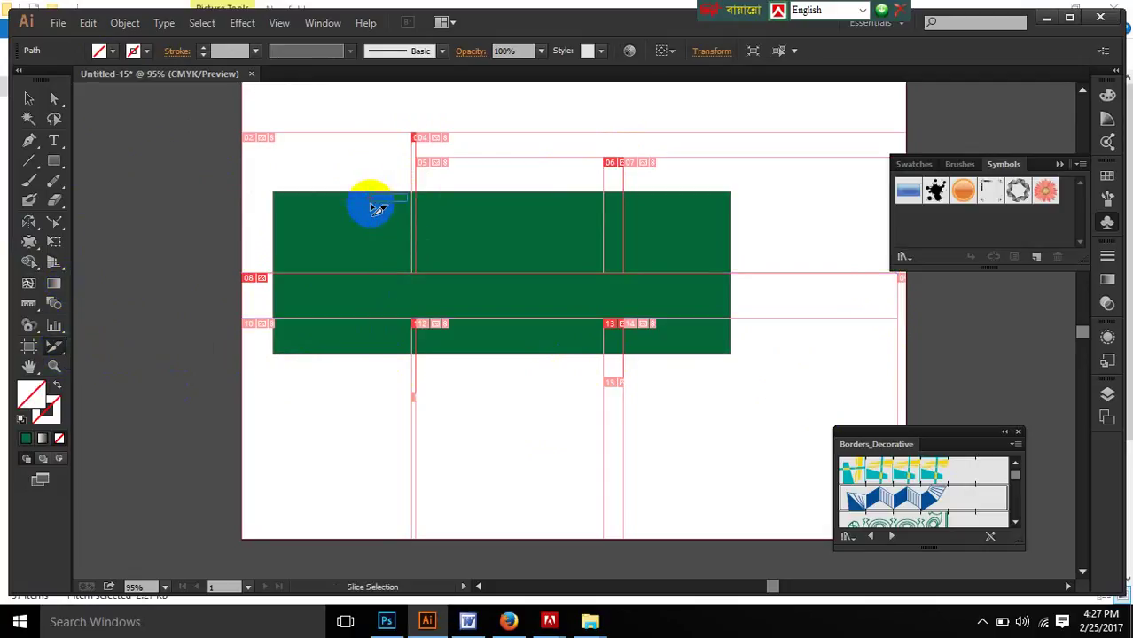
click(257, 276)
mouse_move(272, 280)
mouse_down()
mouse_move(271, 257)
mouse_move(278, 264)
mouse_up()
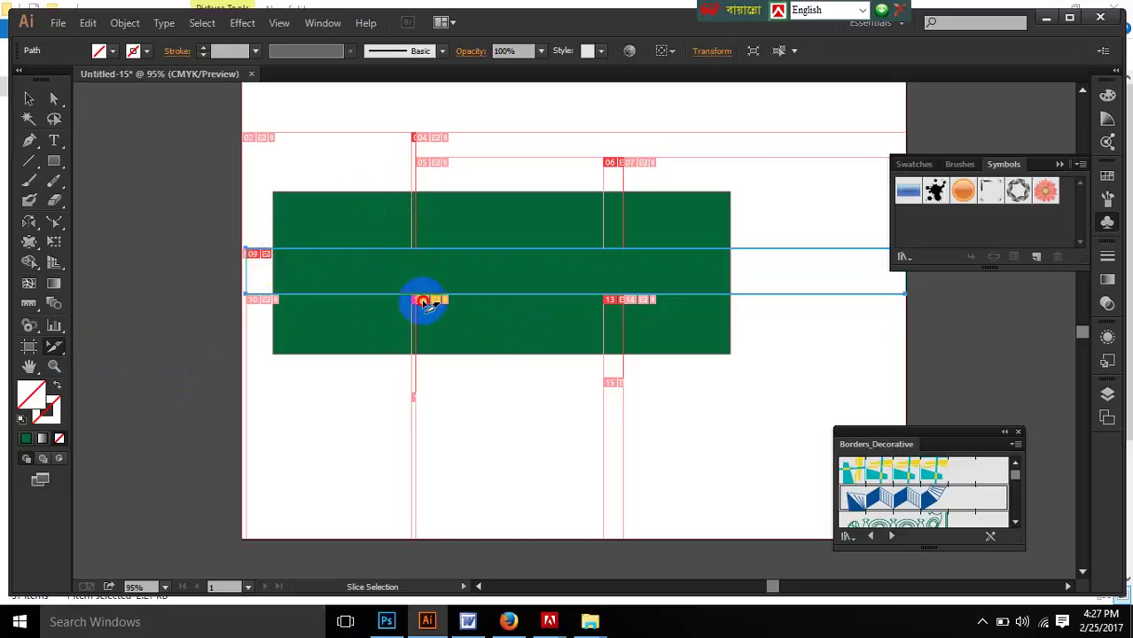
click(425, 302)
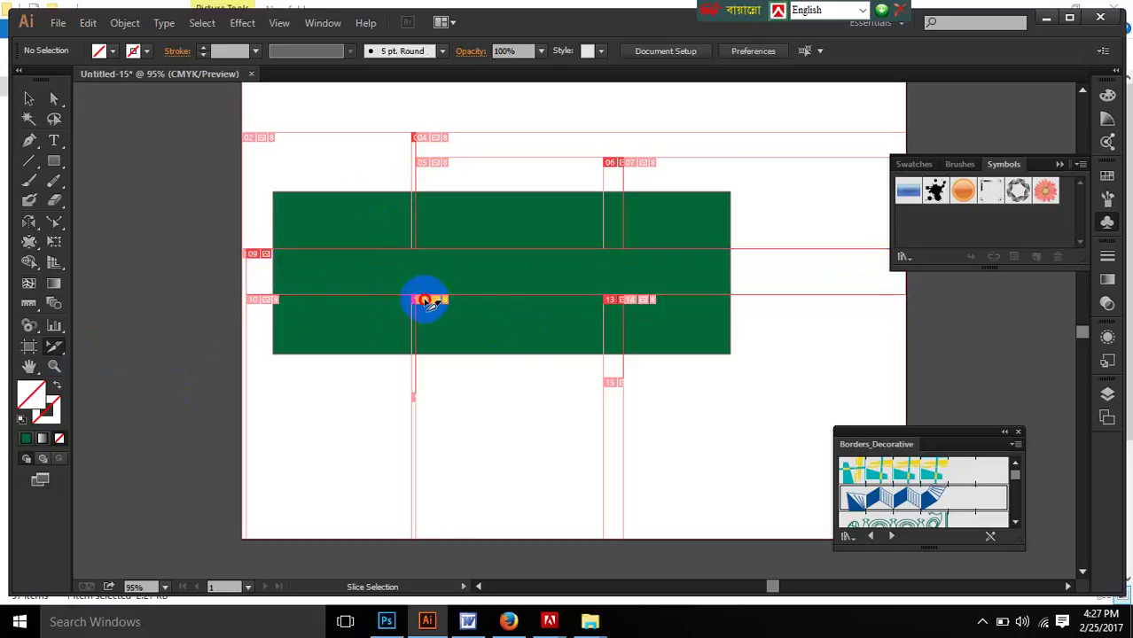
drag(629, 296, 590, 313)
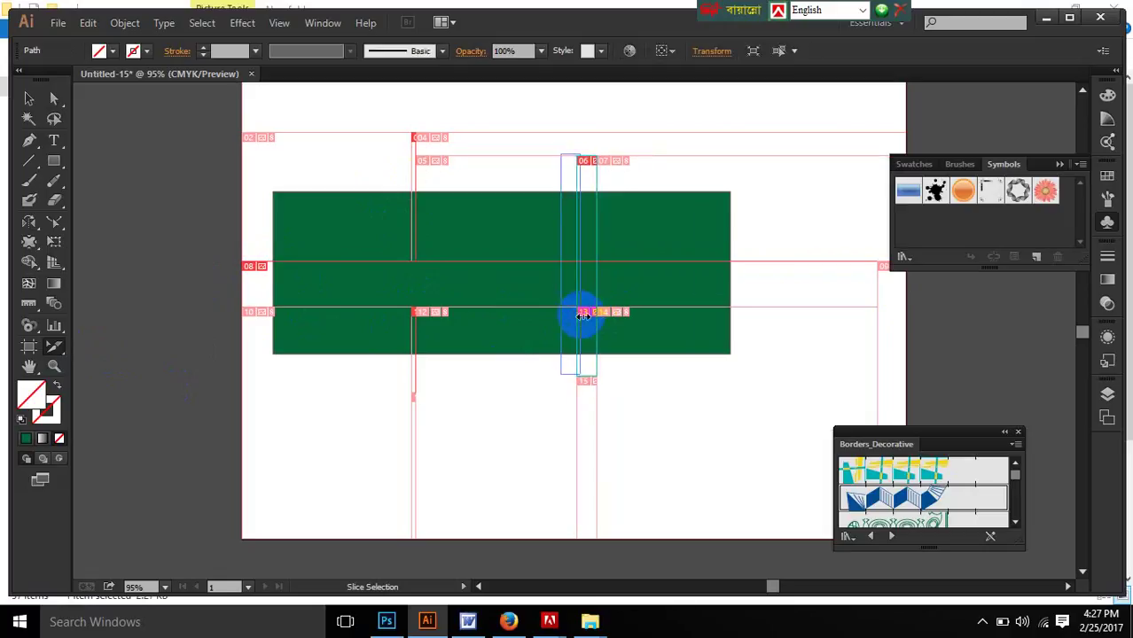
Step: Save the sliced document to the Desktop as Untitled-15 in Adobe Illustrator (*.AI) format, version Illustrator CC (17.0)
click(56, 22)
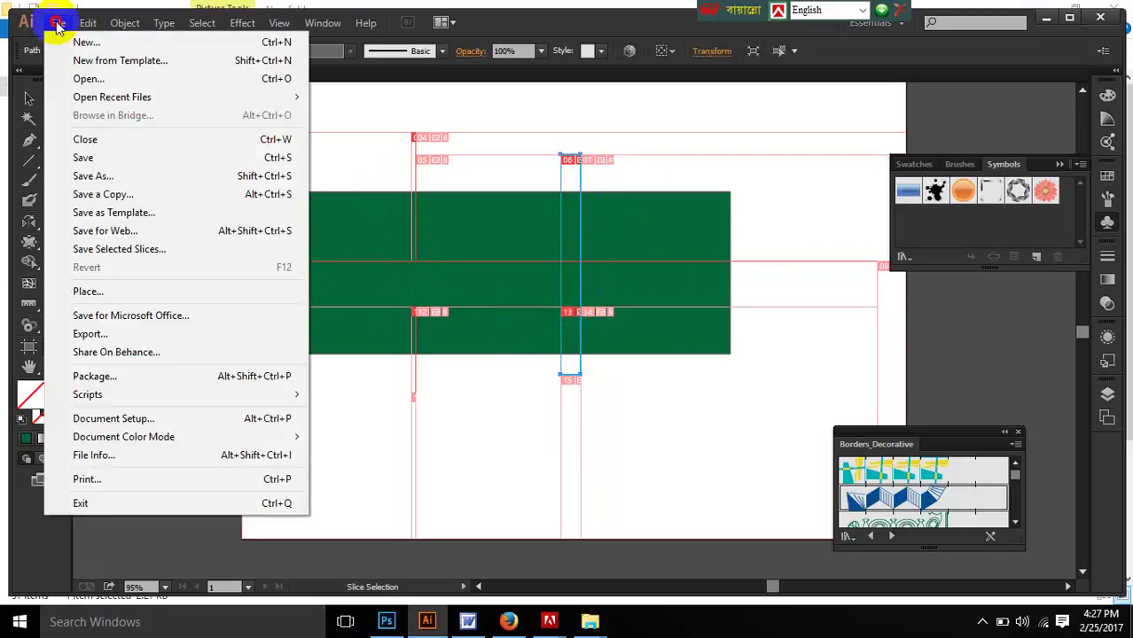
click(91, 177)
click(498, 232)
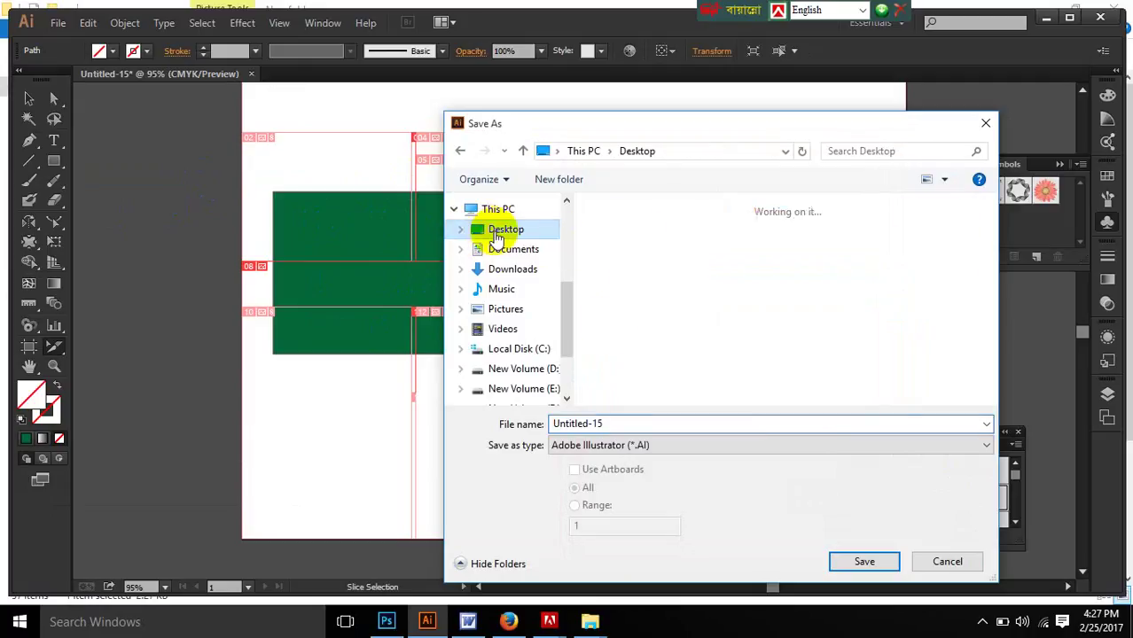
click(869, 563)
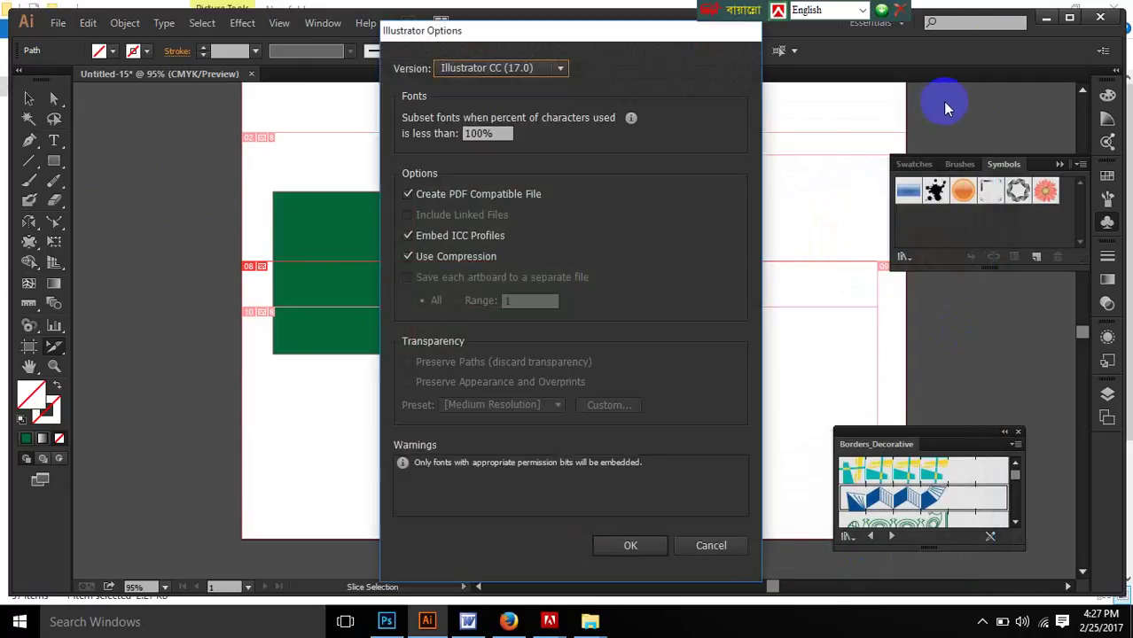
click(630, 545)
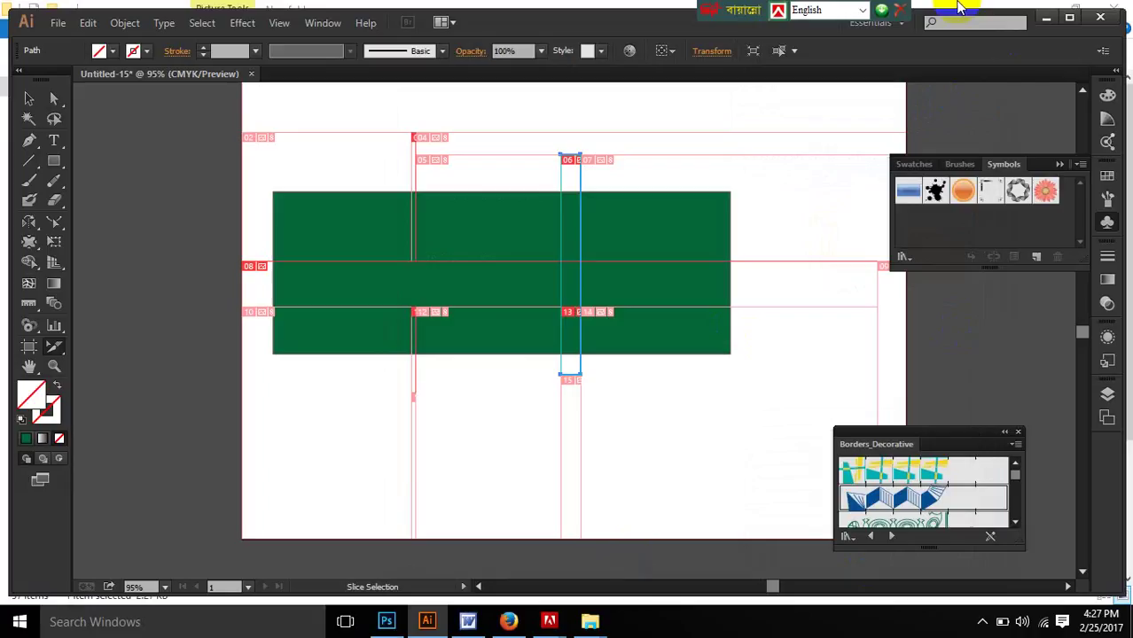
Step: Clear the open windows off the desktop and check the saved Untitled-15 file and New folder (2) for slice output
click(1049, 18)
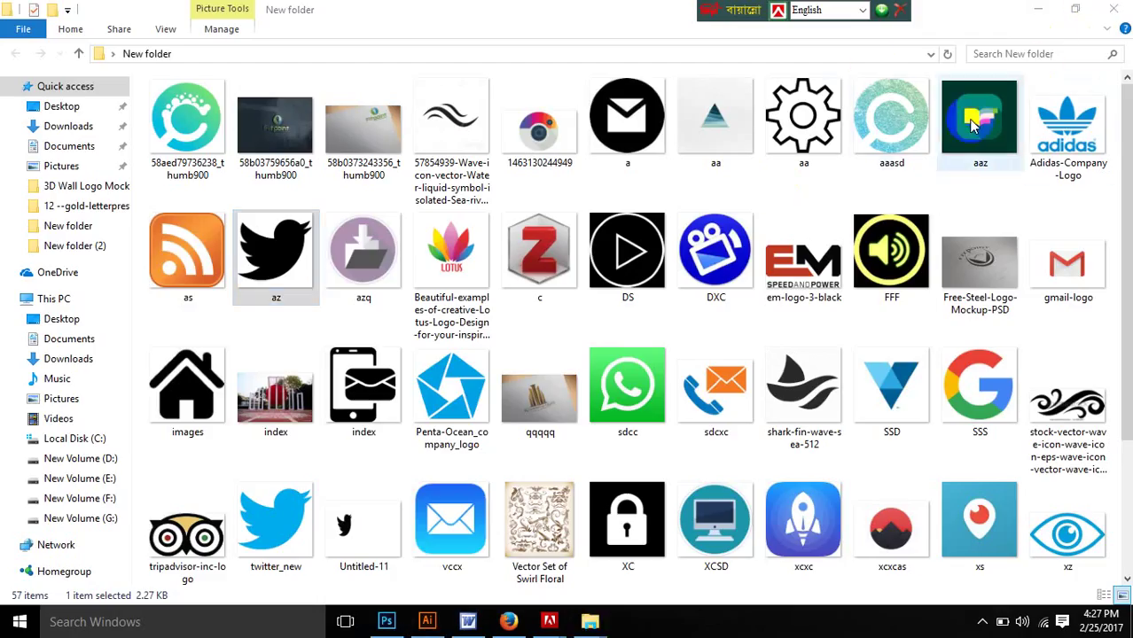
click(1119, 10)
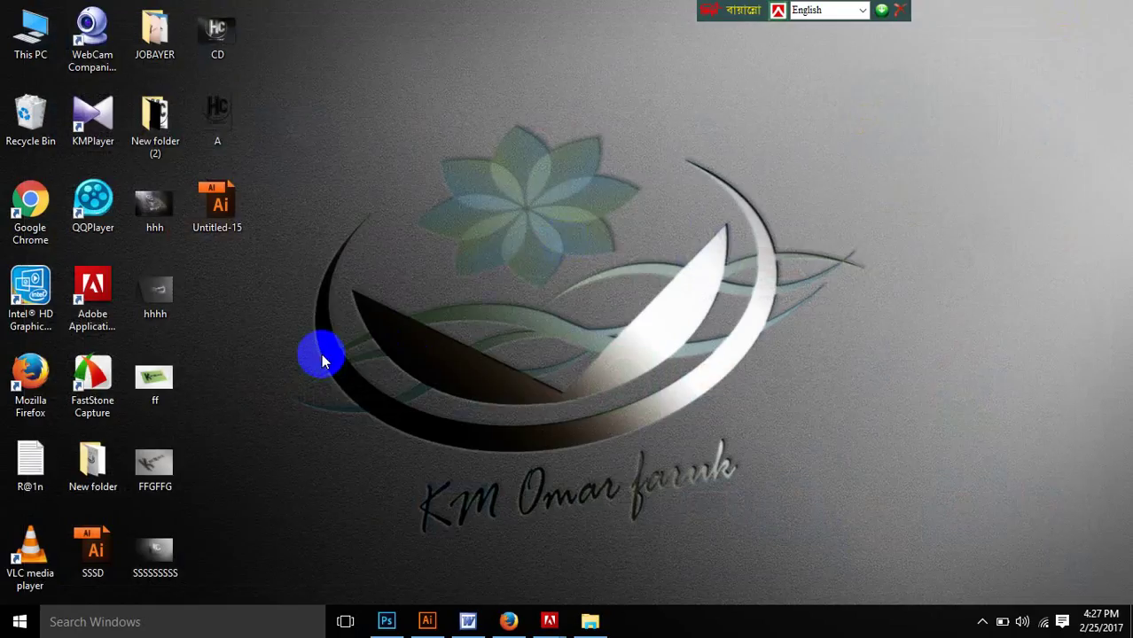
click(165, 148)
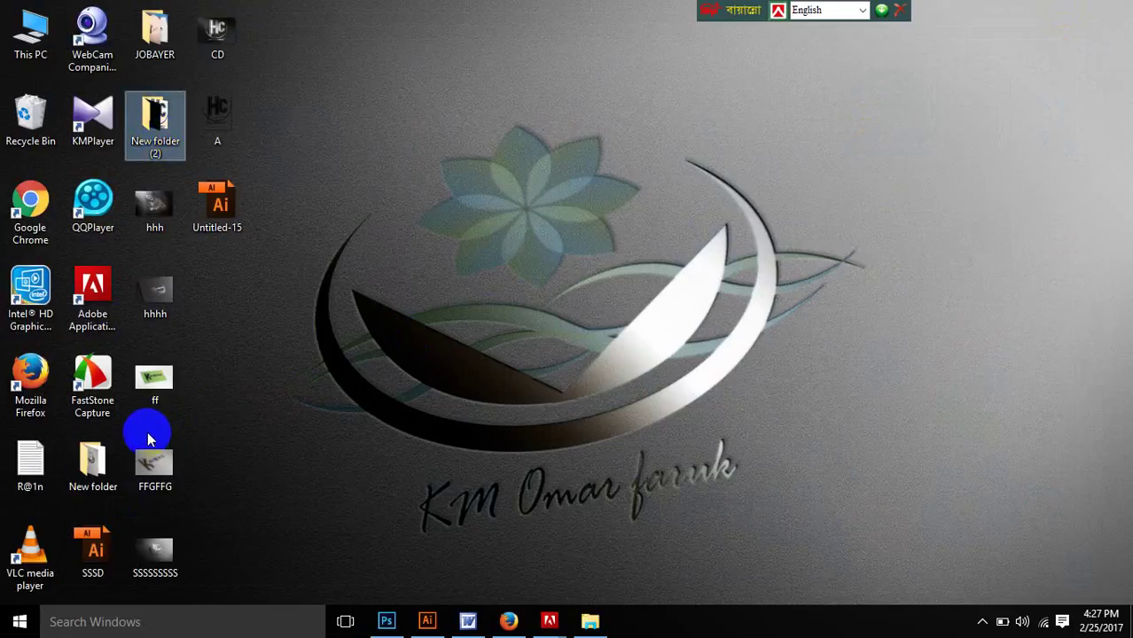
click(221, 210)
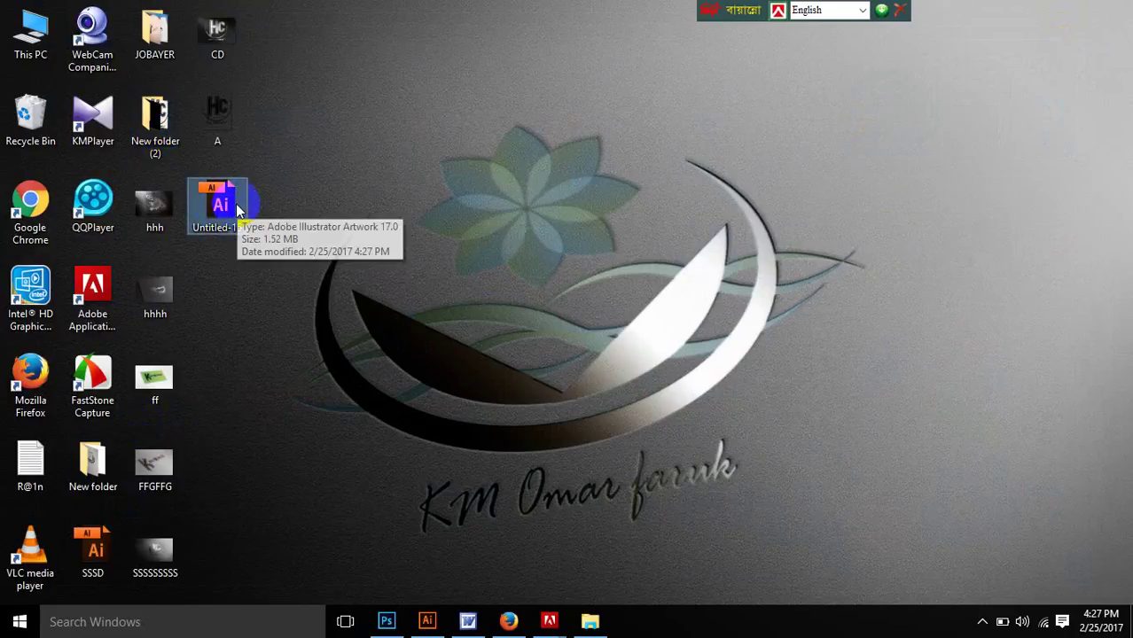
click(163, 131)
double_click(163, 131)
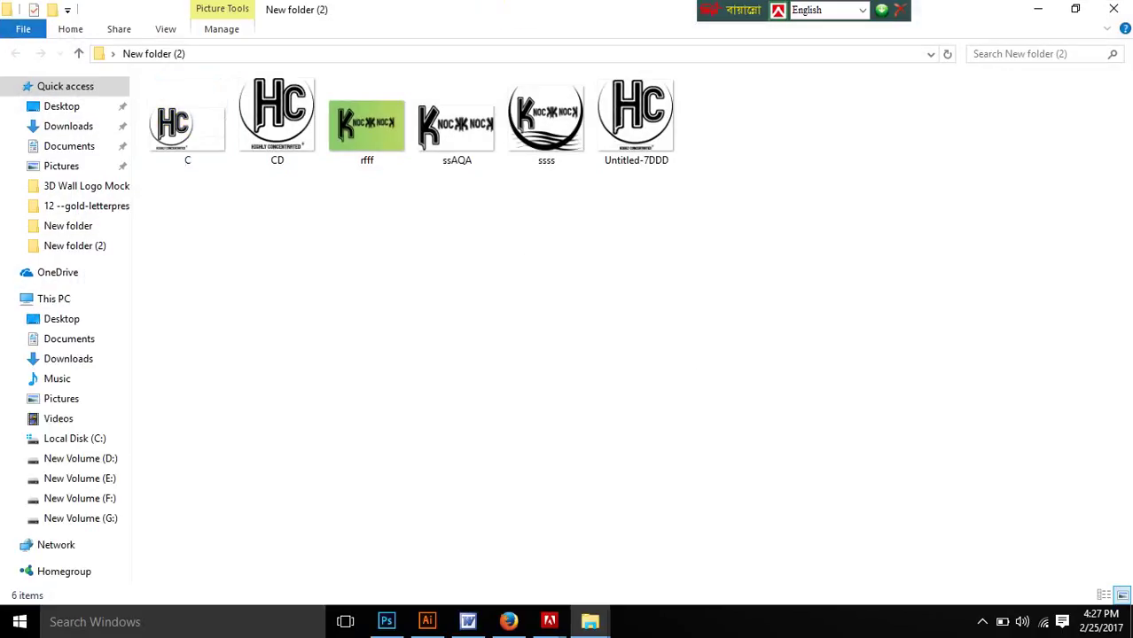
click(1115, 15)
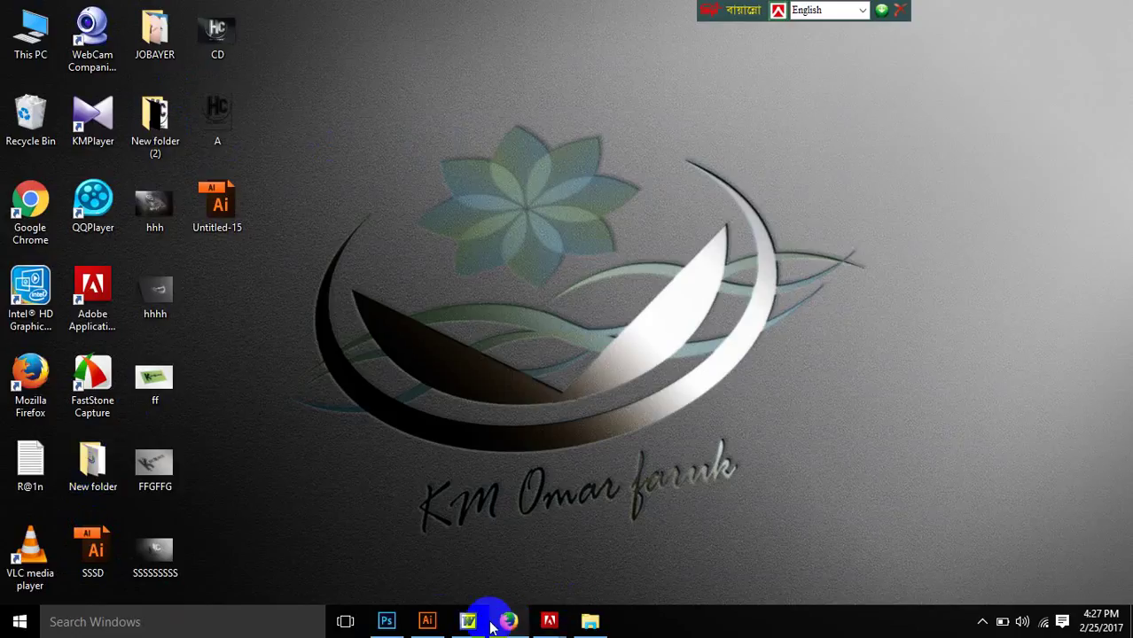
Step: Switch back to Illustrator, deselect the slice and quit the program, keeping the clipboard data
click(433, 616)
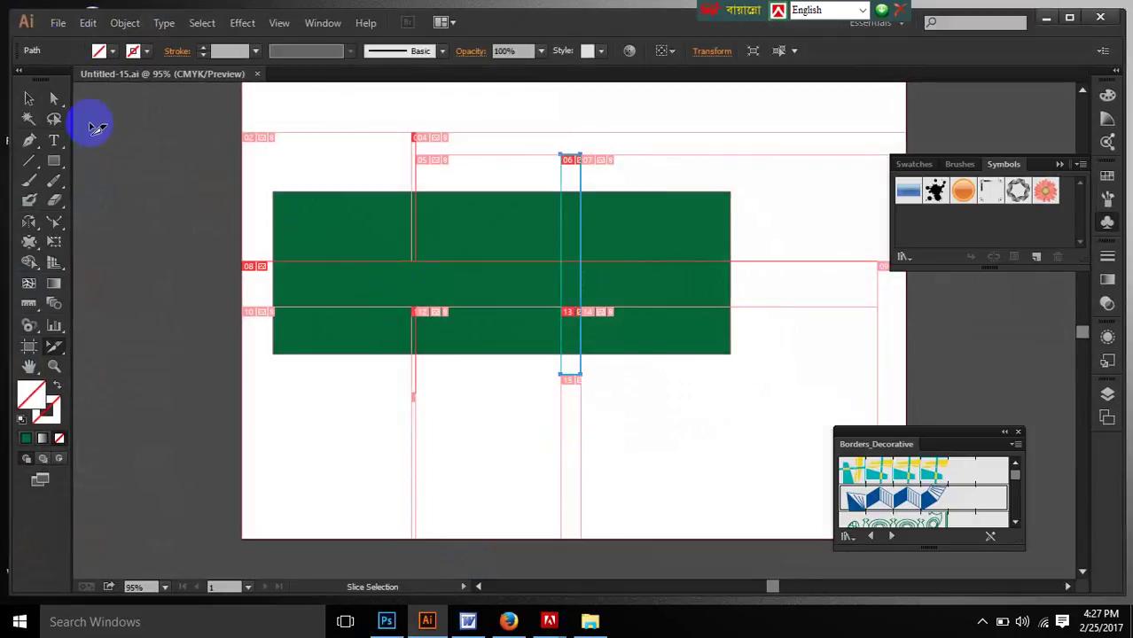
click(53, 23)
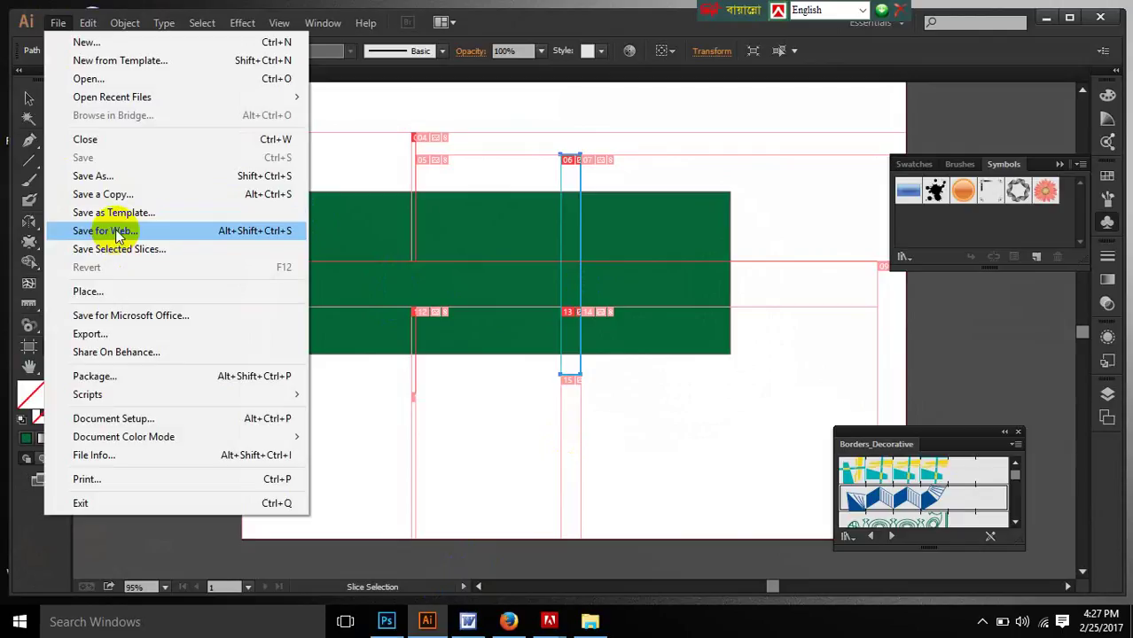
click(596, 421)
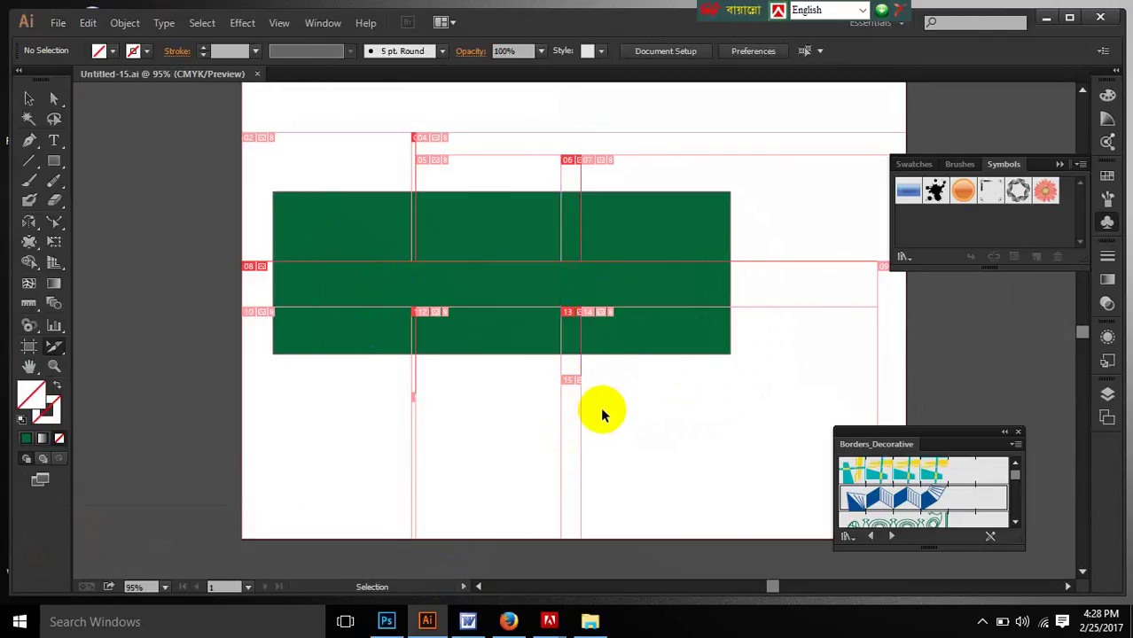
key(ctrl+q)
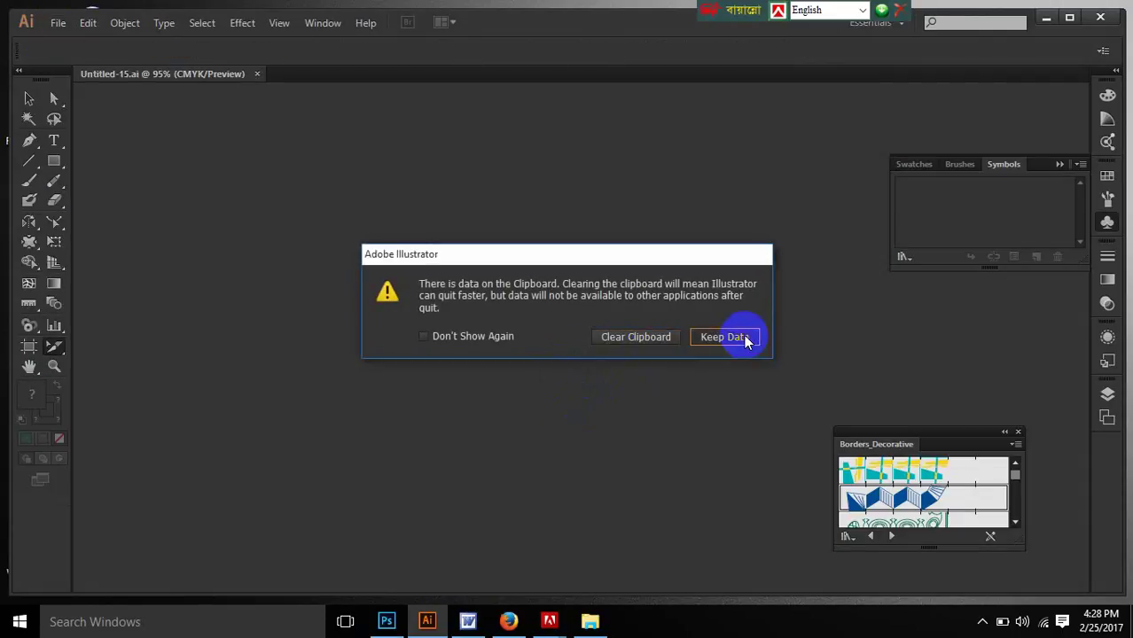
click(745, 340)
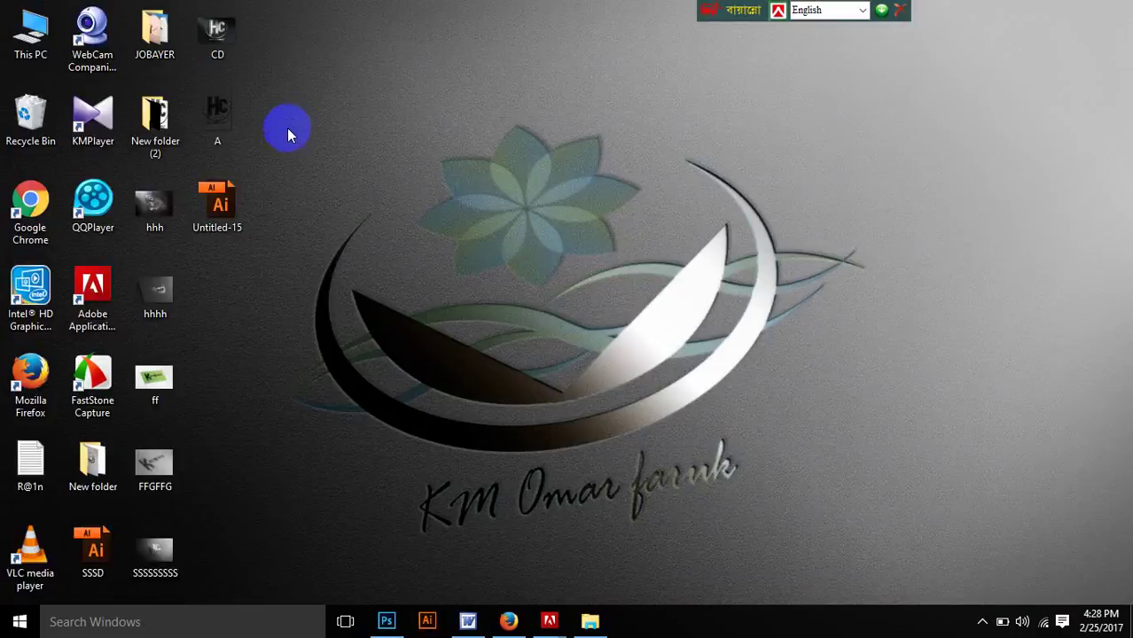
Step: Relaunch Illustrator and refresh the desktop while it loads
click(428, 622)
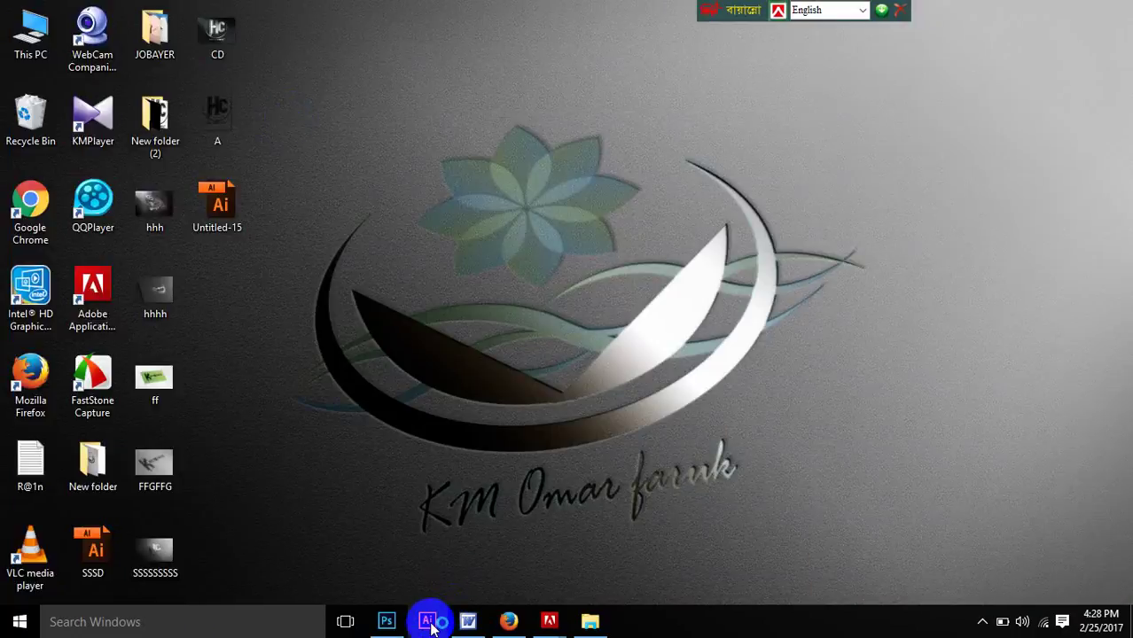
right_click(384, 317)
click(425, 352)
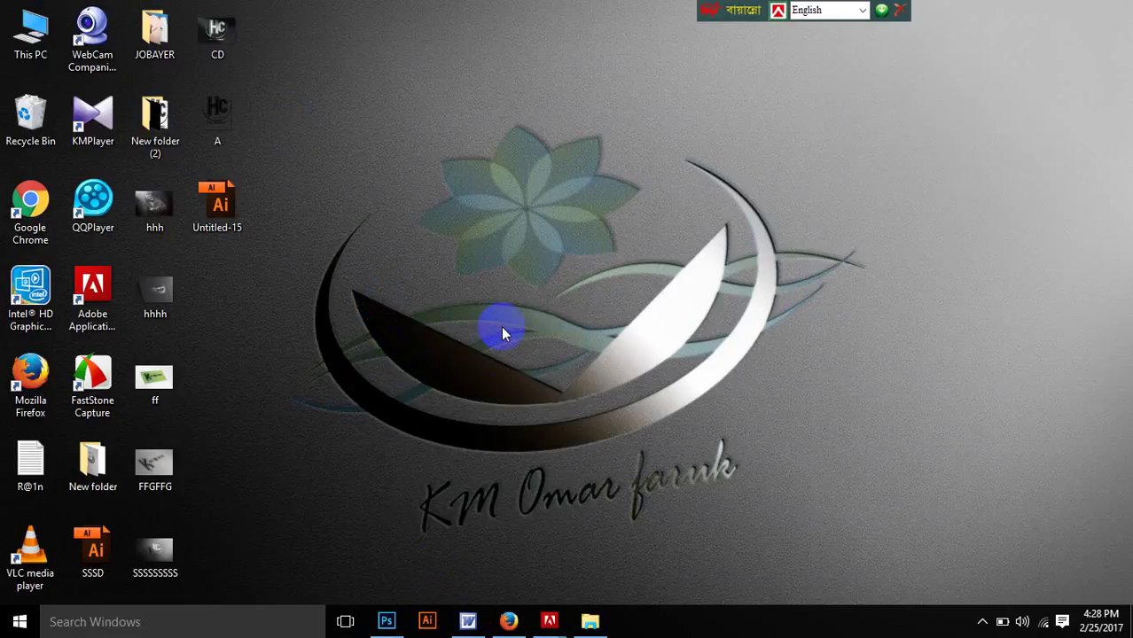
click(982, 622)
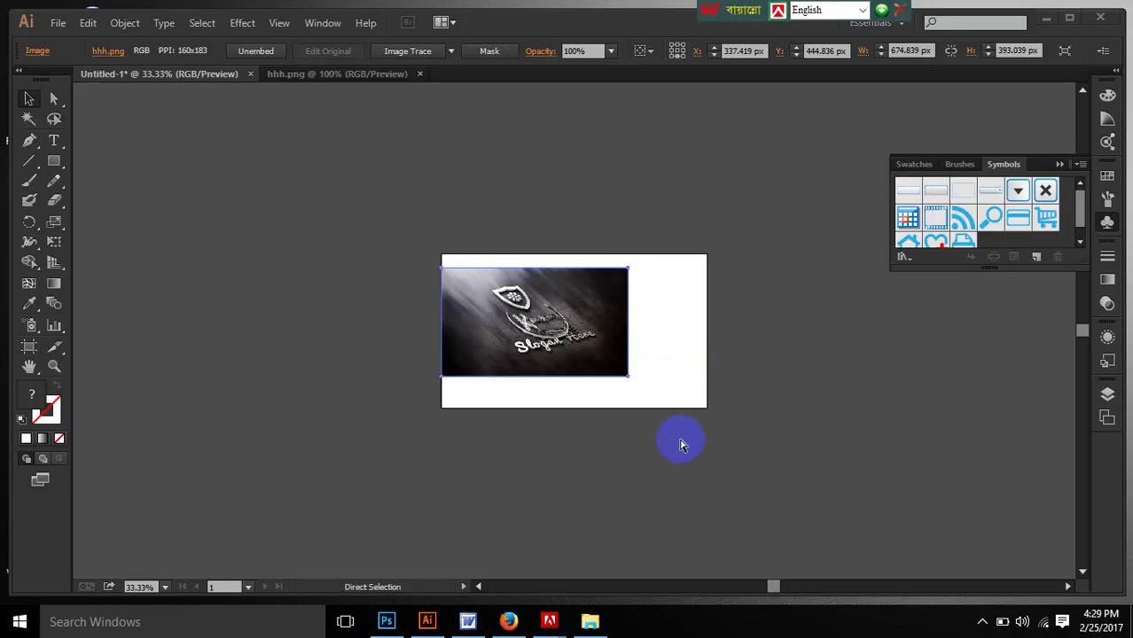
Step: Use the Slice tool on the logo mockup image to cut two vertical slices and one wide horizontal slice across its lower part
click(29, 98)
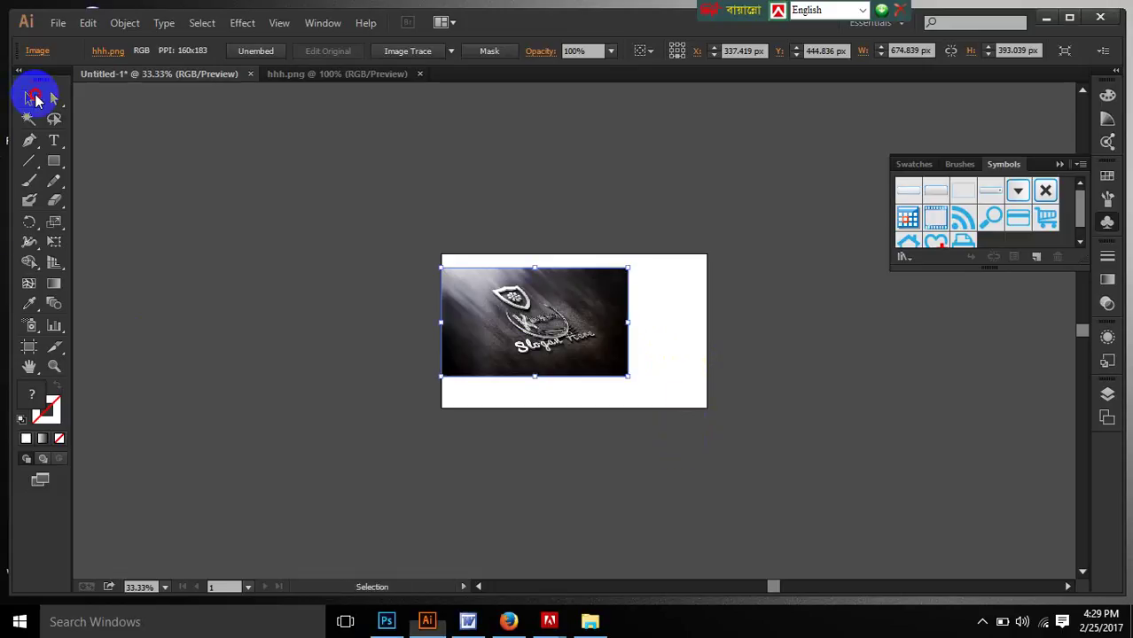
click(645, 194)
key(ctrl+plus)
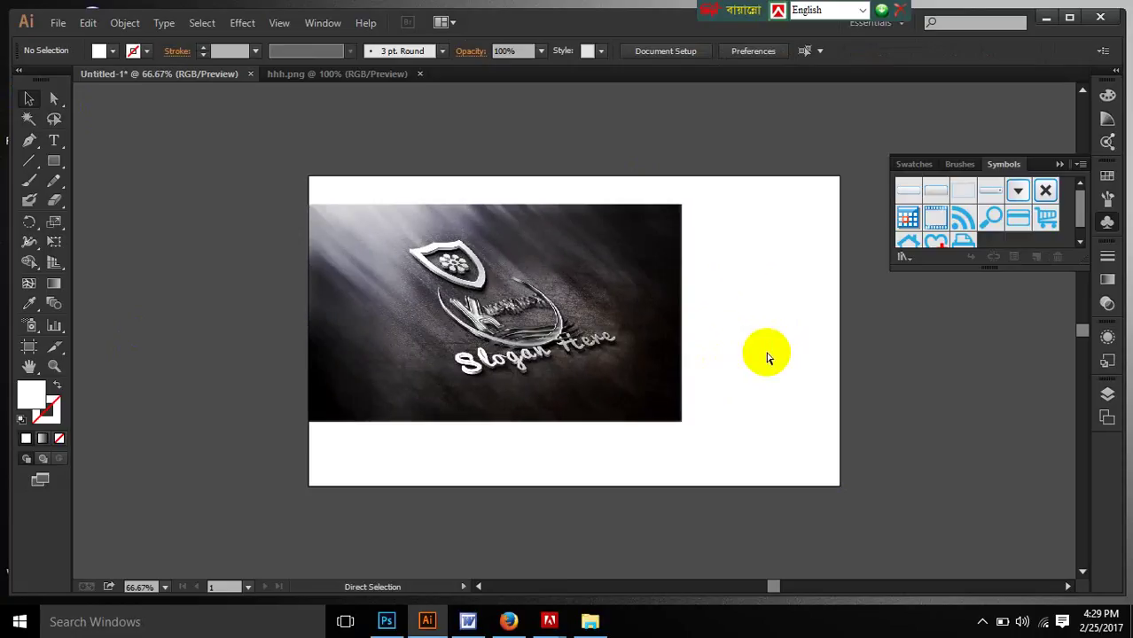
key(ctrl+plus)
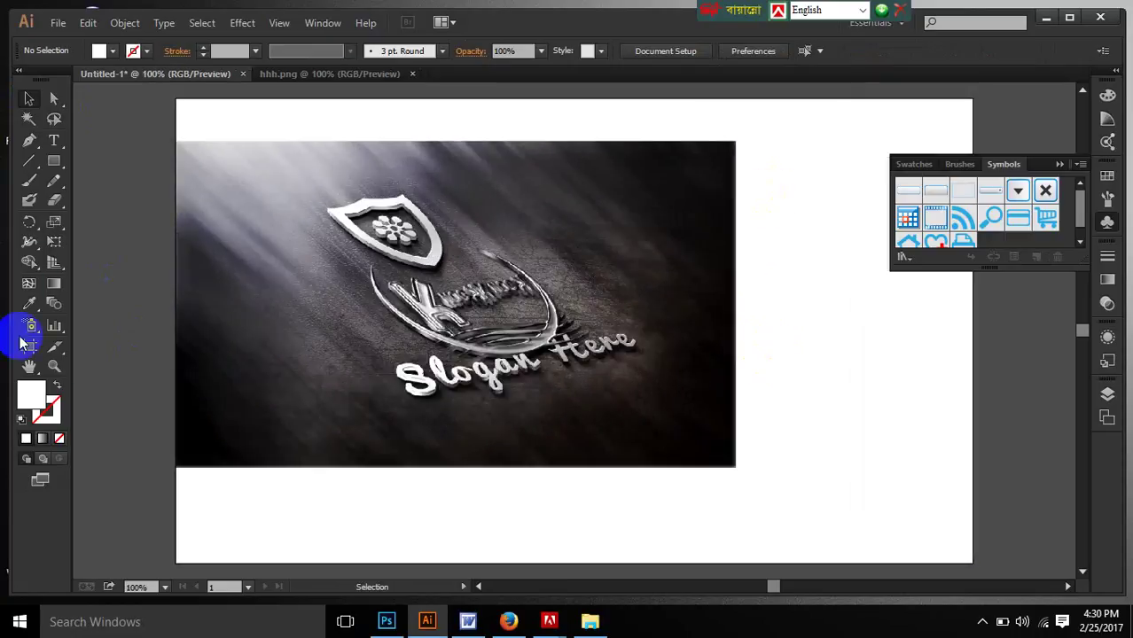
click(54, 350)
drag(54, 350, 168, 353)
drag(294, 142, 369, 515)
drag(133, 285, 831, 540)
drag(531, 141, 535, 529)
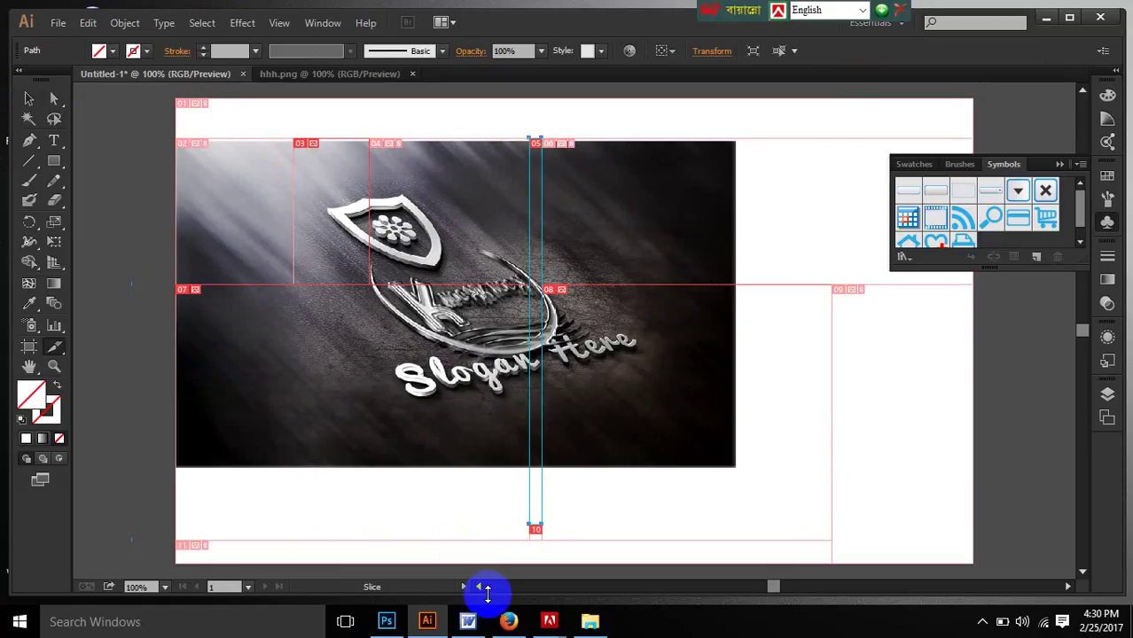
Step: Shift the wider vertical slice rightward with Slice Selection, and cut another horizontal slice below the slogan and a narrow vertical slice toward the image's right edge
drag(58, 350, 98, 366)
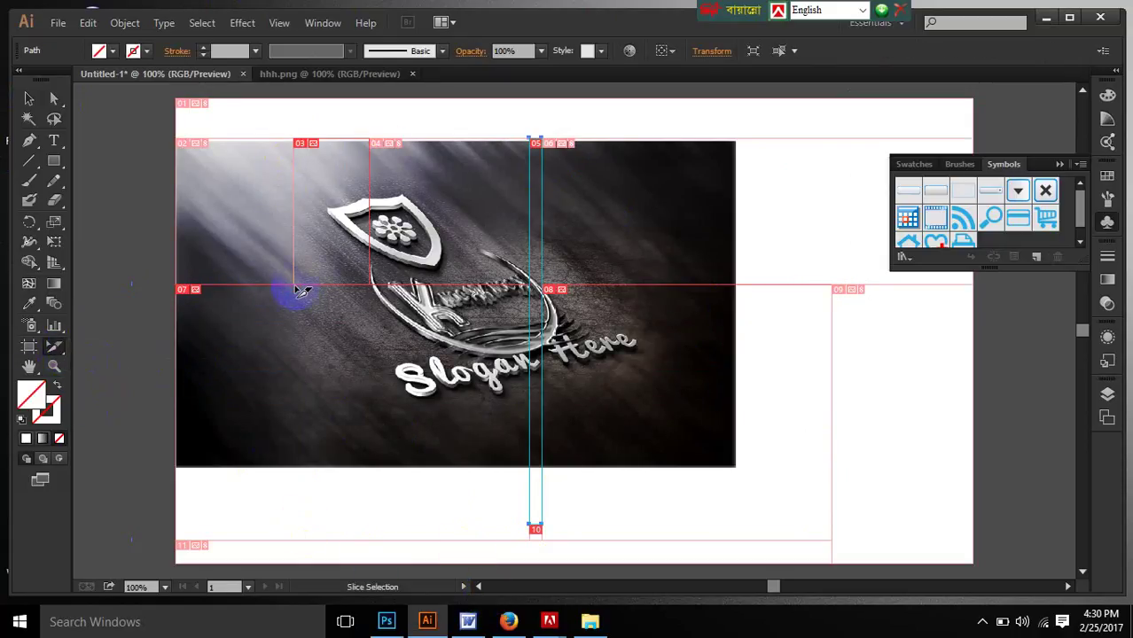
drag(301, 291, 392, 299)
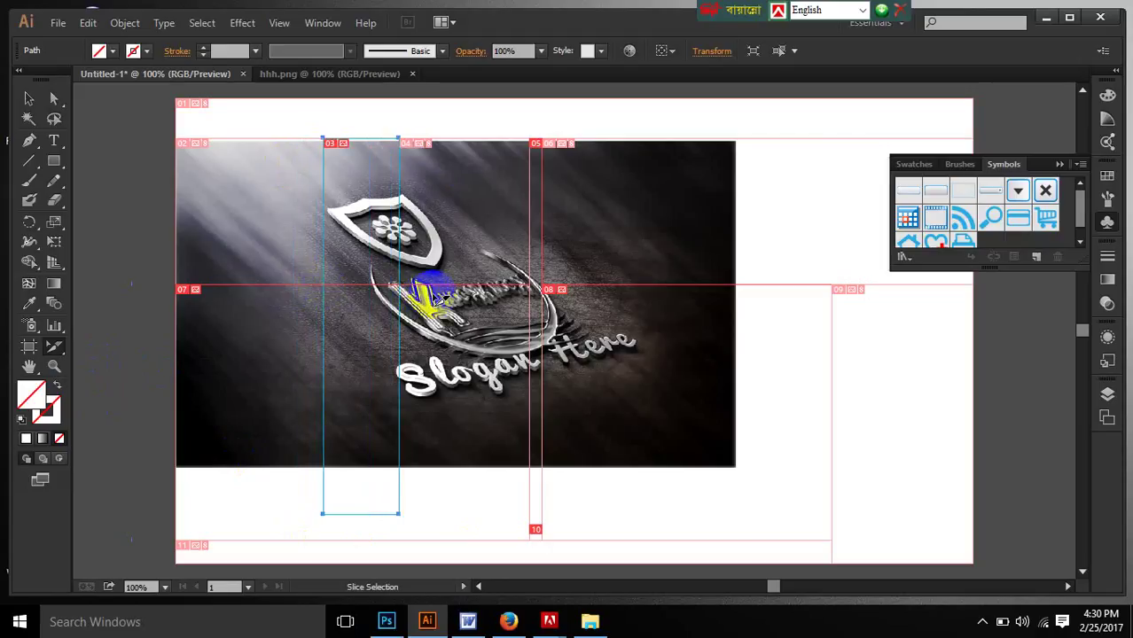
drag(54, 350, 865, 558)
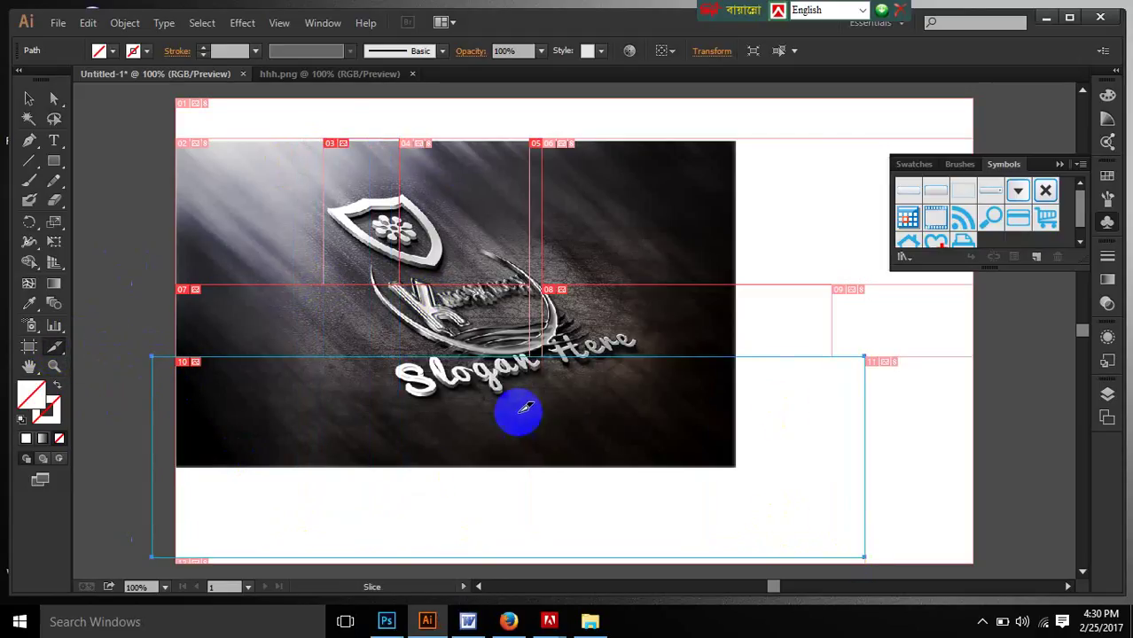
drag(616, 140, 603, 525)
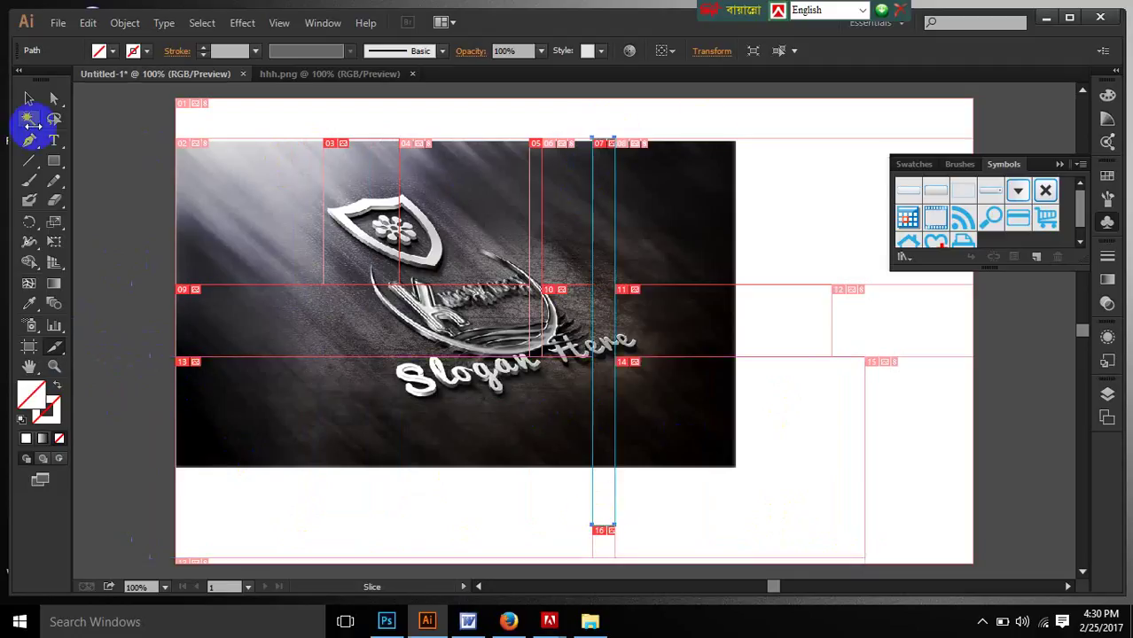
Step: Save the sliced document to the Desktop as Untitled-1 in Adobe Illustrator format with the Illustrator CC (17.0) version options
click(58, 23)
click(82, 158)
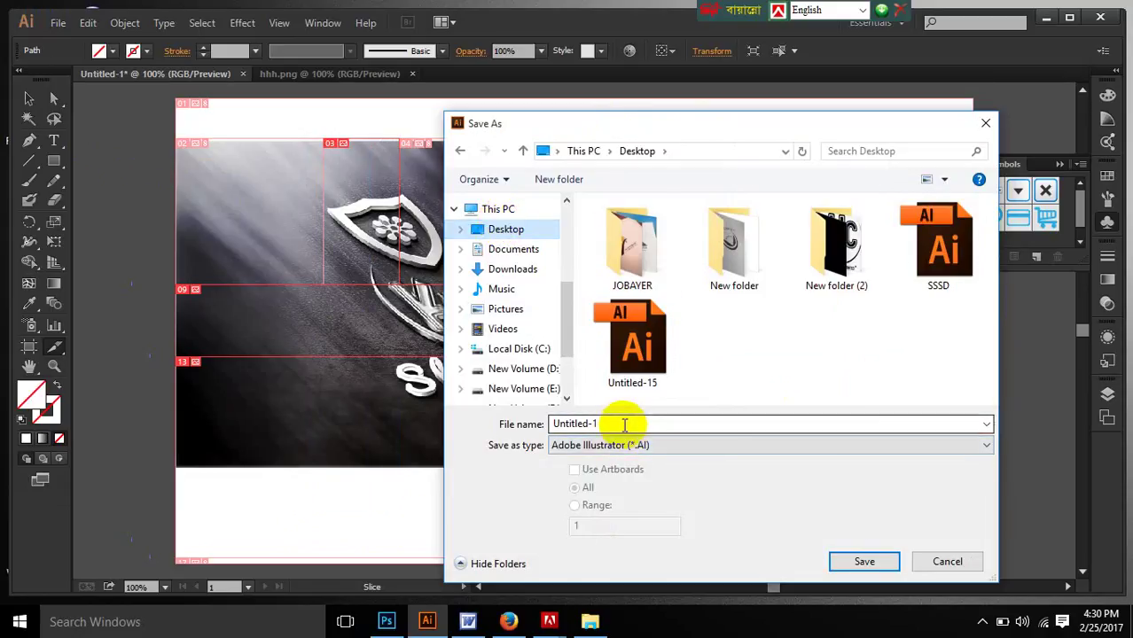
click(507, 211)
click(510, 232)
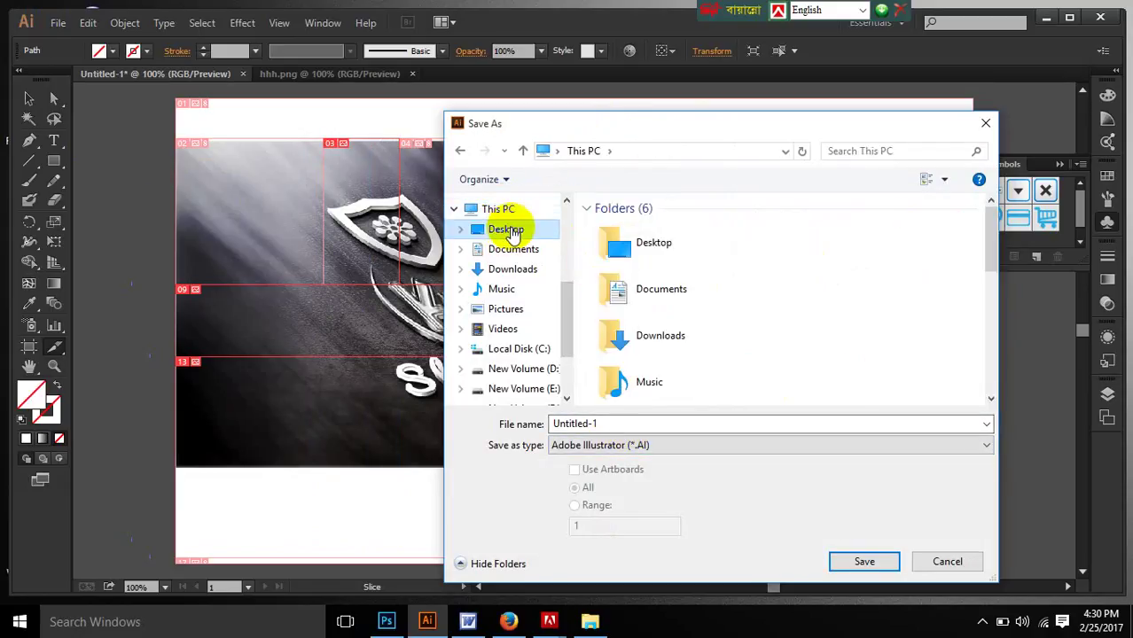
click(865, 561)
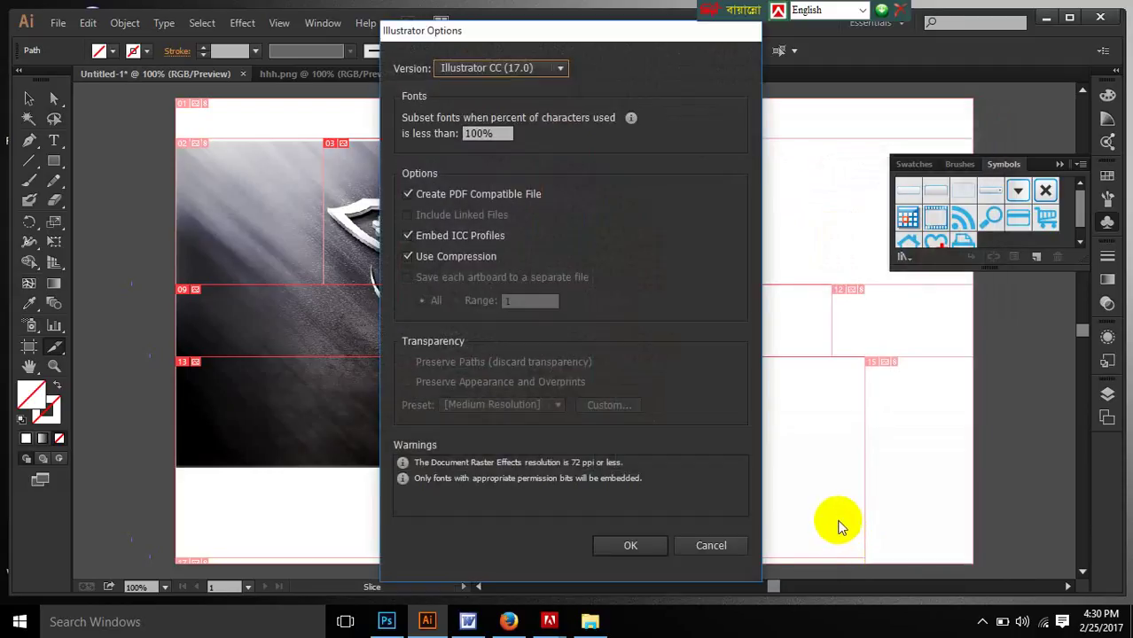
click(637, 547)
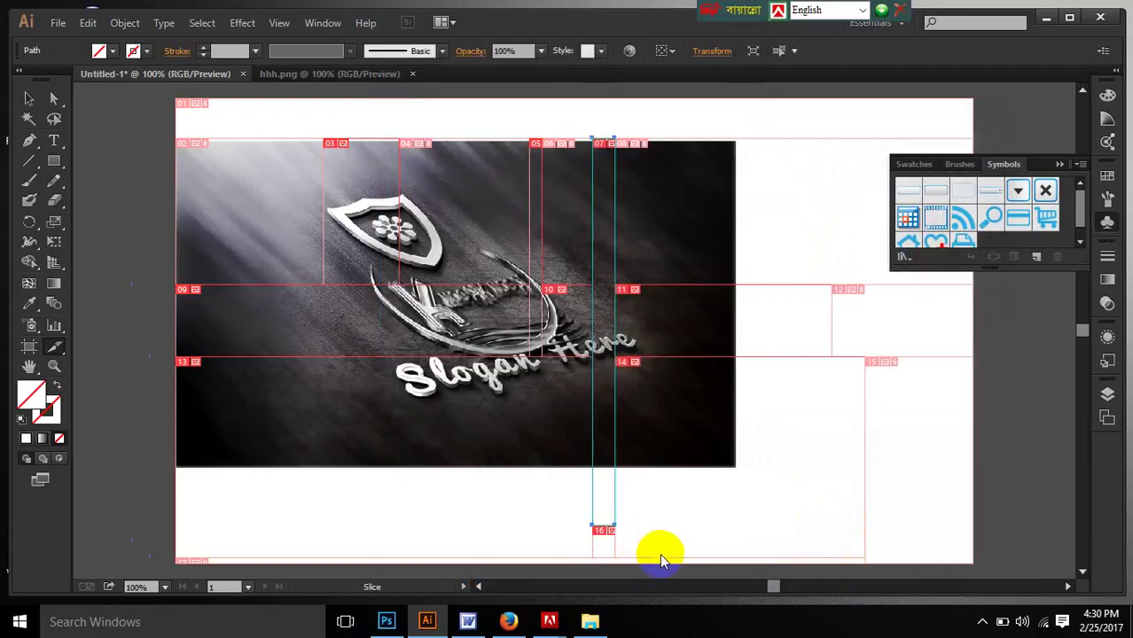
Step: Save all slices for the web with the JPEG High preset, as images only, to the Desktop under the name Untitled-1
click(55, 23)
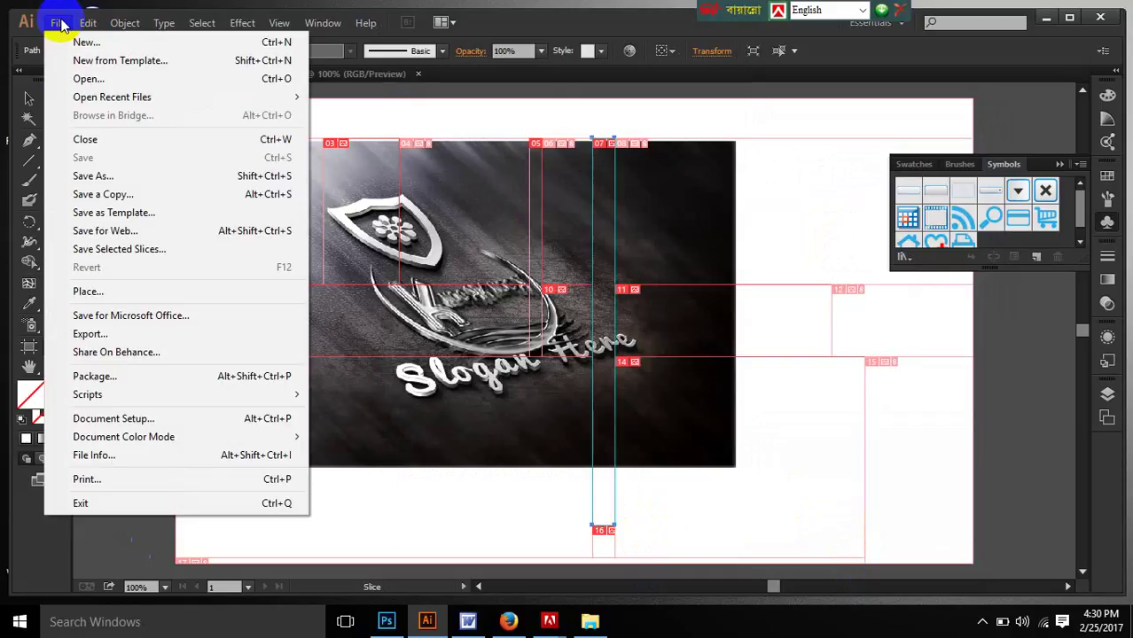
click(105, 231)
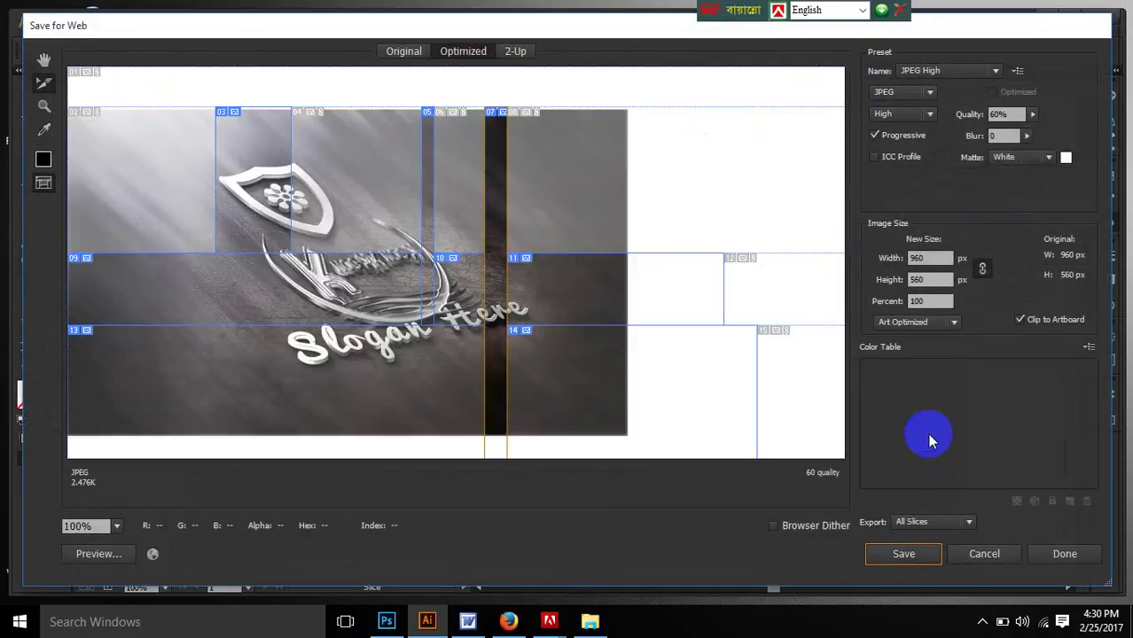
click(902, 554)
click(89, 157)
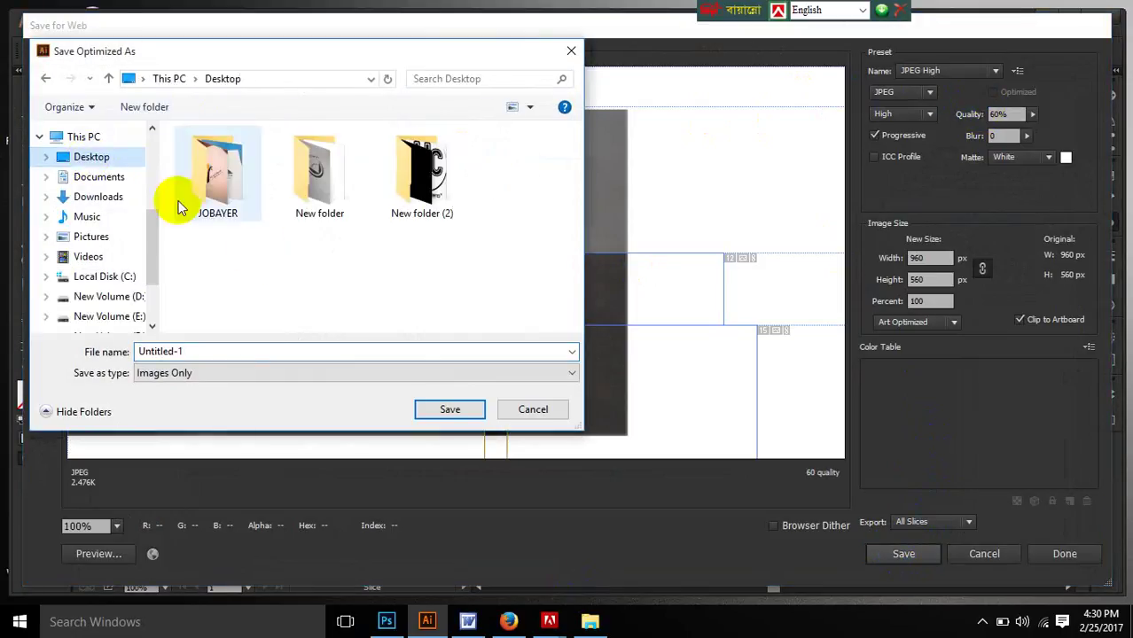
click(434, 410)
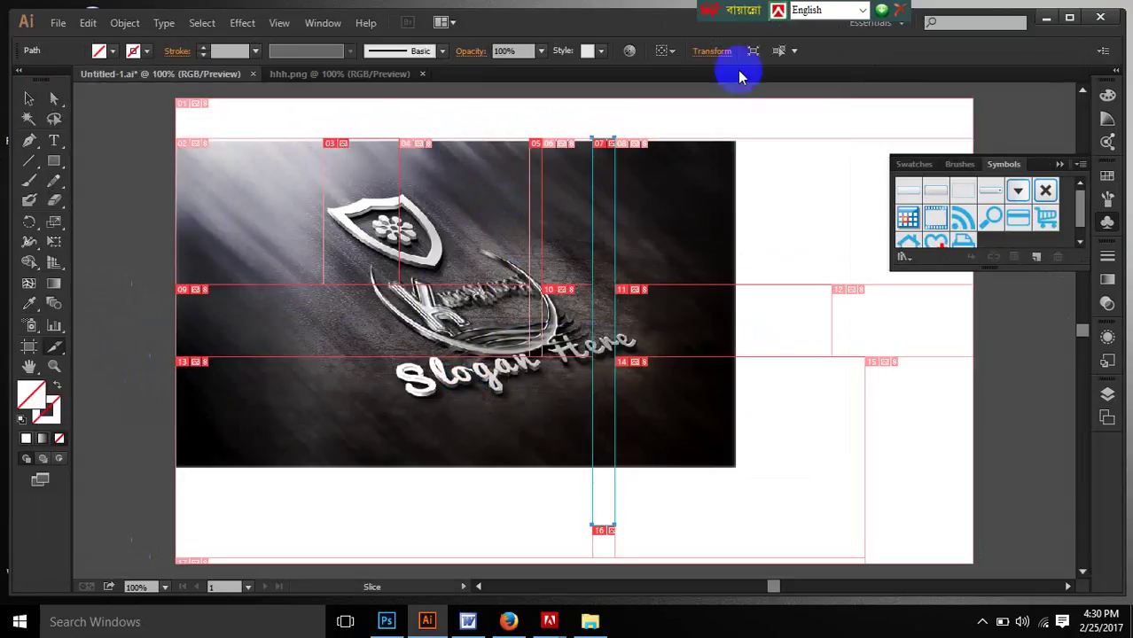
Step: Open the images folder on the desktop to examine the exported slice images, and switch back to Illustrator
click(1050, 17)
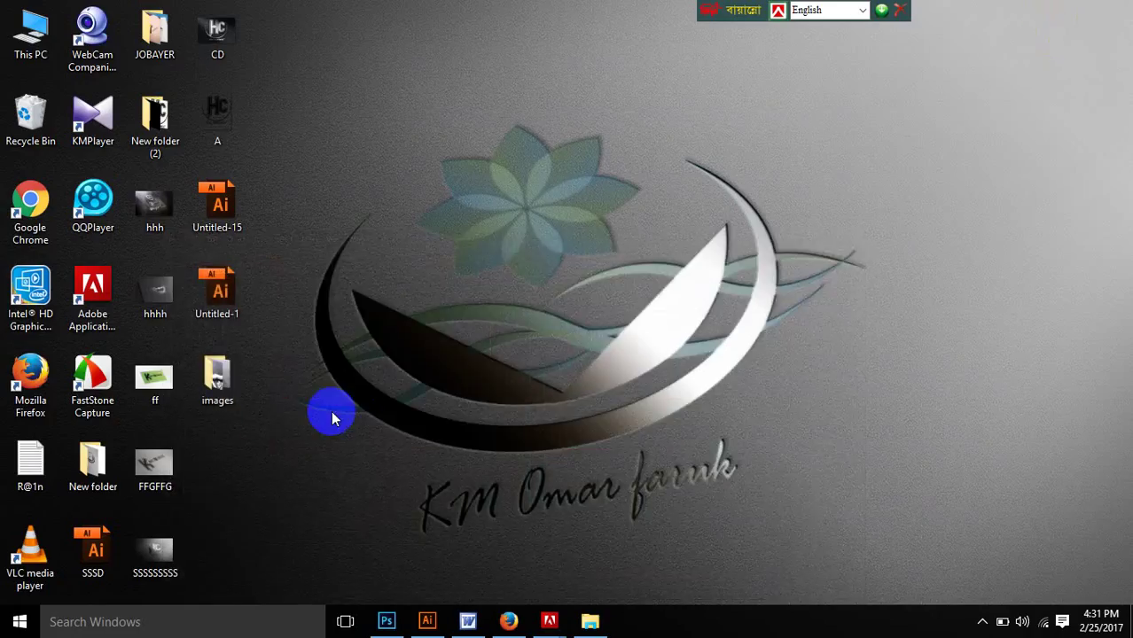
double_click(216, 385)
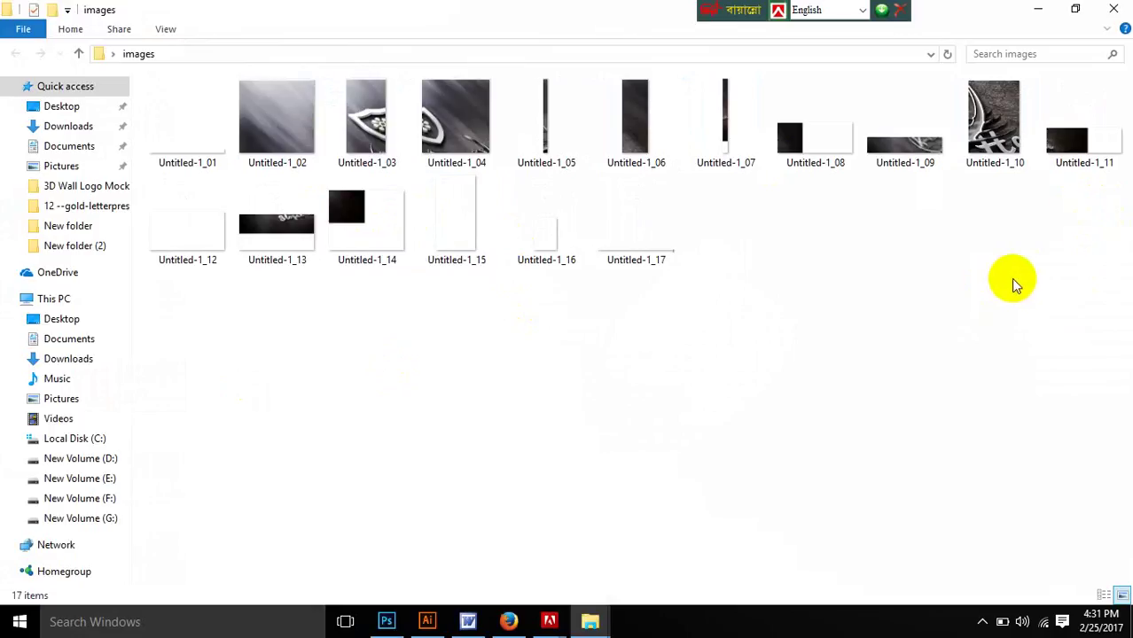
click(428, 622)
Step: Close Untitled-1.ai without saving its changes and create a new 960 x 560 px Web document with one artboard
ctrl+click(520, 415)
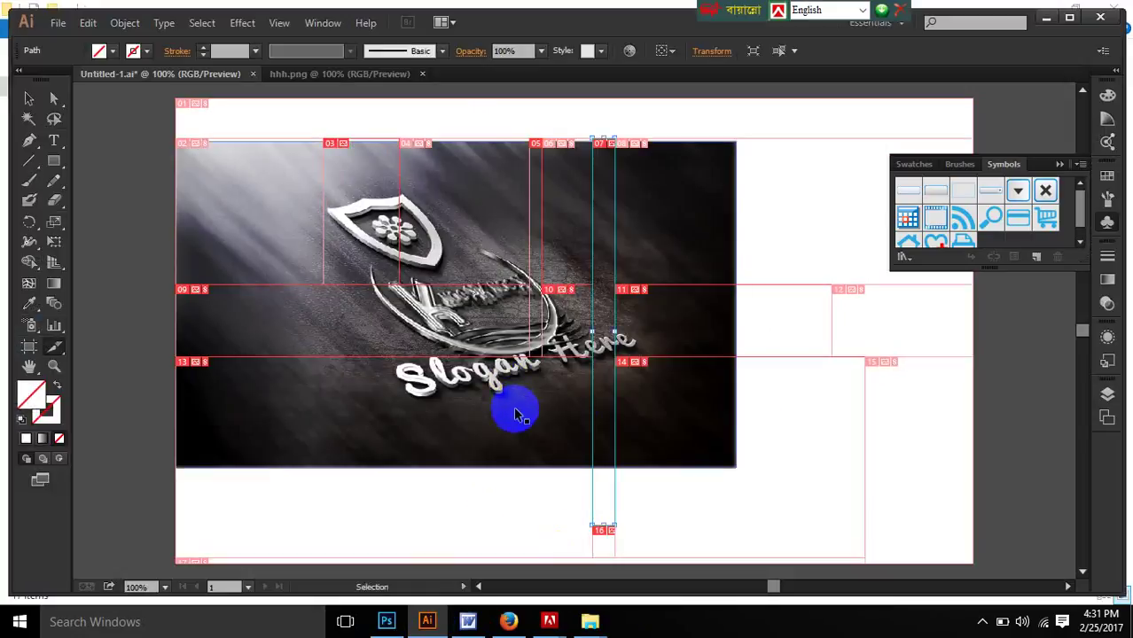
key(ctrl+w)
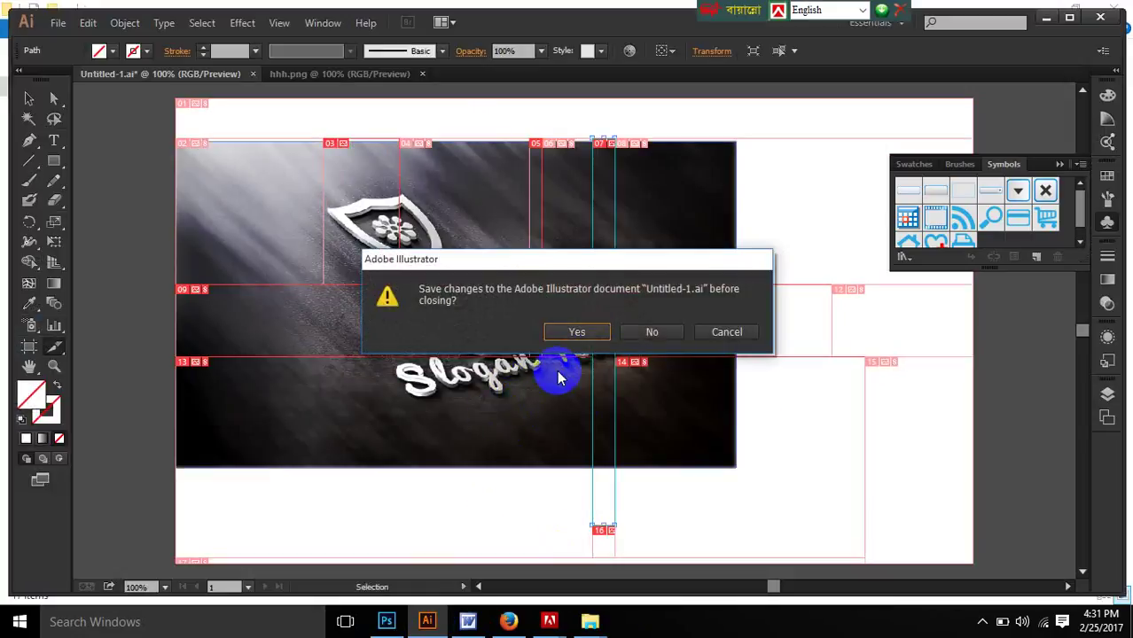
click(667, 338)
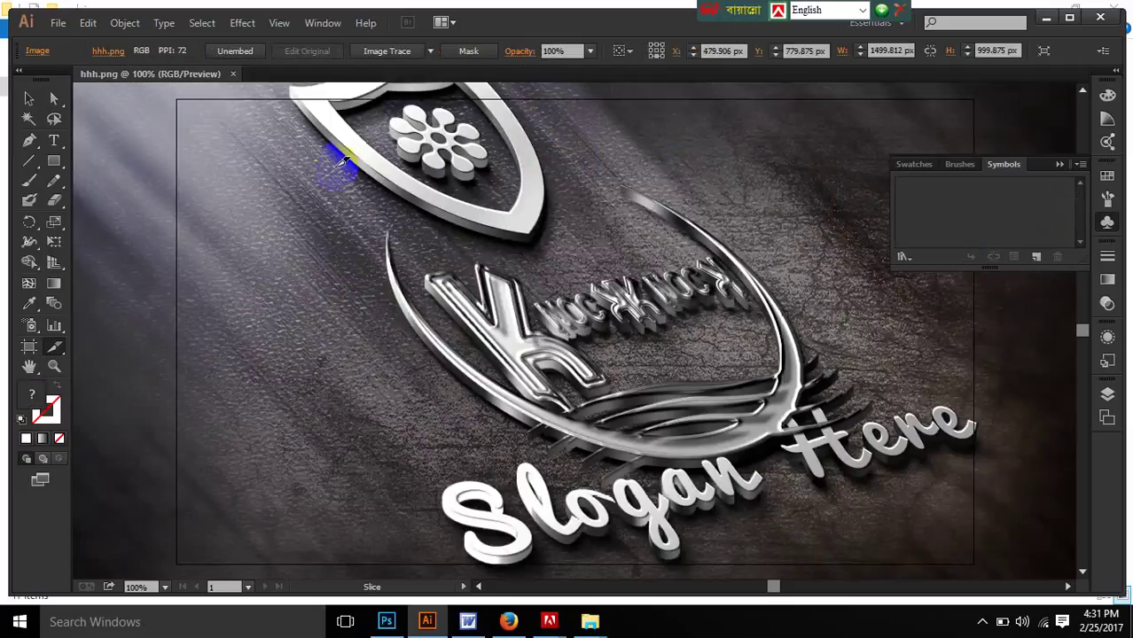
key(ctrl+n)
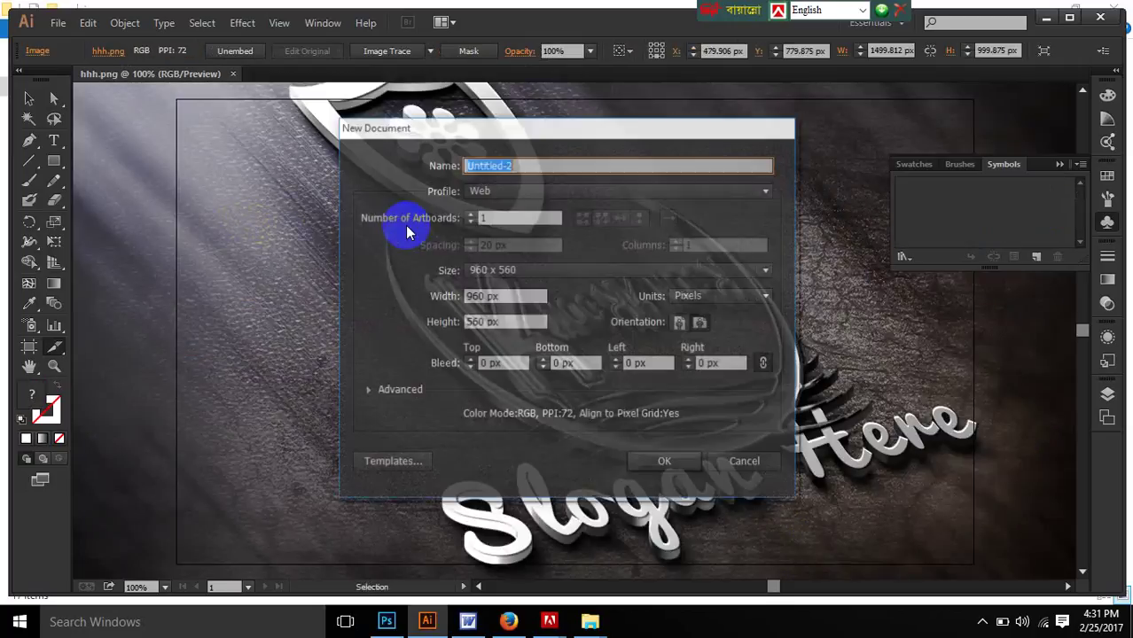
click(664, 464)
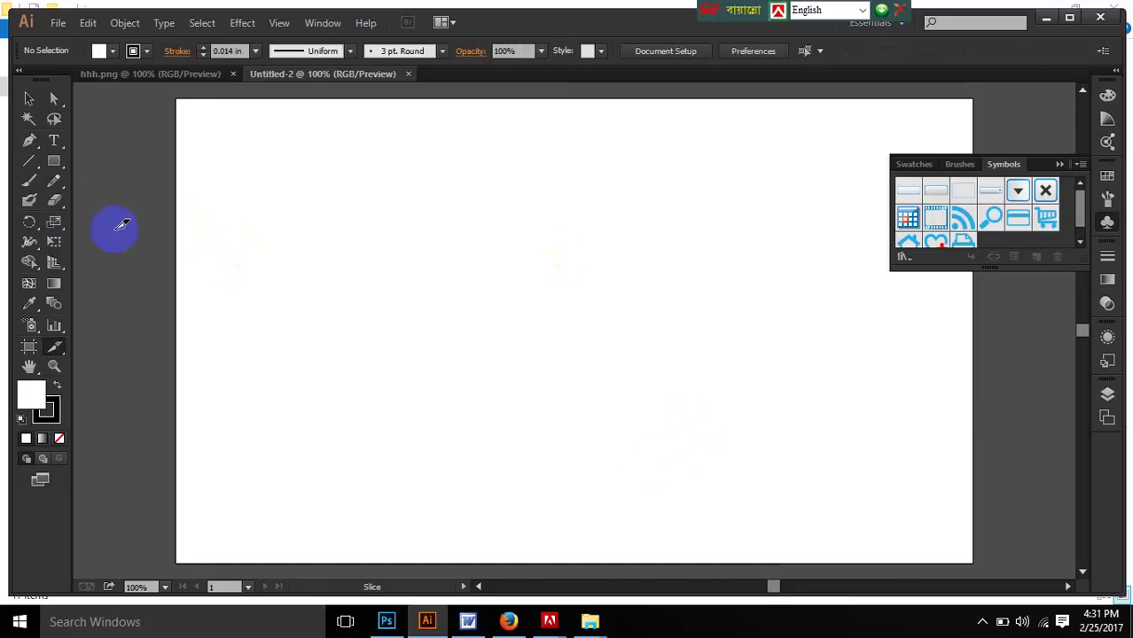
Step: Draw a large rounded rectangle in the middle of the artboard and fill it with cyan
click(68, 163)
click(111, 180)
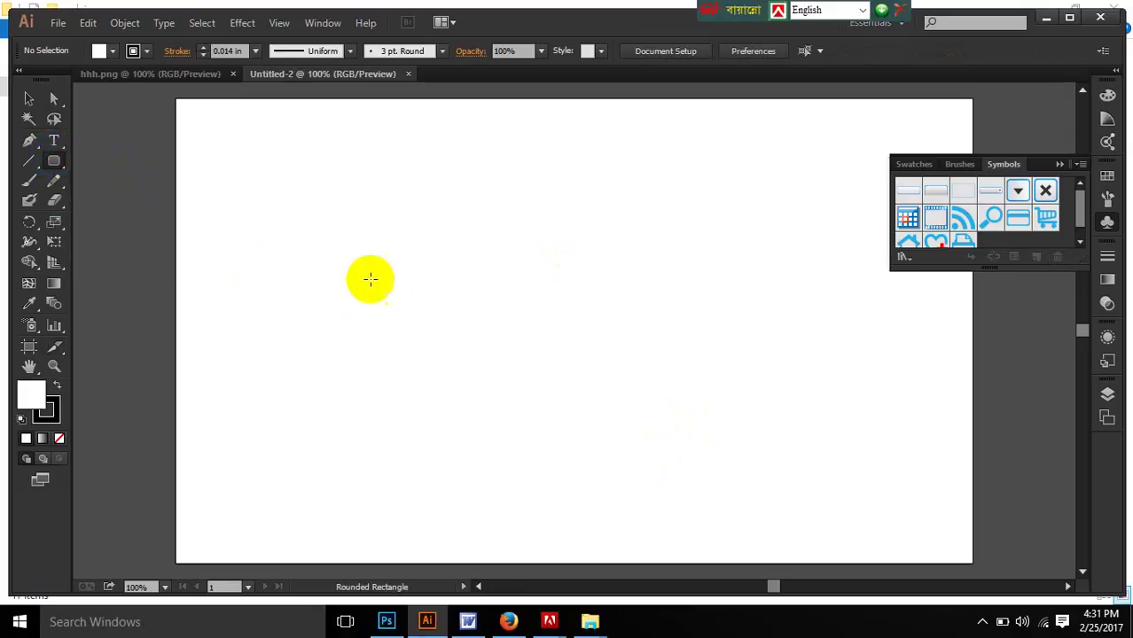
drag(359, 262, 649, 439)
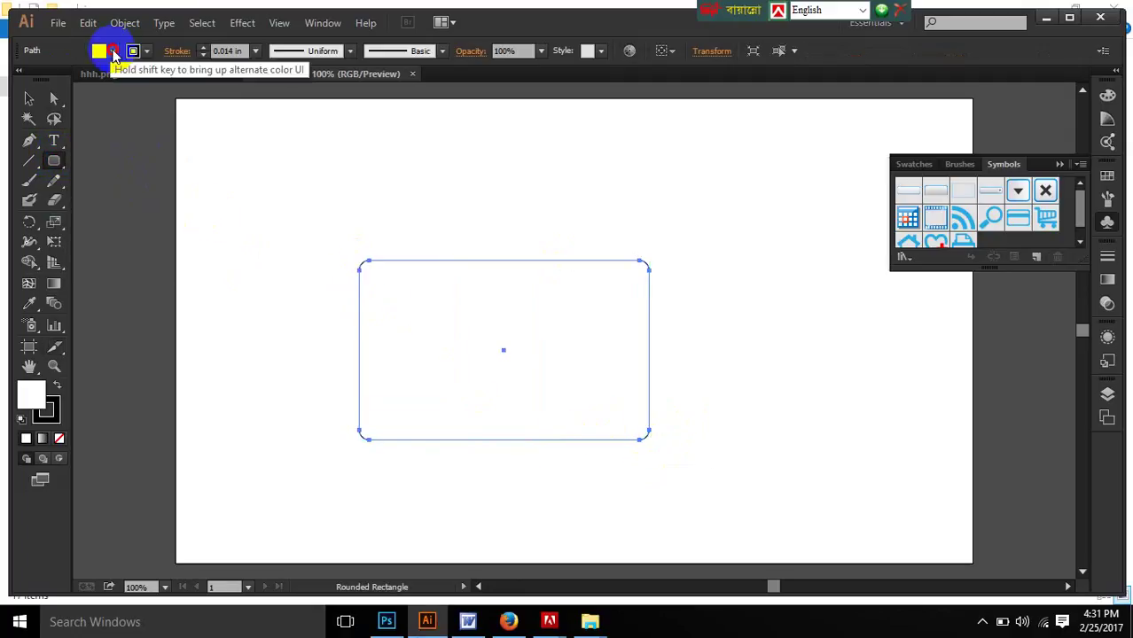
click(98, 50)
click(91, 83)
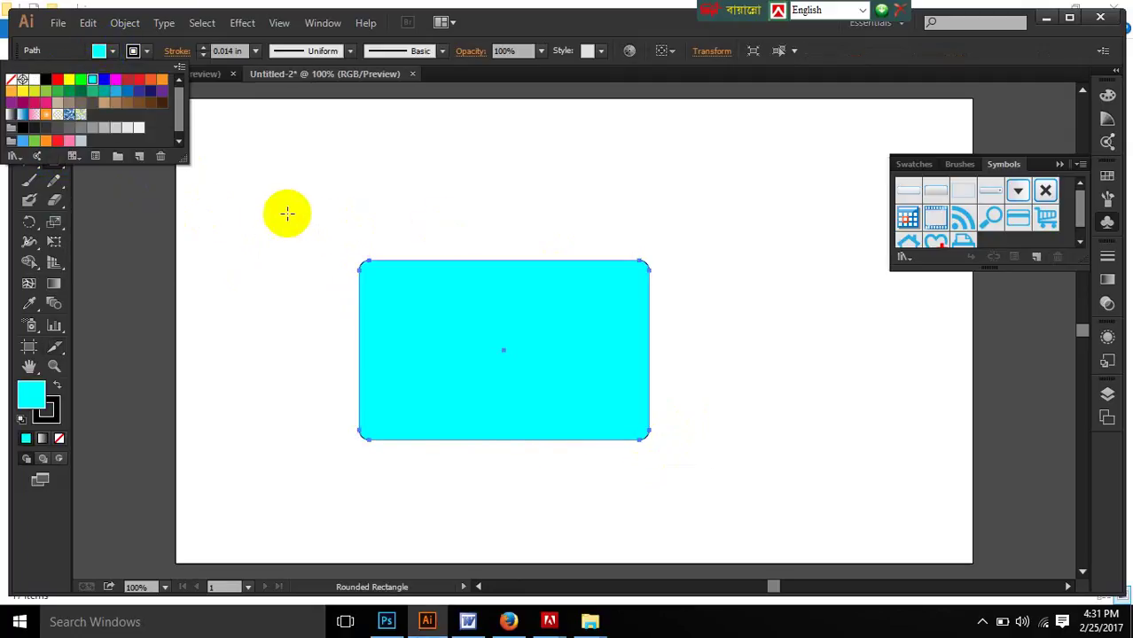
Step: Detach the Eraser tool group as a floating palette and erase a curved band from the rectangle's left edge to its top edge
click(86, 222)
drag(54, 207, 220, 220)
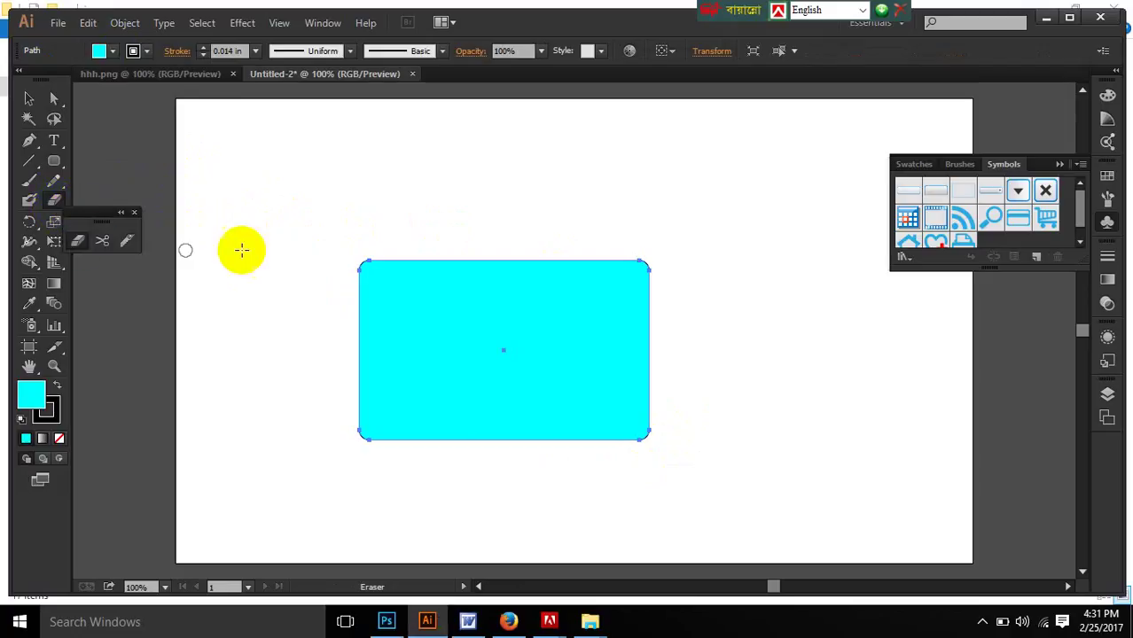
mouse_move(364, 337)
mouse_down()
mouse_move(456, 346)
mouse_move(575, 270)
mouse_move(782, 179)
mouse_up()
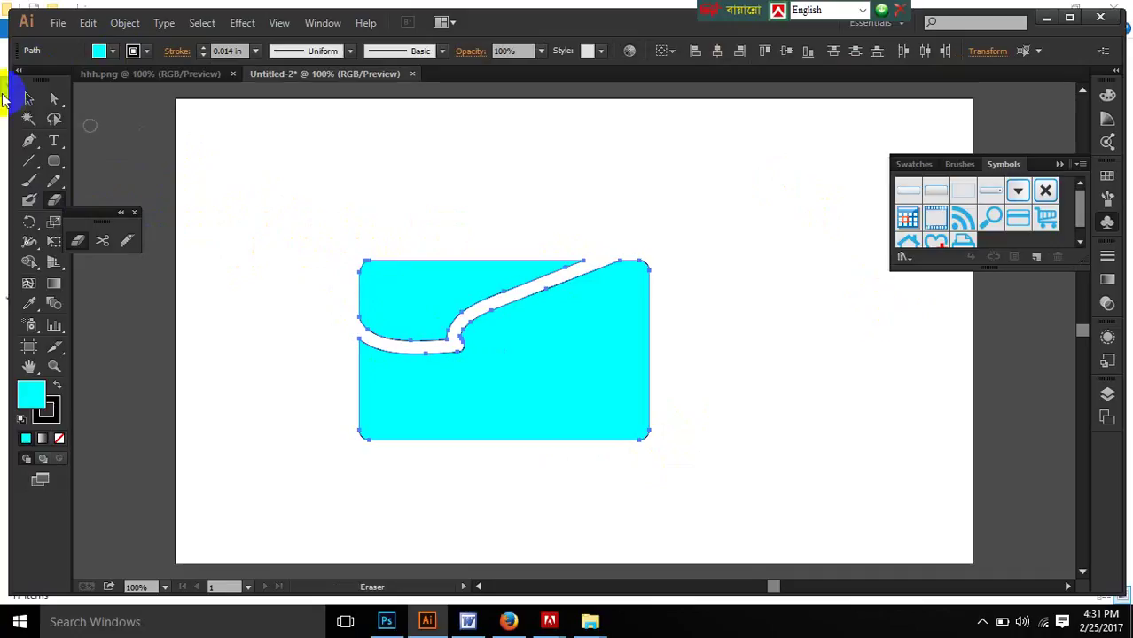
Step: Separate the two erased pieces by moving the smaller one up and the larger one down to the right
click(25, 98)
click(448, 220)
drag(451, 306, 440, 272)
drag(626, 401, 665, 439)
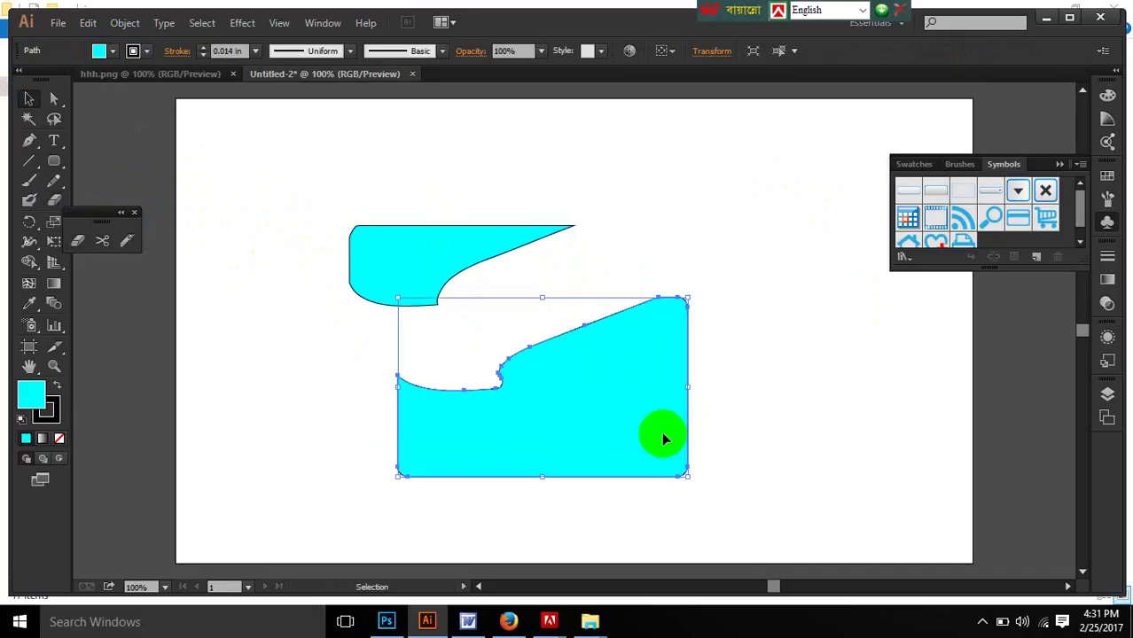
Step: Erase a curved band through the larger piece's right part, and move the two resulting pieces apart
click(79, 240)
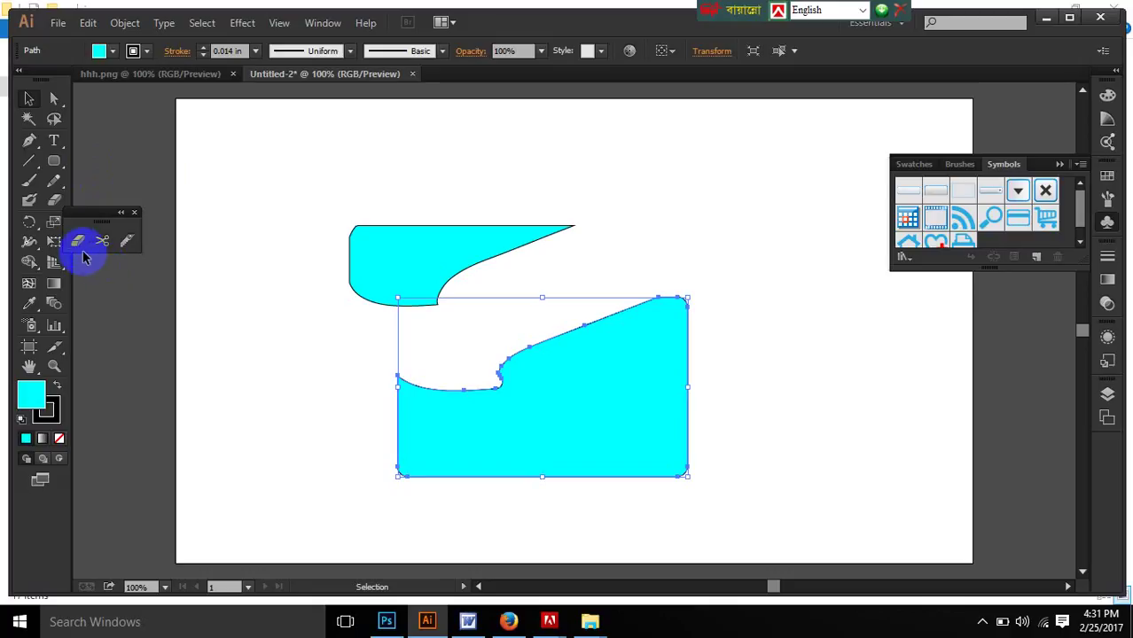
mouse_move(495, 254)
mouse_down()
mouse_move(523, 222)
mouse_move(665, 307)
mouse_move(665, 245)
mouse_move(625, 269)
mouse_move(597, 430)
mouse_move(700, 442)
mouse_up()
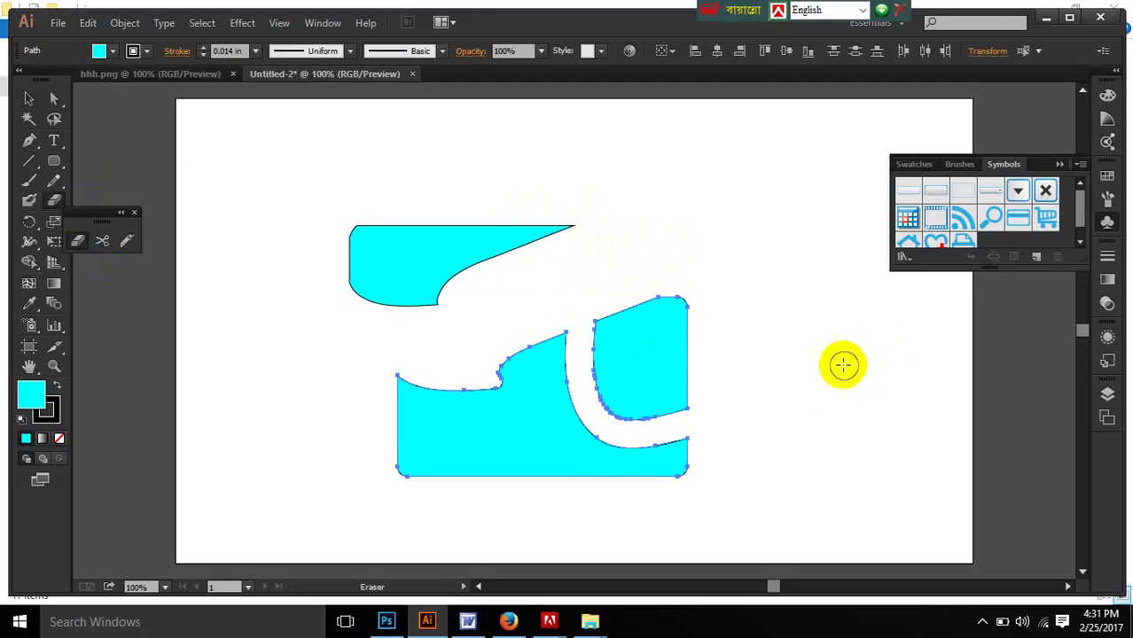
key(v)
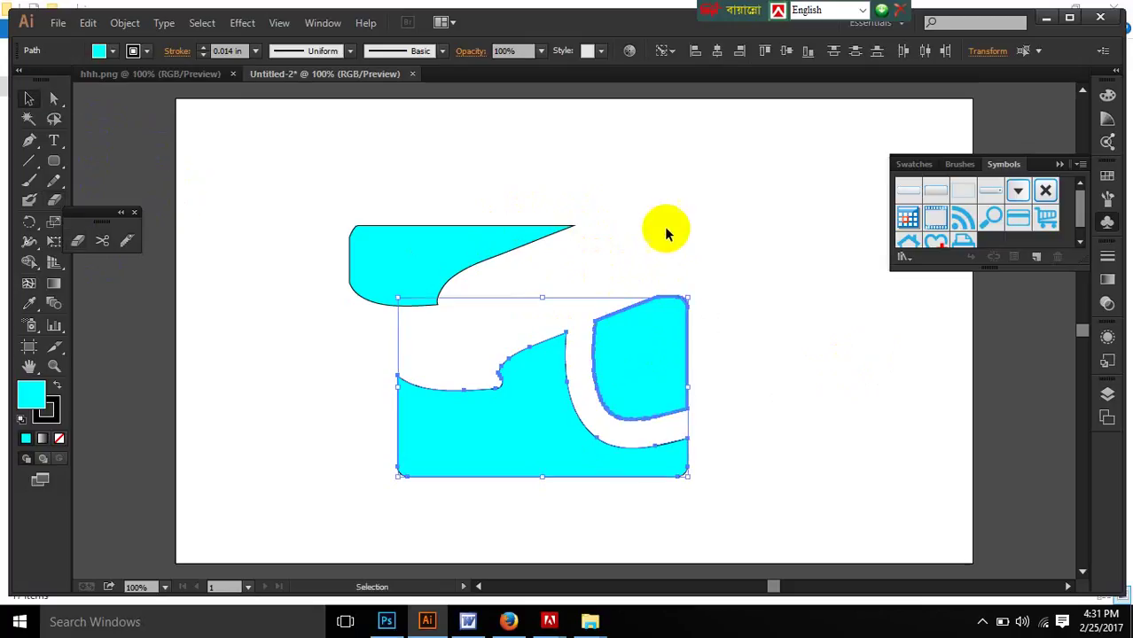
click(665, 233)
drag(682, 387, 702, 268)
drag(536, 376, 476, 367)
Step: Delete the three cyan pieces and draw a large cyan ellipse on the empty artboard
click(124, 242)
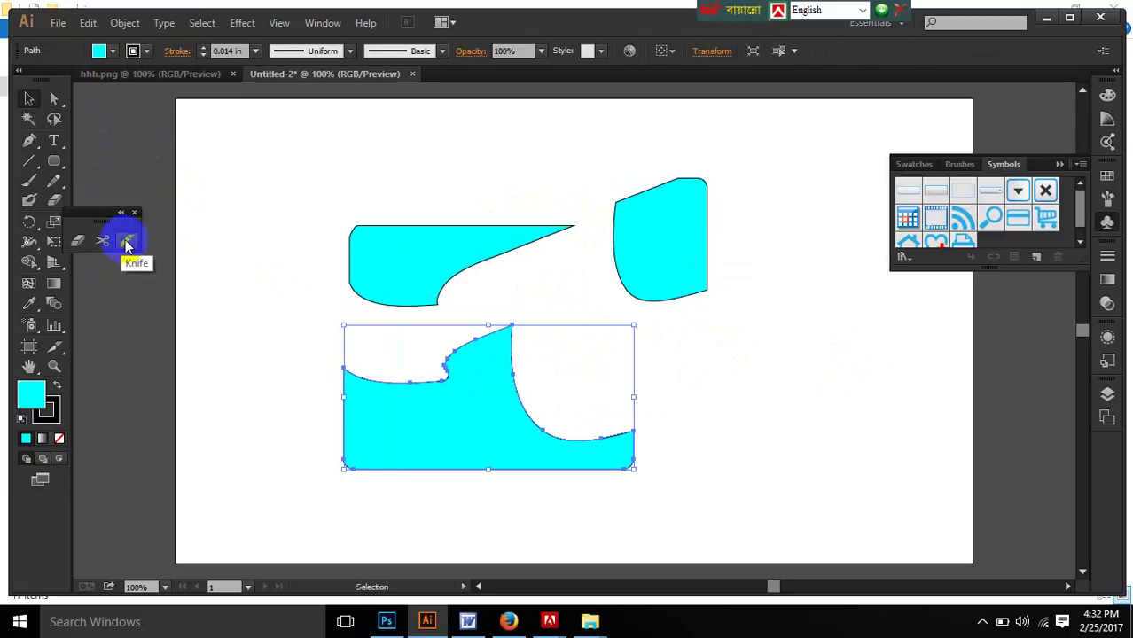
drag(299, 181, 635, 458)
key(Delete)
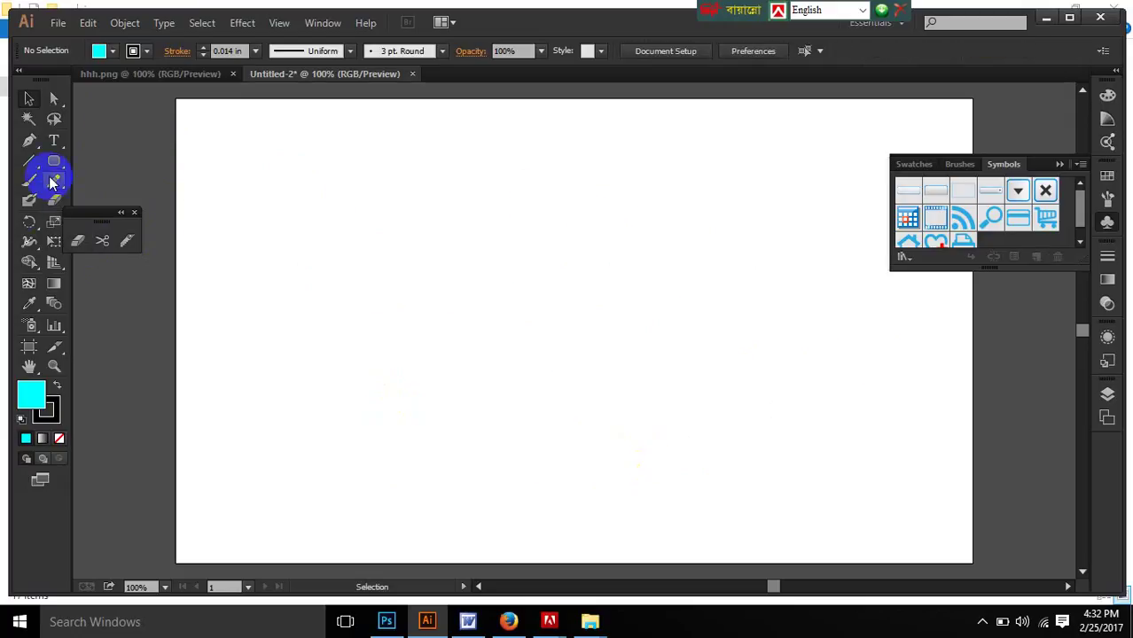
drag(51, 159, 123, 198)
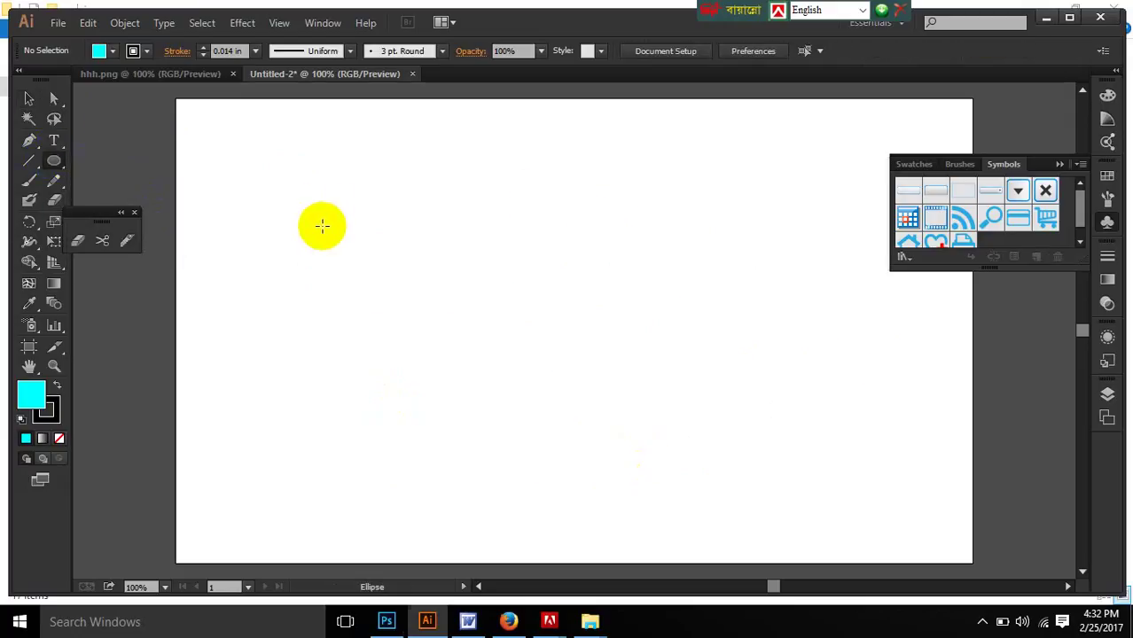
drag(327, 206, 608, 449)
Step: Cut the ellipse with Scissors at its left and right anchor points, and move the upper and lower halves apart
click(103, 240)
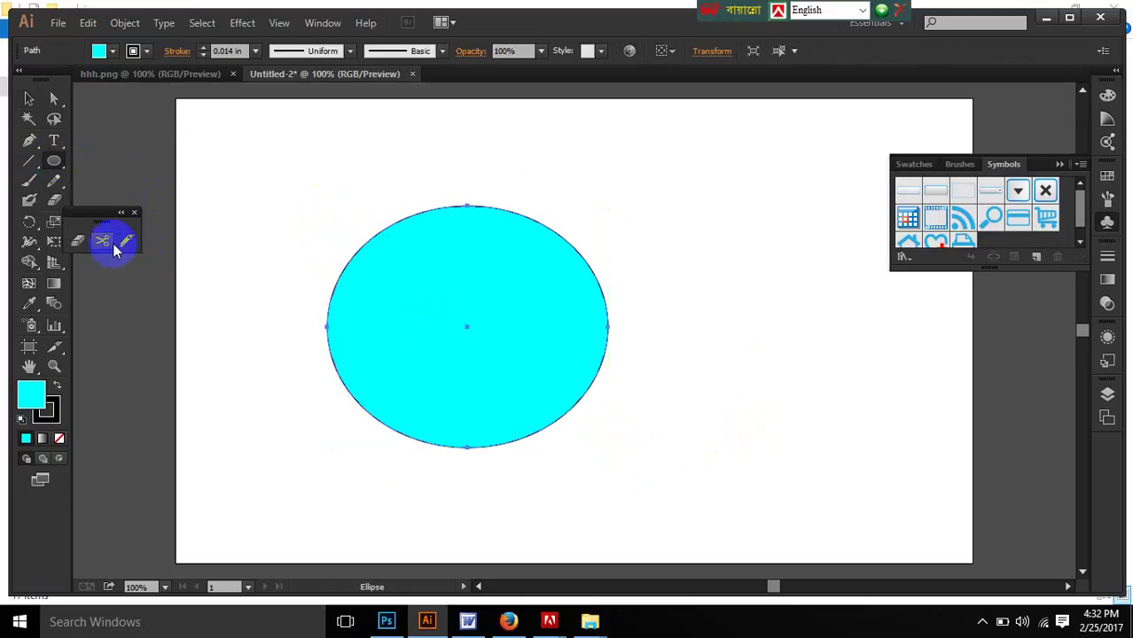
click(329, 328)
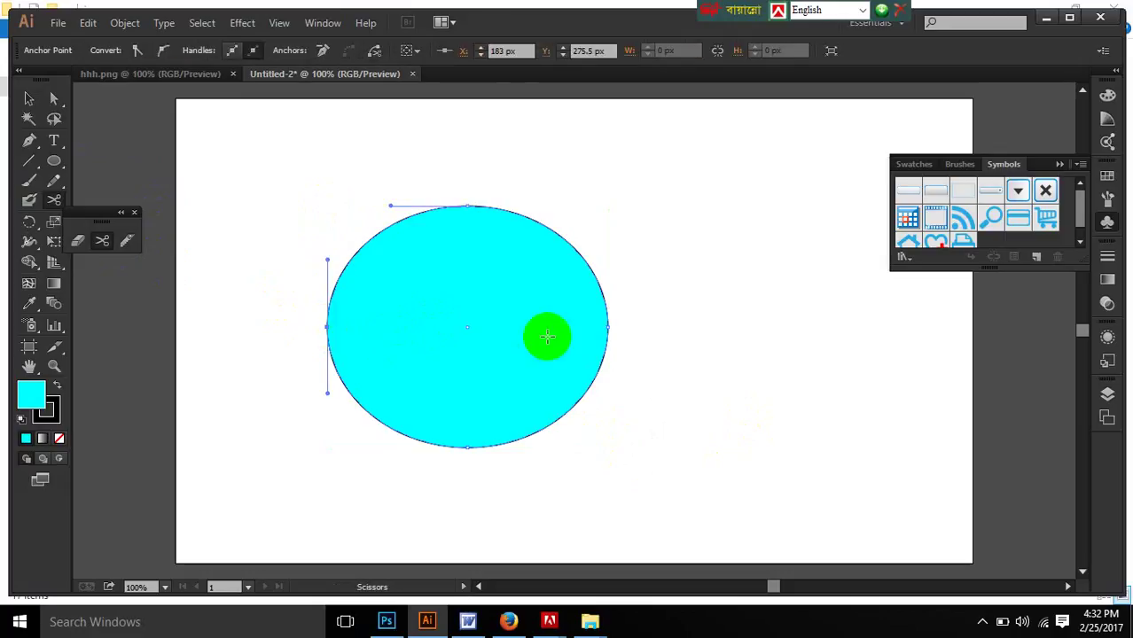
click(610, 329)
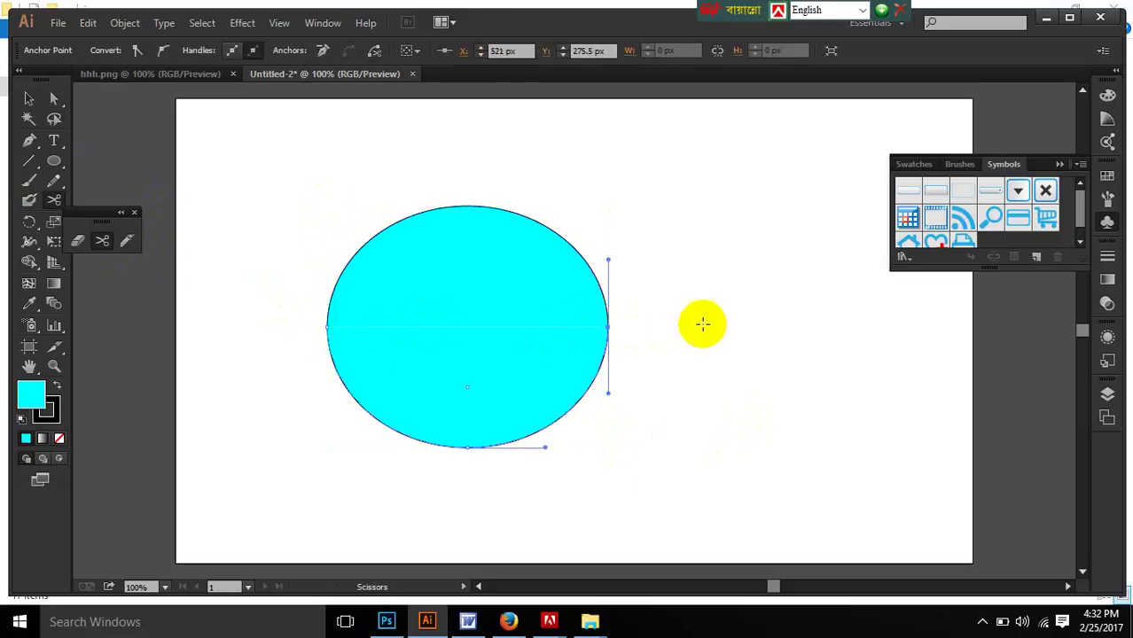
click(28, 98)
click(725, 222)
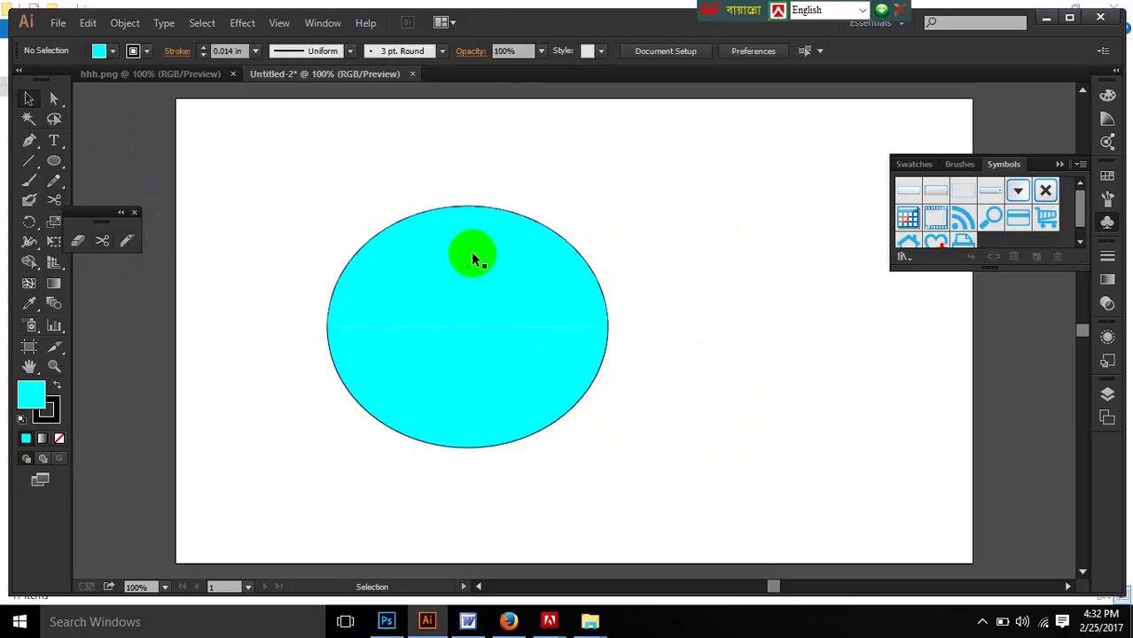
drag(473, 253, 463, 220)
drag(475, 344, 418, 390)
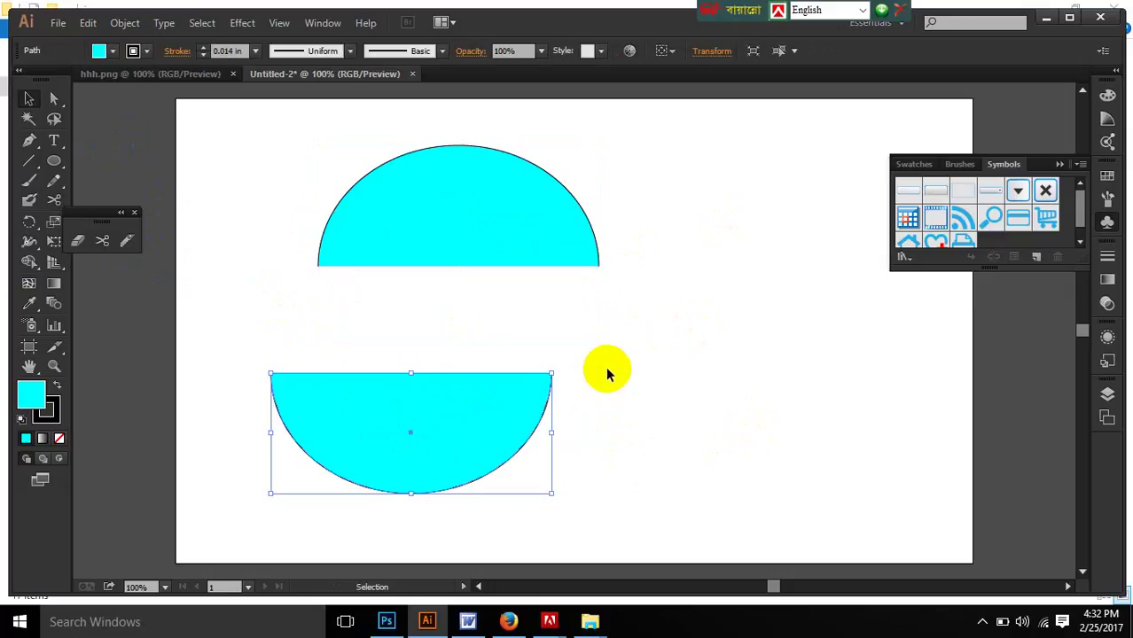
Step: Delete both ellipse halves and draw a new wide cyan ellipse on the artboard's left half
drag(627, 177, 516, 429)
key(Delete)
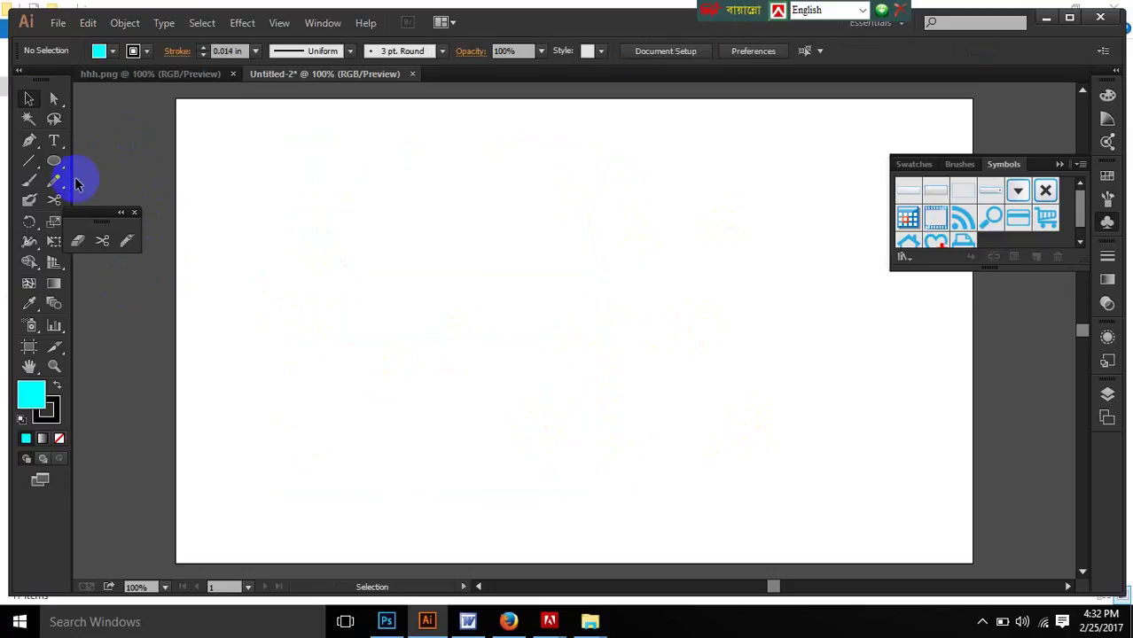
mouse_move(235, 220)
mouse_down()
mouse_move(362, 404)
mouse_move(527, 424)
mouse_up()
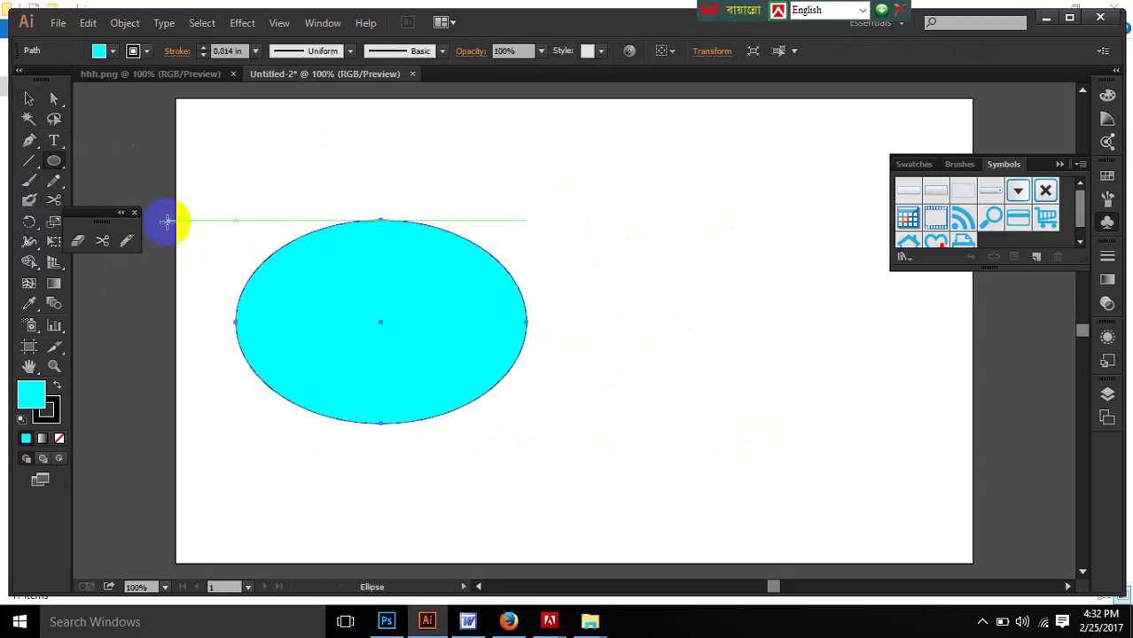
Step: Cut across the middle of the new ellipse from left to right with the Knife tool
click(130, 241)
drag(211, 304, 759, 384)
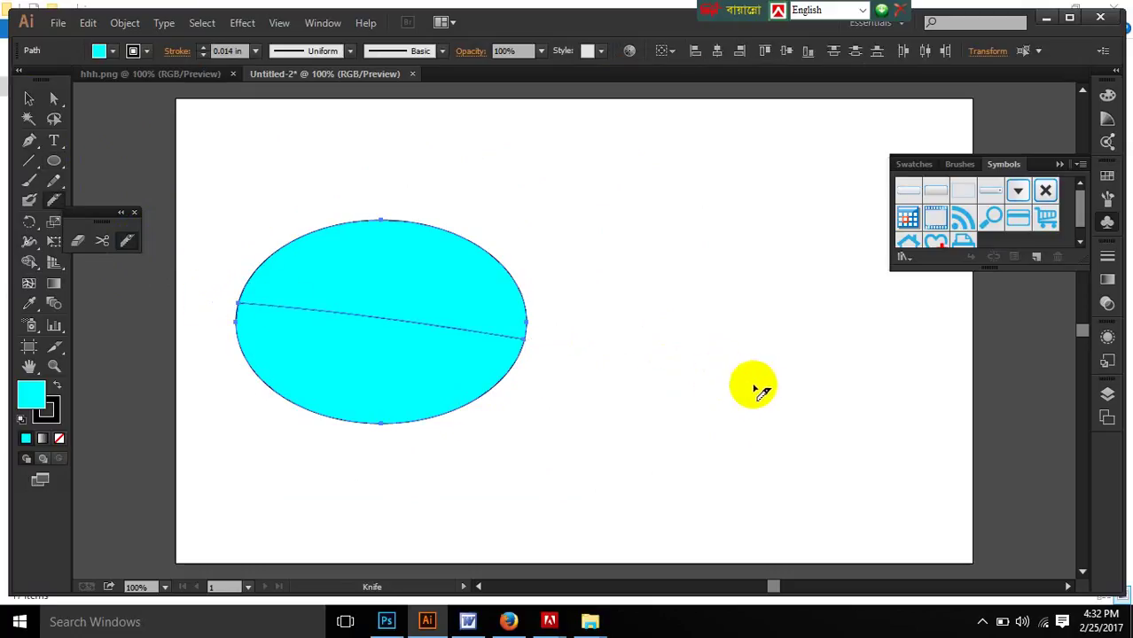
Step: Move the two knife-cut ellipse halves apart, the upper one up and the lower one down, and close the floating Eraser tools palette
click(29, 98)
click(619, 170)
drag(433, 252, 458, 189)
drag(390, 360, 358, 411)
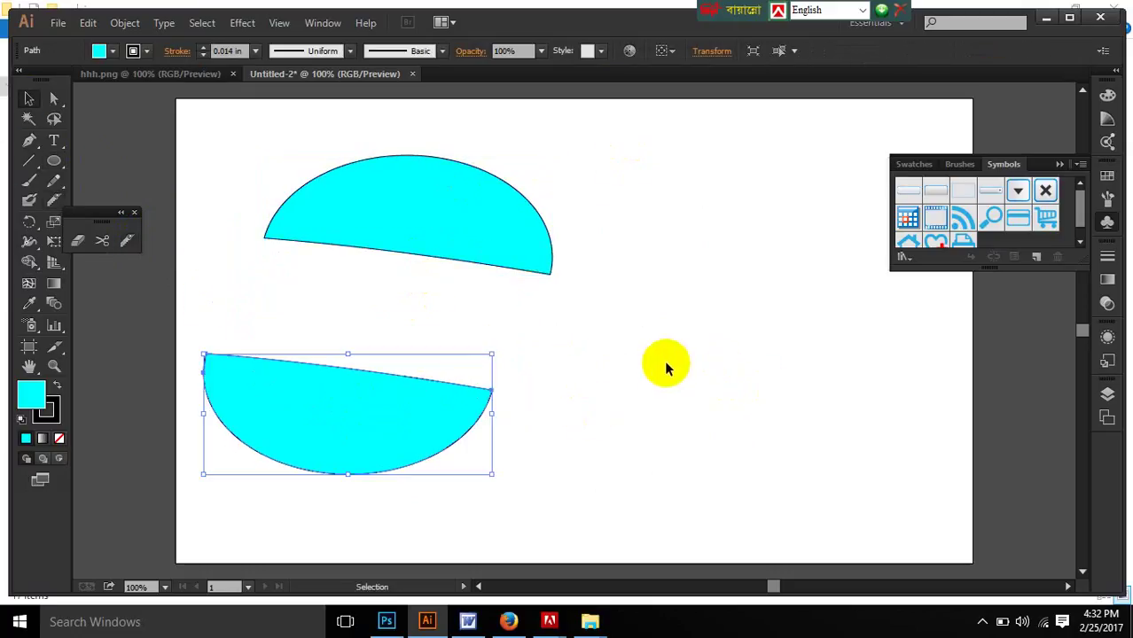
click(539, 329)
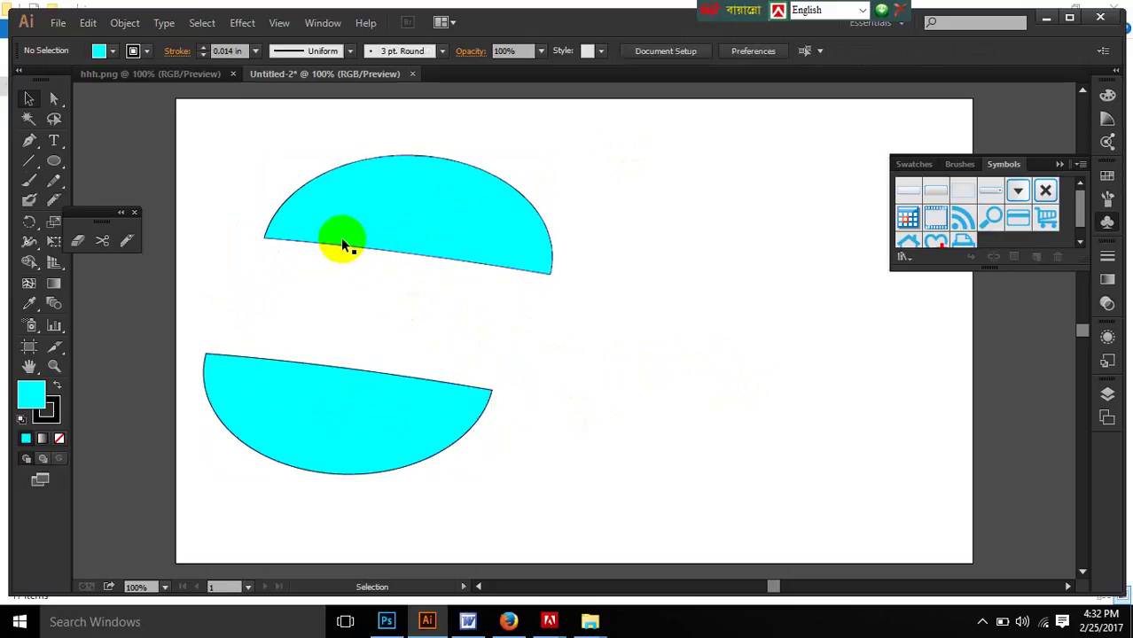
click(372, 241)
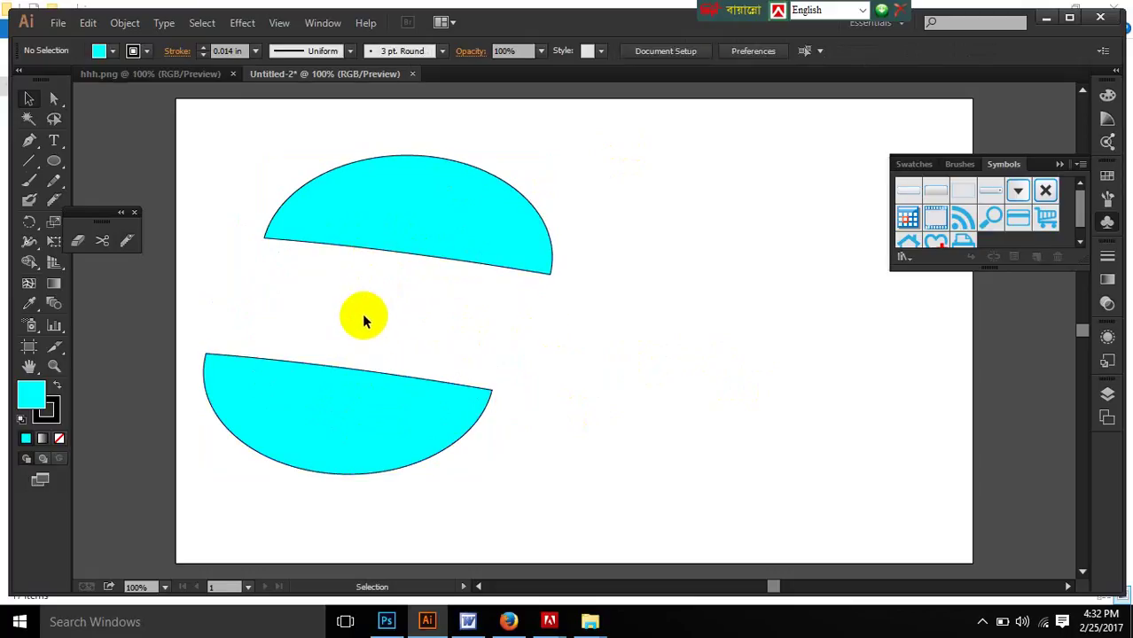
click(387, 222)
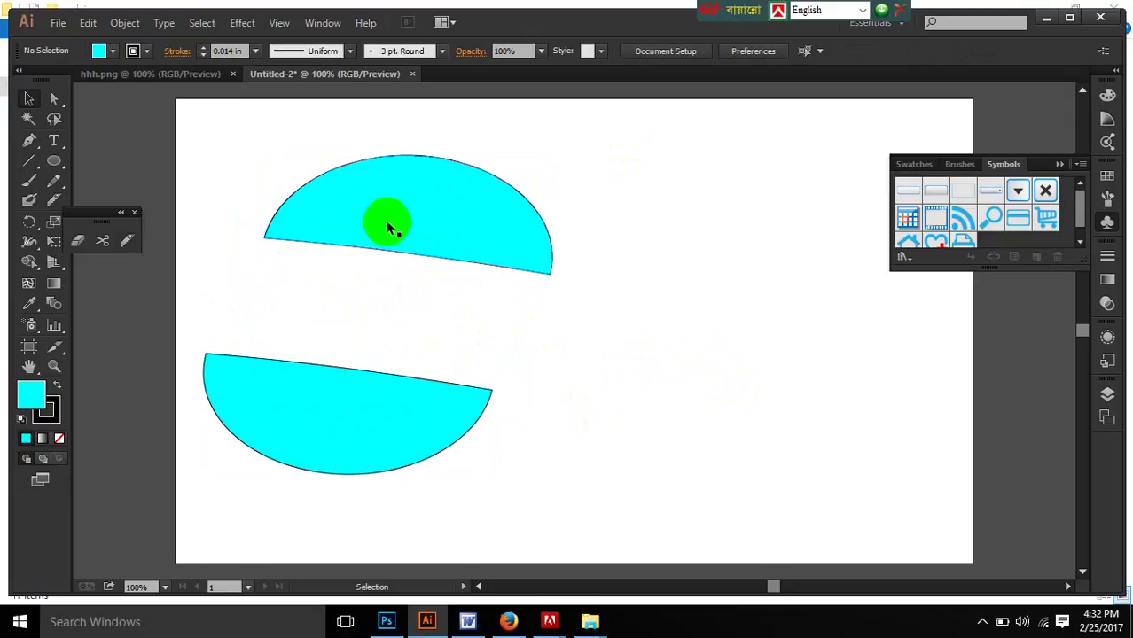
click(135, 211)
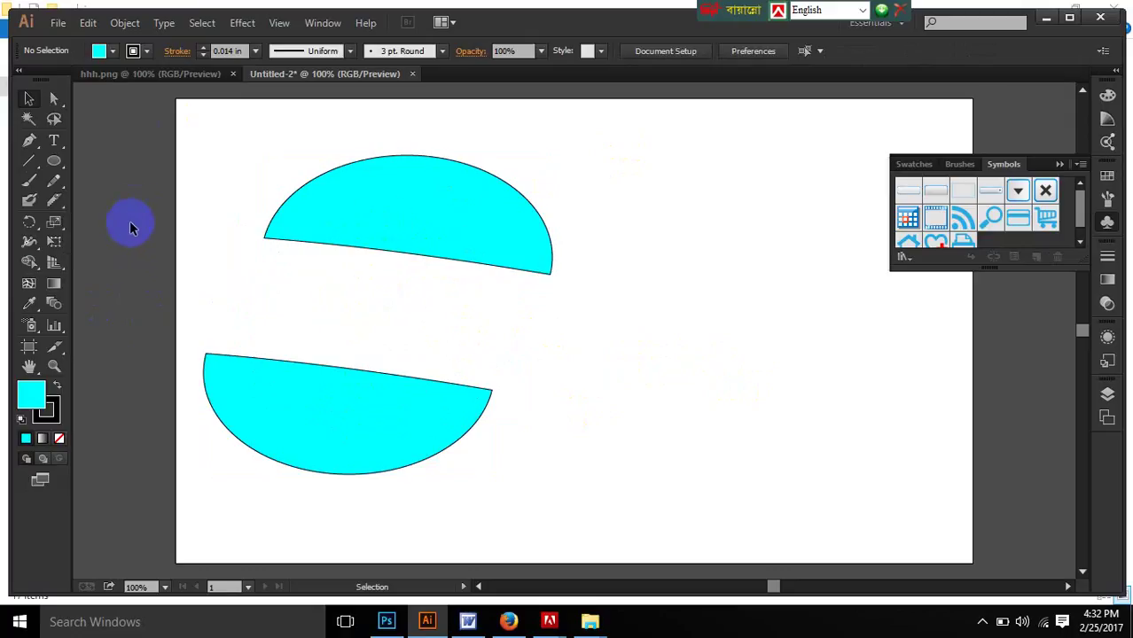
Step: Examine the lower ellipse half with the Hand tool at 300% magnification, and return to a 100% view of both halves
click(30, 367)
drag(294, 256, 583, 282)
key(ctrl+plus)
key(ctrl+plus)
key(ctrl+plus)
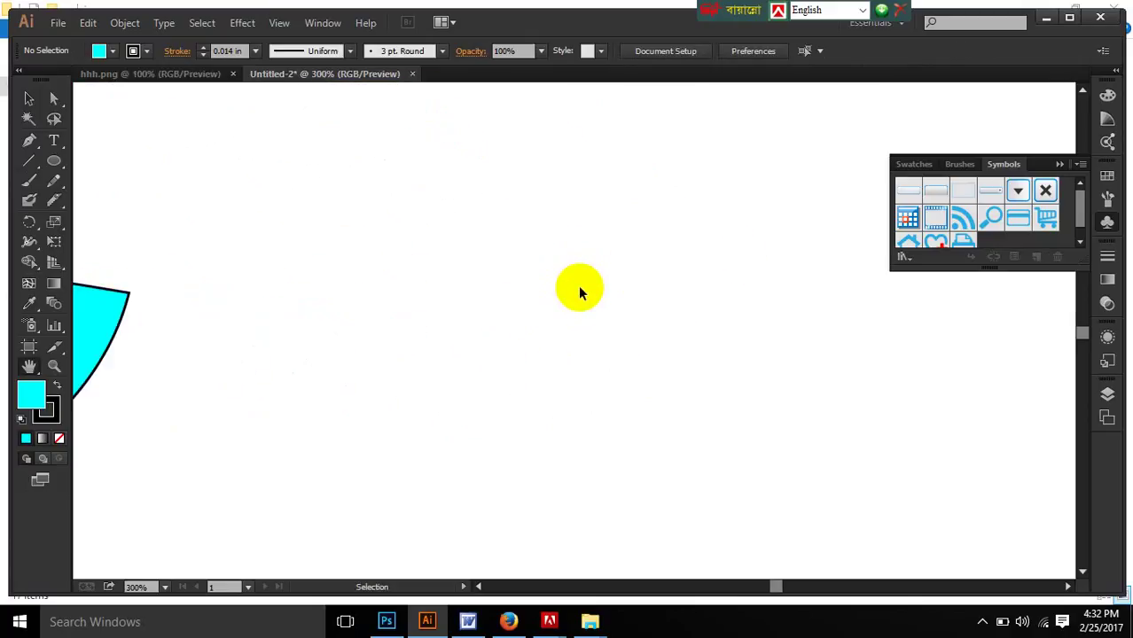
drag(305, 306, 487, 381)
drag(252, 312, 413, 268)
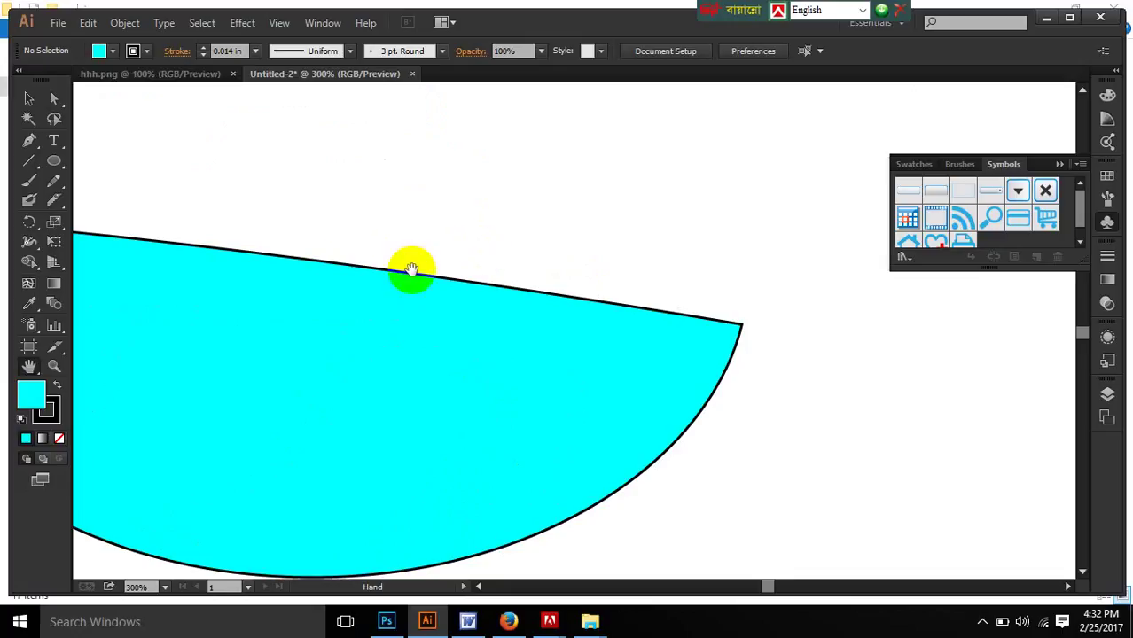
drag(312, 264, 388, 189)
drag(557, 191, 531, 300)
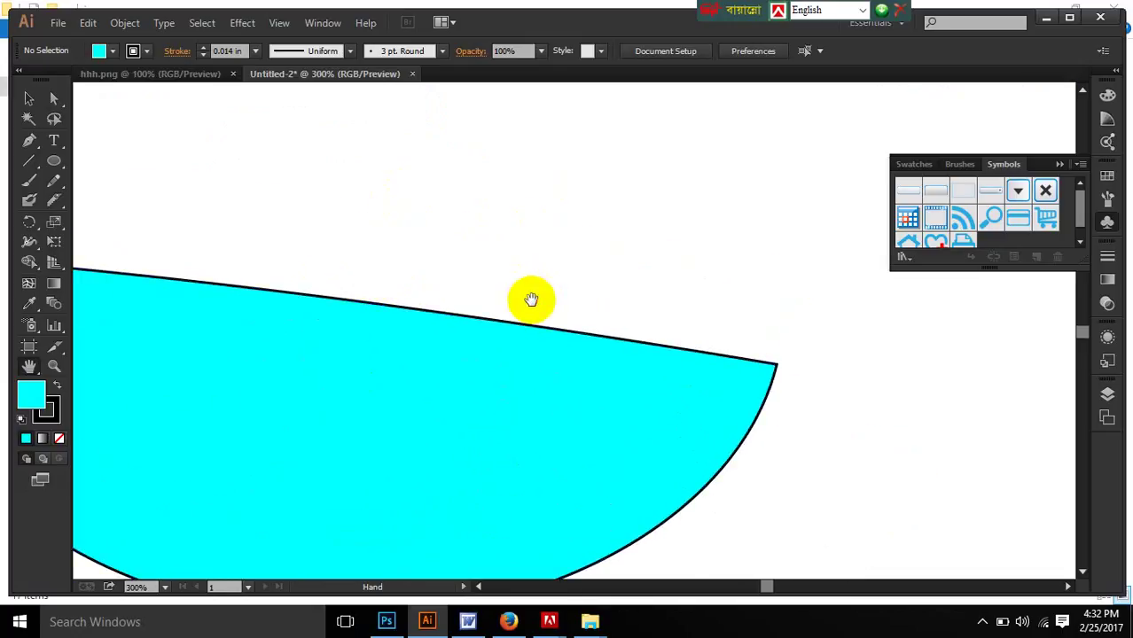
scroll(532, 305, down, 4)
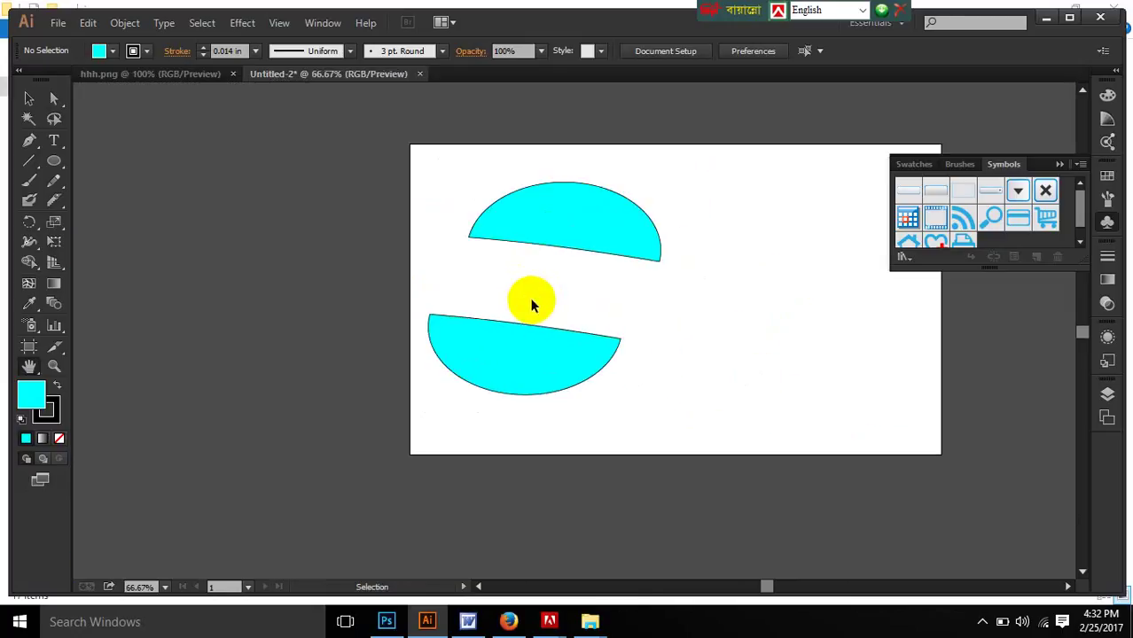
scroll(532, 306, up, 2)
scroll(532, 306, down, 1)
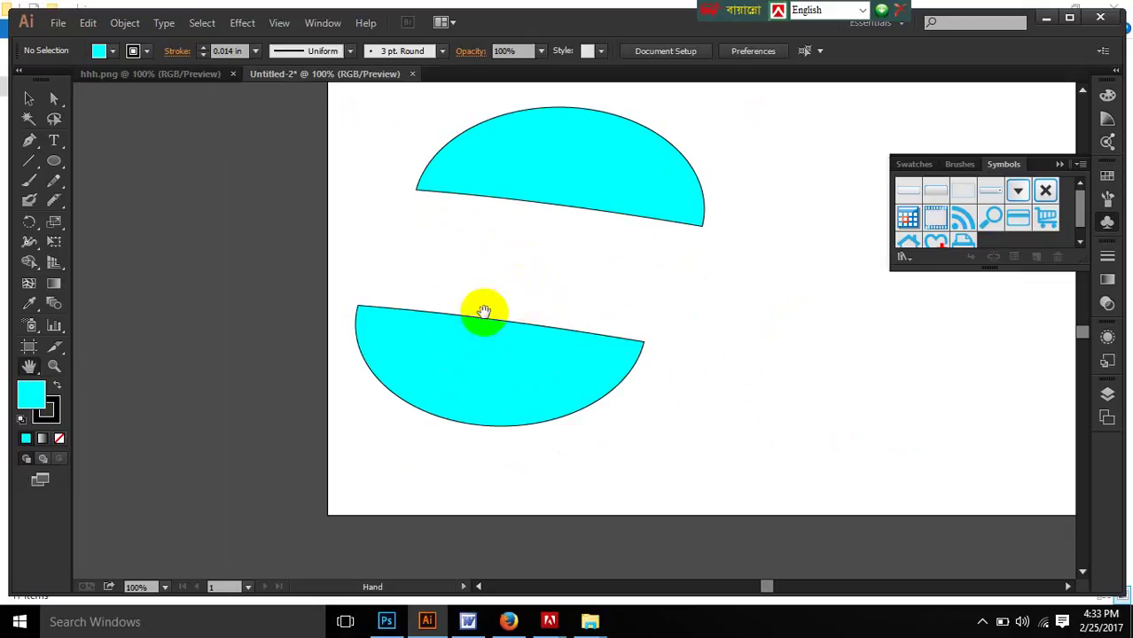
Step: Reposition the printable page area with the Print Tiling tool, finally placing its lower-left corner just inside the artboard's lower-left corner
click(52, 350)
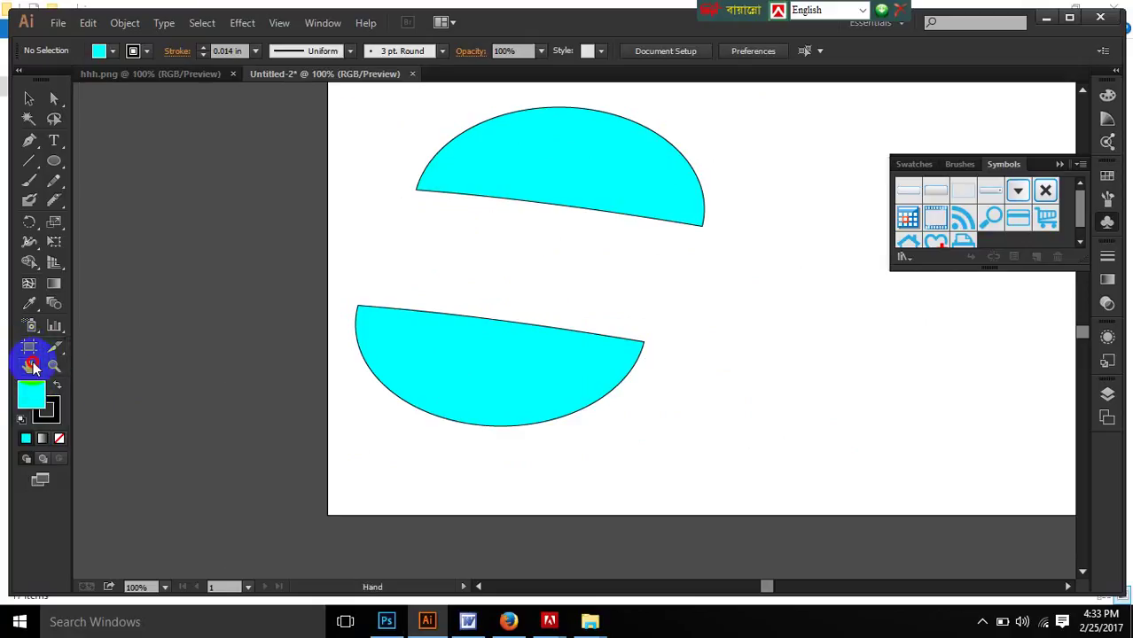
drag(32, 367, 107, 390)
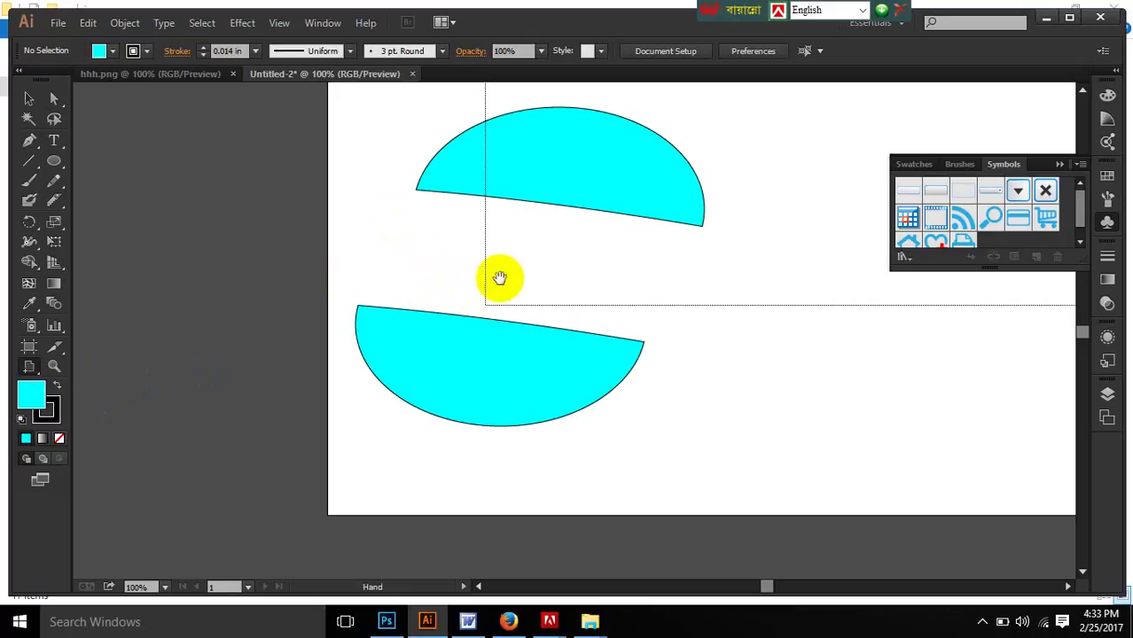
drag(479, 184, 412, 388)
drag(266, 291, 334, 468)
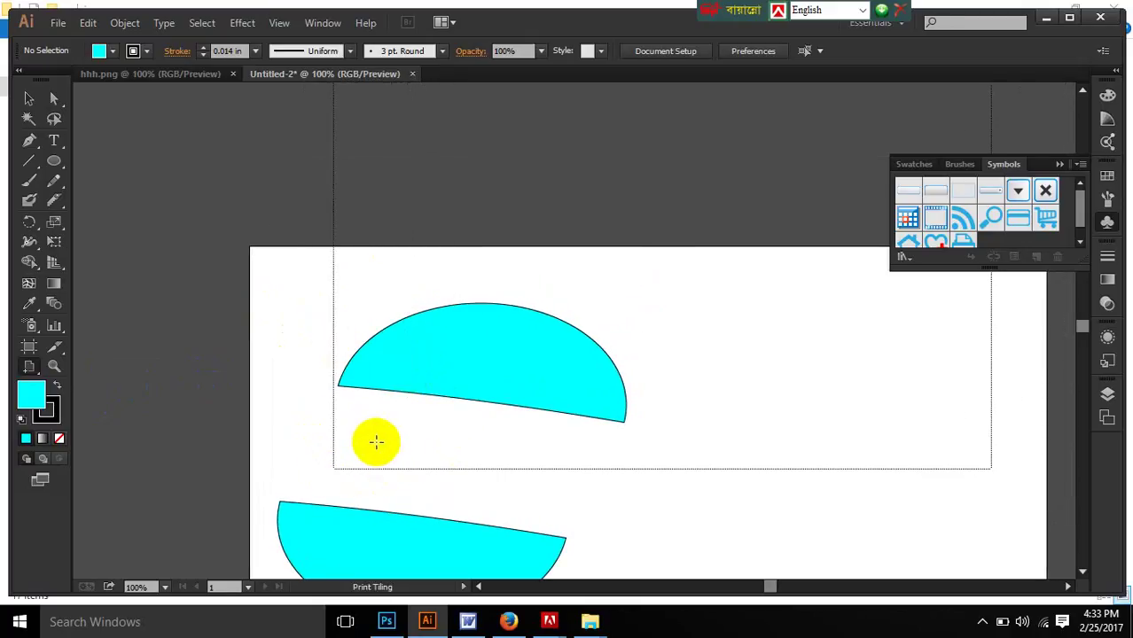
drag(407, 471, 408, 276)
drag(220, 299, 231, 471)
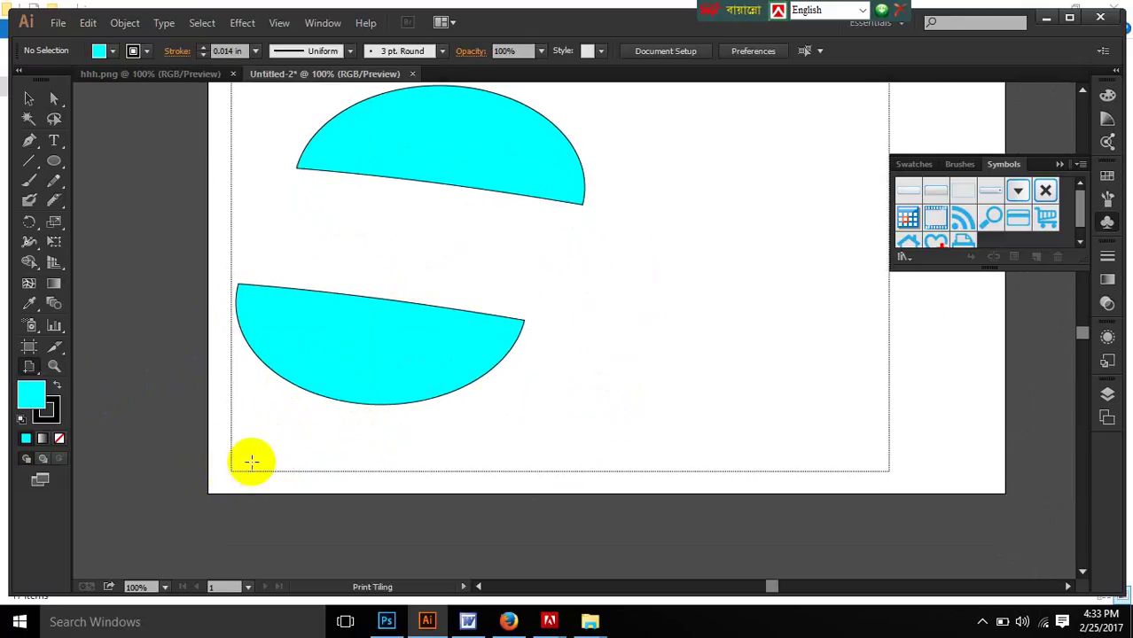
scroll(518, 396, up, 4)
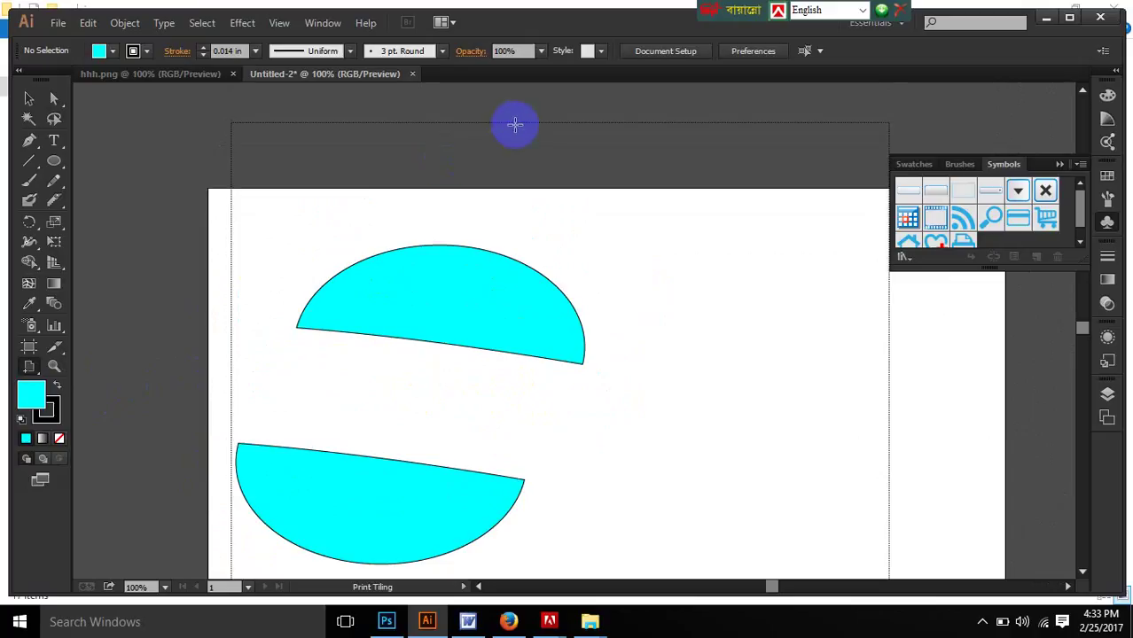
drag(533, 122, 523, 164)
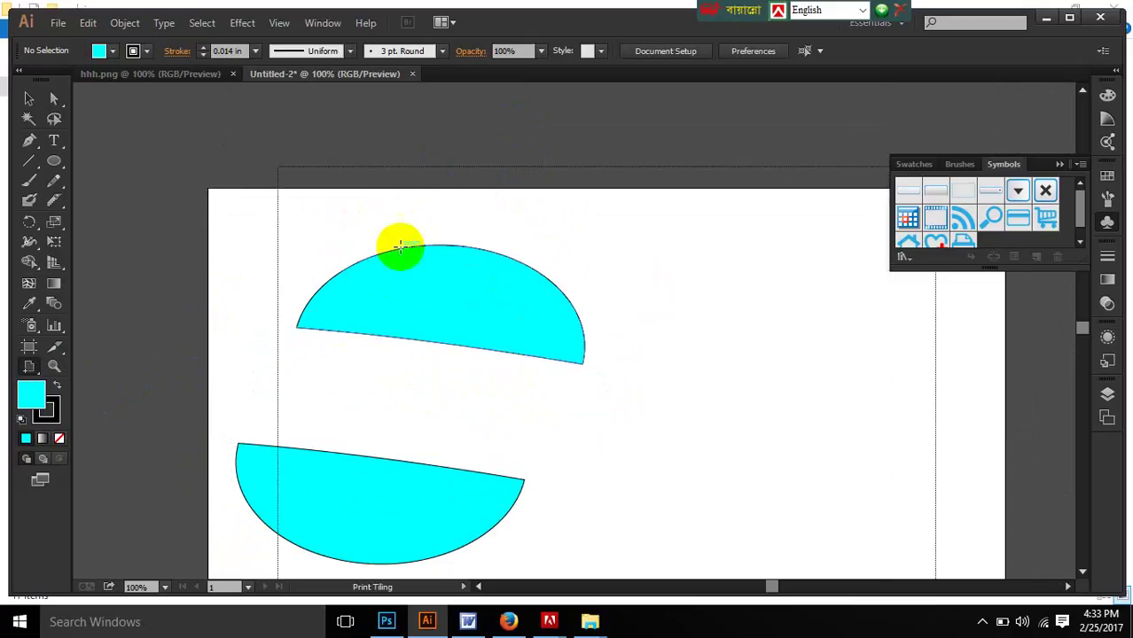
drag(197, 200, 222, 496)
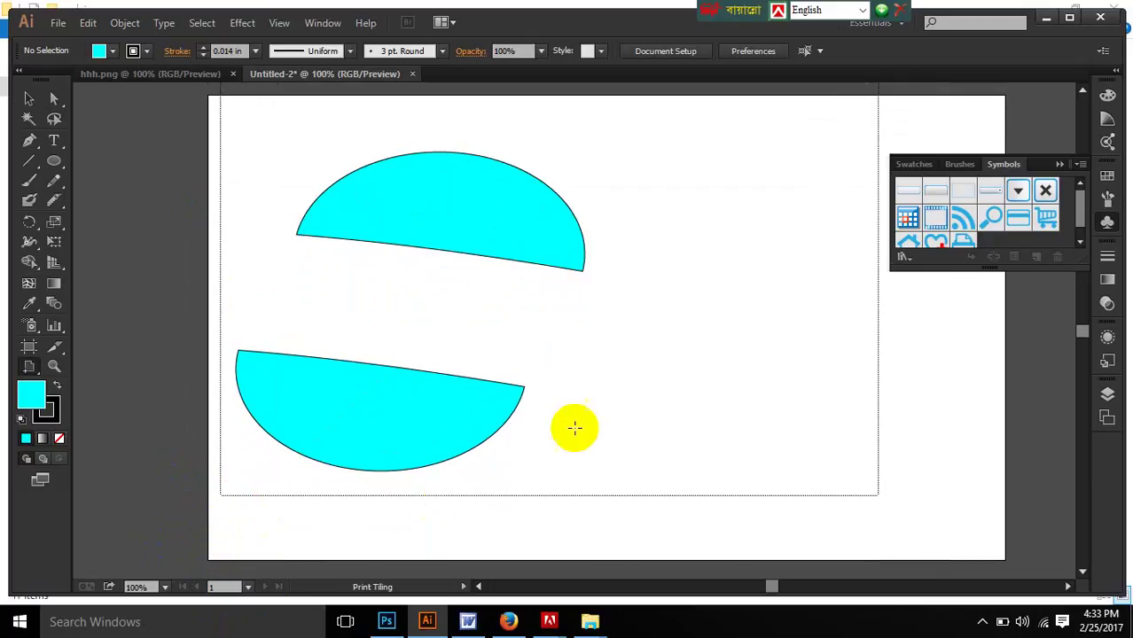
click(60, 162)
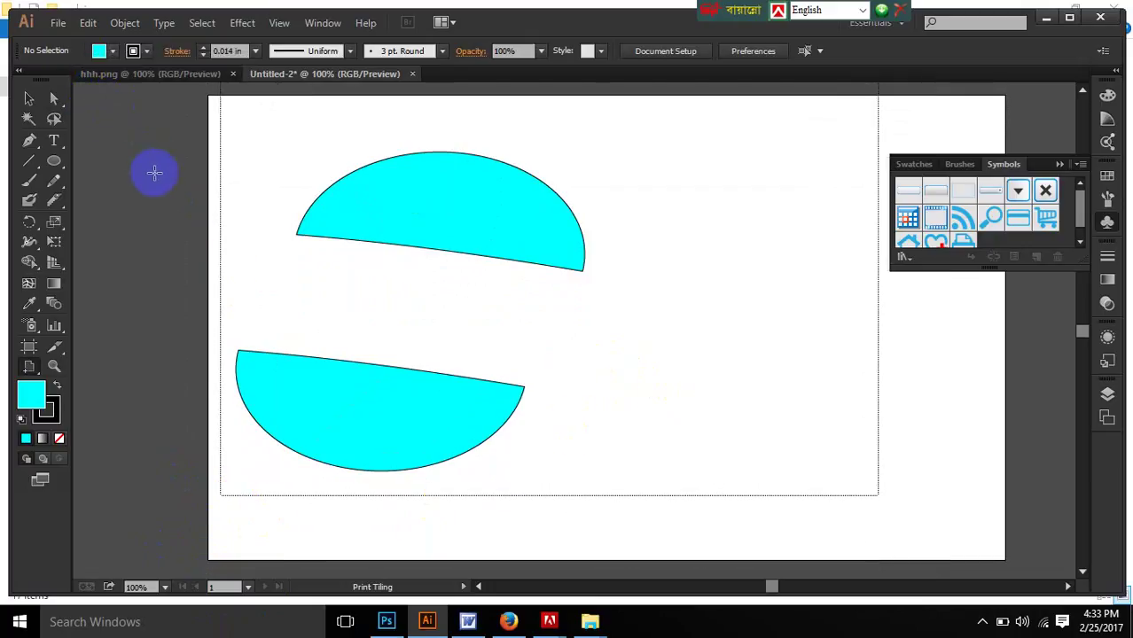
Step: Magnify the upper ellipse half to 800% with the Zoom tool, and reduce the view to 66.67%
click(54, 367)
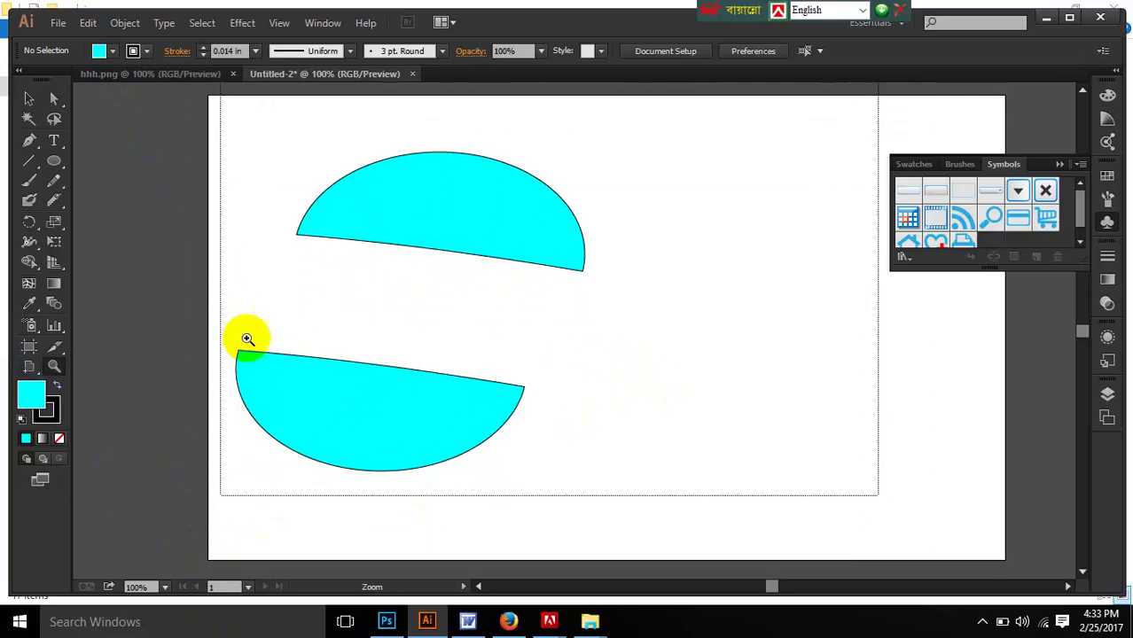
click(453, 280)
click(407, 246)
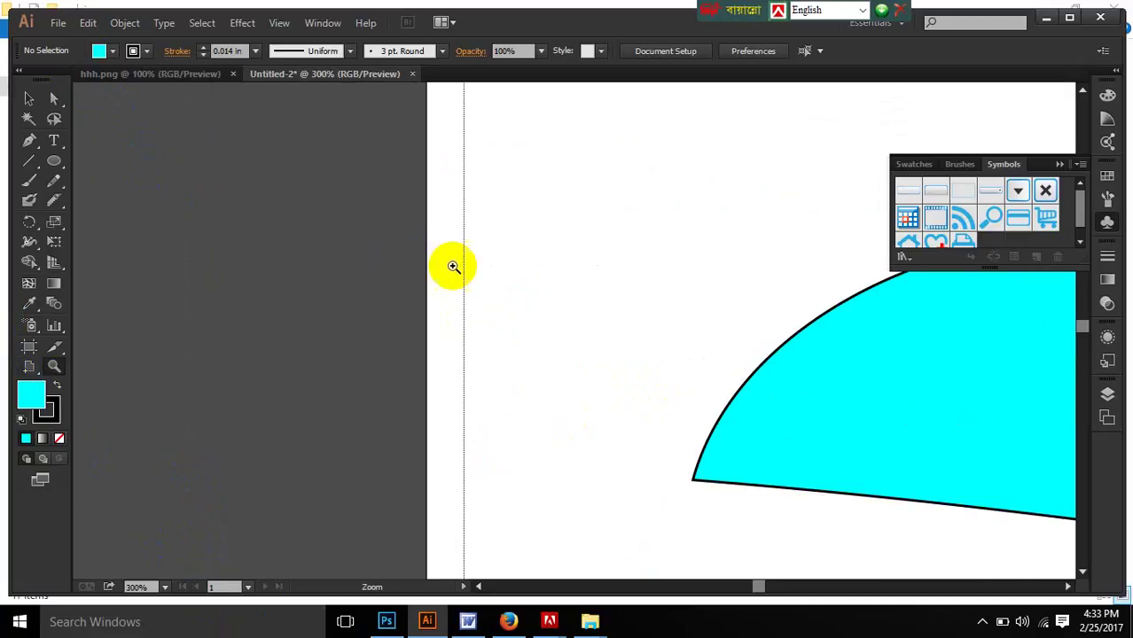
click(934, 350)
click(849, 353)
click(807, 354)
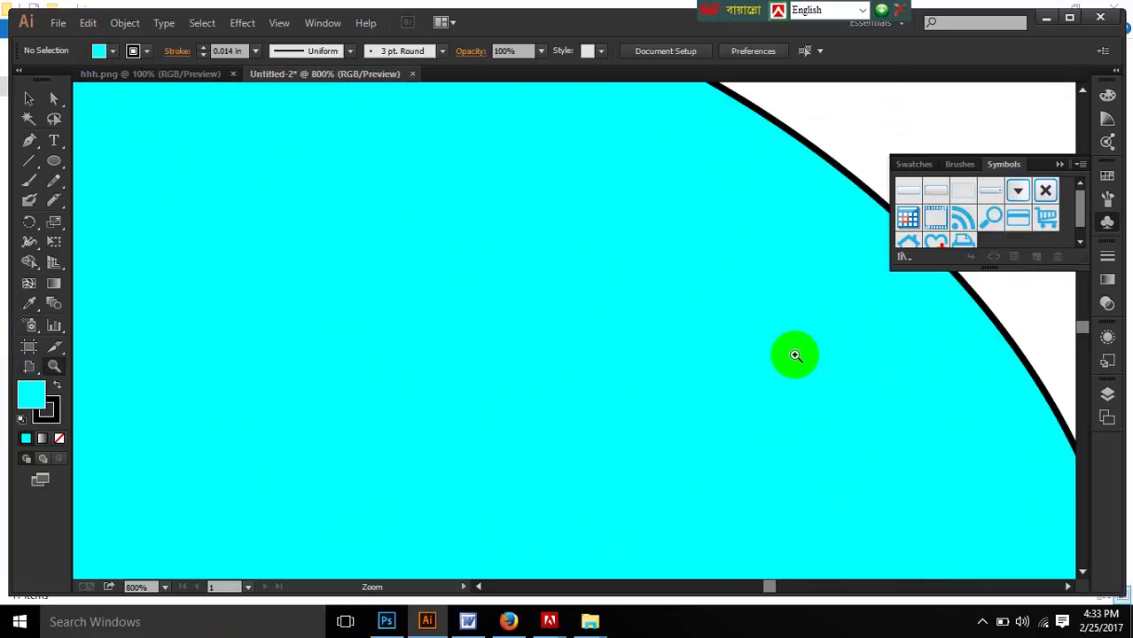
key(ctrl+minus)
key(ctrl+minus)
key(ctrl+minus)
key(ctrl+minus)
key(ctrl+minus)
key(ctrl+minus)
key(ctrl+minus)
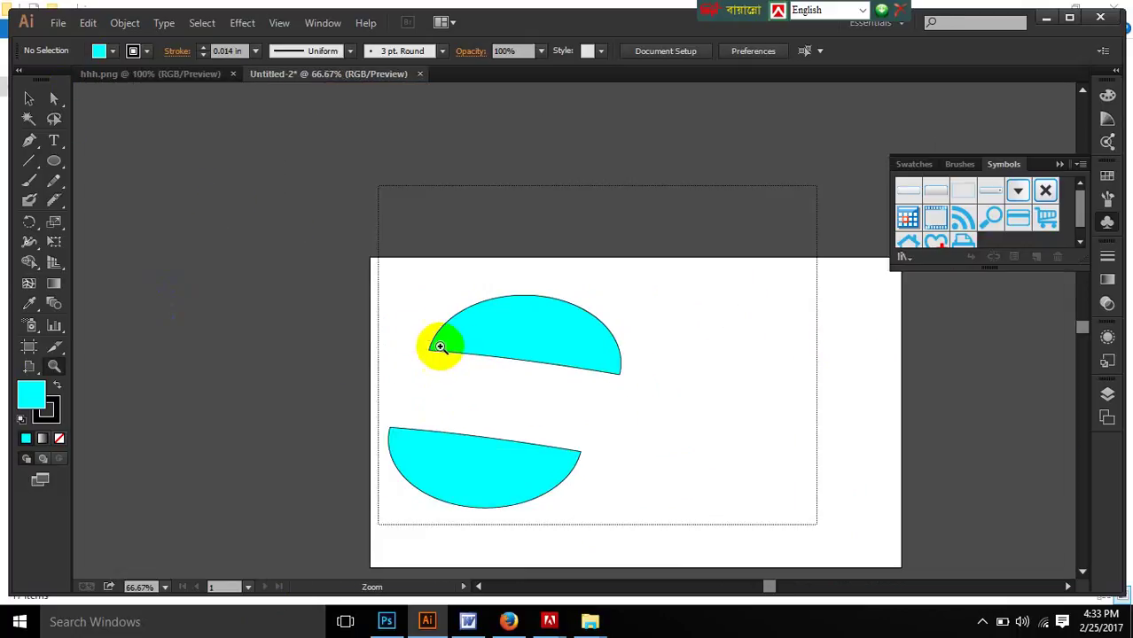
Step: Zoom in on an area around the upper half's left tip with the Zoom tool, and zoom back out to 66.67%
drag(407, 319, 460, 378)
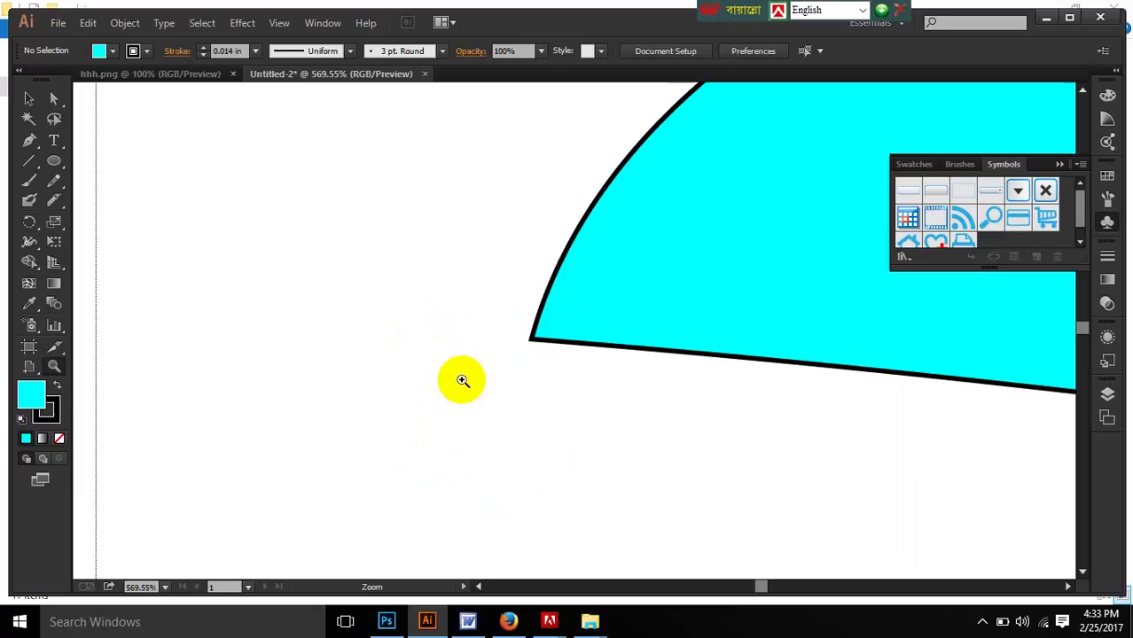
alt+click(501, 419)
alt+click(501, 419)
alt+click(501, 420)
alt+click(501, 420)
alt+click(501, 420)
alt+click(501, 420)
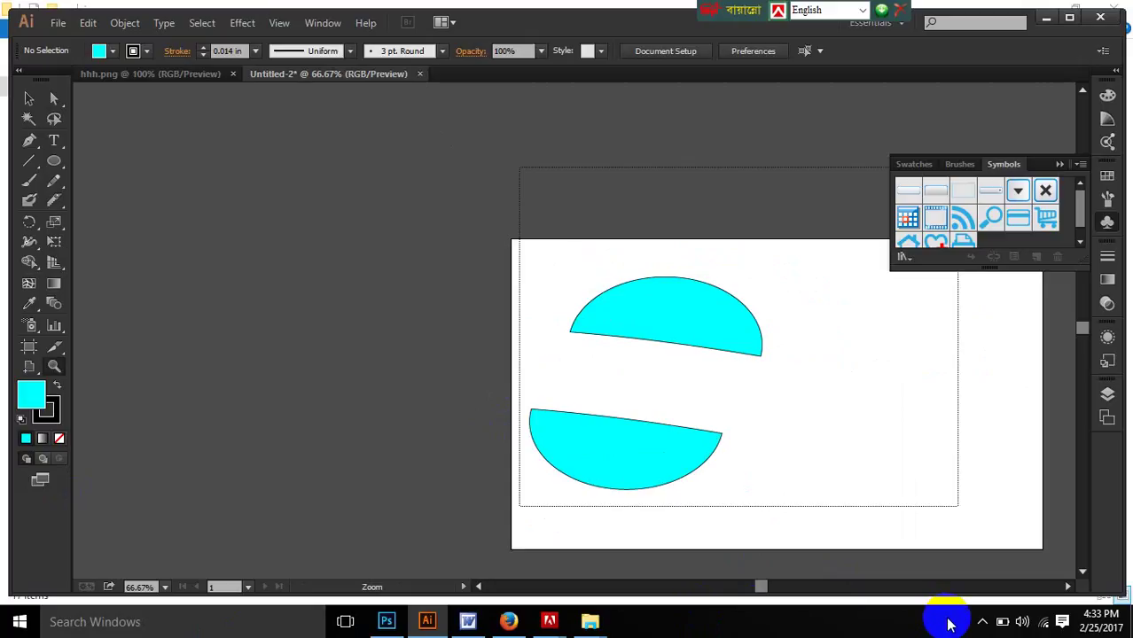
click(980, 622)
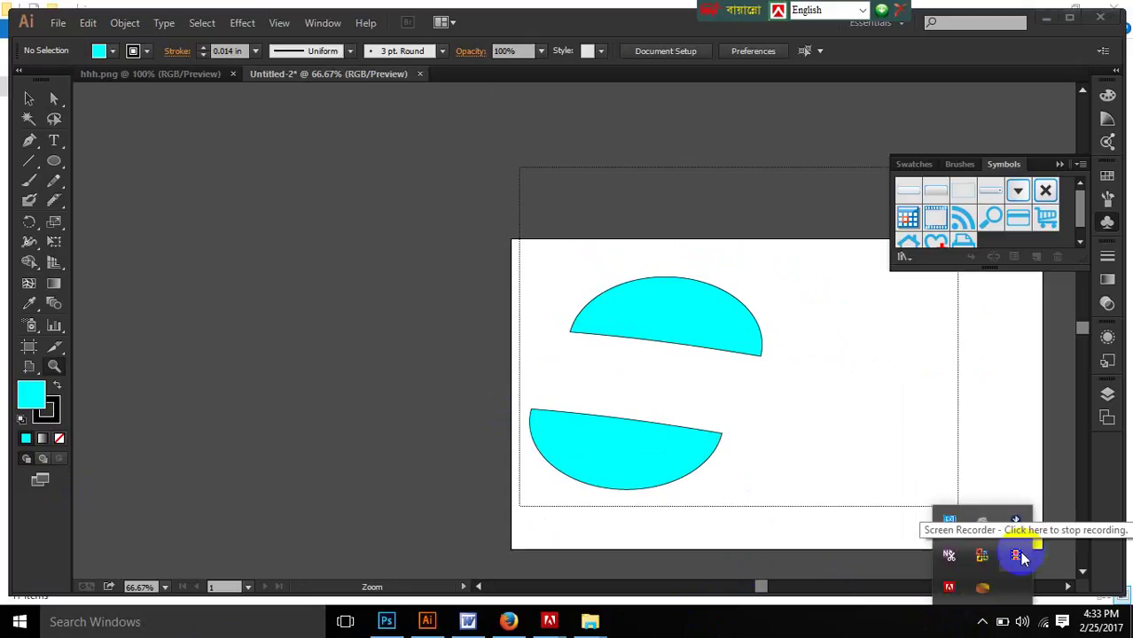